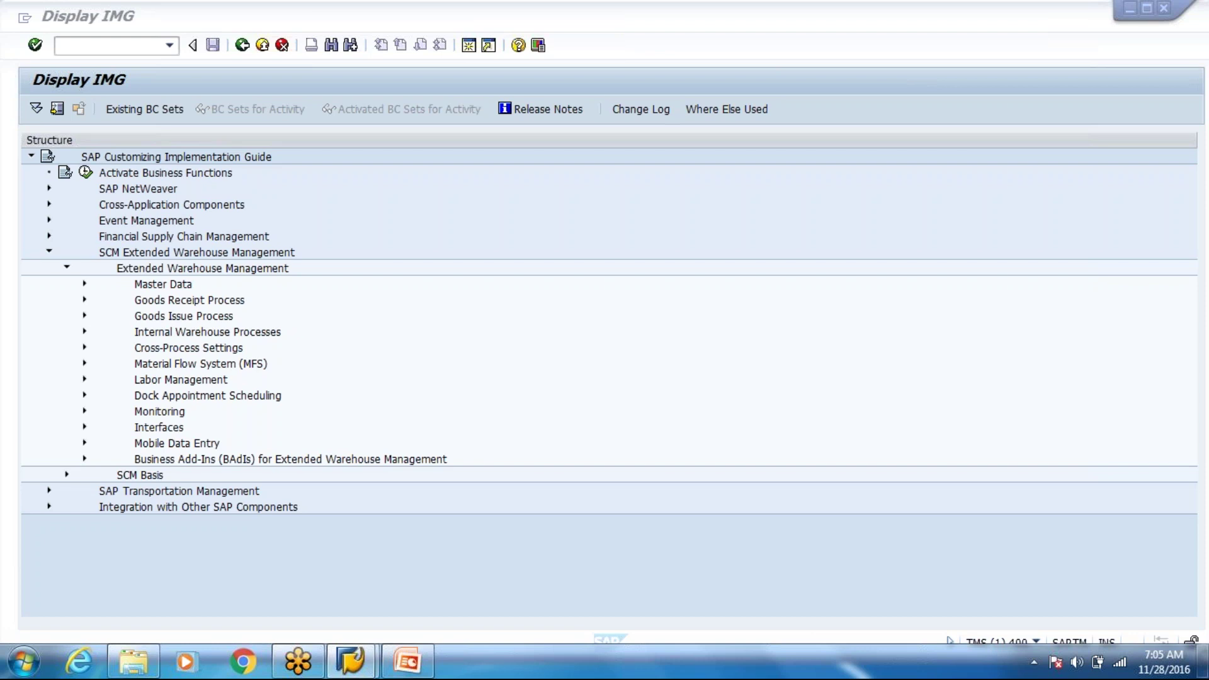
- Switch to the Week 5 PowerPoint presentation and show the slide "Example Yard and its Structural Elements"
click(400, 662)
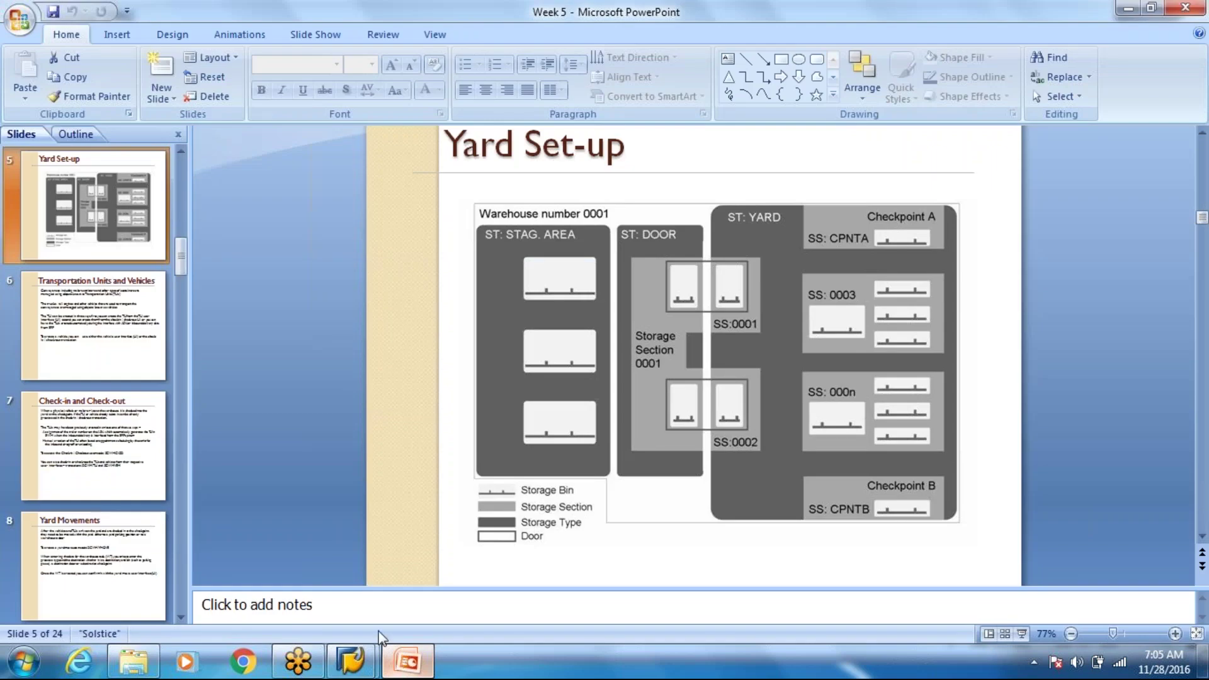
scroll(186, 165, up, 1)
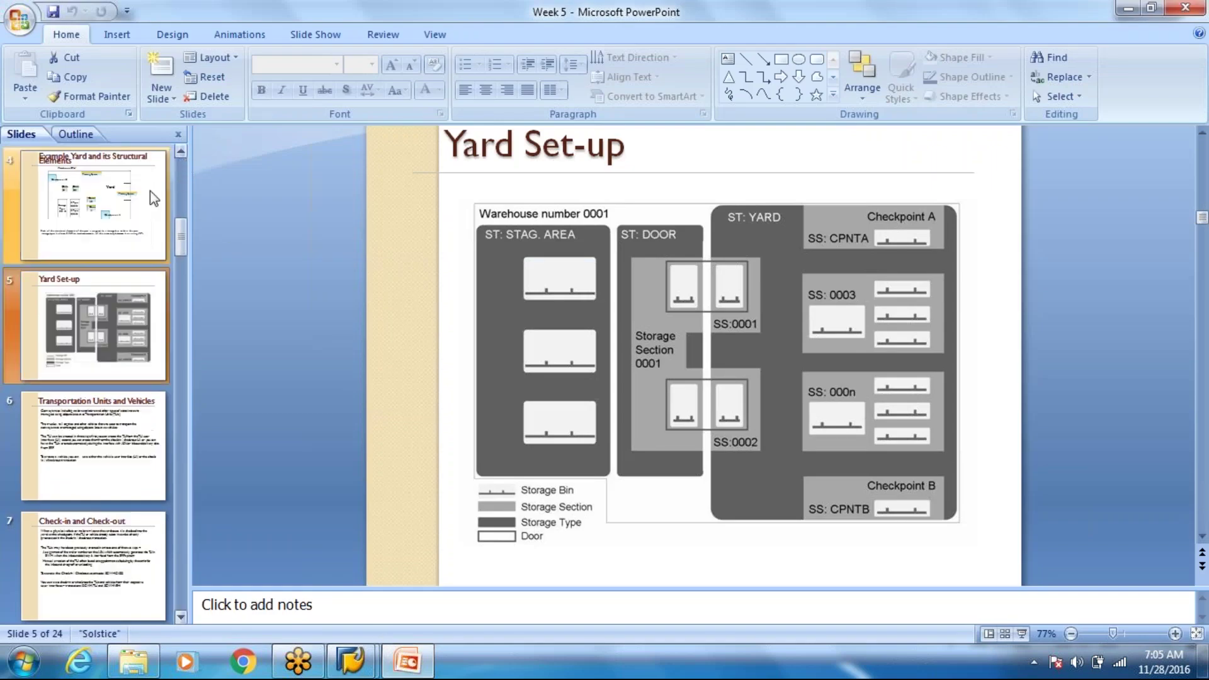
click(121, 212)
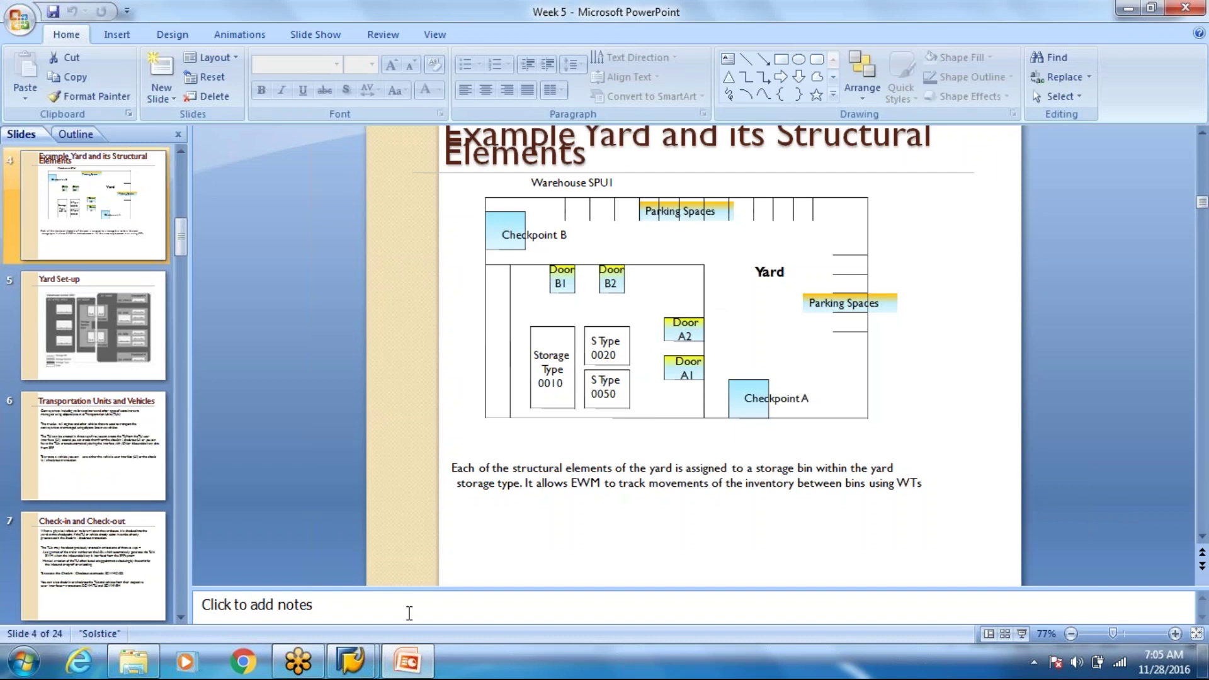
- Return to SAP and open the Activate Yard Management for Warehouse activity under Cross-Process Settings, Shipping and Receiving, Yard Management
mouse_move(359, 666)
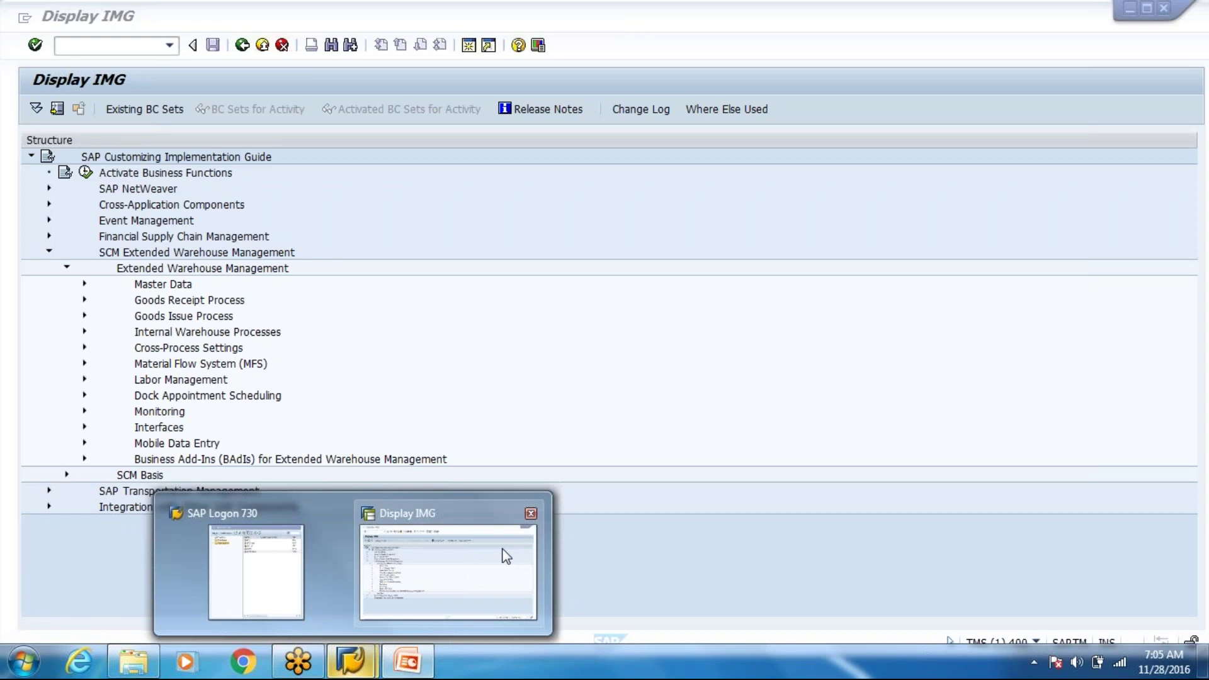
click(502, 550)
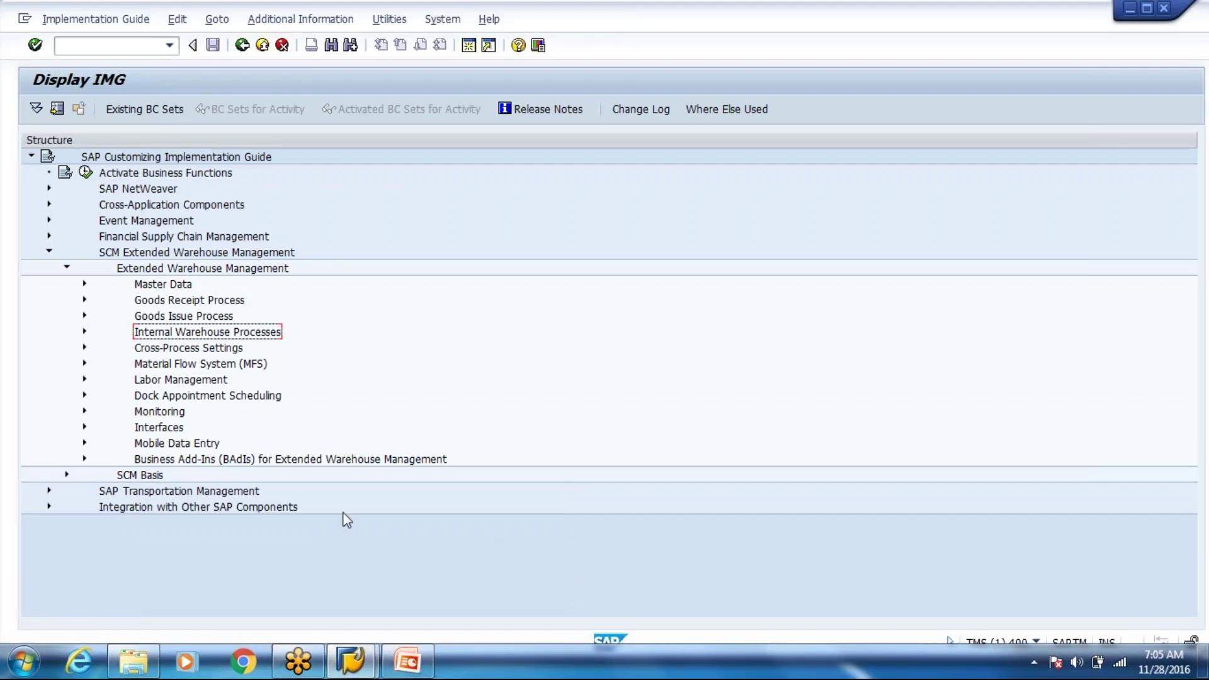
click(85, 349)
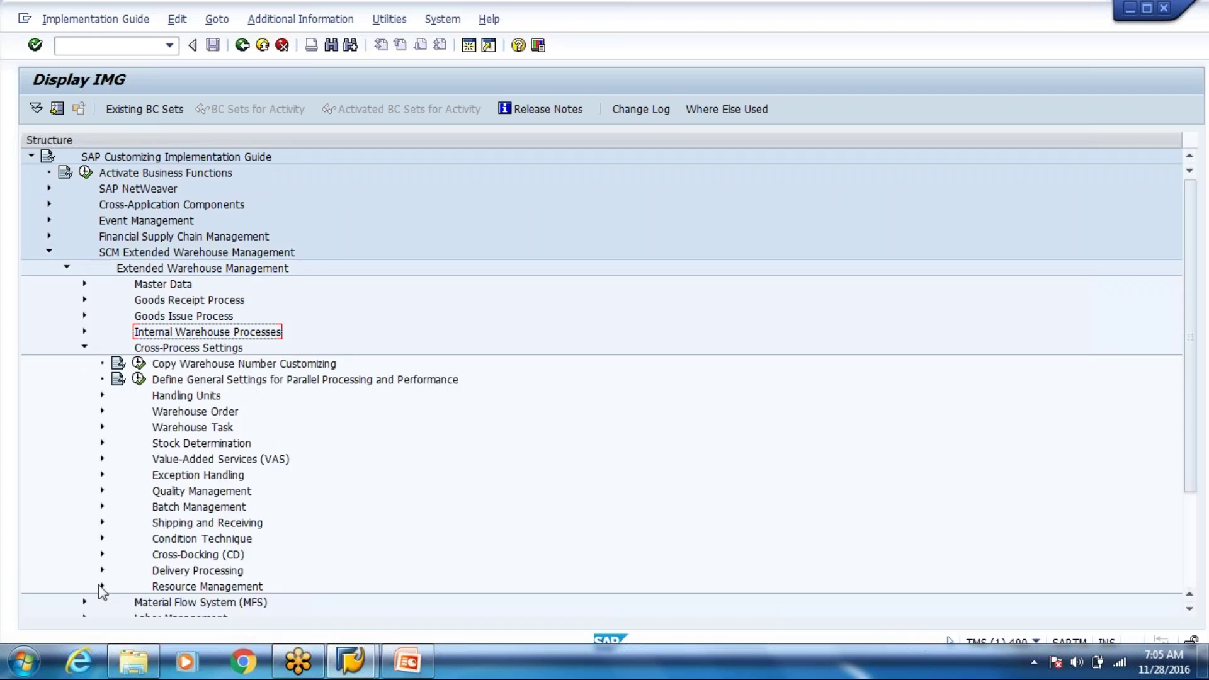
click(101, 524)
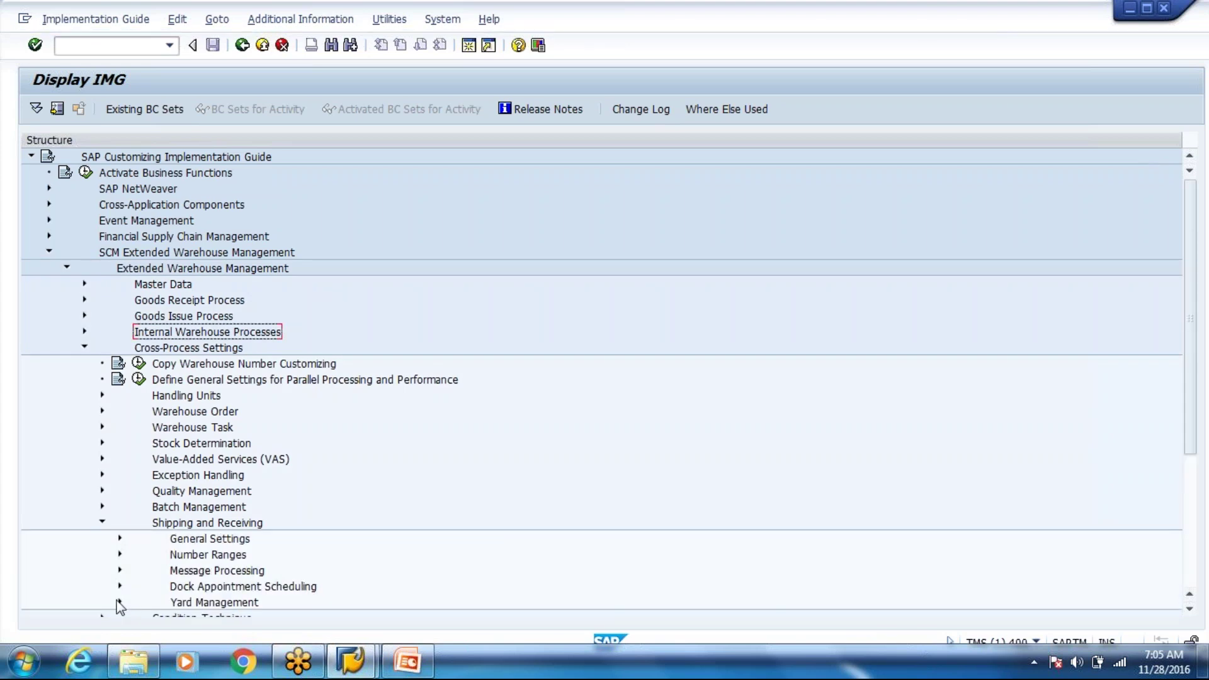
click(118, 602)
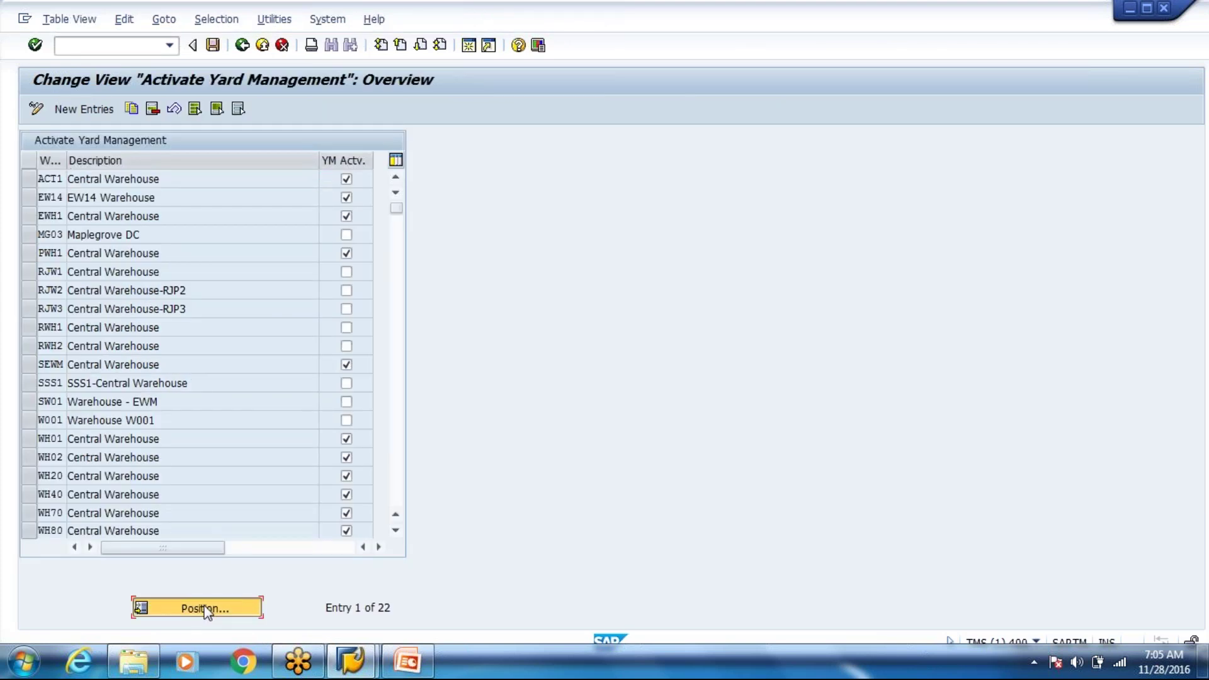
- Position the yard management activation list at warehouse WH80 to check its setting, and return to the implementation guide
click(206, 608)
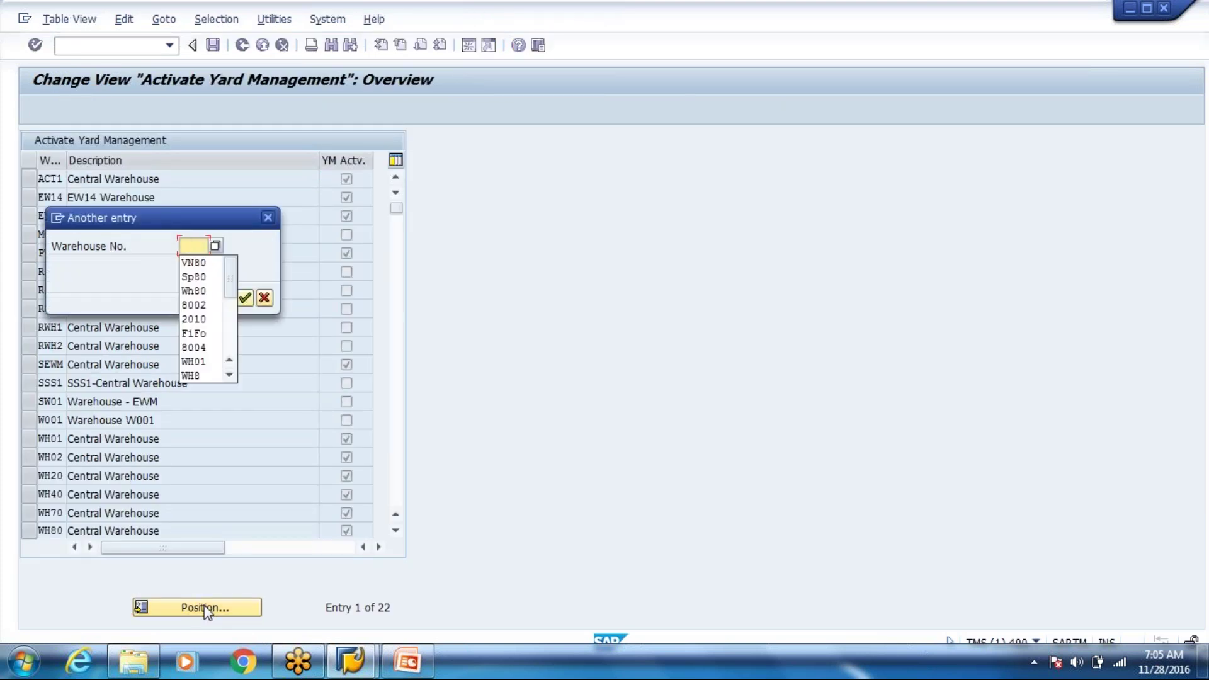
key(Down)
key(Down)
key(Down)
key(Return)
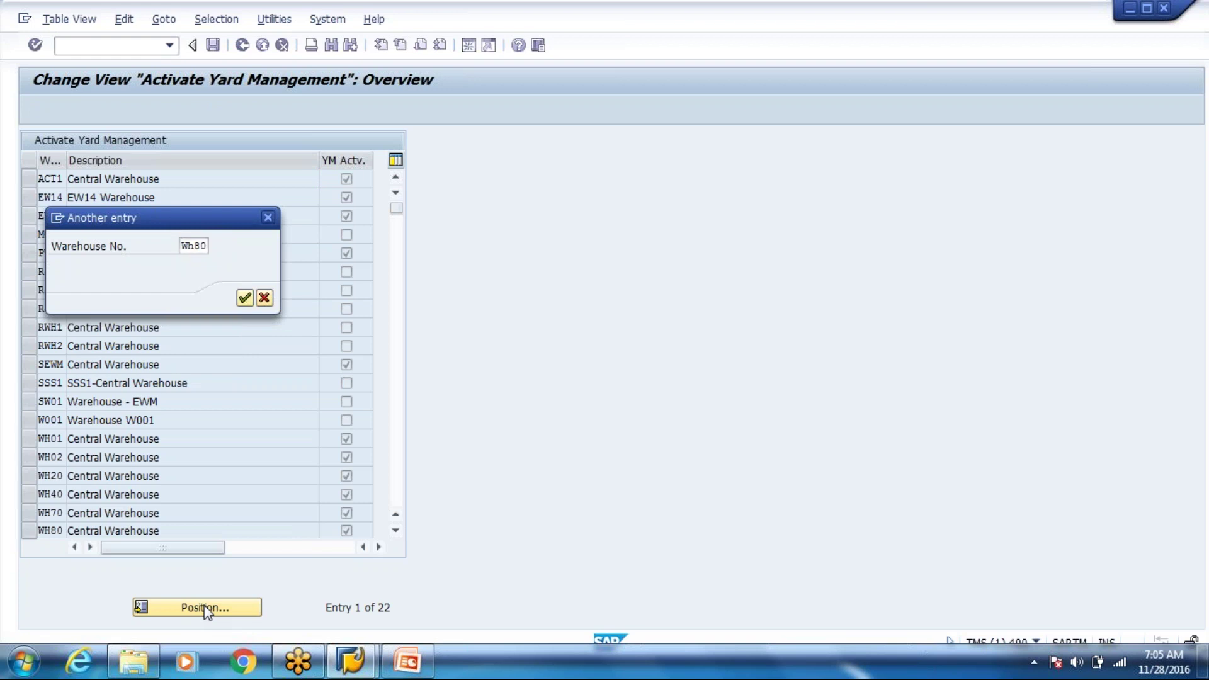
key(Return)
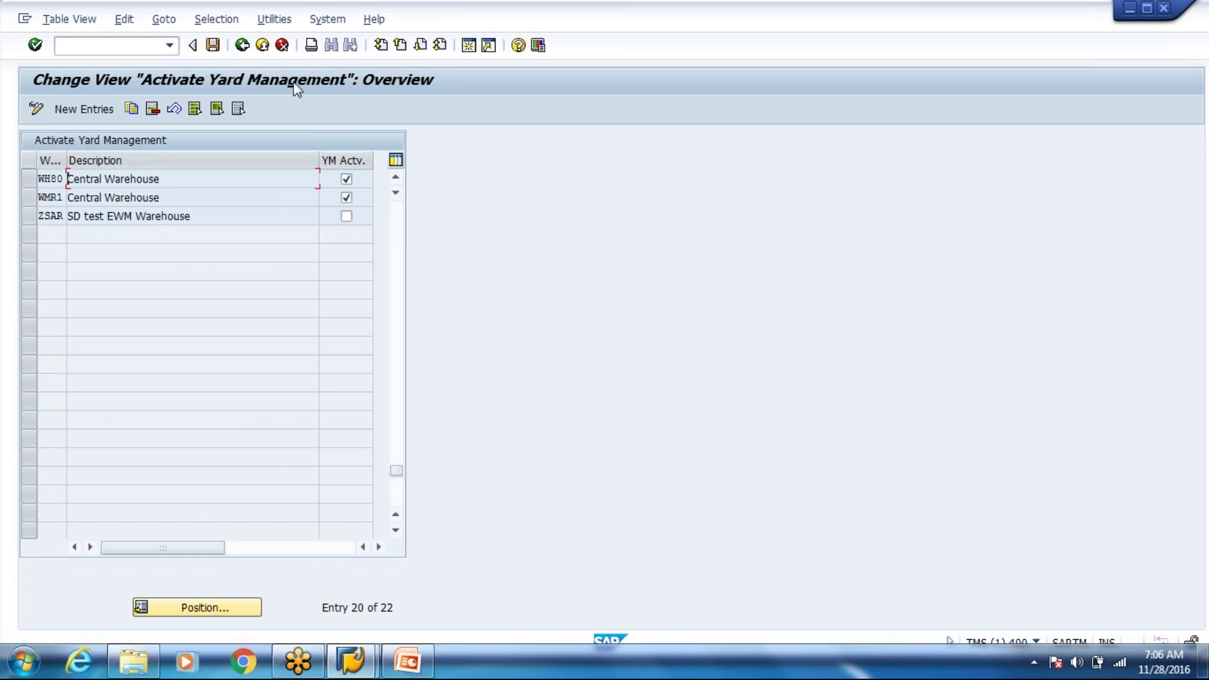
click(243, 50)
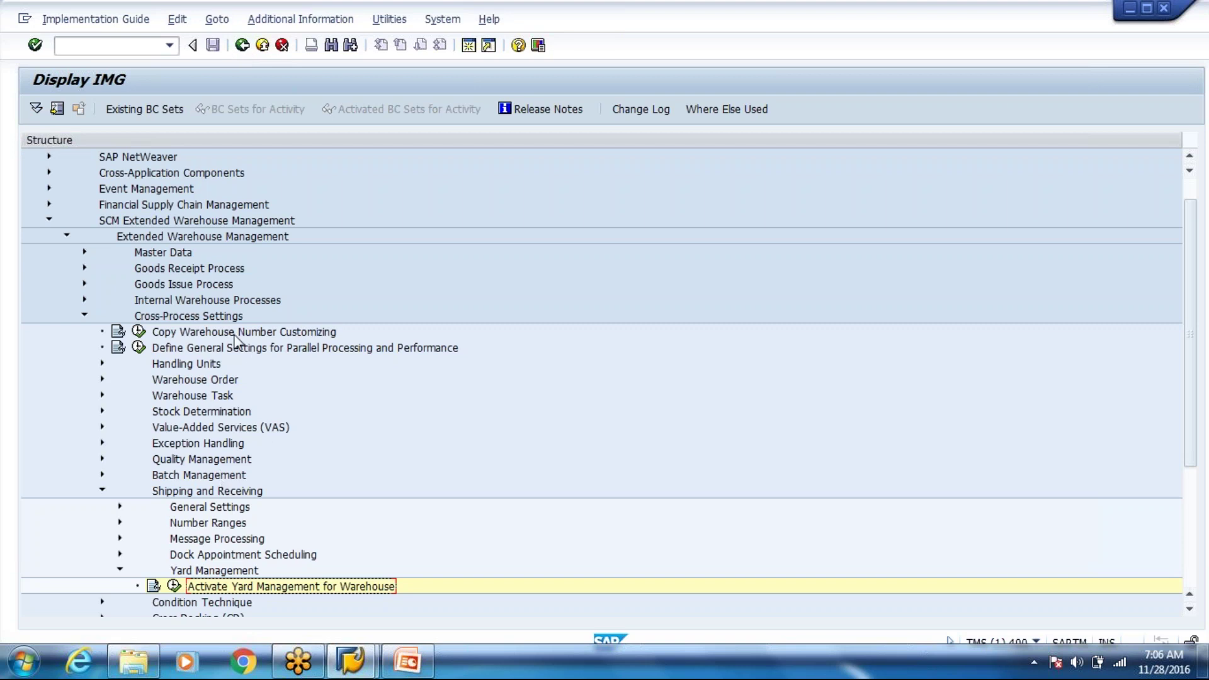
- Open the Define Storage Type activity under Master Data and position the list at warehouse WH80
click(84, 252)
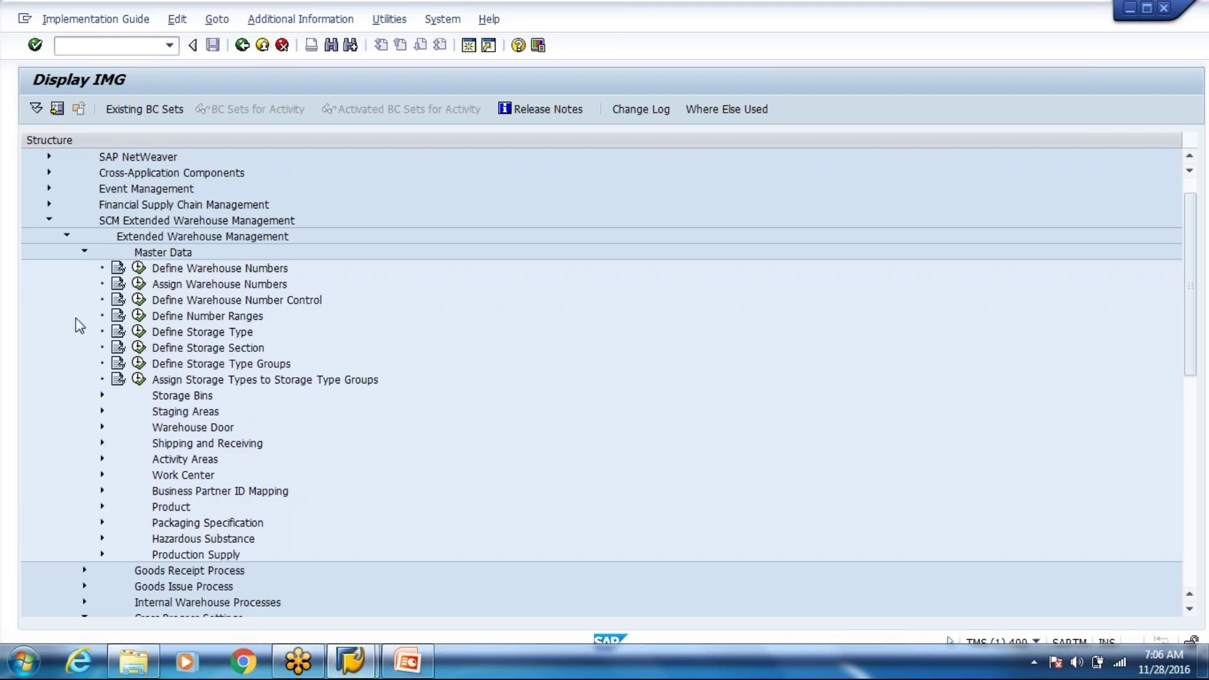
click(139, 334)
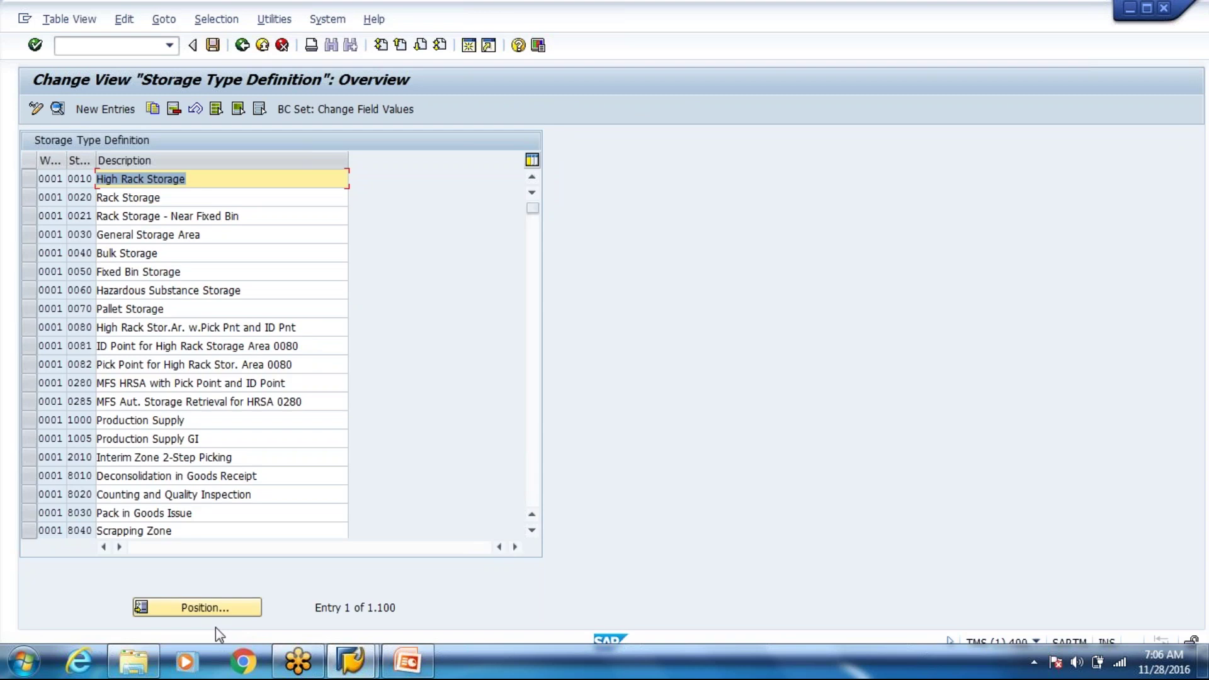
click(222, 609)
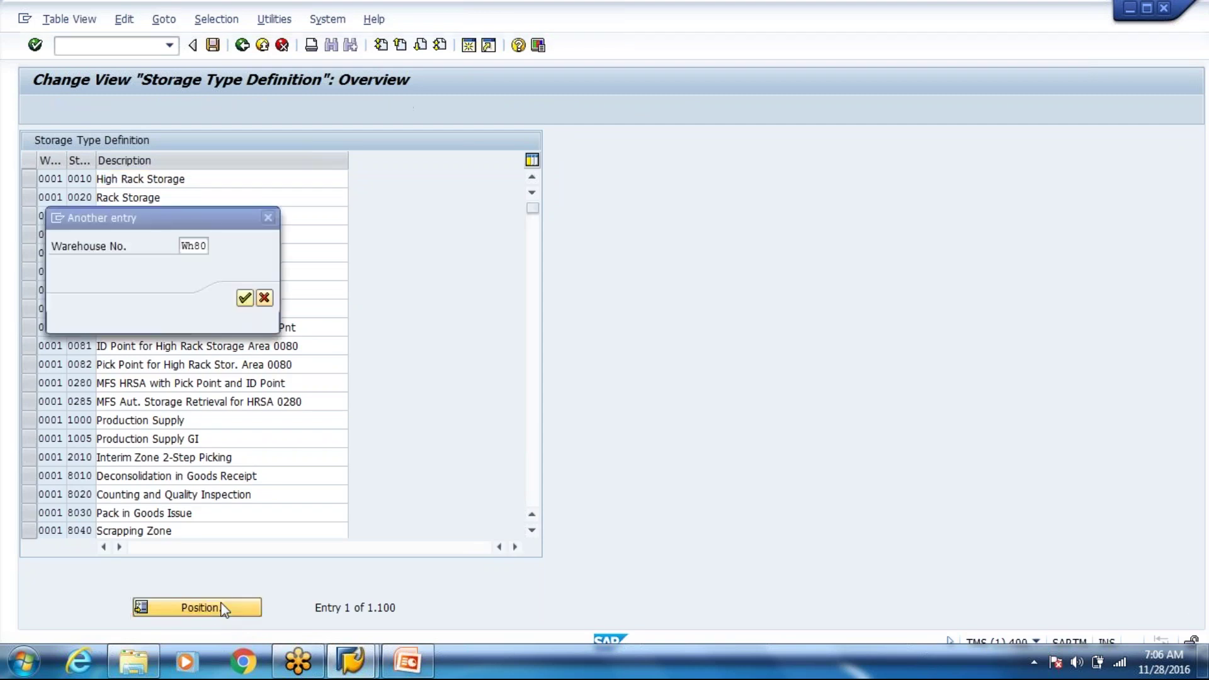
key(Down)
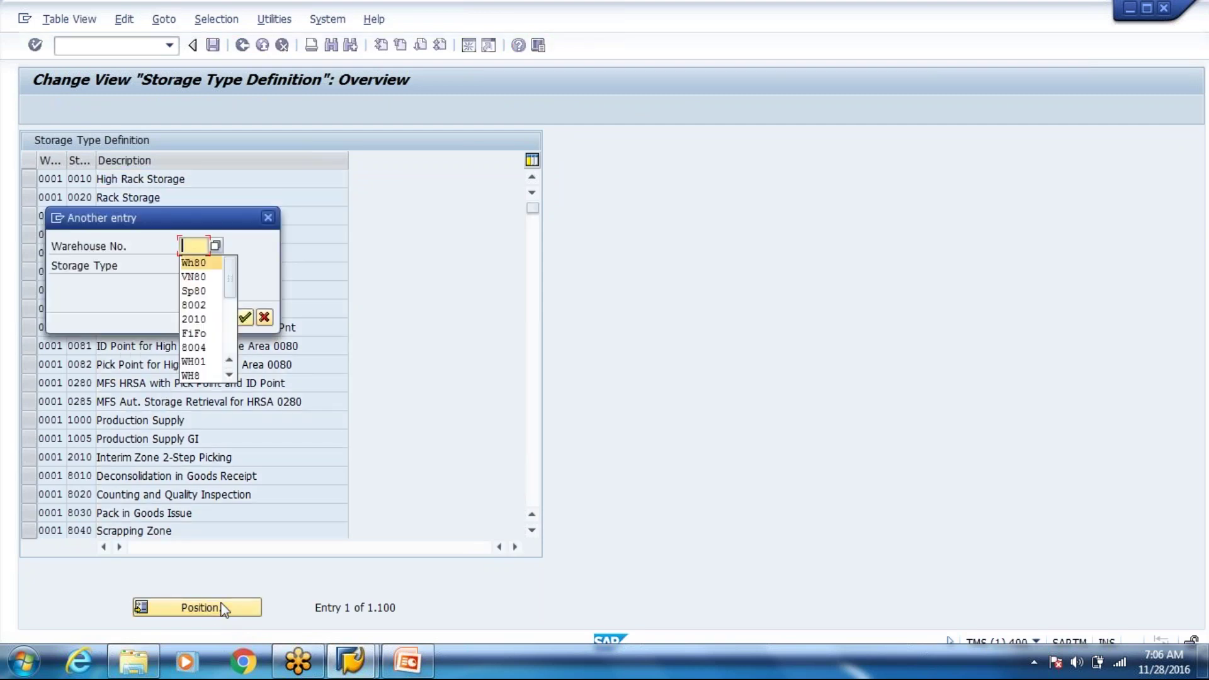
key(Return)
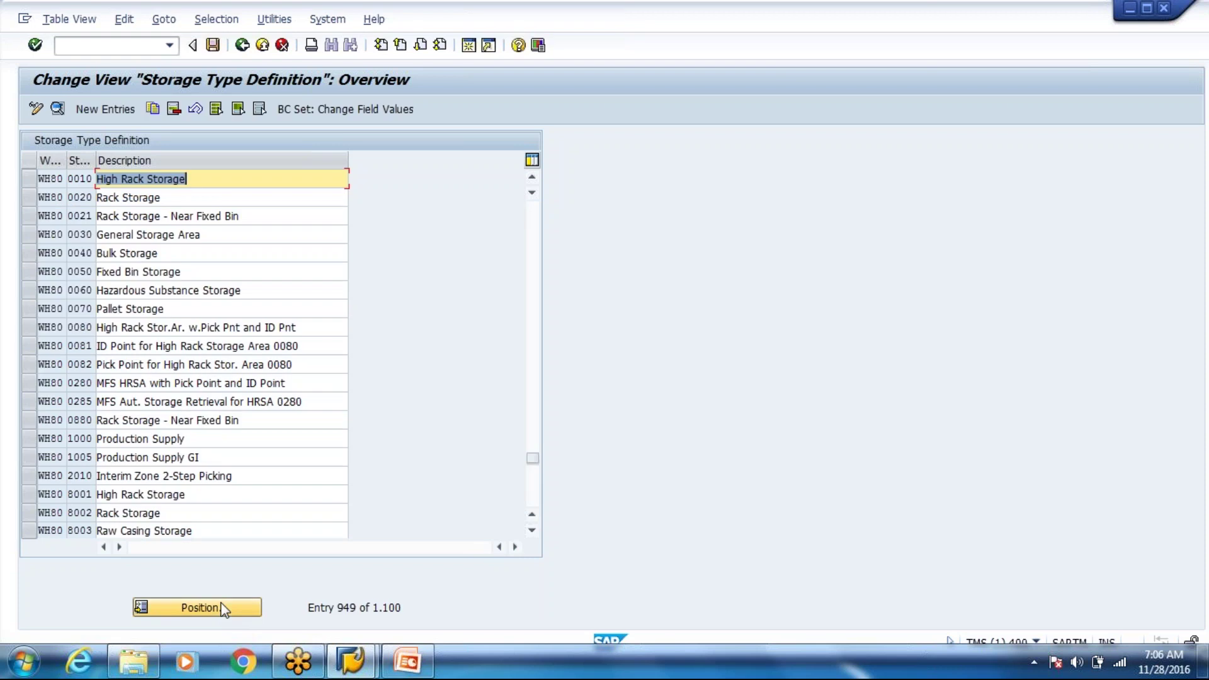
- Switch to the PowerPoint presentation and review the "Yard Set-up" slide and the example yard slide before it
click(417, 662)
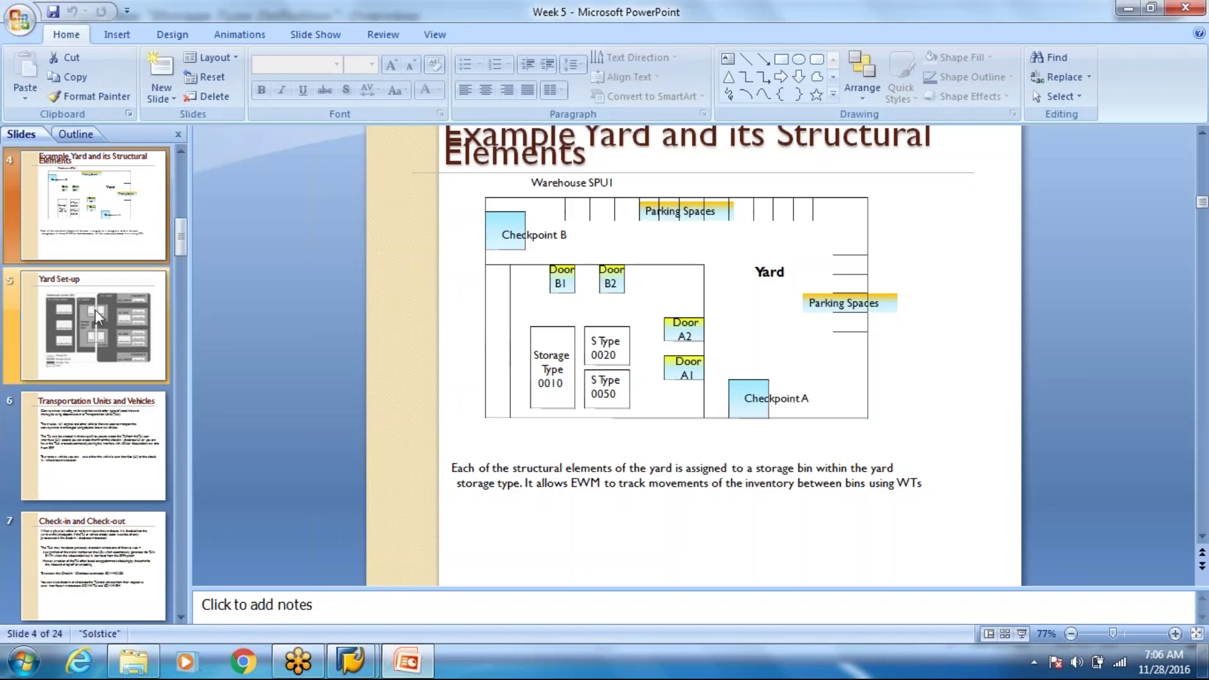
click(102, 313)
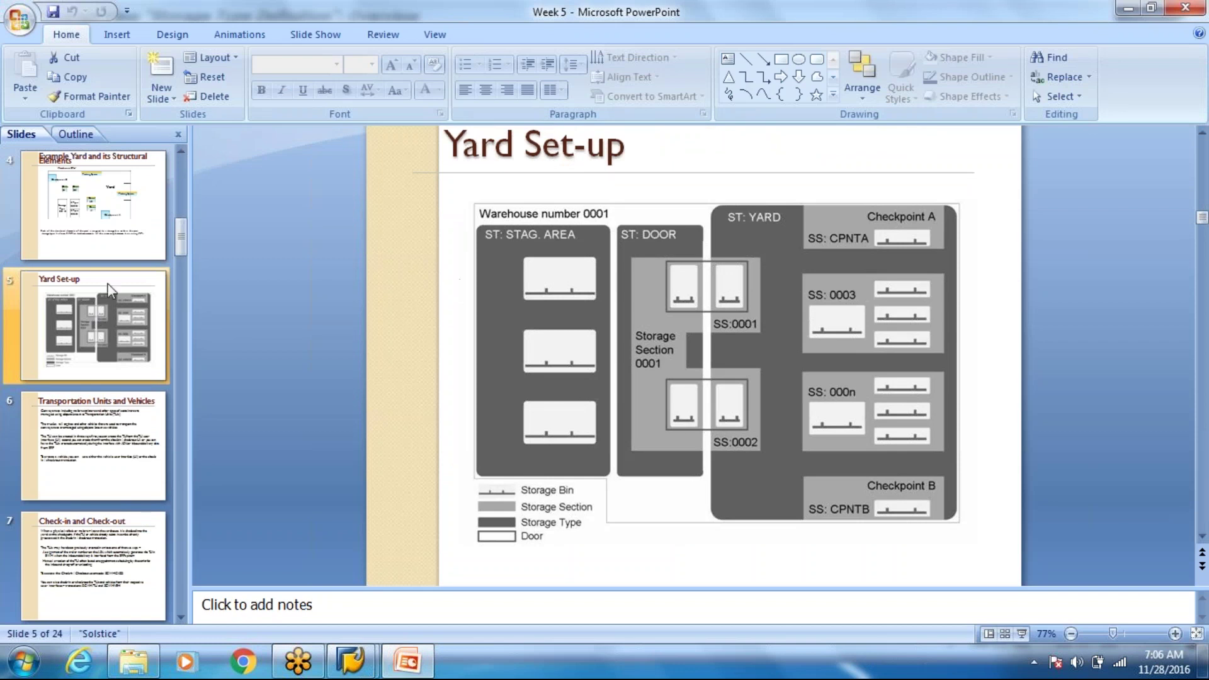
click(82, 238)
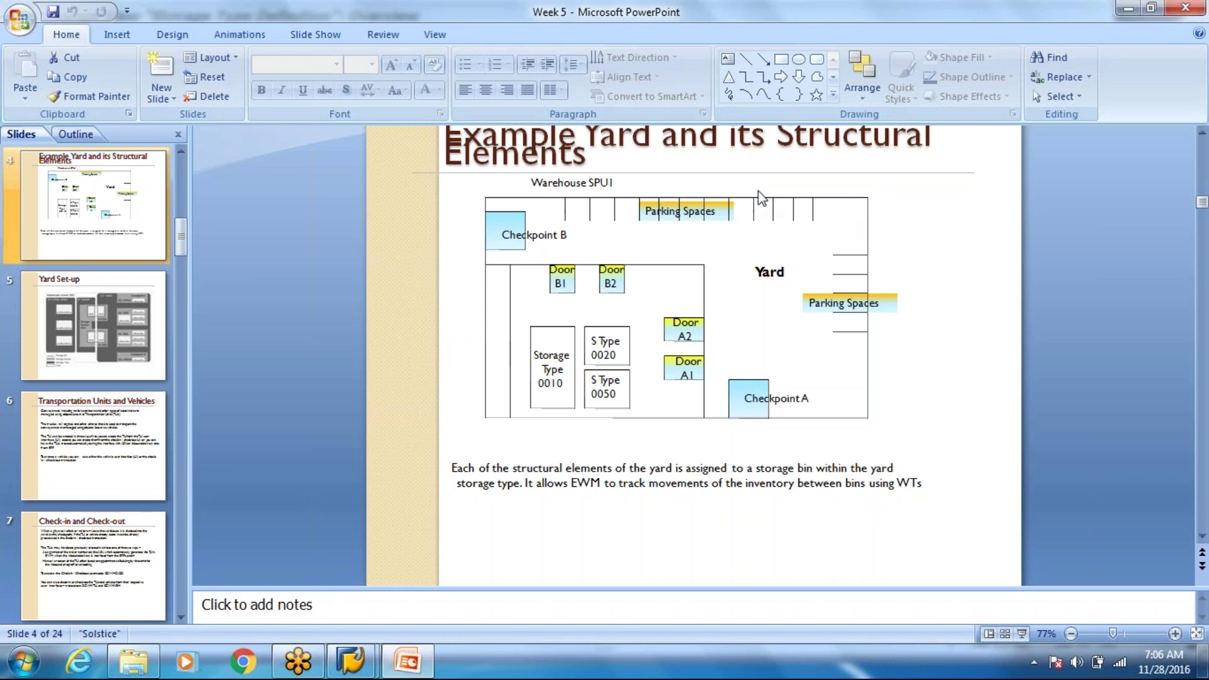
- Return to the SAP storage type definitions and look through the WH80 entries as far as storage type YARD
mouse_move(371, 663)
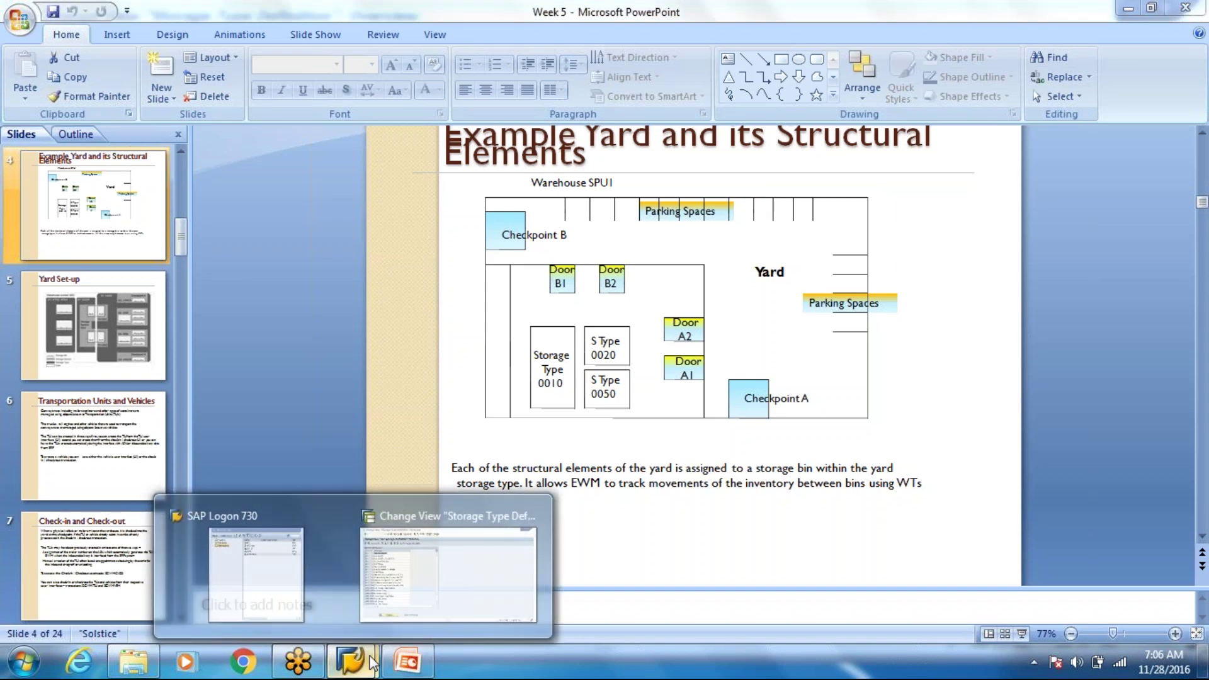
click(416, 577)
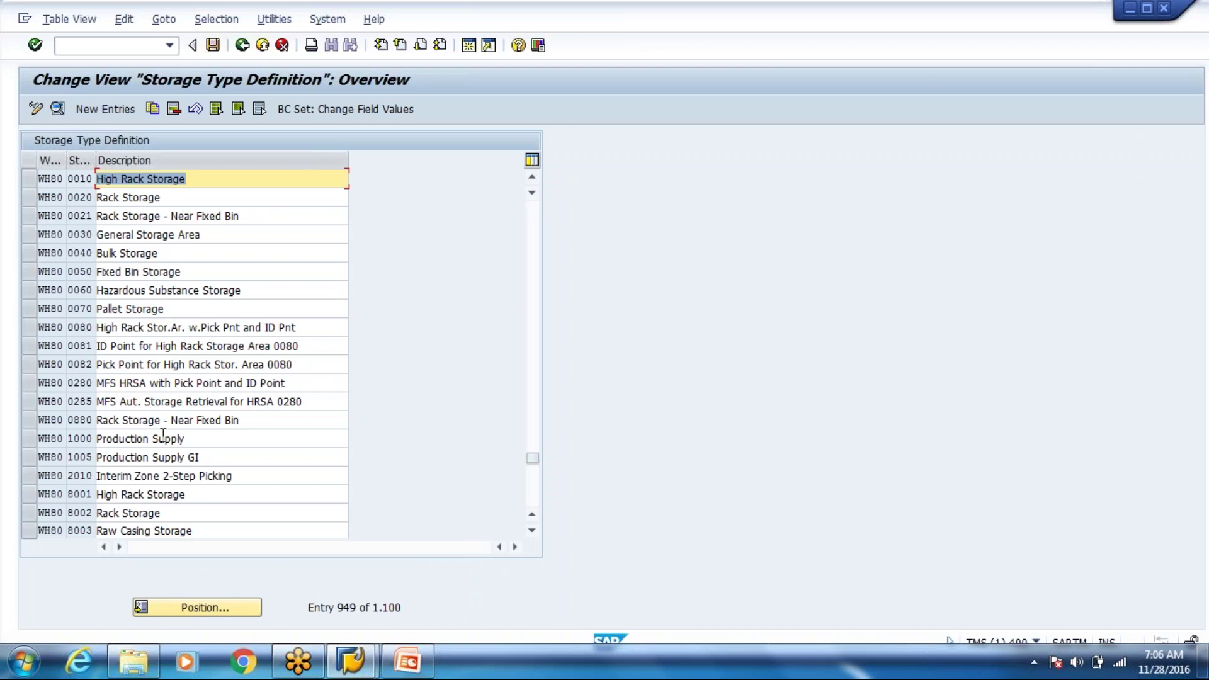
key(Page_Down)
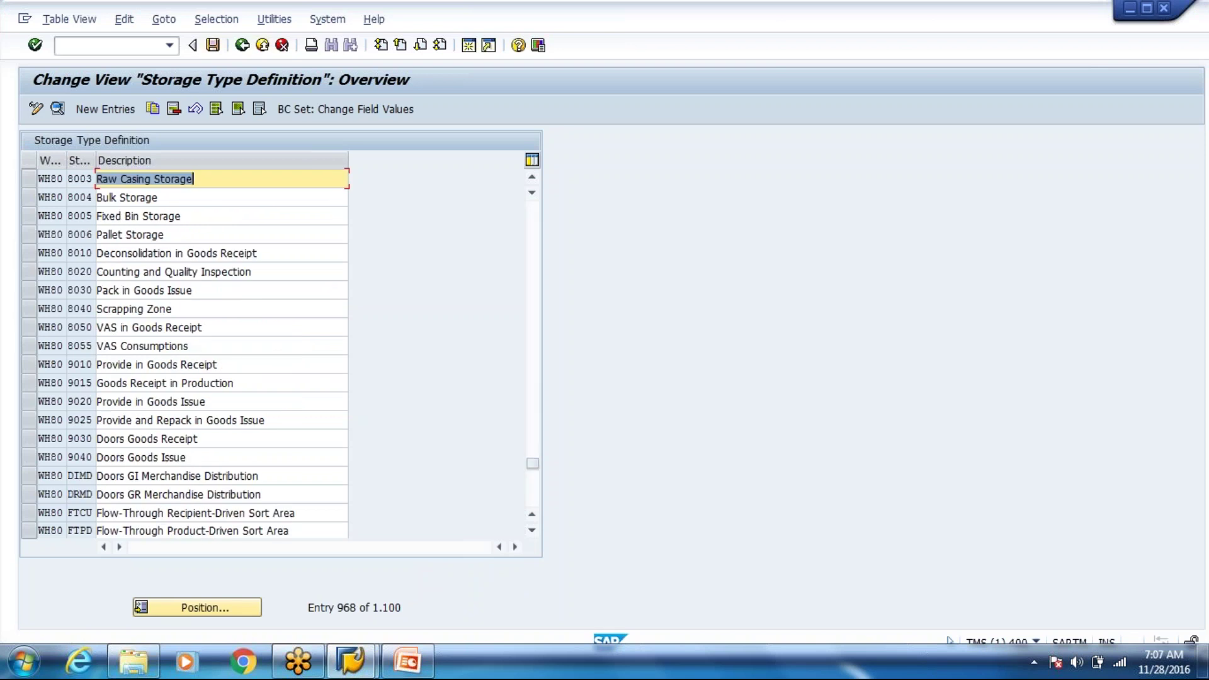
key(Page_Down)
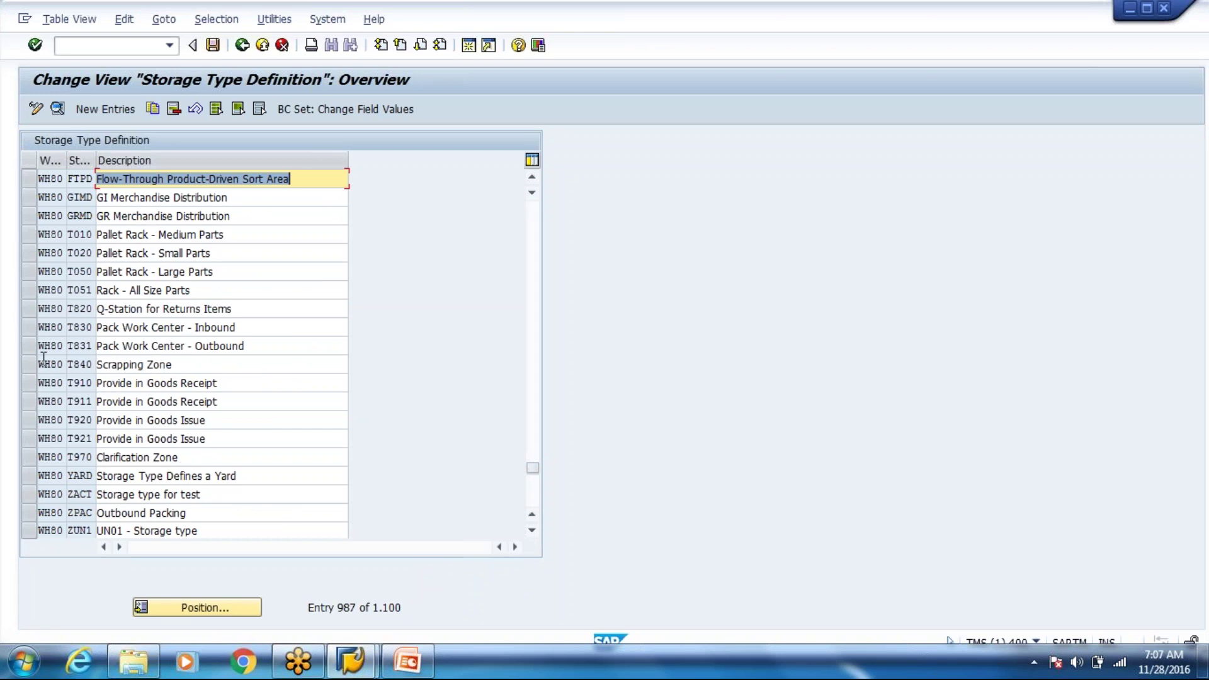
- Try to delete the WH80 storage types GIMD through T970 from the storage type definitions
click(29, 240)
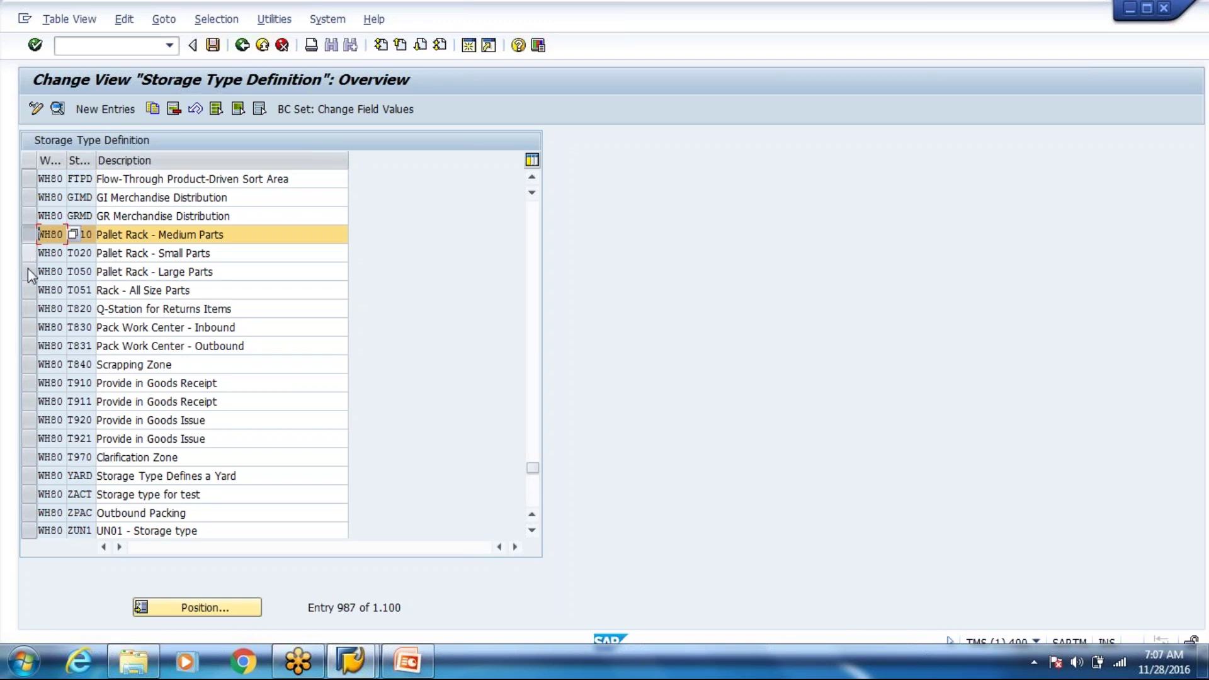
ctrl+click(32, 197)
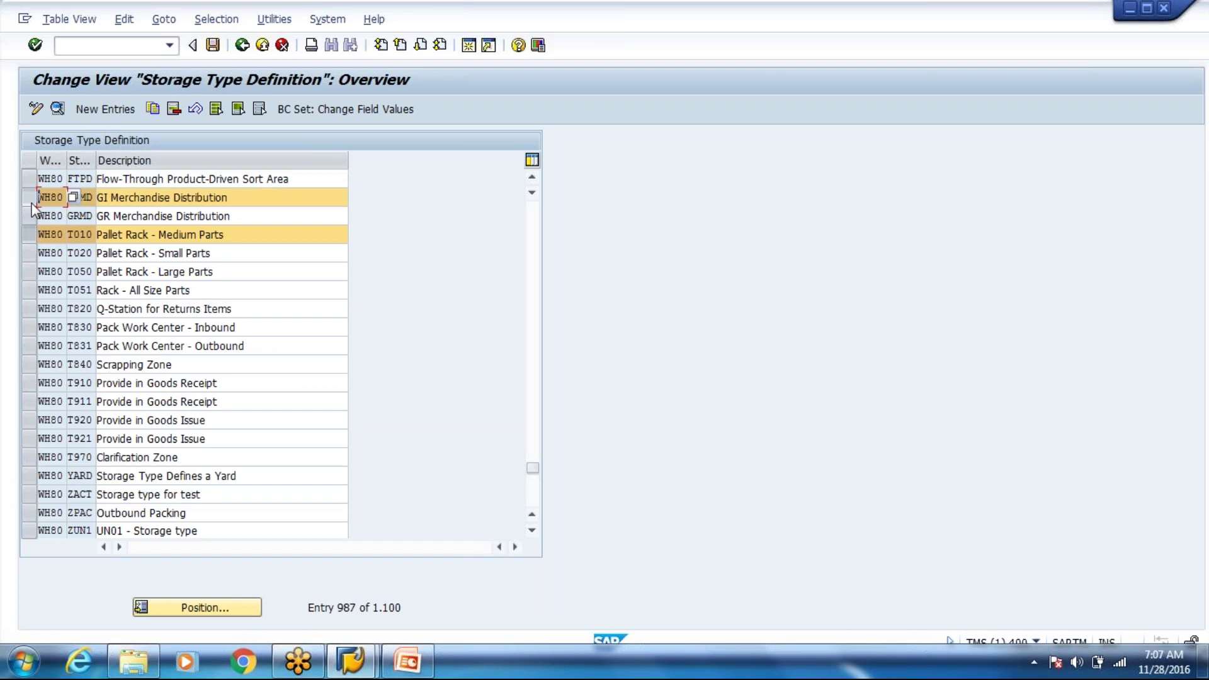
ctrl+click(31, 218)
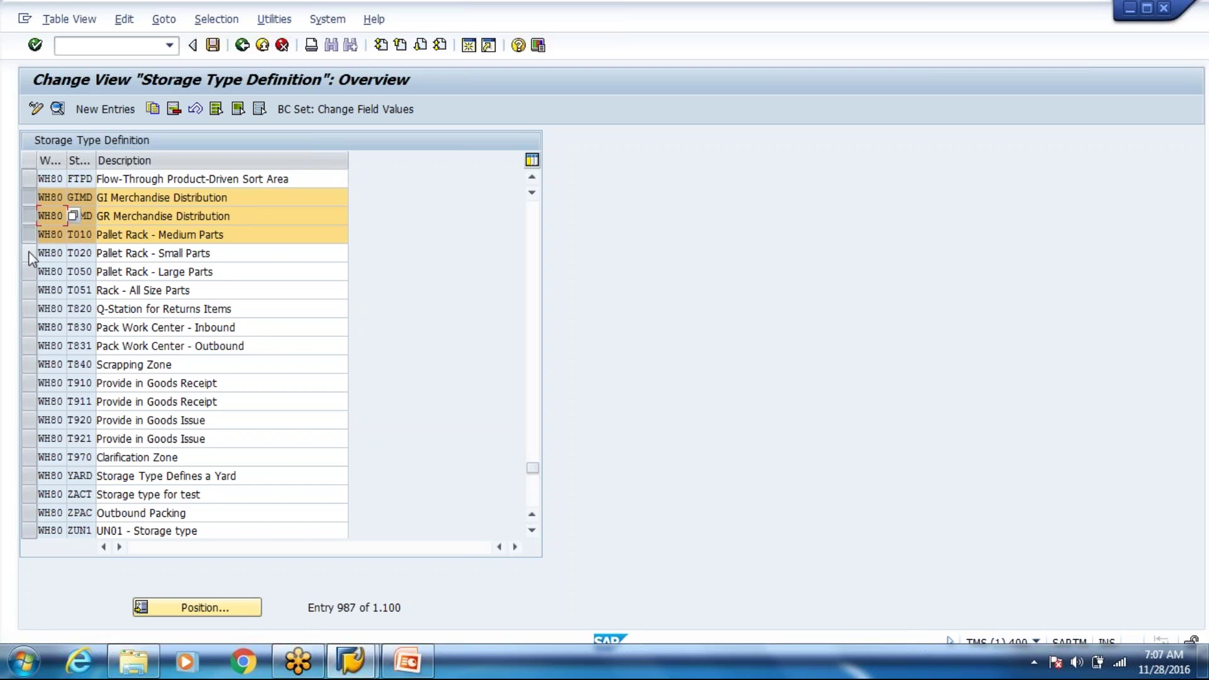
ctrl+click(28, 253)
ctrl+click(28, 273)
ctrl+click(28, 291)
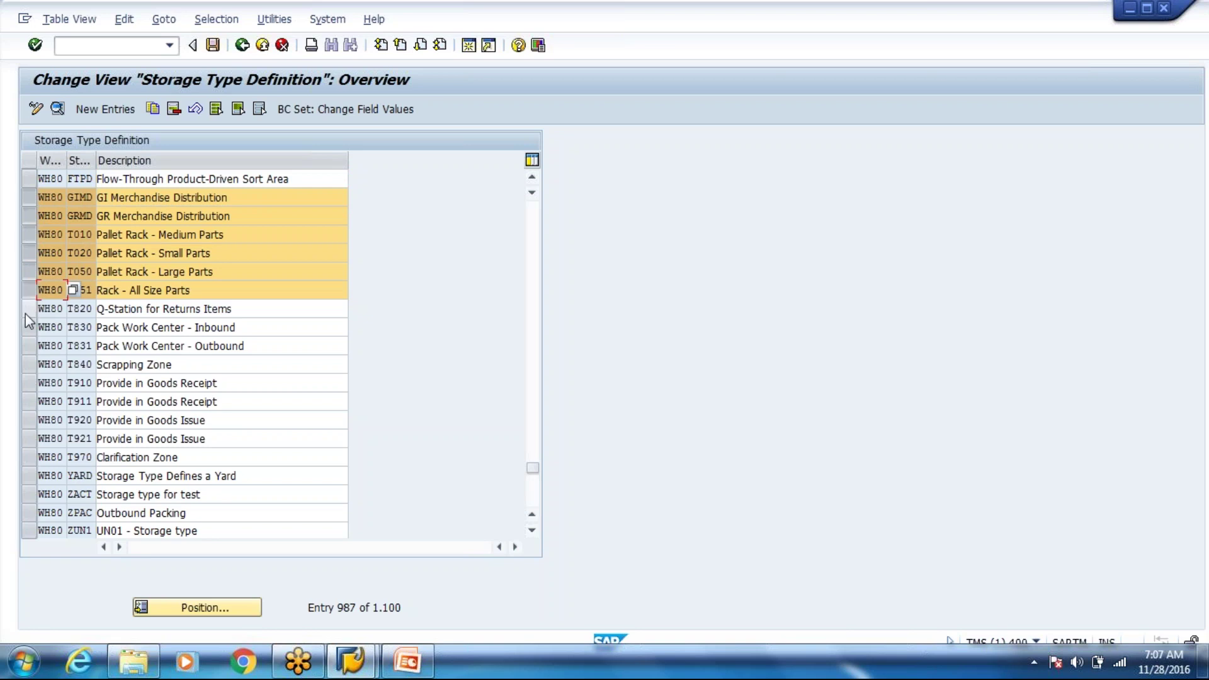
ctrl+click(25, 314)
ctrl+click(25, 332)
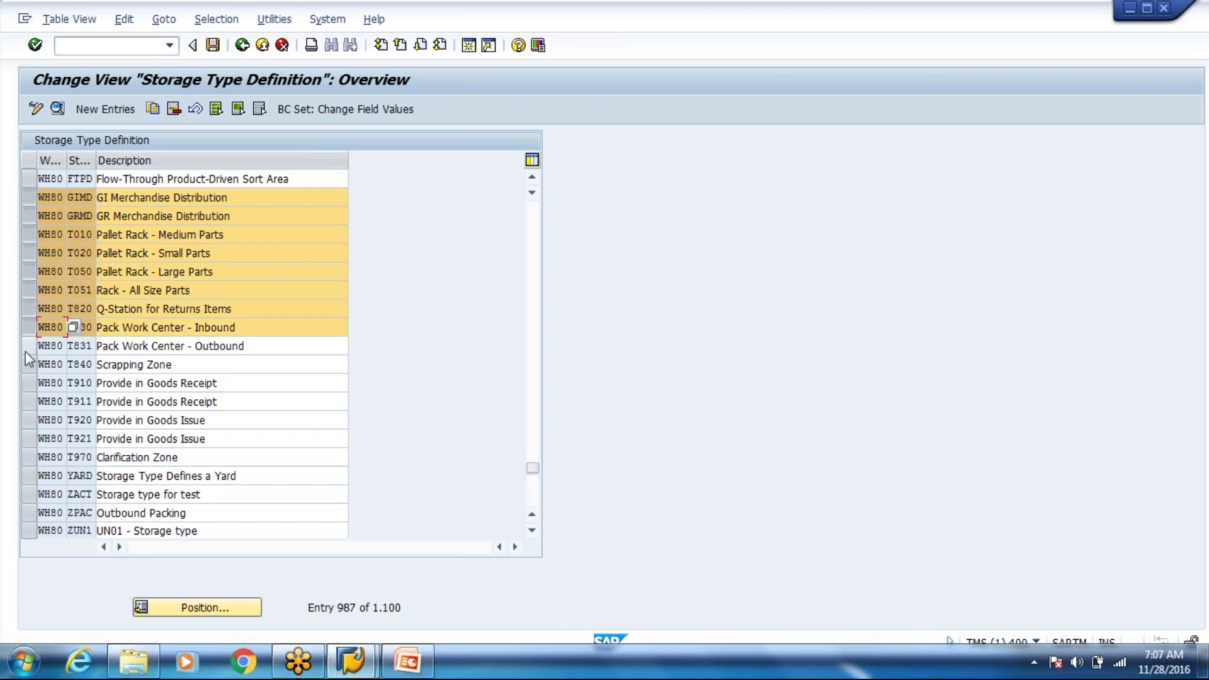
ctrl+click(26, 350)
ctrl+click(26, 384)
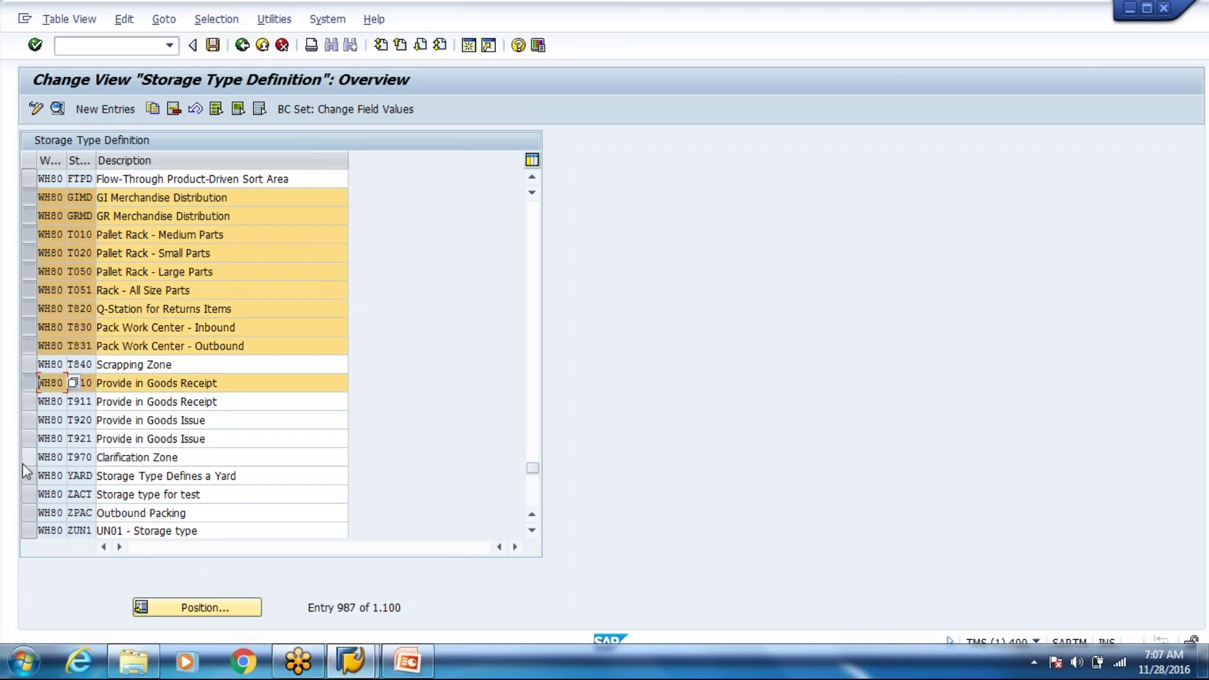
ctrl+click(25, 459)
ctrl+click(27, 439)
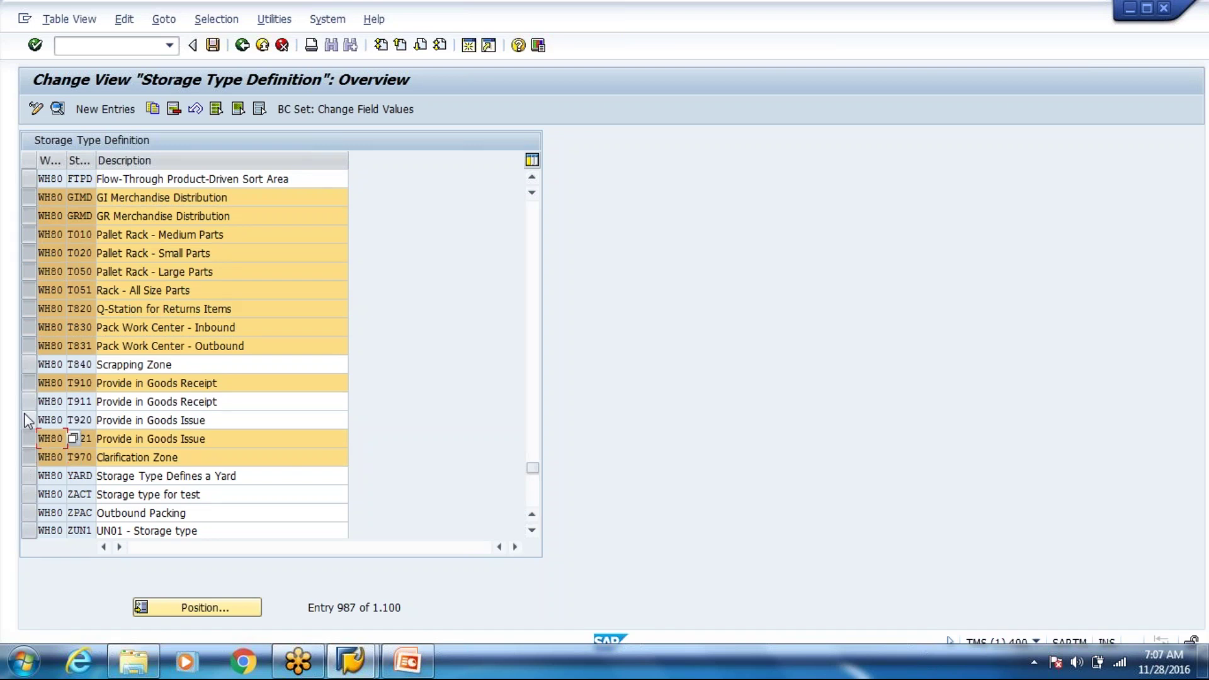
ctrl+click(27, 420)
ctrl+click(26, 401)
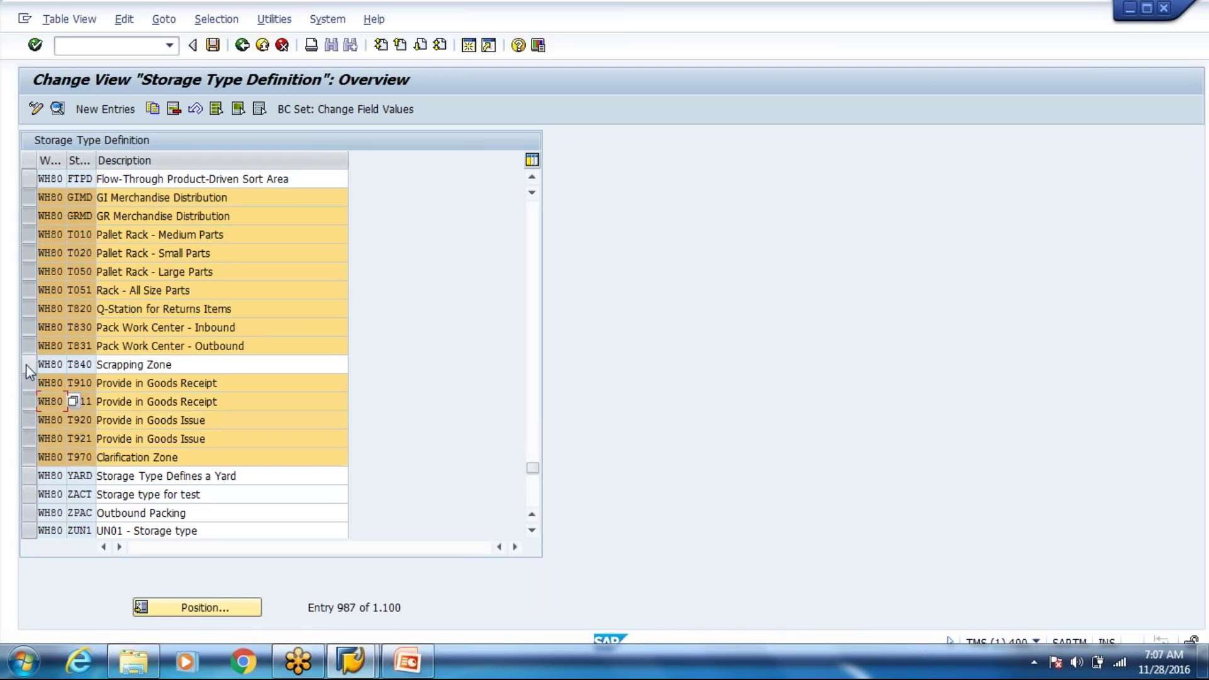
ctrl+click(27, 365)
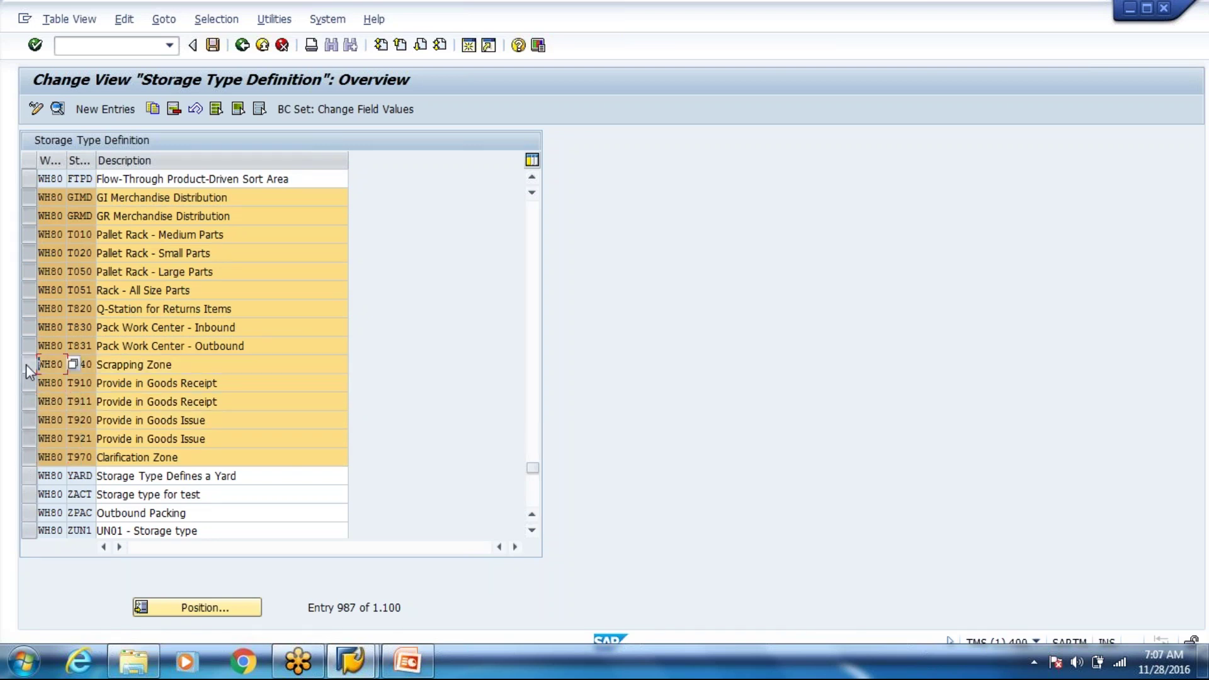
click(174, 109)
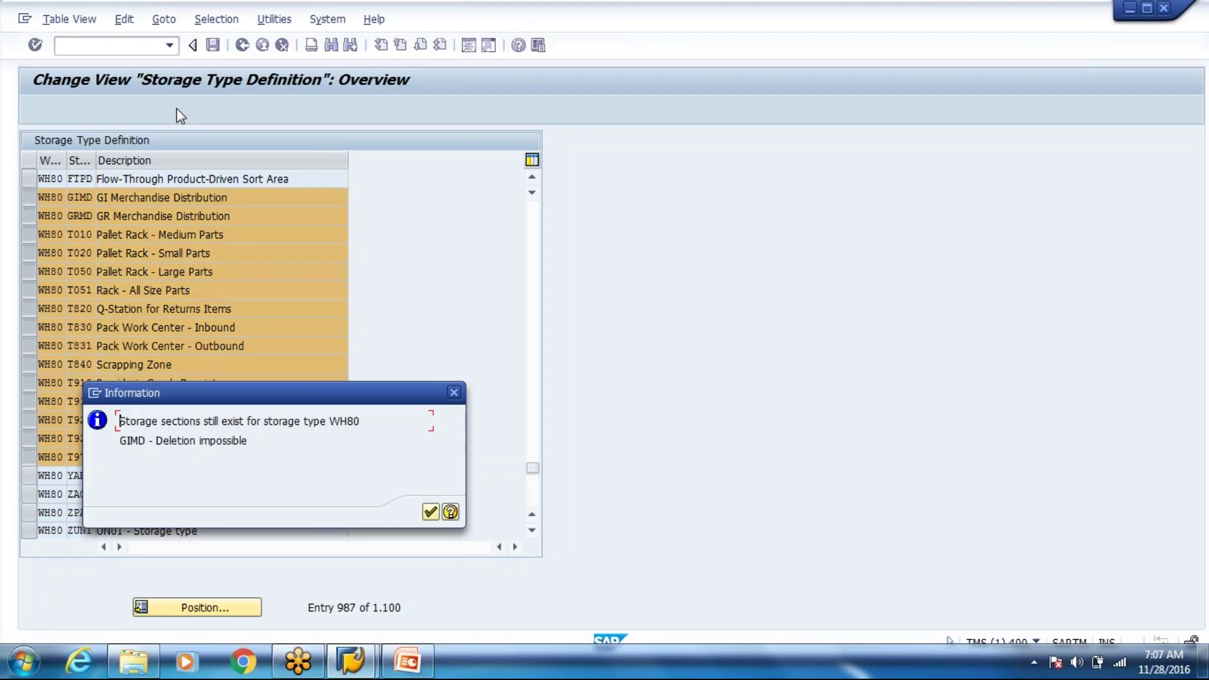
key(Return)
key(Return)
click(454, 397)
click(454, 397)
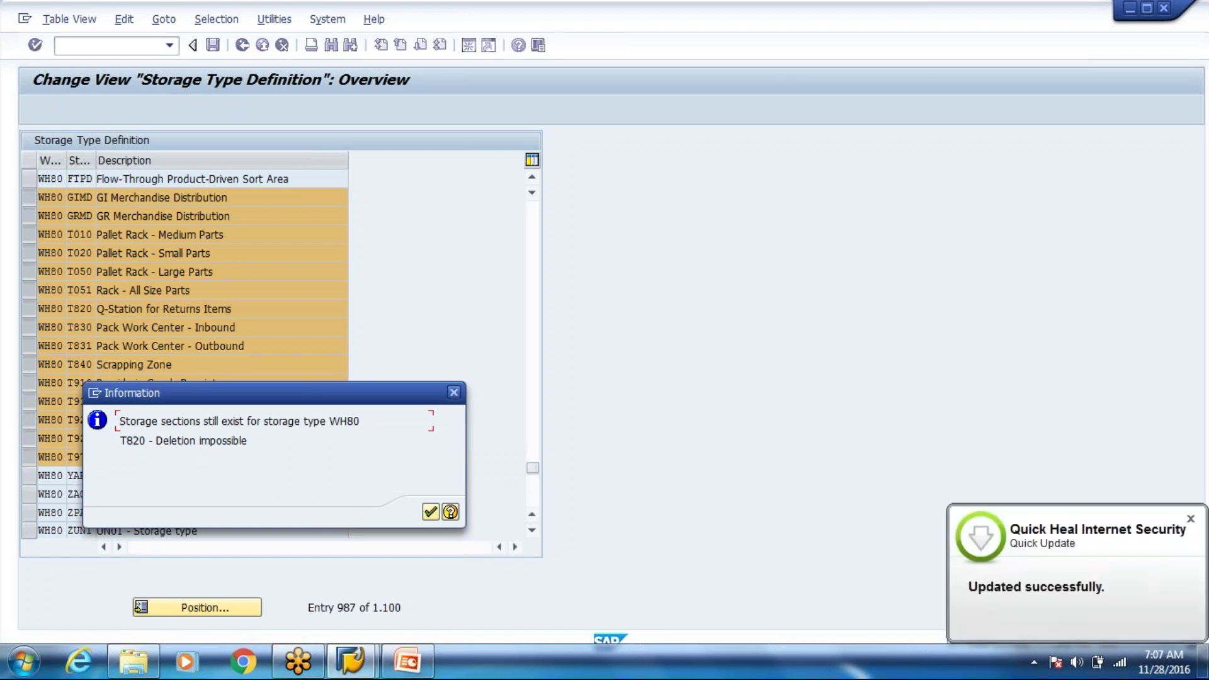
click(454, 393)
click(454, 392)
click(454, 392)
click(455, 393)
click(454, 393)
click(454, 392)
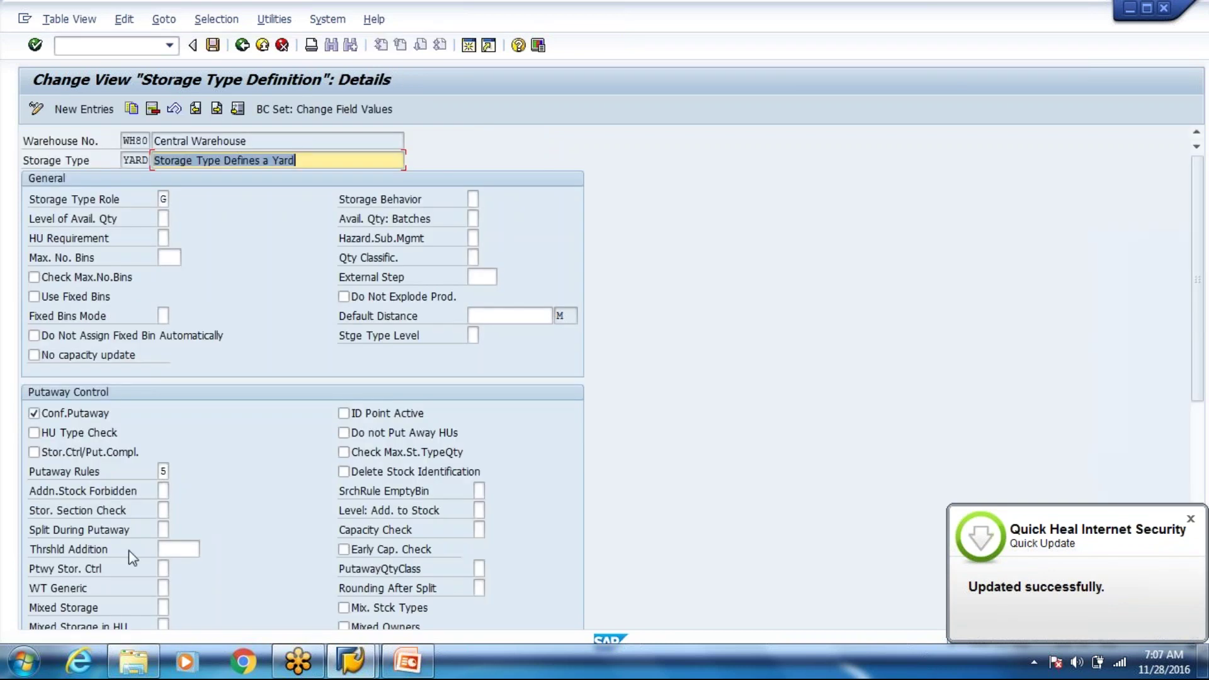
- Start a copy of WH80 storage type YARD and set the copy's description to "Yard Storage Type"
click(242, 46)
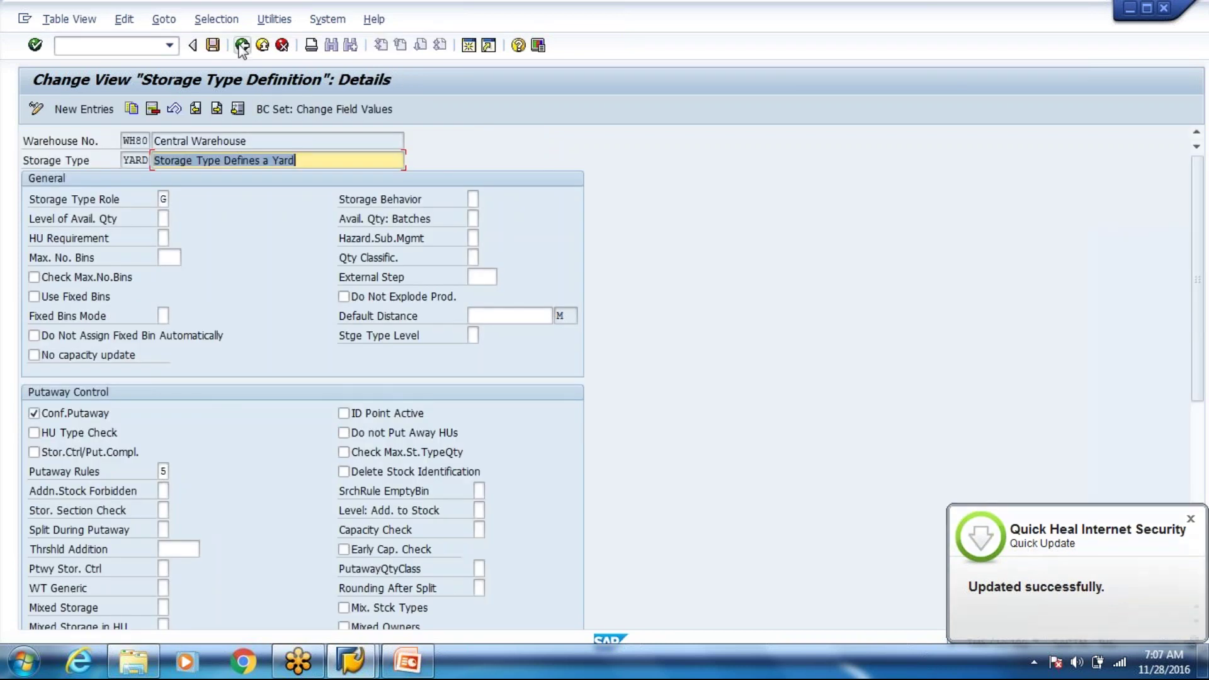
click(28, 477)
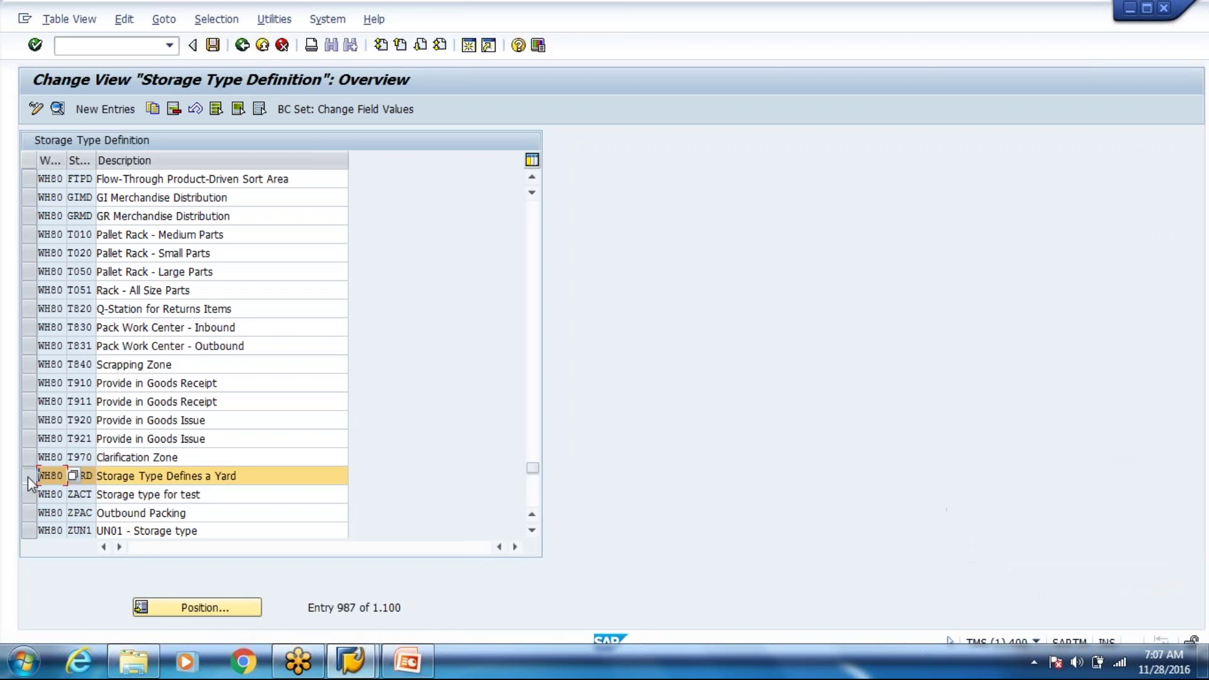
click(161, 117)
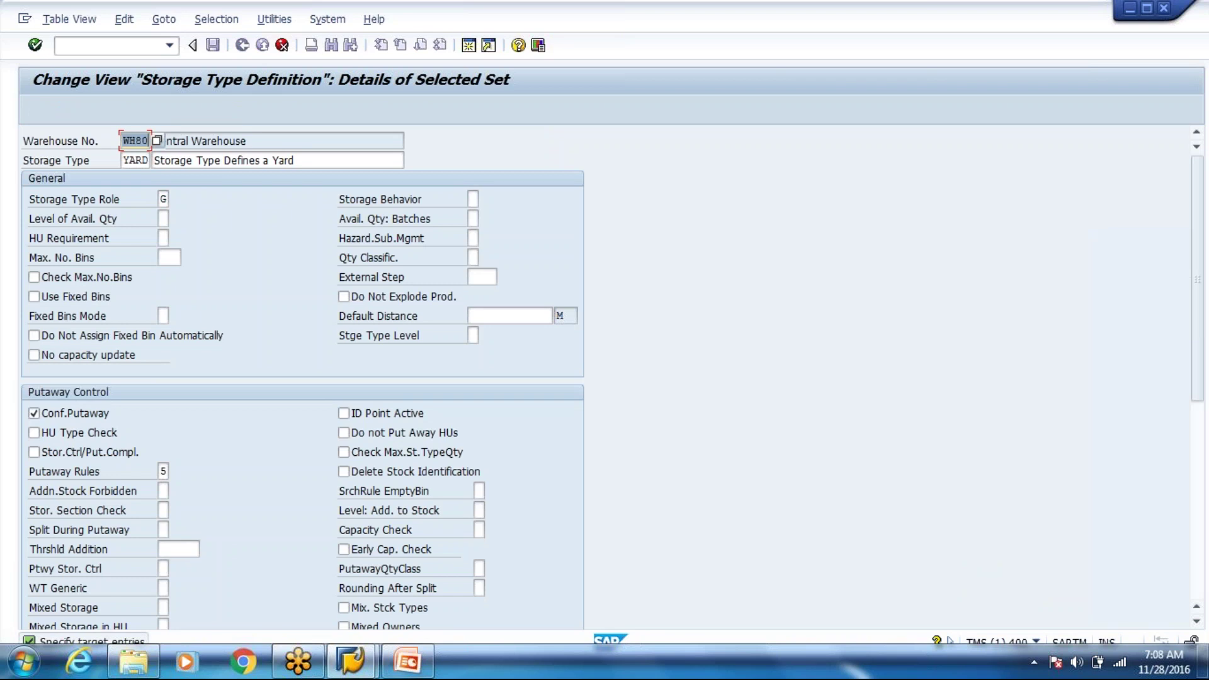
click(135, 160)
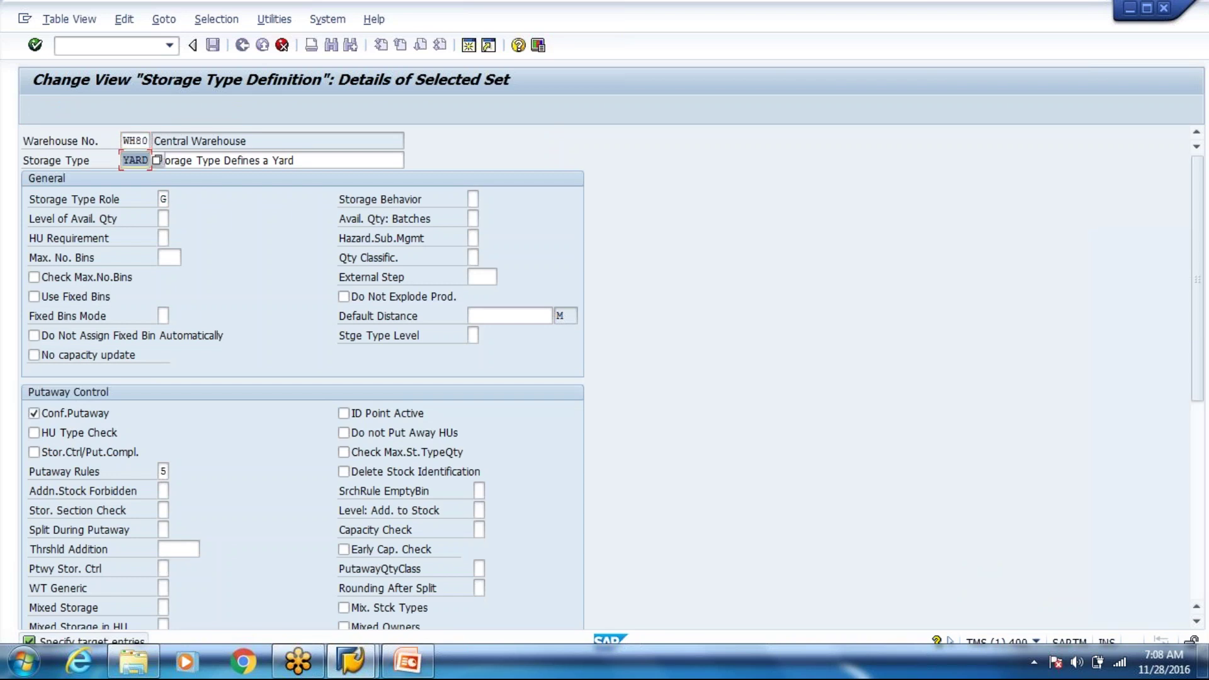
key(Tab)
key(Tab)
key(Tab)
key(Tab)
key(Tab)
key(Tab)
key(Tab)
key(Tab)
key(Tab)
key(Tab)
key(Tab)
key(Tab)
key(Tab)
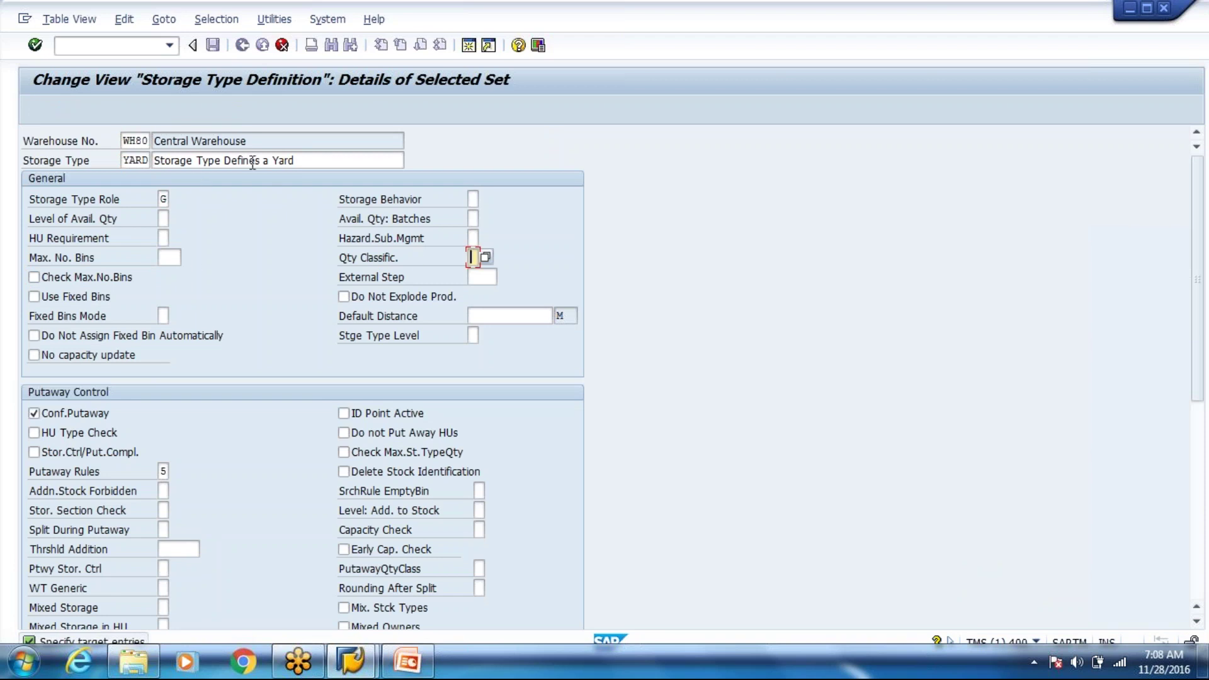
drag(274, 159, 228, 162)
click(227, 161)
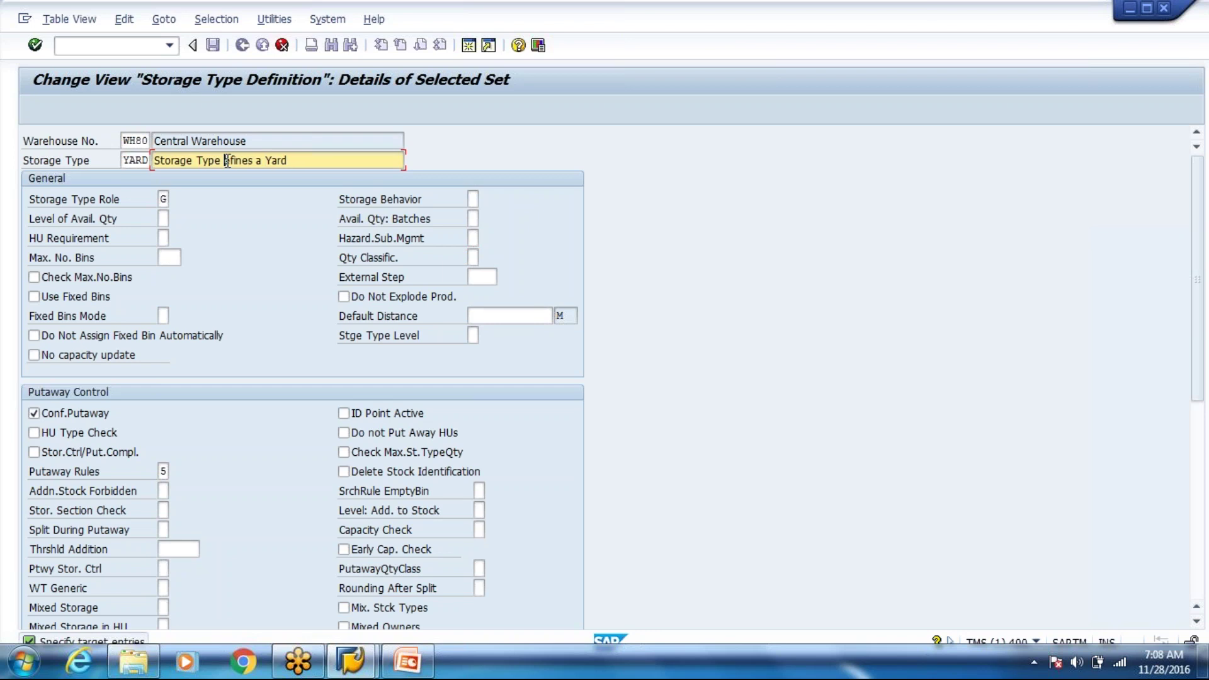
key(Delete)
key(Delete)
key(Delete)
key(Delete)
key(Delete)
key(Delete)
key(Delete)
key(Delete)
key(Delete)
key(Delete)
key(BackSpace)
key(BackSpace)
key(BackSpace)
key(BackSpace)
key(BackSpace)
key(BackSpace)
key(BackSpace)
key(BackSpace)
key(BackSpace)
key(BackSpace)
key(BackSpace)
key(BackSpace)
key(BackSpace)
key(Right)
key(Right)
key(Right)
text(Storage Type)
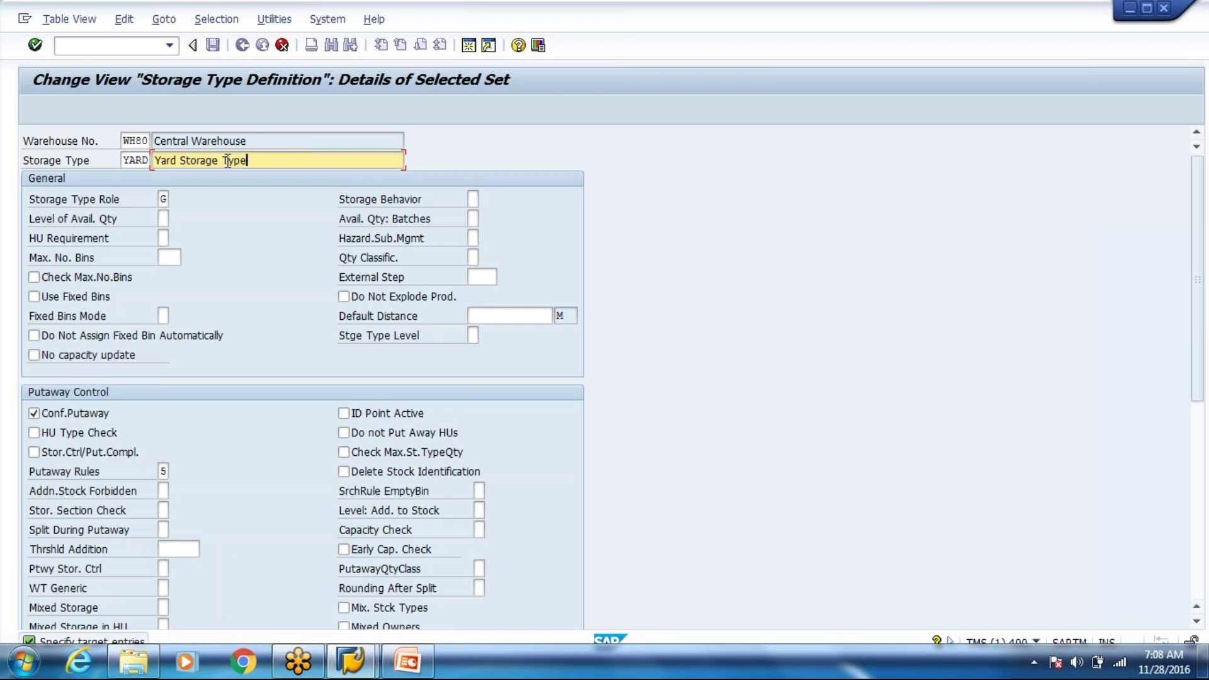
- Set the copied storage type's key to YRD8, keeping the description "Yard Storage Type"
click(137, 160)
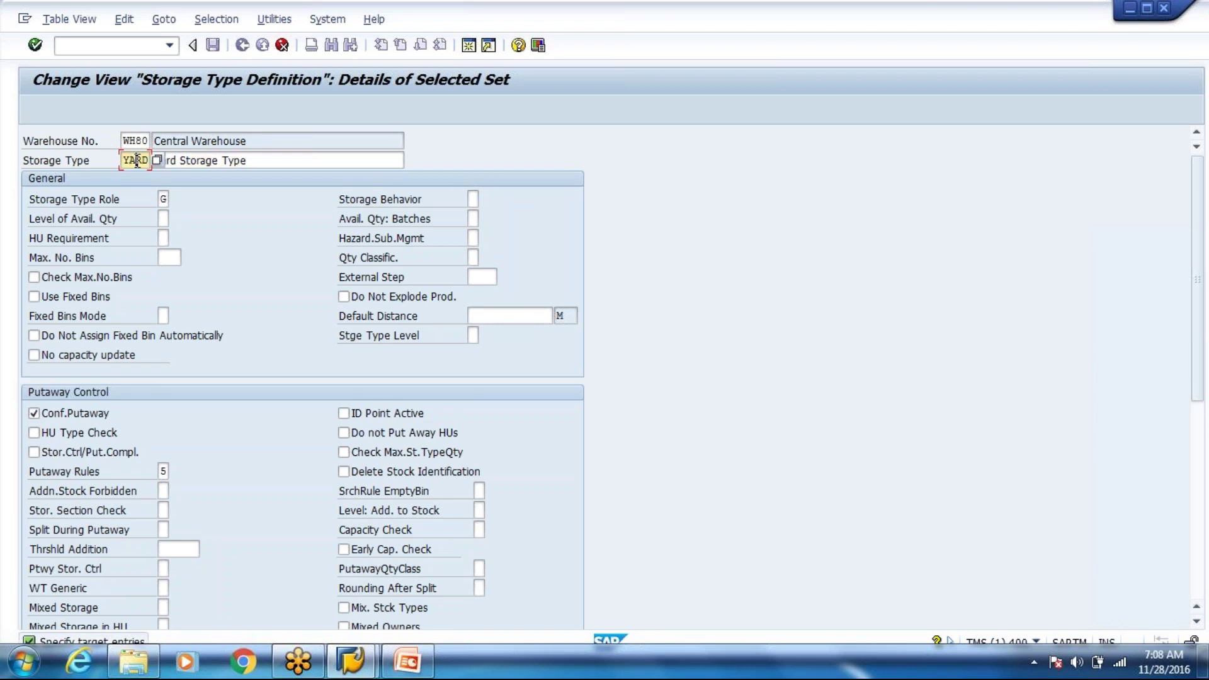
key(Delete)
key(BackSpace)
key(BackSpace)
text(RD8)
key(Tab)
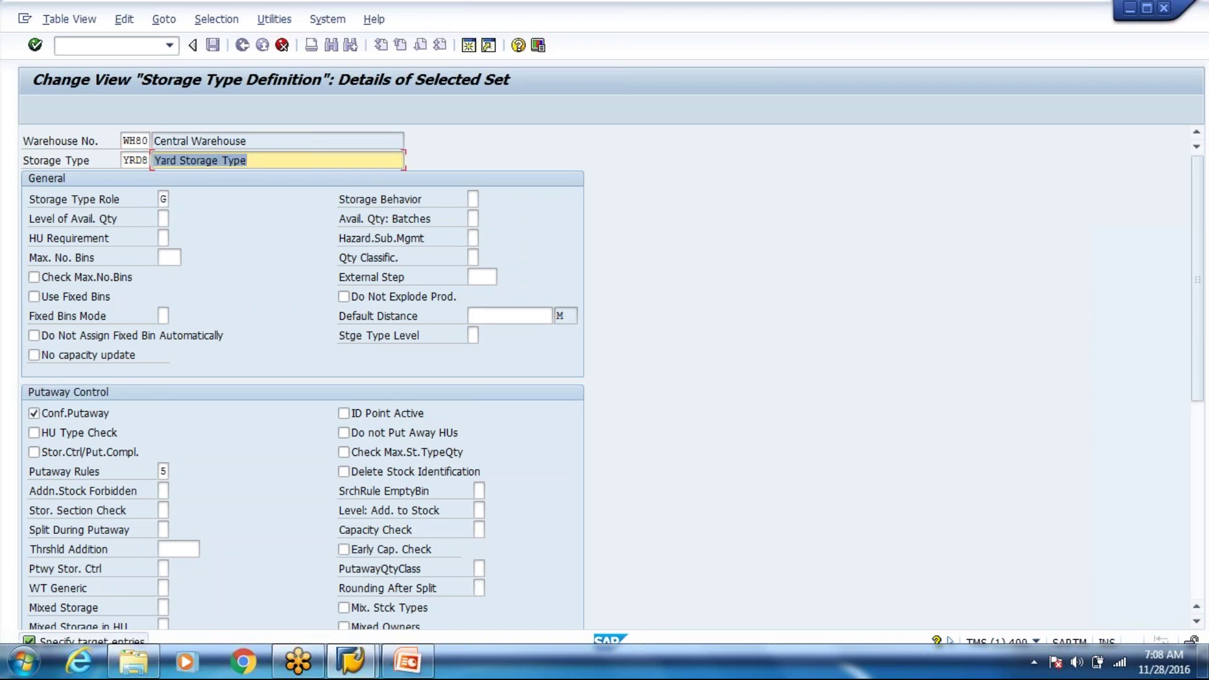
key(End)
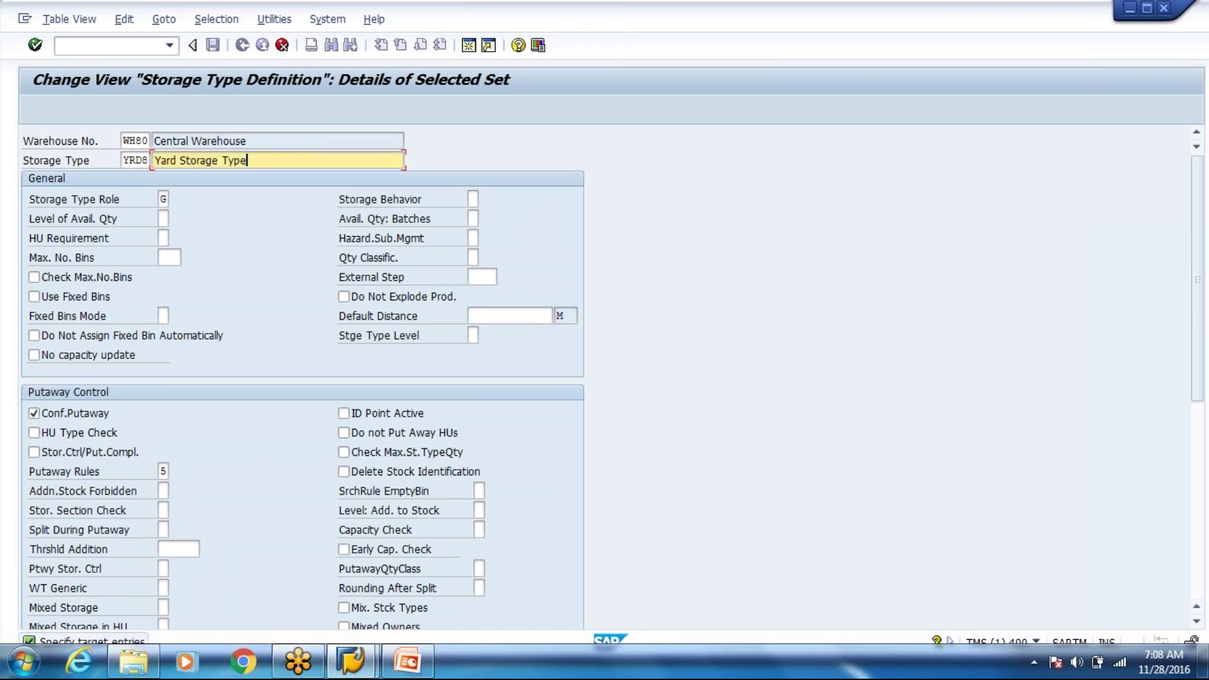
- Check the Storage Type Role choices for the copy and save storage type YRD8, returning to the implementation guide
click(168, 199)
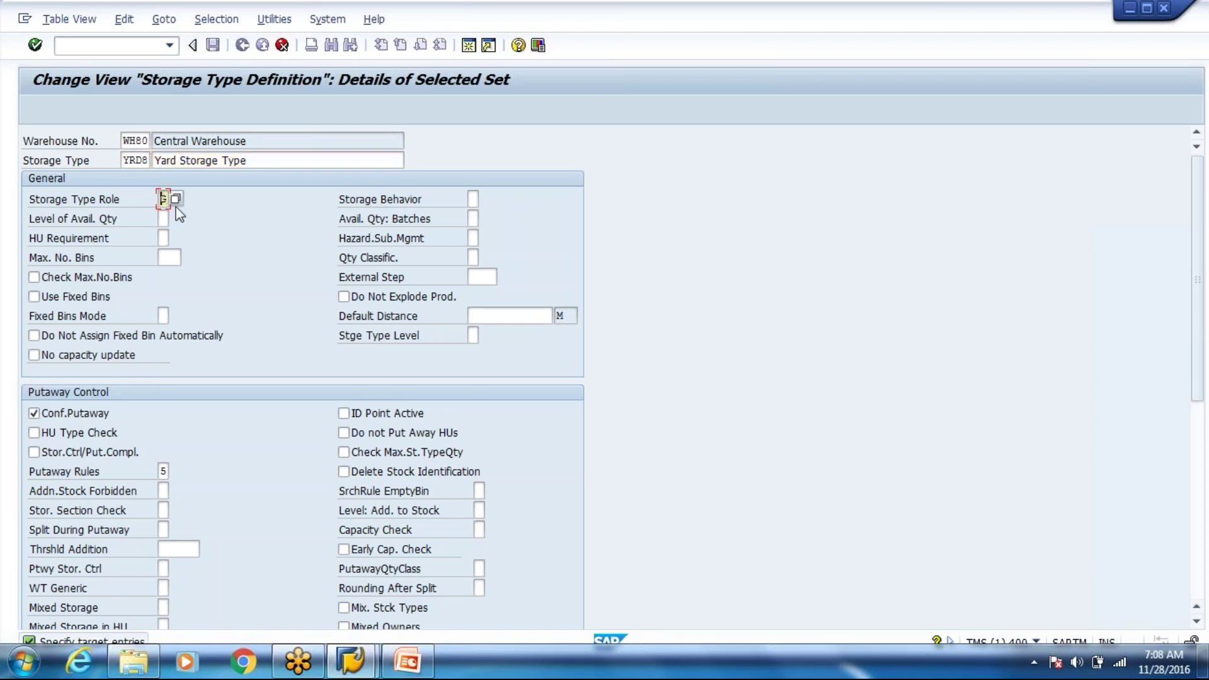
click(175, 199)
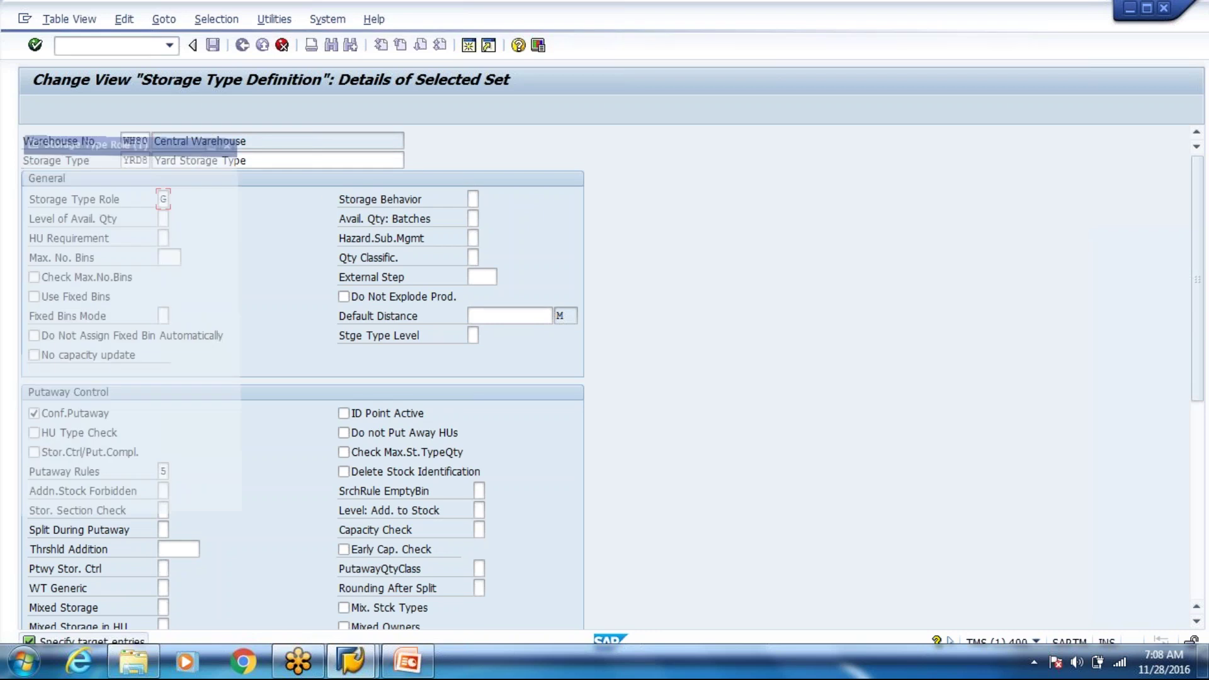
click(121, 314)
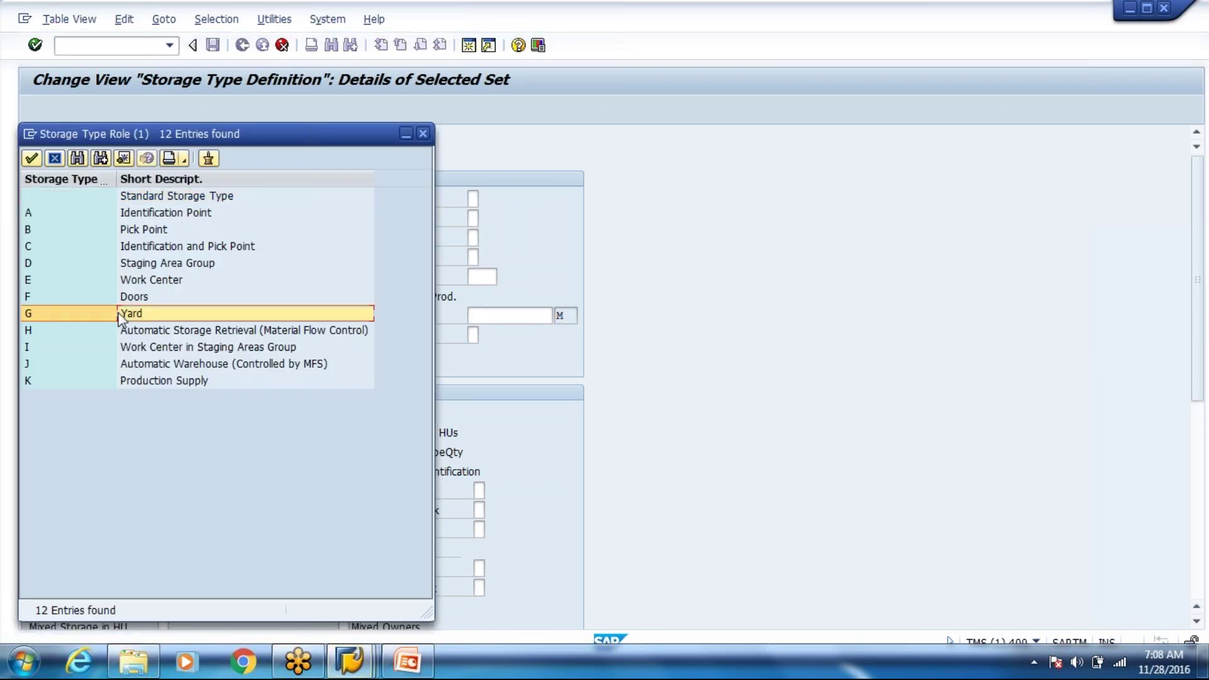
click(422, 133)
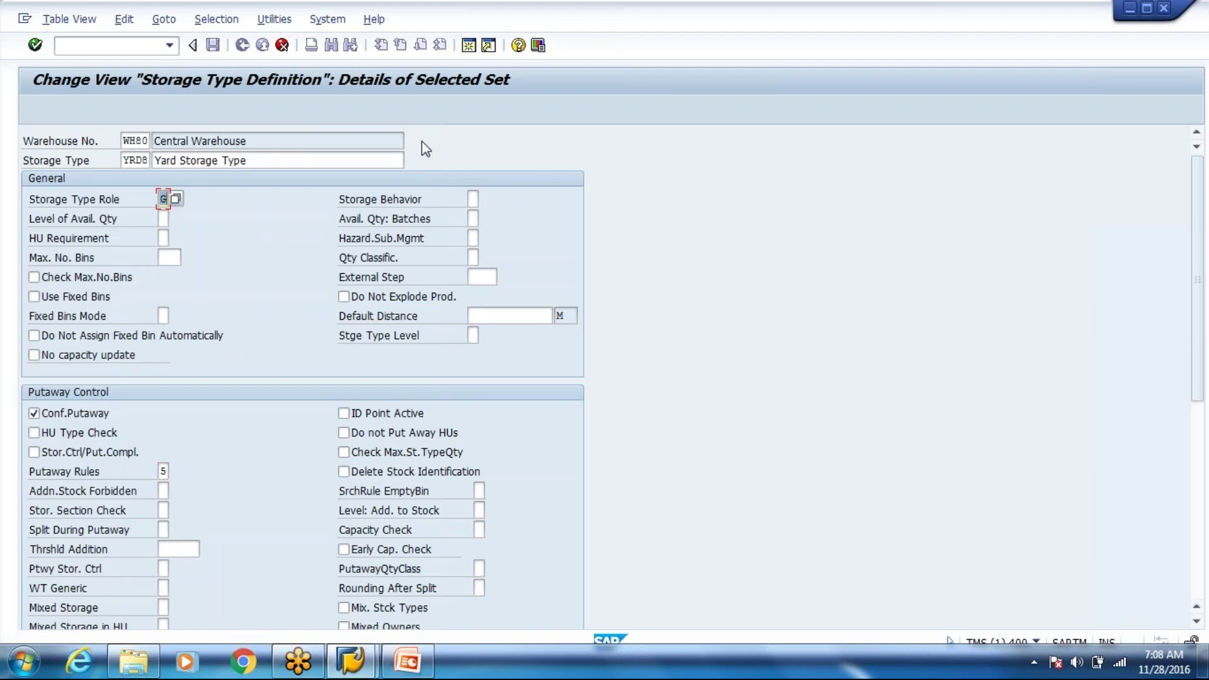
key(F3)
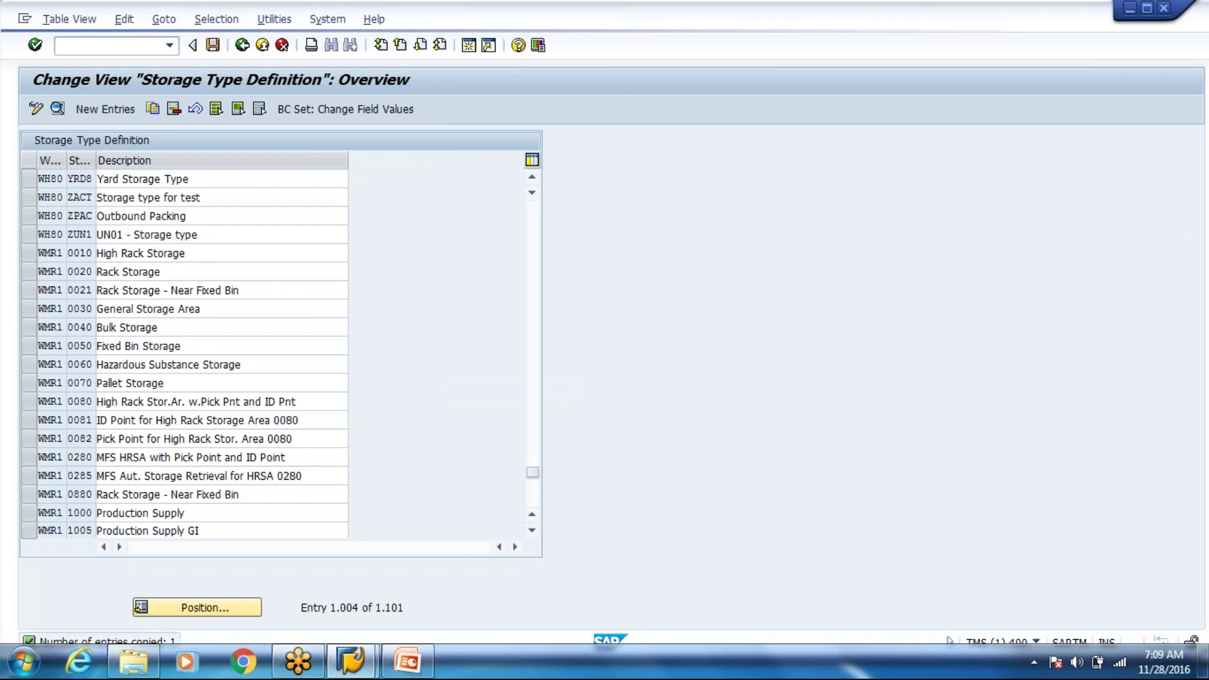
key(ctrl+s)
key(Return)
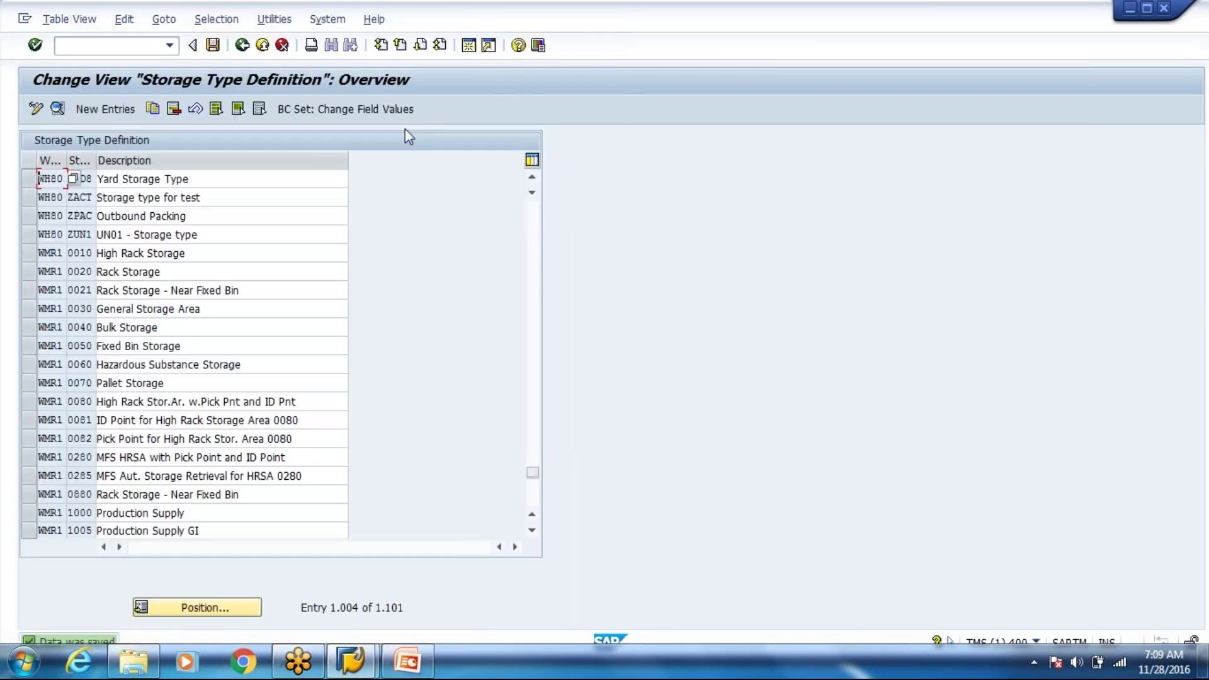
click(241, 46)
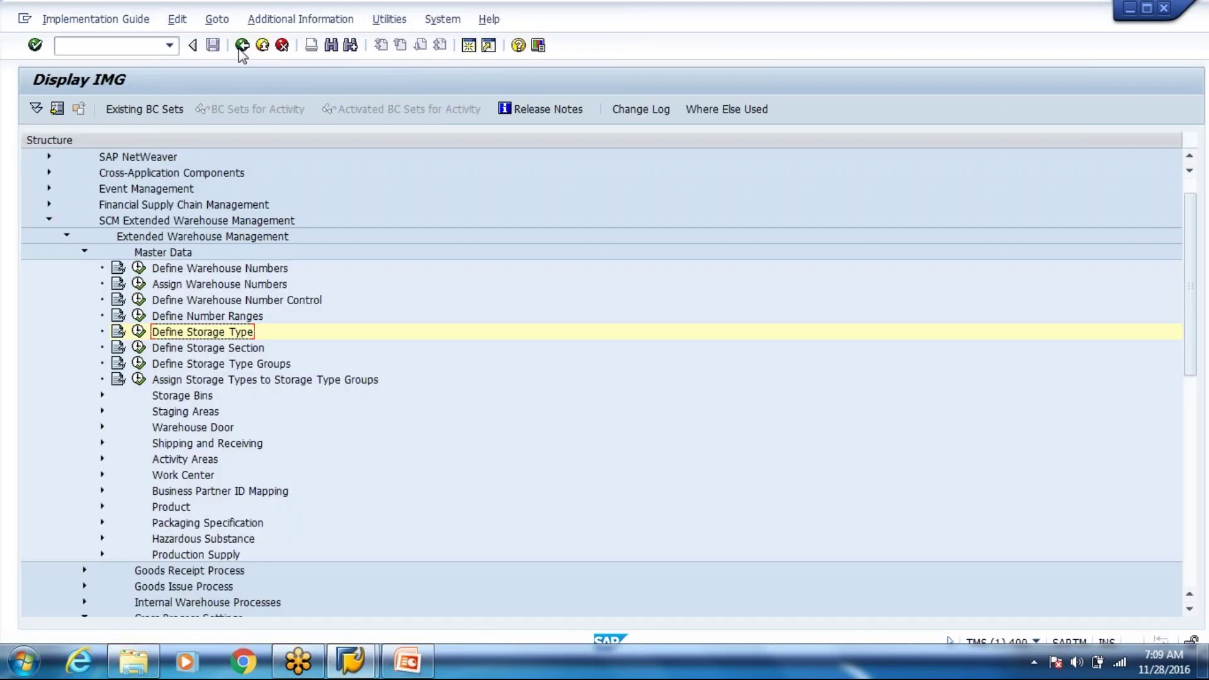
- Review the example yard and "Yard Set-up" slides in PowerPoint and return to the SAP implementation guide
key(alt+Tab)
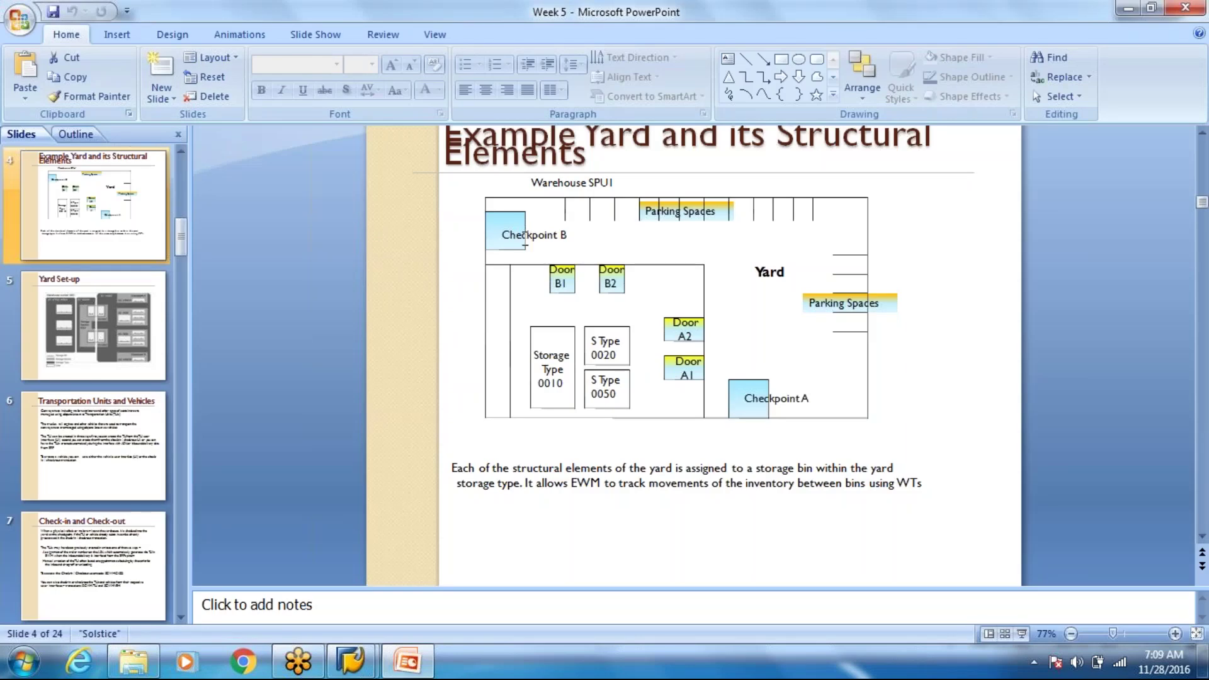
click(81, 343)
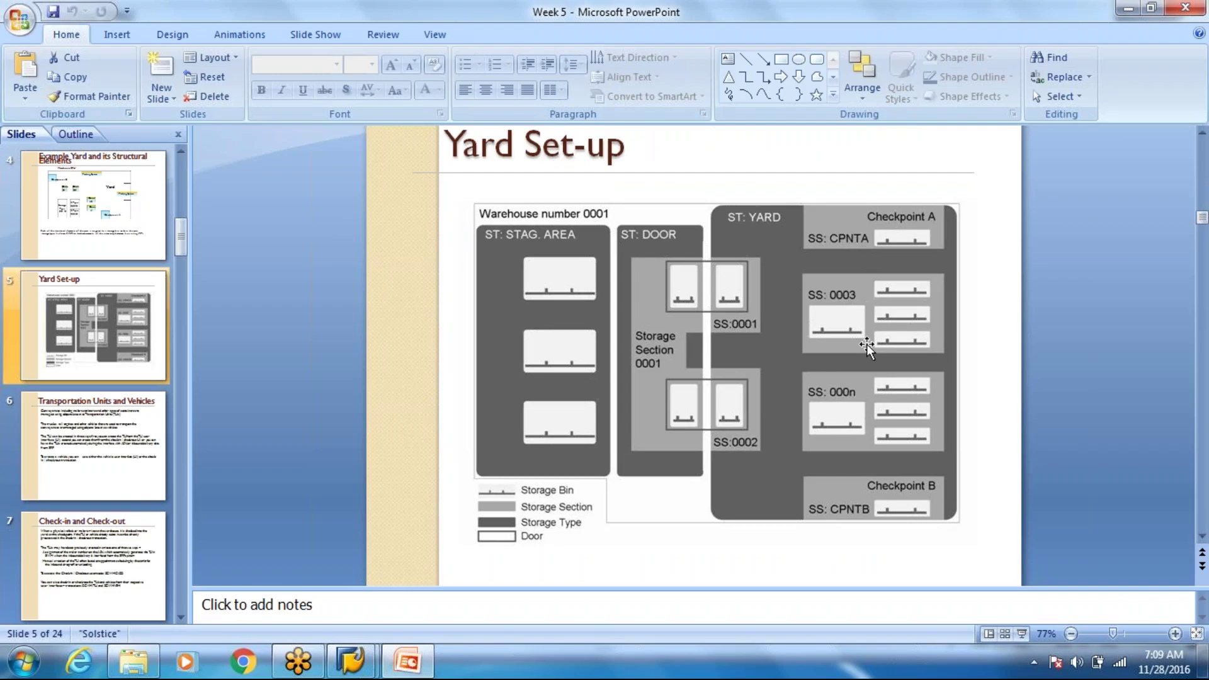
key(alt+Tab)
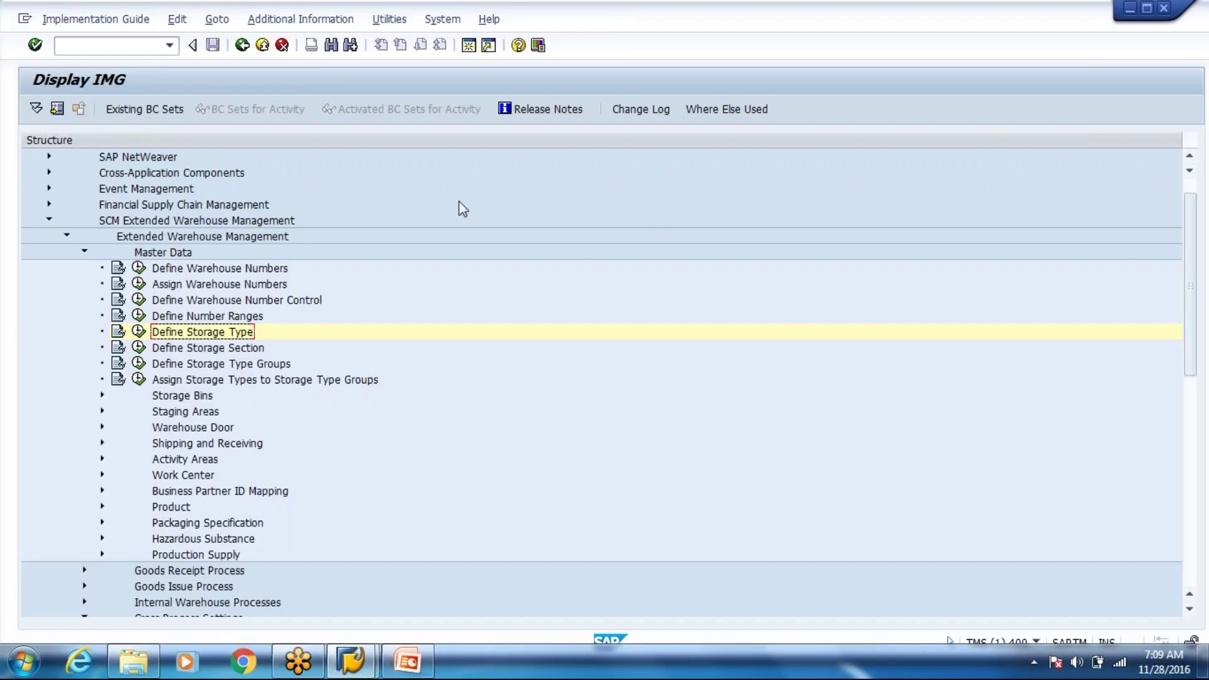
- Open the Define Storage Section customizing and position the list at warehouse WH80, storage type YARD
click(140, 349)
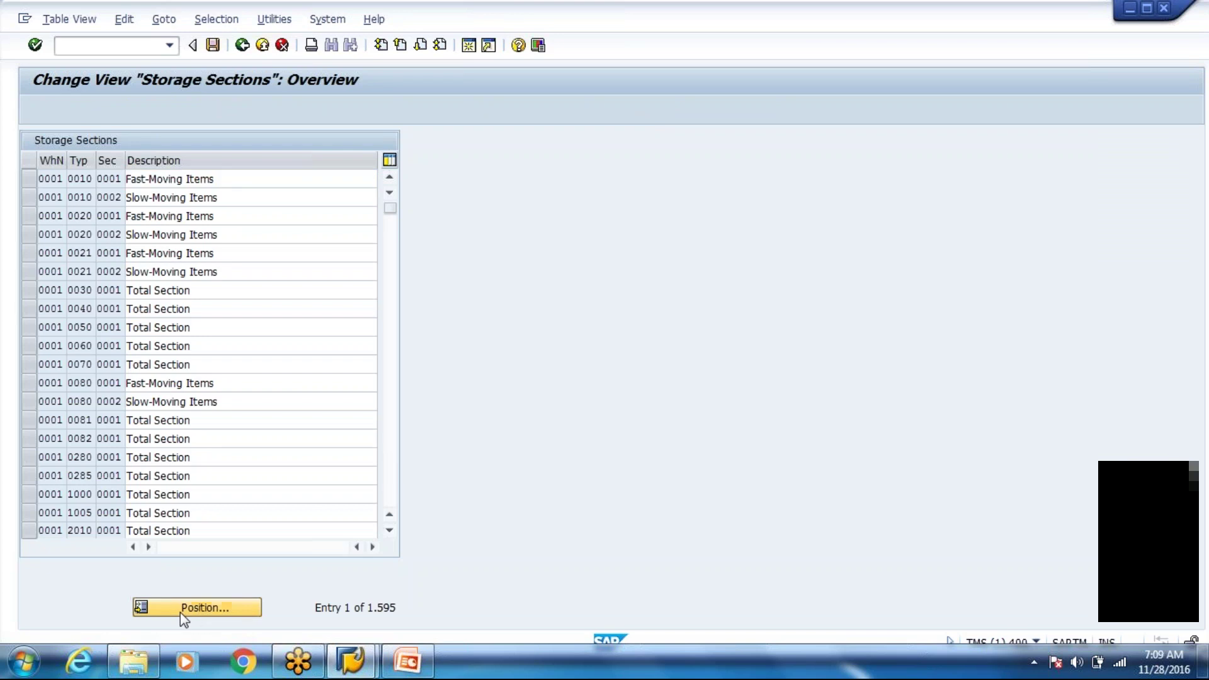
click(180, 607)
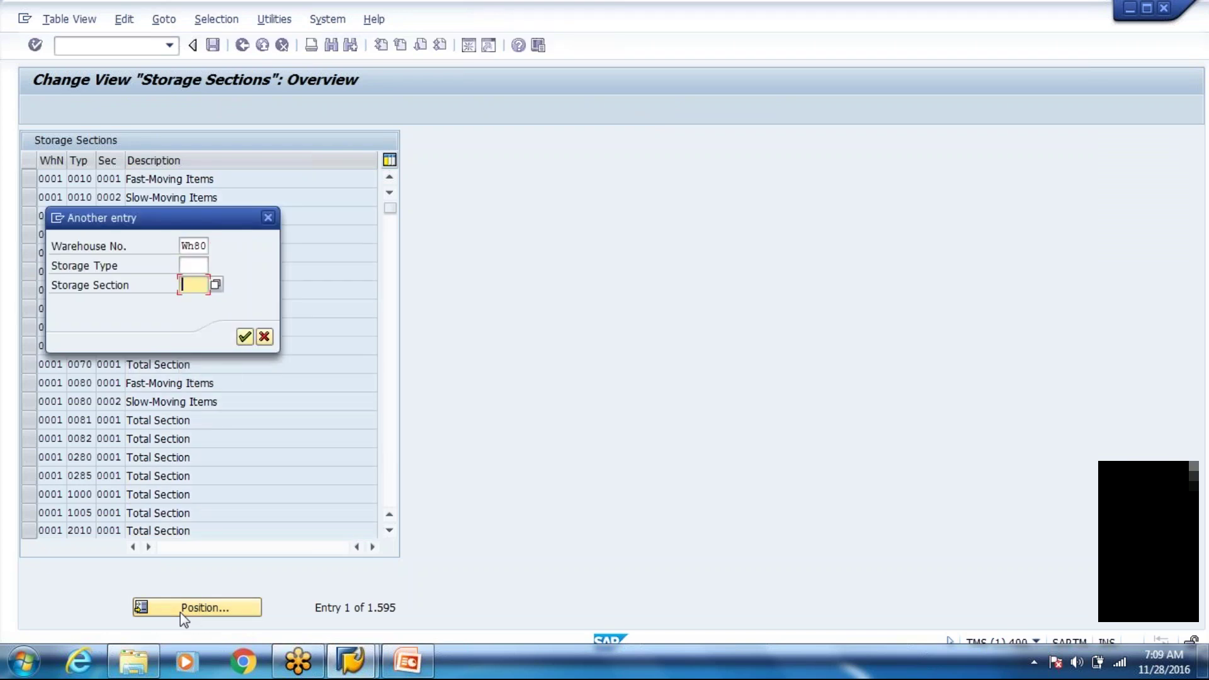
key(shift+Tab)
text(Y)
key(Tab)
key(shift+Tab)
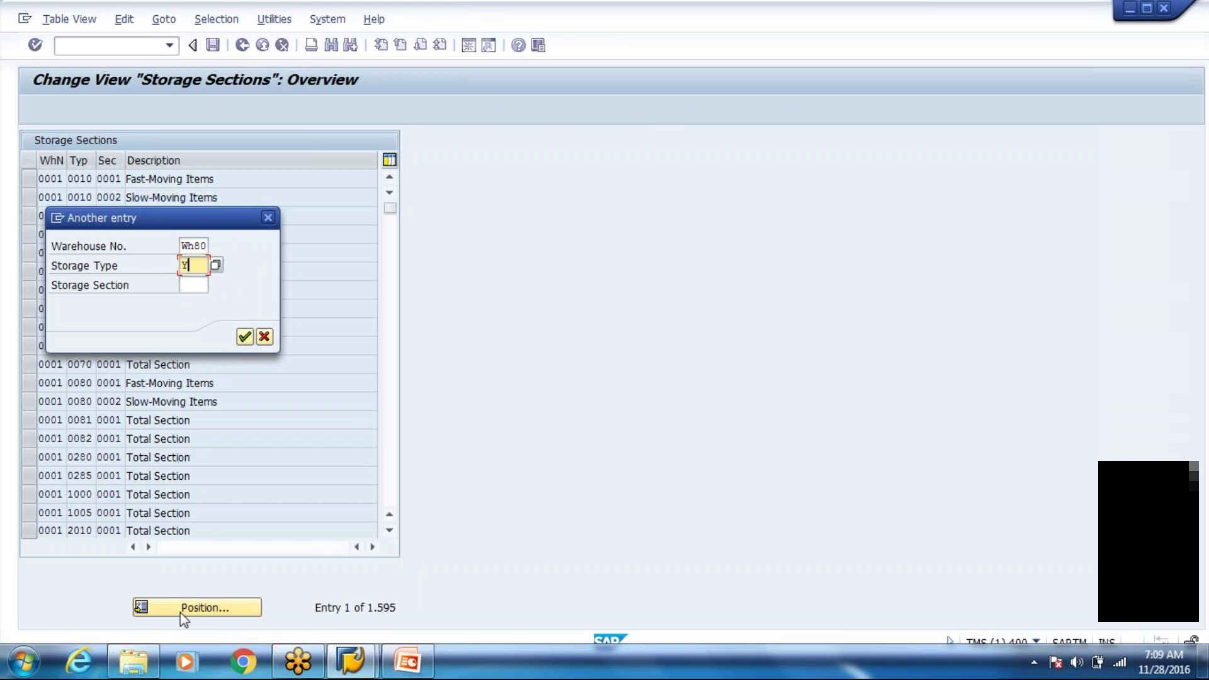
text(AED)
key(BackSpace)
key(BackSpace)
text(RD)
key(Return)
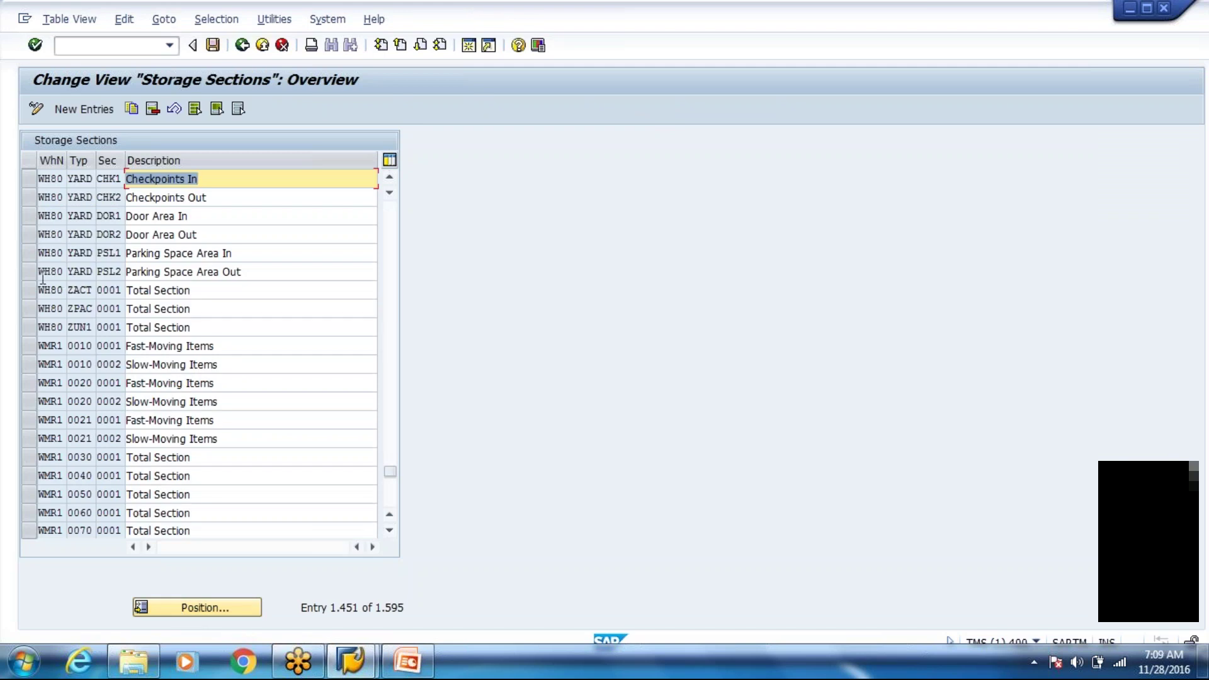
- Start a copy of the six WH80 YARD storage sections CHK1, CHK2, DOR1, DOR2, PSL1 and PSL2
click(29, 272)
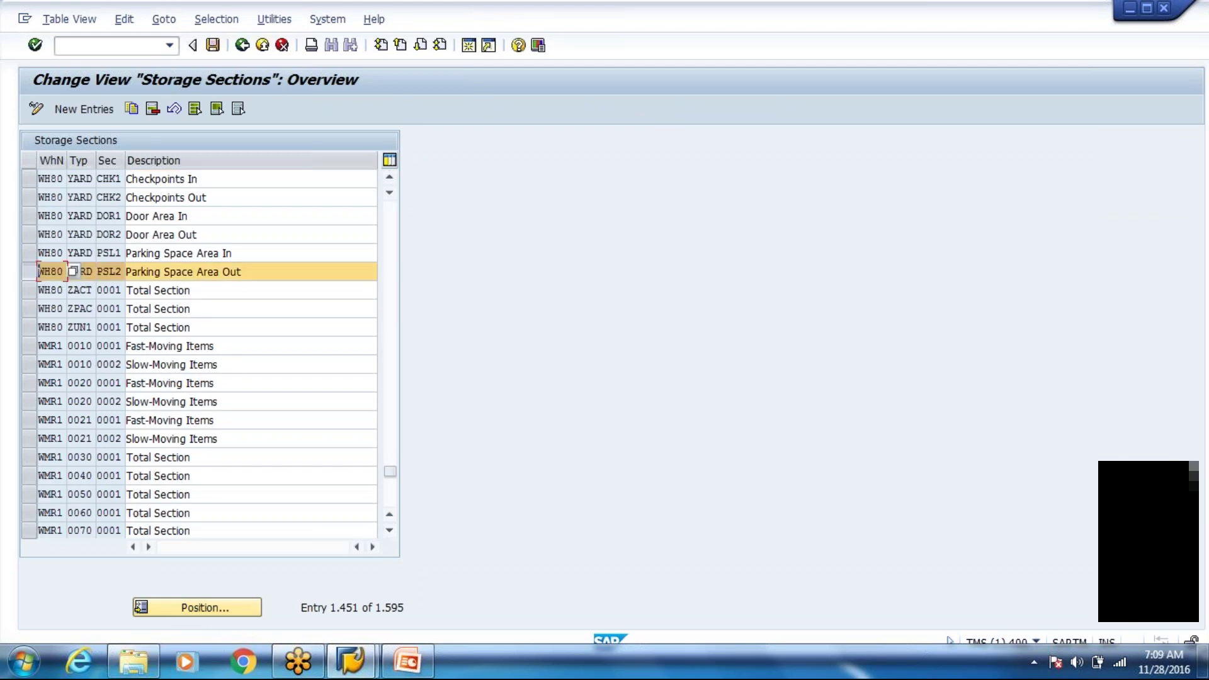
click(34, 238)
click(34, 255)
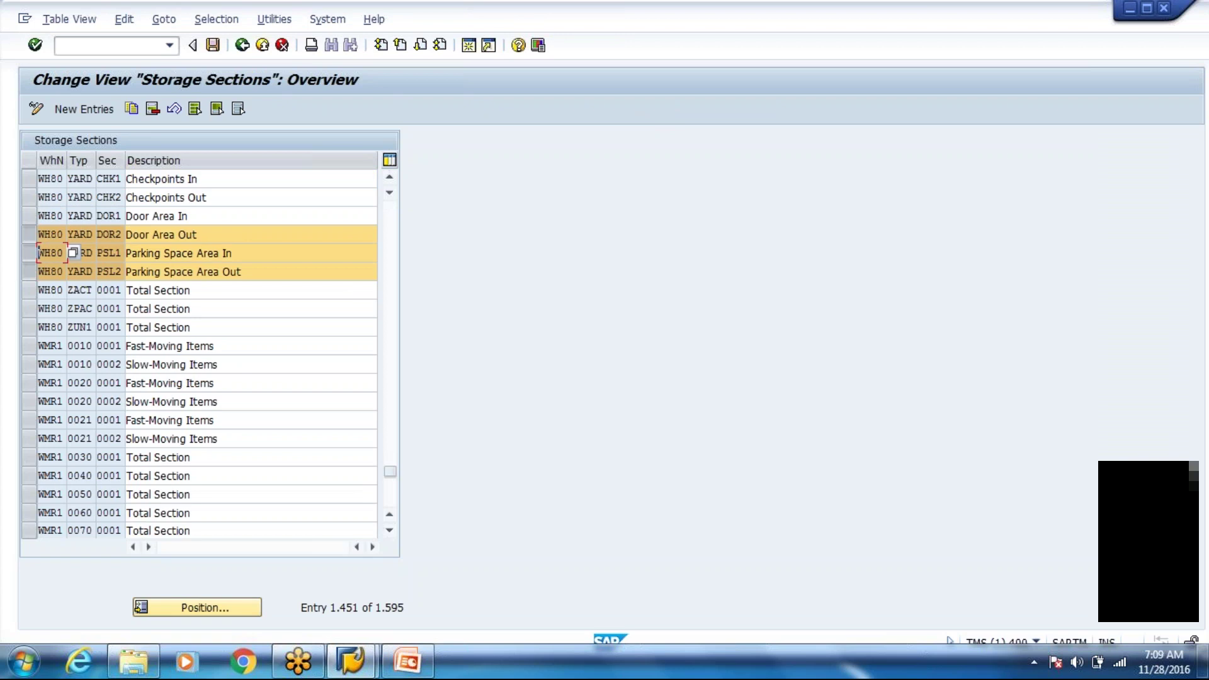
click(27, 213)
click(28, 197)
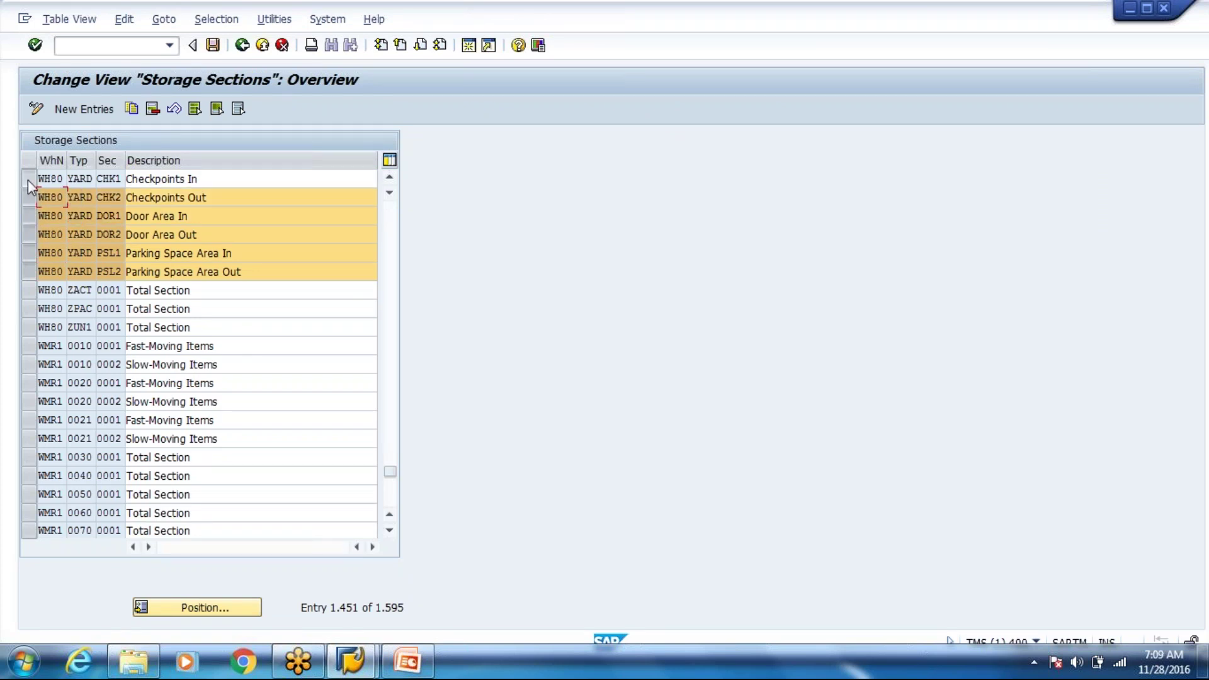
click(28, 180)
click(134, 106)
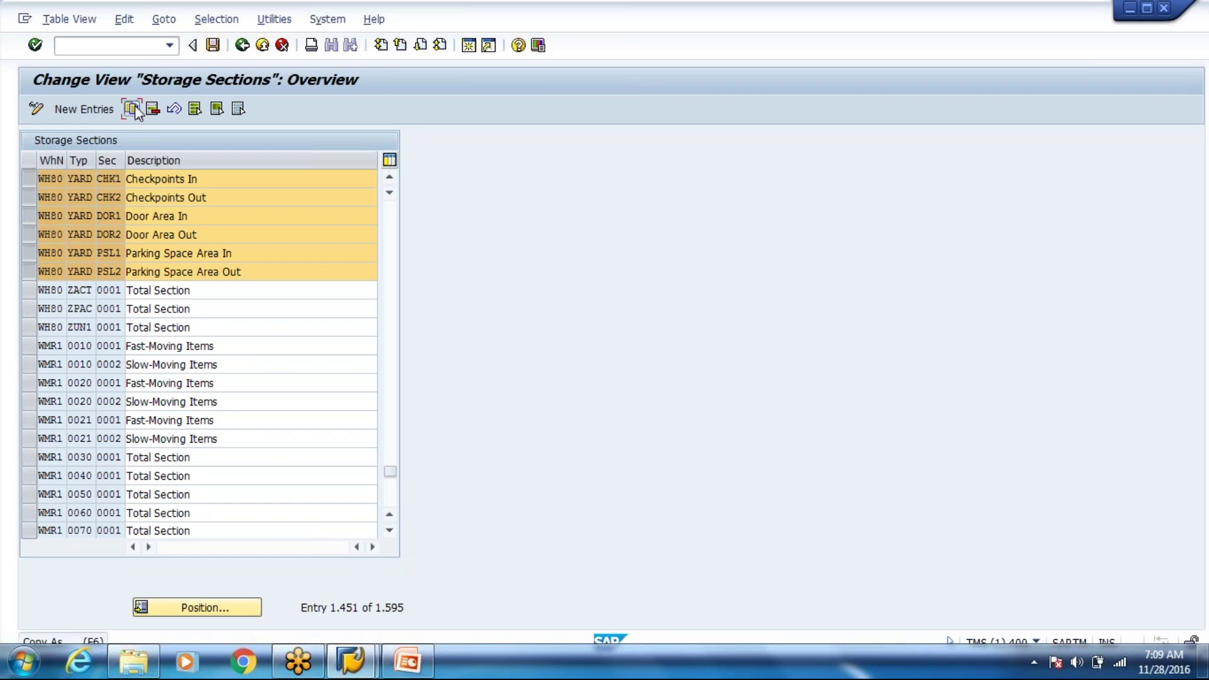
- Set the storage type to YRD8 for the copied checkpoint sections CHK1 and CHK2
key(BackSpace)
key(BackSpace)
key(BackSpace)
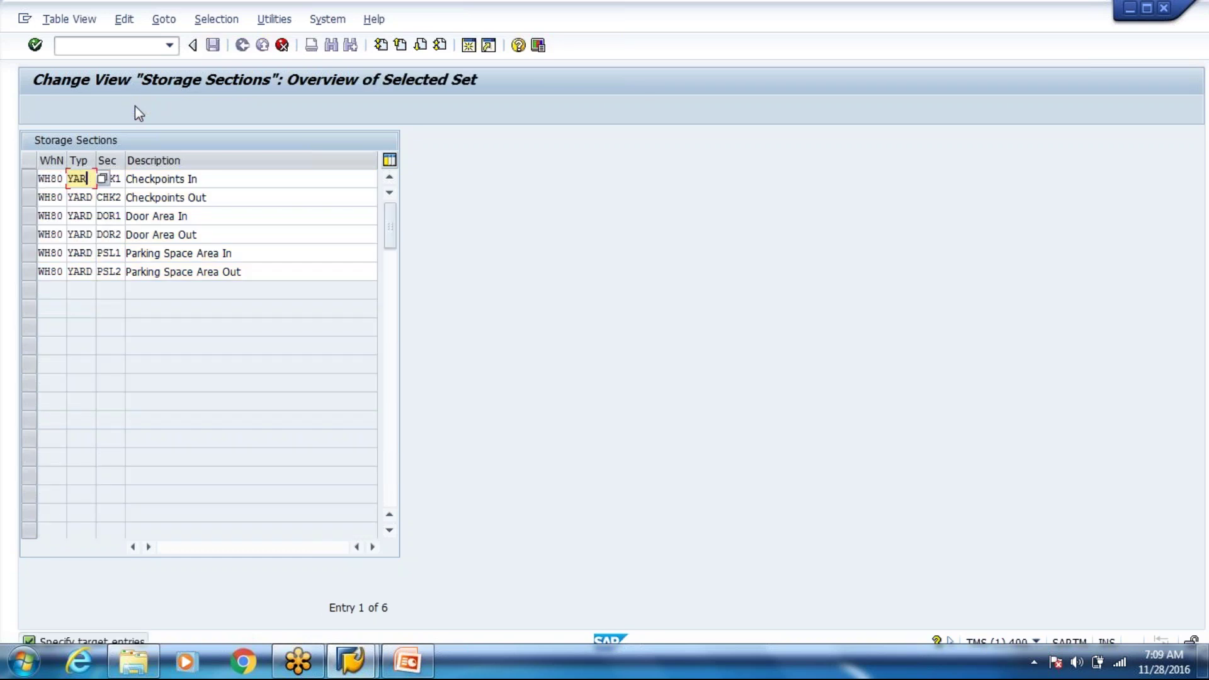
text(RD8)
key(Down)
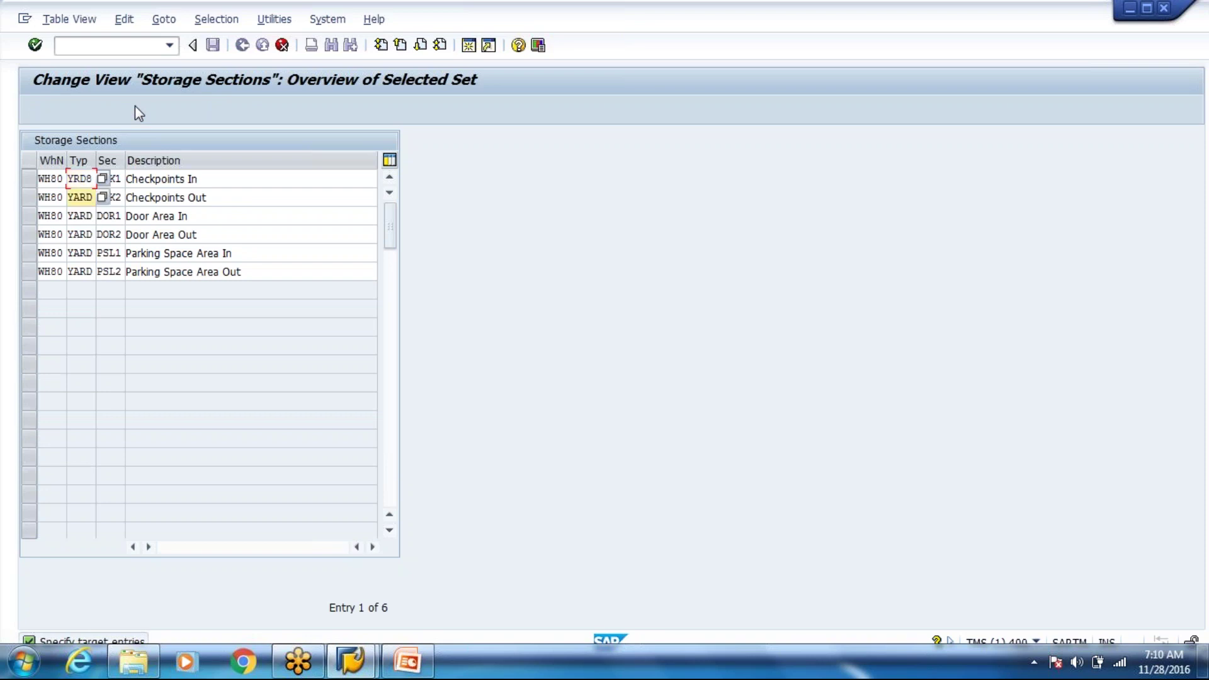
key(BackSpace)
key(BackSpace)
key(BackSpace)
text(rd8)
key(Down)
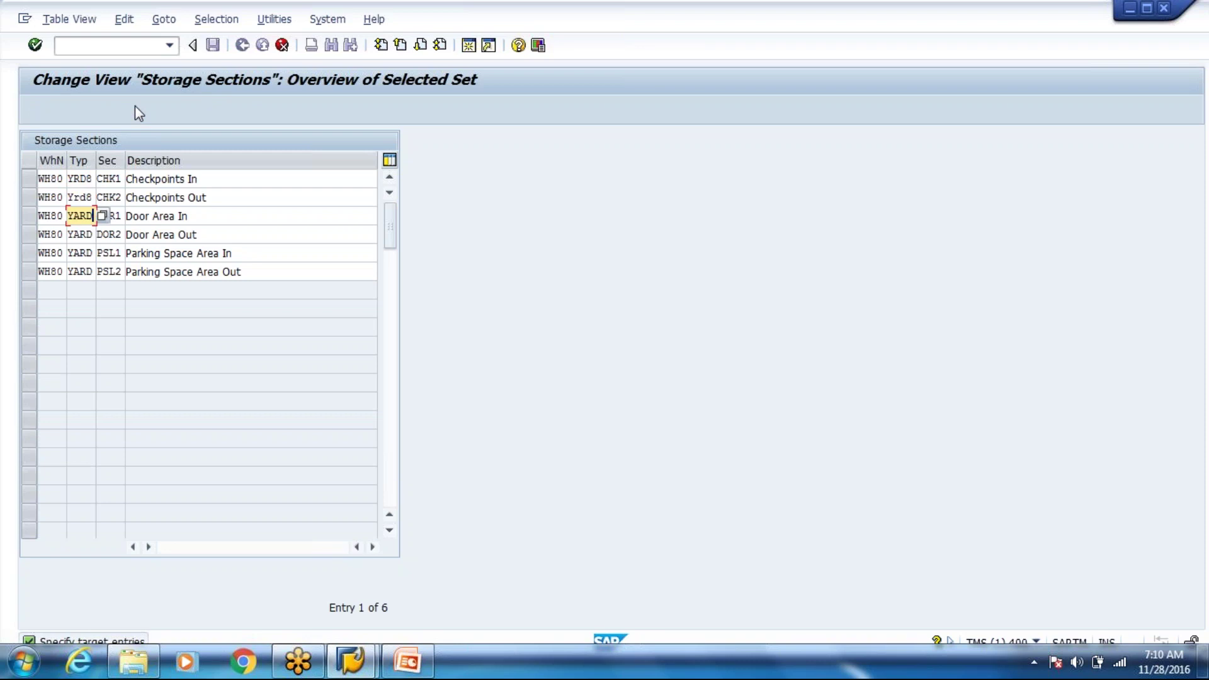
- Set the storage type to YRD8 for the copied door area sections DOR1 and DOR2
key(BackSpace)
key(BackSpace)
key(BackSpace)
text(rd8)
key(Down)
key(BackSpace)
key(BackSpace)
key(BackSpace)
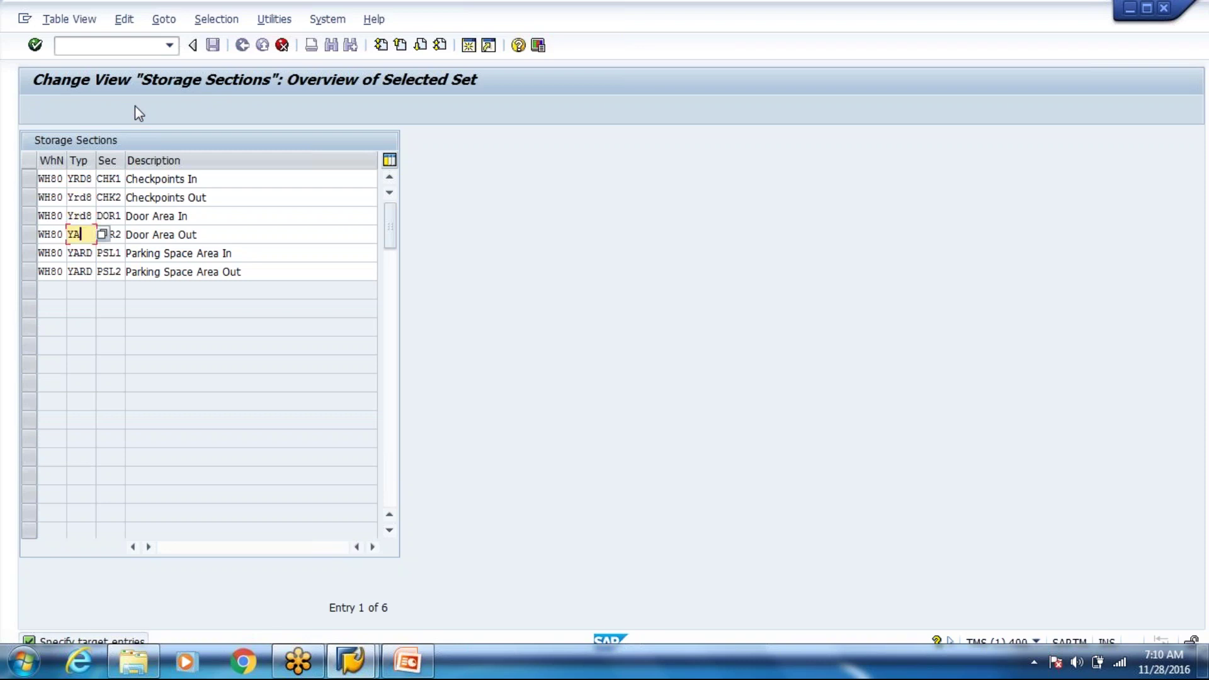
text(rd8)
- Set the storage type to YRD8 for the copied parking space sections PSL1 and PSL2
key(Down)
key(BackSpace)
key(BackSpace)
key(BackSpace)
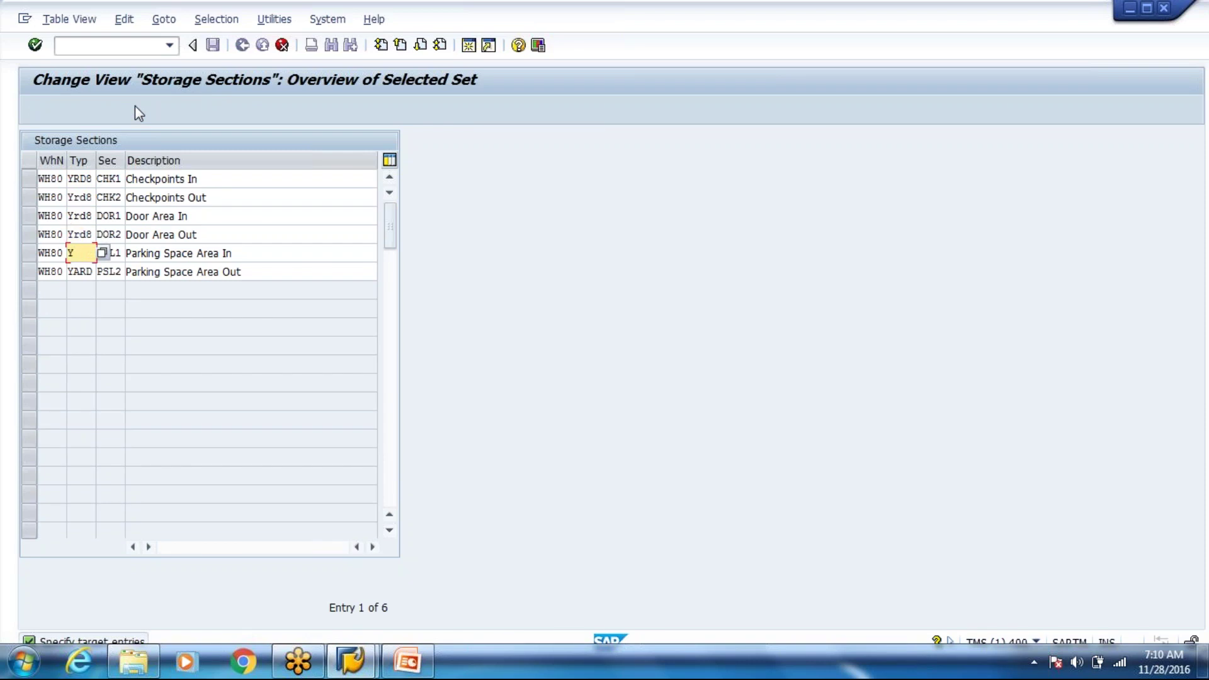
text(rd8)
key(Down)
key(BackSpace)
key(BackSpace)
key(BackSpace)
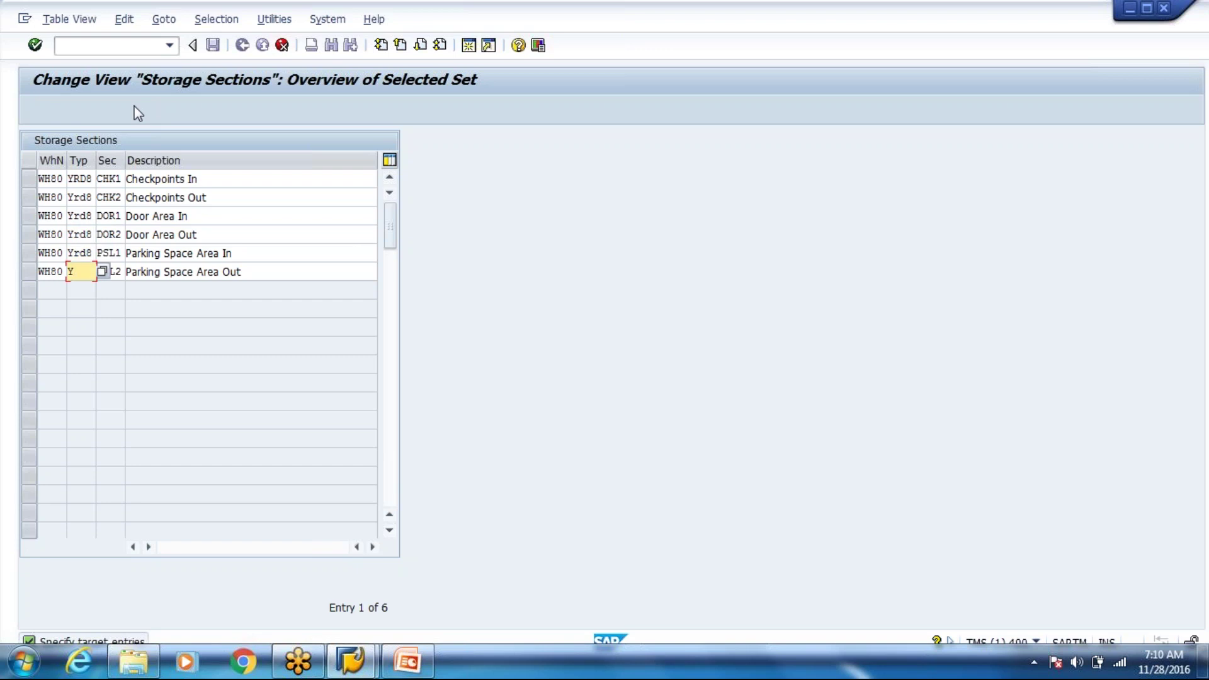
text(rd8)
- Compare the section layout with the "Yard Set-up" and example yard slides in PowerPoint, and return to SAP
click(218, 197)
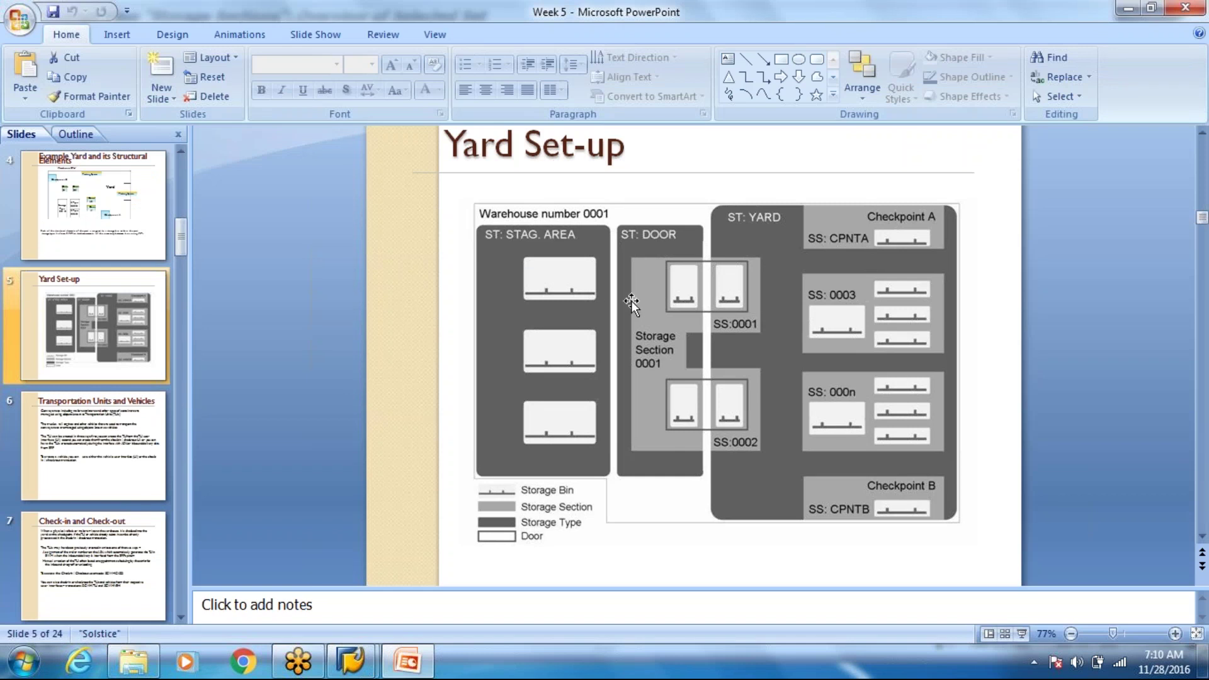
key(Page_Up)
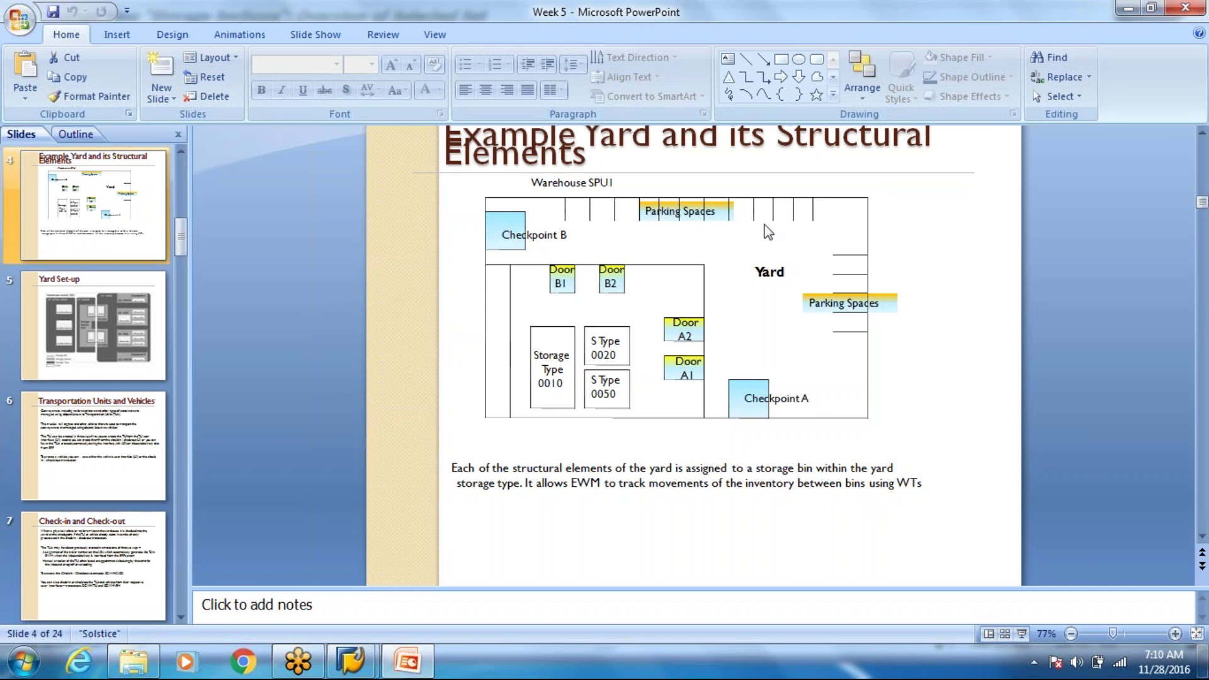
key(alt+Tab)
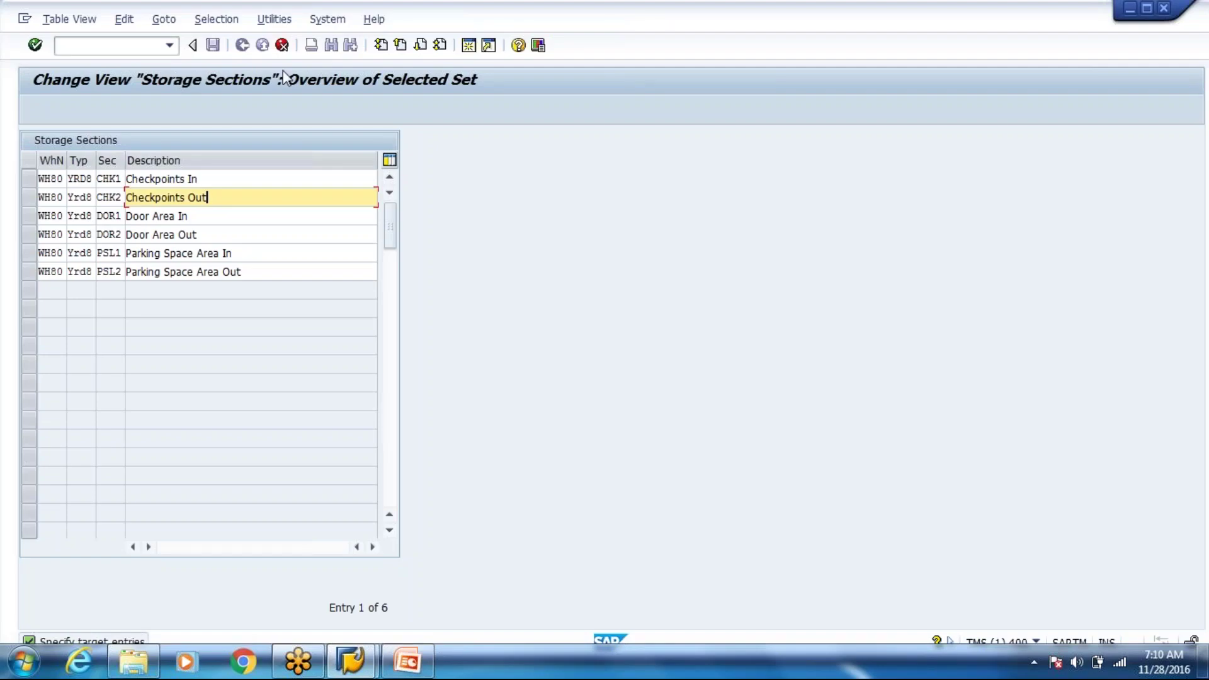
- Confirm the copied YRD8 storage sections, save them to the "Warehouse WH80" customizing request, and return to the implementation guide
key(Return)
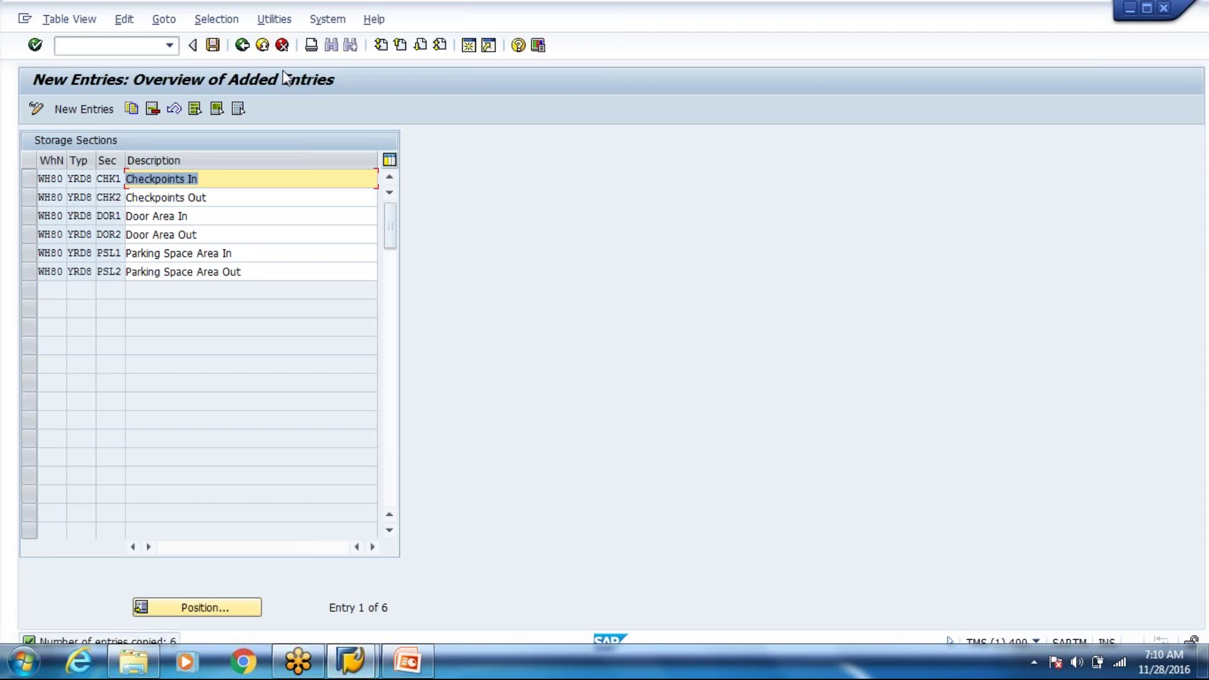
key(F3)
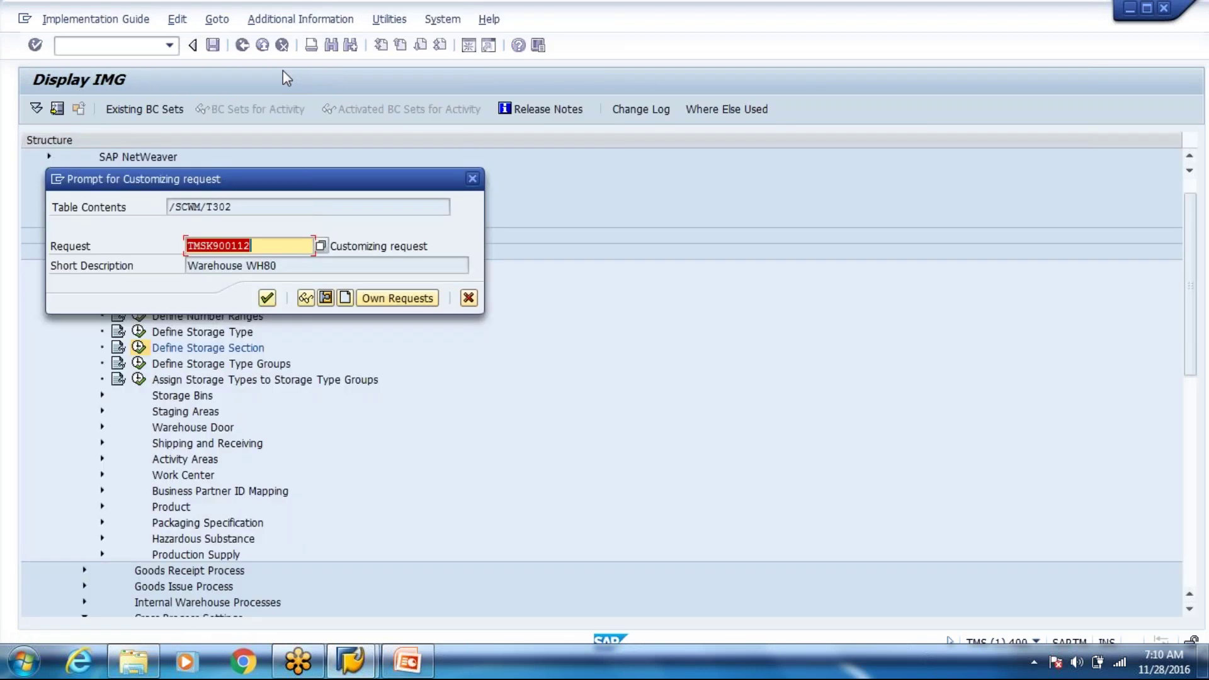
key(Return)
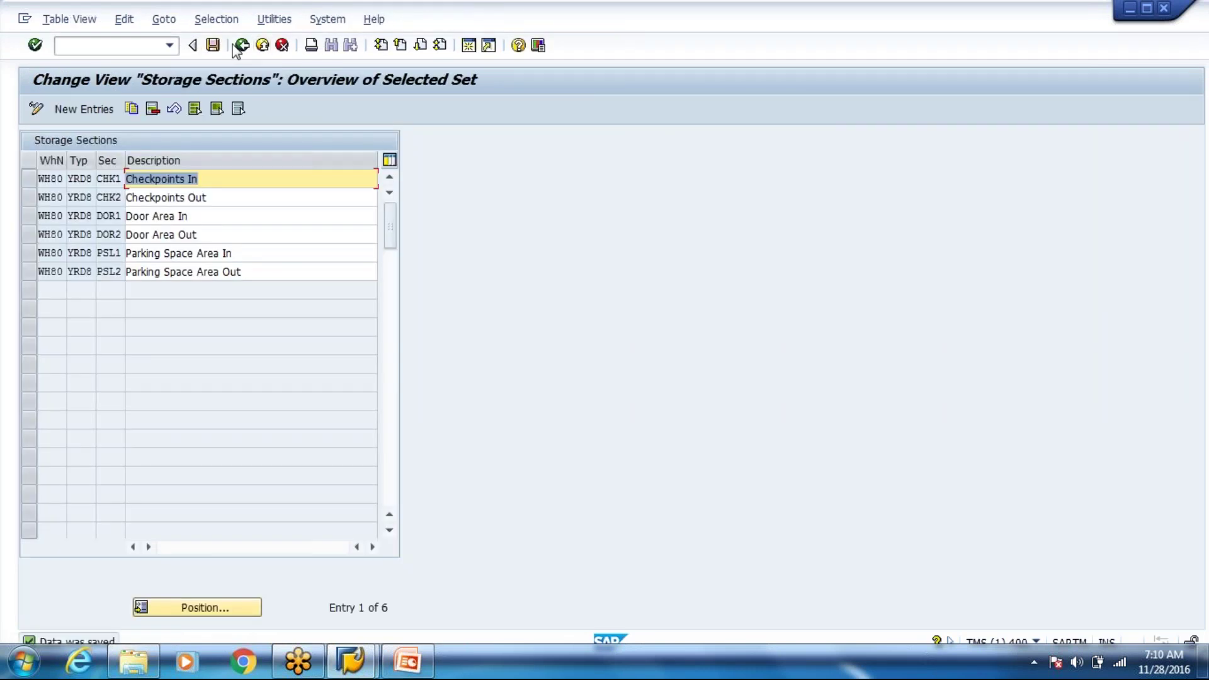
click(242, 45)
click(242, 45)
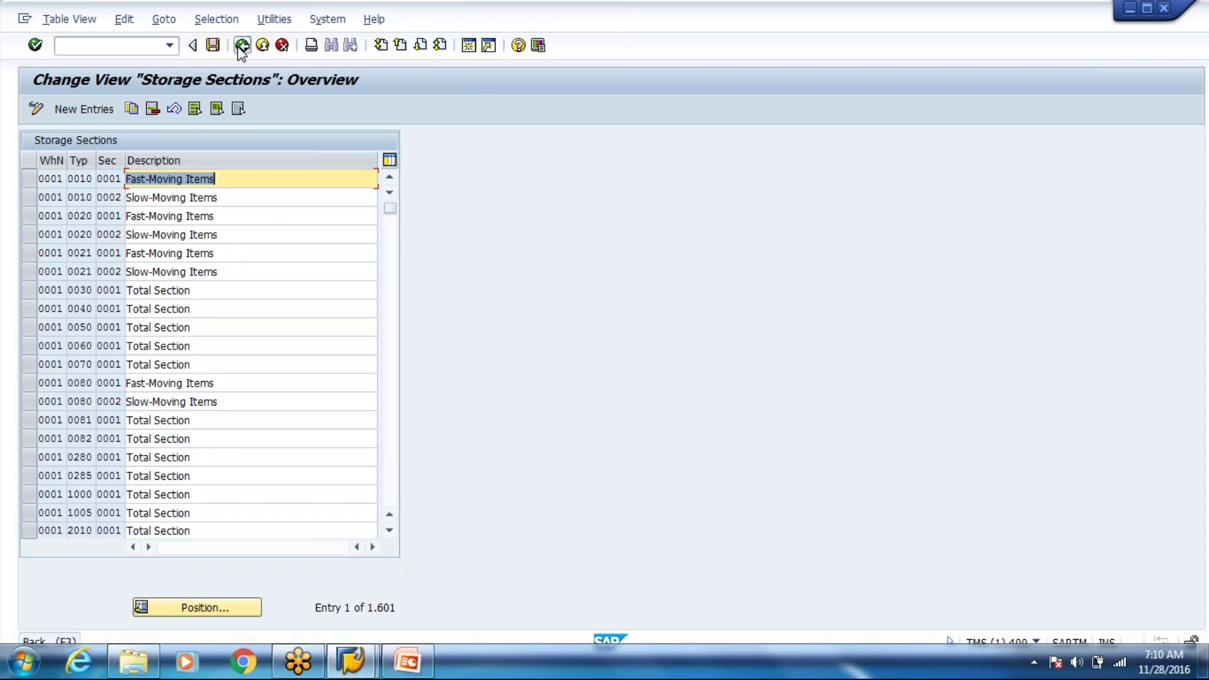
- Review the example yard slide and the "Yard Set-up" slide in PowerPoint, and return to the implementation guide
key(alt+Tab)
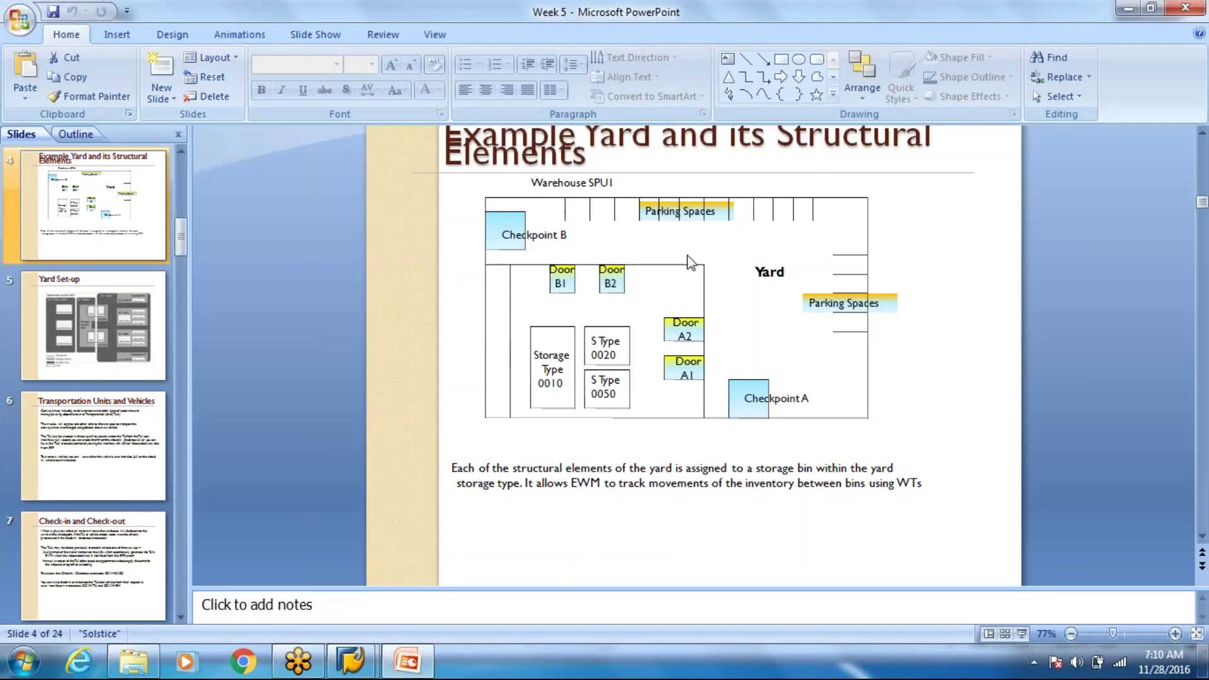
scroll(202, 346, down, 1)
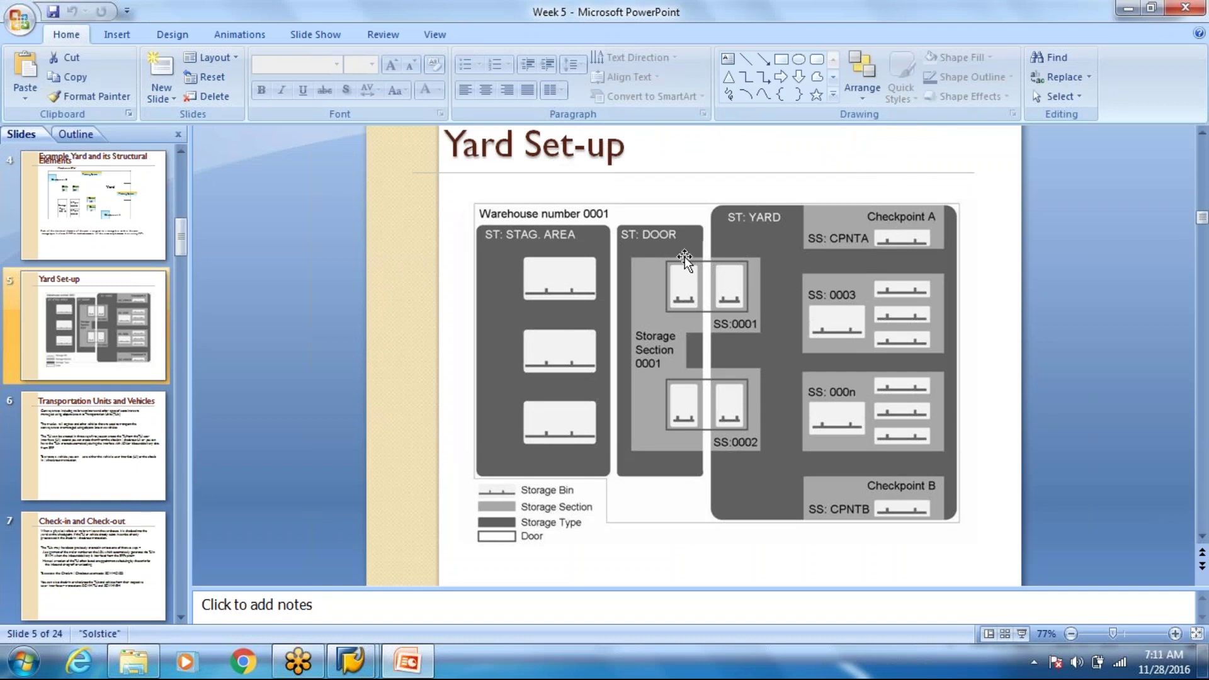
key(alt+Tab)
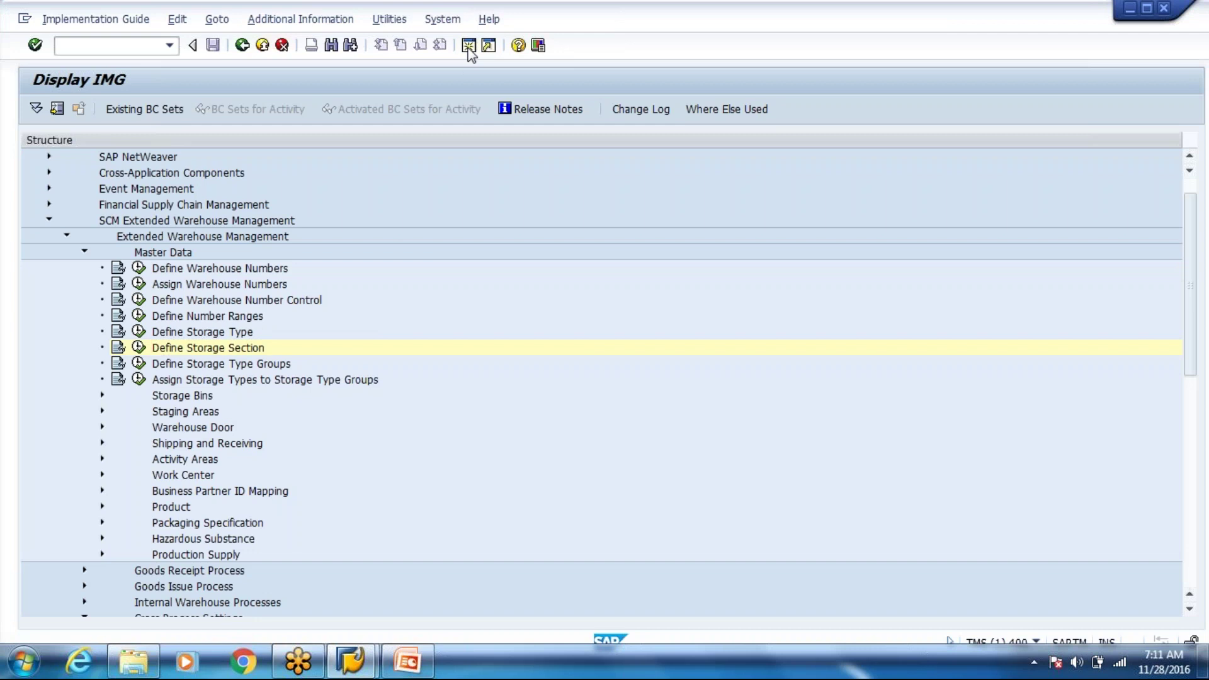
- Open a new SAP session, start storage bin creation with /n/scwm/ls01, and enter warehouse number WH80
click(469, 46)
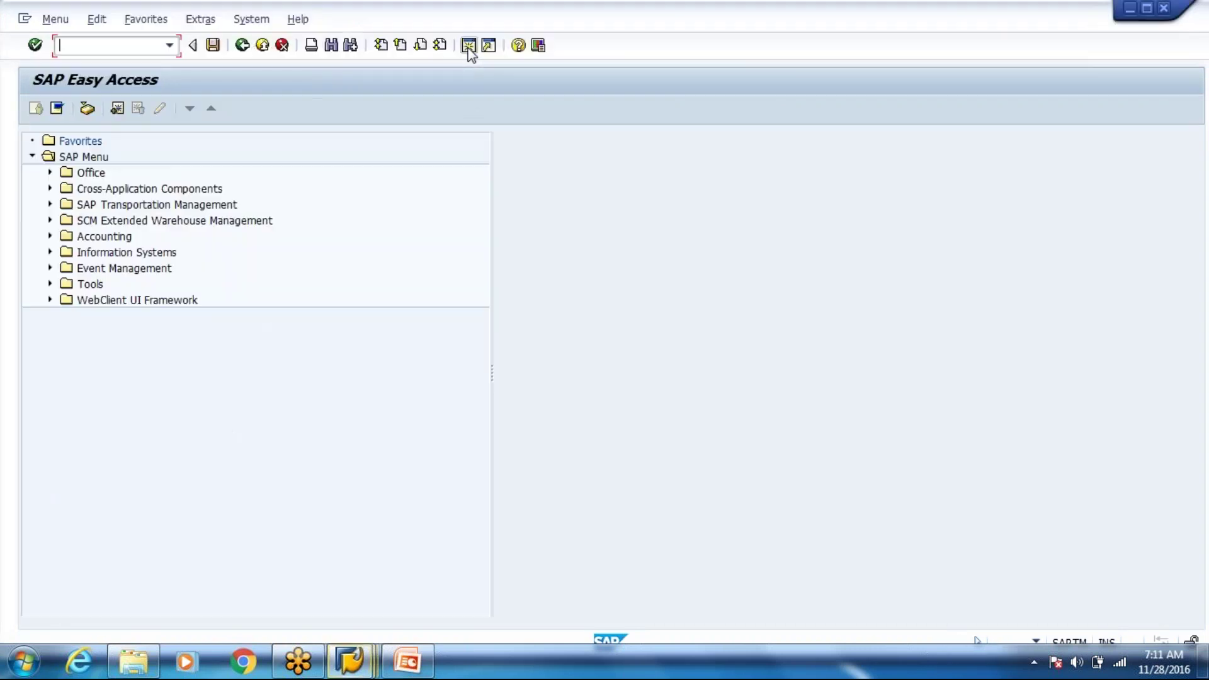
text(/n/)
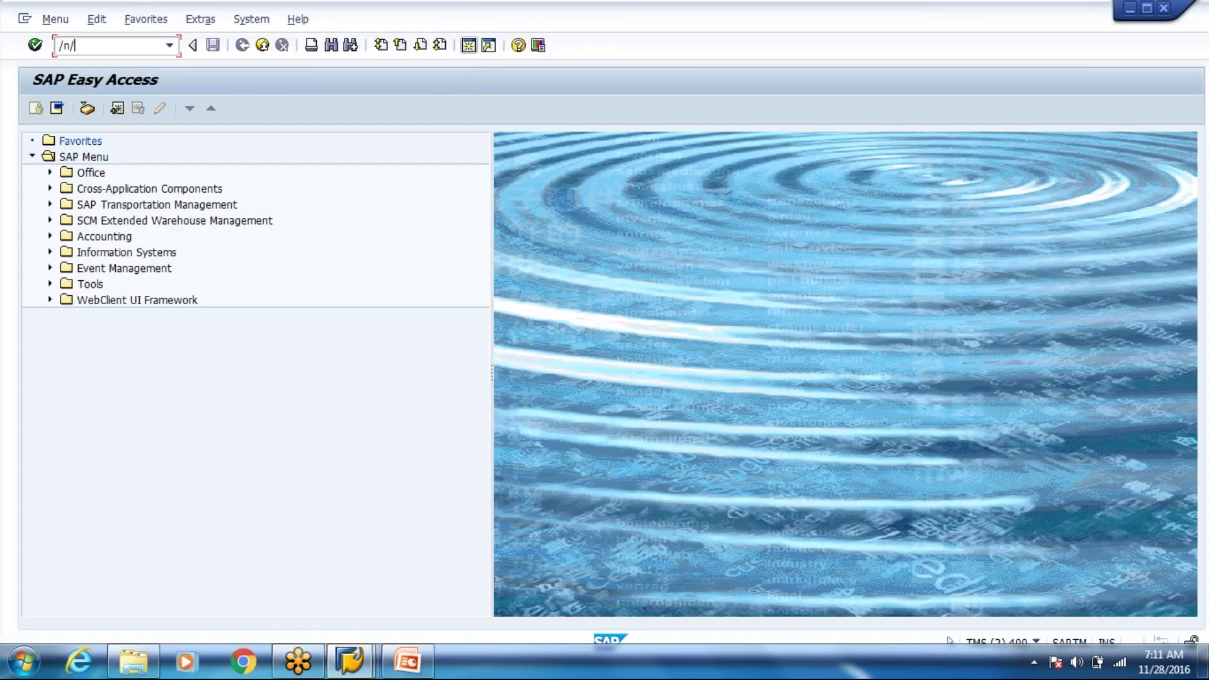
text(sdwm/ls01)
key(Return)
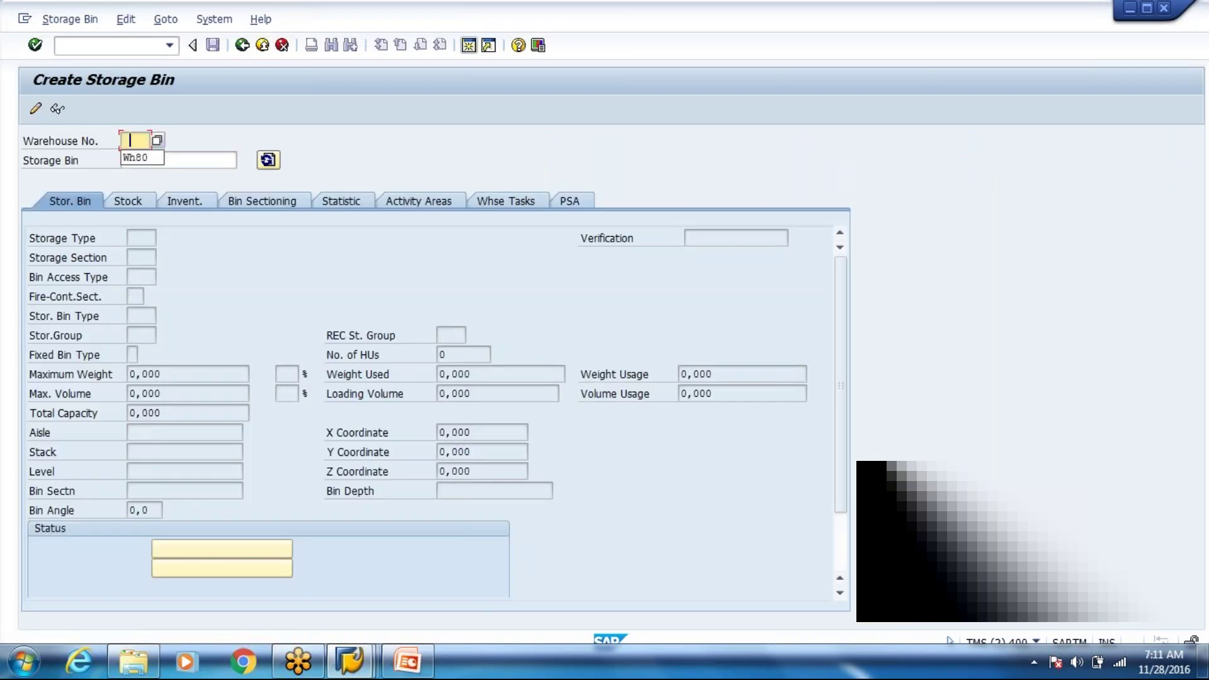
key(BackSpace)
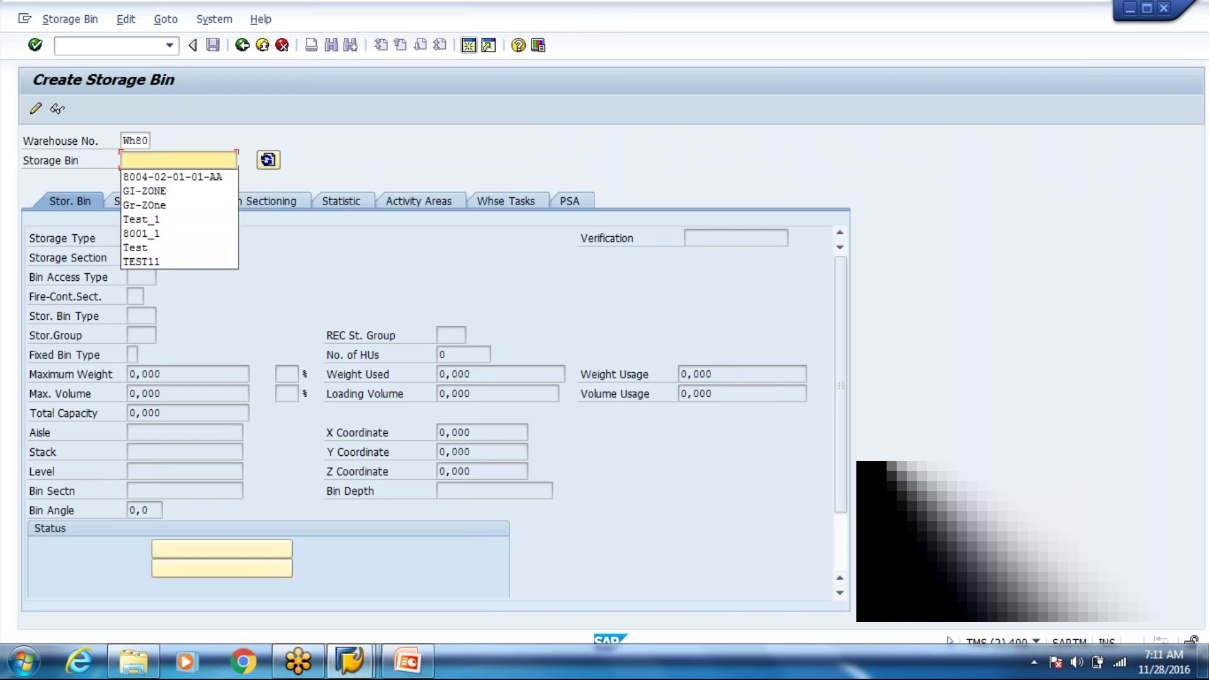
- Check the "Yard Set-up" slide in PowerPoint and return to the storage bin creation in SAP
key(alt+Tab)
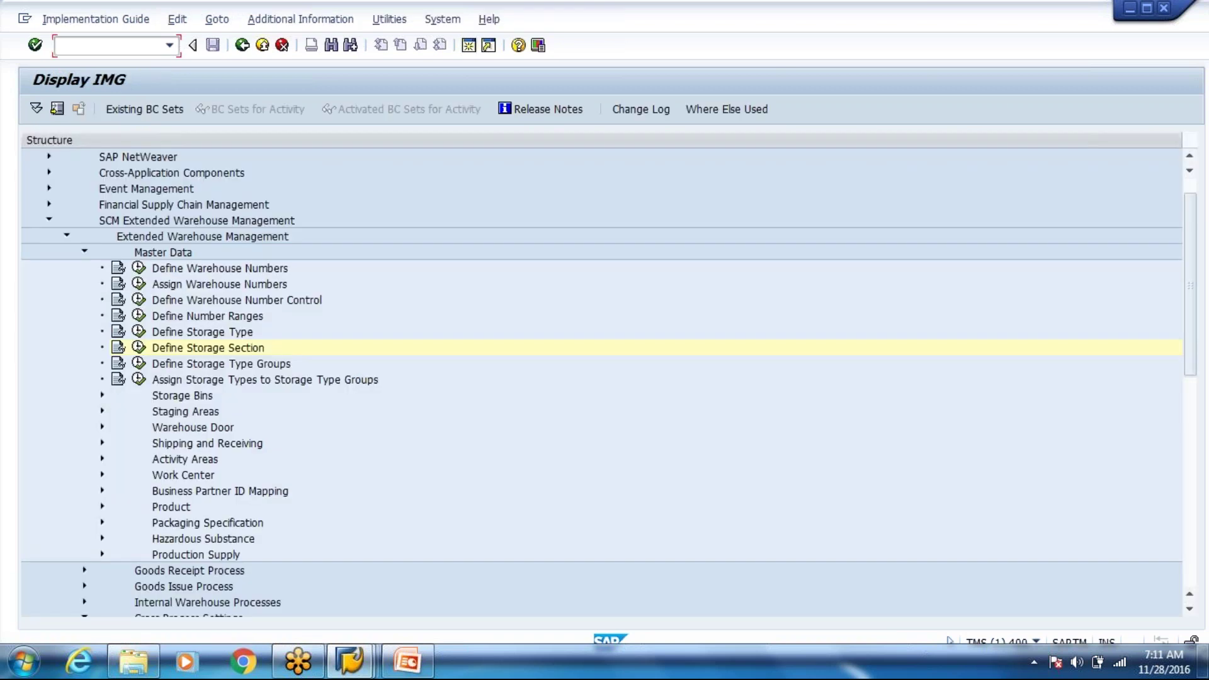
key(alt+Tab)
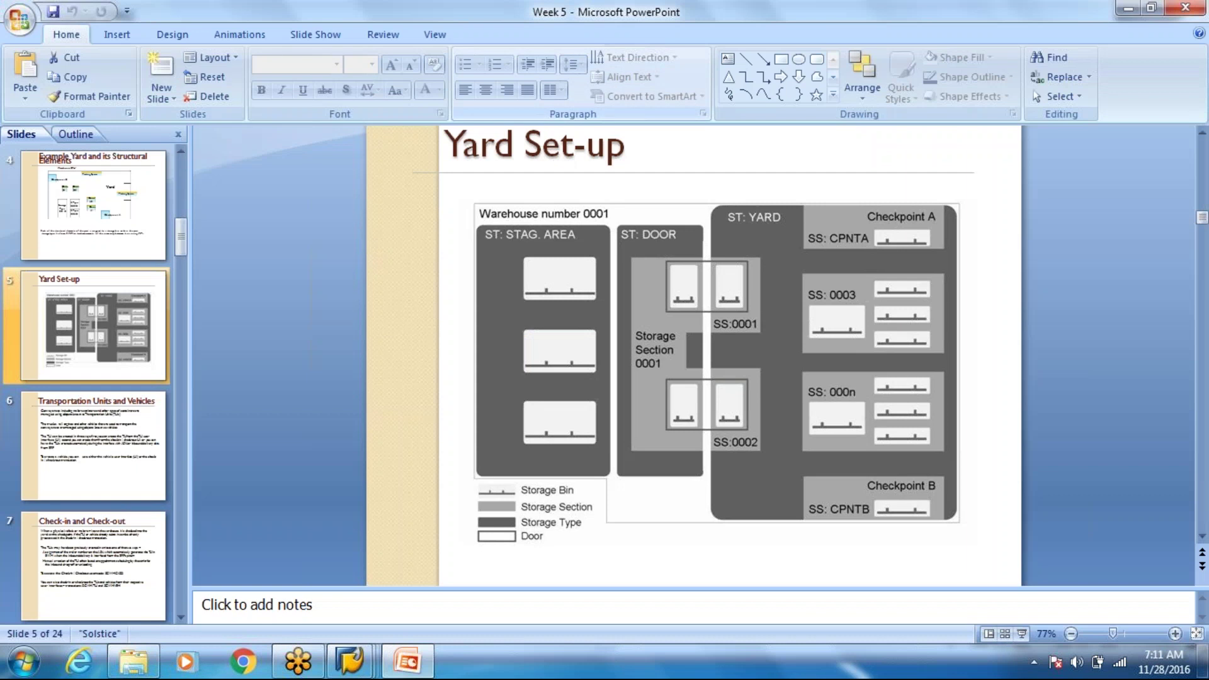
click(101, 163)
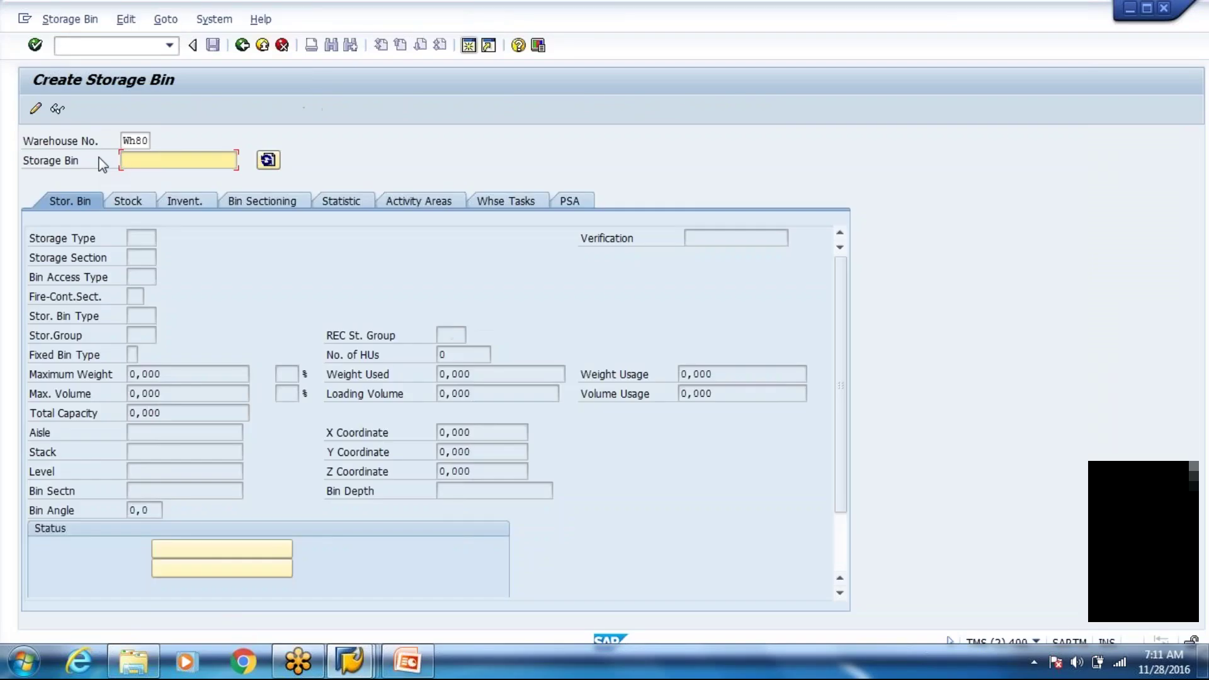
- Enter CHECKPOINT_IN as the new storage bin for warehouse WH80
key(BackSpace)
text(Checkpoint_IN)
key(Return)
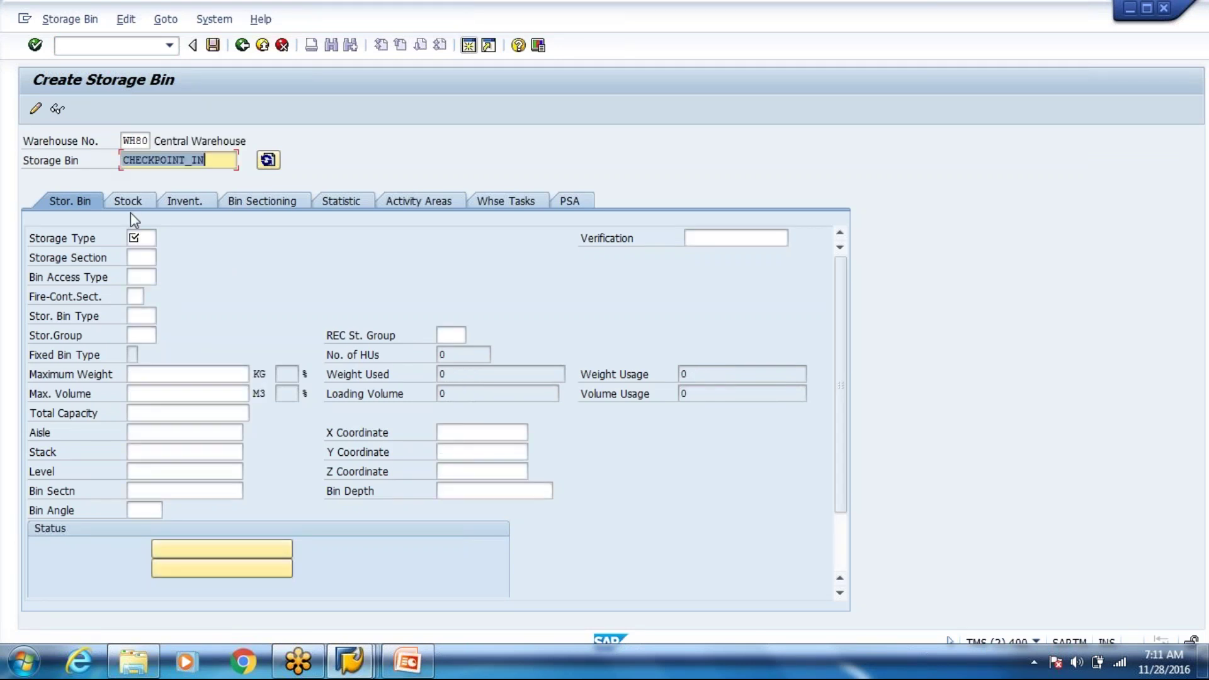
- Assign storage bin CHECKPOINT_IN to storage type YRD8 and storage section CHK1 (Checkpoints In)
click(141, 237)
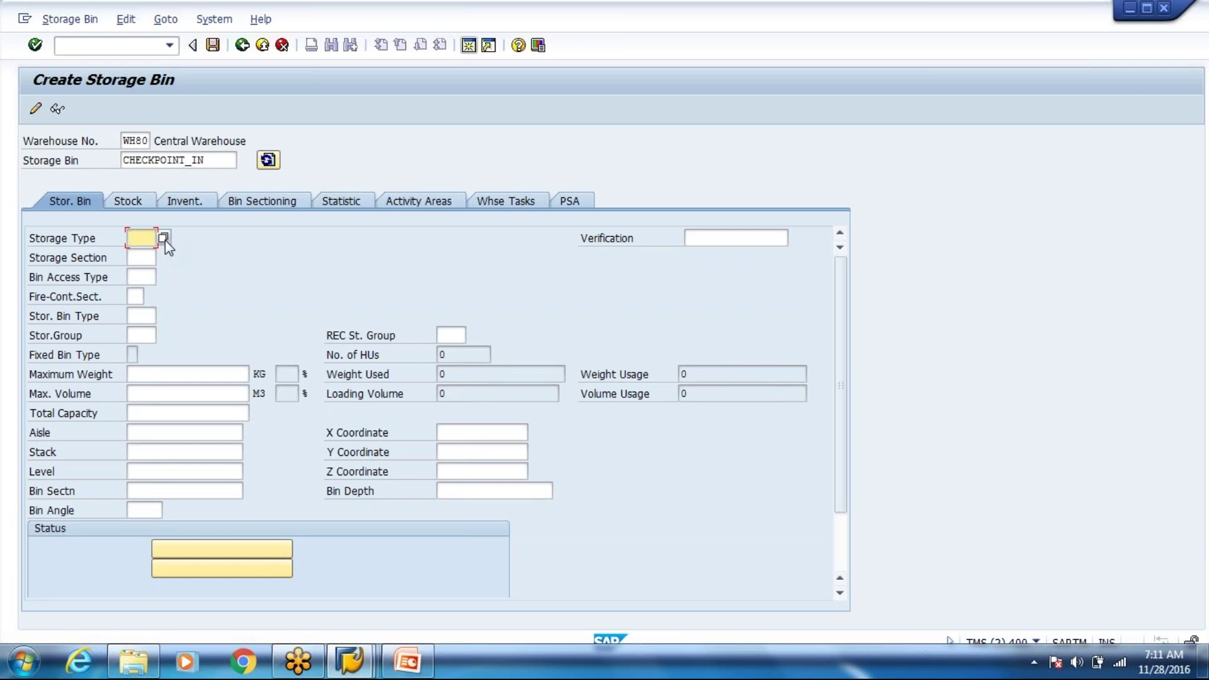
text(yrd8)
key(Tab)
click(162, 258)
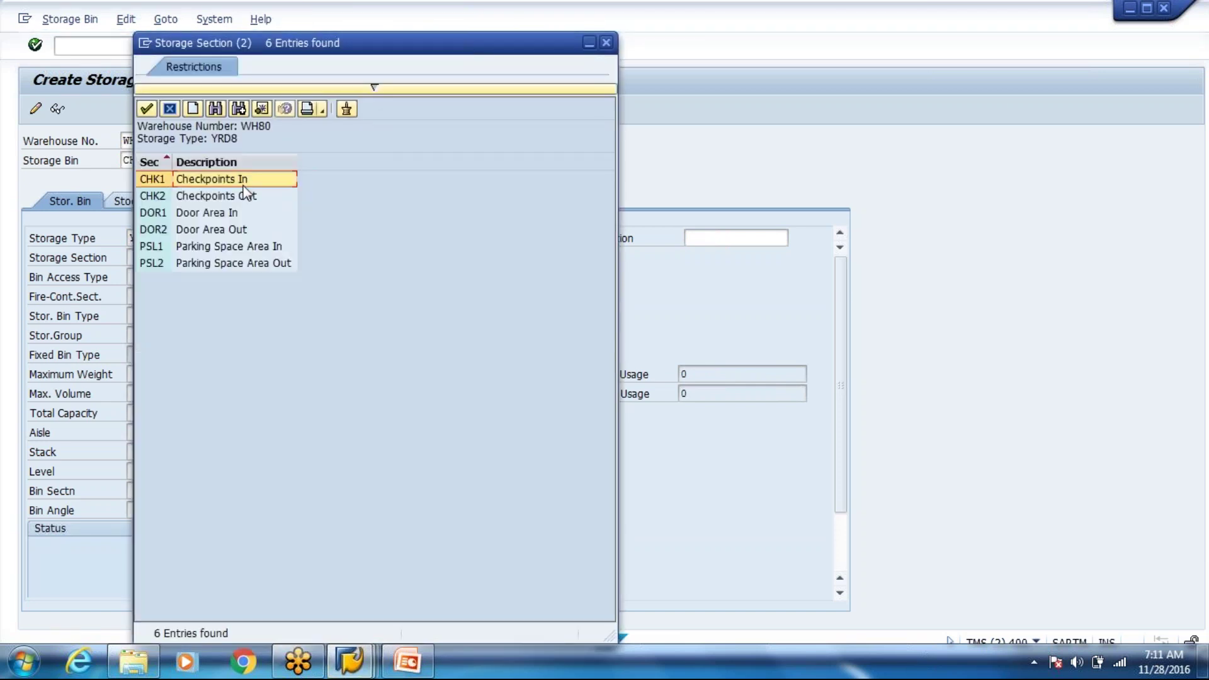
double_click(244, 185)
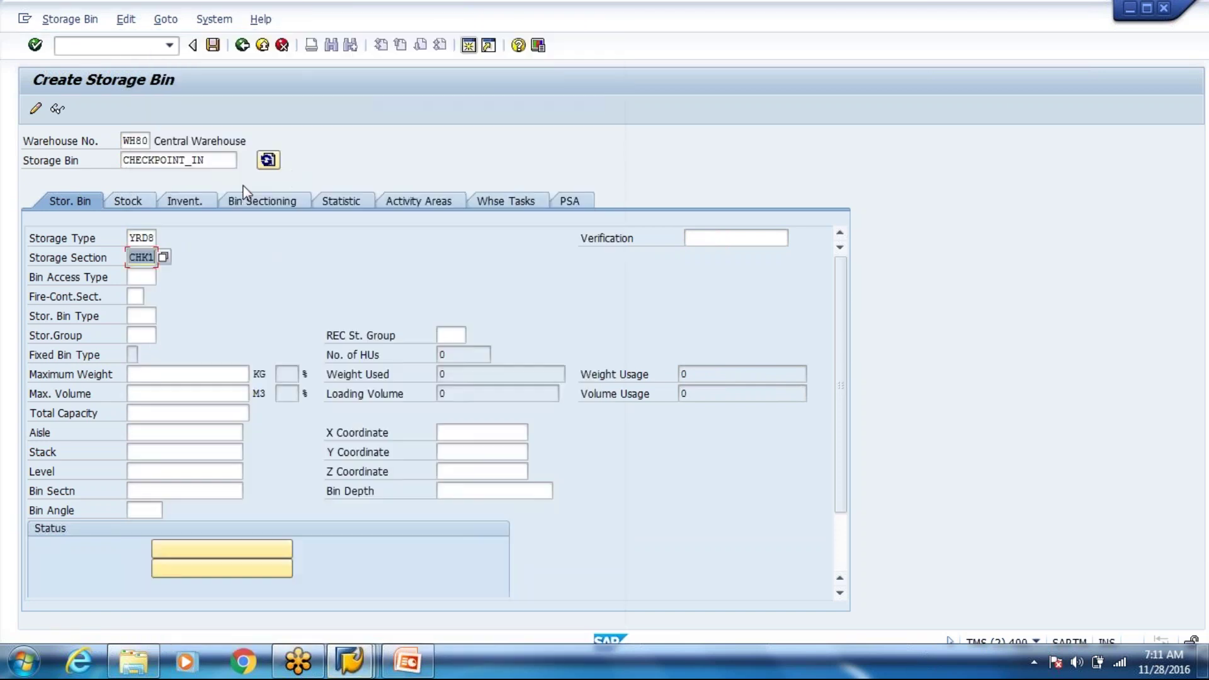
- Save storage bin CHECKPOINT_IN and check the example yard slide in PowerPoint before returning to SAP
key(Return)
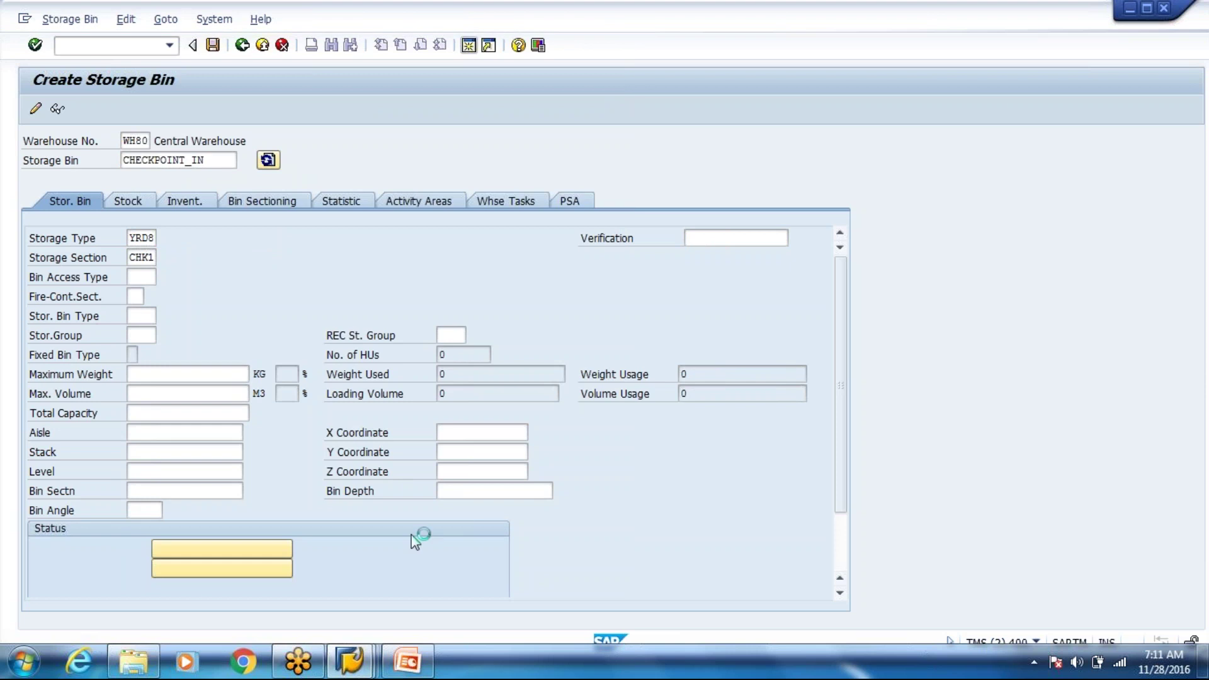
click(395, 662)
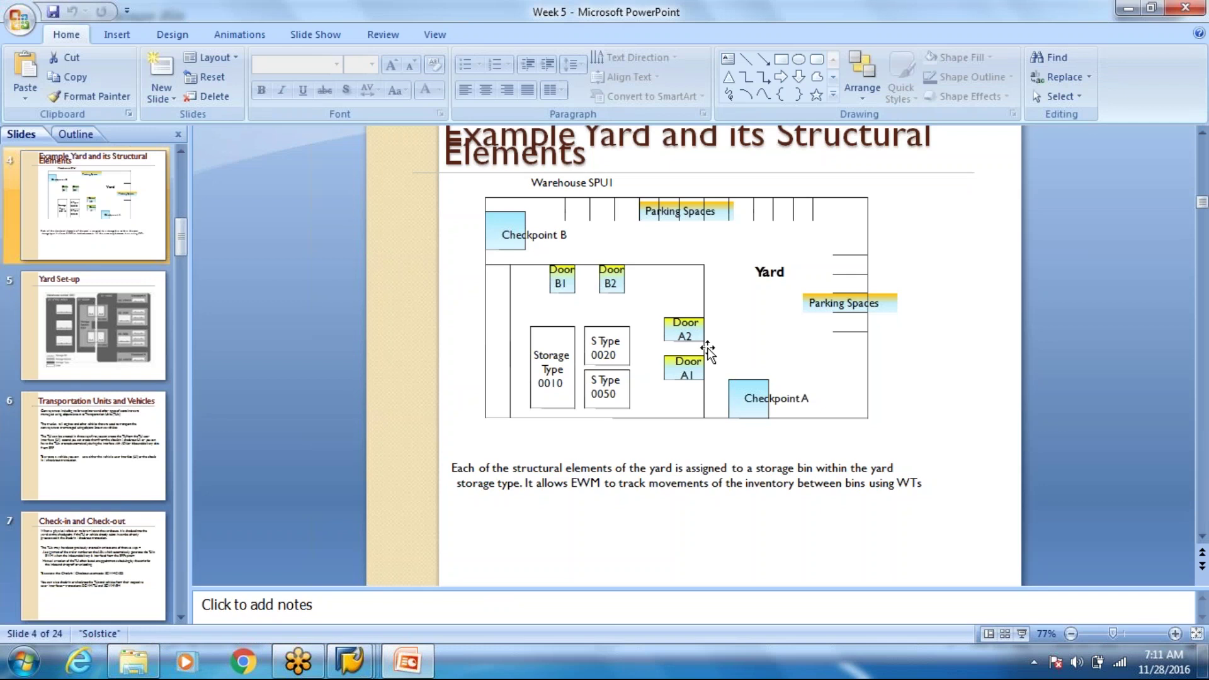
key(alt+Tab)
- Enter Checkpoint_Out as the next new storage bin for warehouse WH80, reusing the earlier Checkpoint_IN entry
key(Down)
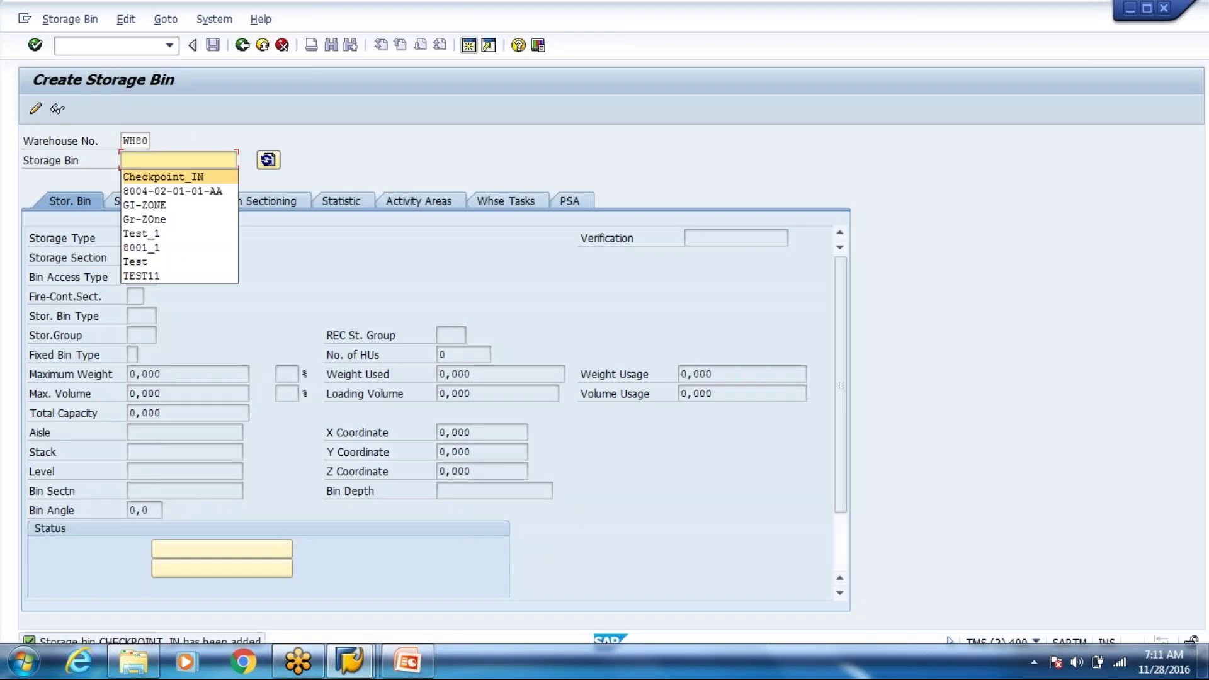
key(Return)
key(BackSpace)
key(BackSpace)
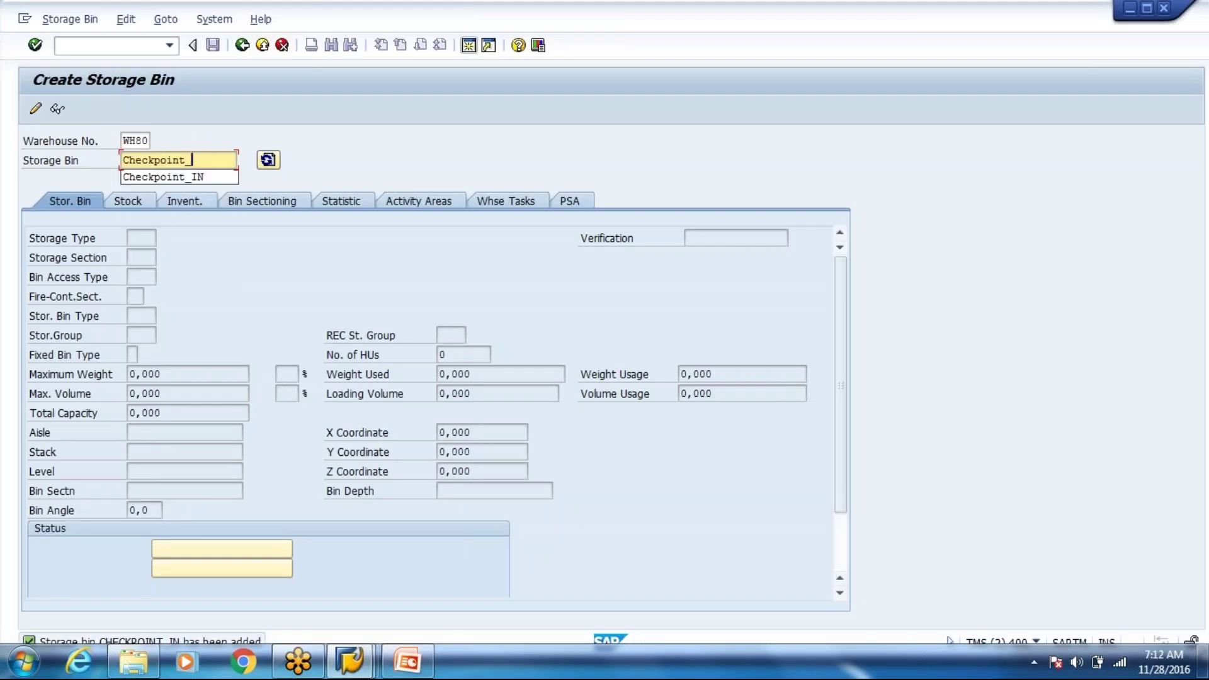
text(Out)
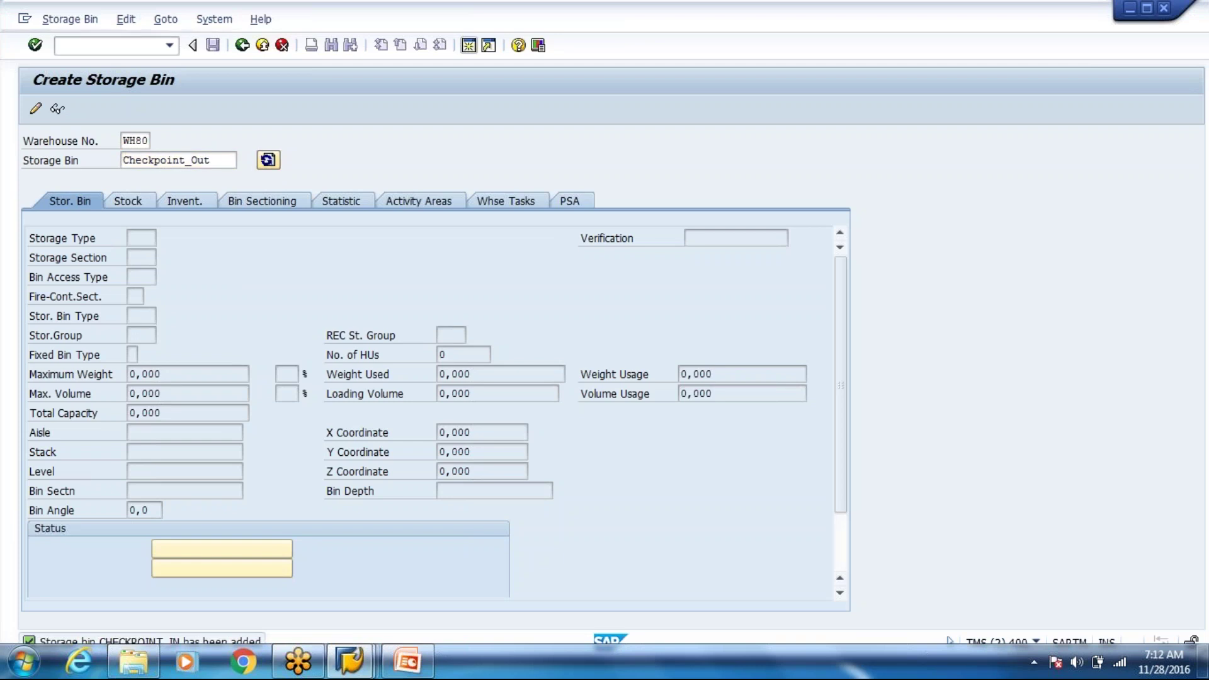
key(Return)
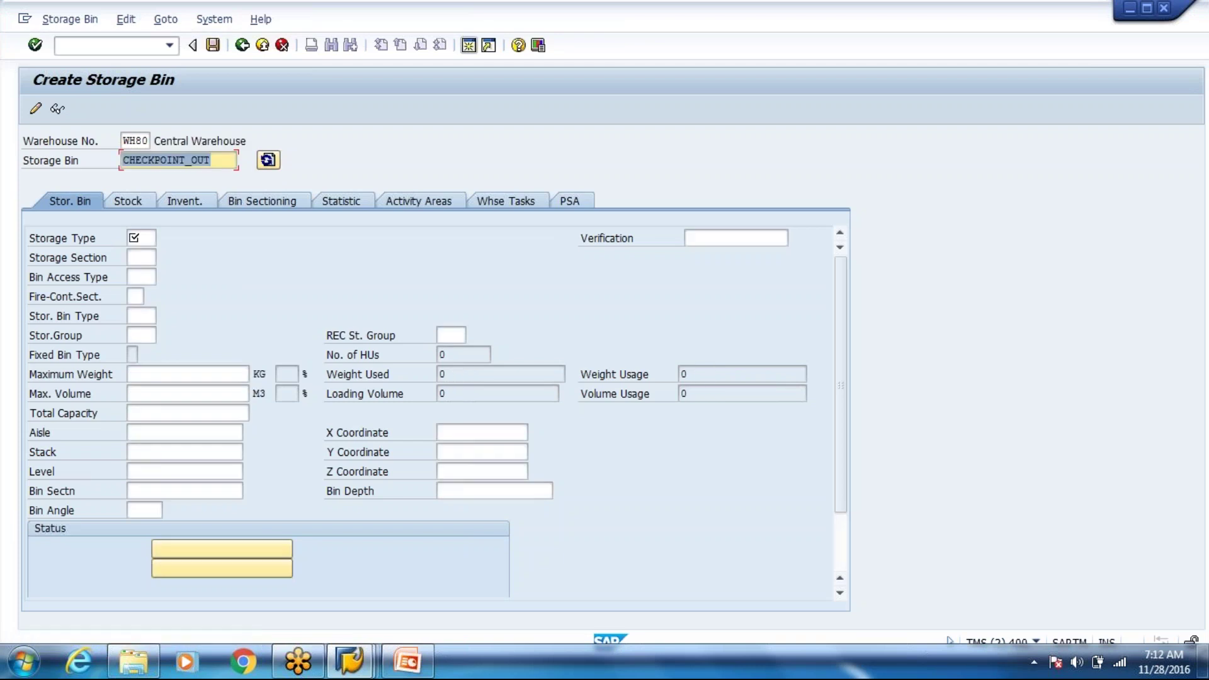
- Assign storage bin CHECKPOINT_OUT to storage type YRD8 and storage section CHK2 (Checkpoints Out), and save it
click(155, 240)
text(yrd8)
key(Tab)
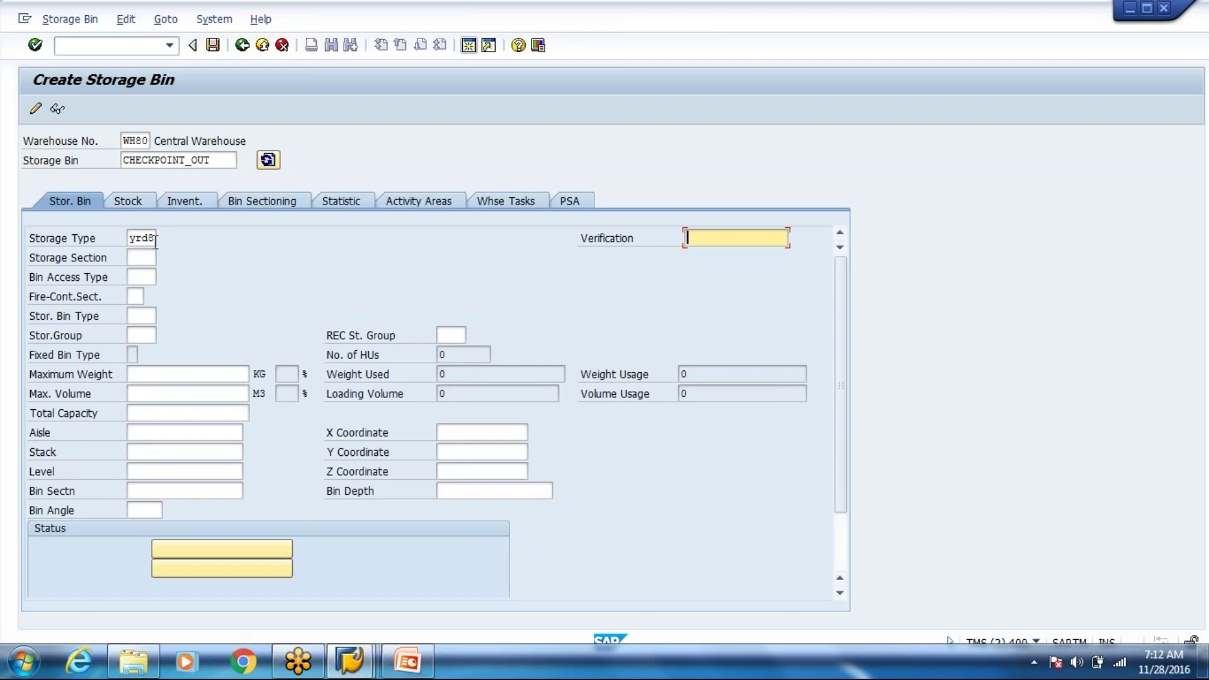
click(151, 257)
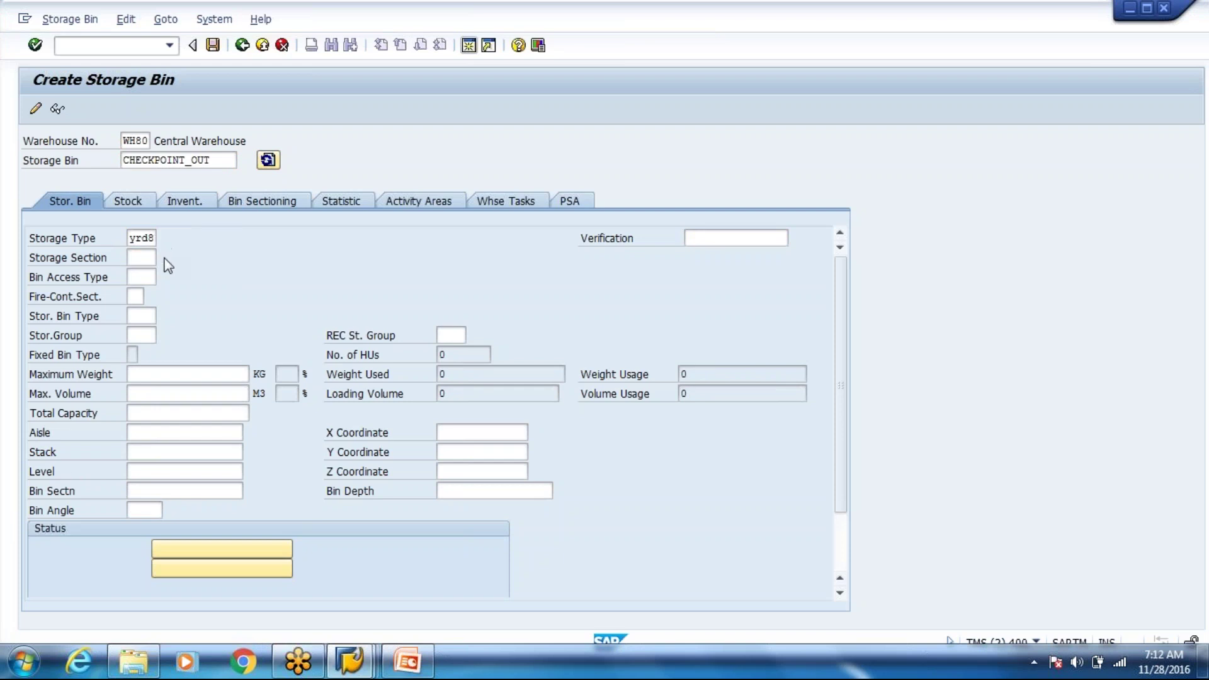
key(F4)
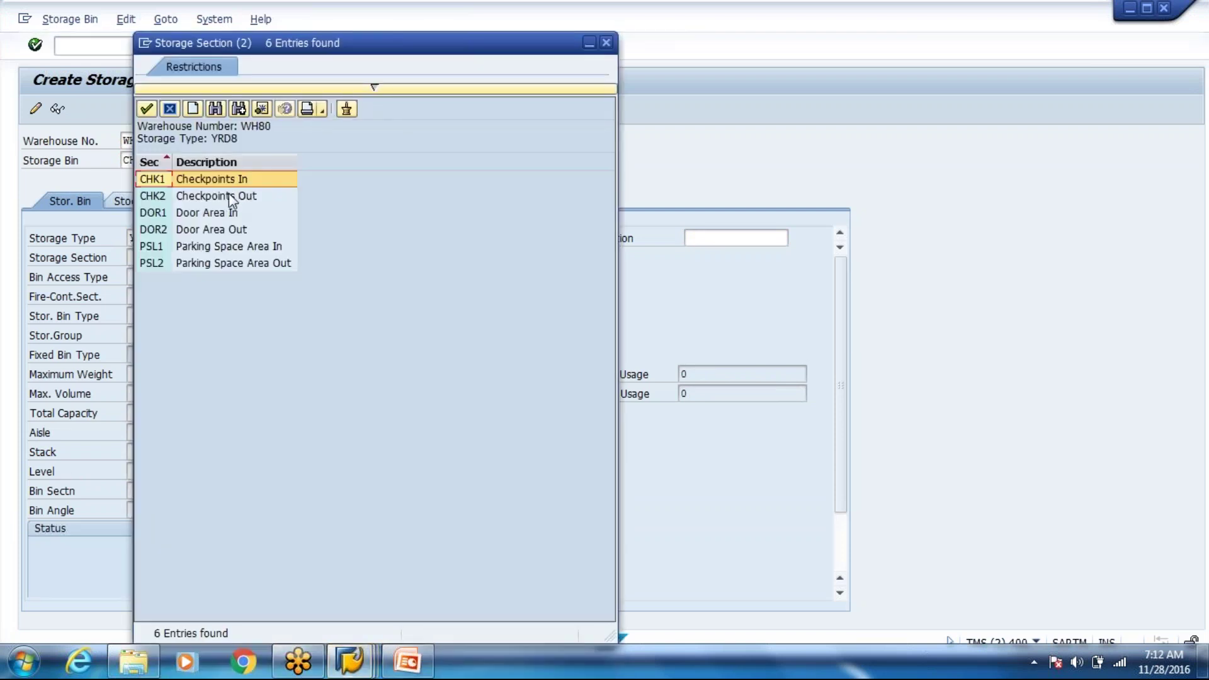
double_click(230, 198)
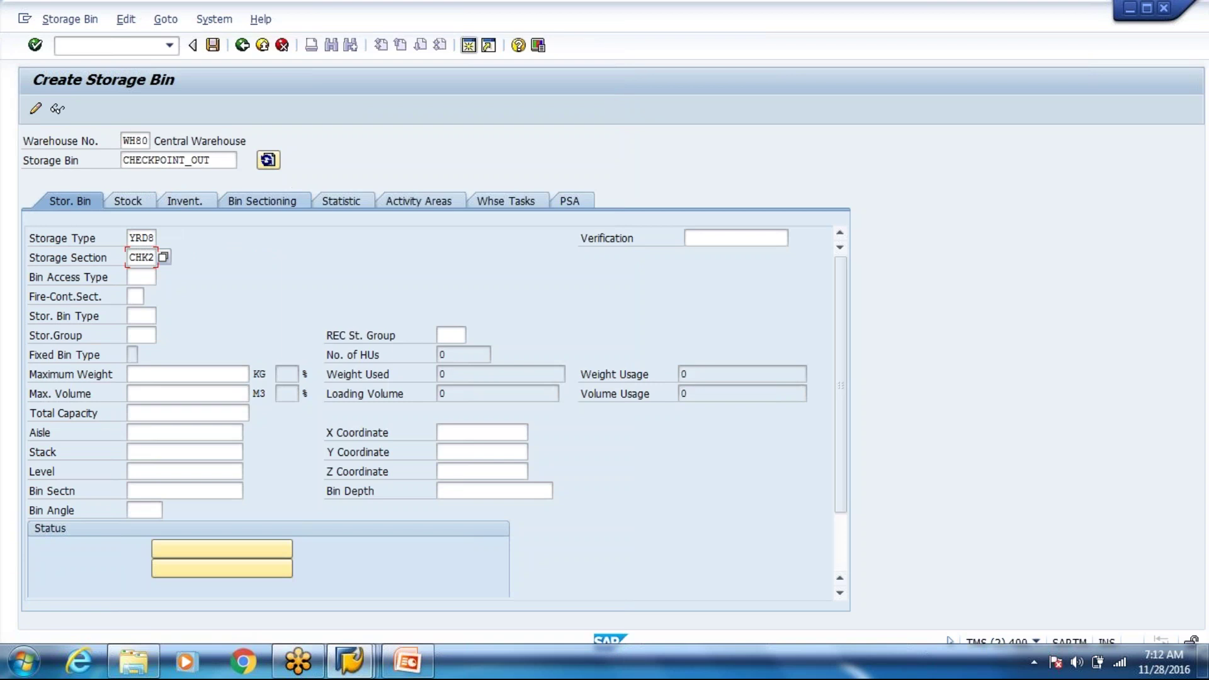
key(ctrl+s)
- Check the doors on the PowerPoint yard slide, return to SAP, and enter DOOR_IN as a new storage bin
key(alt+Tab)
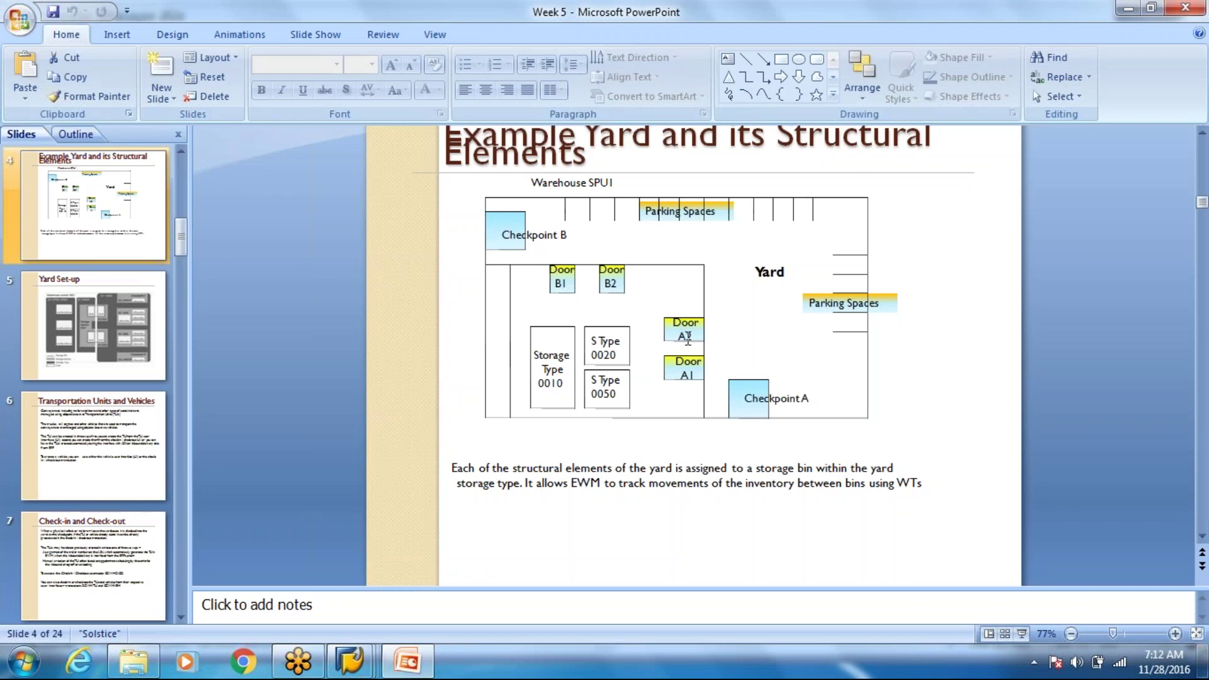
key(alt+Tab)
click(176, 160)
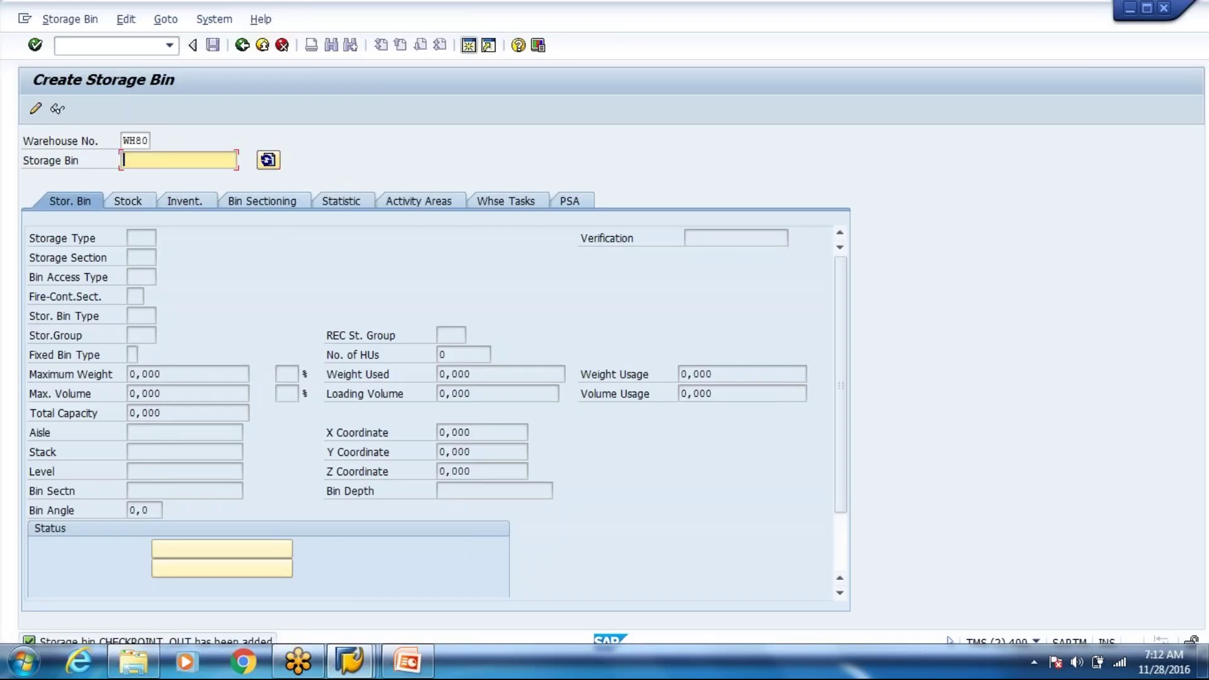
text(DOOR_IN)
key(Return)
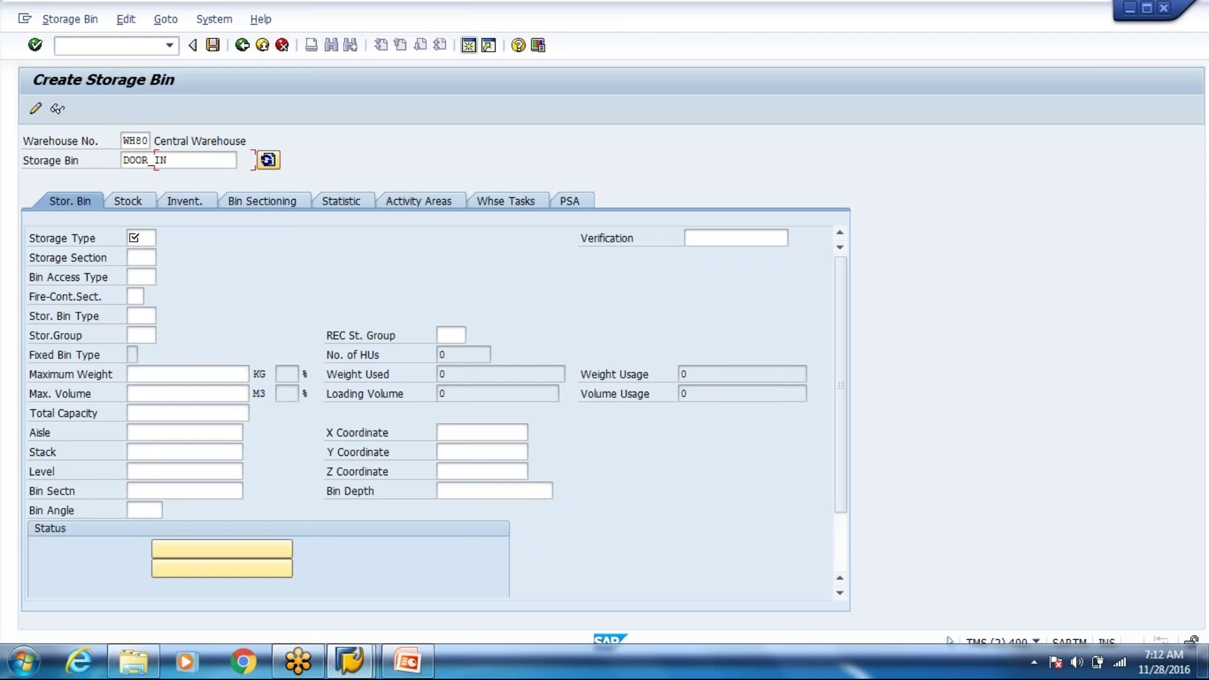
- Assign storage bin DOOR_IN to storage type YRD8 and storage section DOR1 (Door Area In), and save it
text(yrd8)
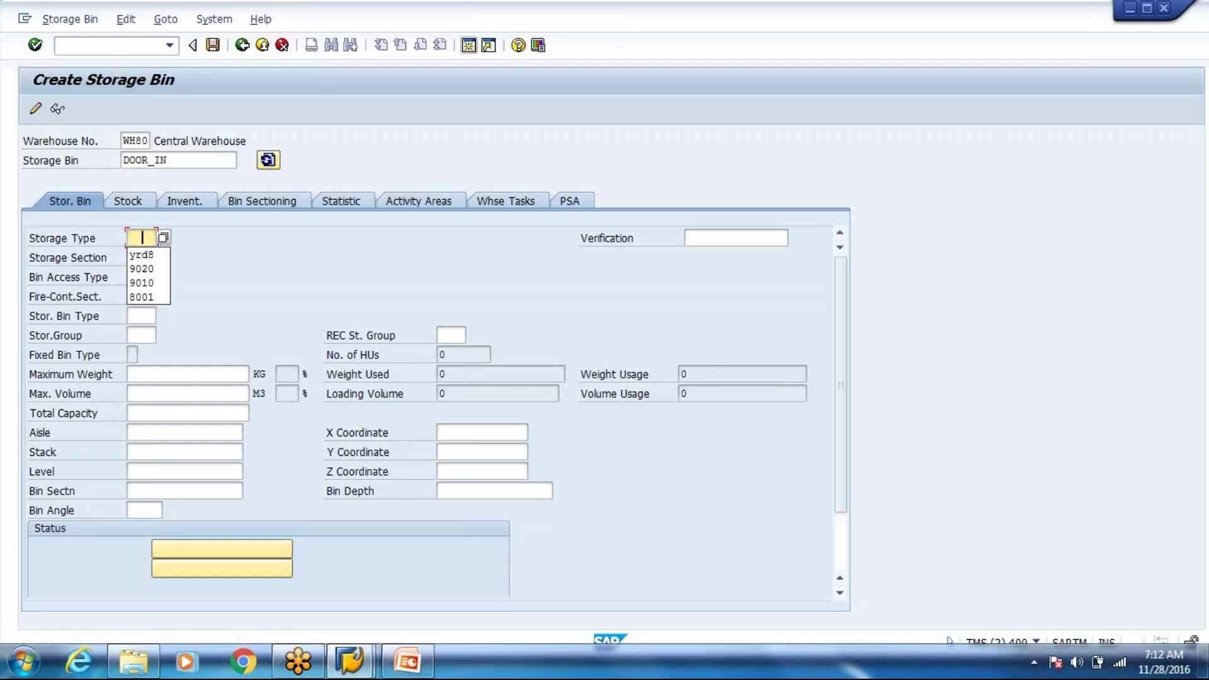
key(Tab)
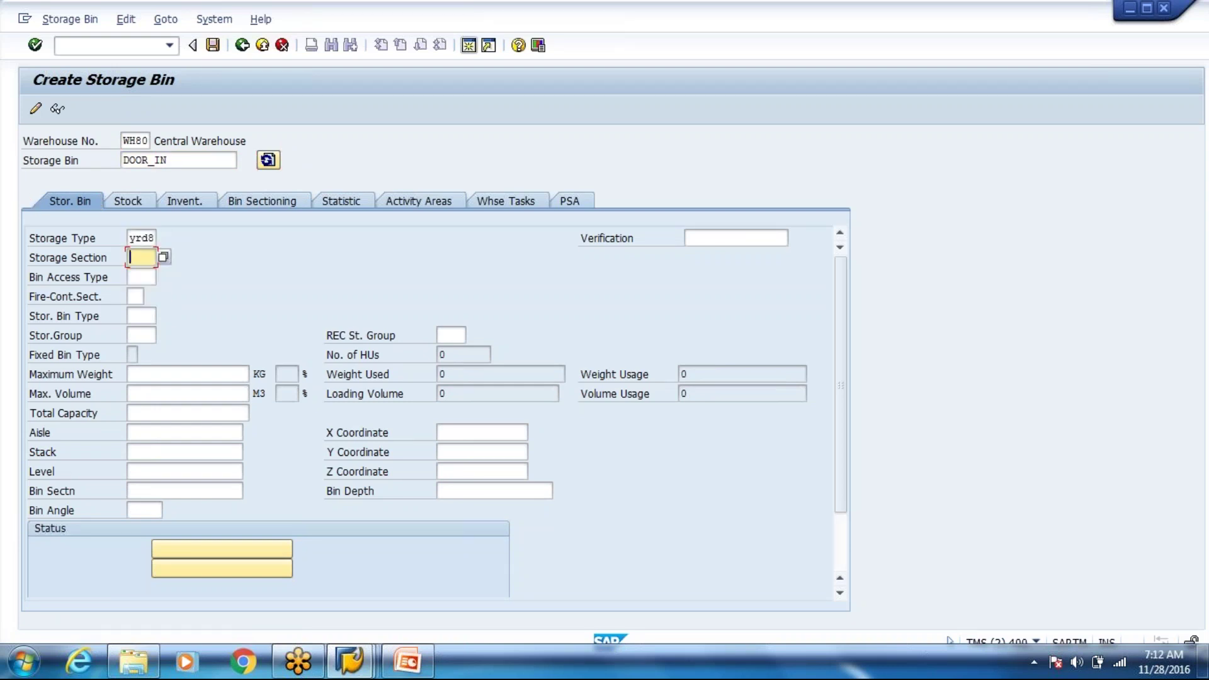
key(F4)
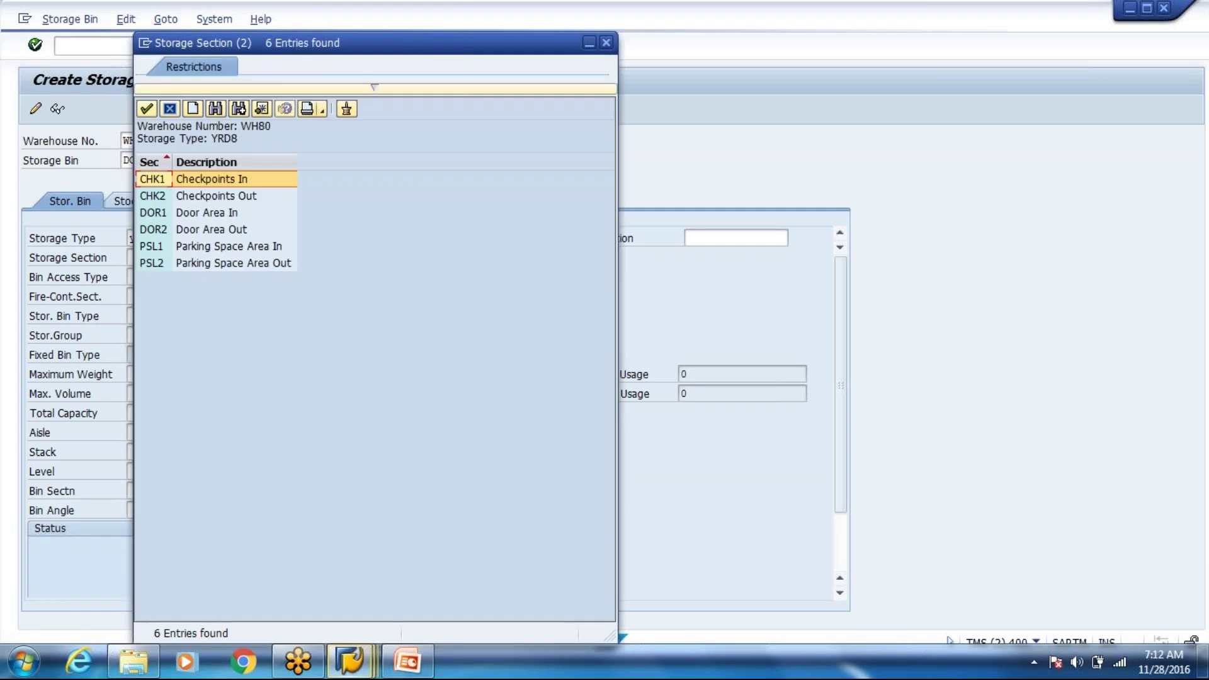
key(Escape)
text(DOR1)
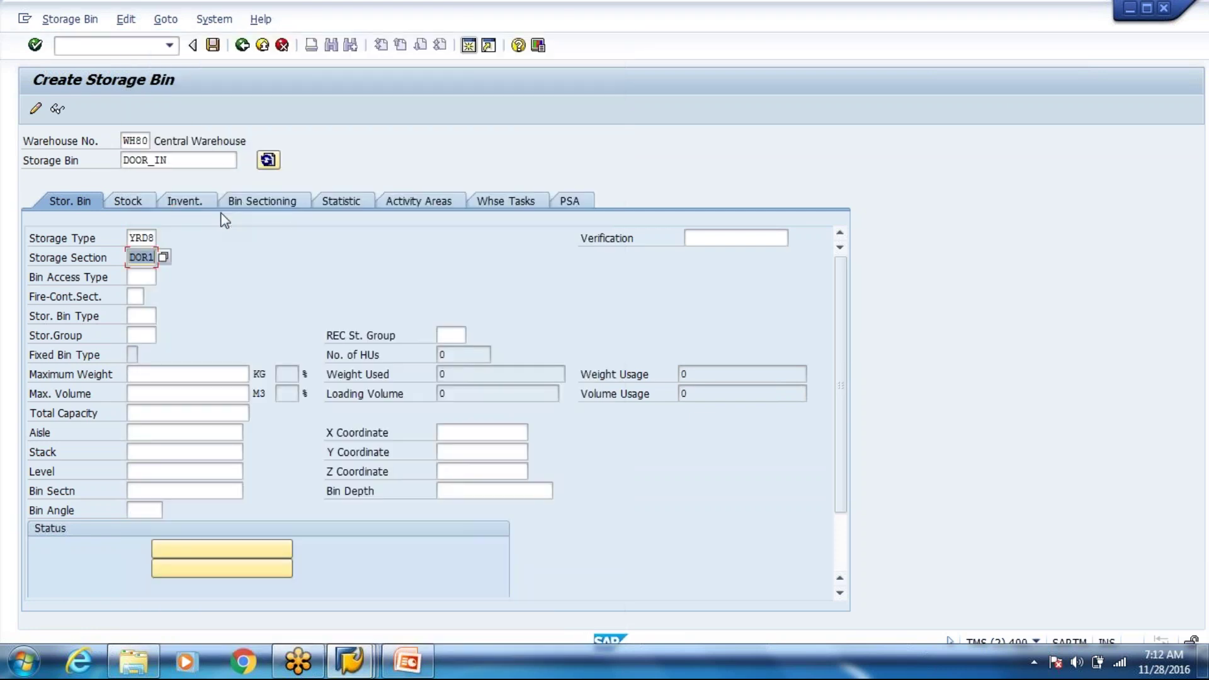
key(ctrl+s)
- Enter DOOR_OUT as the next new storage bin for warehouse WH80, reusing the earlier DOOR_IN entry
key(Tab)
key(BackSpace)
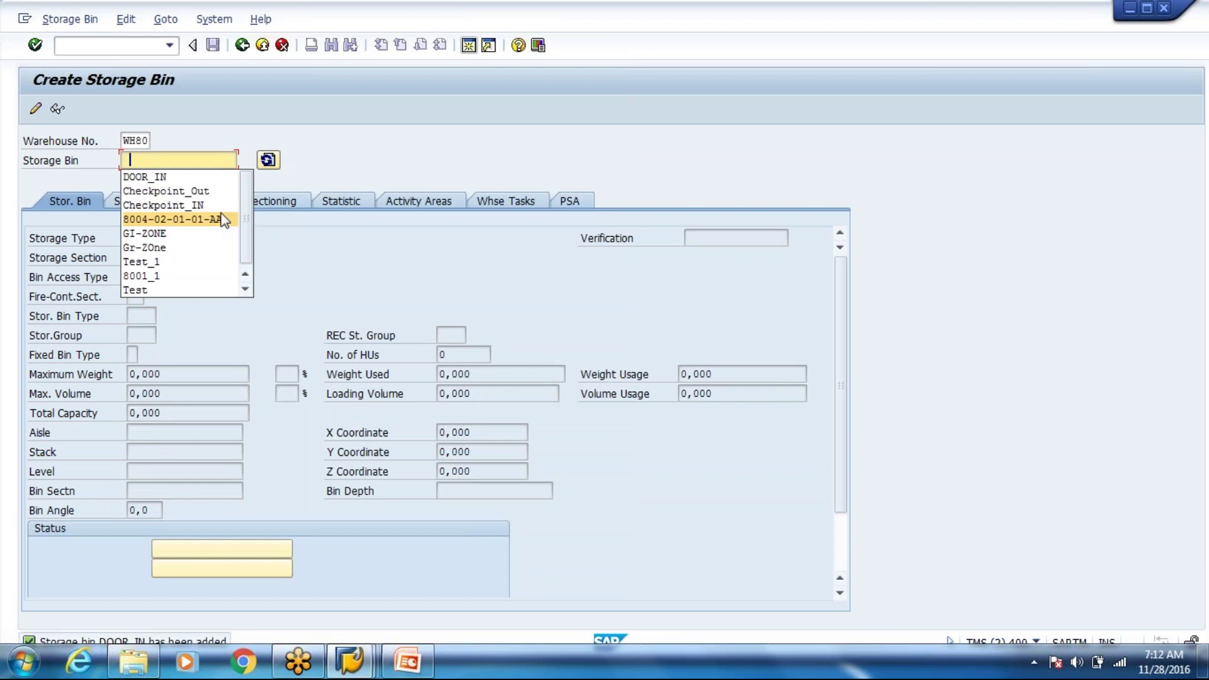
key(Down)
key(Up)
key(Up)
key(Up)
key(Up)
key(Return)
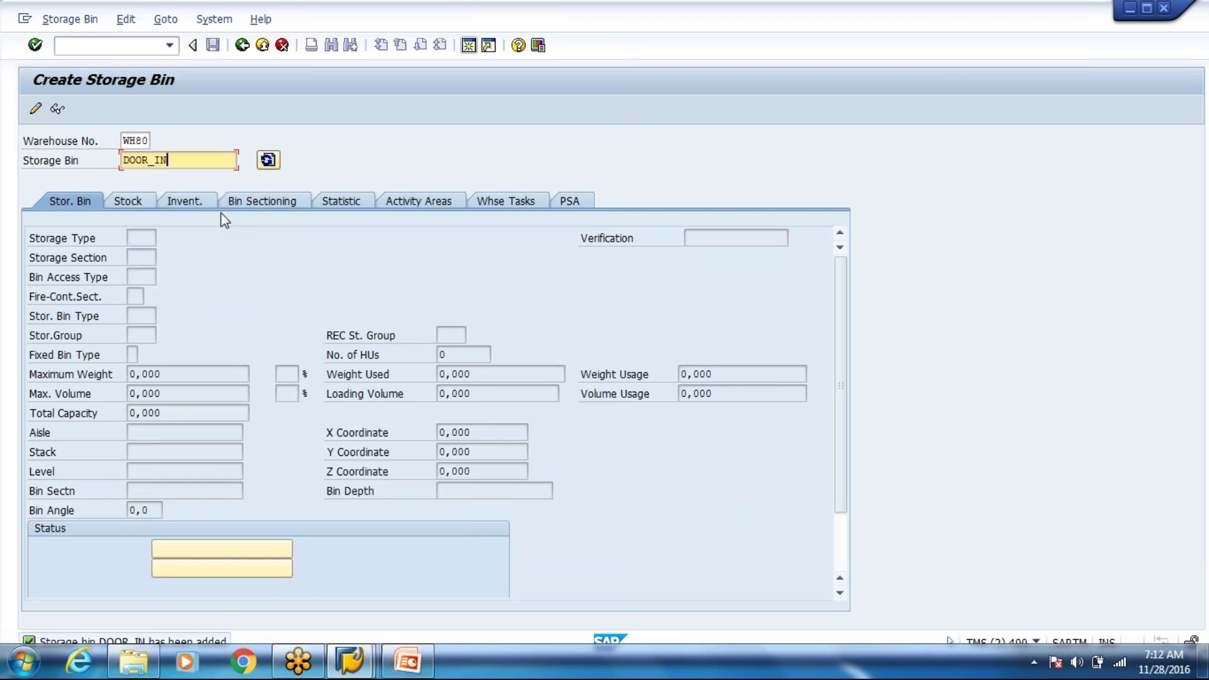
key(BackSpace)
key(BackSpace)
text(OUT)
key(Return)
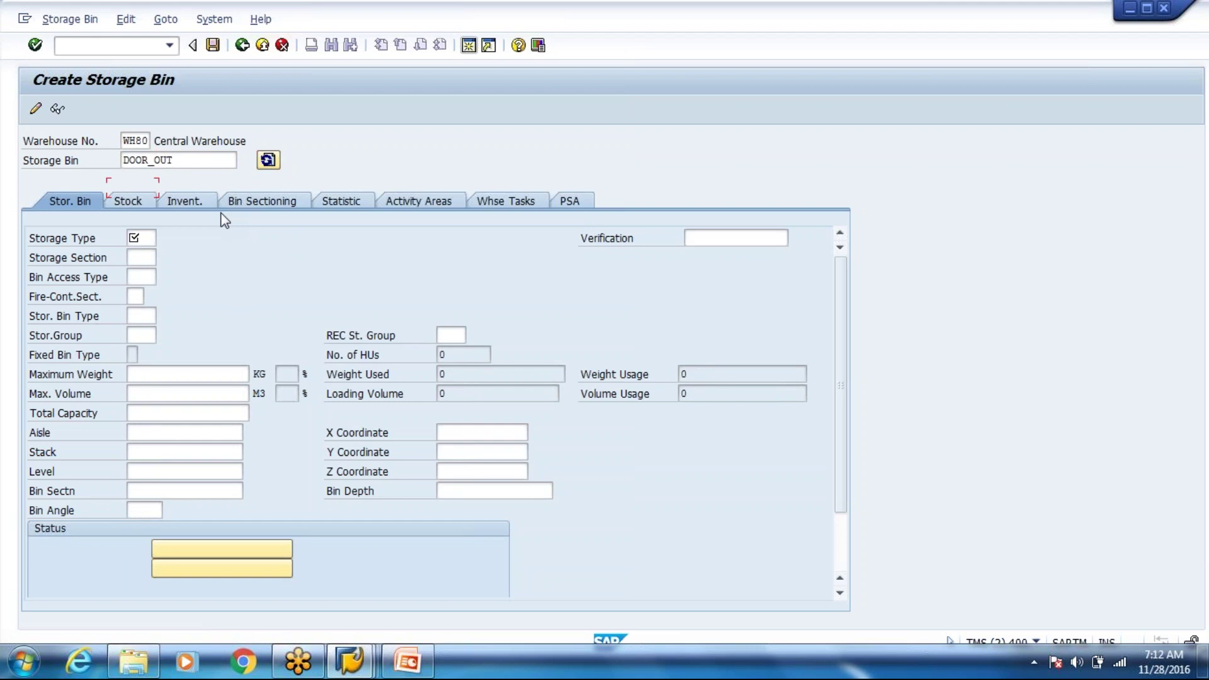
- Assign storage bin DOOR_OUT to storage type YRD8 and storage section DOR2 (Door Area Out), and save it
key(BackSpace)
key(Return)
key(Tab)
key(Tab)
key(BackSpace)
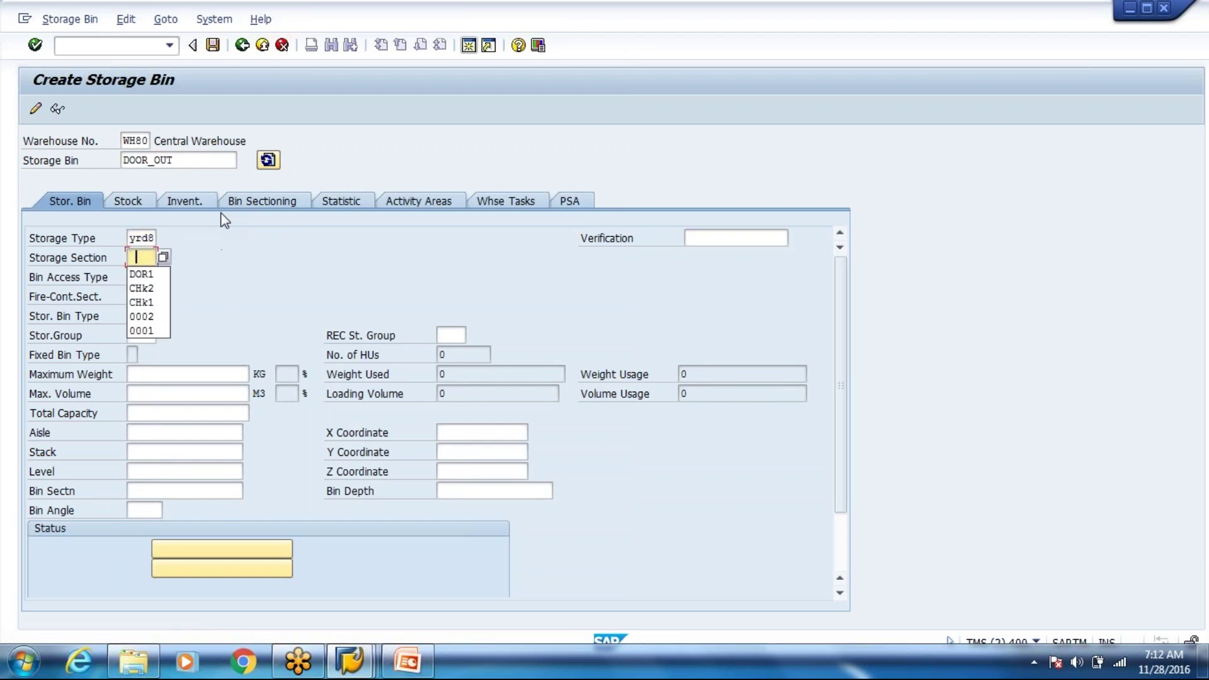
click(163, 258)
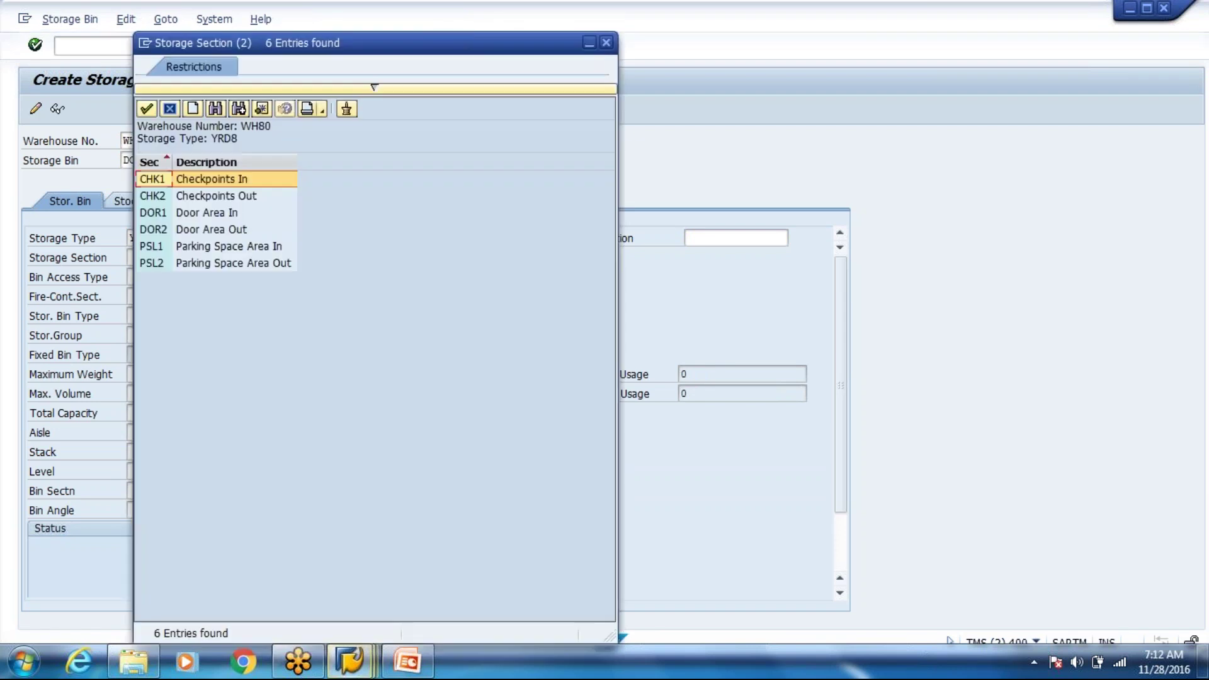
click(206, 232)
click(207, 231)
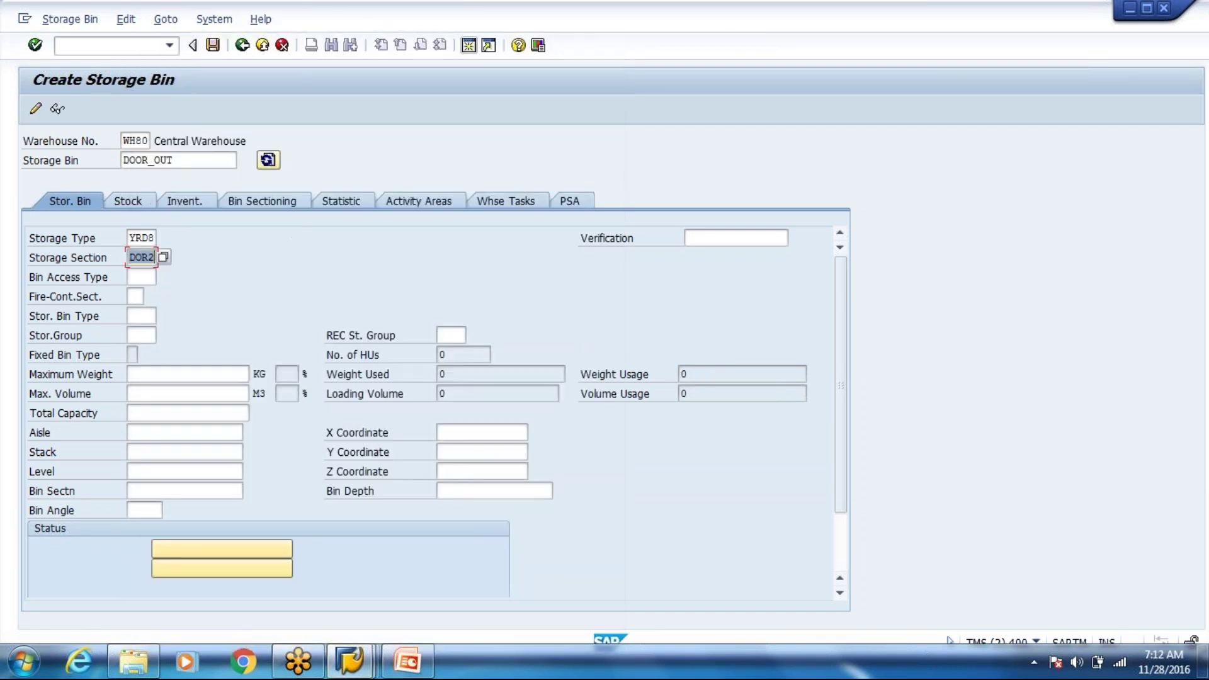
key(ctrl+s)
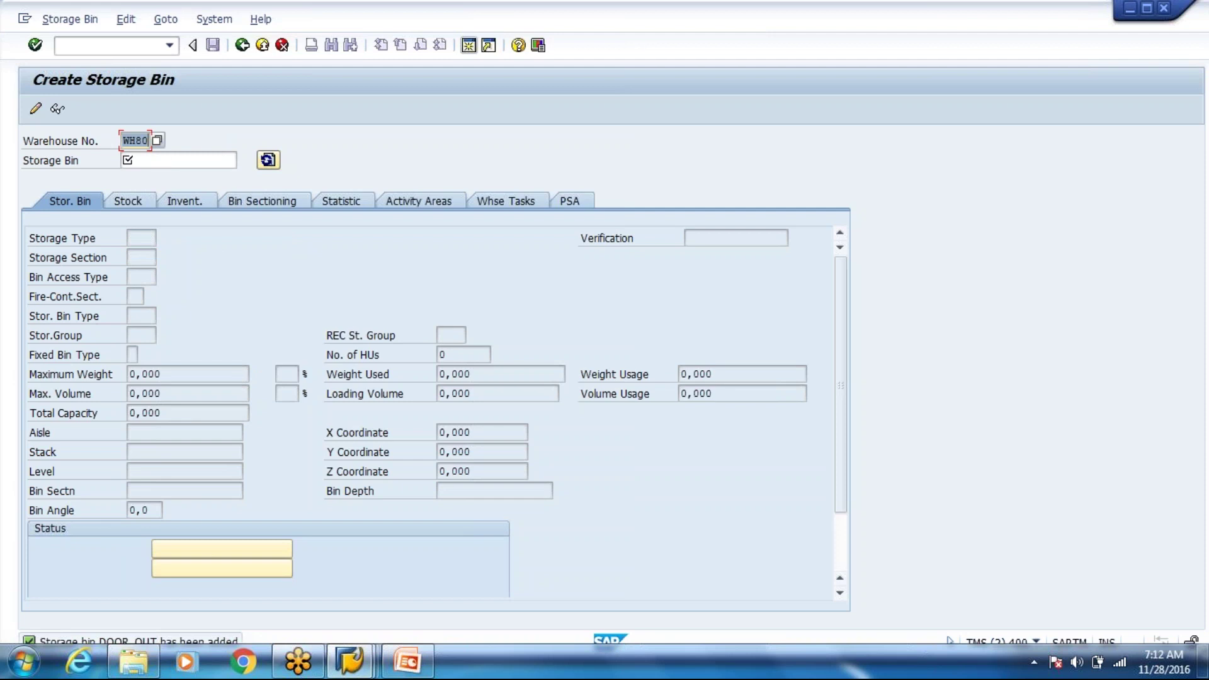
- Check the parking spaces on the PowerPoint yard slide, return to SAP, and enter PARKING_IN_1 as a new storage bin
key(alt+Tab)
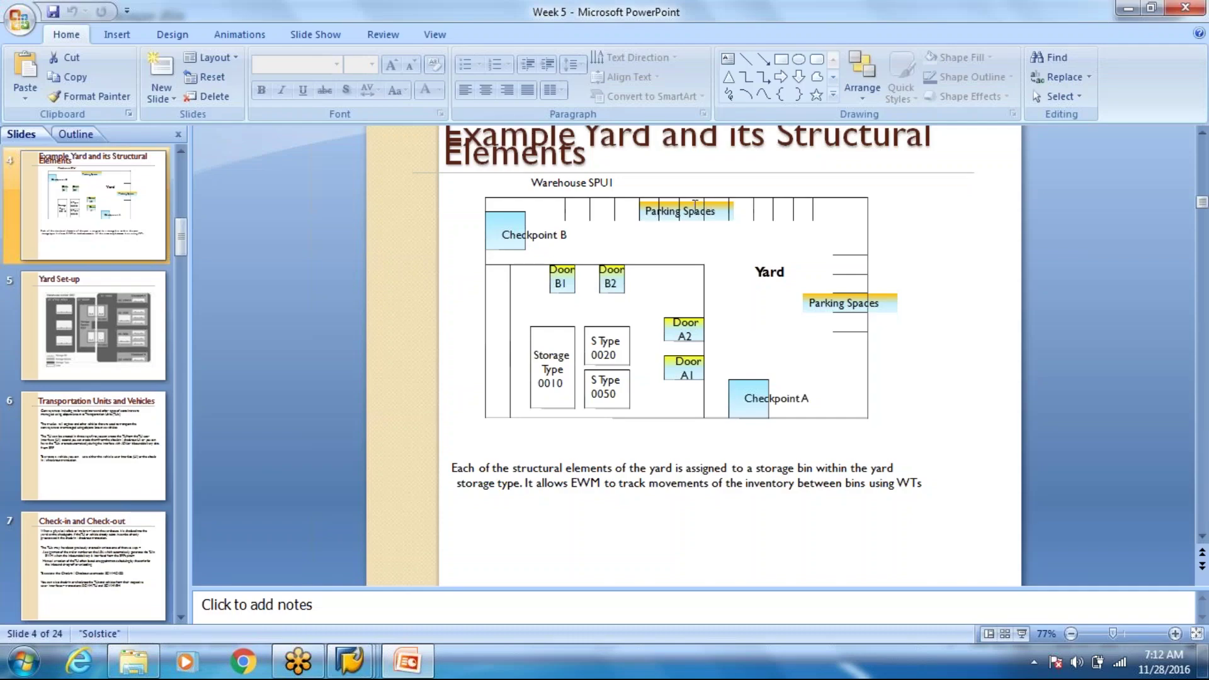
key(alt+Tab)
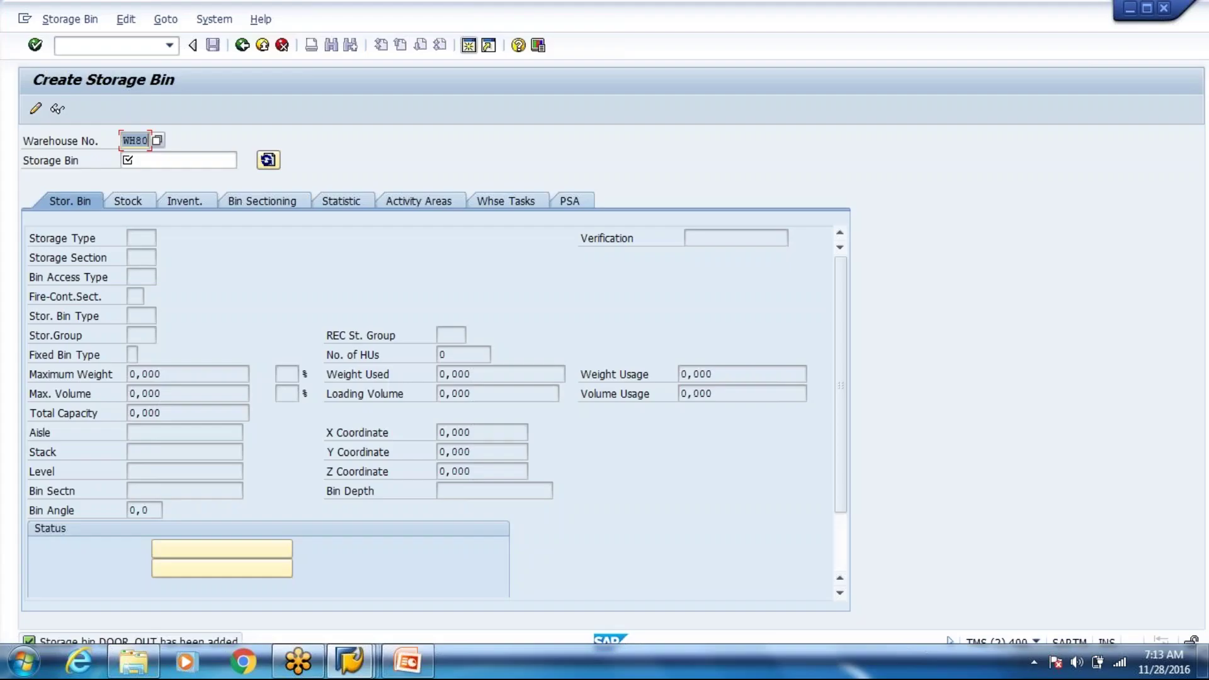
key(BackSpace)
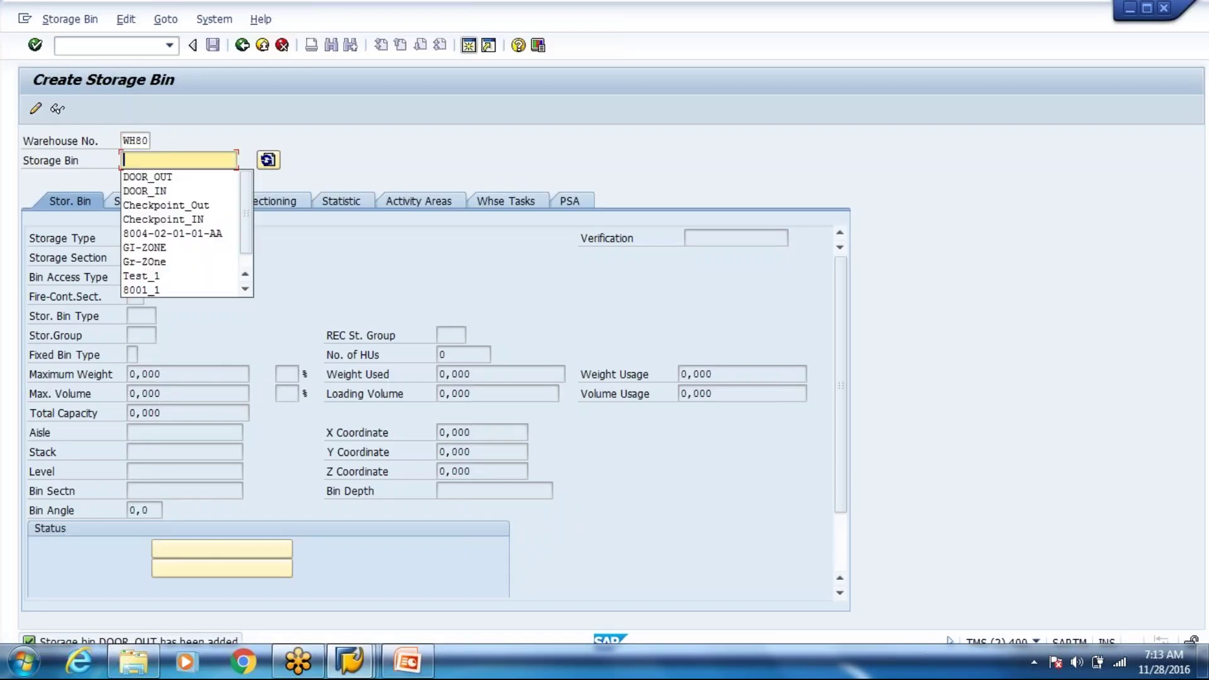
text(PARKING)
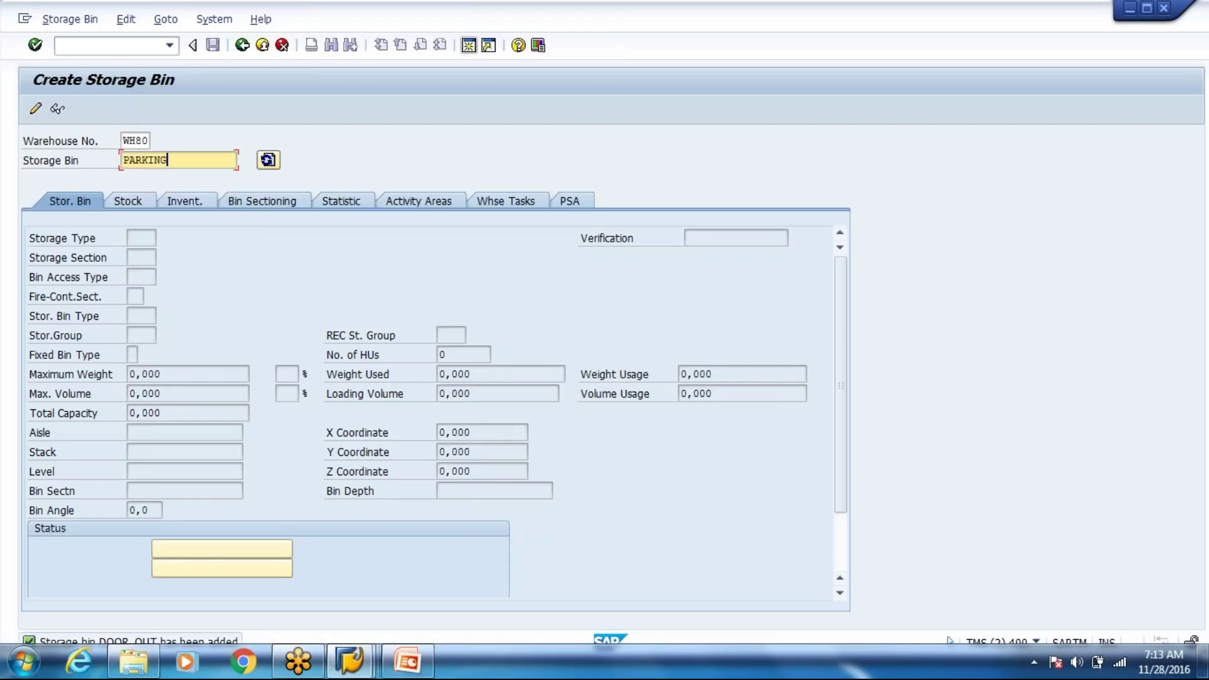
text(_IN_!)
key(BackSpace)
text(1)
key(Return)
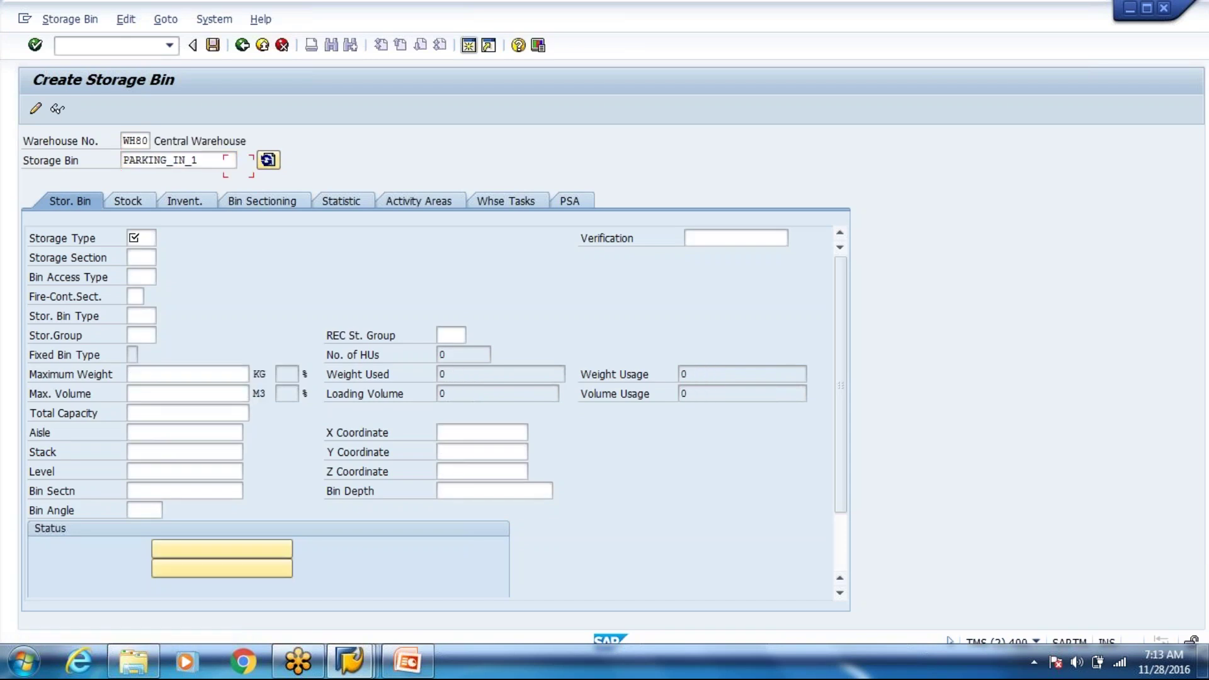
- Assign storage bin PARKING_IN_1 to storage type YRD8 and storage section PSL1 (Parking Space Area In), and save it
text(yrd8)
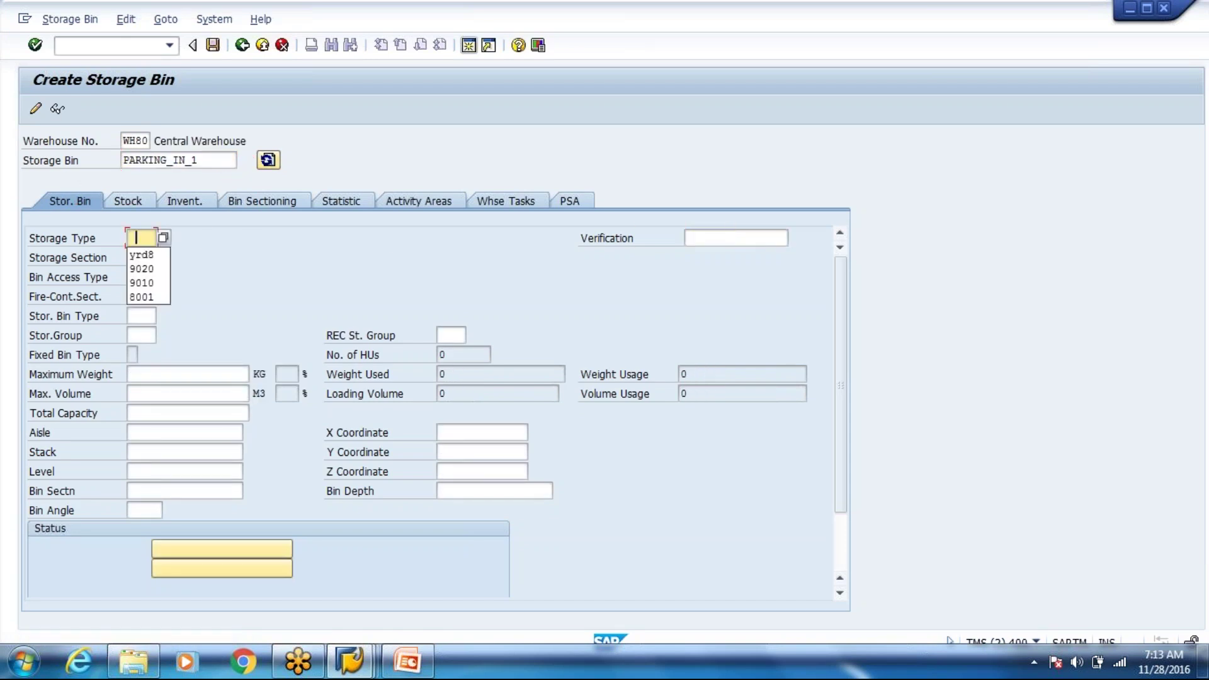
key(Tab)
key(Tab)
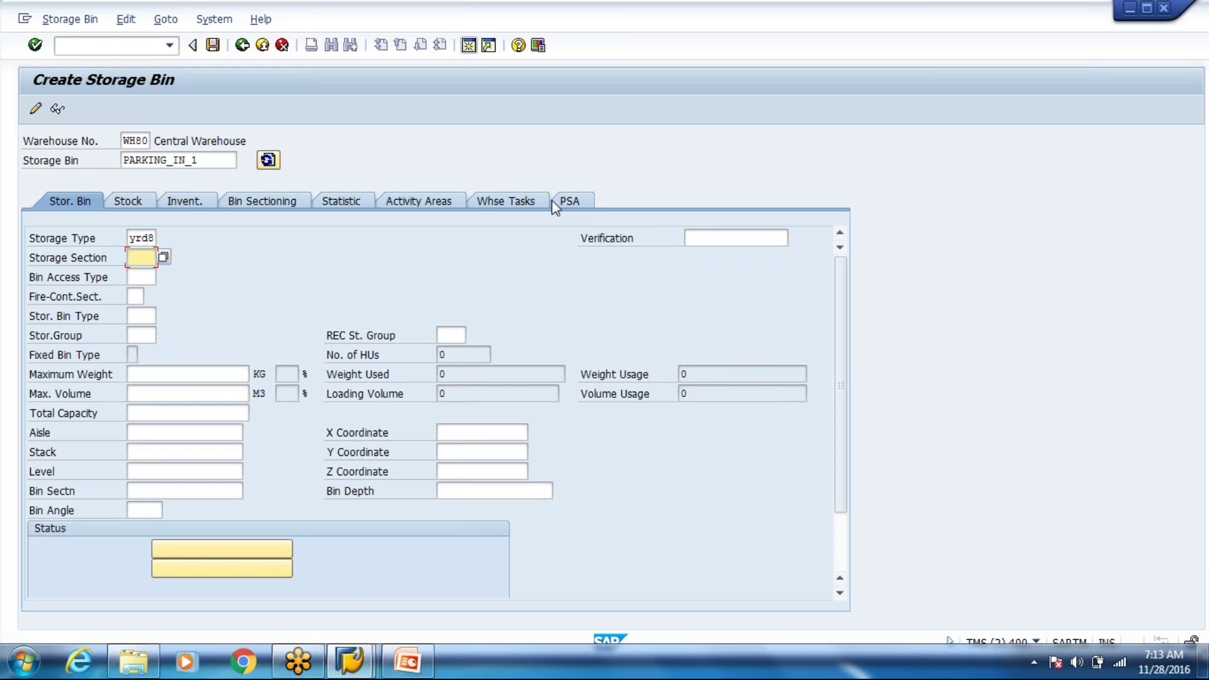
click(166, 270)
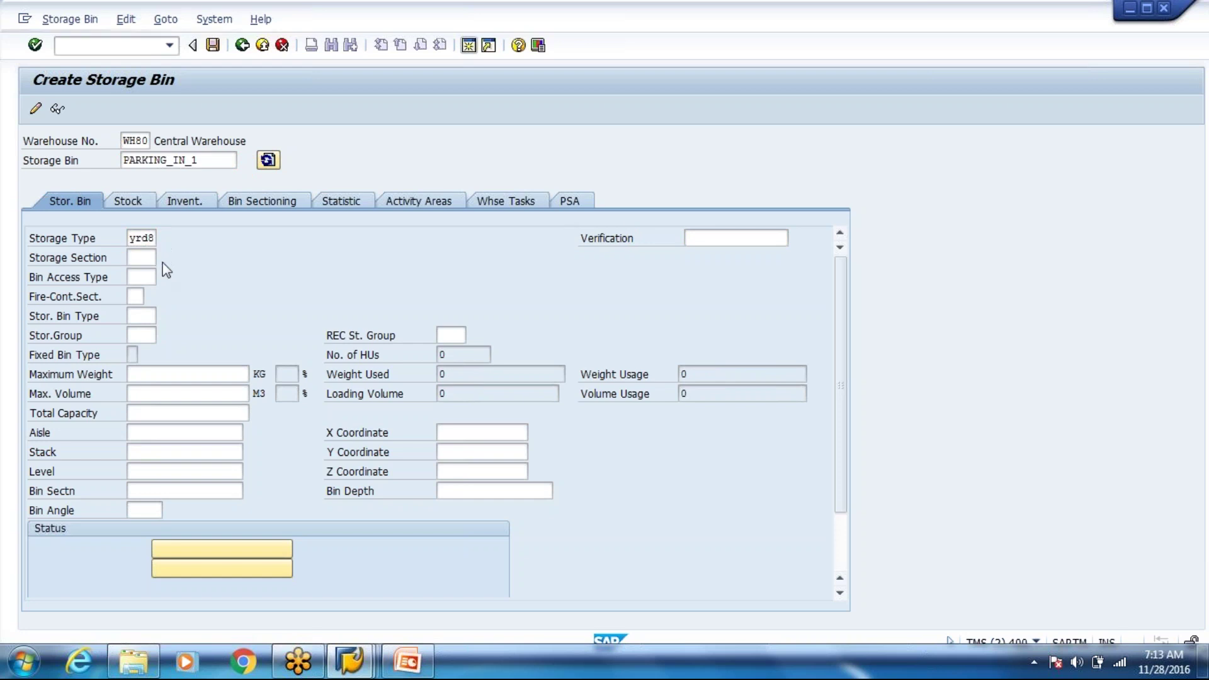
click(141, 258)
key(F4)
double_click(207, 246)
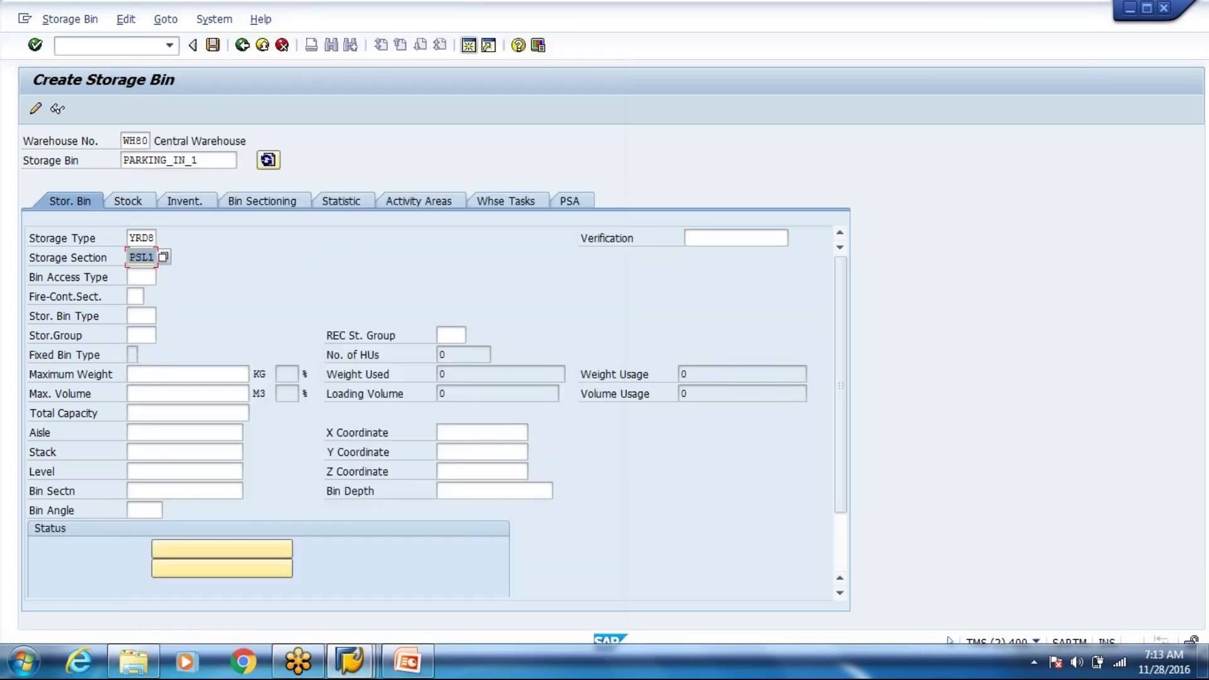
key(ctrl+s)
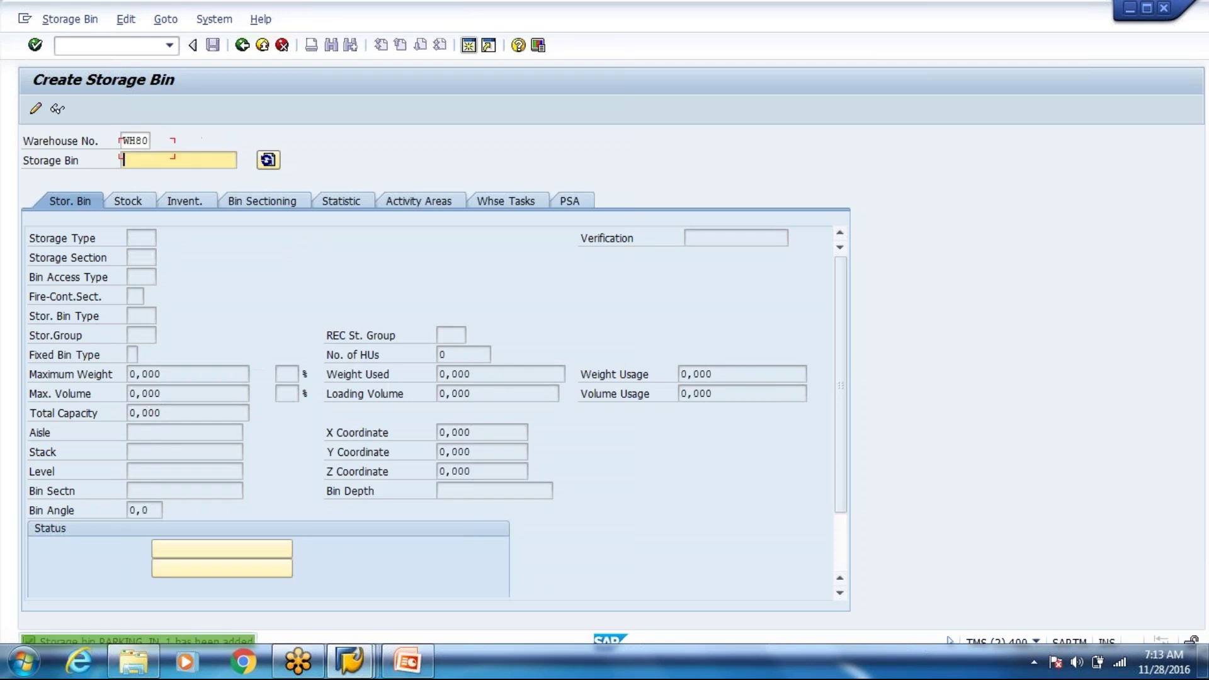
- Enter PARKING_IN_2 as the next new storage bin for warehouse WH80, reusing the earlier PARKING_IN_1 entry
key(BackSpace)
key(Down)
key(Return)
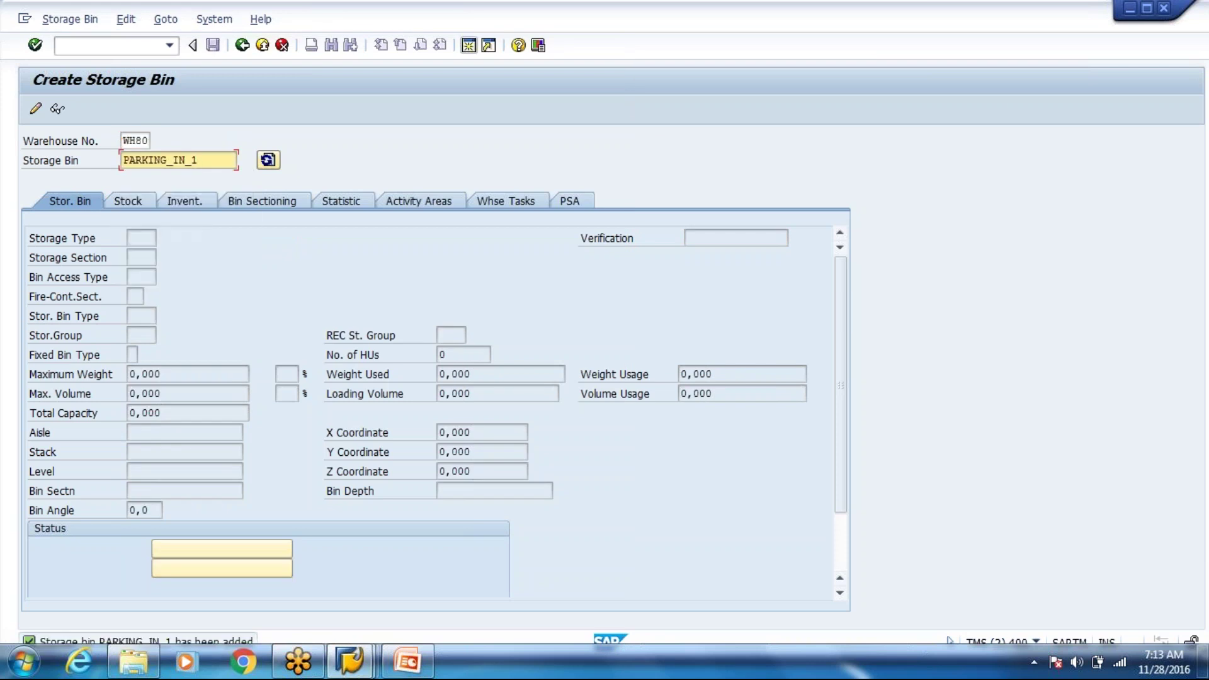
key(BackSpace)
text(2)
key(Return)
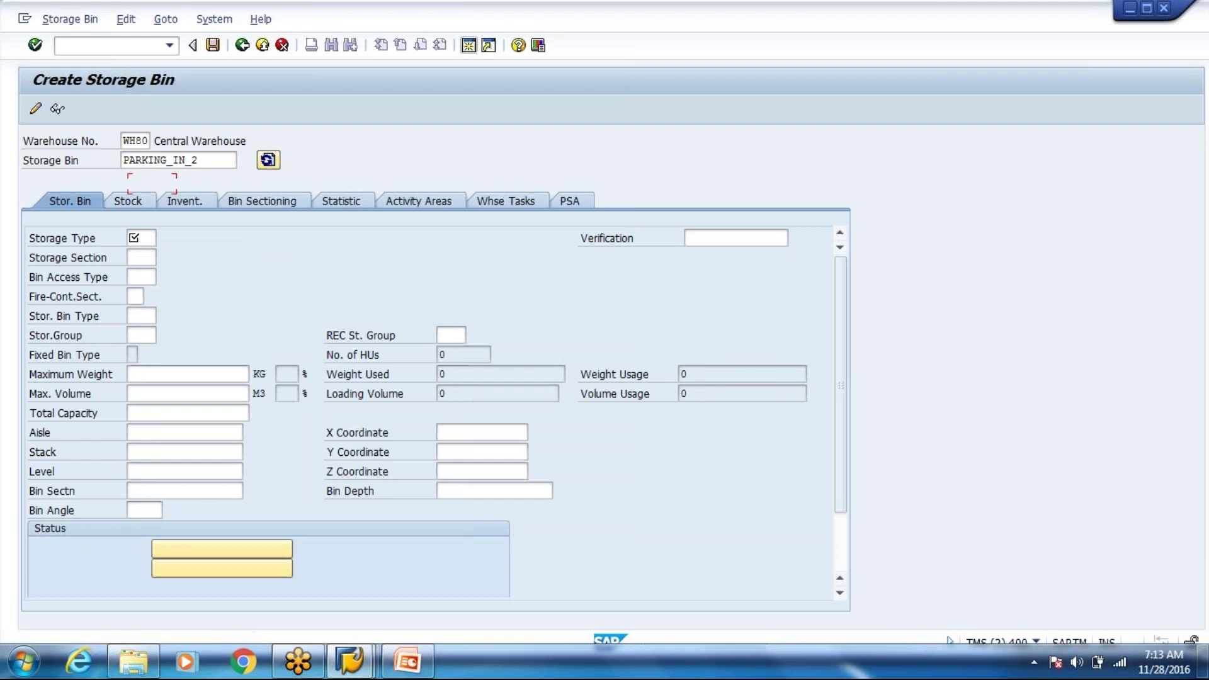
- Assign storage bin PARKING_IN_2 to storage type YRD8 and storage section PSL1 (Parking Space Area In), and save it
text(yrd8)
key(Tab)
key(Tab)
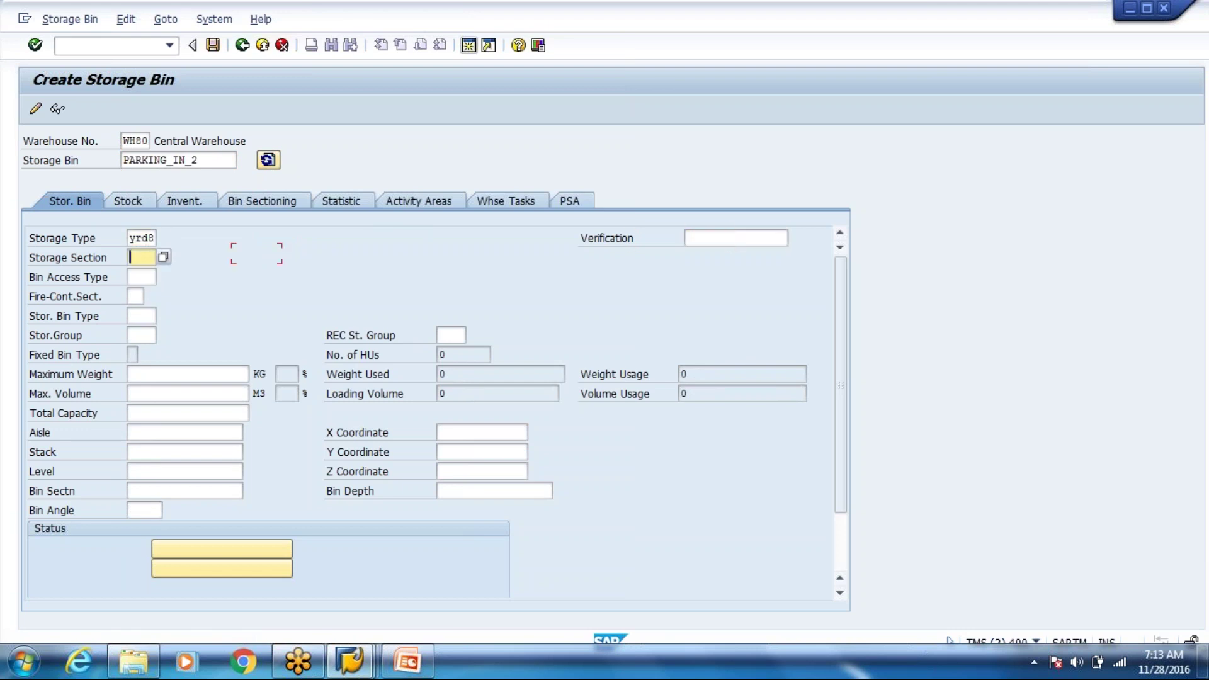
key(Down)
key(Return)
key(Return)
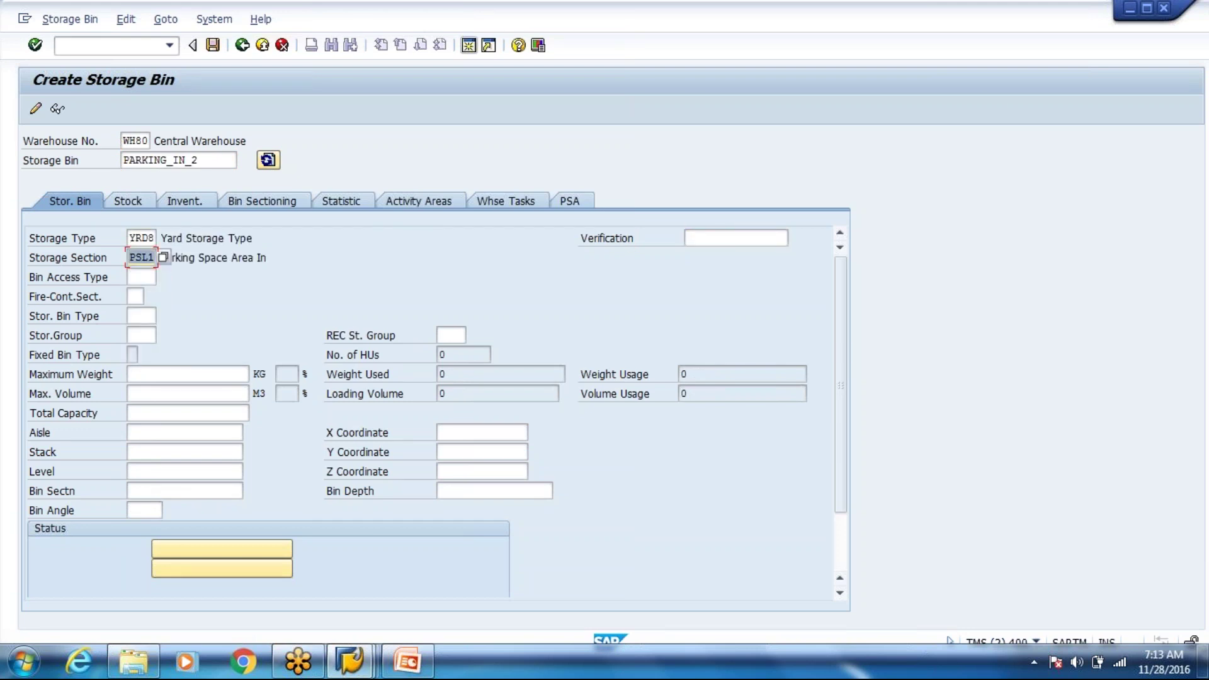
key(ctrl+s)
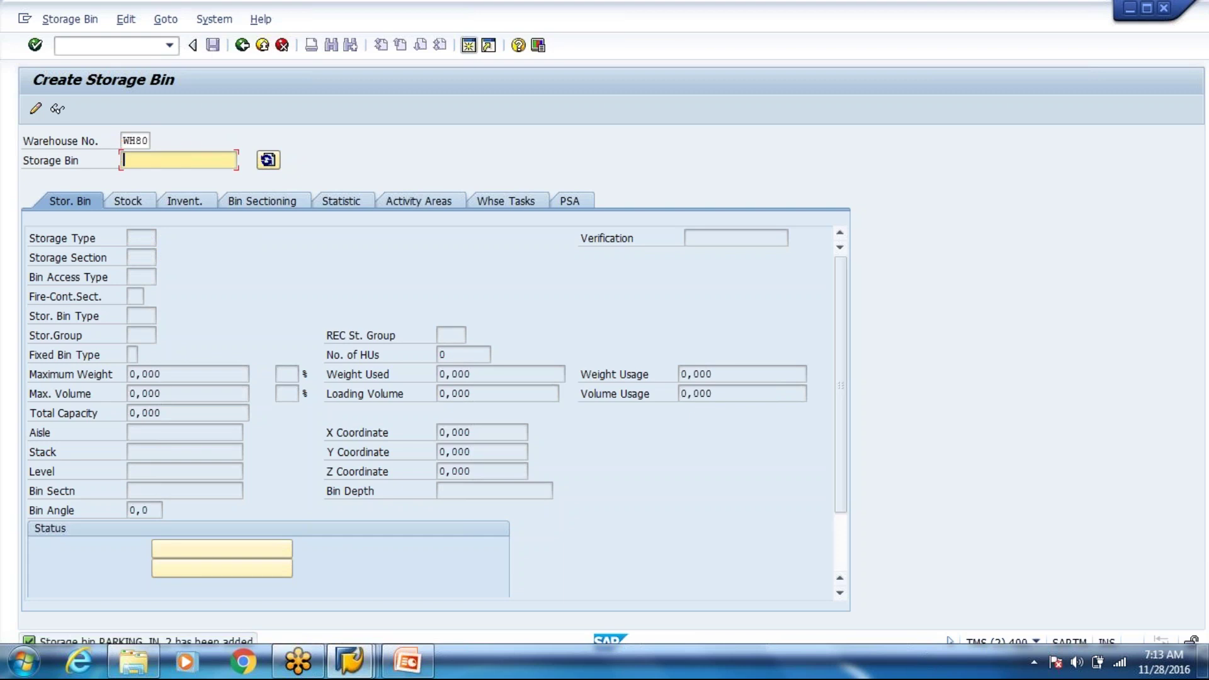
- Enter PARKING_OUT_2 as the next new storage bin for warehouse WH80, reusing the earlier PARKING_IN_2 entry
key(Down)
key(Return)
key(Left)
key(BackSpace)
key(BackSpace)
text(OUT)
key(Return)
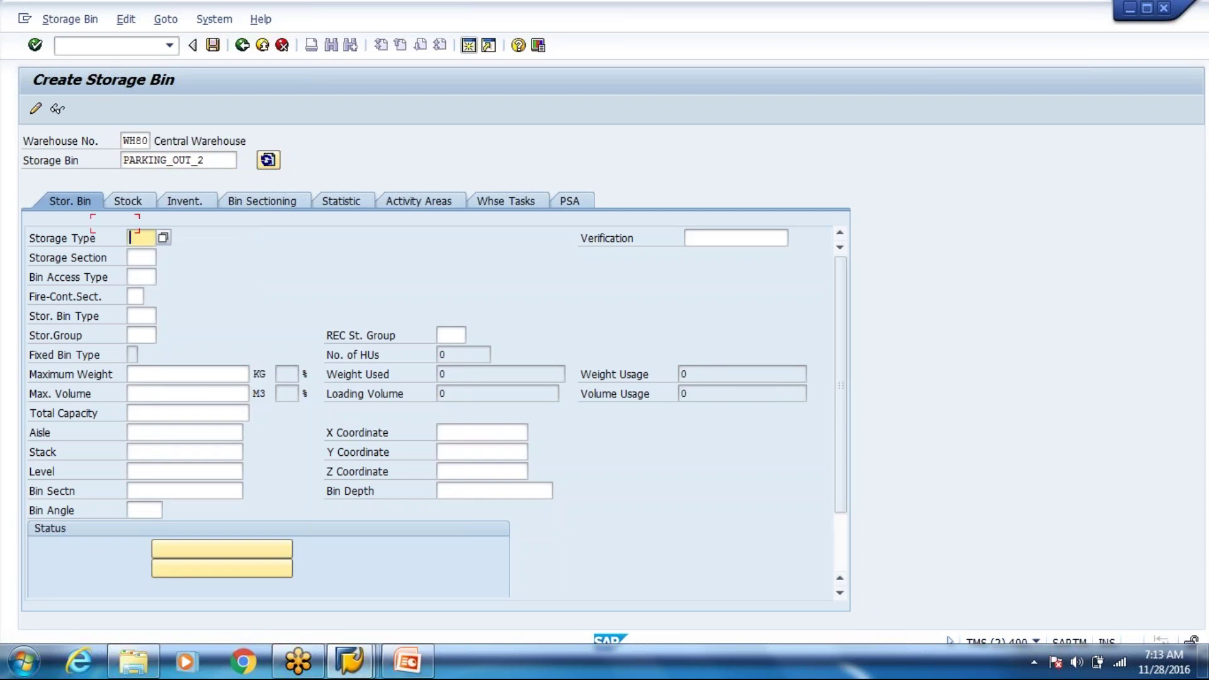
- Assign storage bin PARKING_OUT_2 to storage type YRD8 and storage section PSL2 (Parking Space Area Out), and save it
text(yrd8)
key(Return)
click(141, 277)
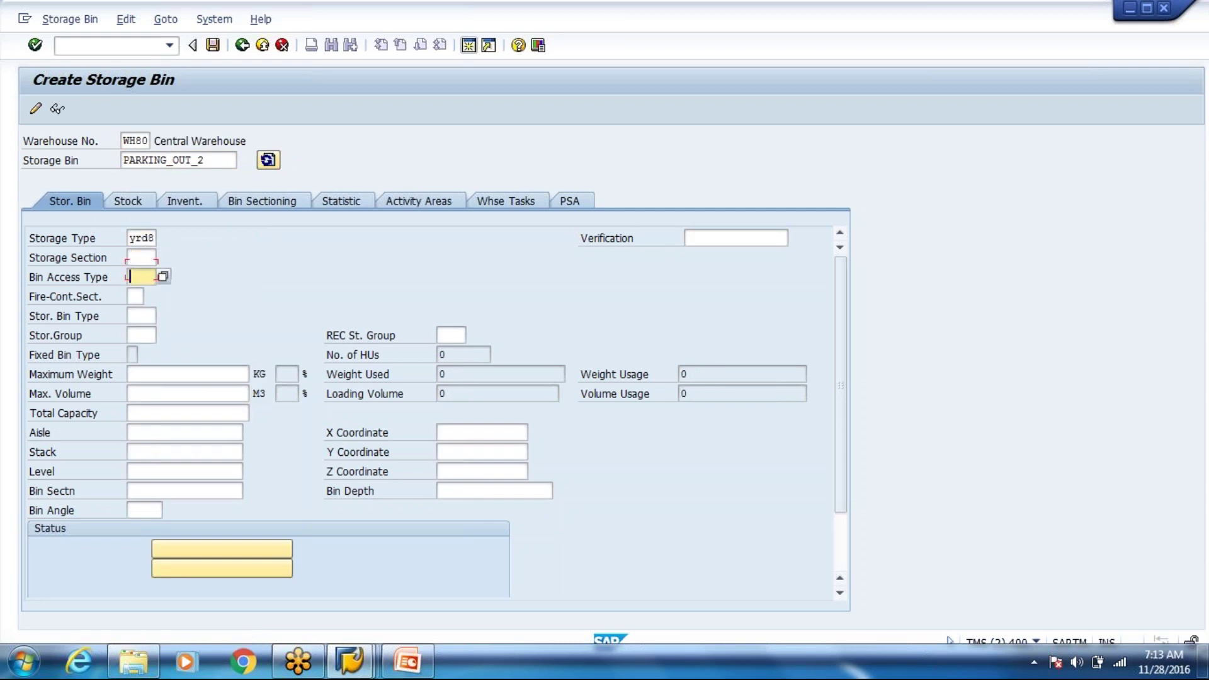
click(142, 257)
text(\)
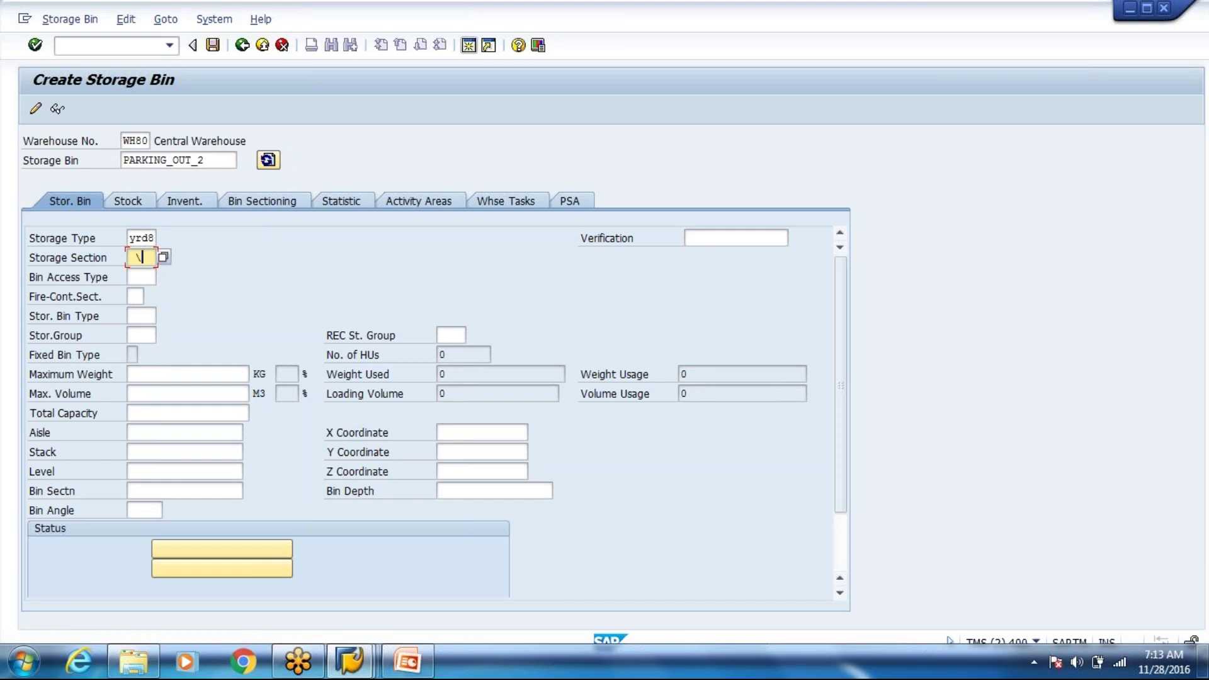
key(BackSpace)
key(Down)
key(Return)
key(BackSpace)
text(2)
key(Return)
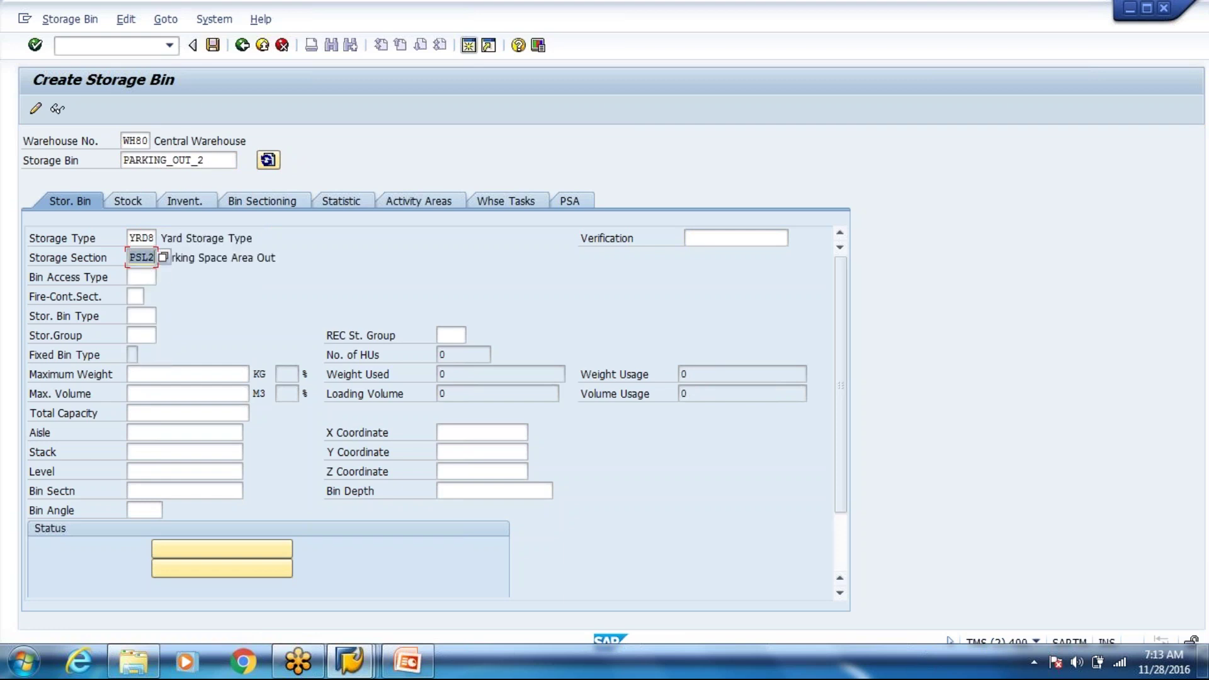
key(ctrl+s)
- Enter PARKING_OUT_1 as the next new storage bin for warehouse WH80, reusing the earlier PARKING_OUT_2 entry
key(BackSpace)
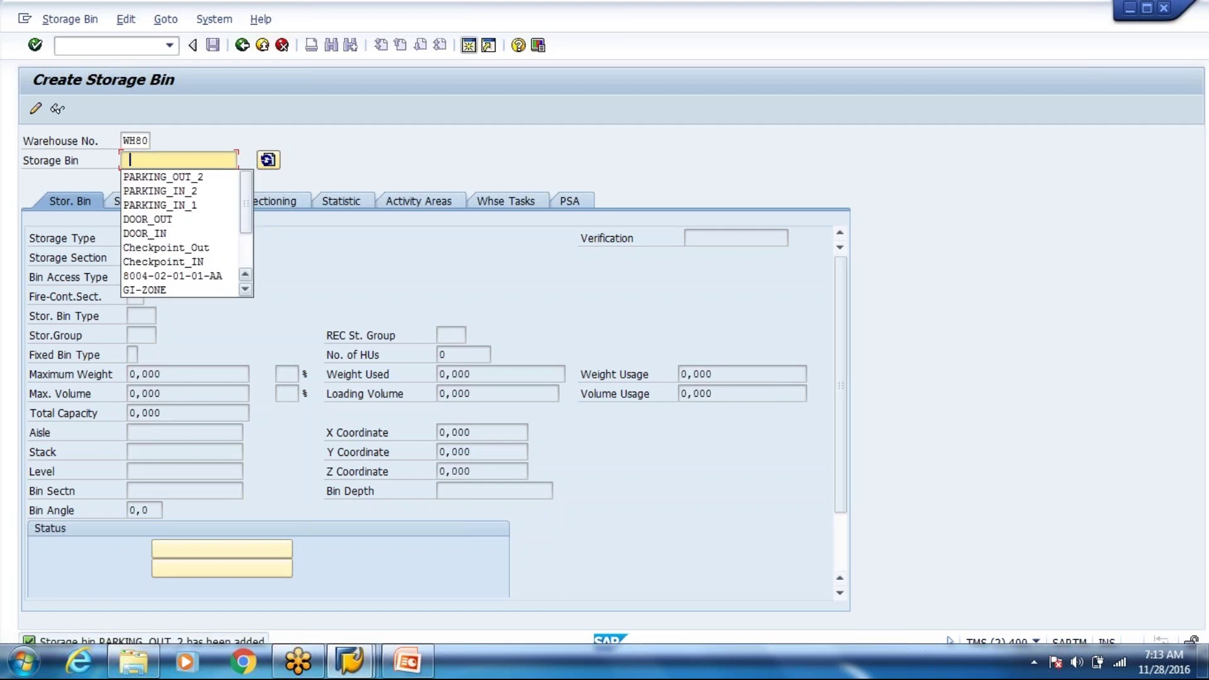
key(Down)
key(Return)
key(Return)
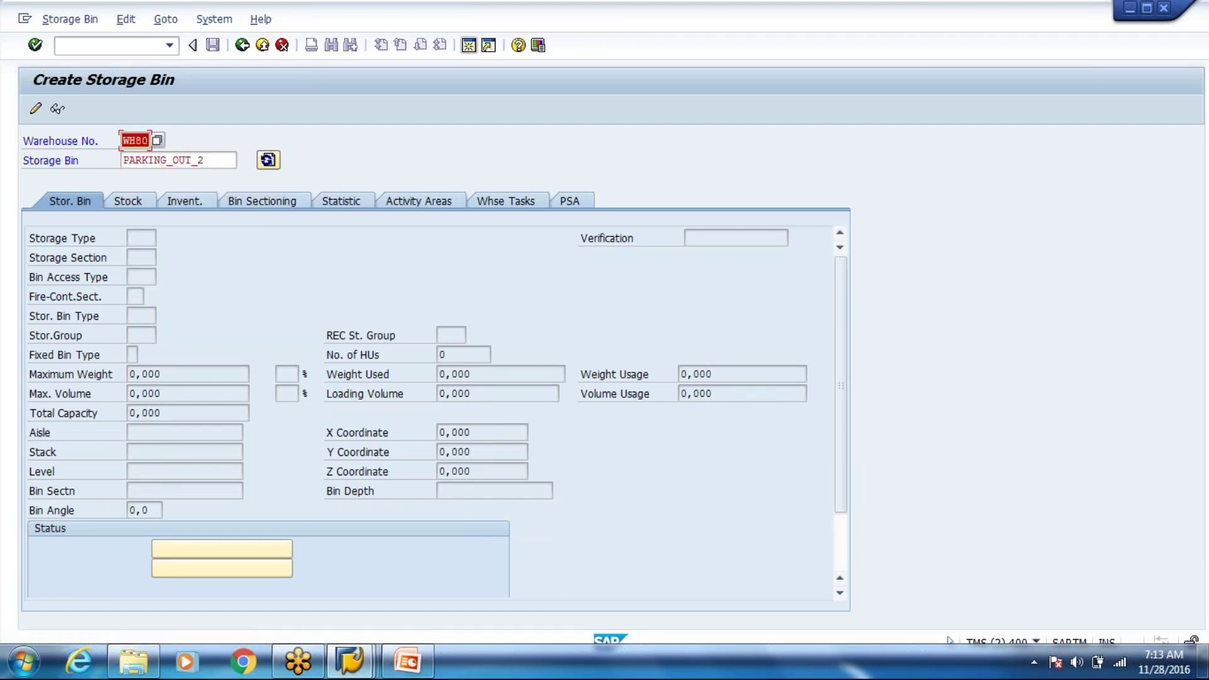
key(Tab)
key(End)
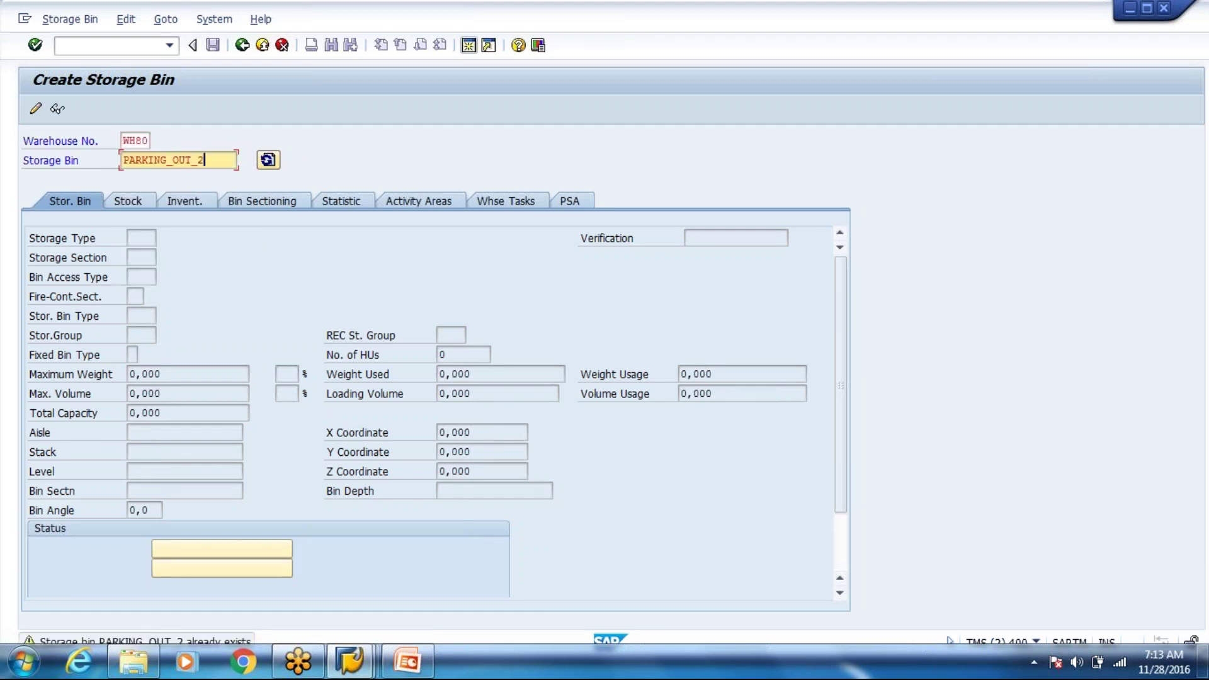
key(BackSpace)
text(1)
key(Return)
key(Tab)
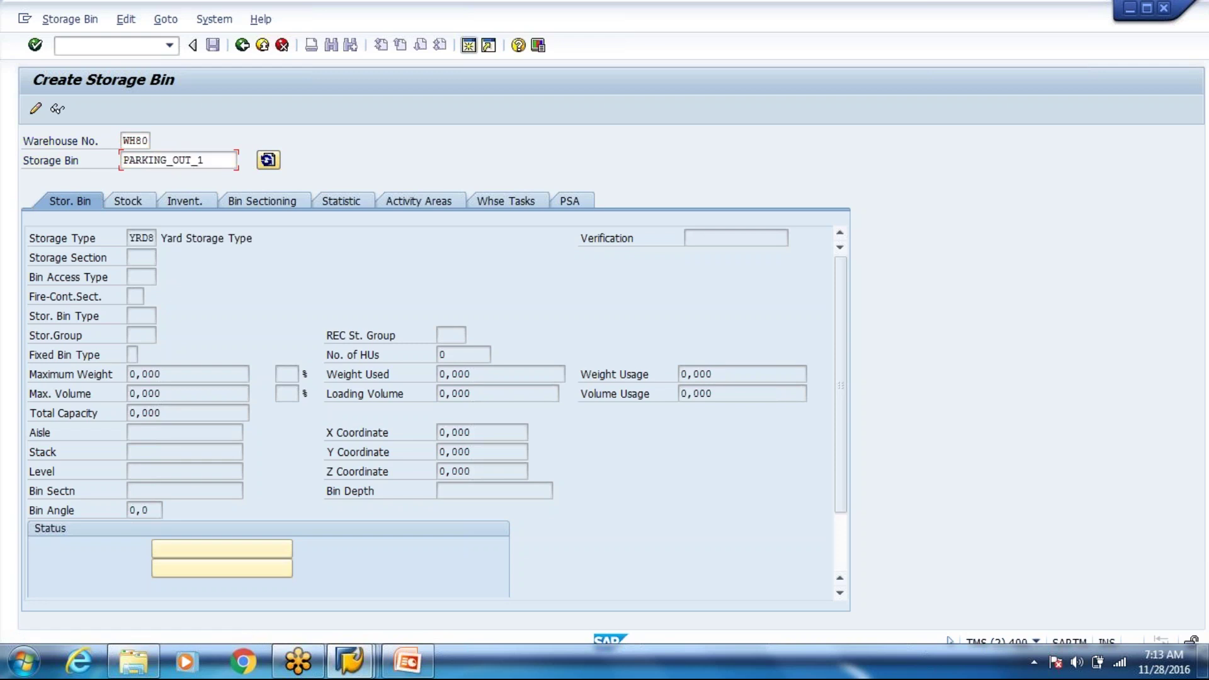
- Switch to storage bin display and back to creation, and start creating bin PARKING_OUT_1 again
click(52, 111)
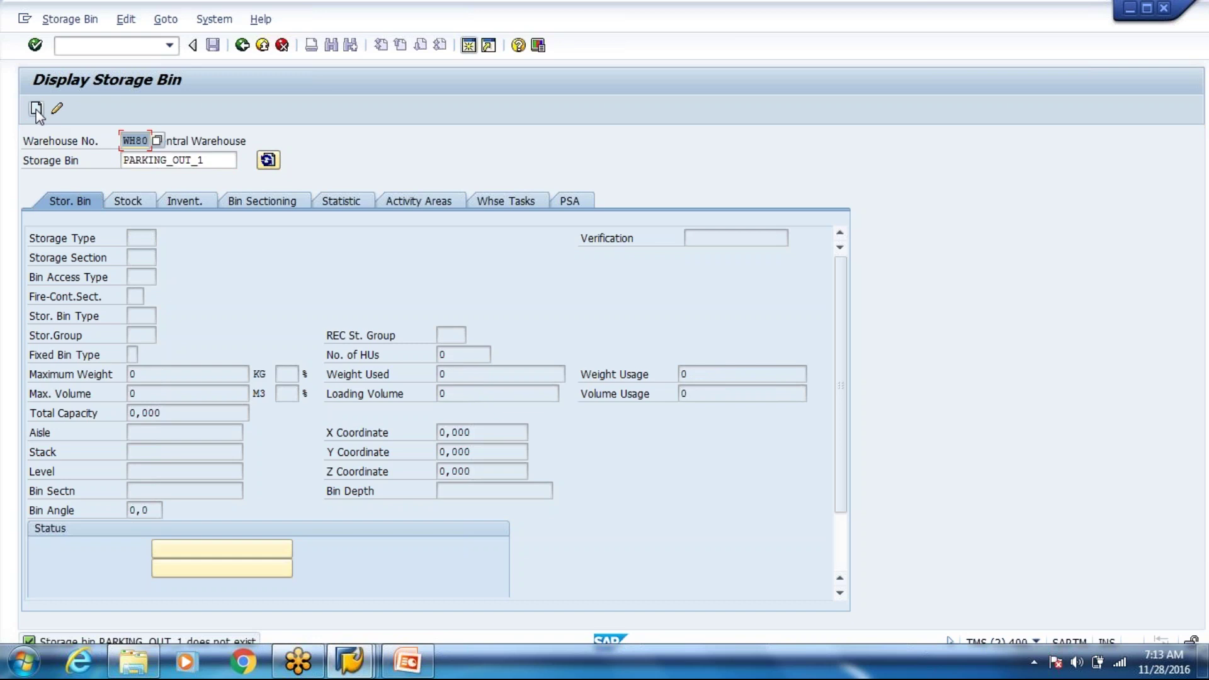
click(35, 108)
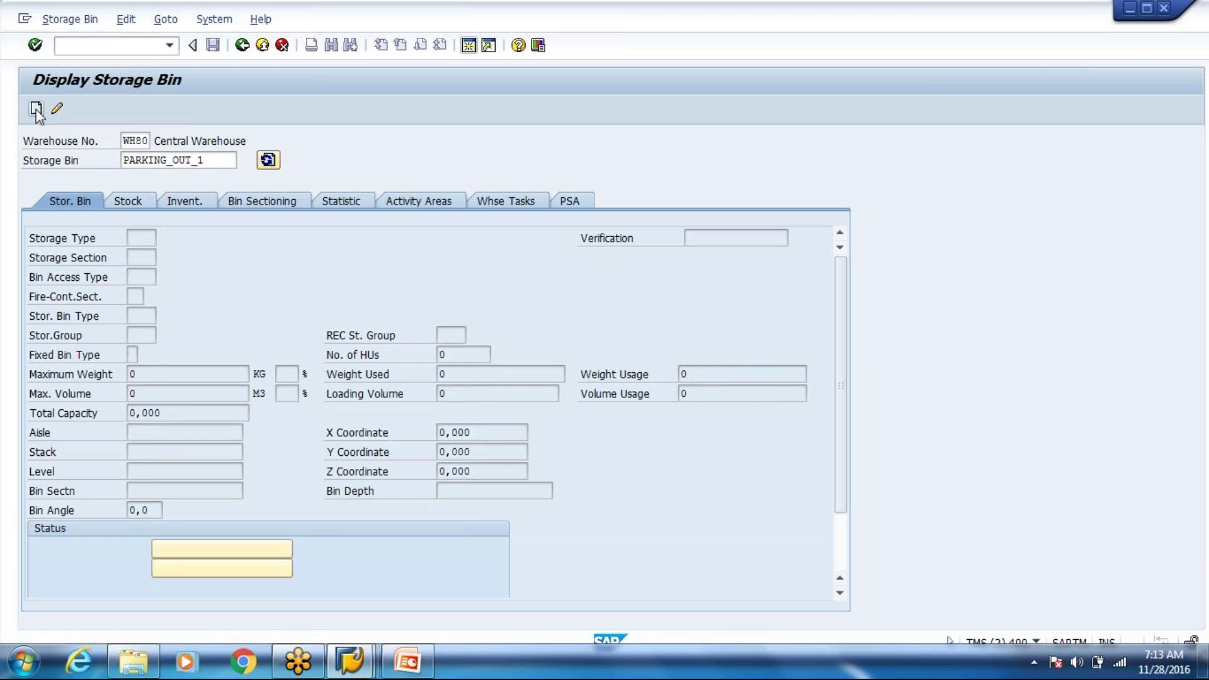
click(173, 161)
key(Down)
key(Return)
key(Return)
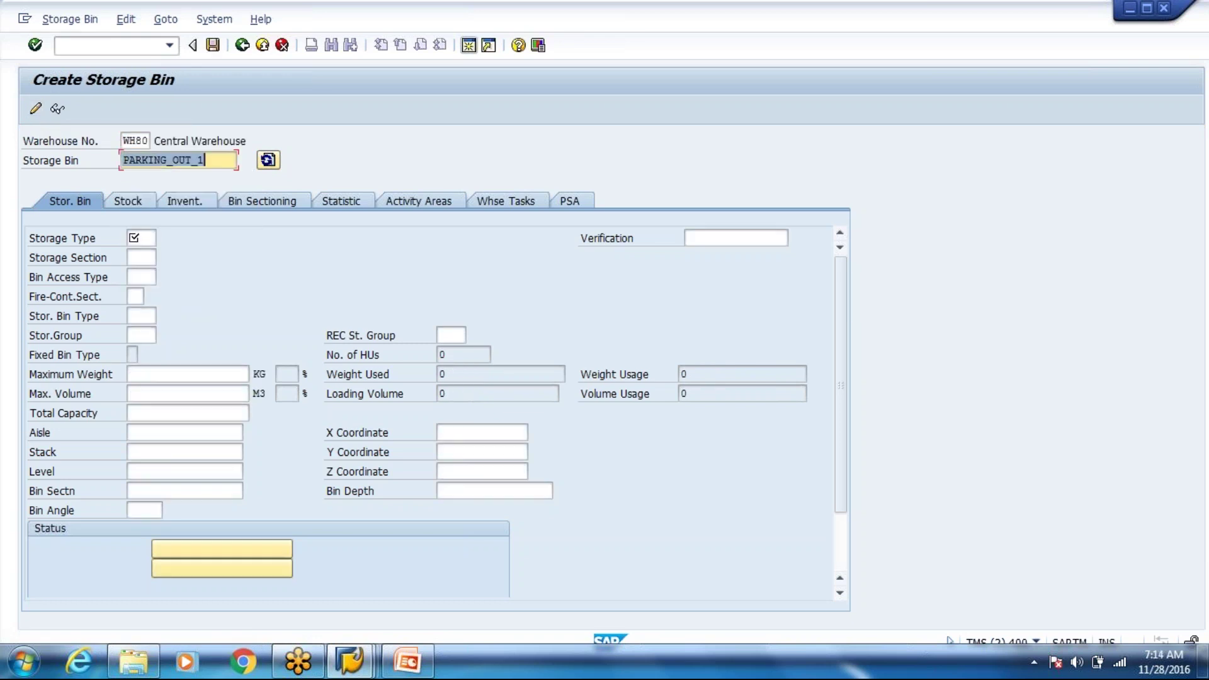
- Assign storage bin PARKING_OUT_1 to storage type YRD8 and storage section PSL2 (Parking Space Area Out), and save it
click(140, 239)
key(Down)
key(Return)
key(Tab)
key(Tab)
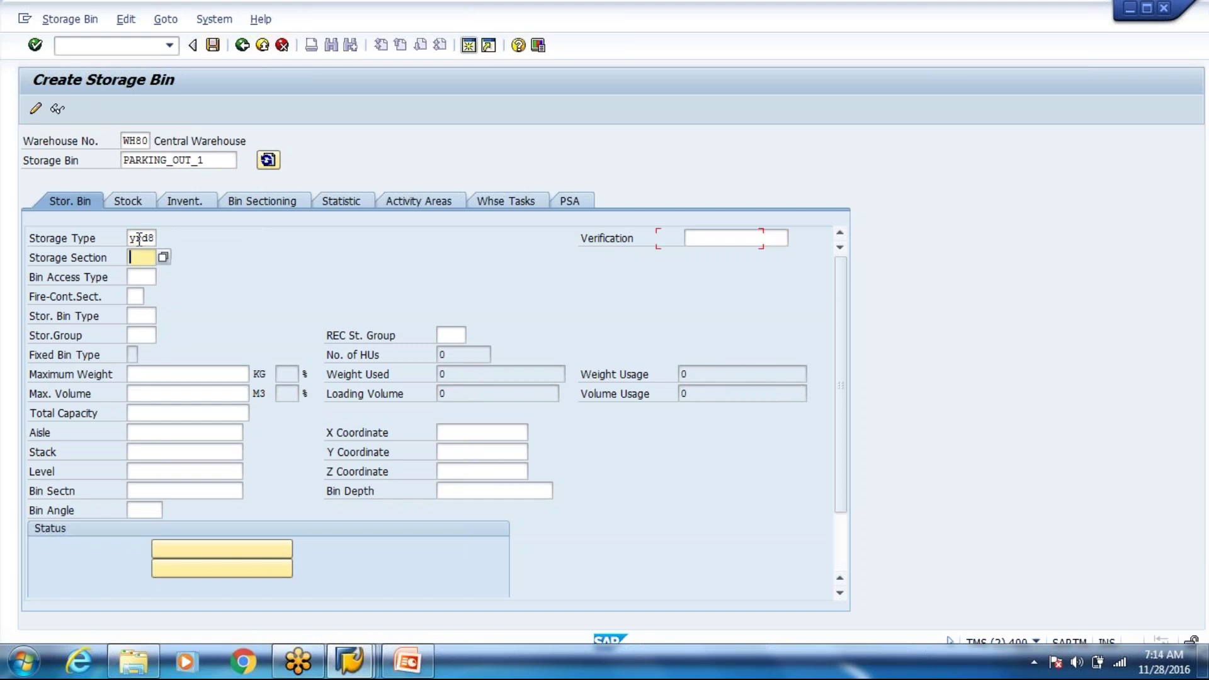
key(Down)
key(Return)
key(Return)
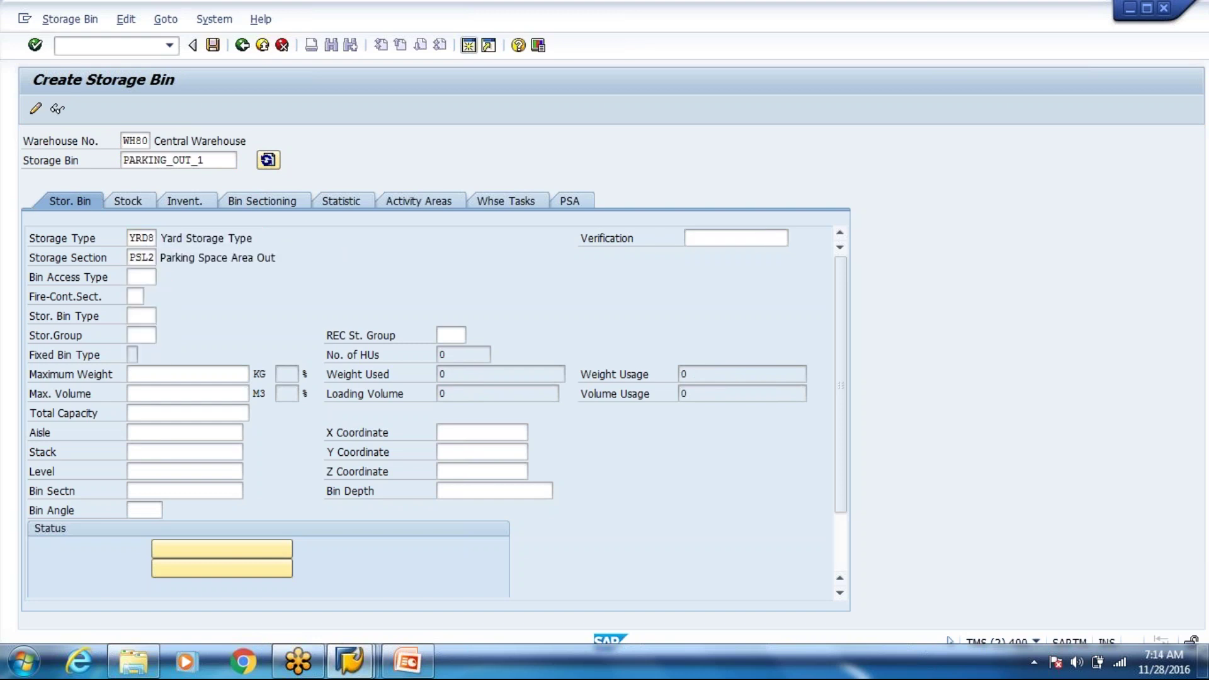
key(ctrl+s)
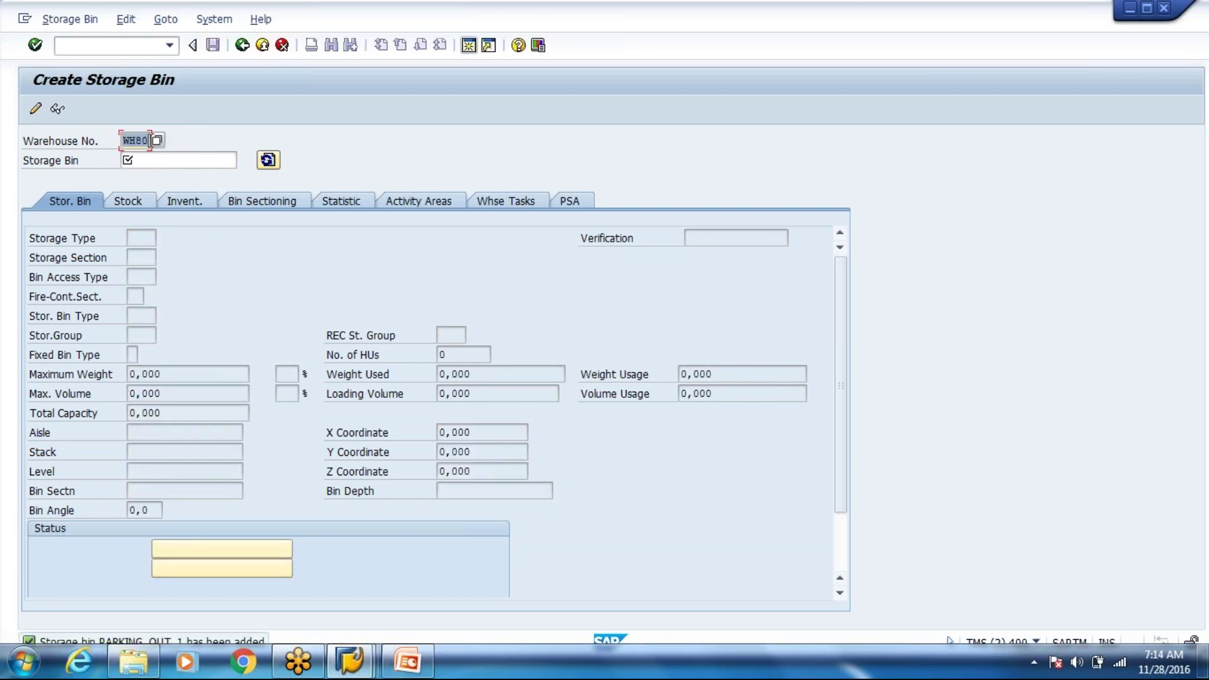
- Open the mass change of storage bins for warehouse WH80 with transaction /n/scwm/ls11
click(122, 44)
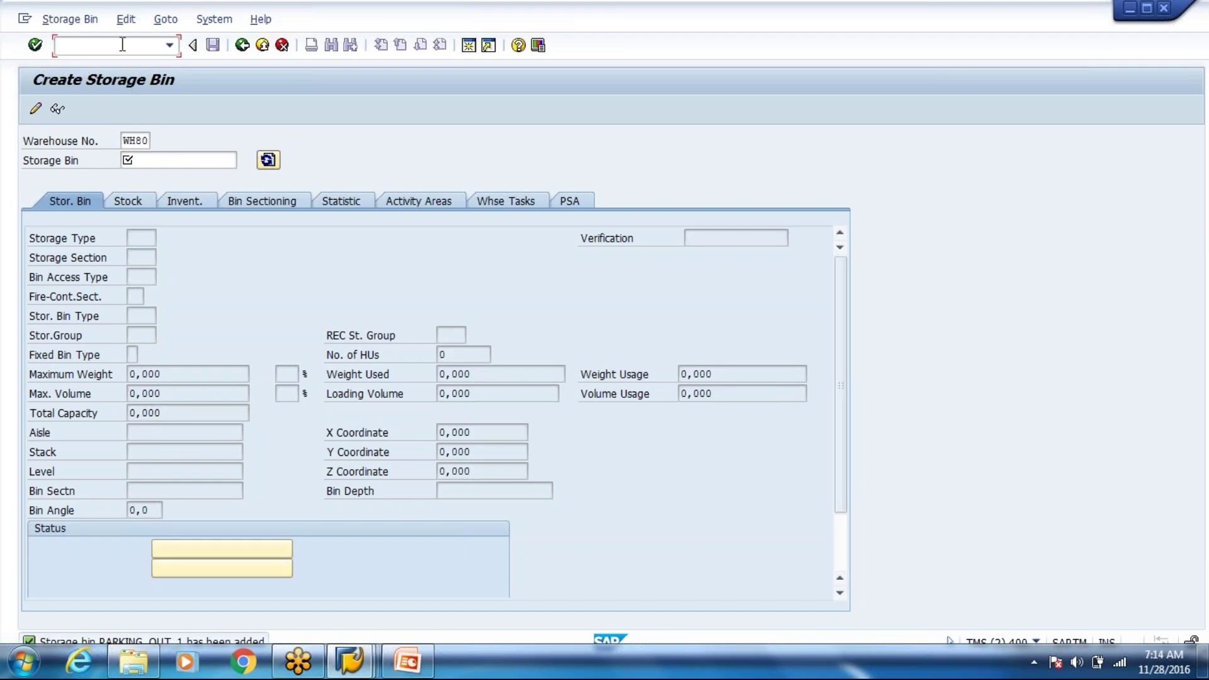
text(/n/scwm/ls11)
key(BackSpace)
key(BackSpace)
key(BackSpace)
text(s11)
key(Return)
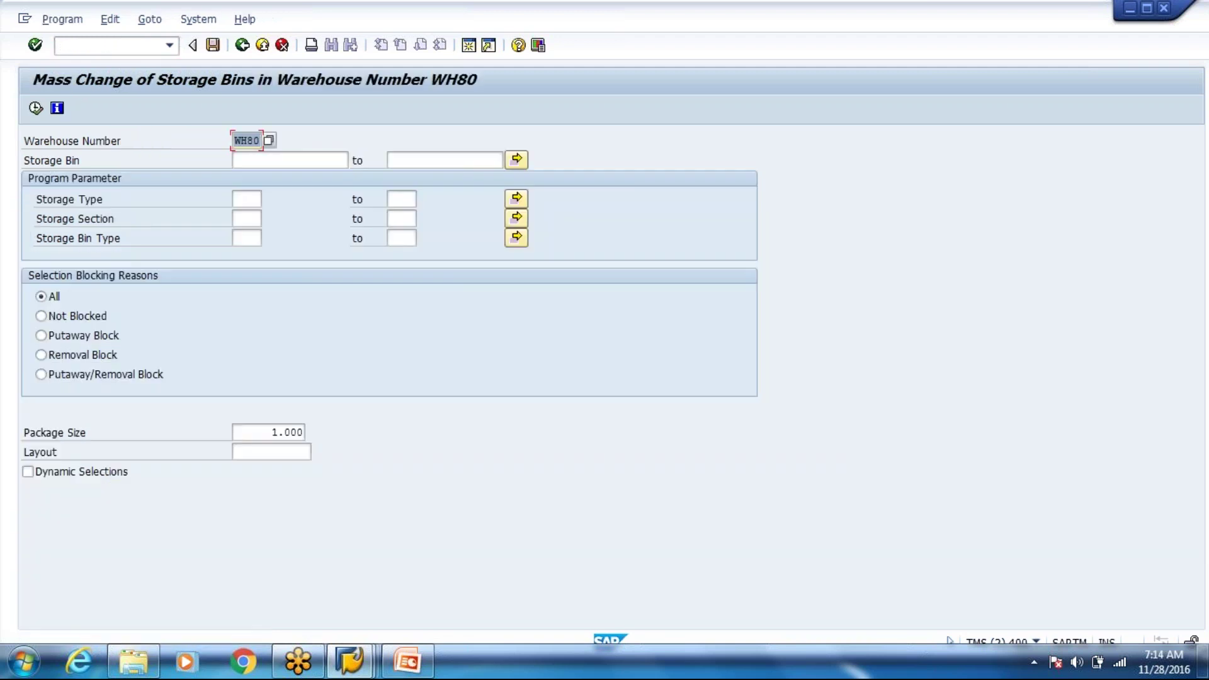
- List all storage bins of storage type YRD8 in warehouse WH80 to review the created yard bins
key(Tab)
key(Tab)
key(Tab)
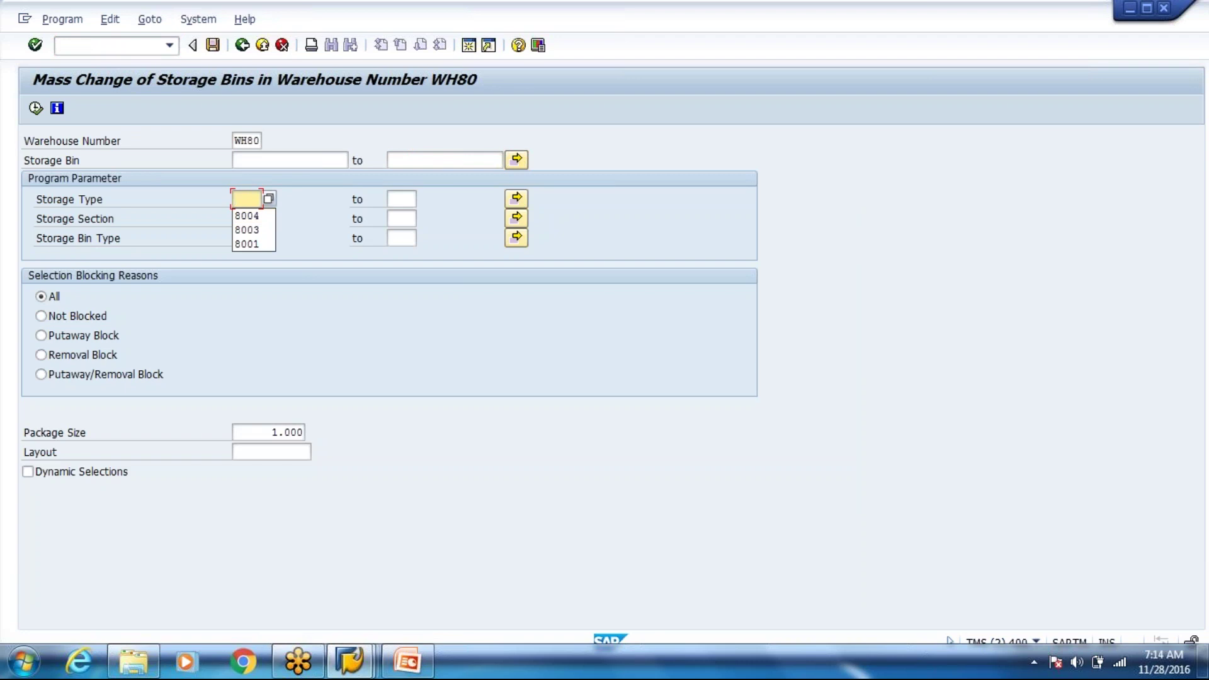
text(YRD8)
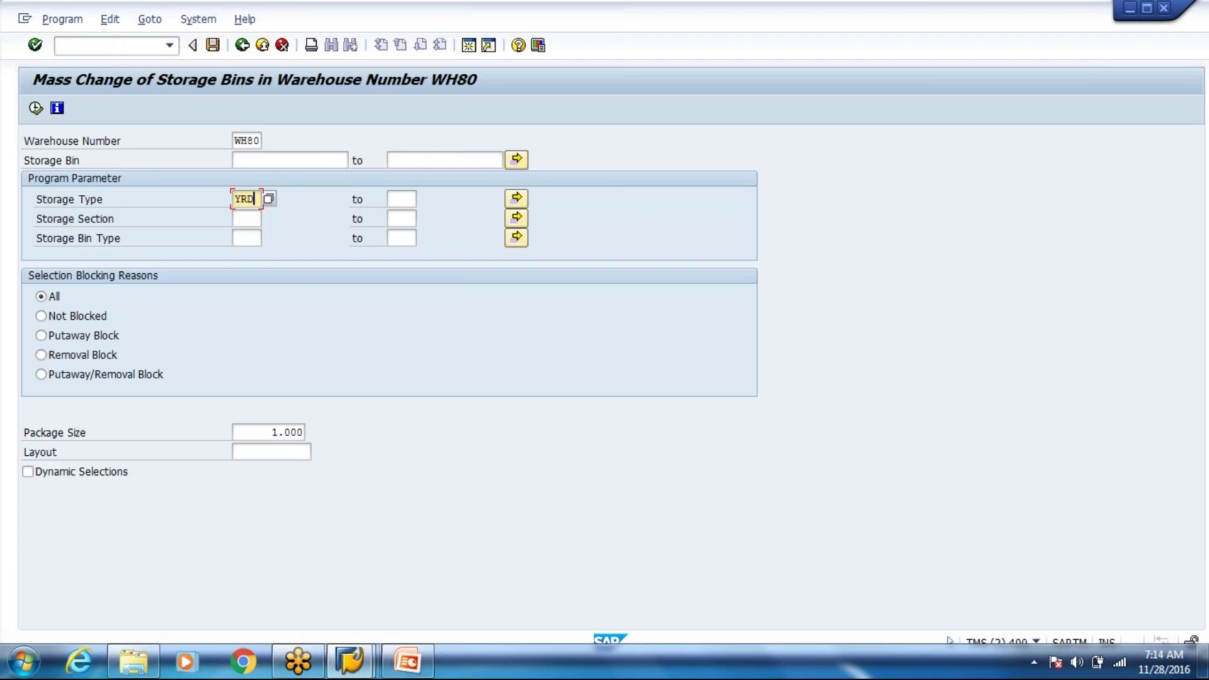
click(35, 108)
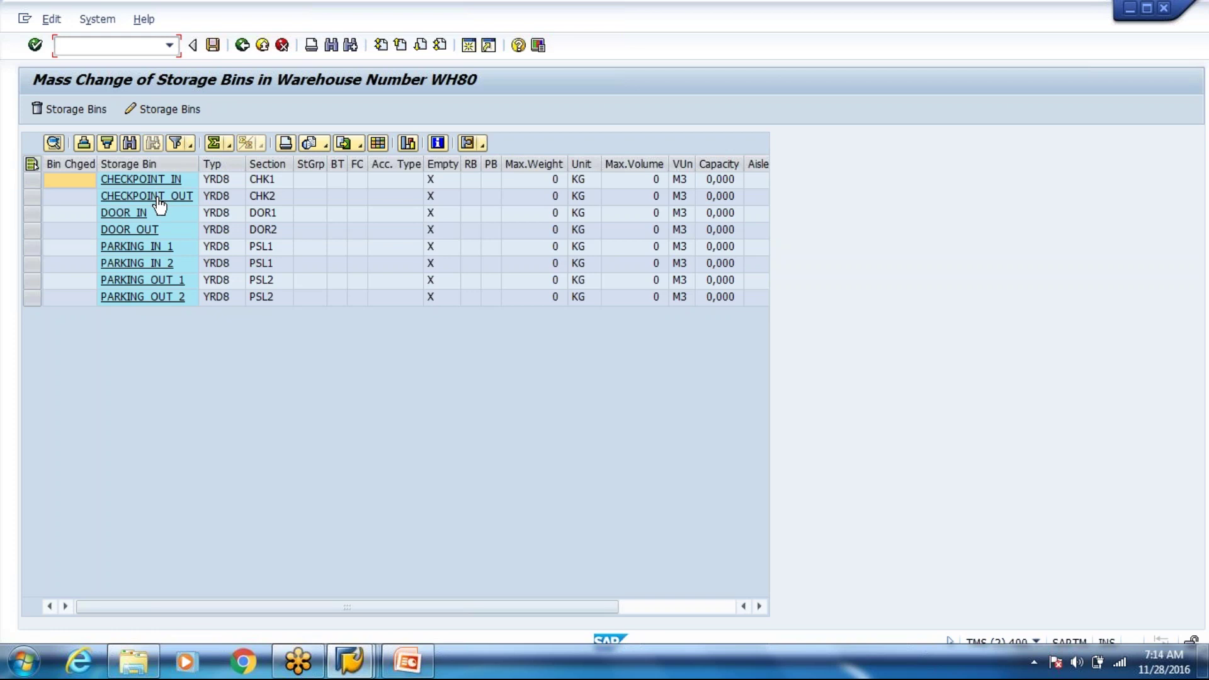
- Switch to the IMG session, view Structure Yard Using Storage Areas under Shipping and Receiving, Yard Management, and return to the IMG
click(350, 661)
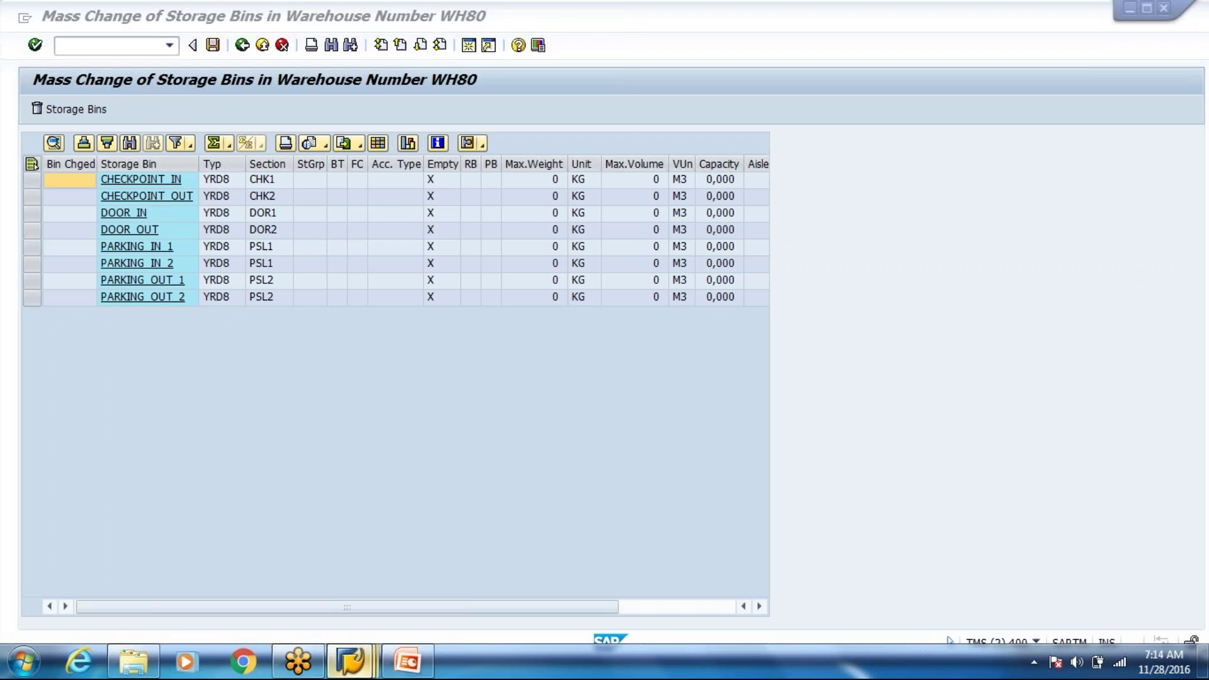
click(368, 566)
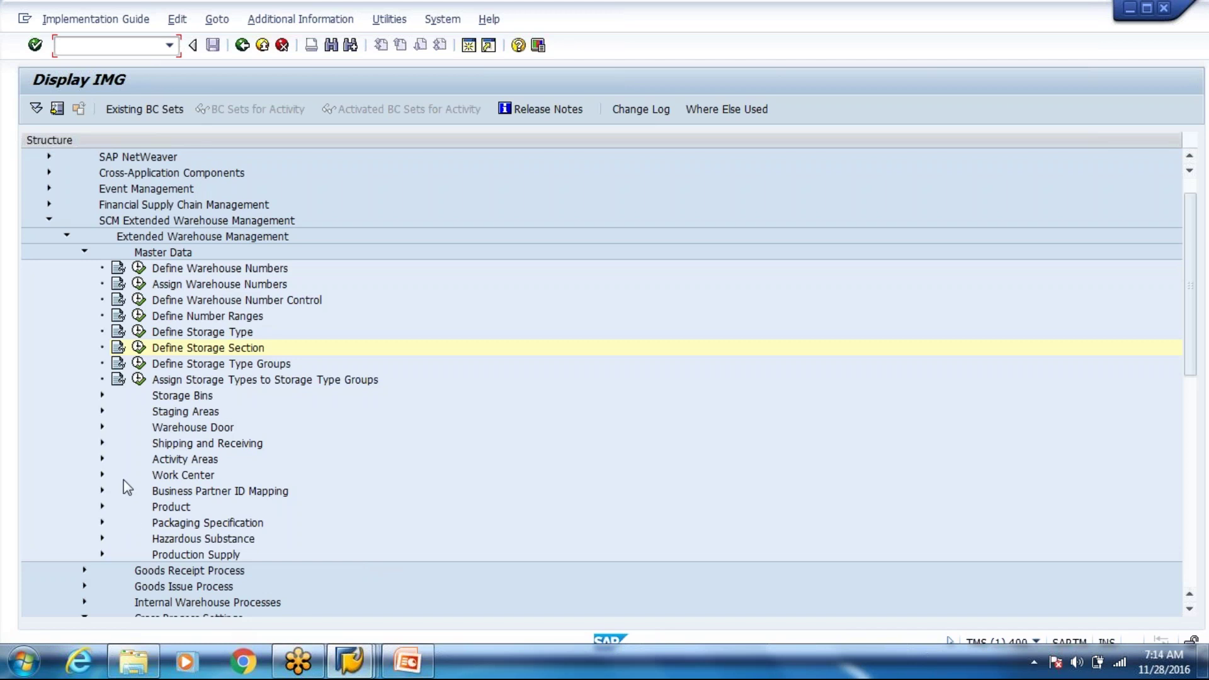
click(103, 443)
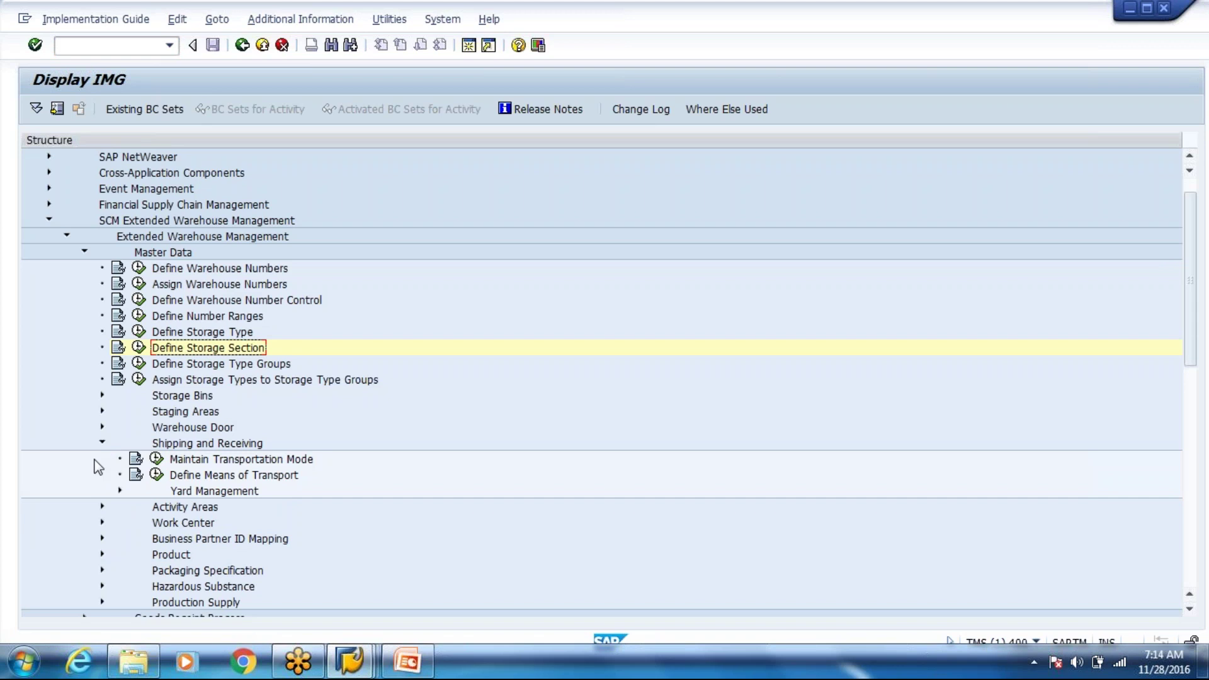
click(121, 491)
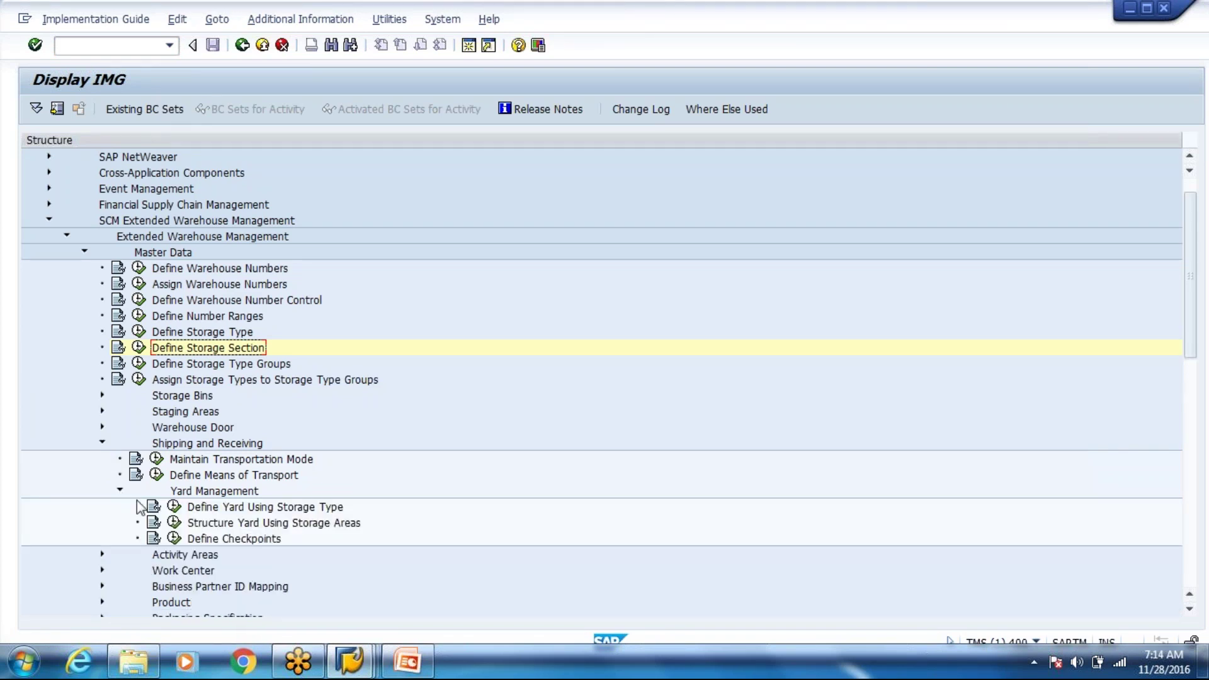
click(174, 522)
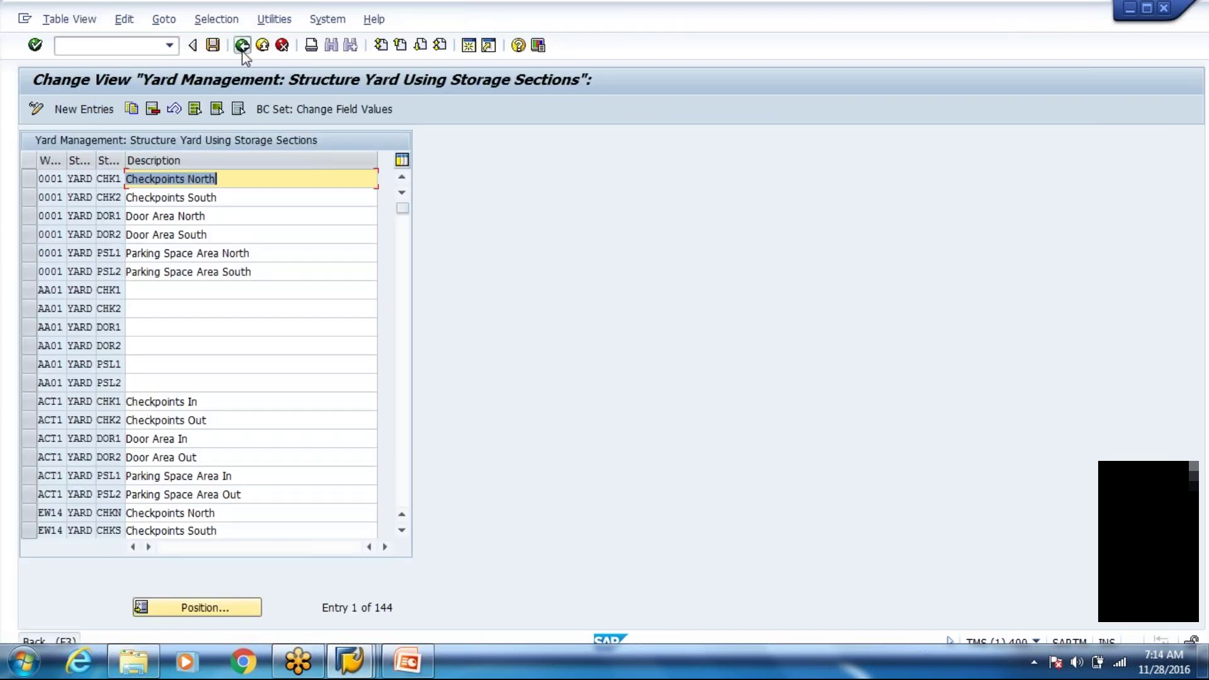
click(243, 45)
- Open the activity Define Yard Using Storage Type and view the details of warehouse RJW3's yard entry
click(195, 508)
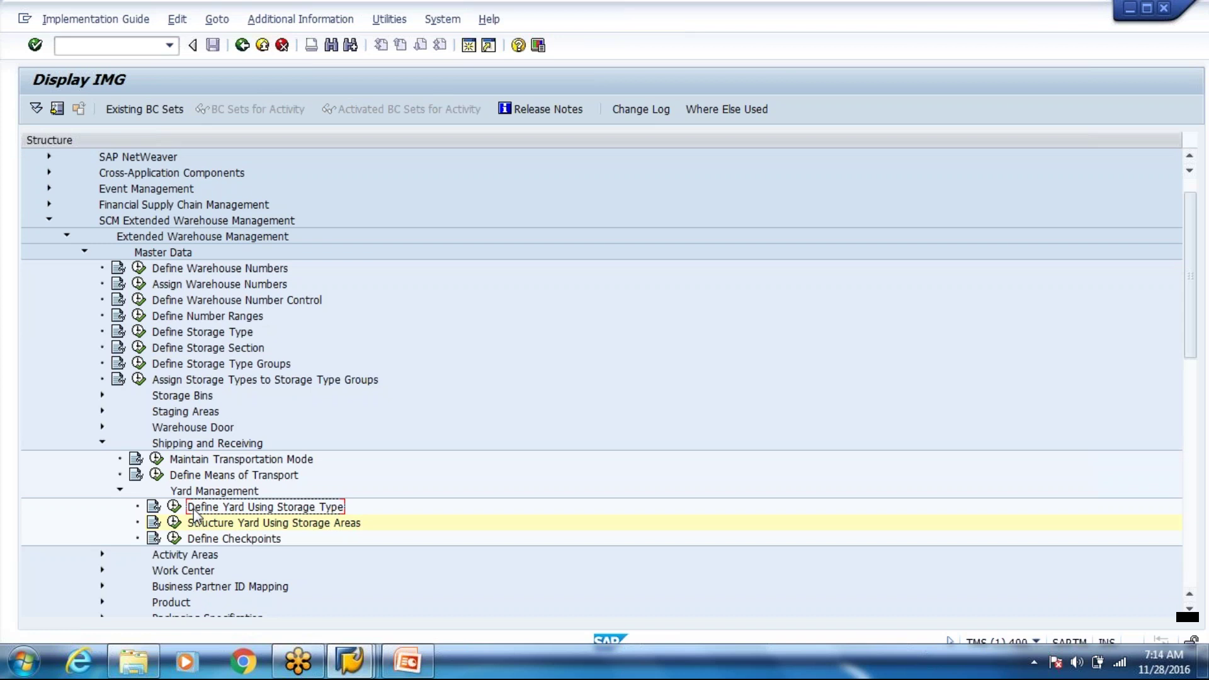
click(174, 507)
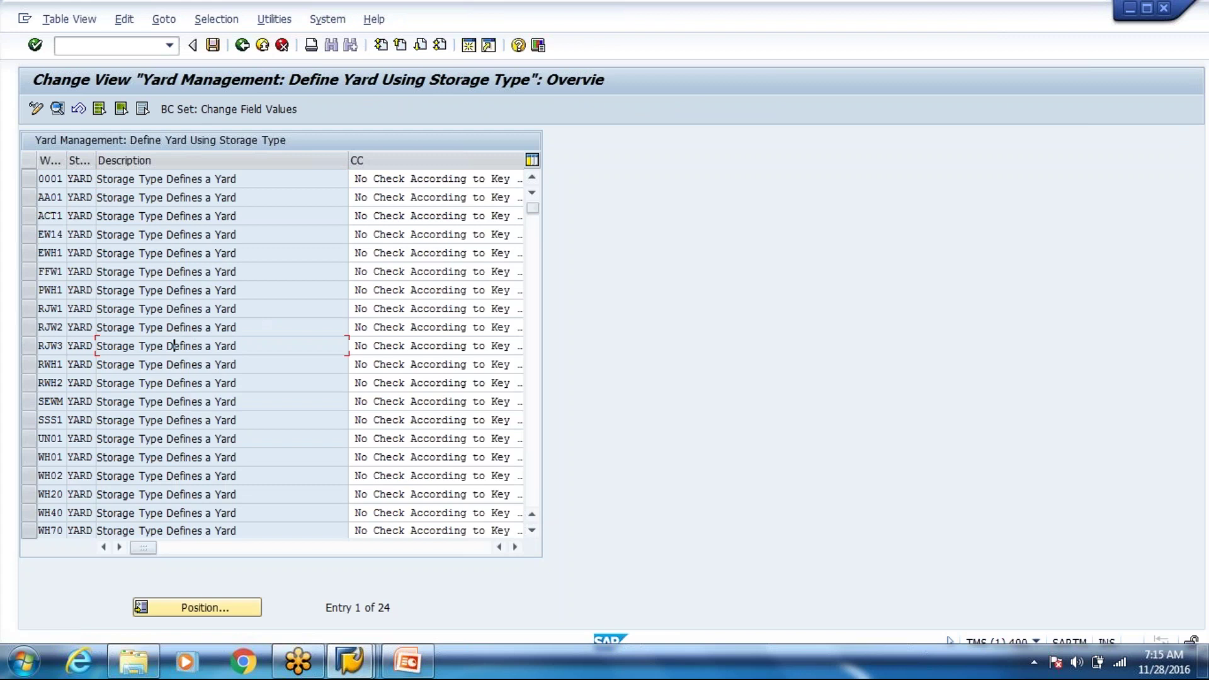
double_click(174, 337)
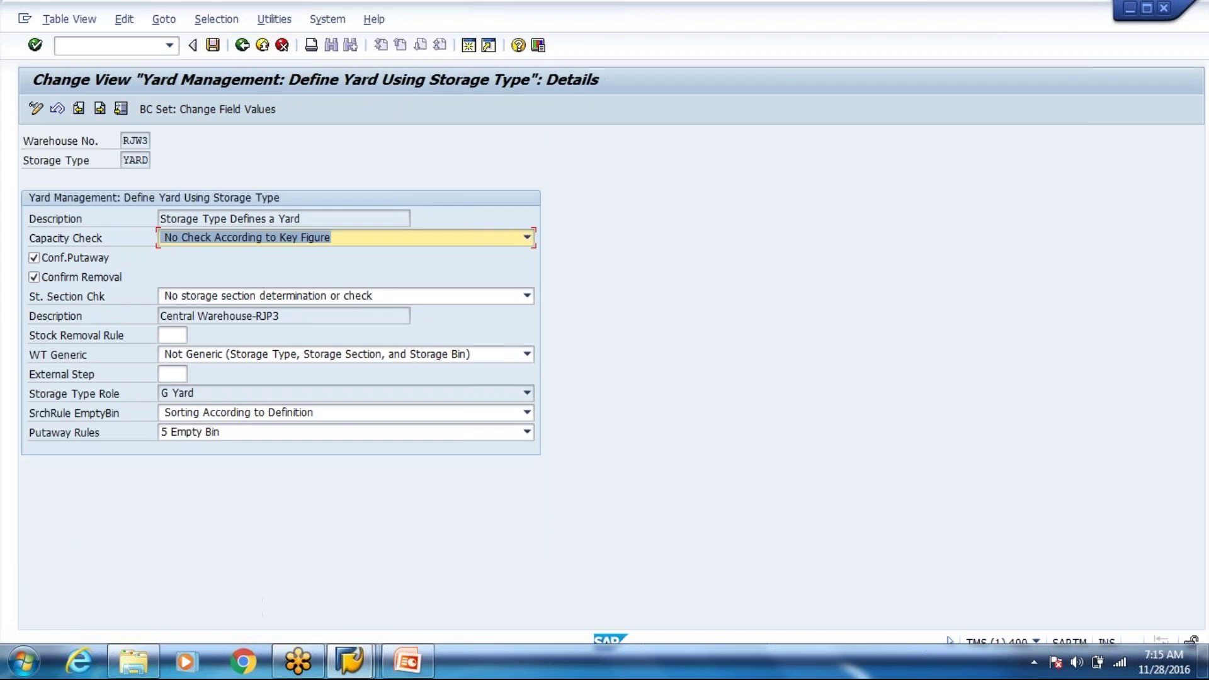
click(243, 46)
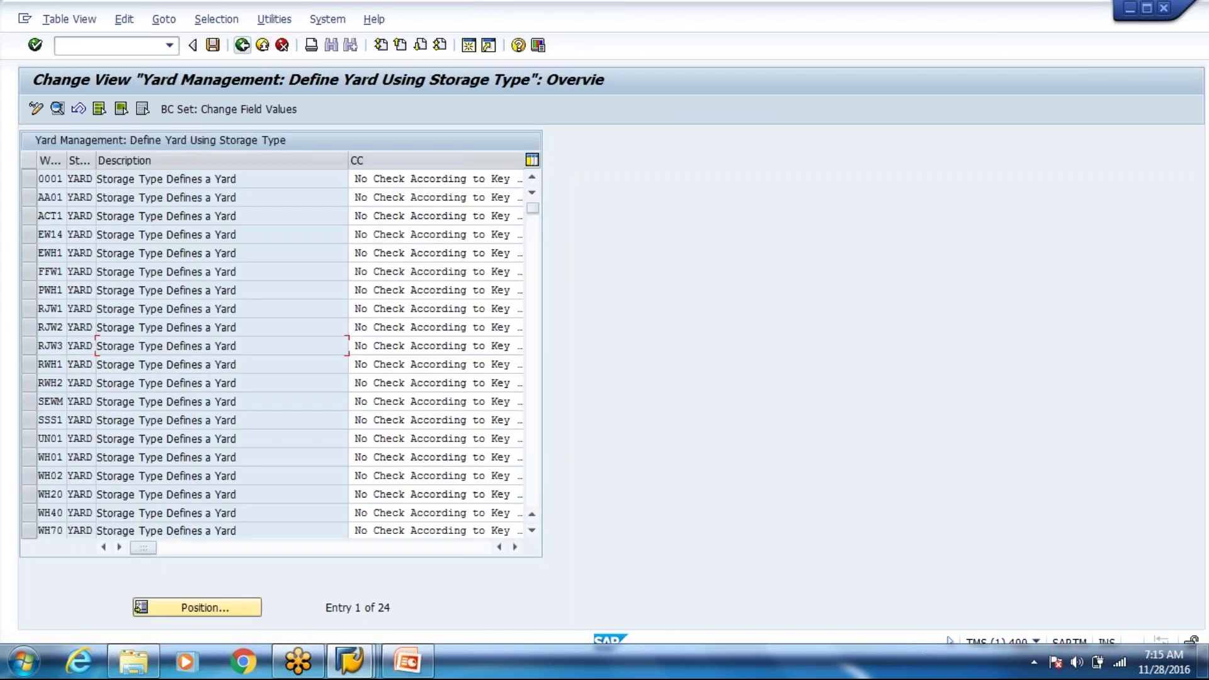
- Position the yard storage type overview at the entries for warehouse WH80
click(163, 602)
key(Down)
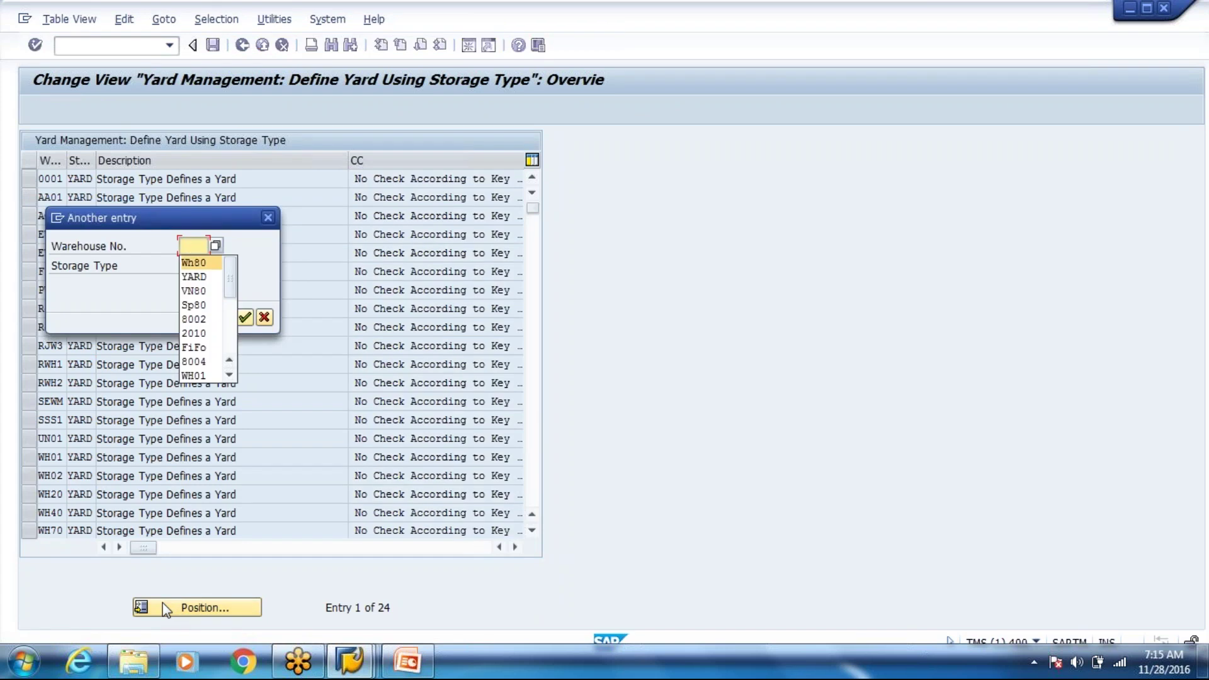
key(Return)
key(Return)
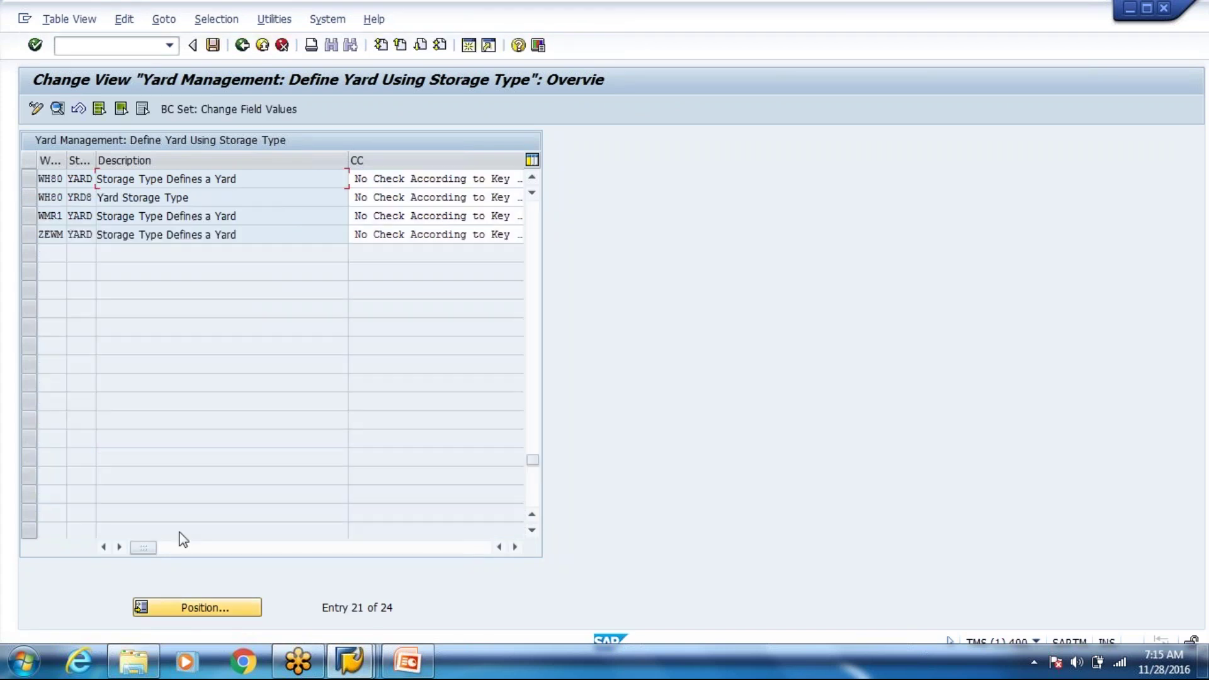
- View the details of warehouse WH80's yard storage type YRD8 and return to the IMG
double_click(195, 198)
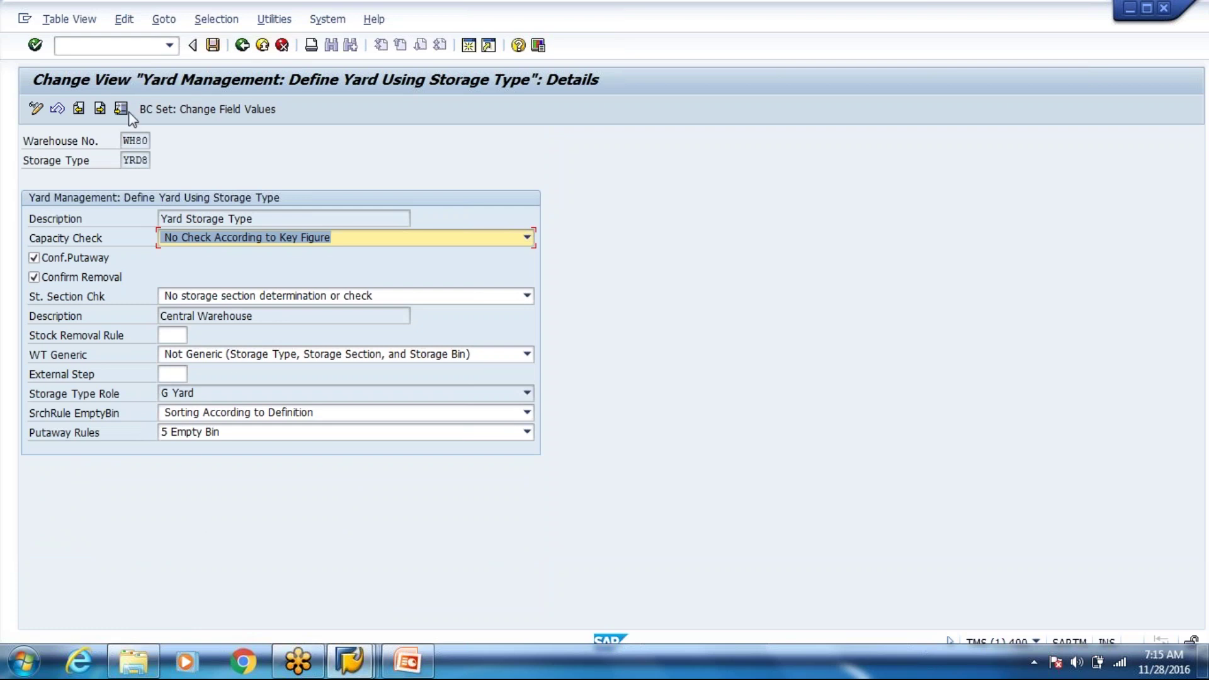
click(242, 45)
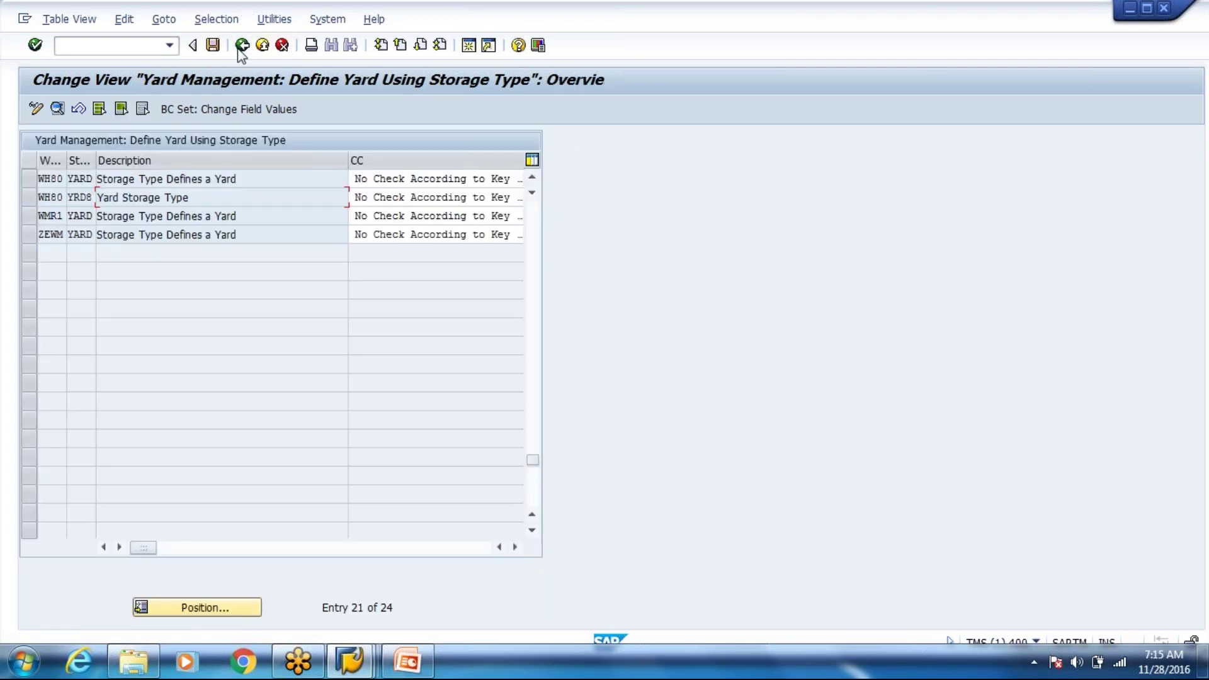
click(241, 50)
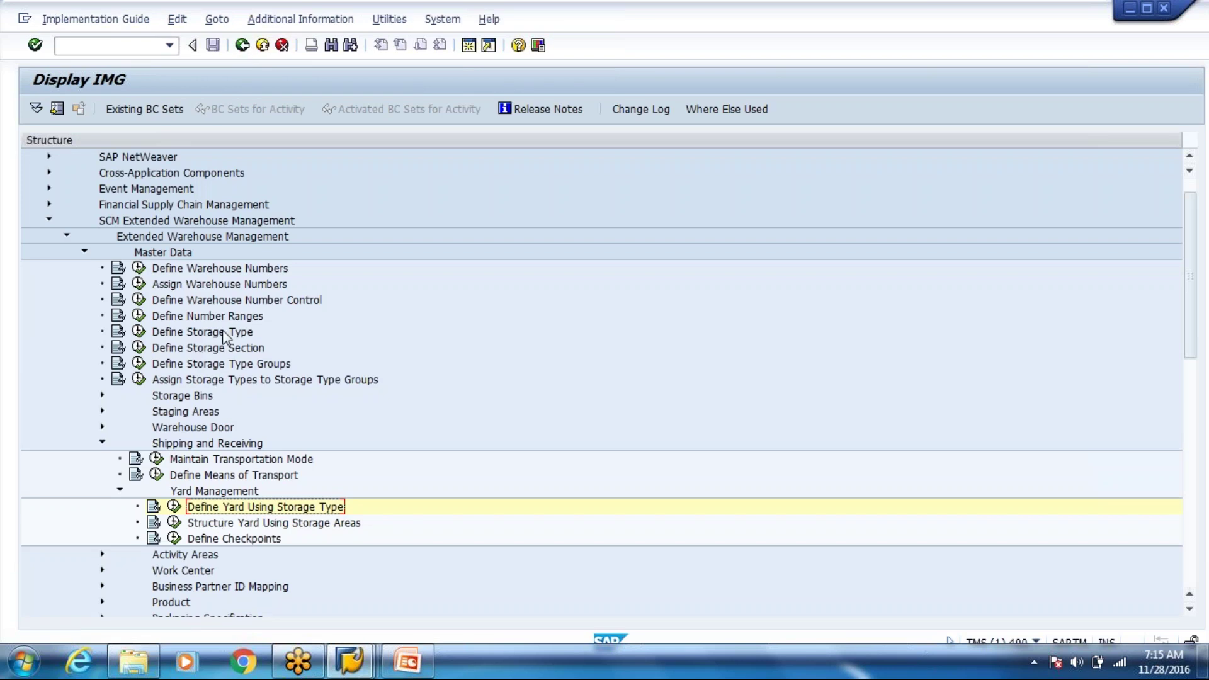
click(197, 336)
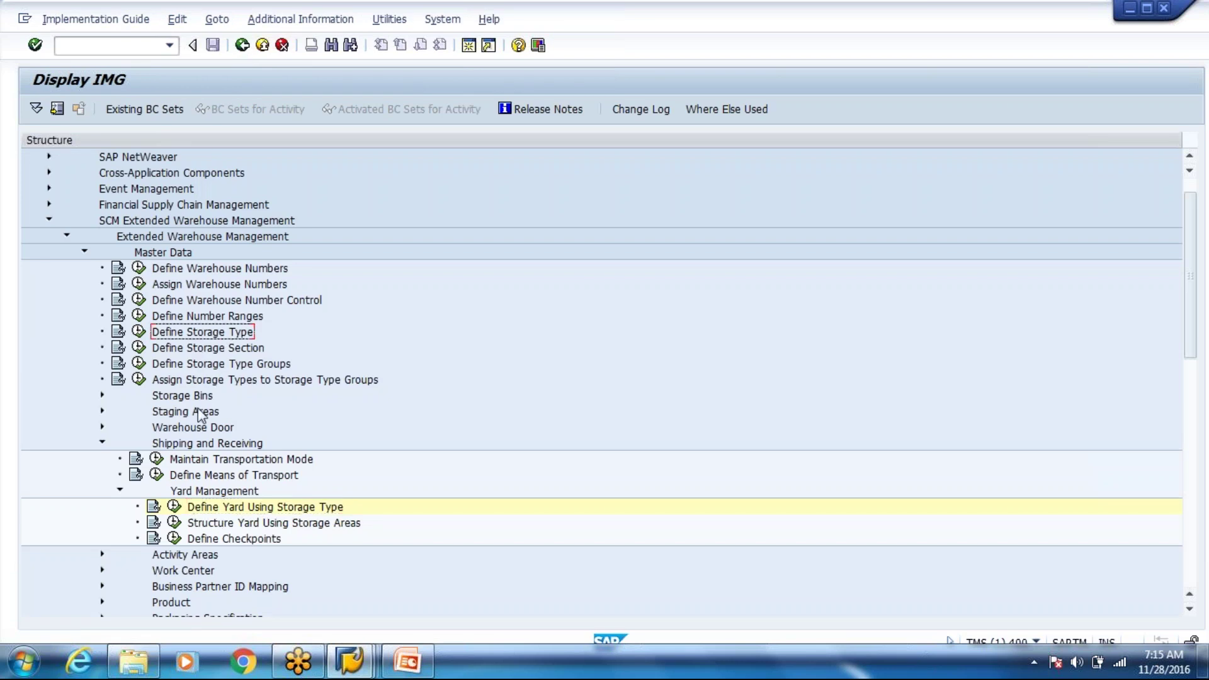
- Open Structure Yard Using Storage Areas, position the list at warehouse WH80 to review its yard sections, and return to the IMG
click(173, 522)
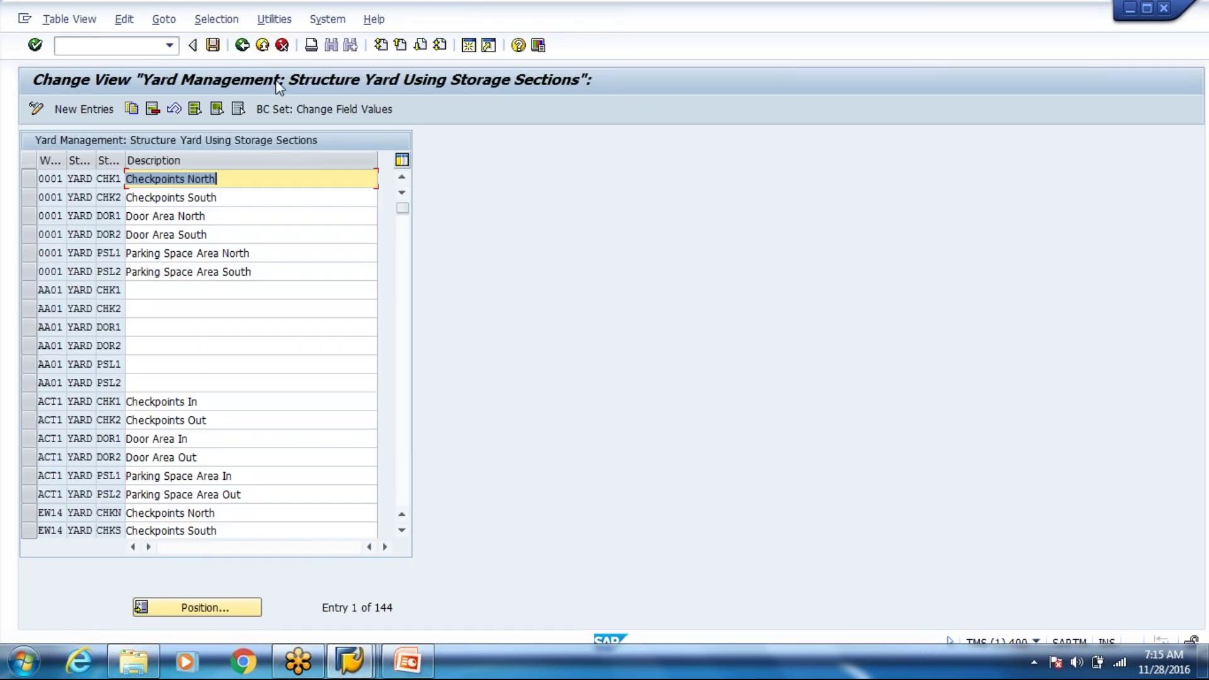
click(156, 607)
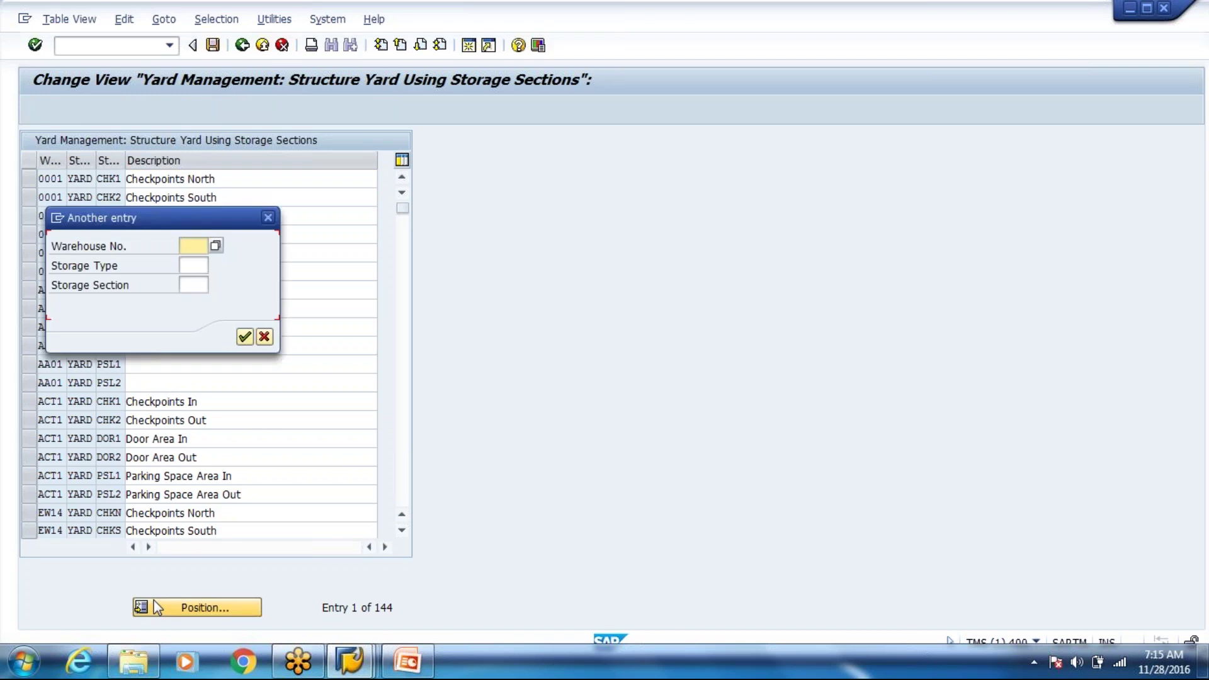
text(Wh80)
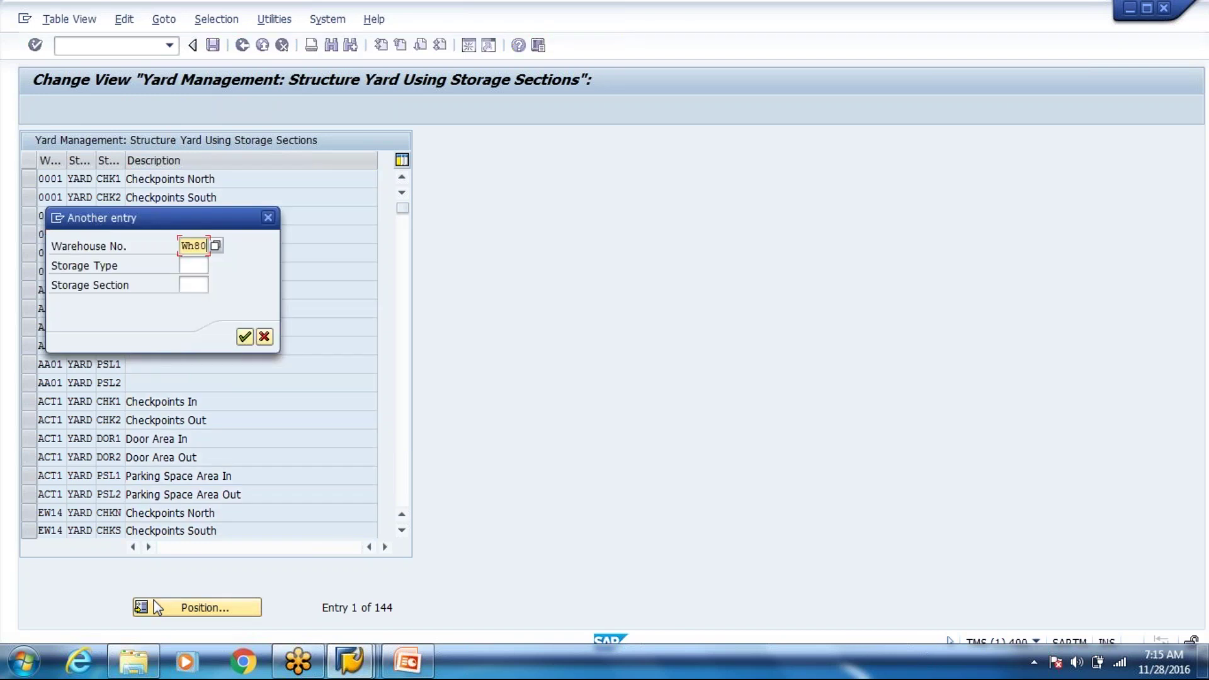
key(Tab)
key(Return)
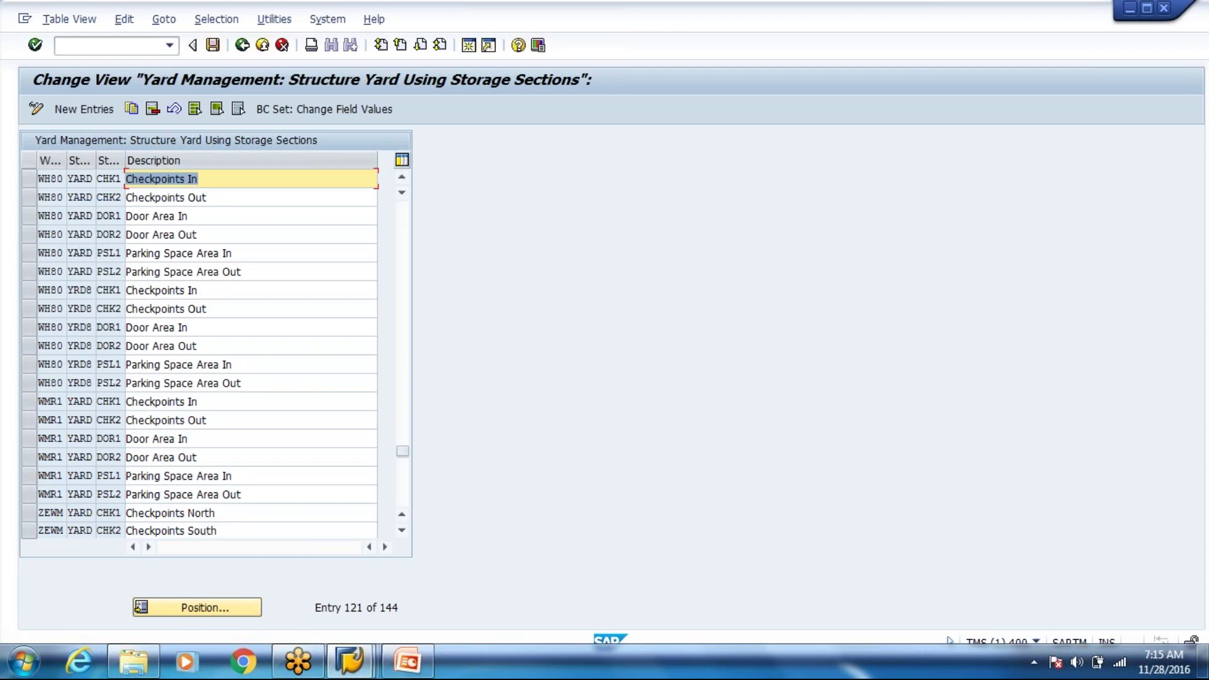
click(242, 45)
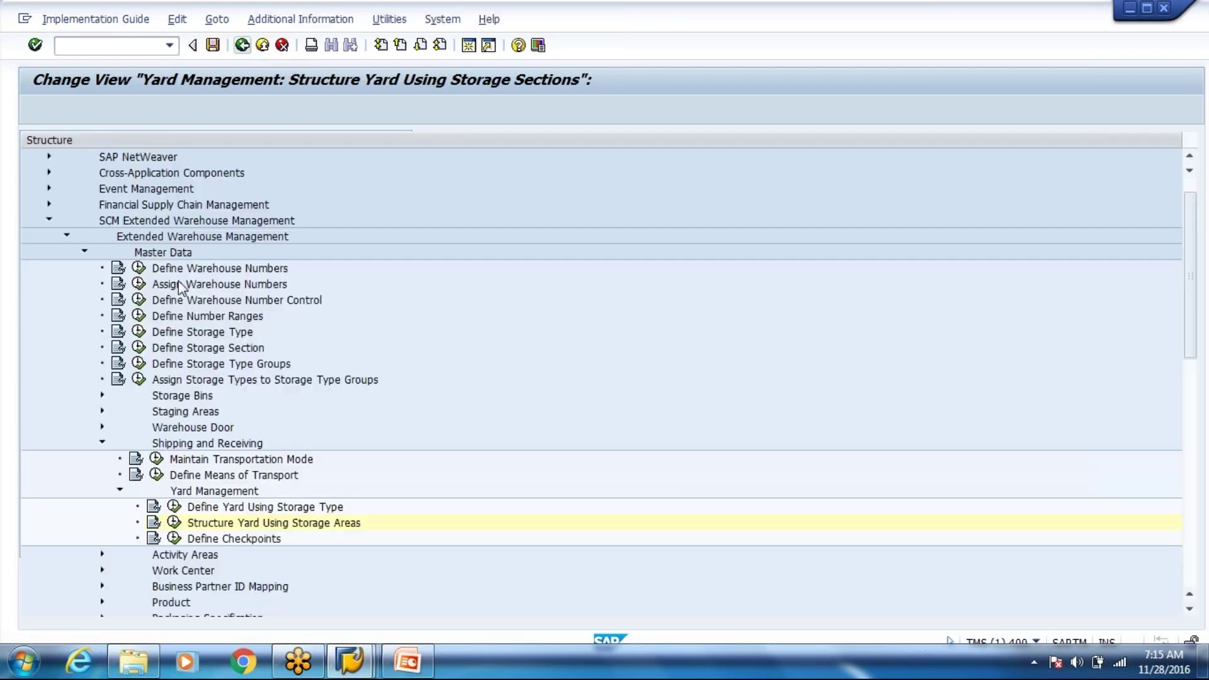
- Open Define Checkpoints and select the CHKN and CHKS entries of warehouse WH80
click(173, 539)
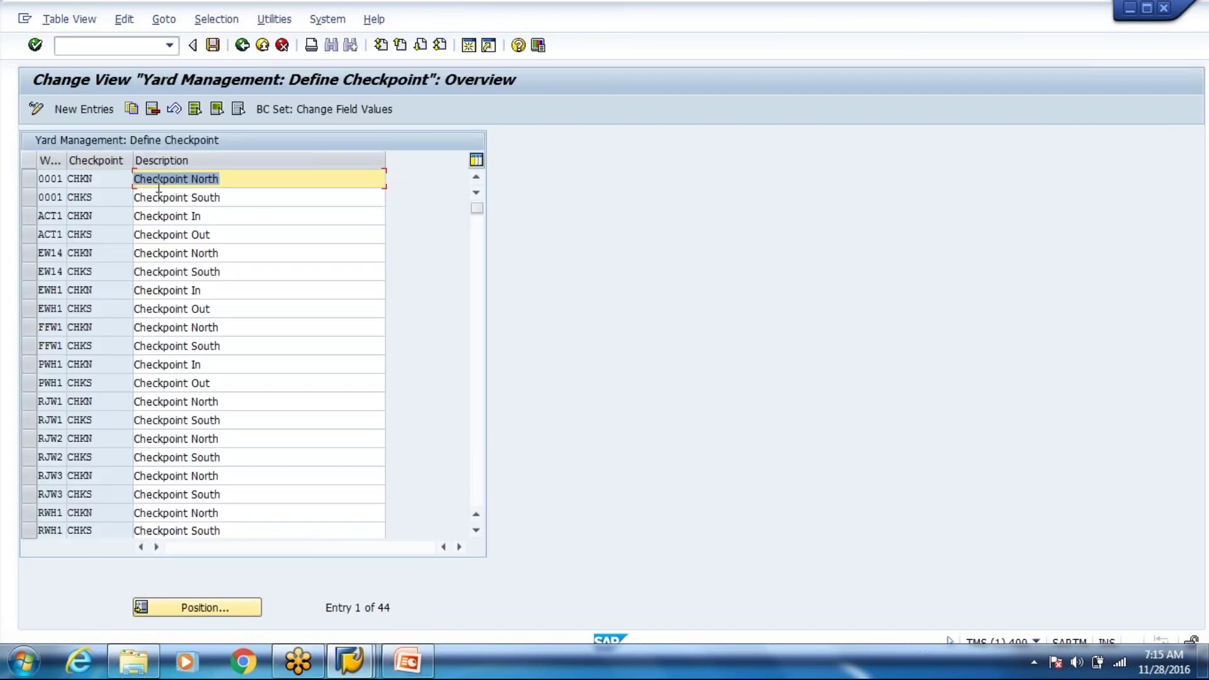
key(Page_Down)
key(Page_Down)
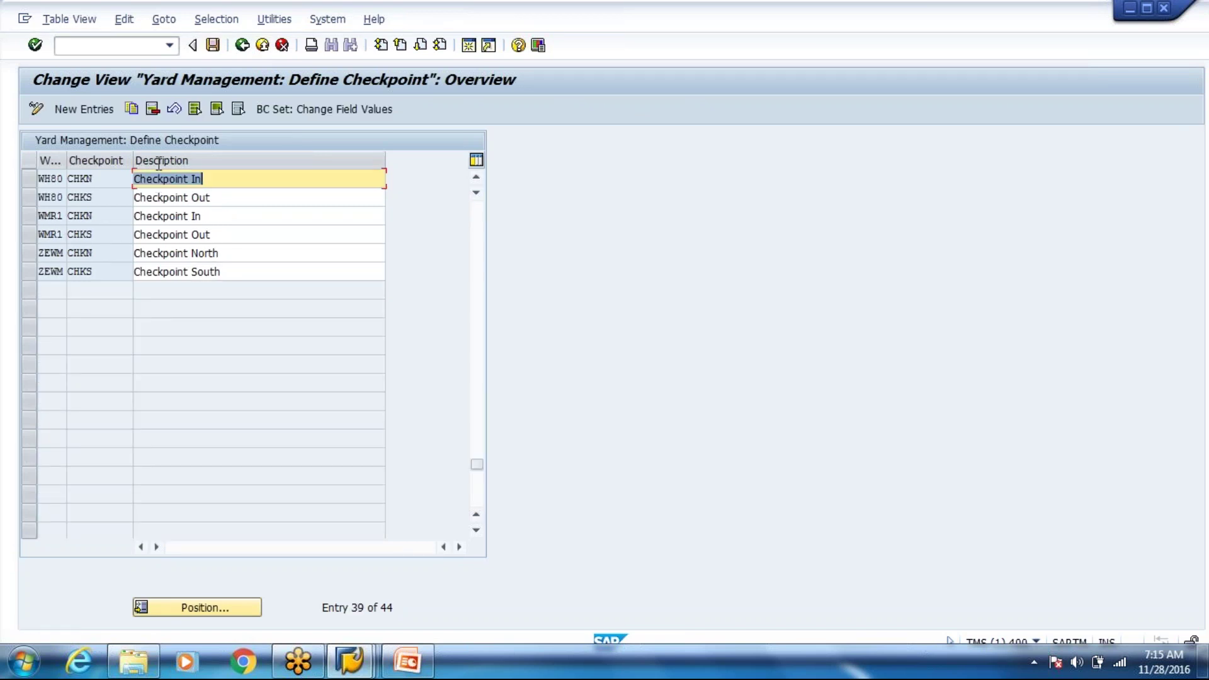
click(99, 108)
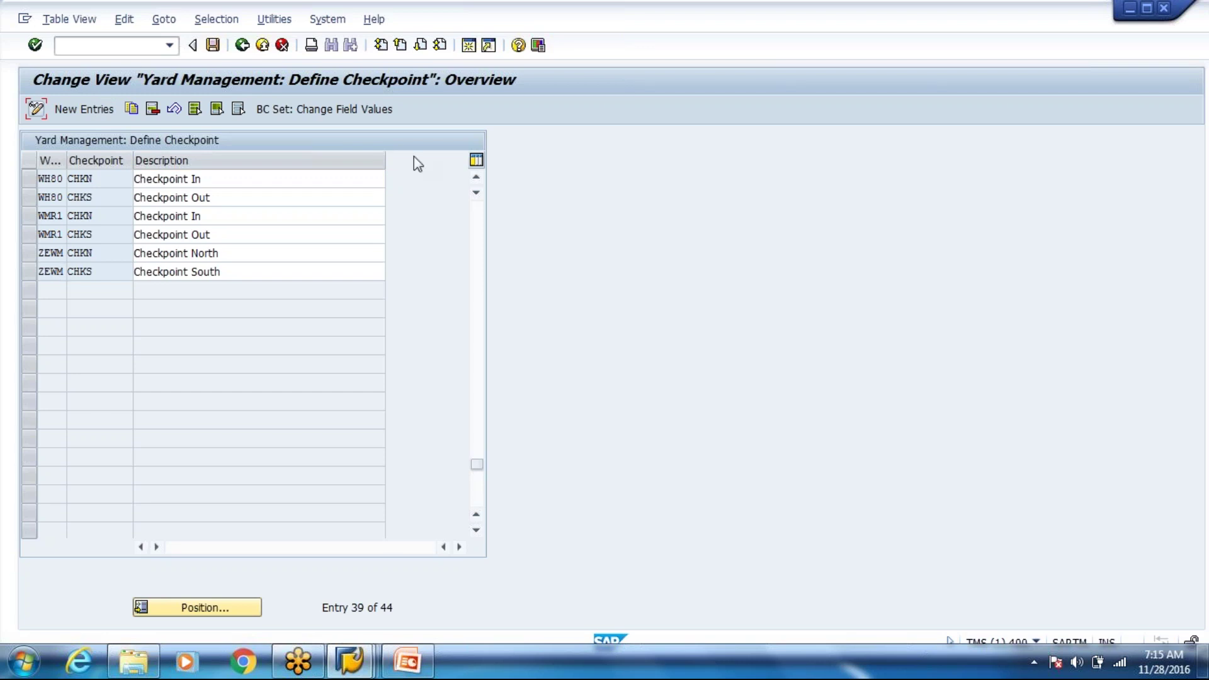
click(475, 177)
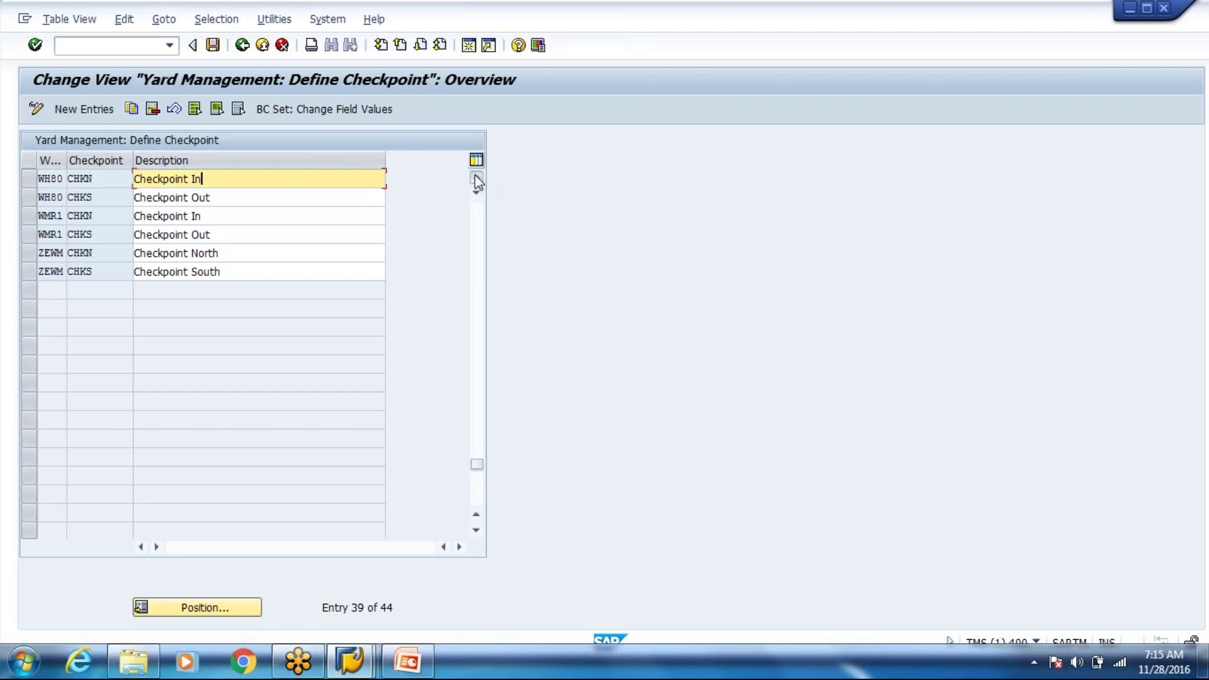
click(26, 199)
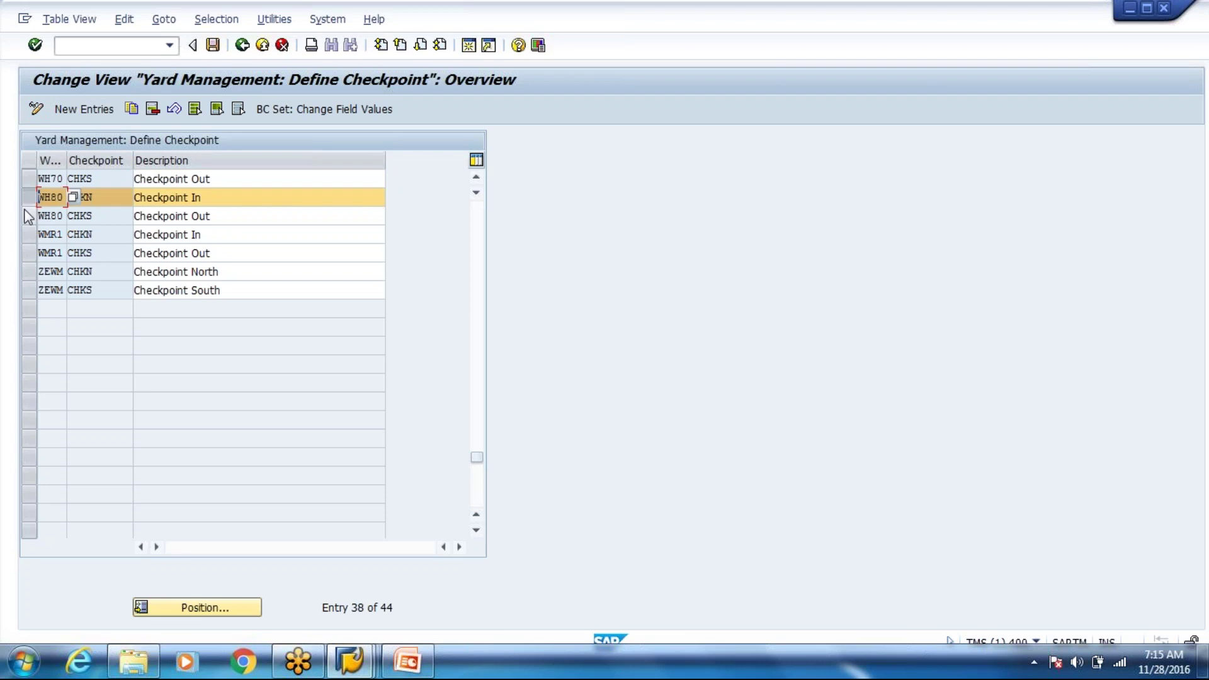
shift+click(28, 216)
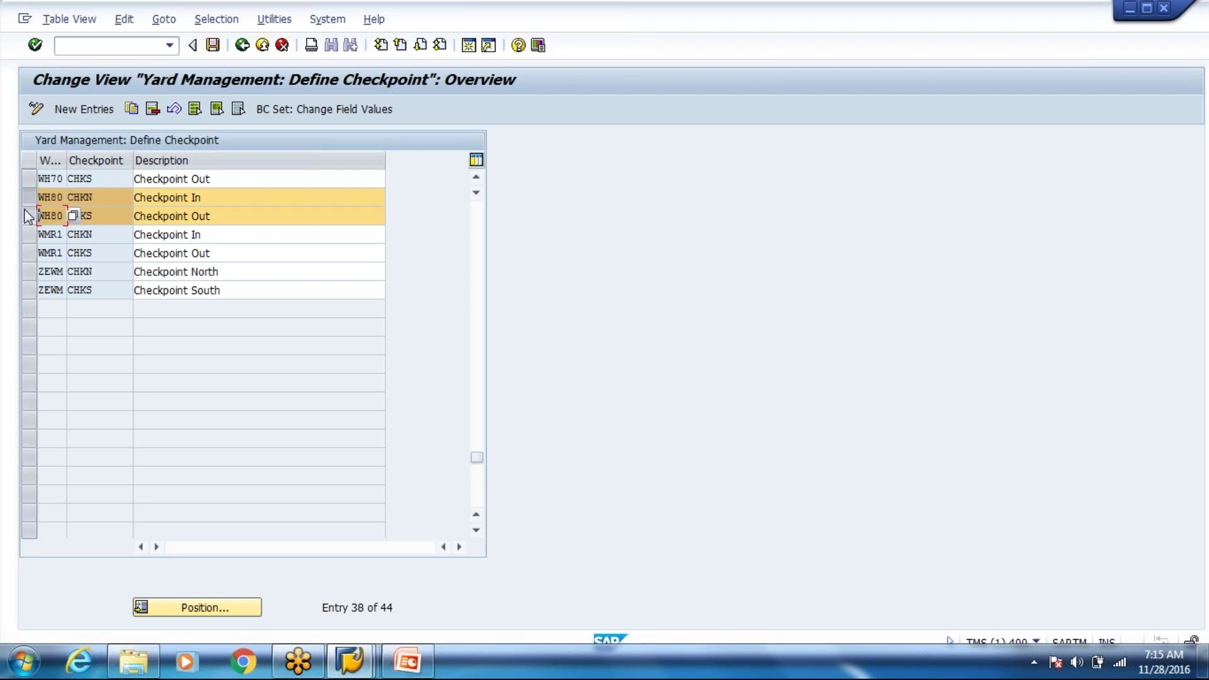
click(256, 200)
- Open a new session and expand Extended Warehouse Management, Master Data, Shipping and Receiving, Yard Management
click(469, 49)
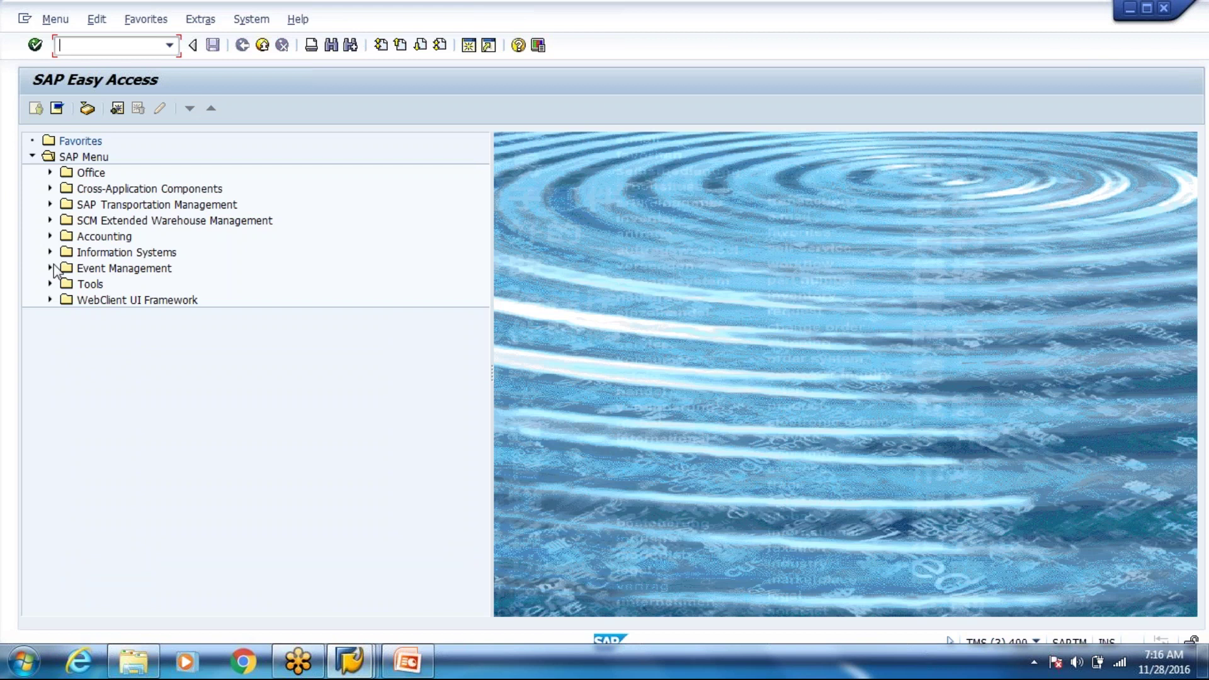
click(49, 221)
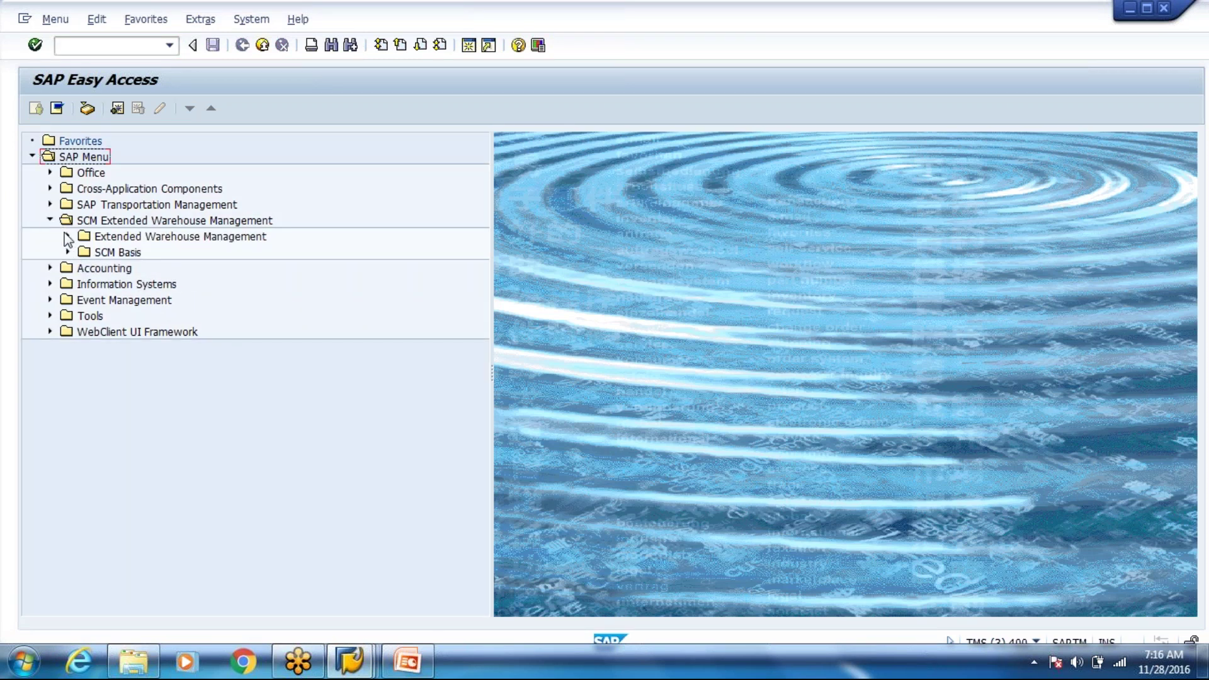
click(68, 236)
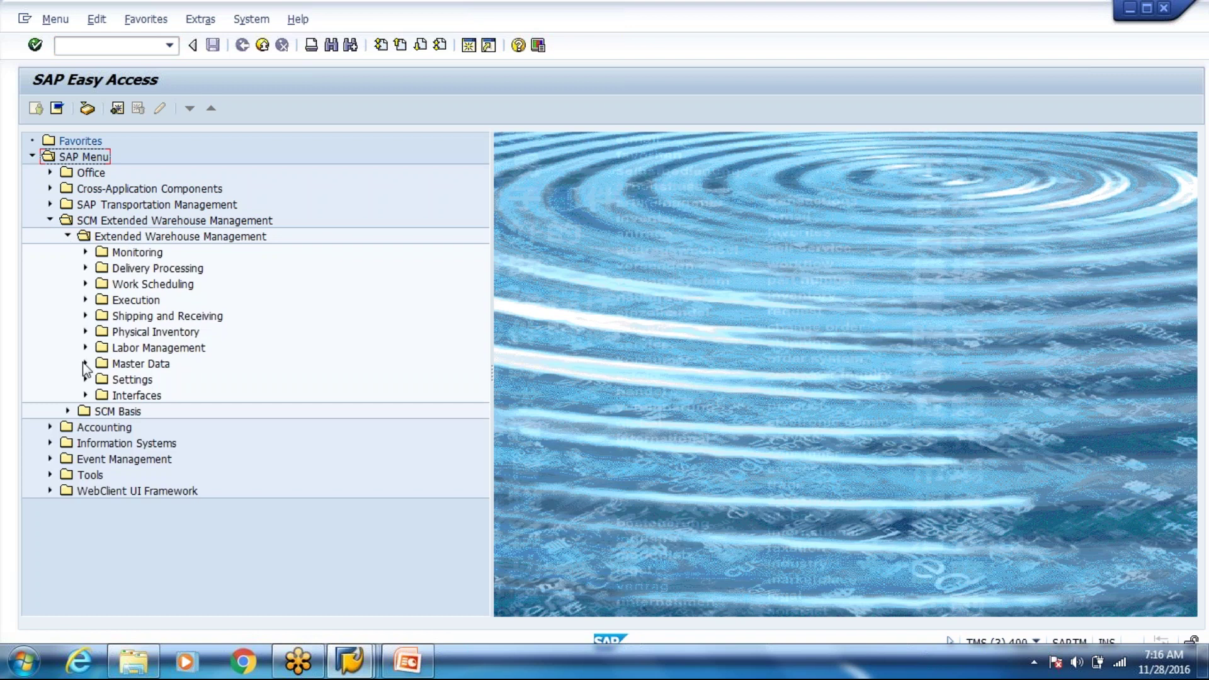
click(85, 364)
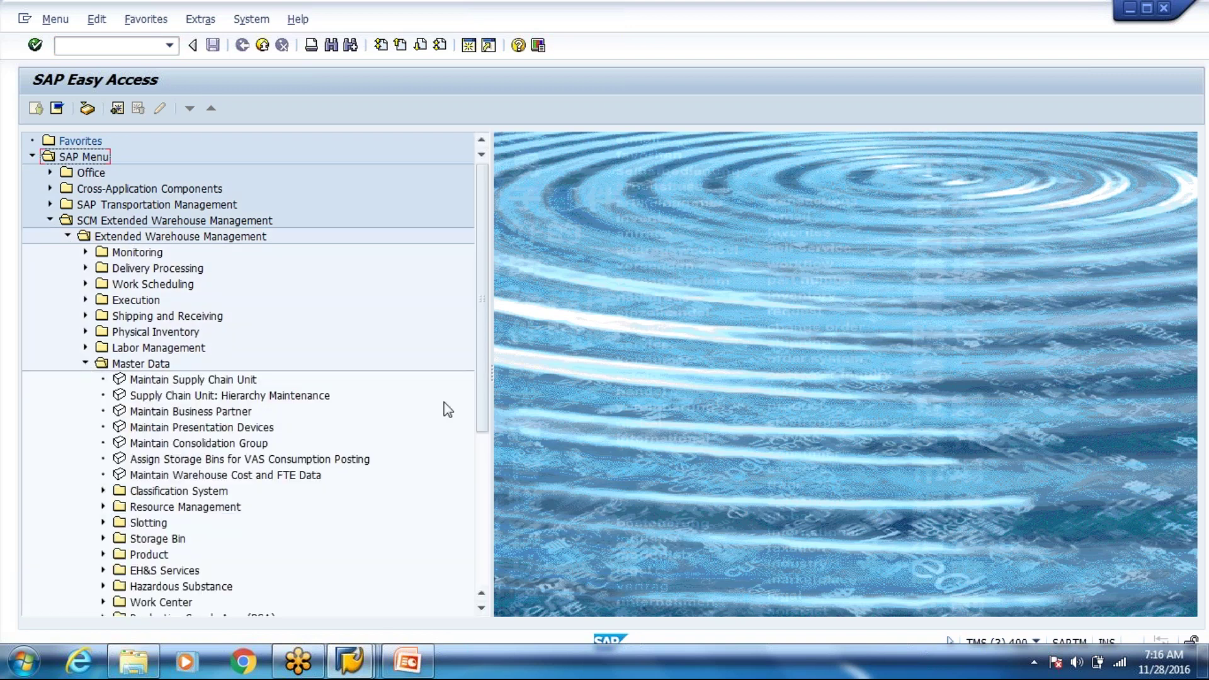
drag(486, 431, 470, 563)
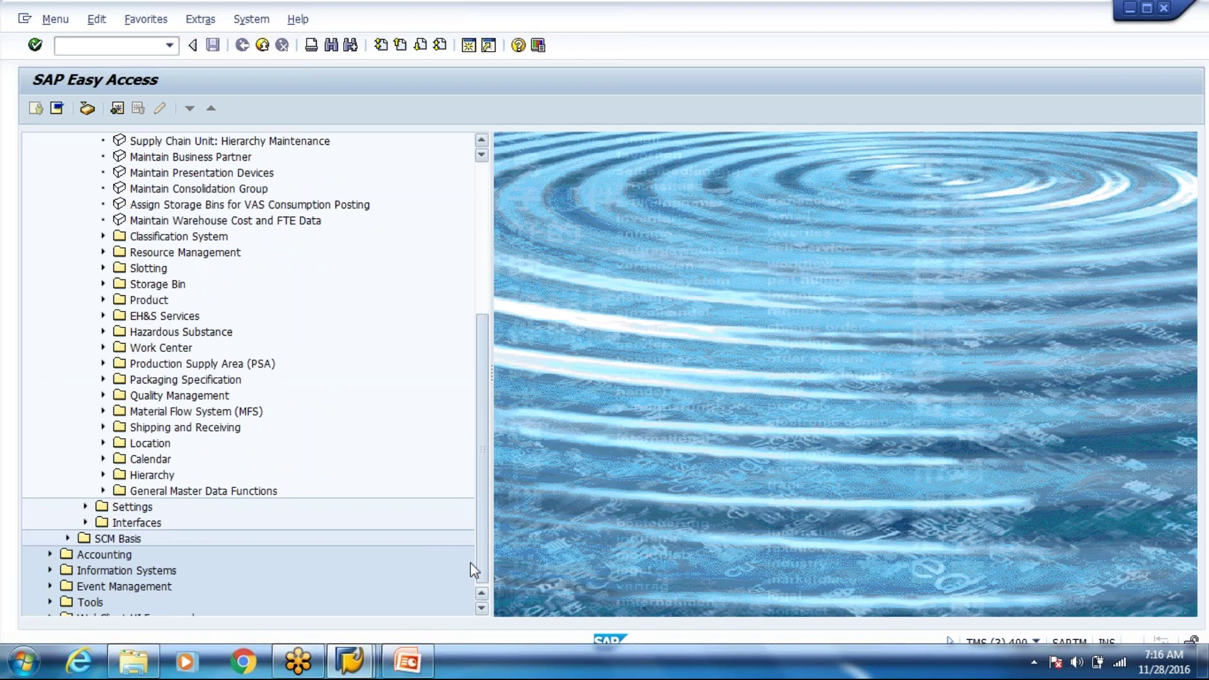
click(104, 428)
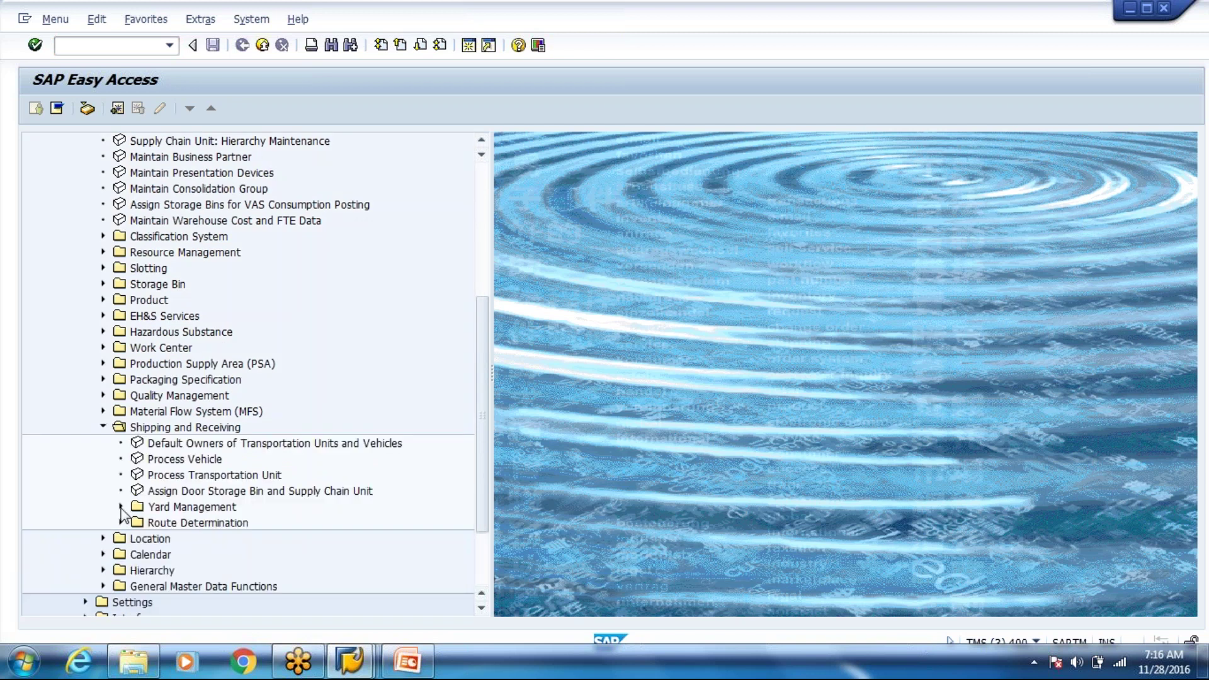
click(121, 507)
- Open the yard master data activity, enter the yard warehouse number as work area, and display the locked data
double_click(199, 556)
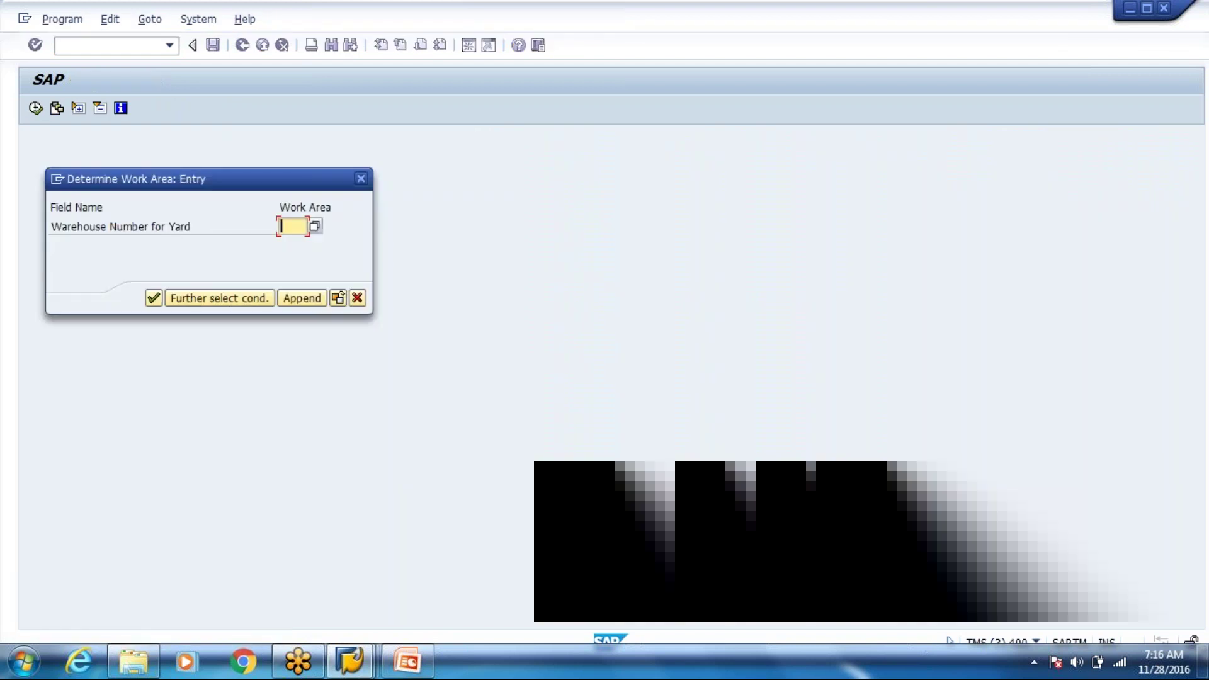
key(Down)
key(Return)
key(Return)
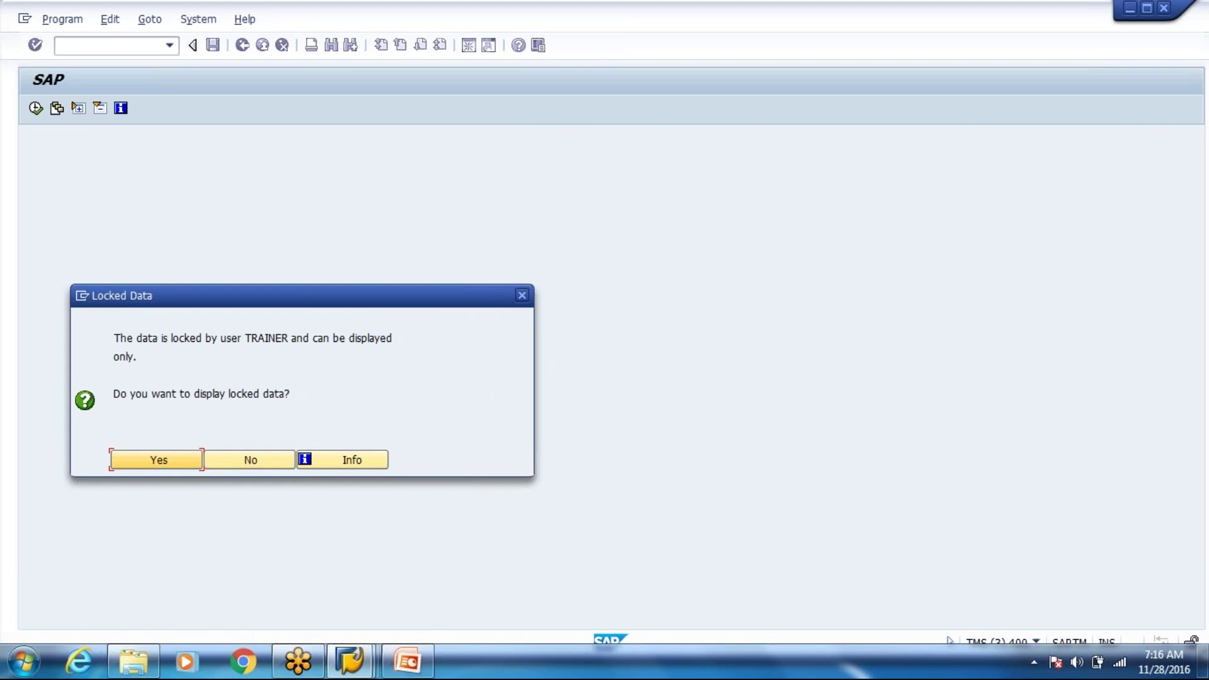
key(Return)
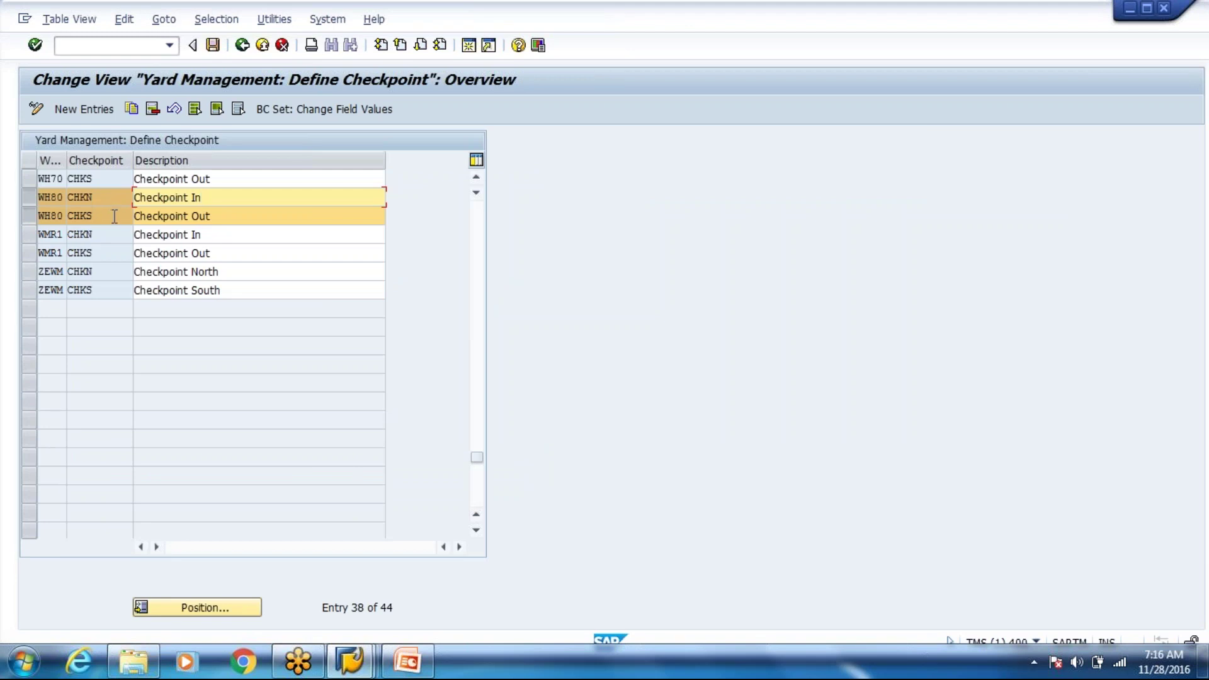
- In the Define Checkpoint session, copy the selected WH80 checkpoints as CHKI for Checkpoint In and CHKO for Checkpoint Out
click(131, 111)
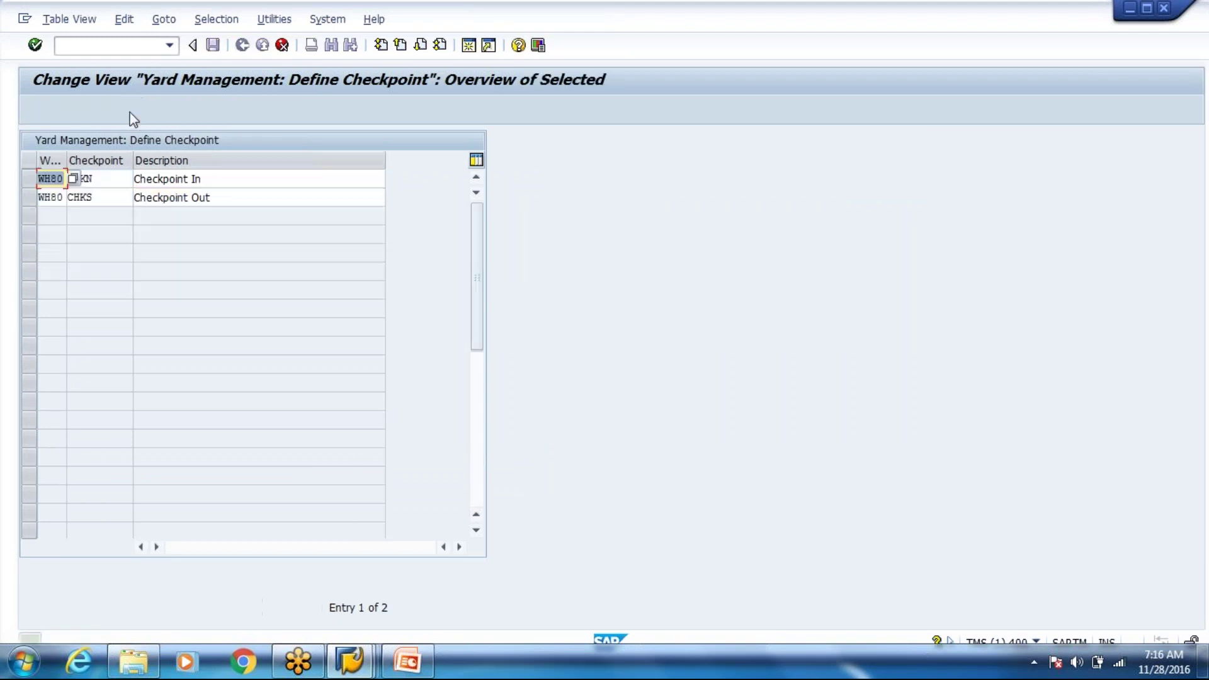
click(103, 181)
key(BackSpace)
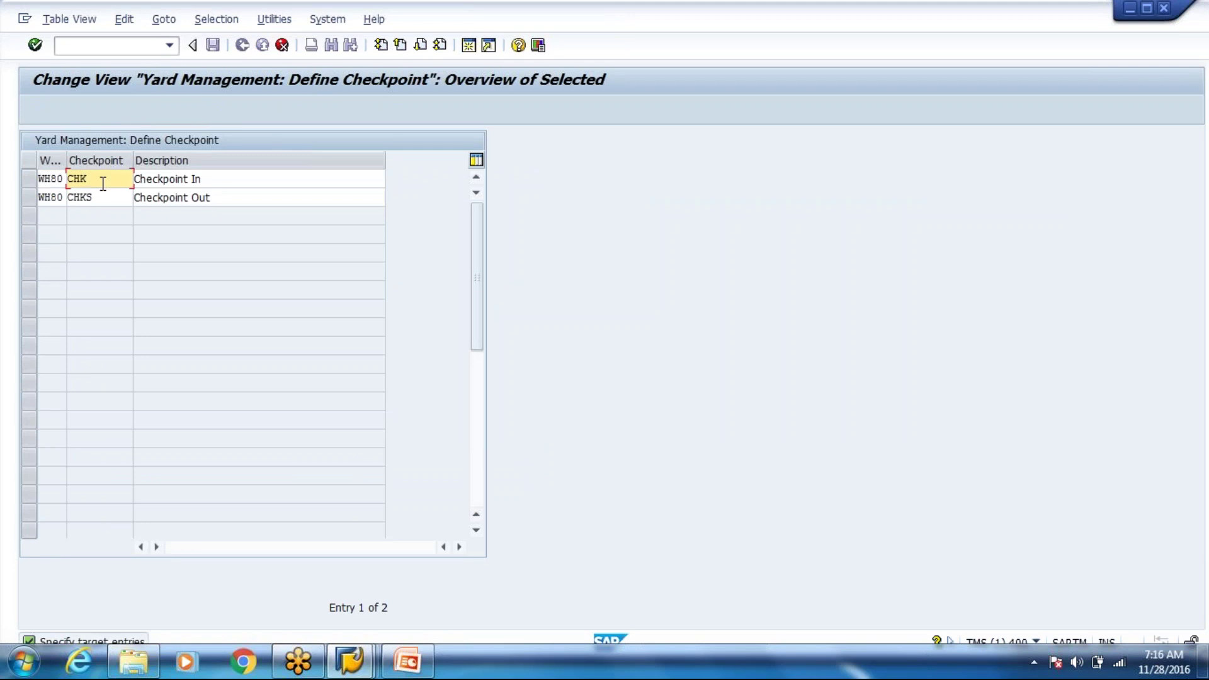
text(I)
key(Down)
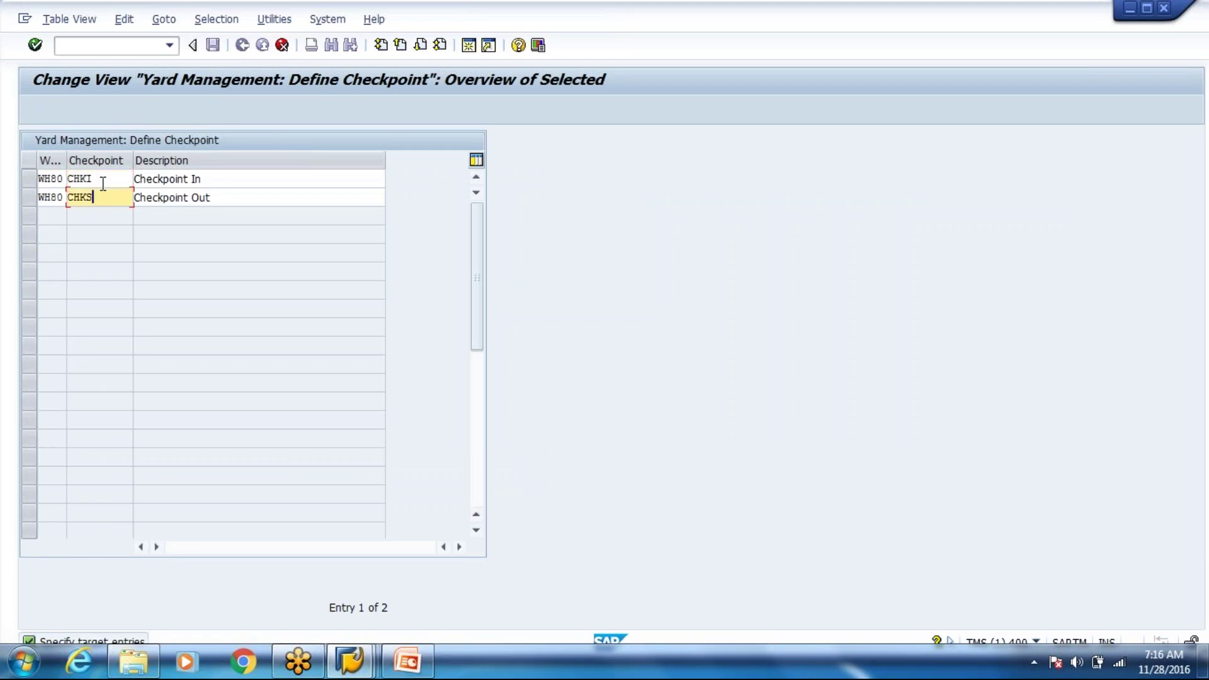
key(BackSpace)
text(O)
key(Return)
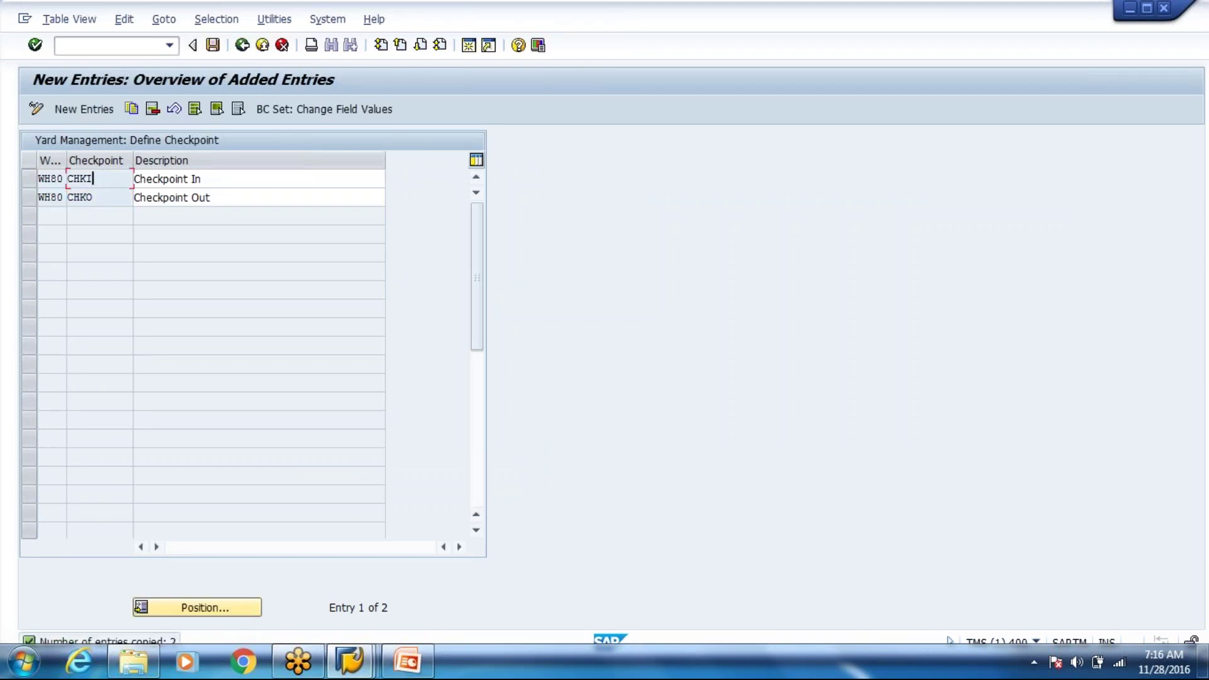
- Save the copied checkpoint entries to the customizing request and return to the checkpoint overview
key(ctrl+s)
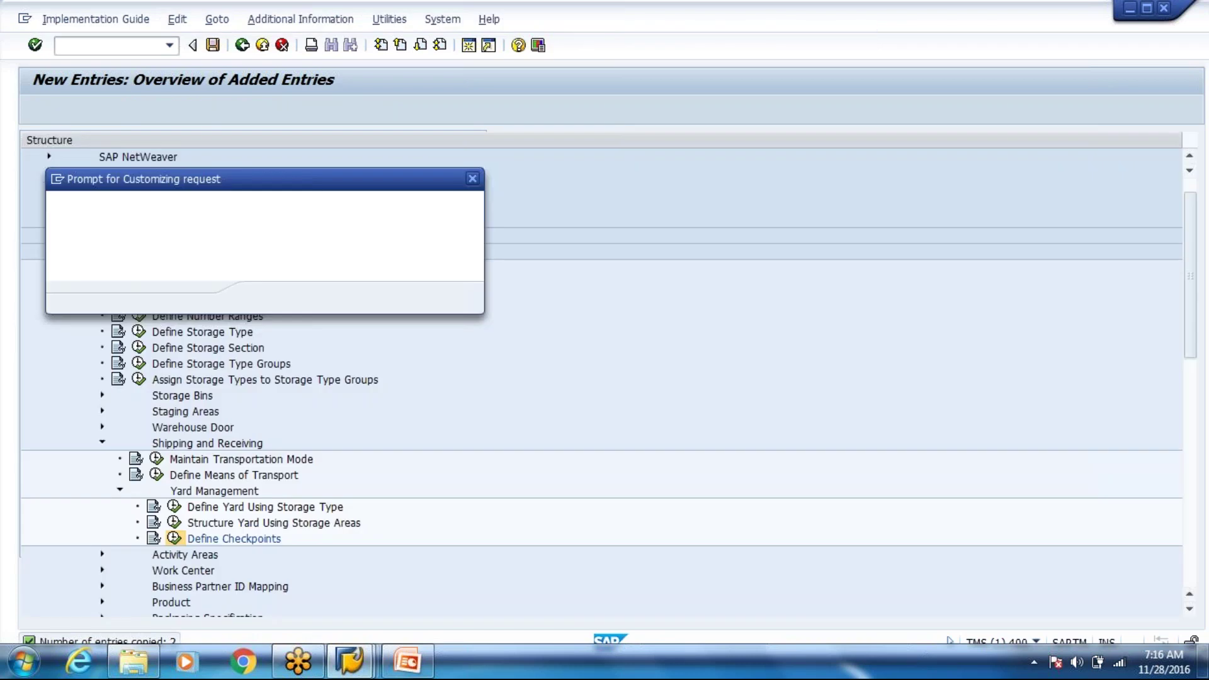
key(Return)
click(242, 45)
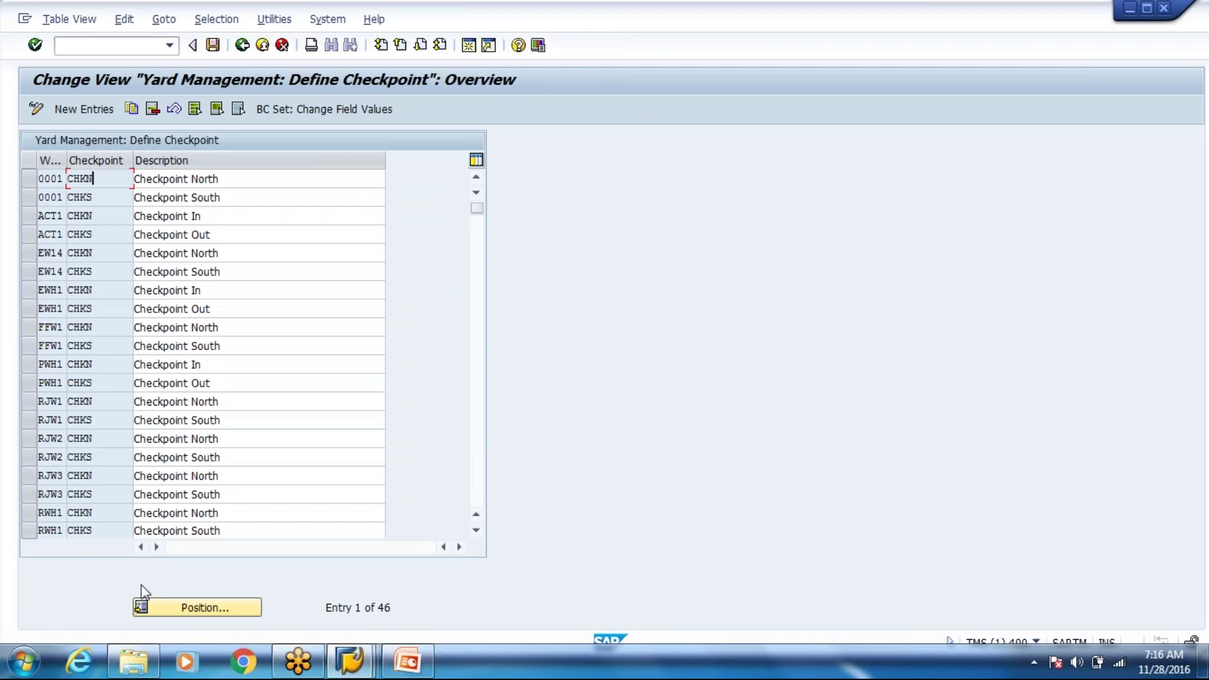
- Find the WH80 entries in the checkpoint overview, delete checkpoints CHKN and CHKS for WH80, and save
click(159, 608)
text(WH80)
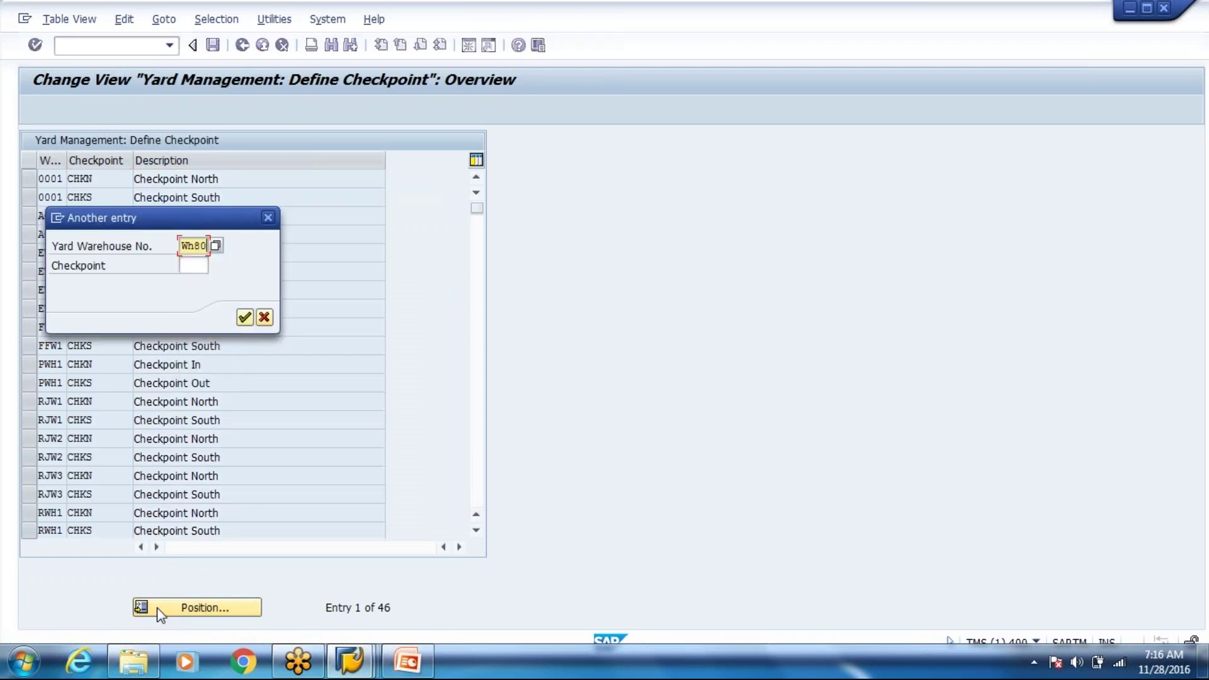
key(Return)
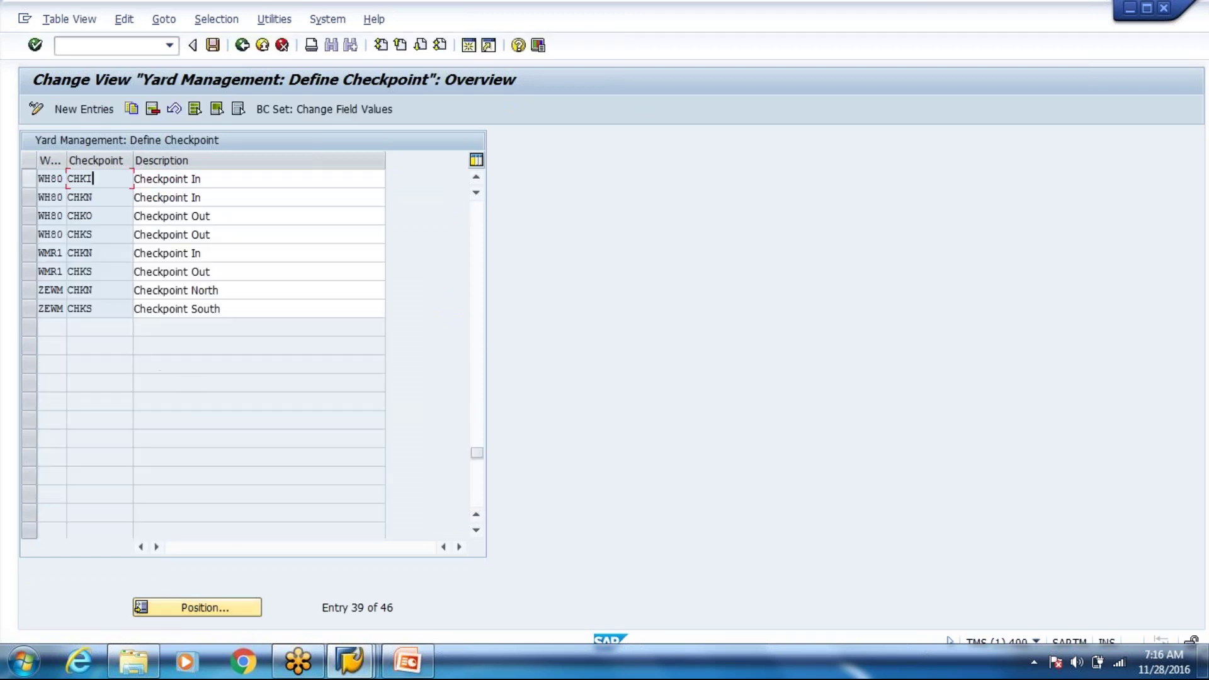
click(29, 180)
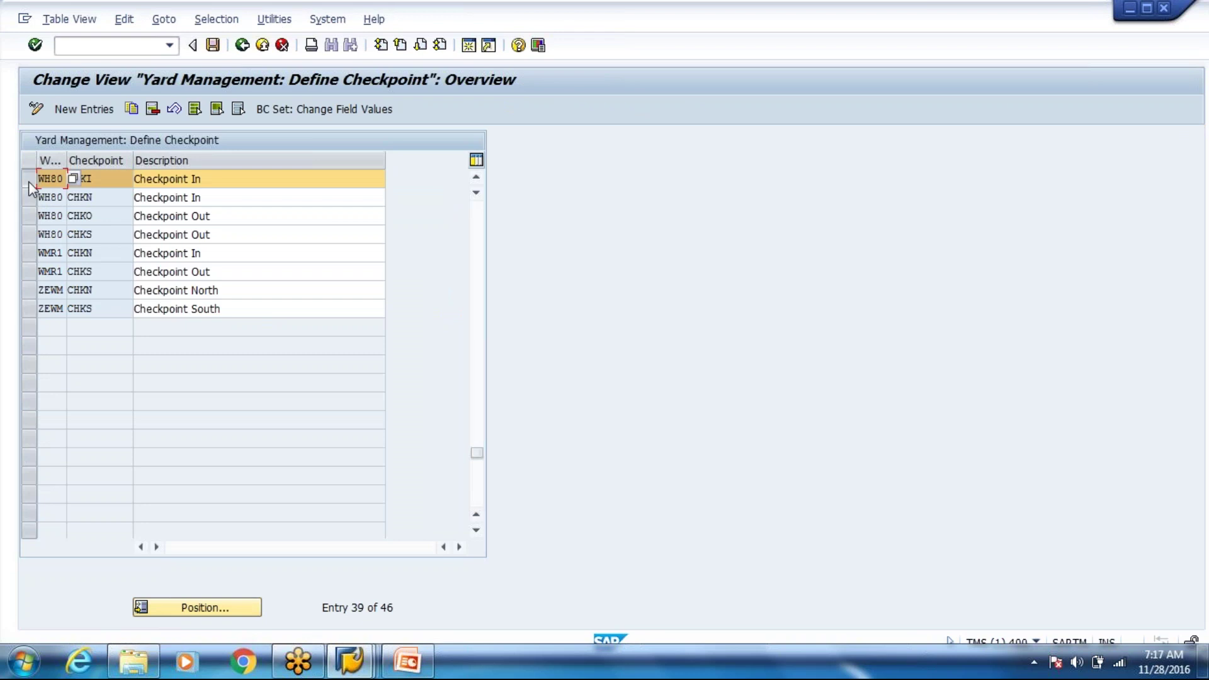
click(28, 193)
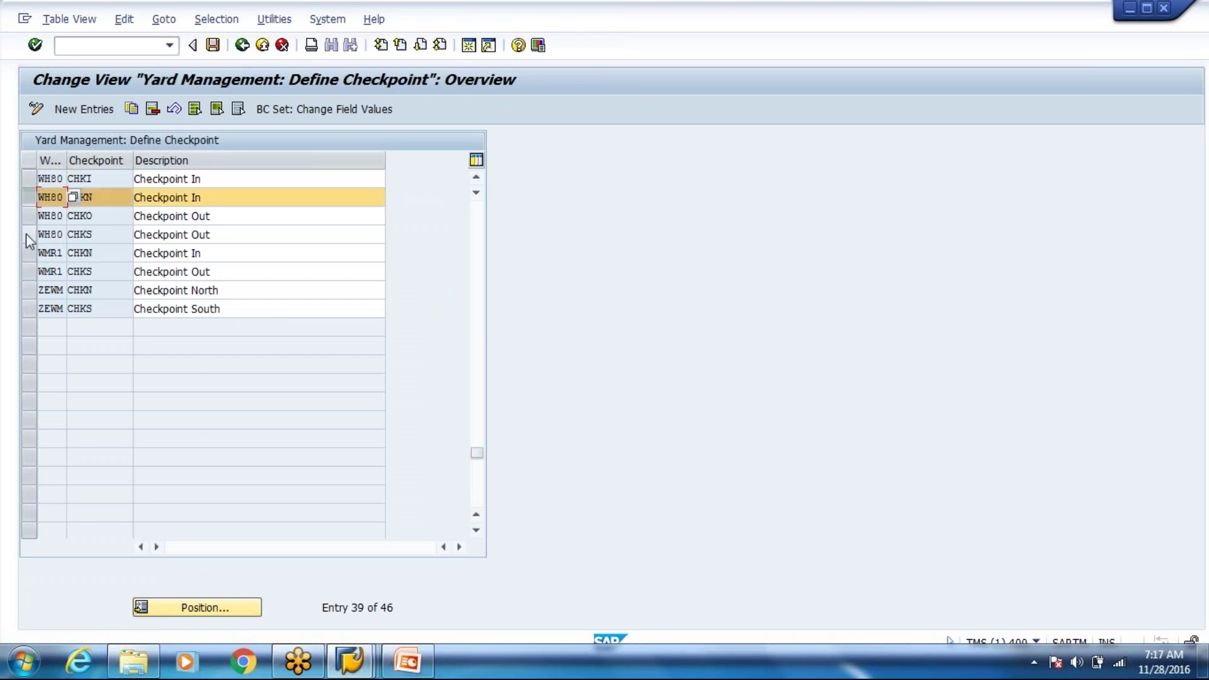
click(29, 234)
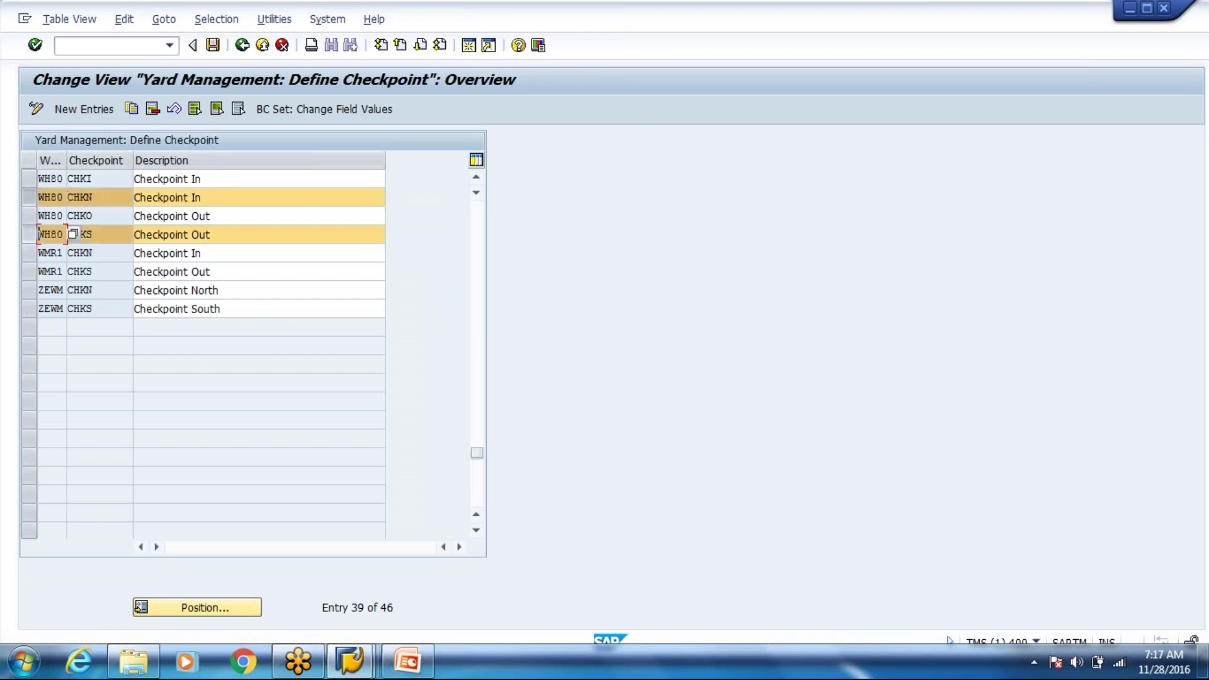
click(153, 109)
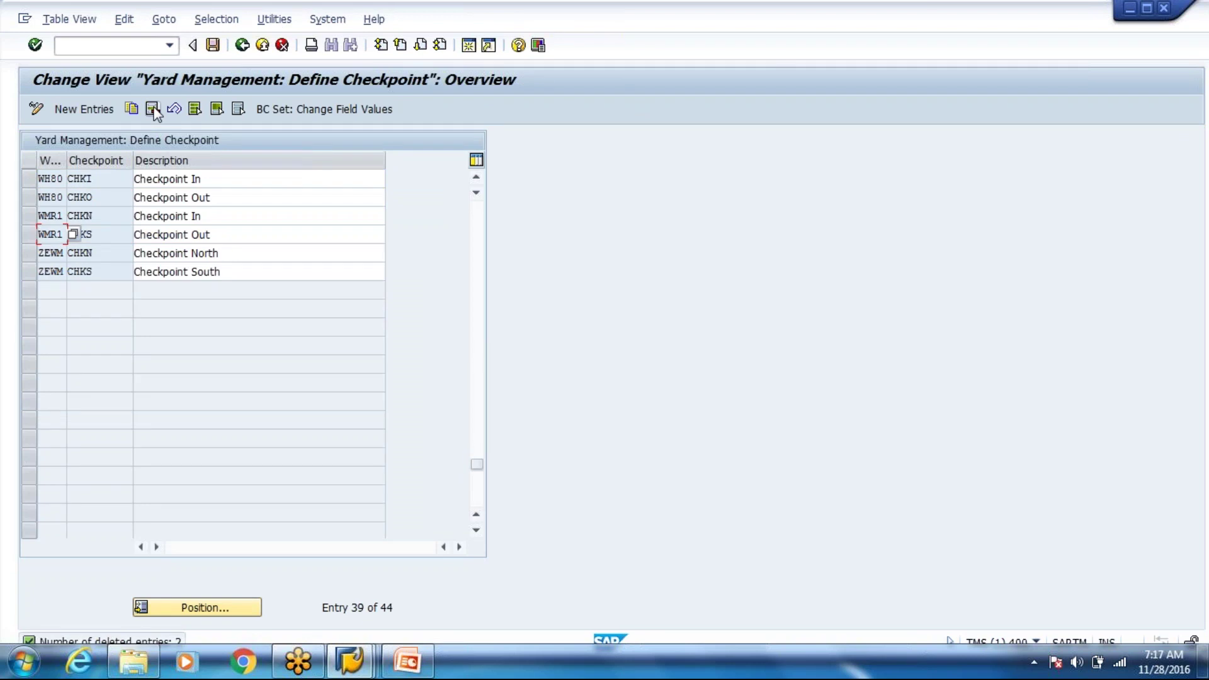
key(ctrl+s)
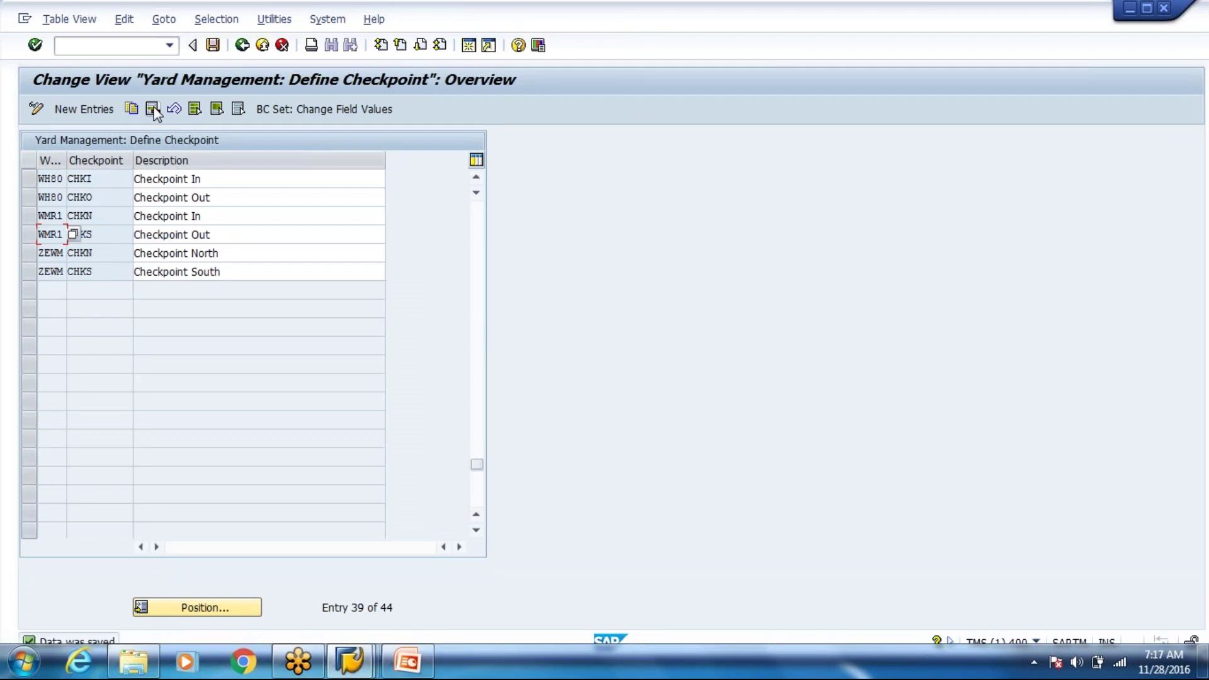
- Close the Define Checkpoint activity to release its lock and reopen Assign Checkpoint to Yard Bin and SCU for editing
key(F3)
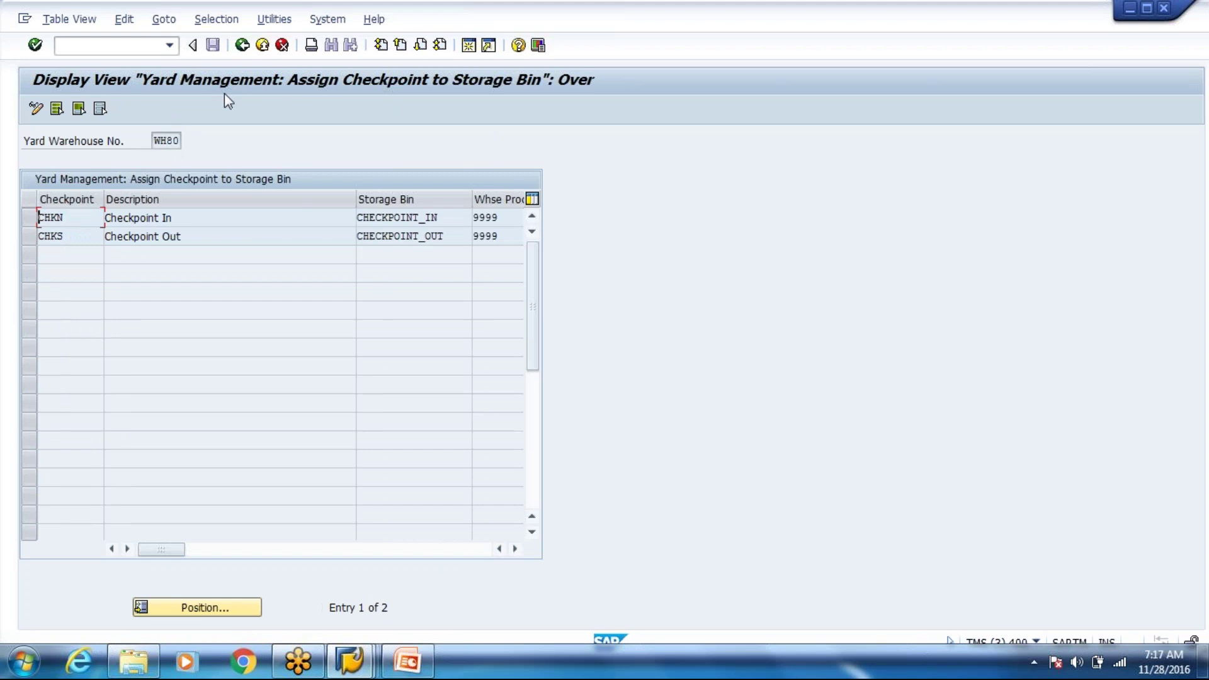
click(243, 47)
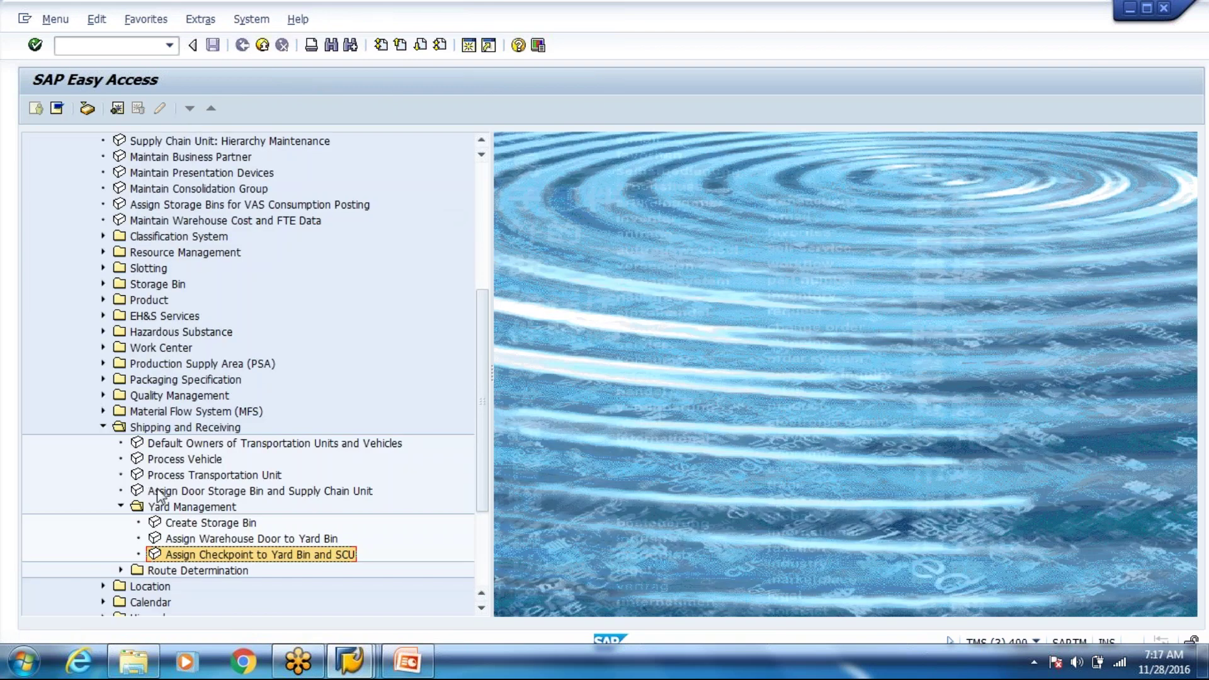
double_click(200, 554)
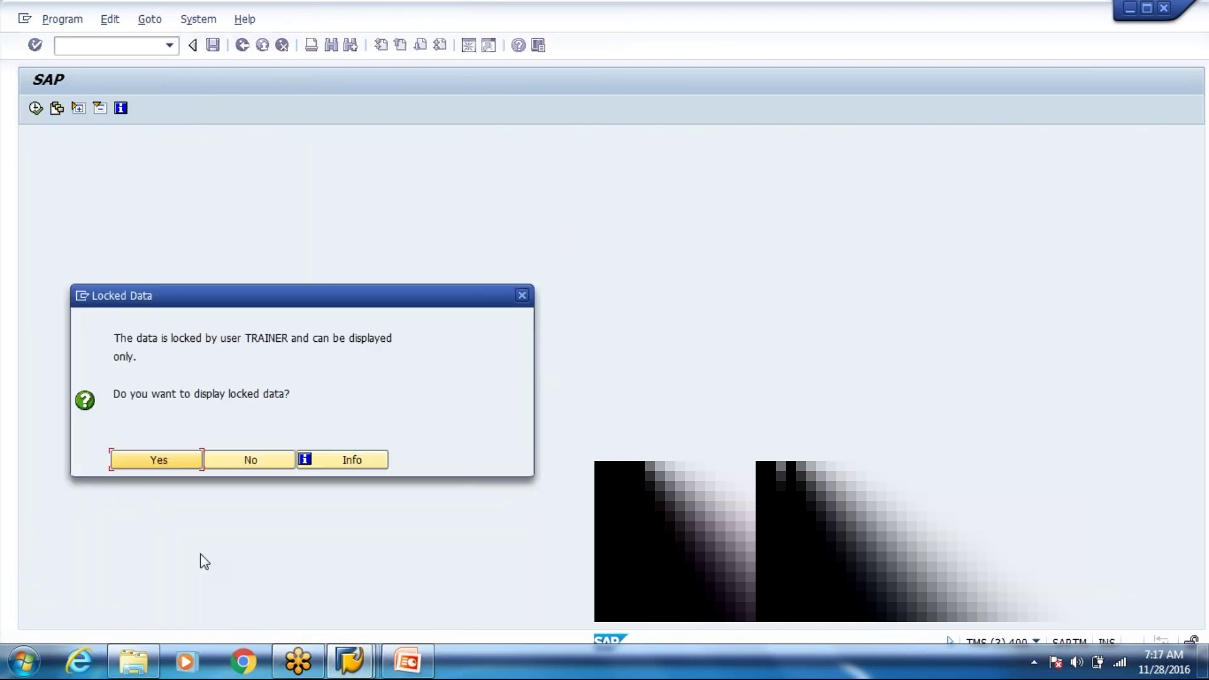
key(Return)
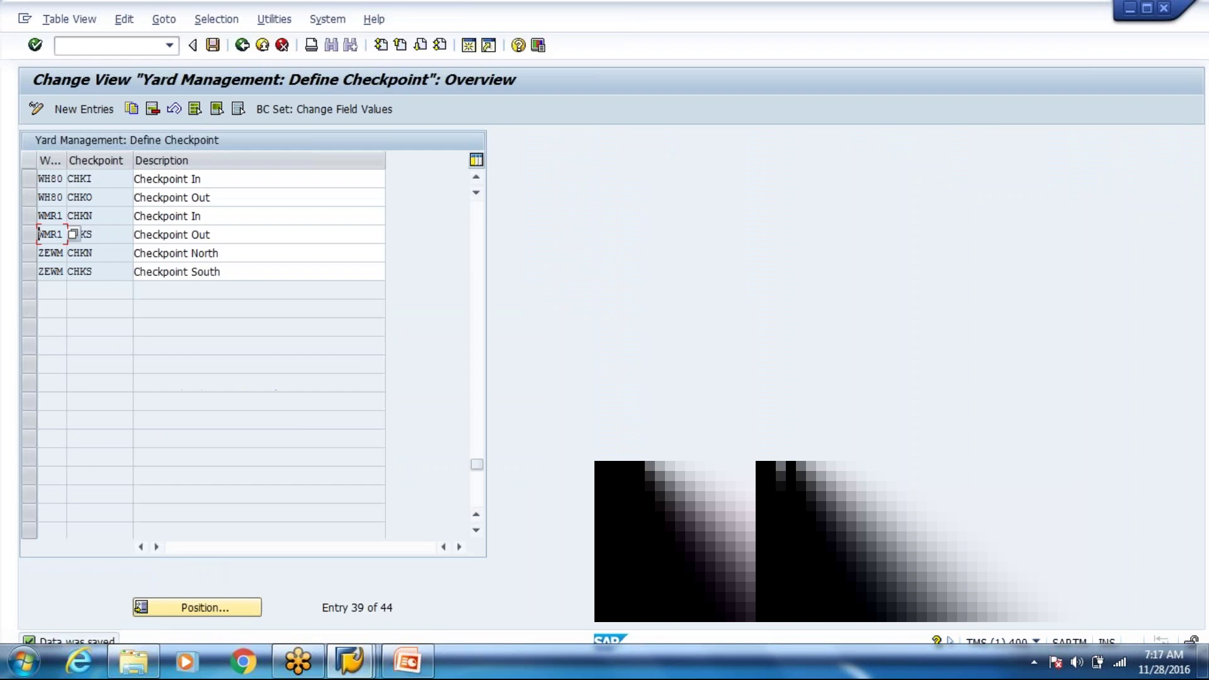
click(241, 45)
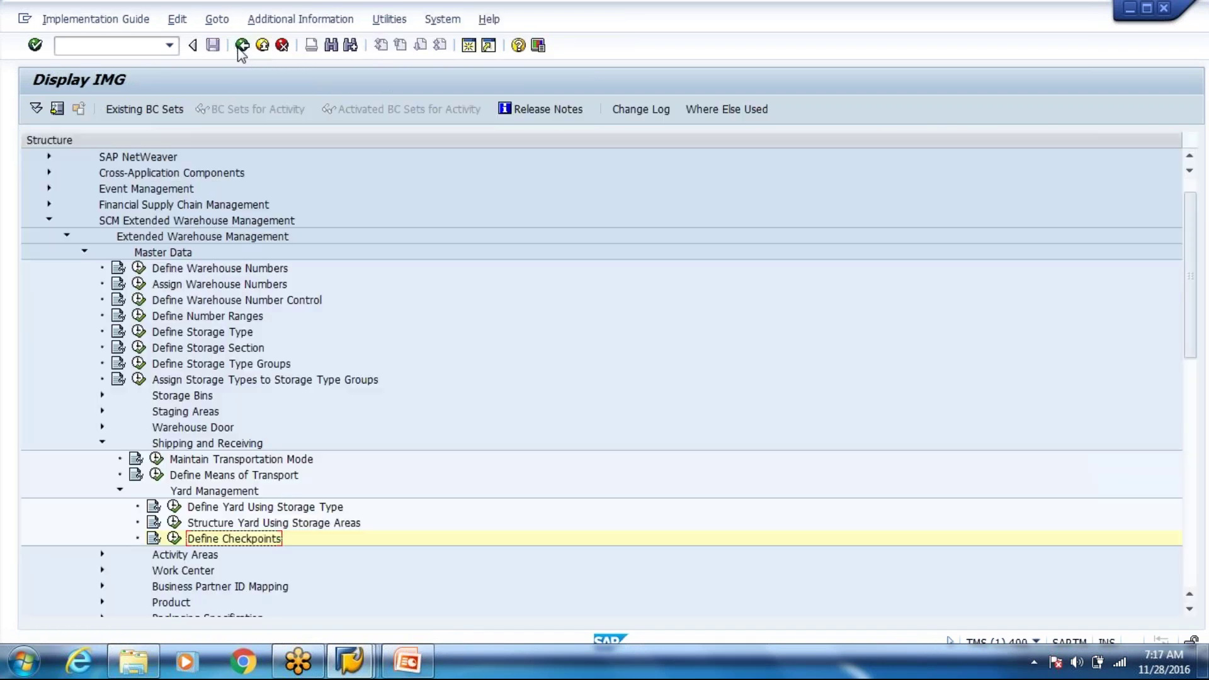
click(157, 538)
click(223, 457)
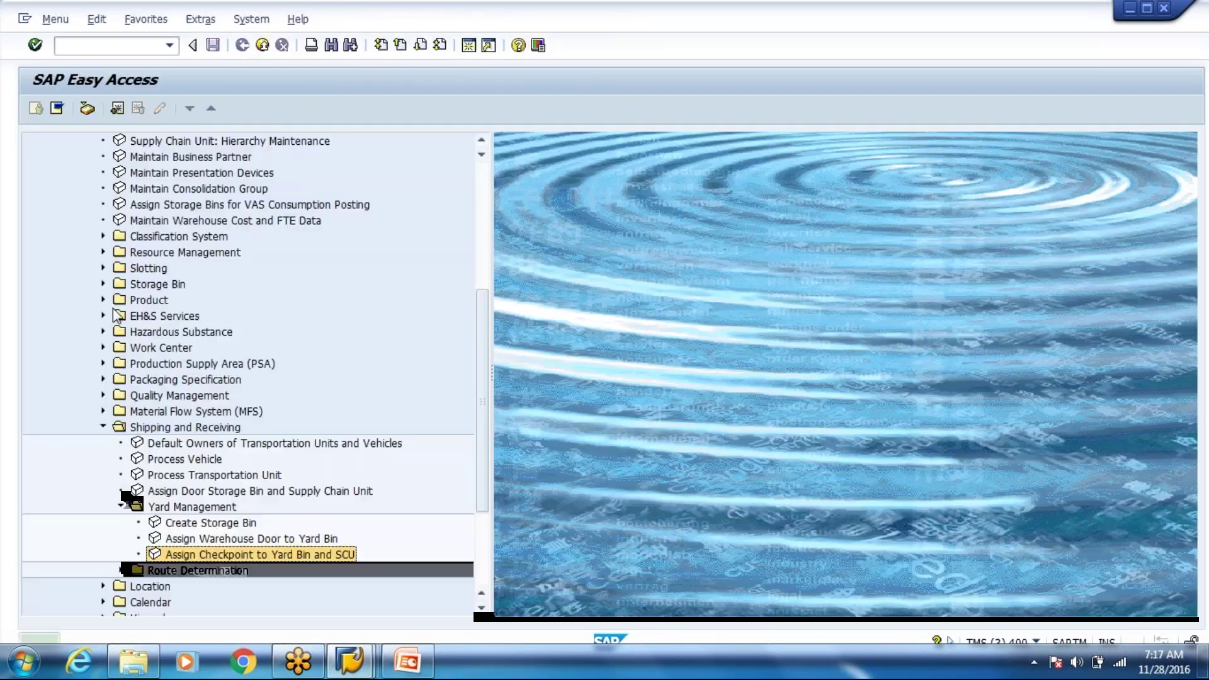
double_click(221, 555)
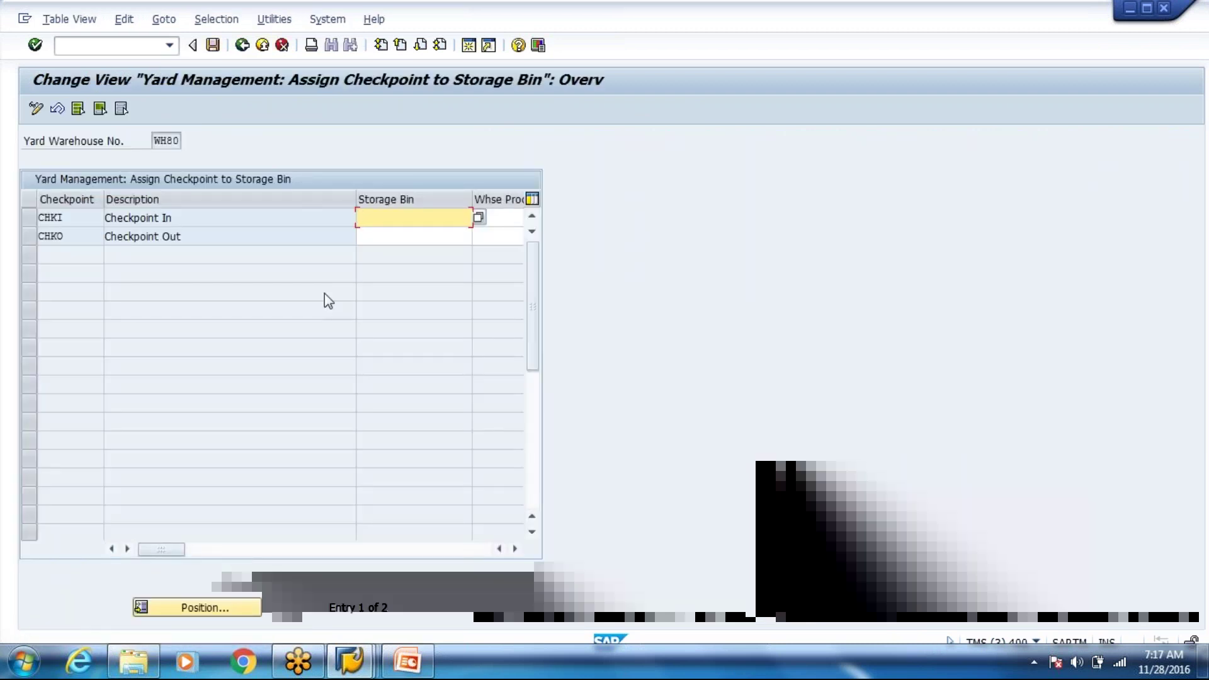
- Assign yard storage bin CHECKPOINT_IN to checkpoint CHKI from the list of available bins
click(477, 219)
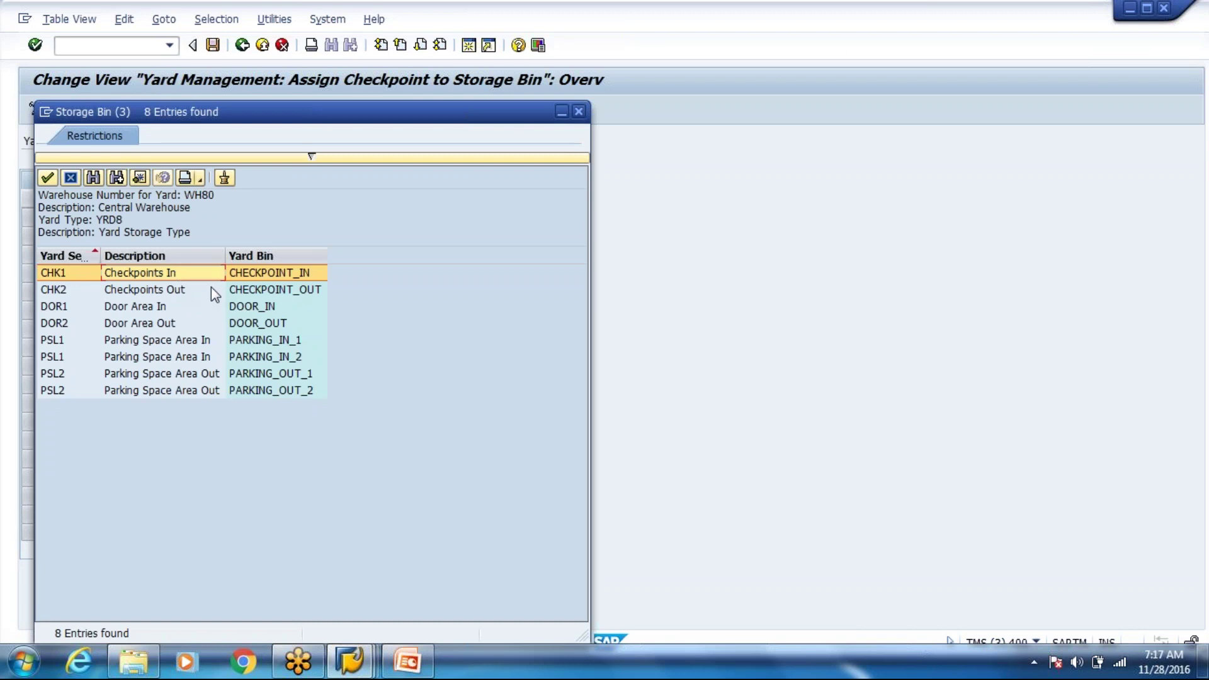
click(281, 270)
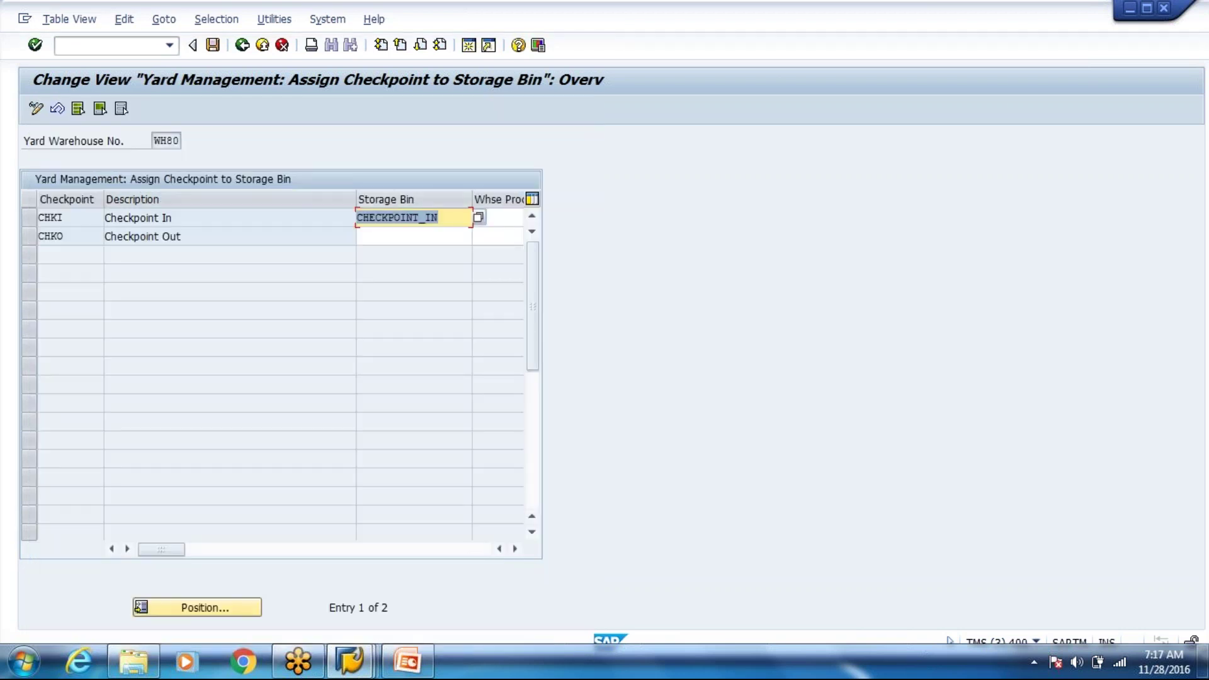
click(418, 243)
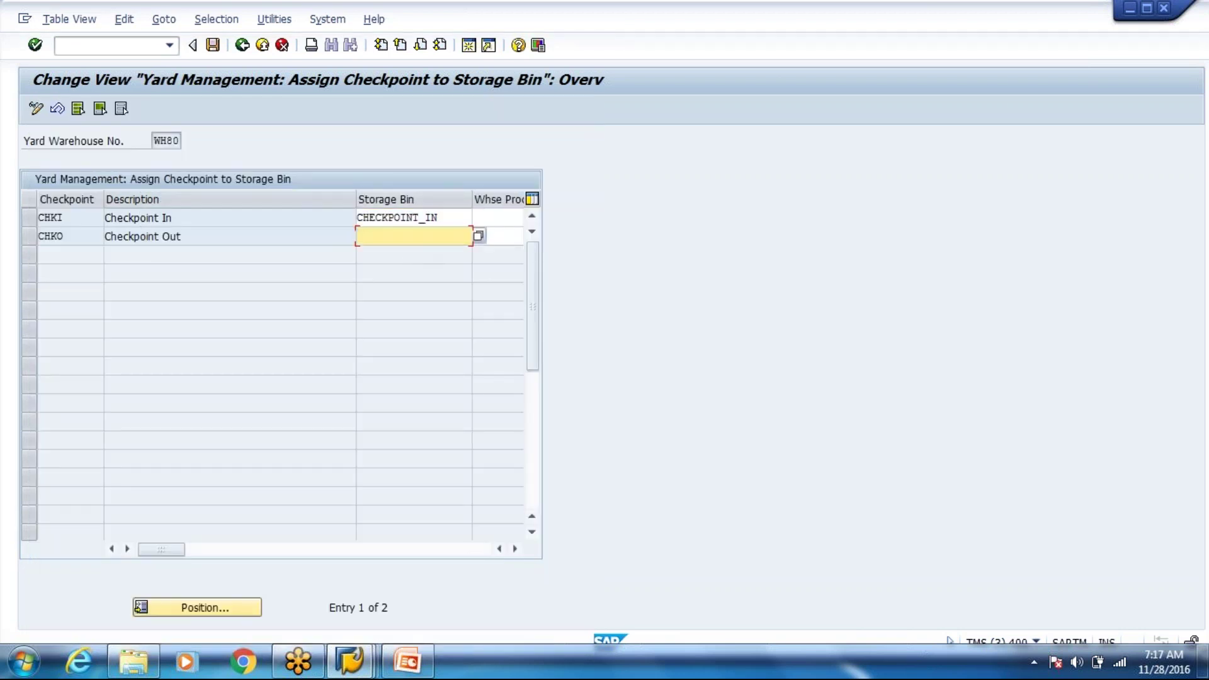
click(85, 222)
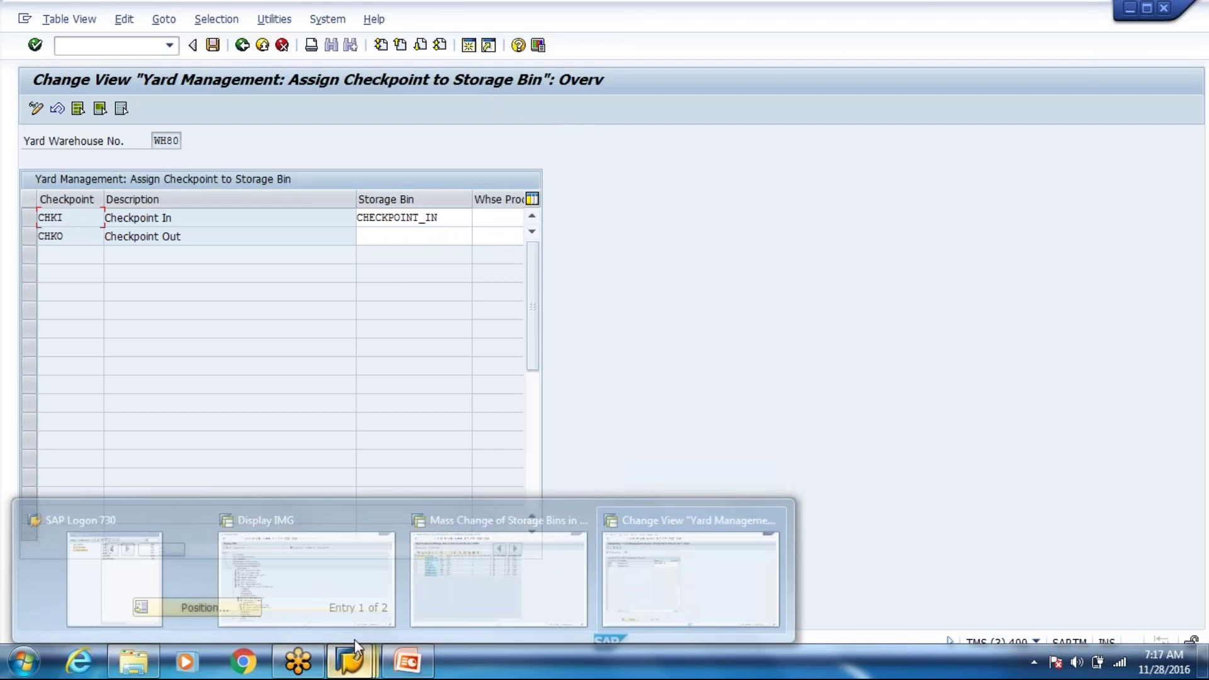
- Switch to the Week 5 PowerPoint presentation and examine the checkpoints on the Yard Set-up slide
click(349, 666)
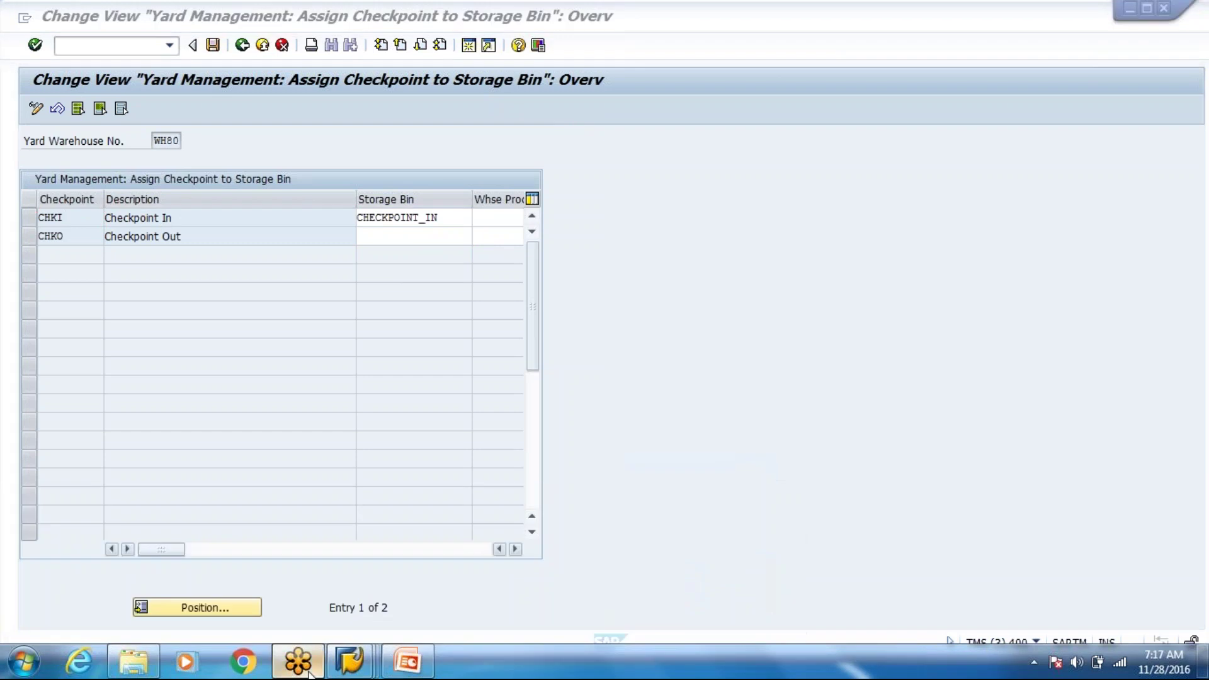
click(410, 666)
click(143, 325)
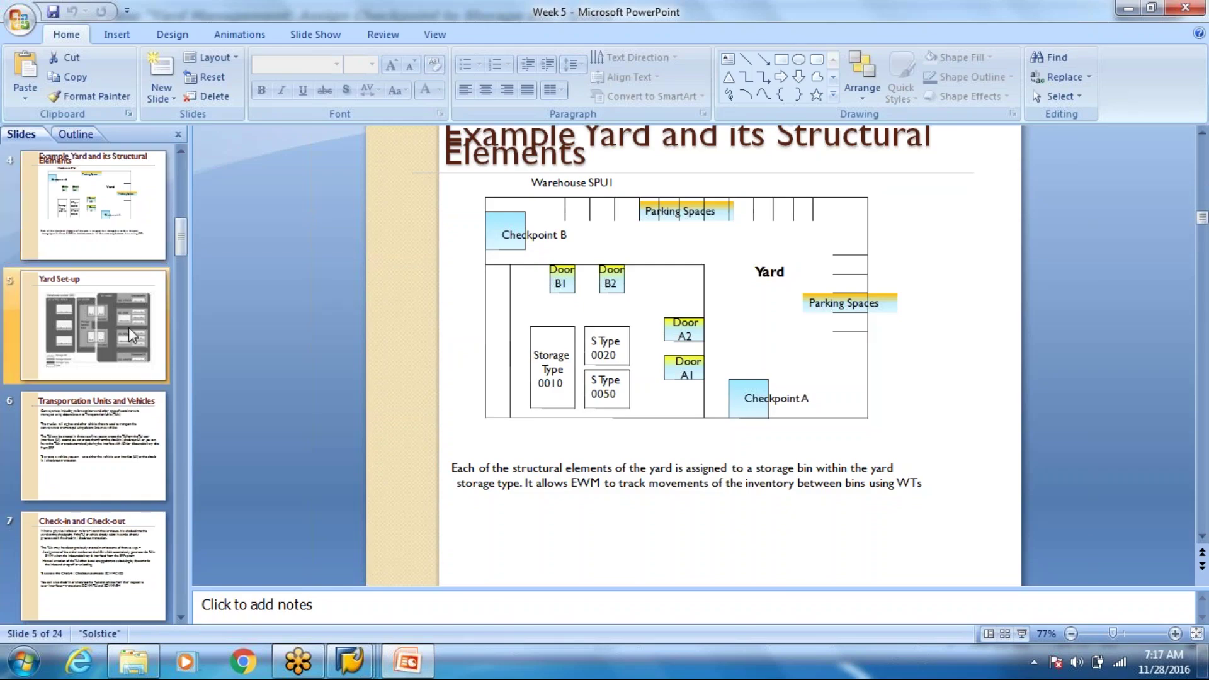
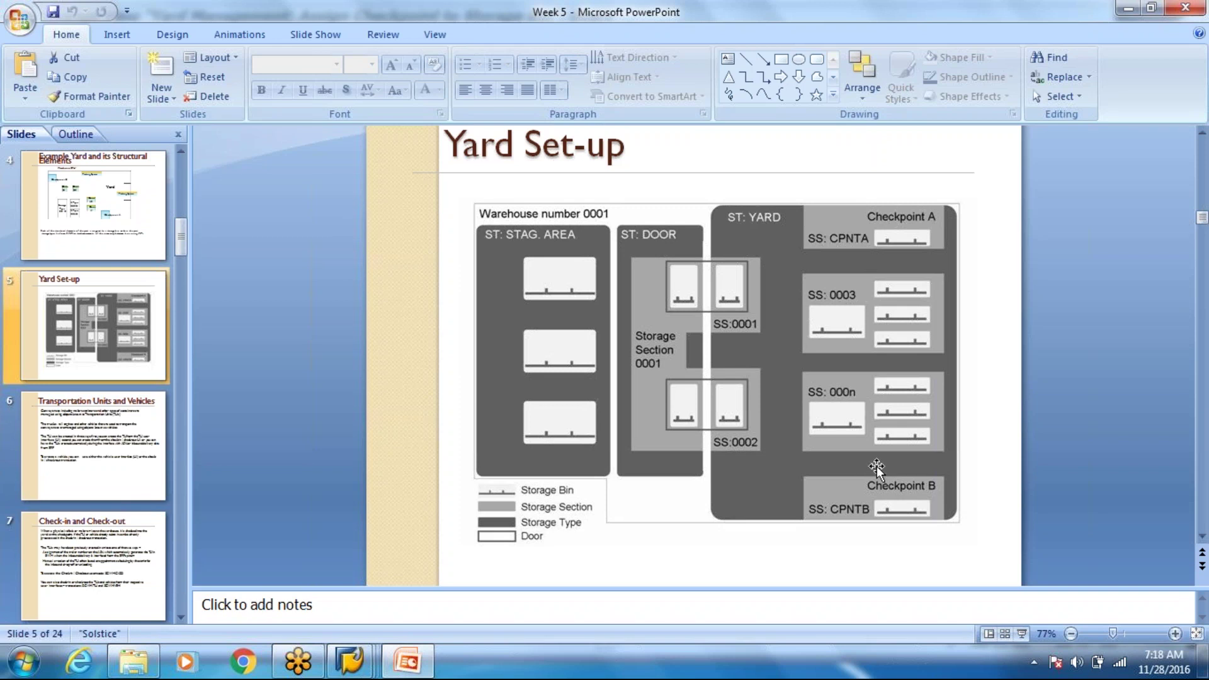
- Switch back to the SAP checkpoint assignment and assign yard storage bin CHECKPOINT_OUT to checkpoint CHKO
key(alt+Tab)
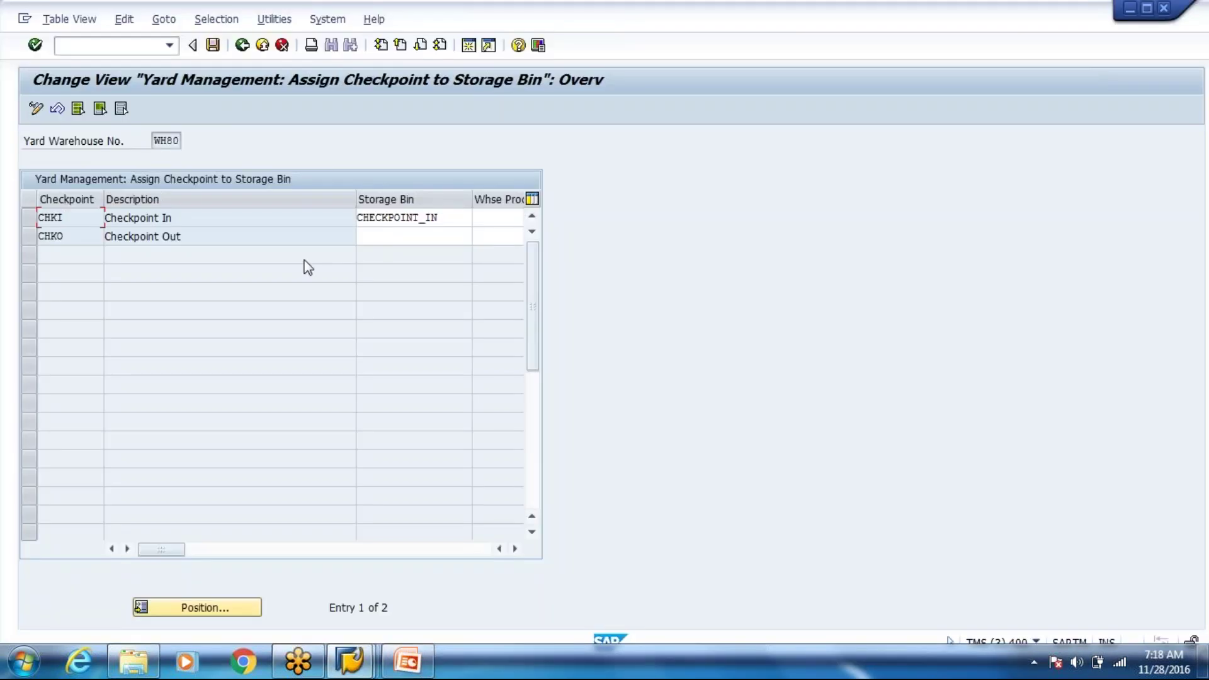
click(418, 237)
key(F4)
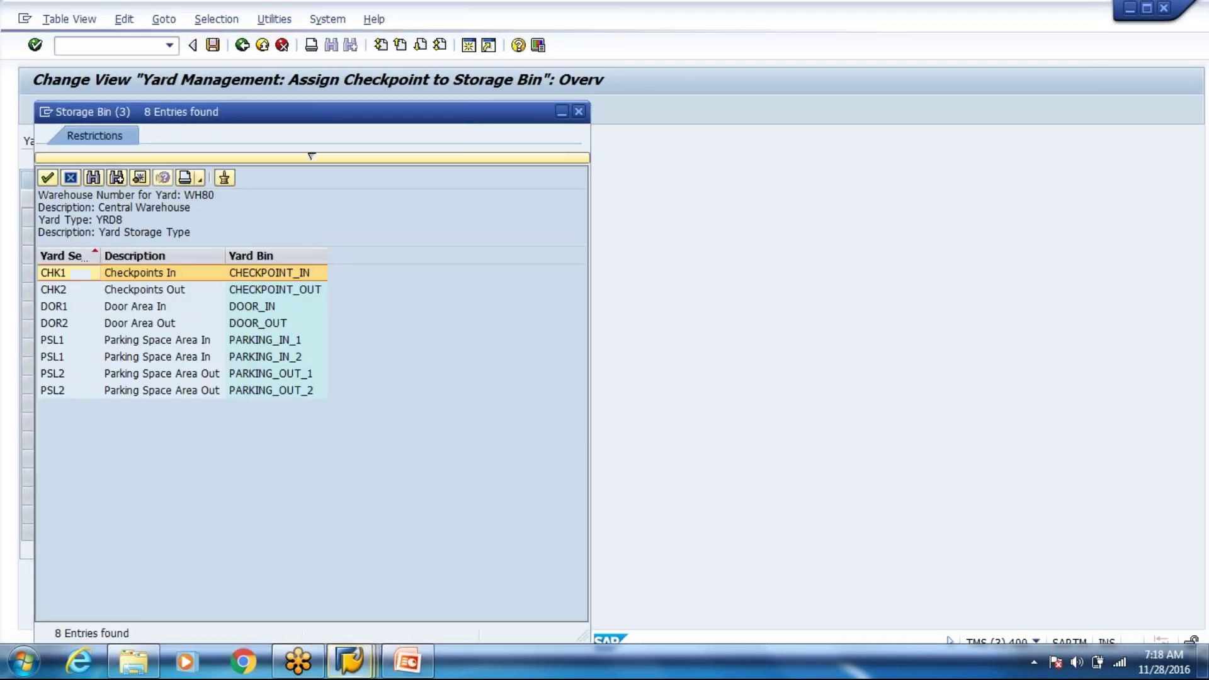
click(145, 289)
key(Return)
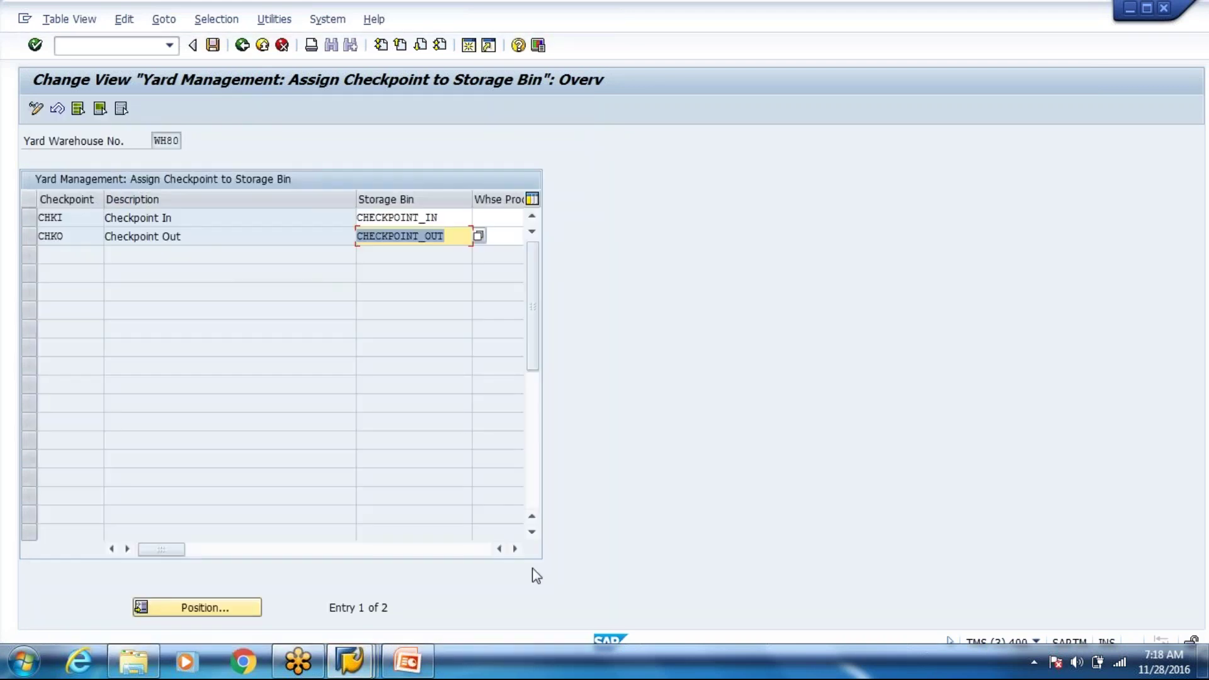
- Set warehouse process type 9999 for checkpoints CHKI and CHKO, save the assignments, and return to SAP Easy Access
click(515, 549)
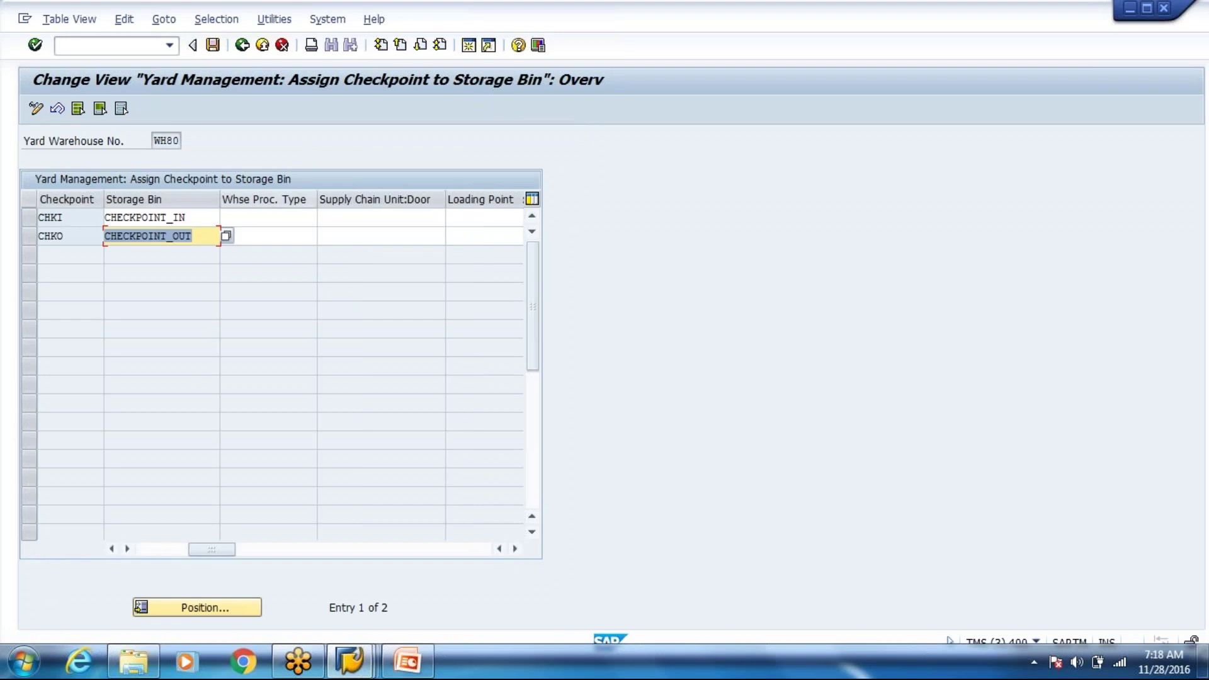
click(264, 217)
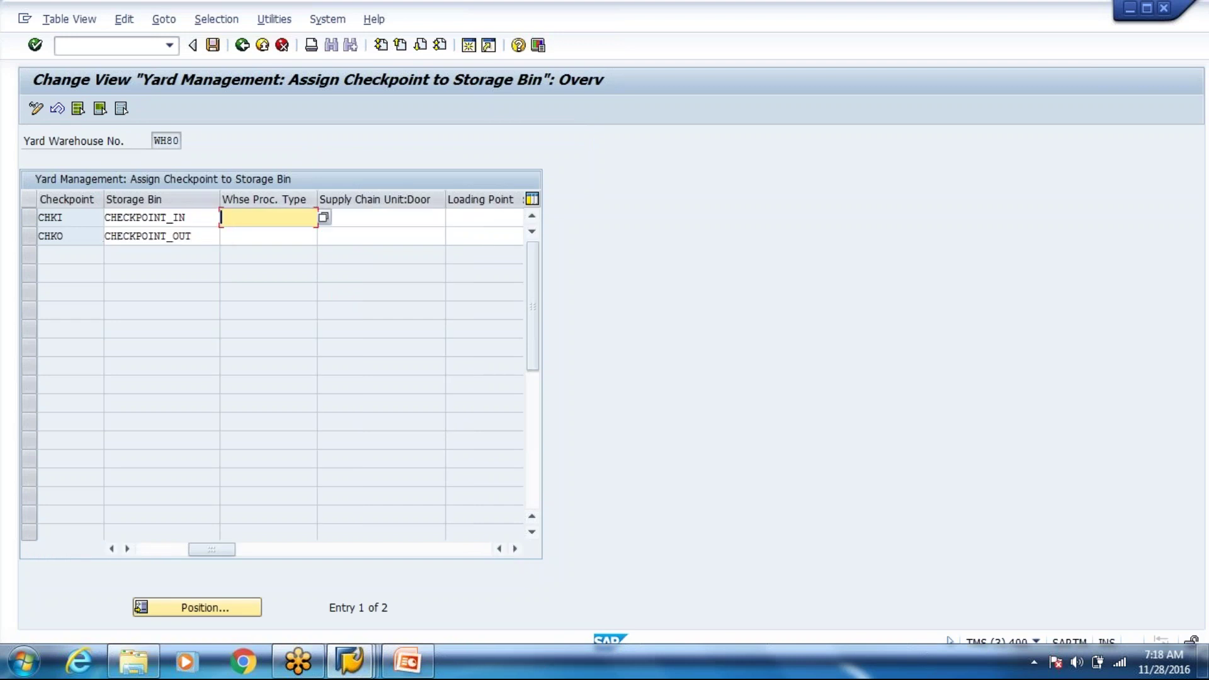
text(9999)
click(265, 235)
text(99)
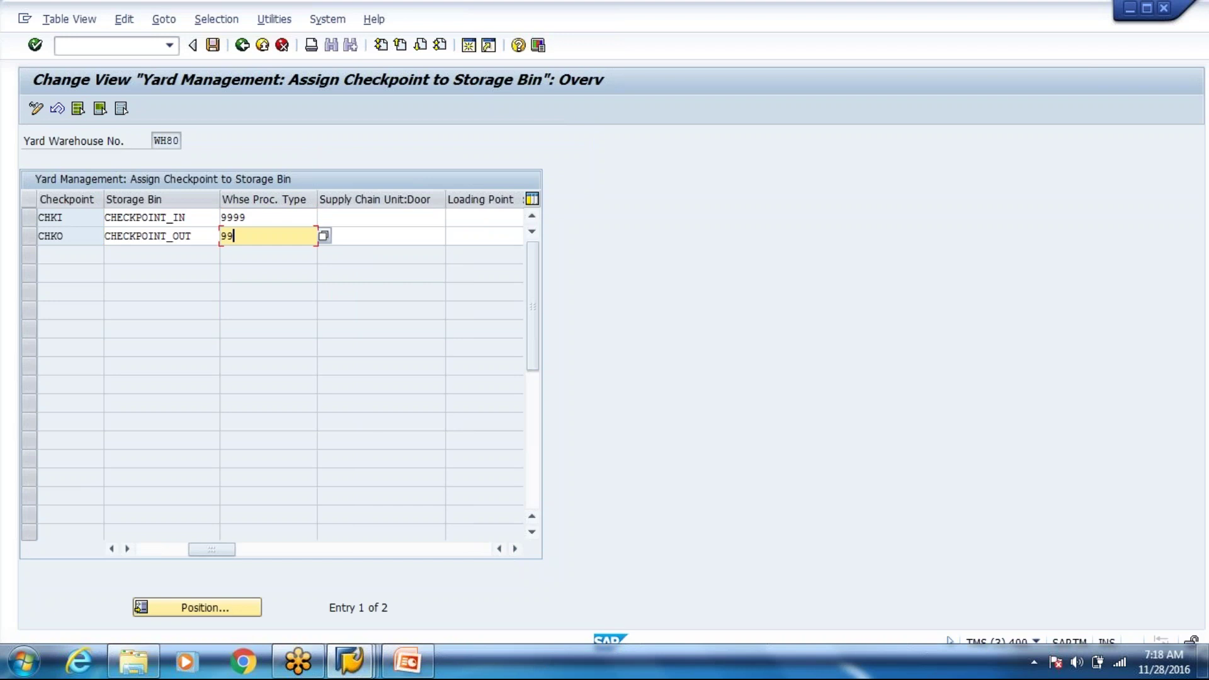
text(99)
key(ctrl+s)
key(Return)
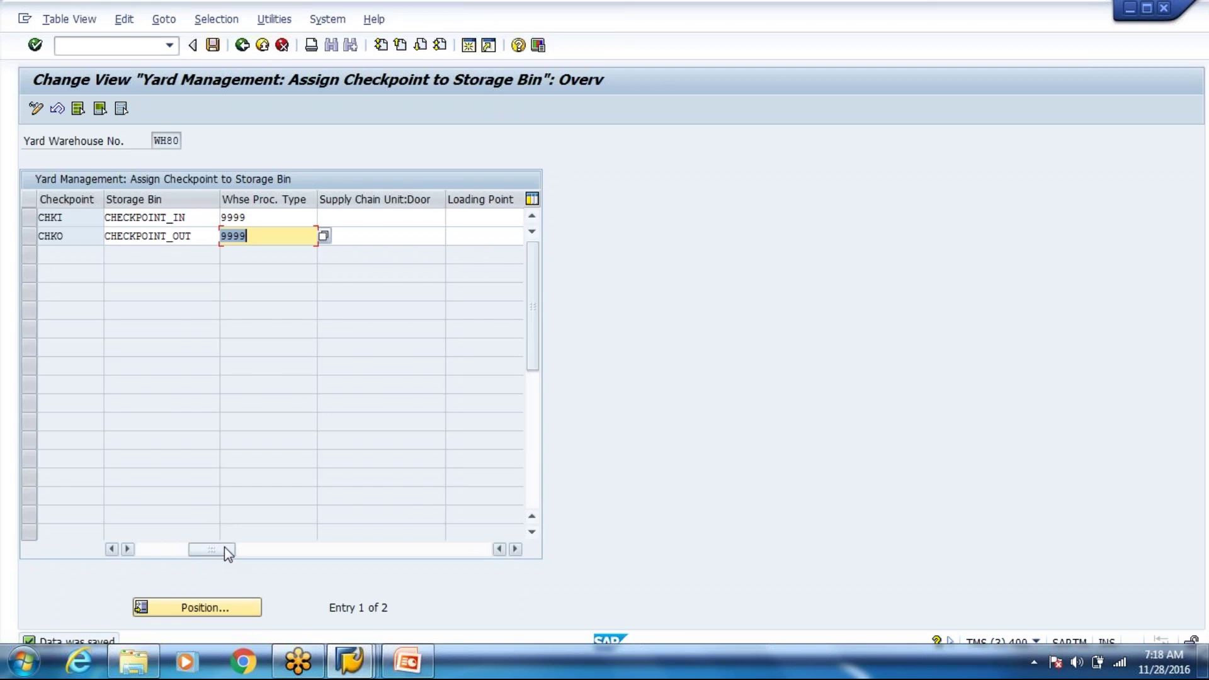
drag(239, 550, 173, 548)
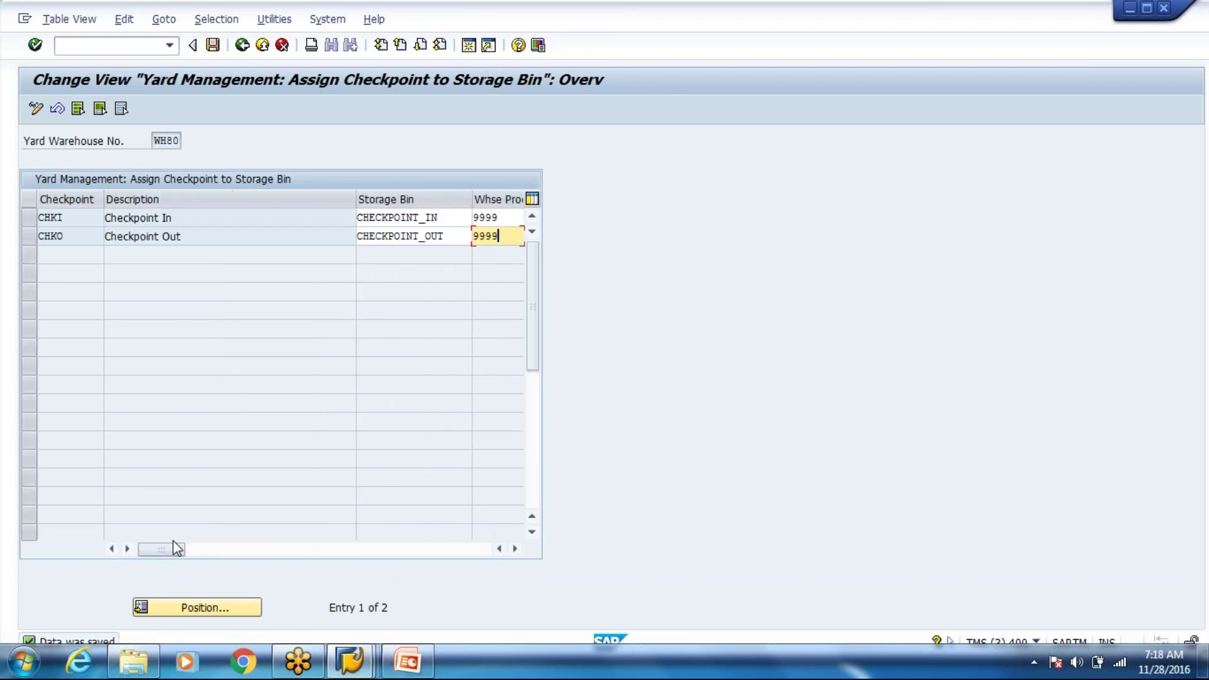
click(240, 52)
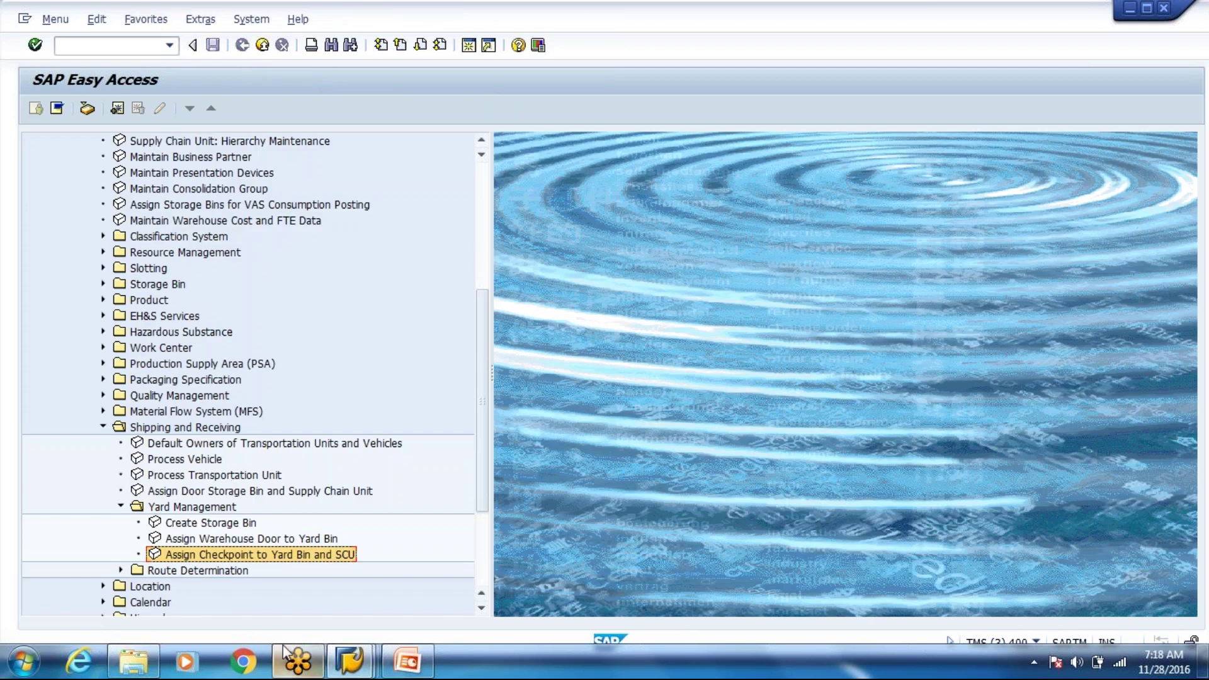
- Review the door bins and sections on the Yard Set-up slide in PowerPoint and switch back to SAP Easy Access
click(408, 661)
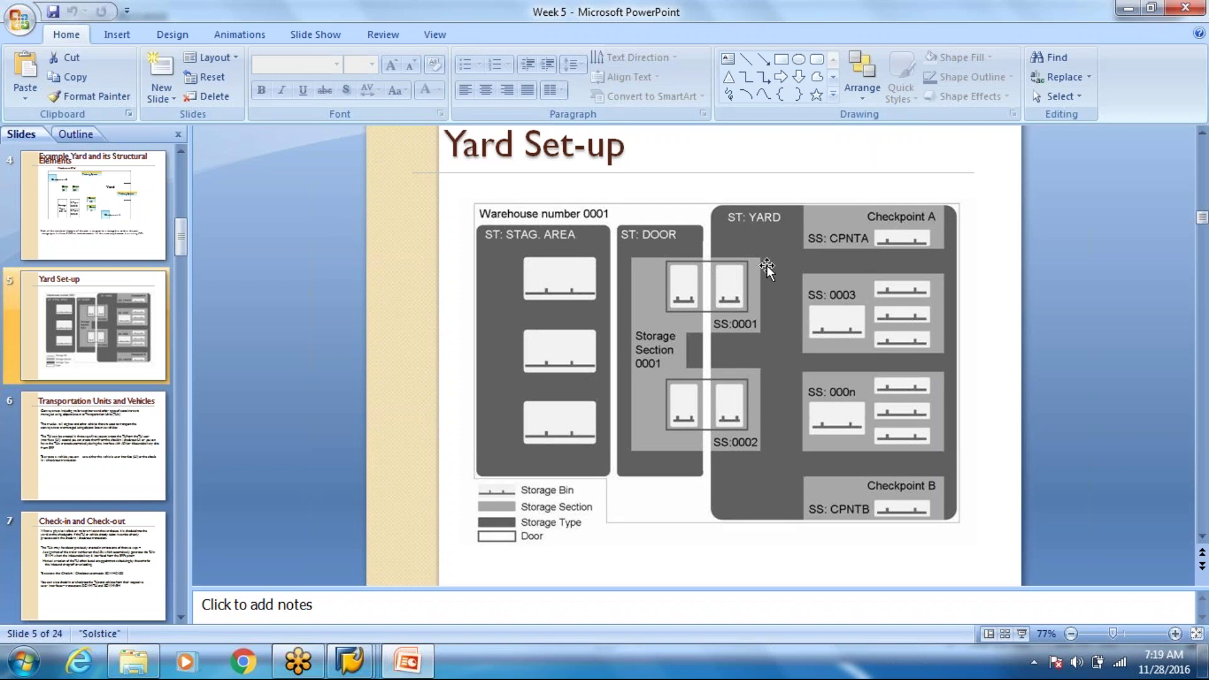
key(alt+Tab)
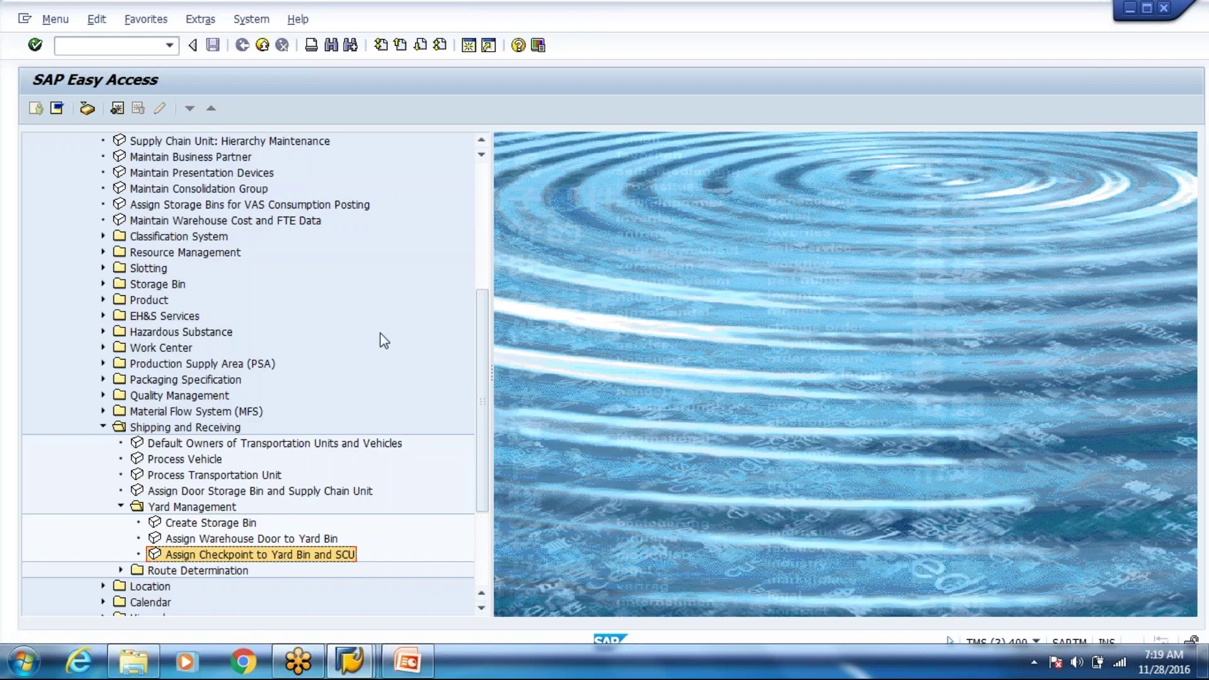
key(alt+Tab)
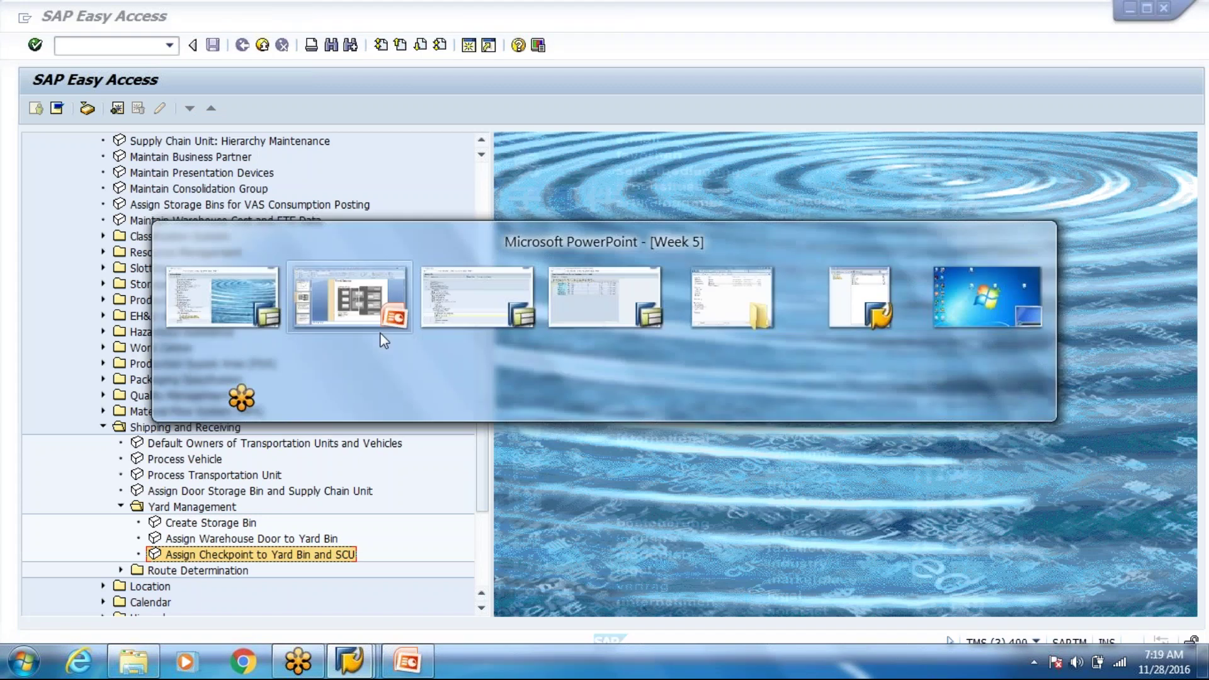
- Open the Assign Warehouse Door to Yard Bin activity for WH80 and switch to the Display IMG session
double_click(252, 538)
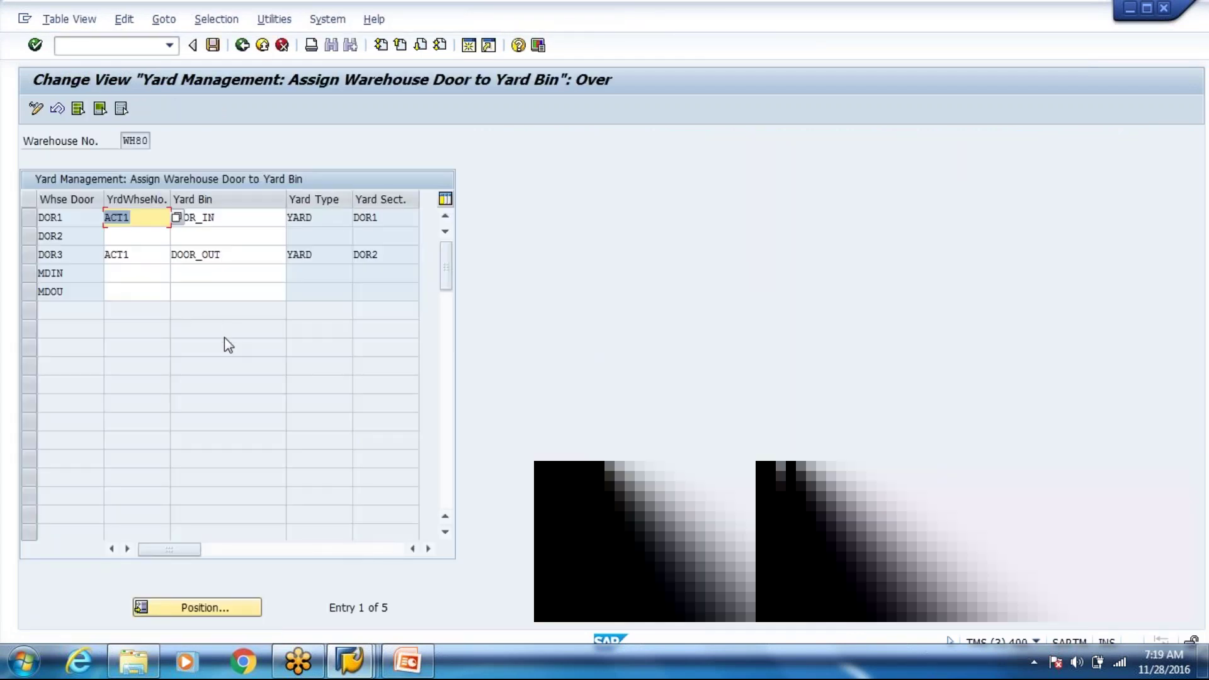
key(alt+Tab)
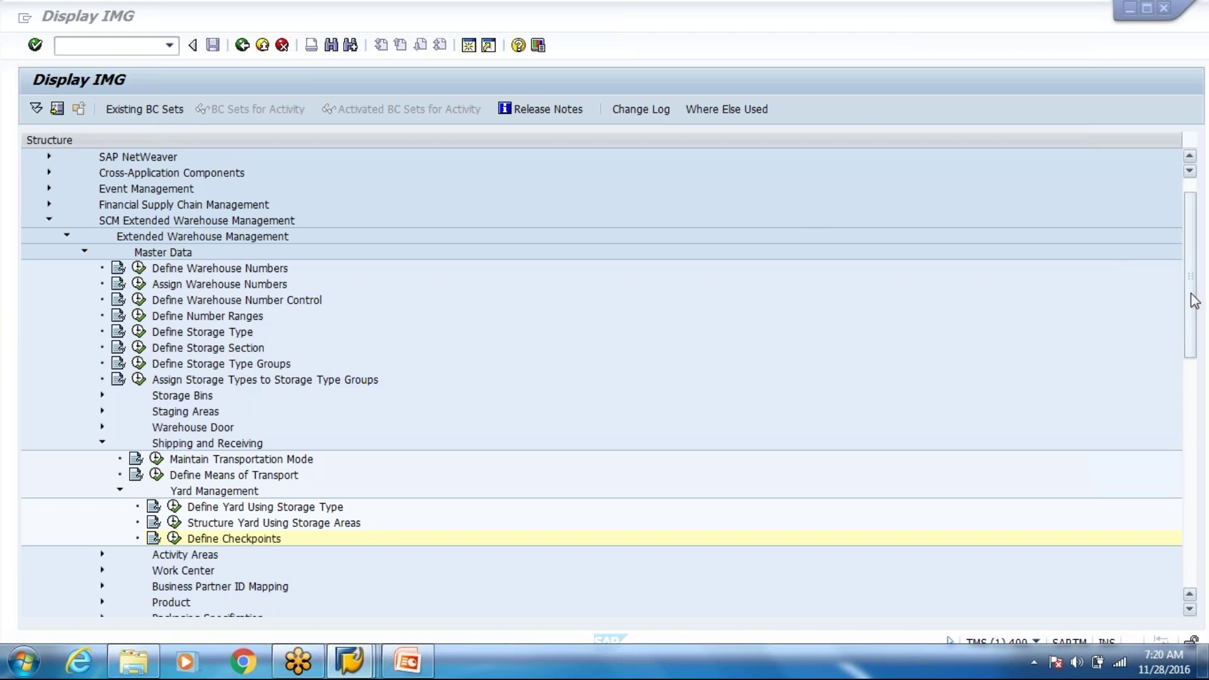
- Expand Warehouse Door under Master Data in the IMG and try to open the Define Warehouse Door activity
click(1195, 320)
scroll(1195, 319, down, 3)
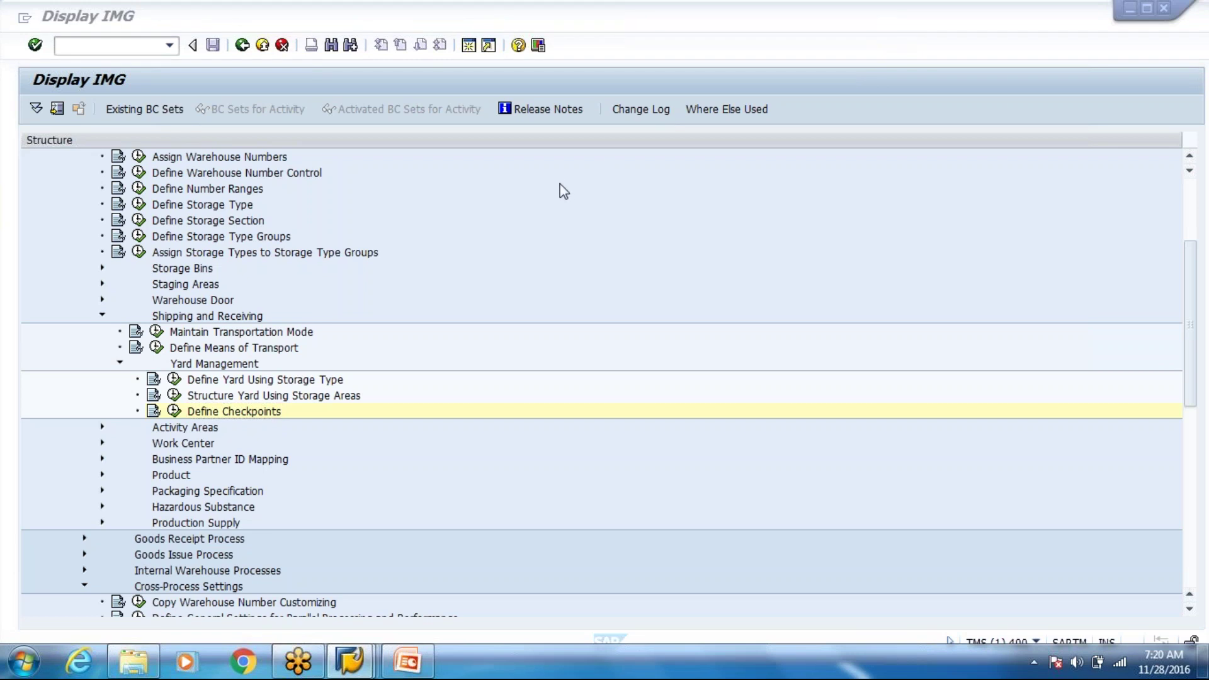
click(234, 317)
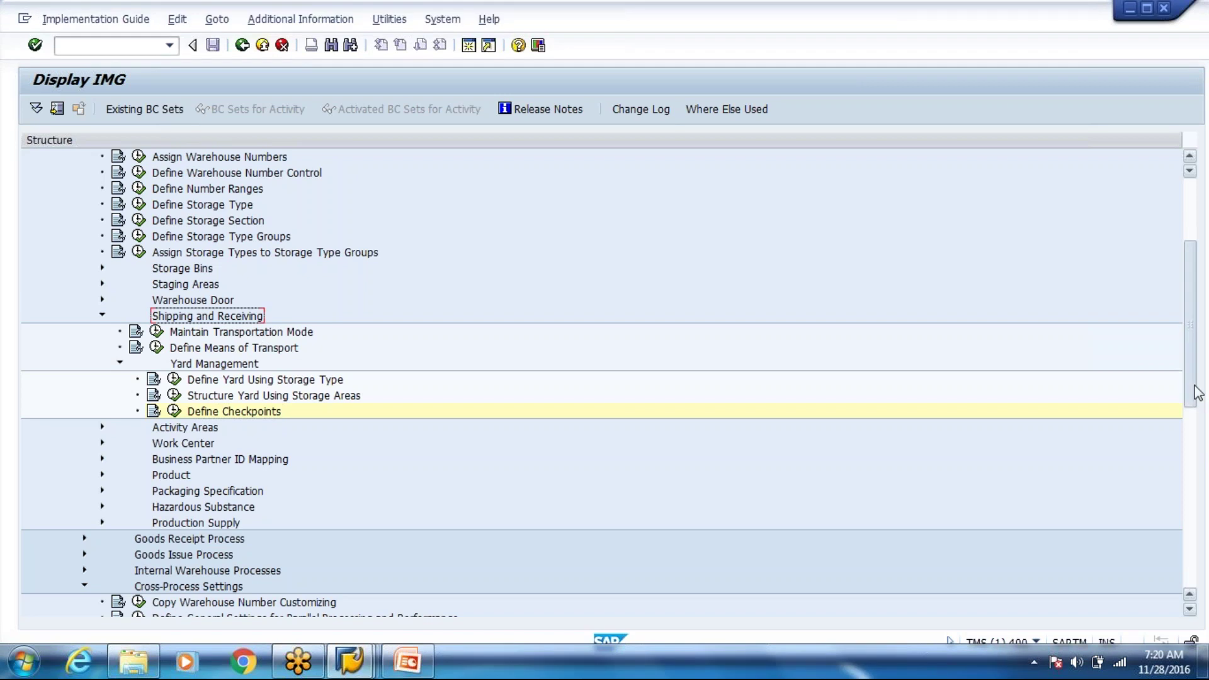
mouse_move(1197, 387)
mouse_down()
mouse_move(1196, 338)
mouse_move(1196, 397)
mouse_up()
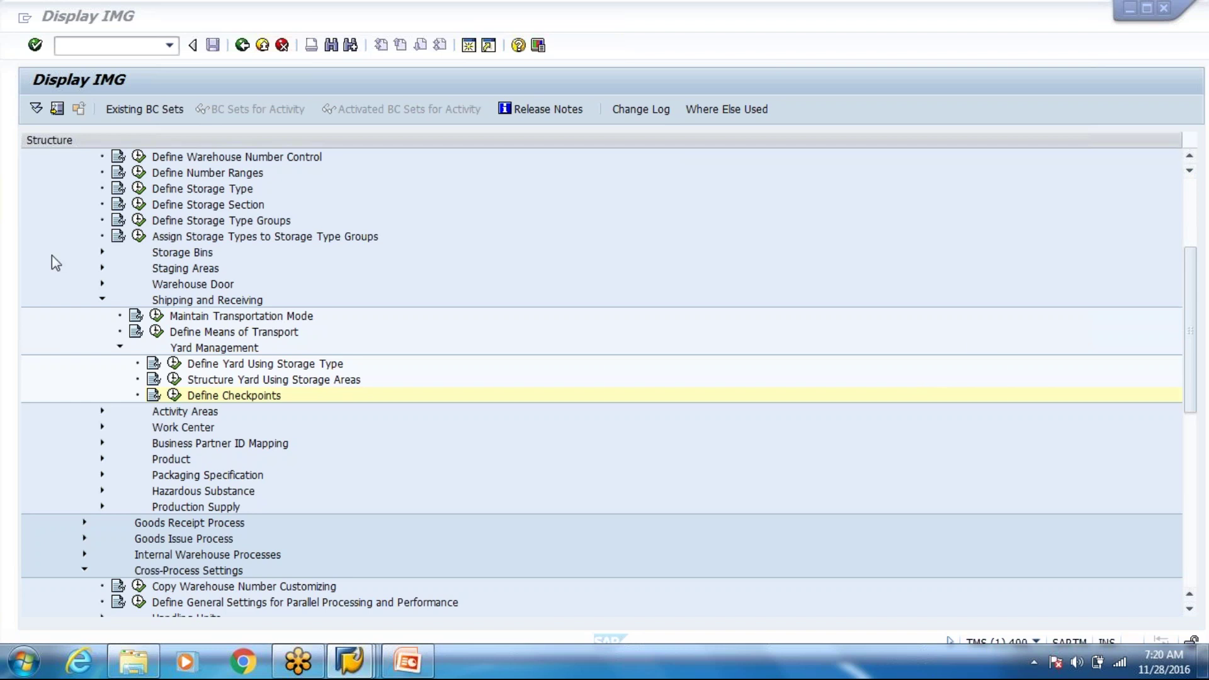
click(102, 284)
click(160, 302)
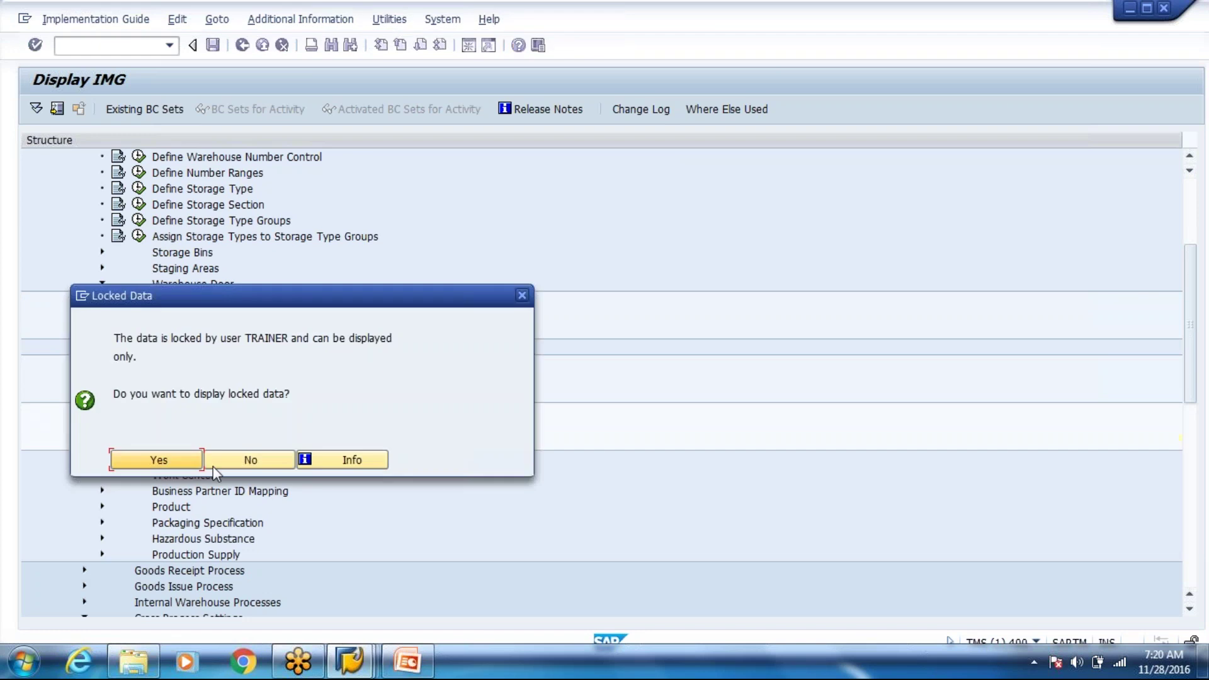
click(250, 468)
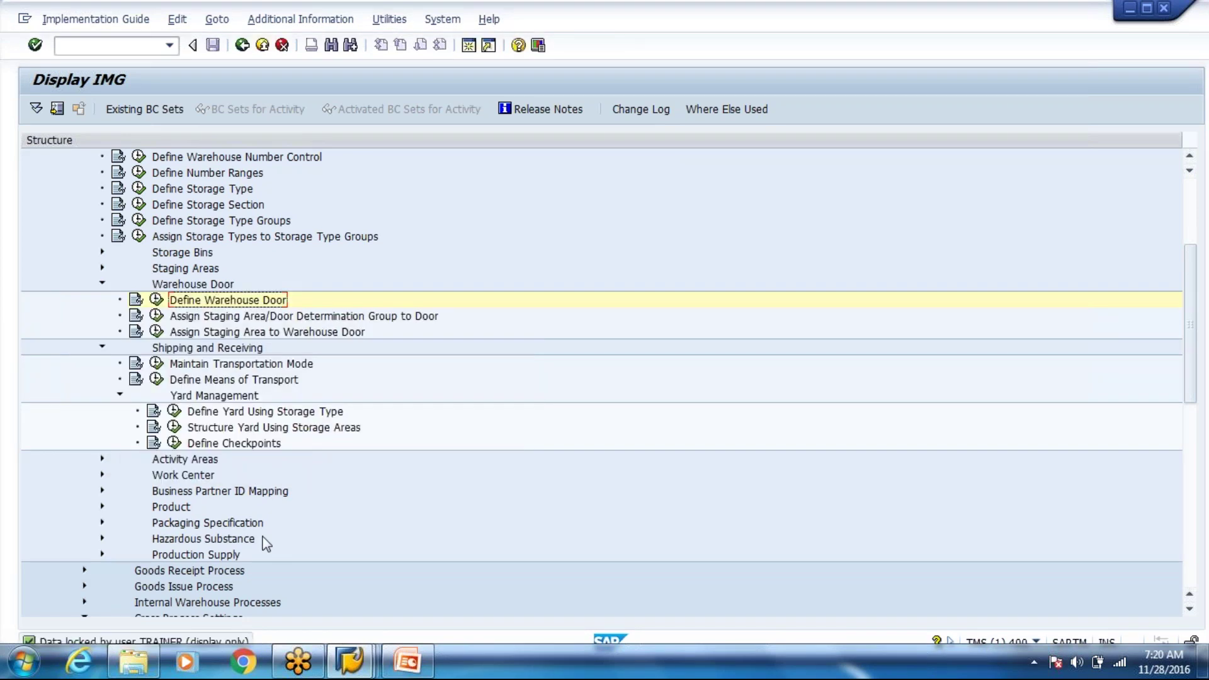
- Leave the door-to-yard-bin assignment in the other session and open Define Warehouse Door in the IMG session
key(alt+Tab)
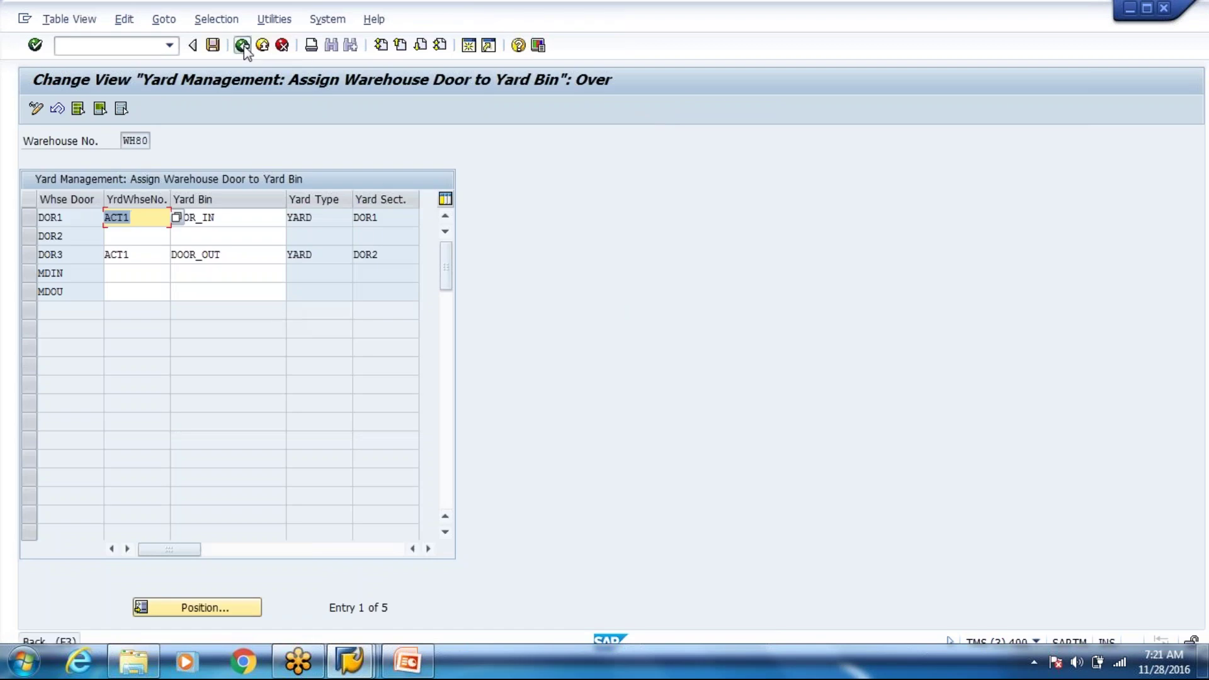
click(243, 45)
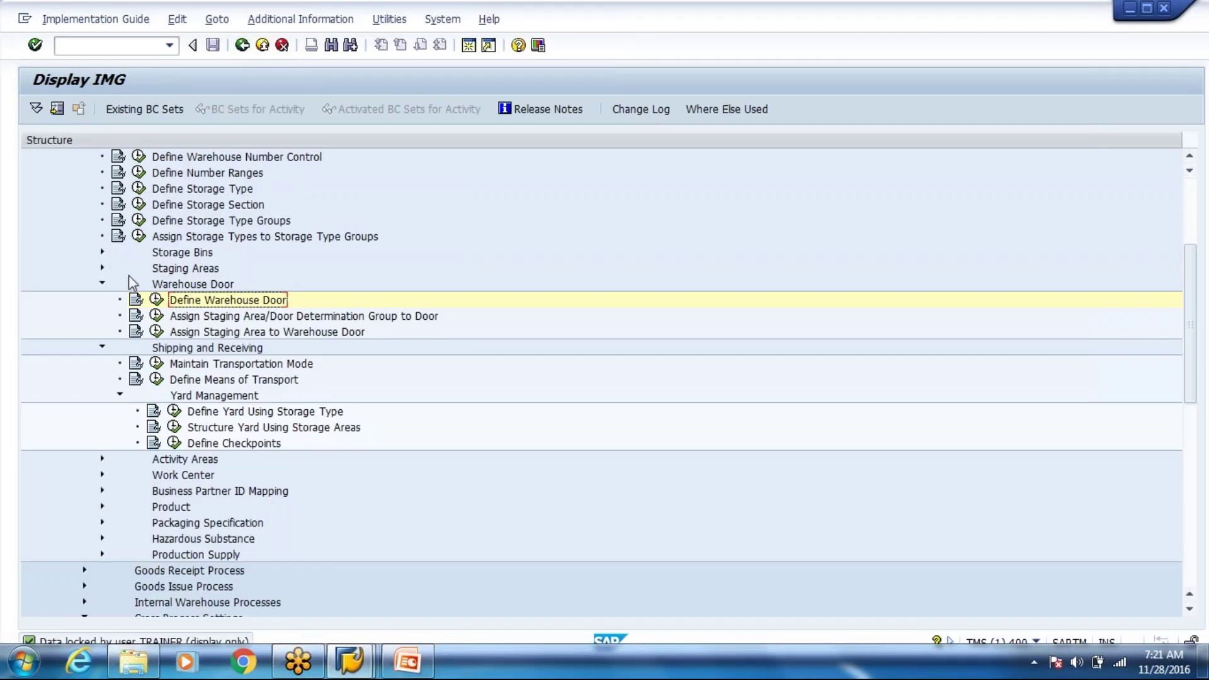
click(156, 300)
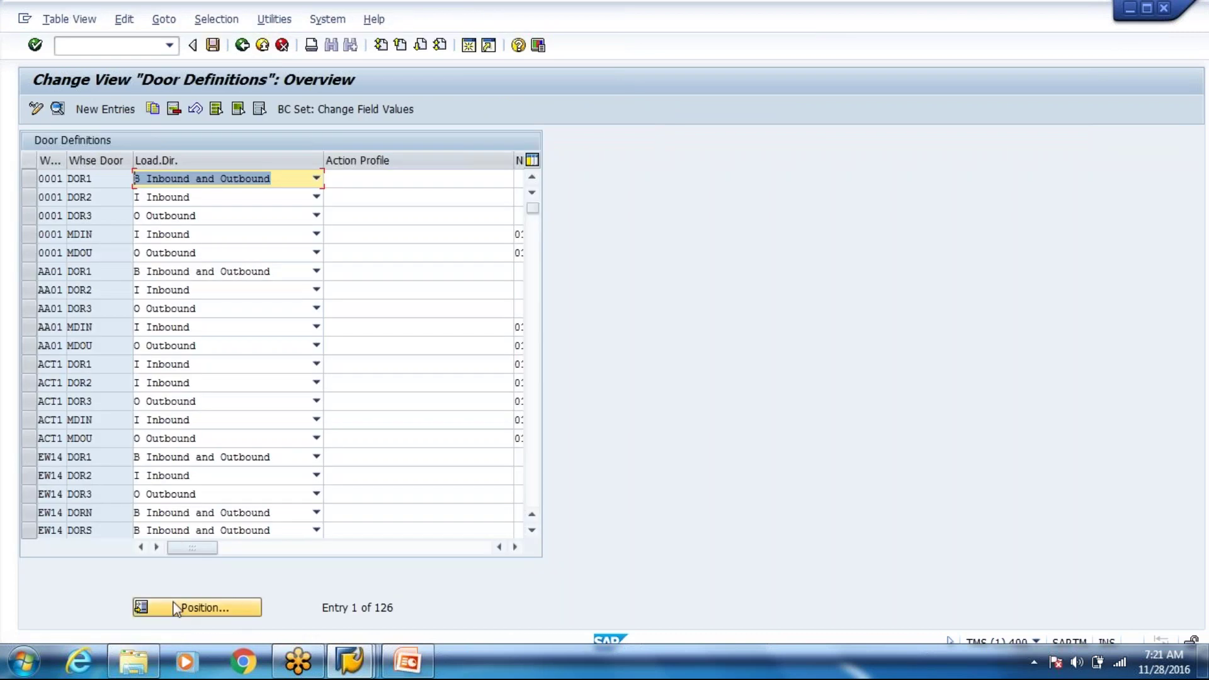
- Position the door definitions at warehouse WH80 and delete its doors DOR2, MDIN and MDOU
click(177, 607)
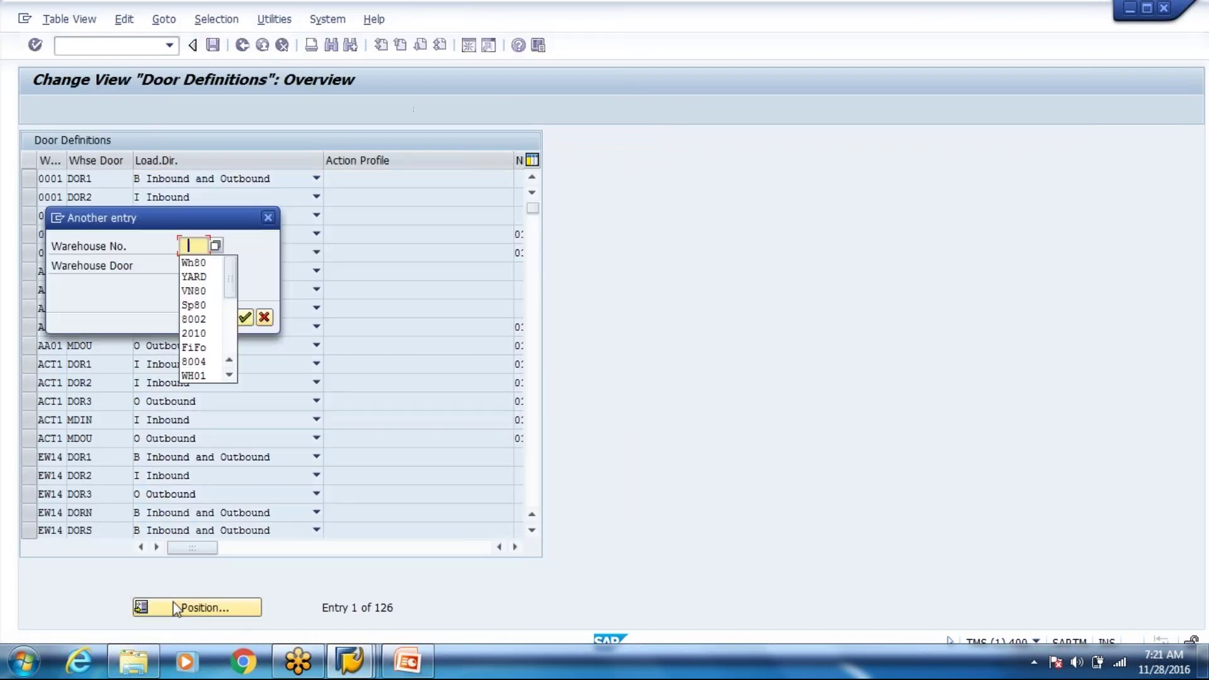
key(Down)
key(Return)
key(Return)
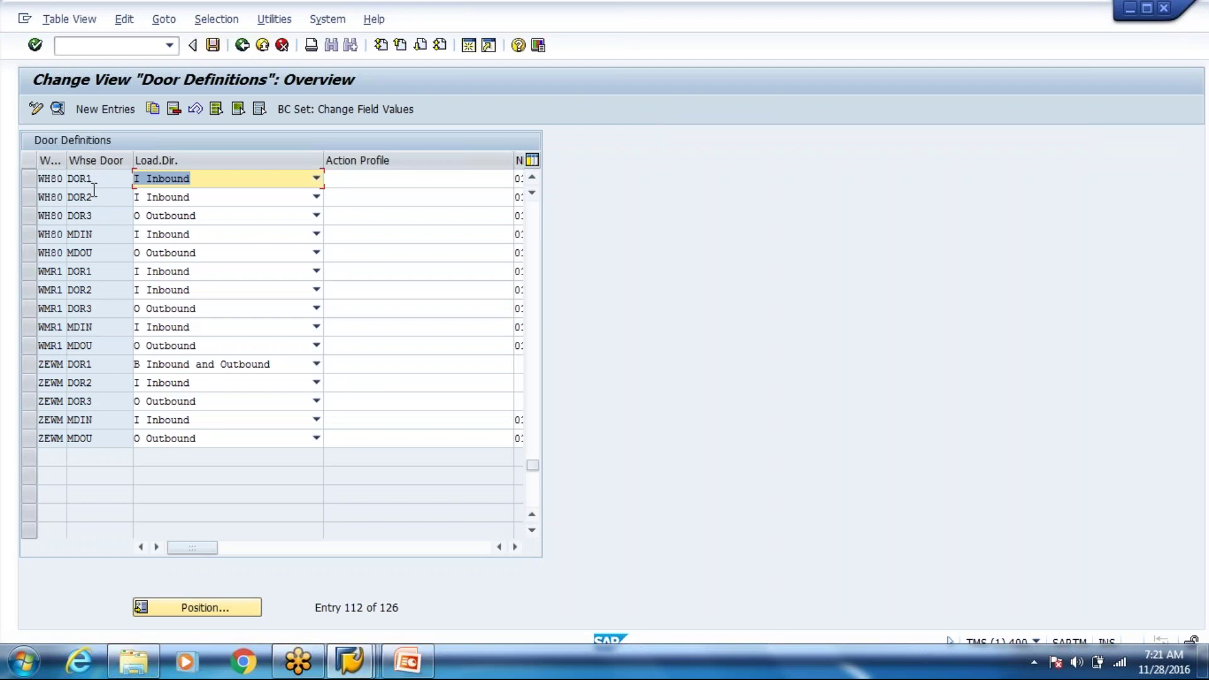
click(28, 253)
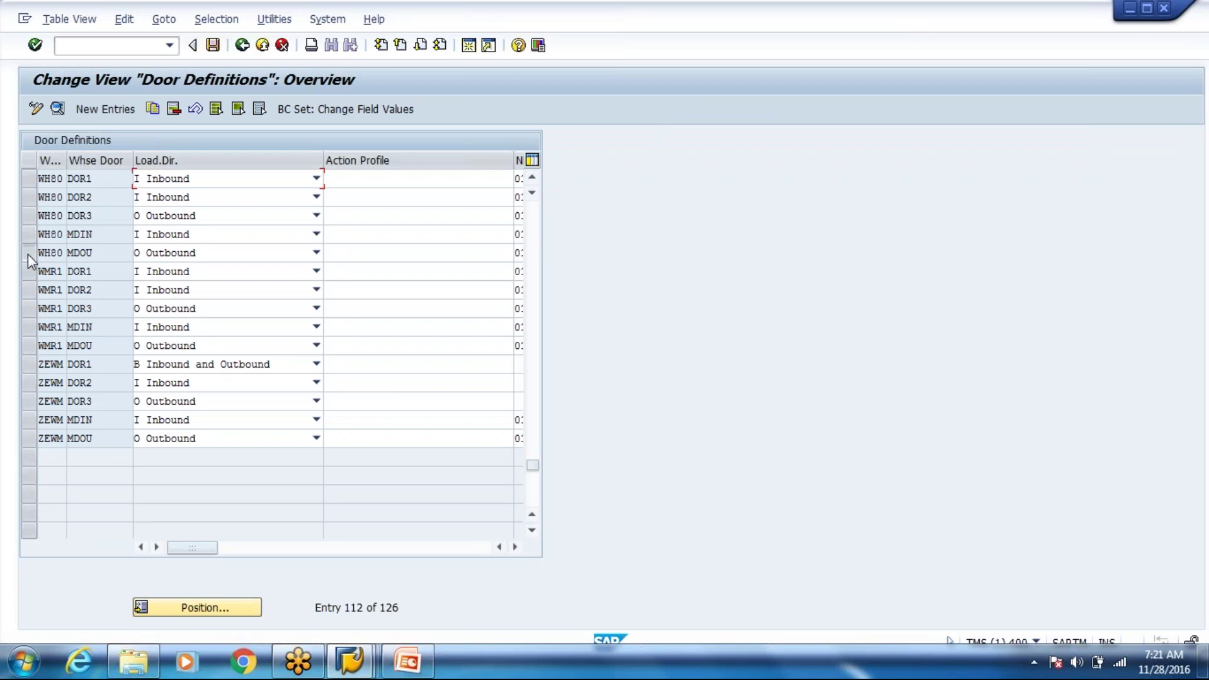
drag(32, 224, 32, 215)
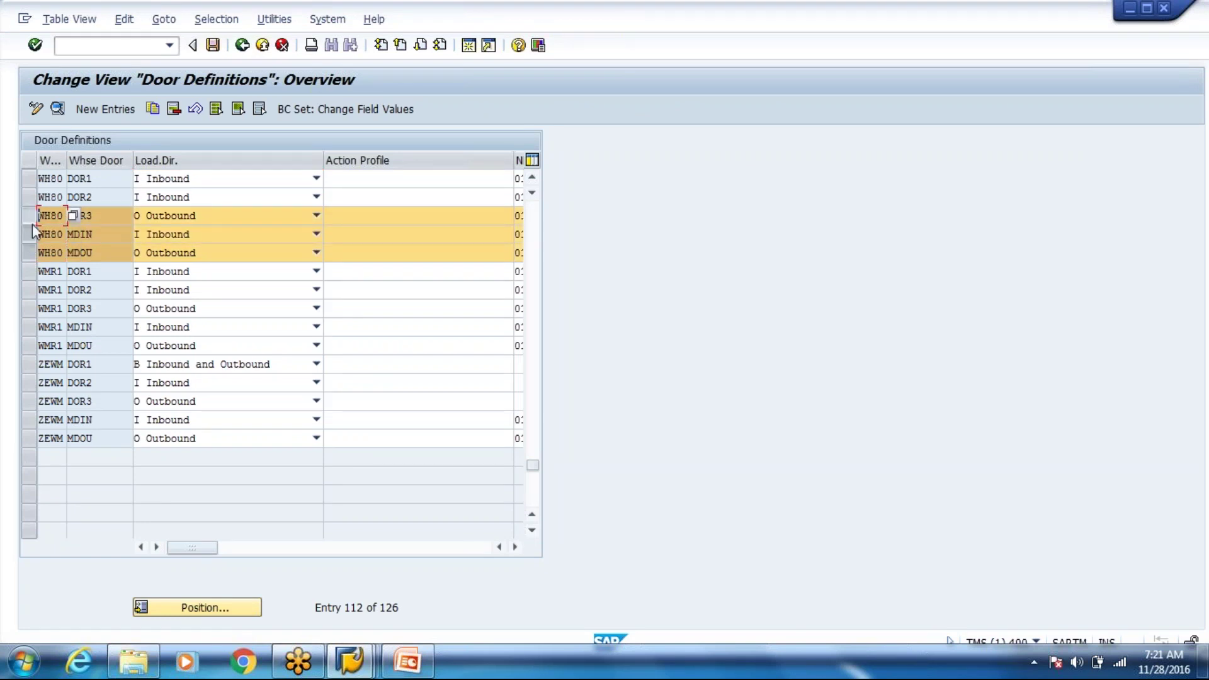
ctrl+click(32, 219)
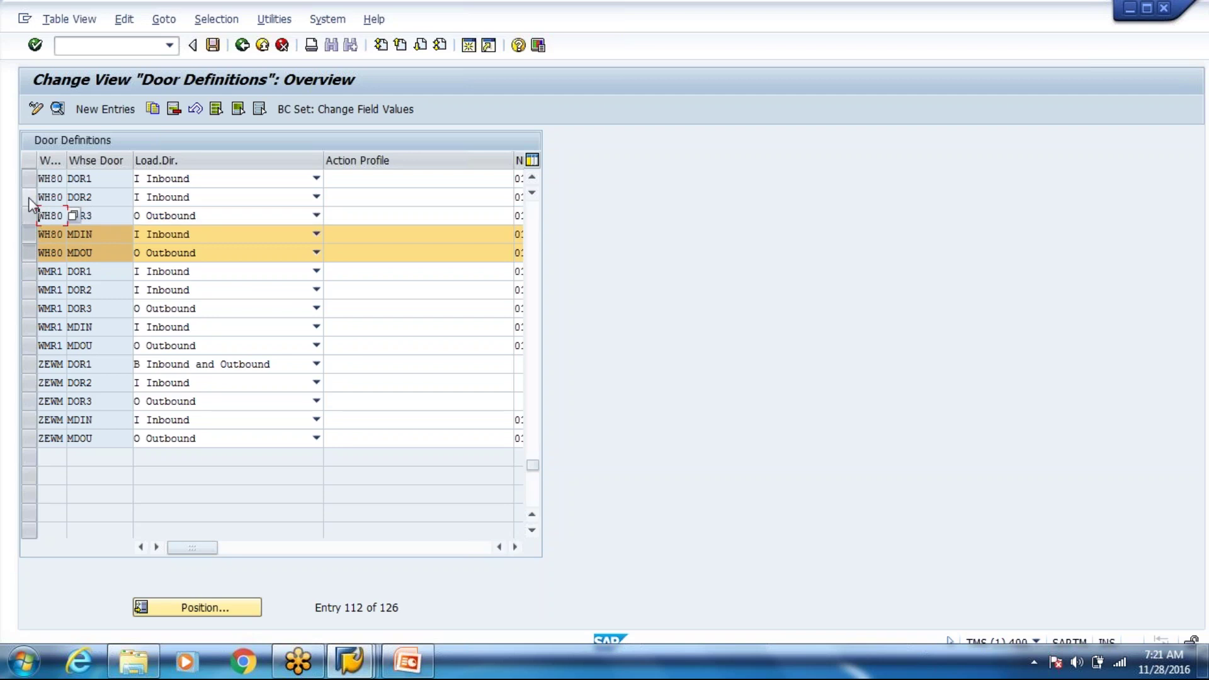
ctrl+click(28, 198)
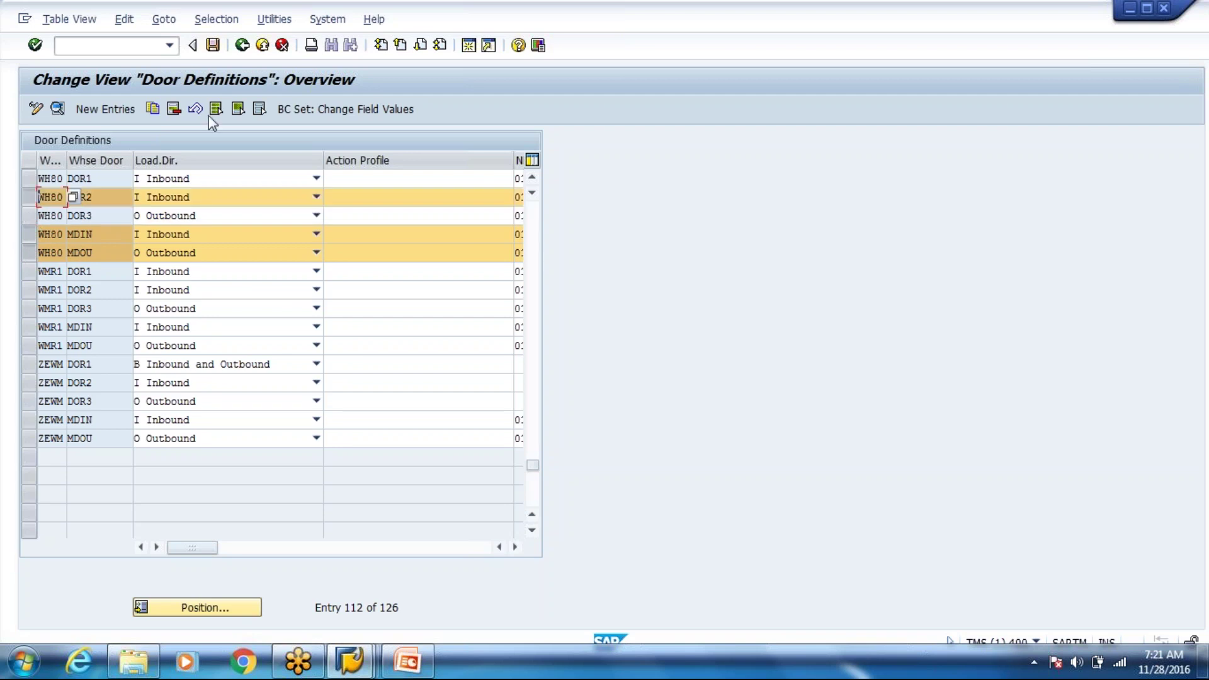
click(175, 109)
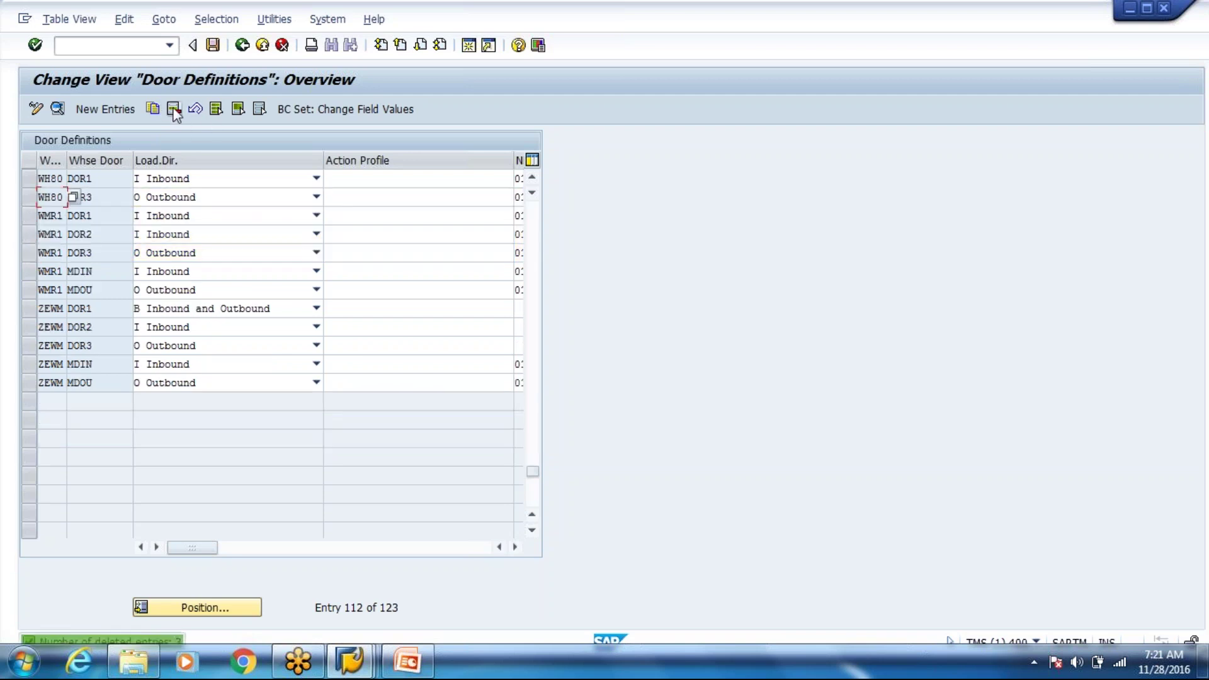
- Copy the WH80 doors DOR1 and DOR3 as new doors DORI and DORO and save the entries
click(29, 178)
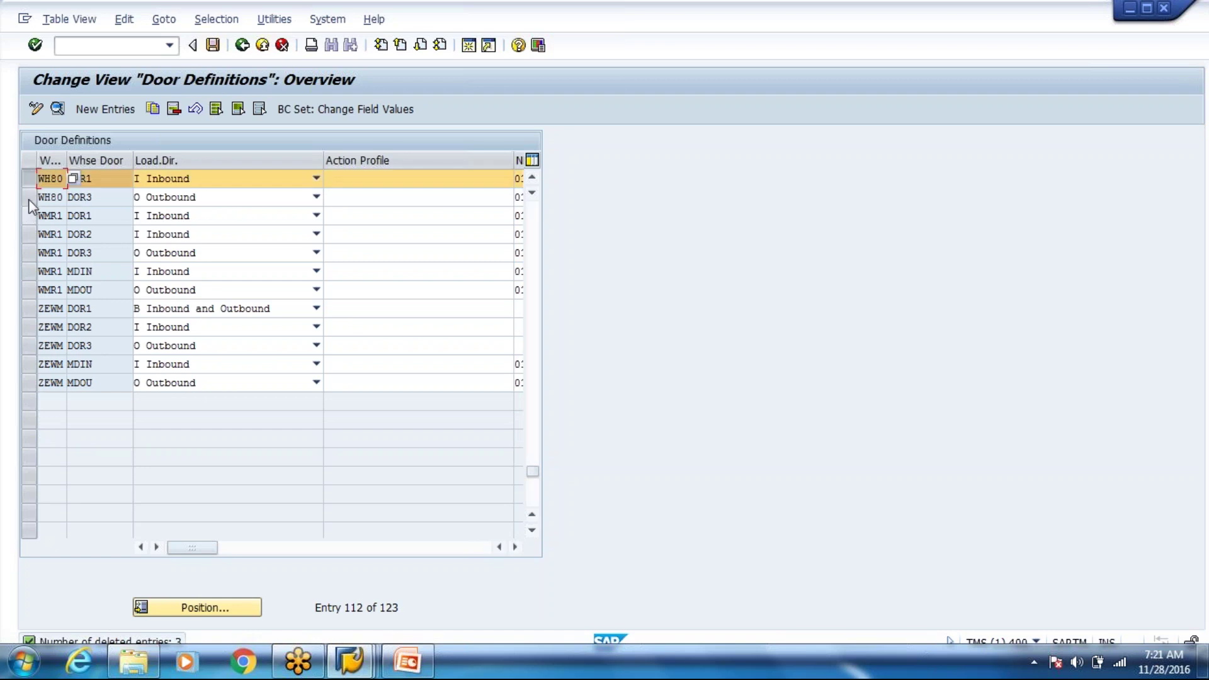
ctrl+click(29, 197)
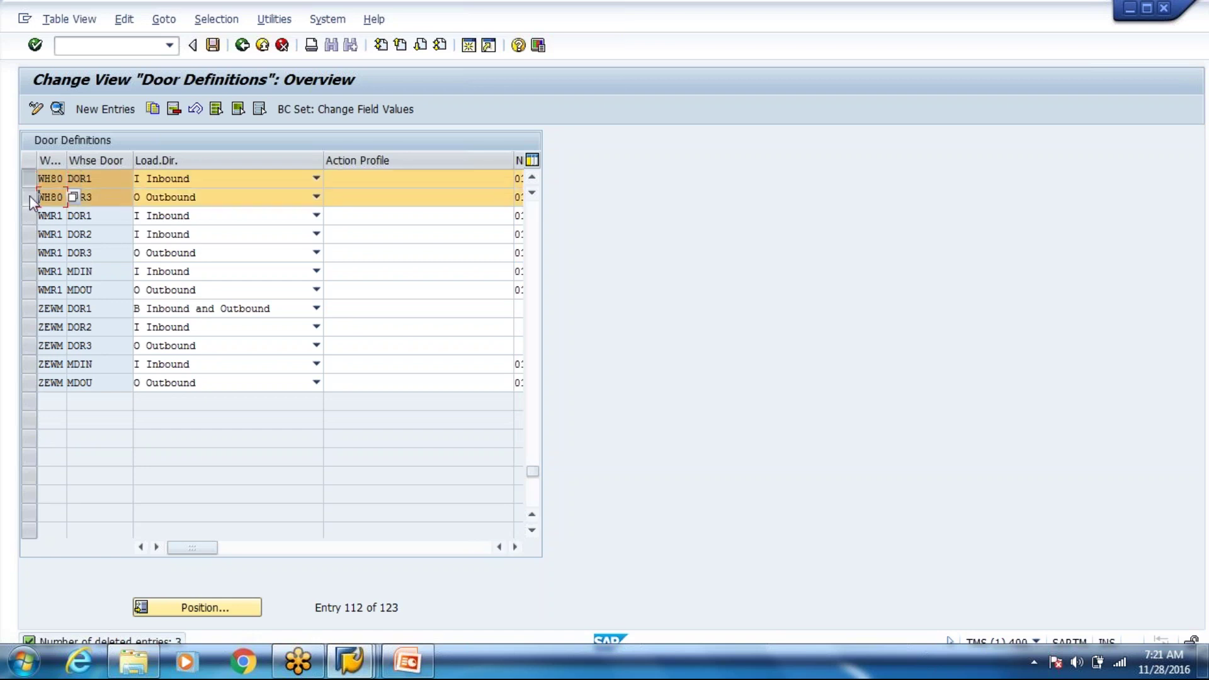
click(153, 109)
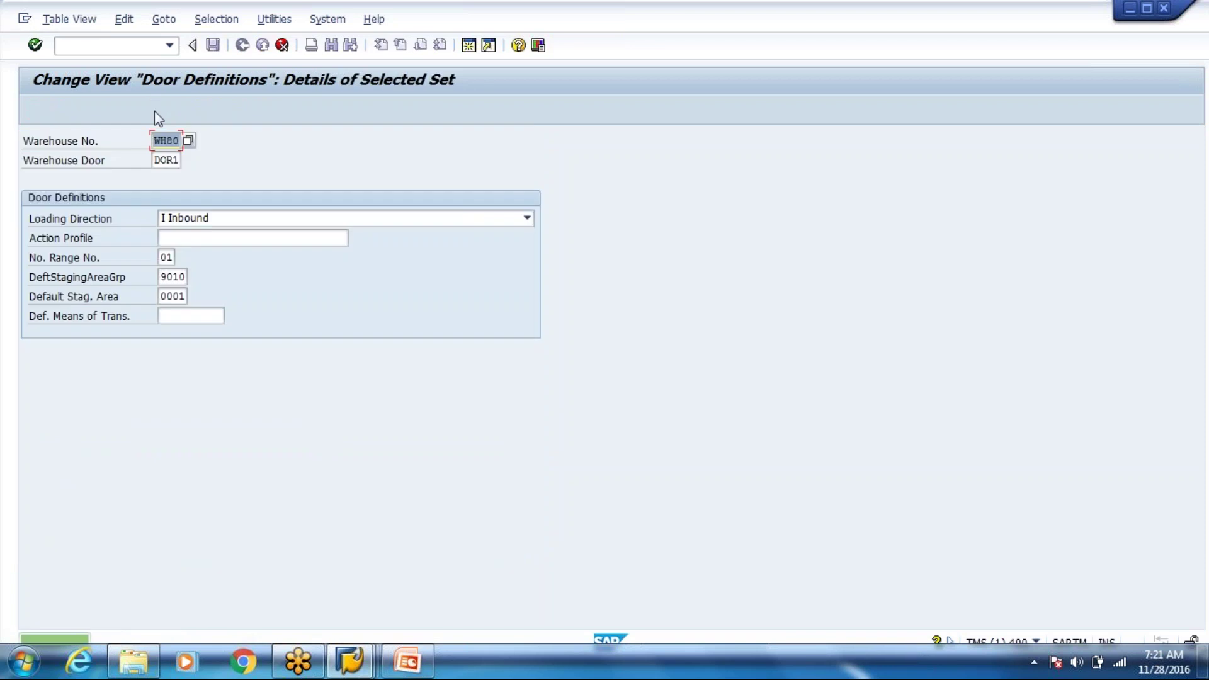
click(174, 161)
key(BackSpace)
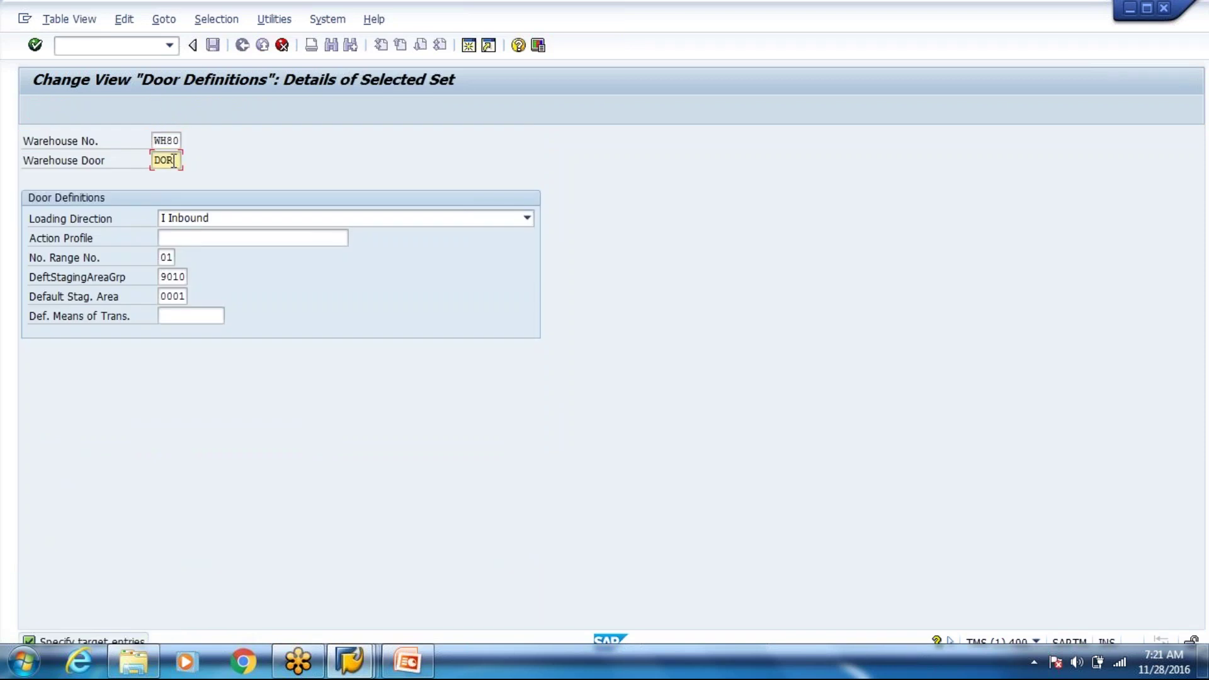
text(2)
key(Return)
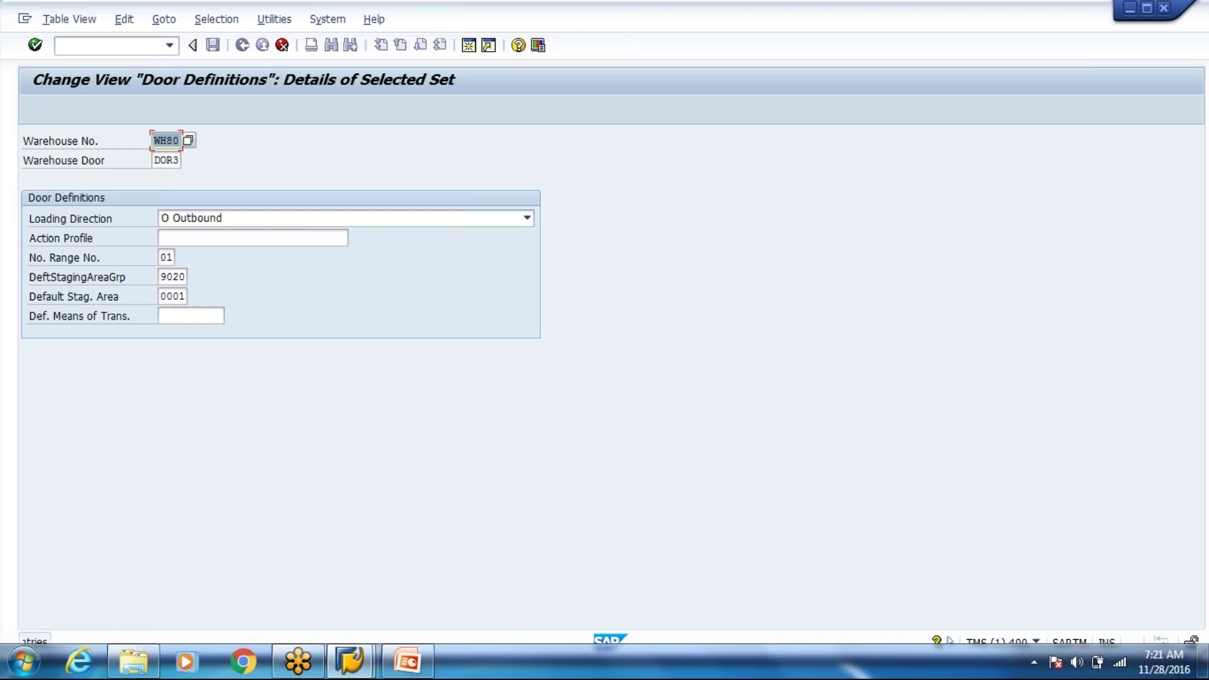
click(167, 160)
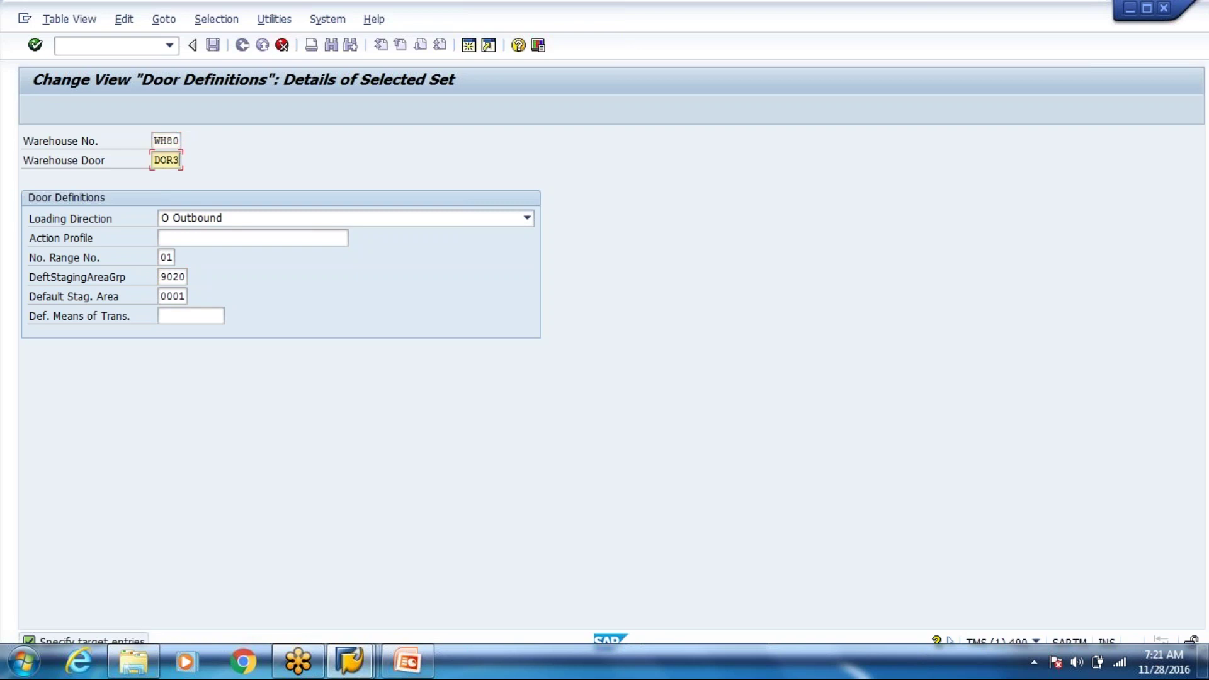
key(BackSpace)
text(O)
key(Return)
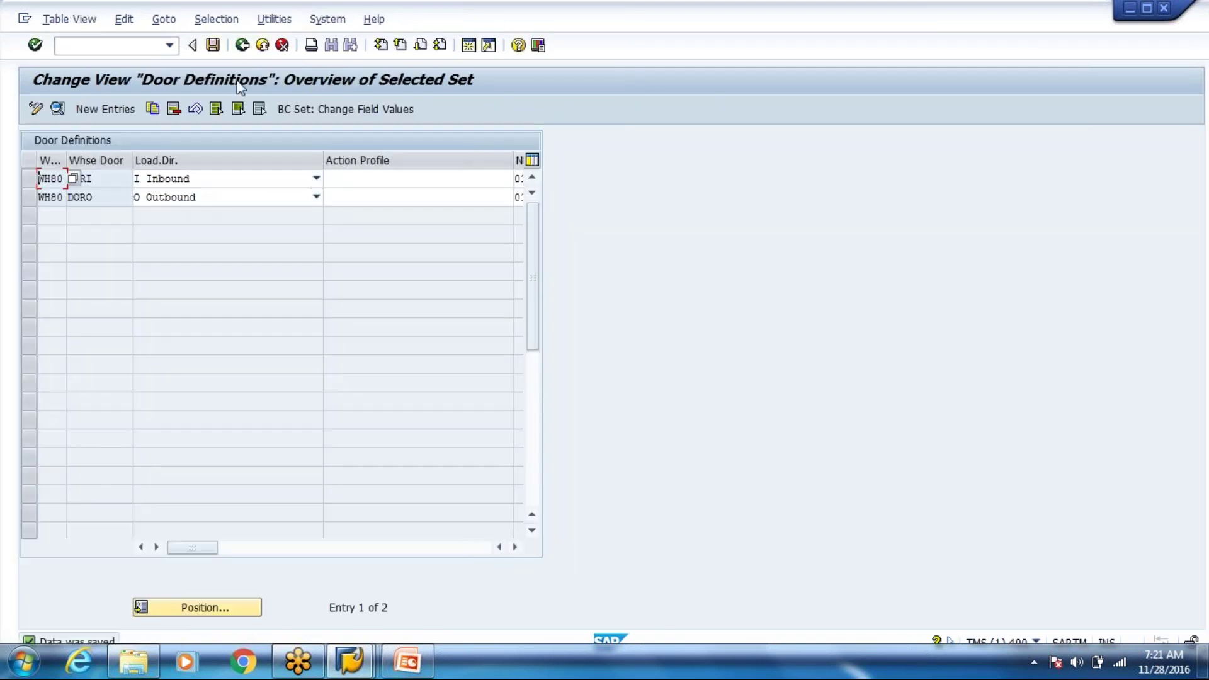
- Delete the original doors DOR1 and DOR3 of WH80 from the door definitions, save, and return to the IMG
click(242, 45)
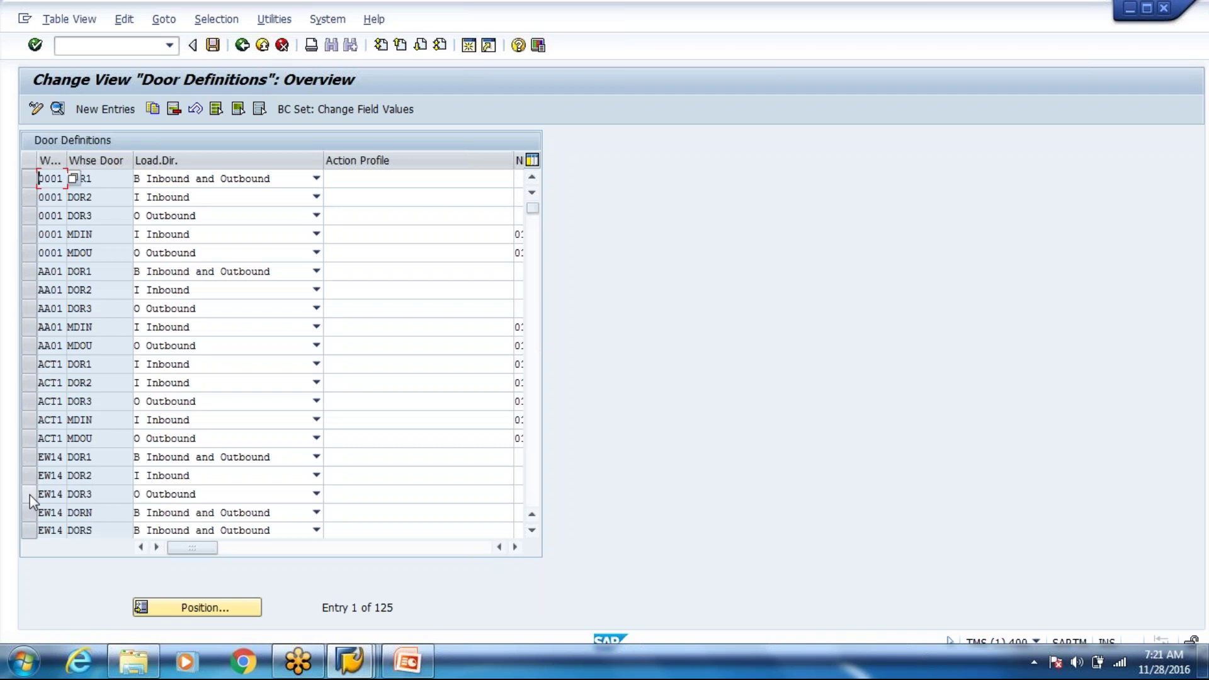
click(169, 608)
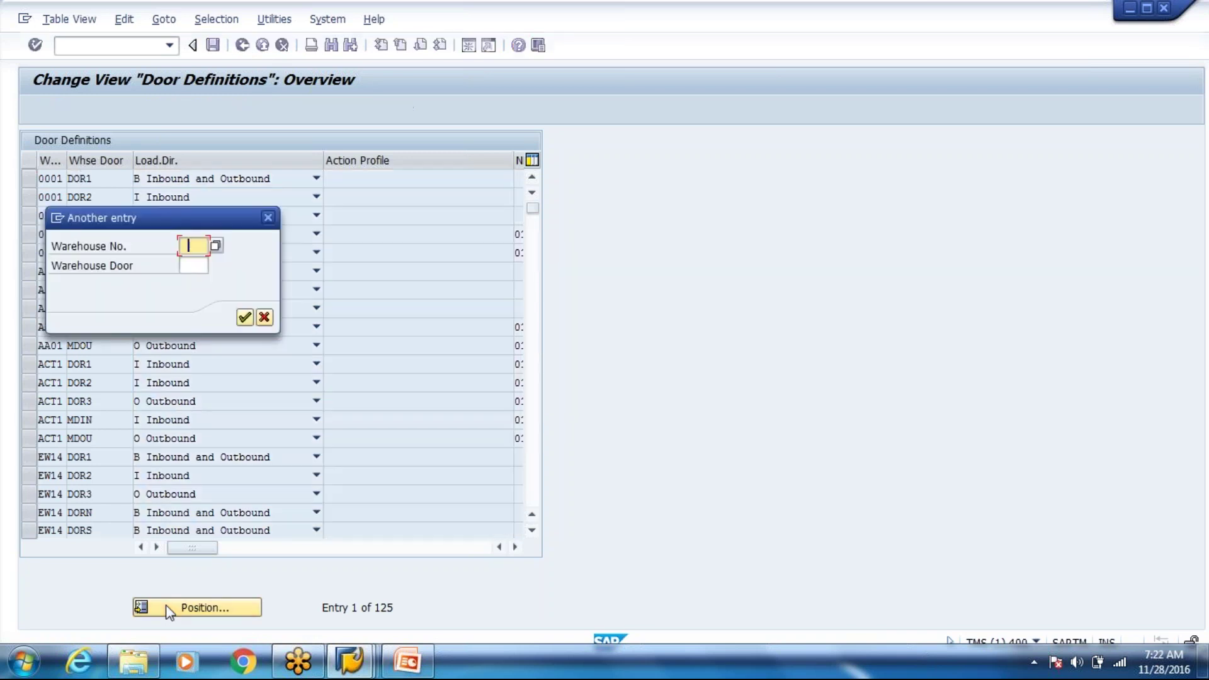
key(Down)
key(Return)
key(Return)
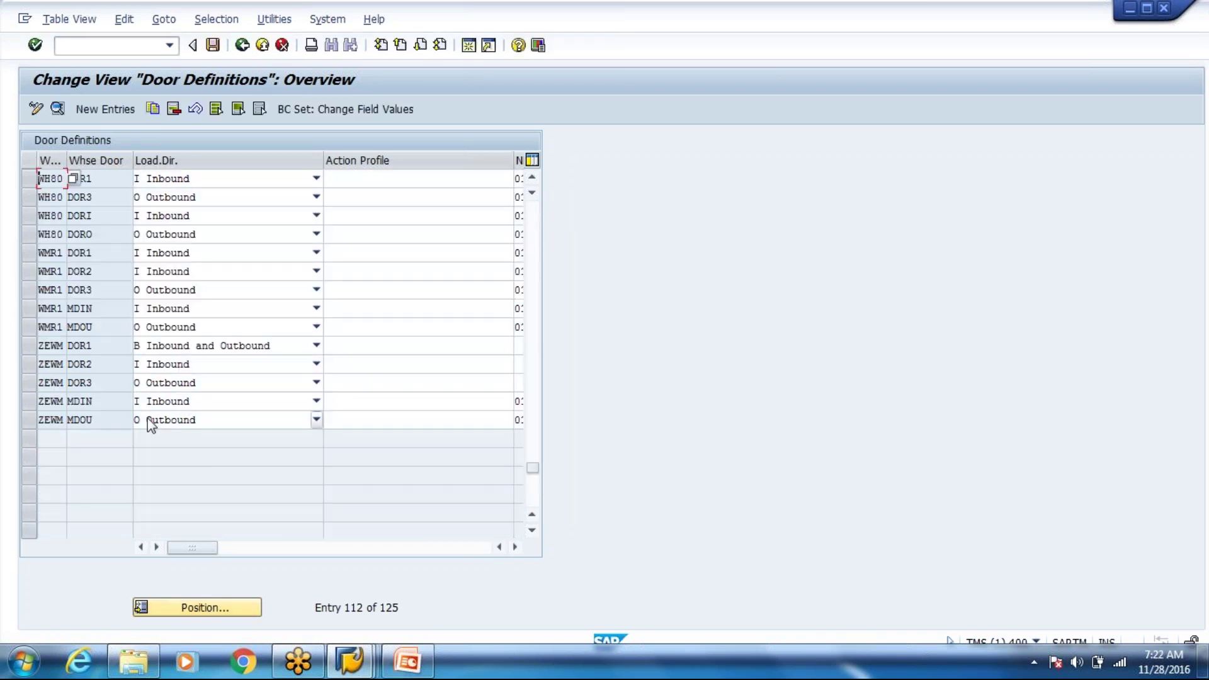
click(28, 197)
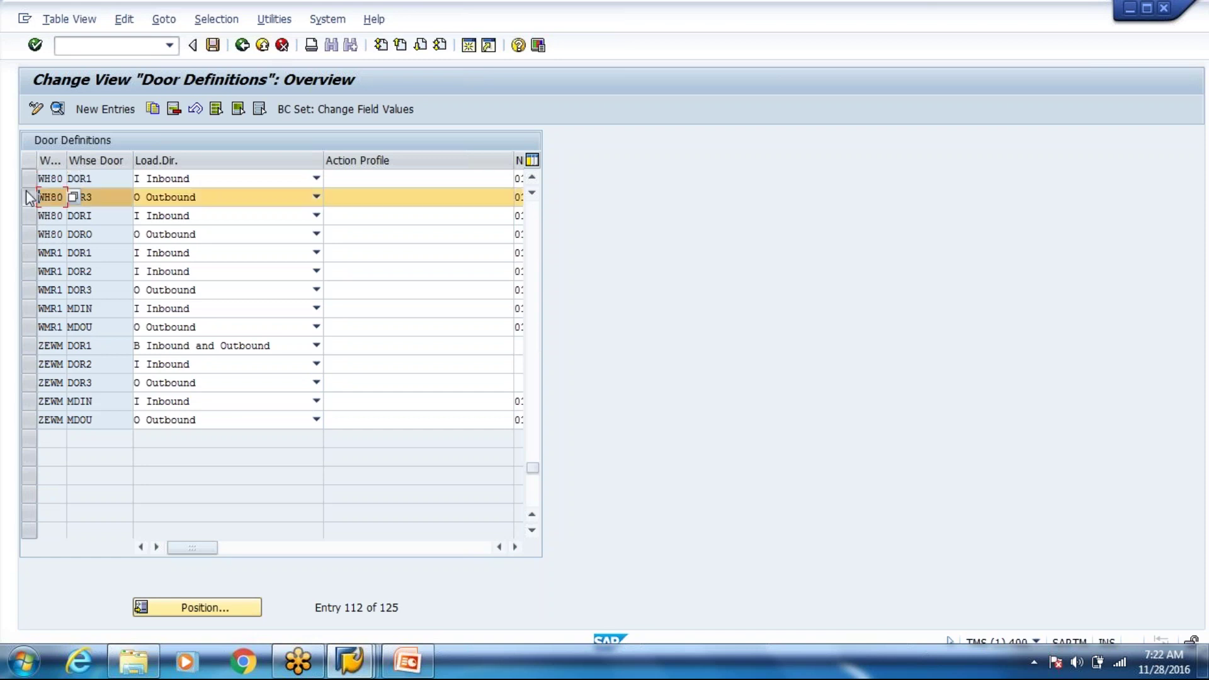
click(25, 179)
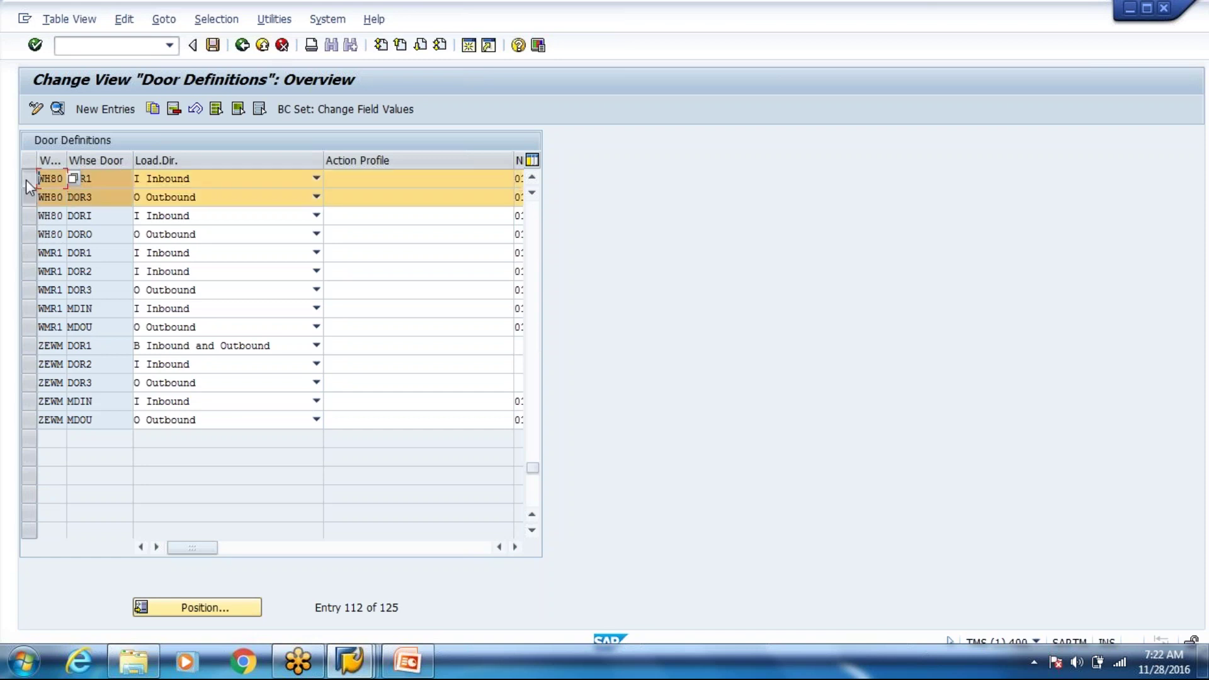
click(174, 110)
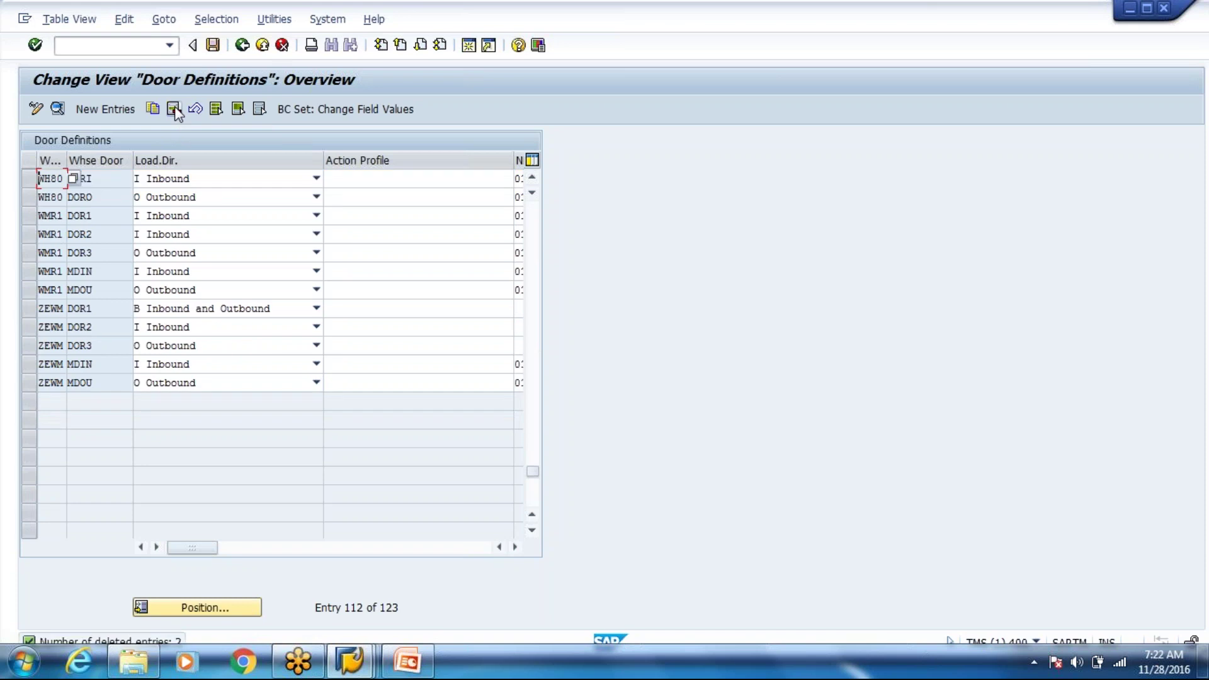
key(ctrl+s)
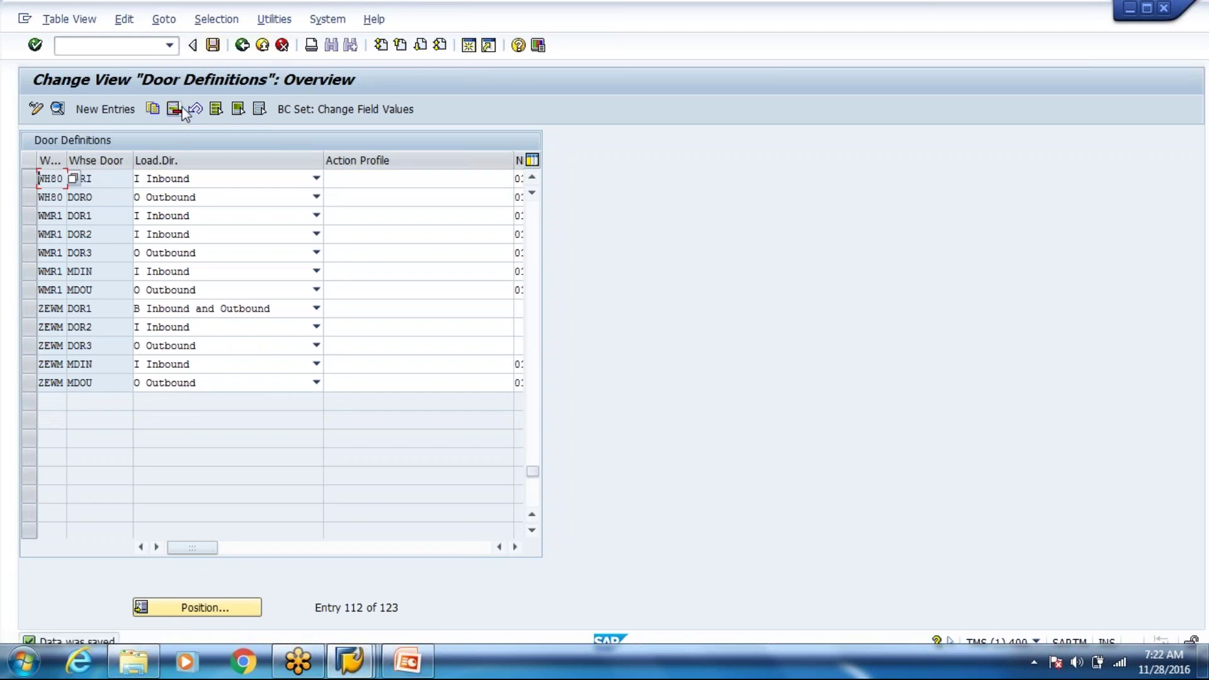
click(270, 51)
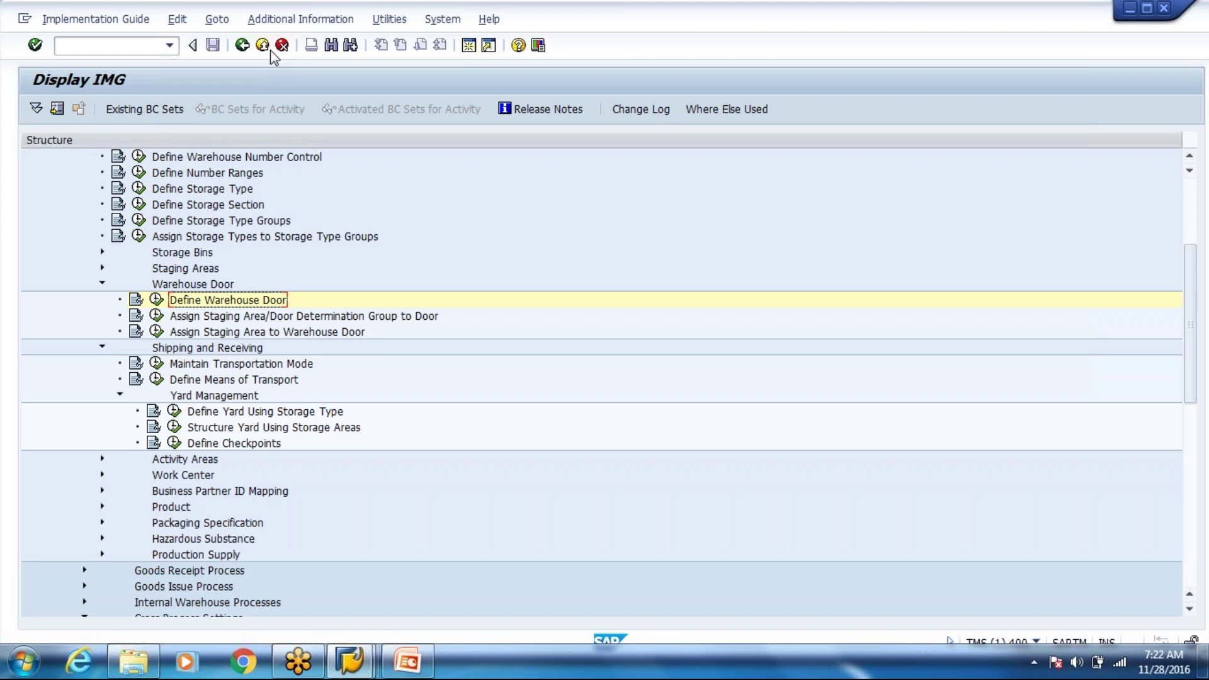
- Switch to the SAP Easy Access session and reopen the Assign Warehouse Door to Yard Bin activity
click(352, 669)
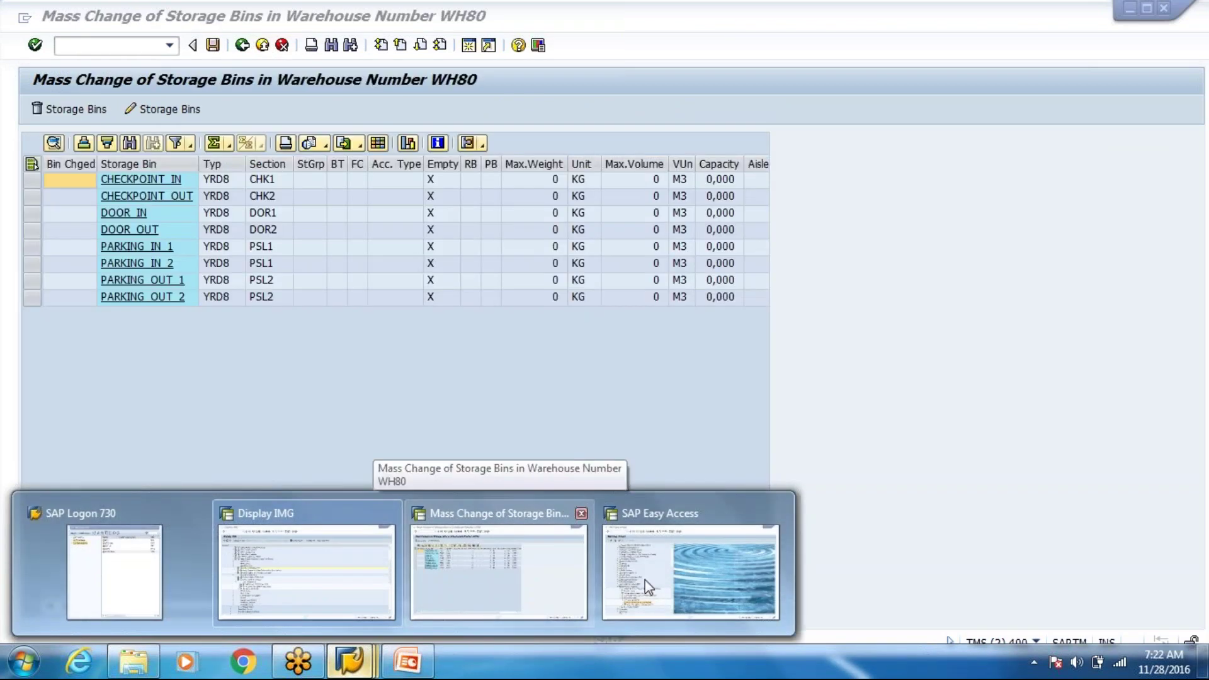
click(649, 587)
double_click(187, 541)
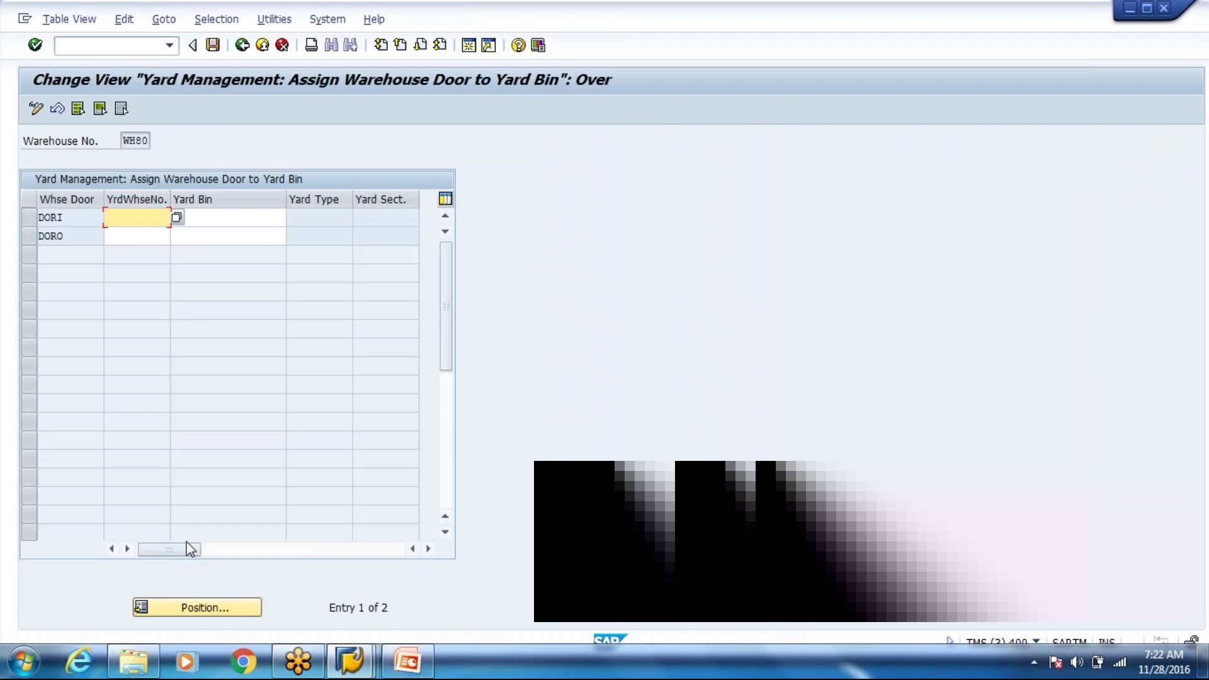
- Assign warehouse door DORI to yard warehouse number WH80 and yard bin DOOR_IN
click(177, 218)
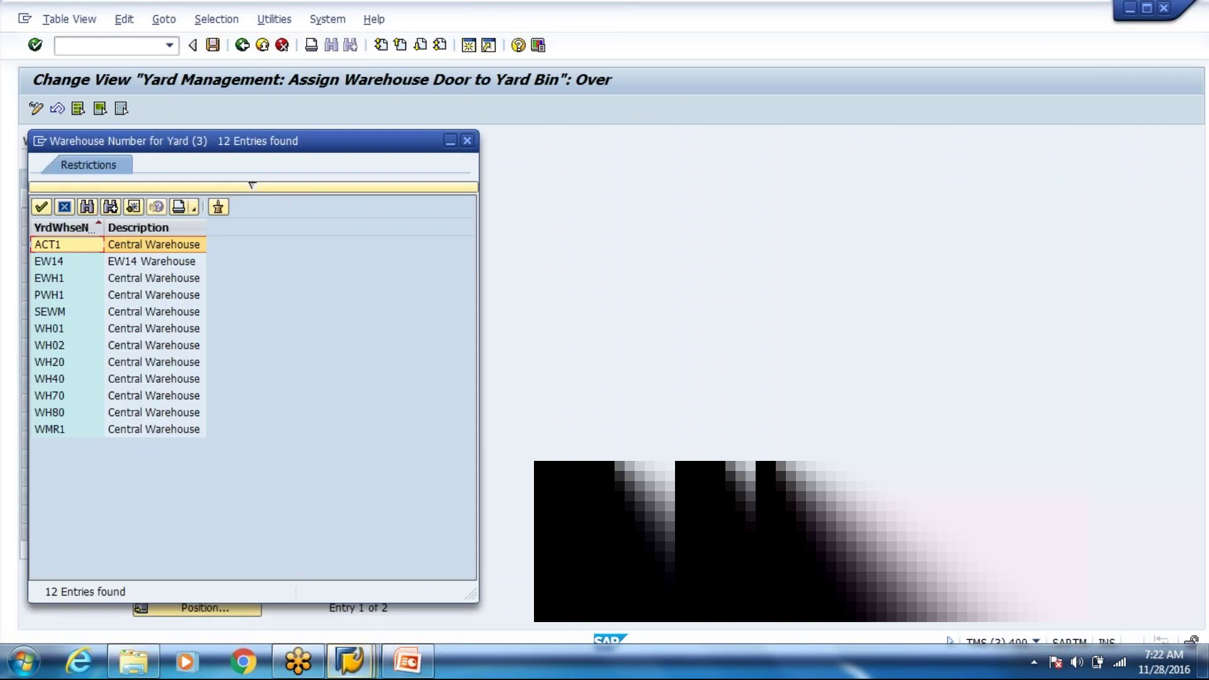
double_click(75, 413)
click(262, 216)
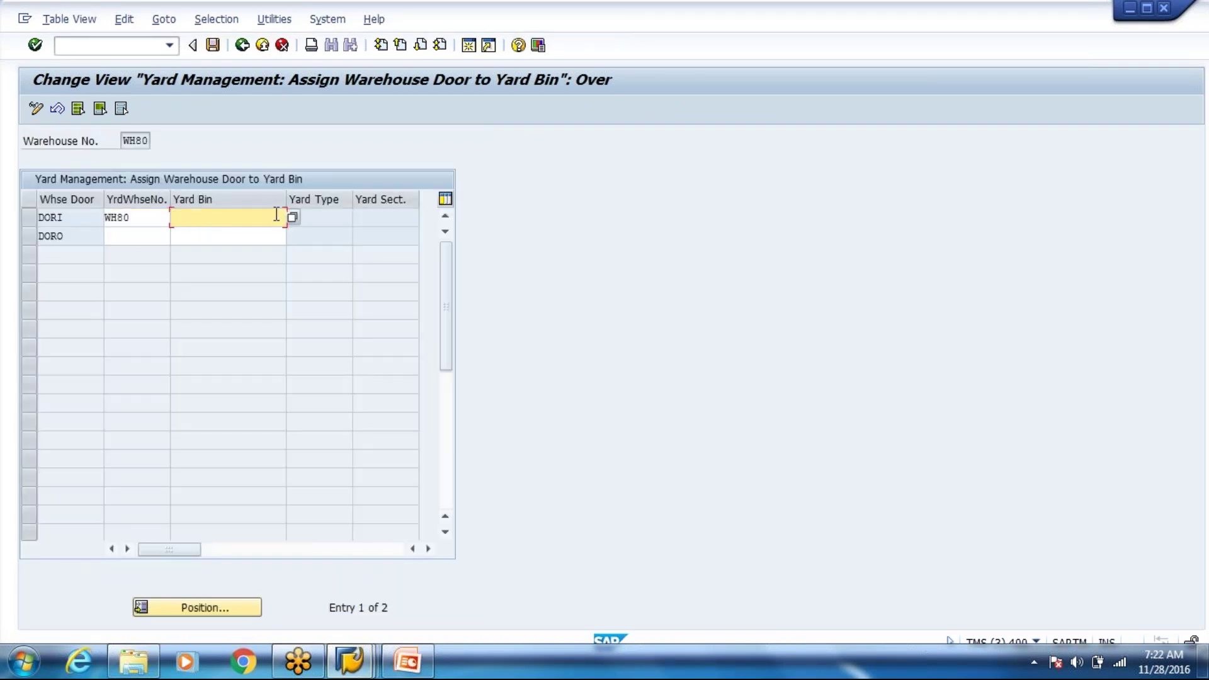
click(292, 216)
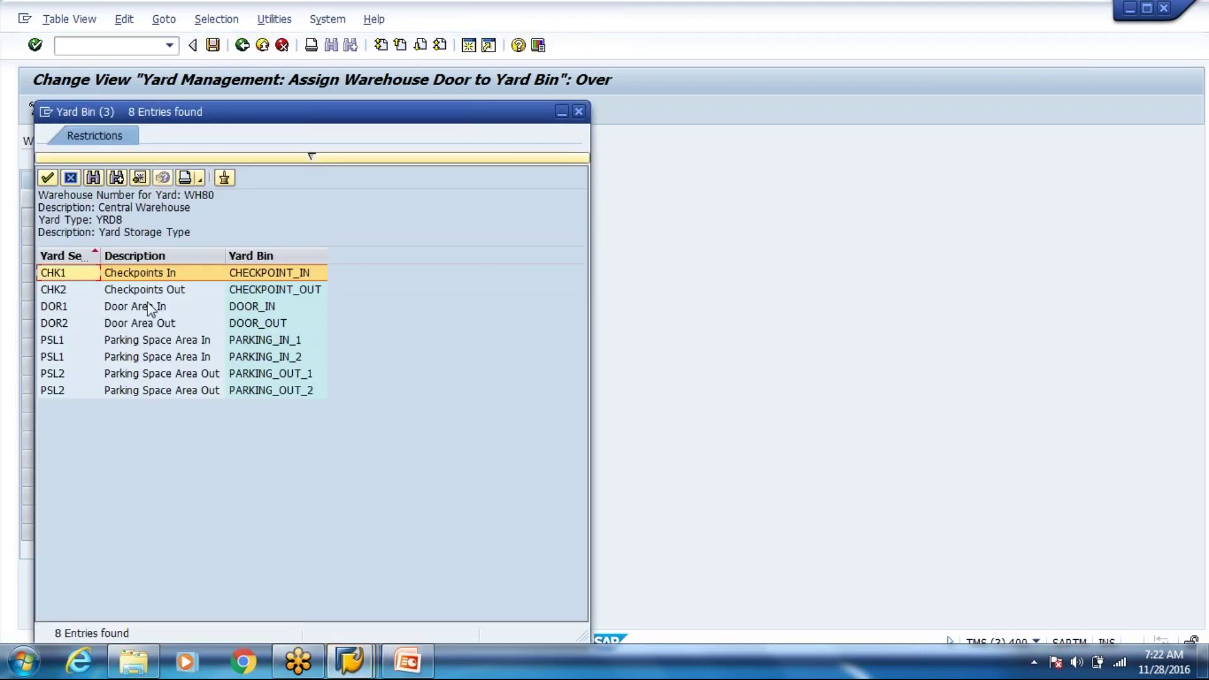
click(151, 308)
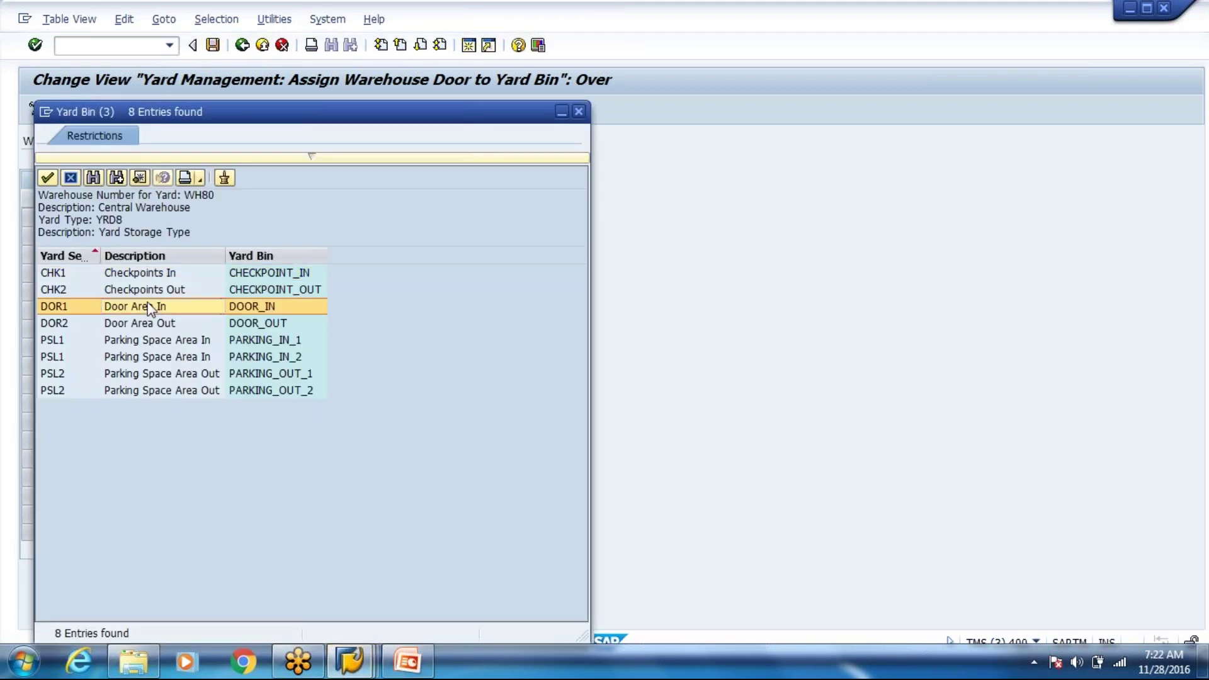
click(151, 307)
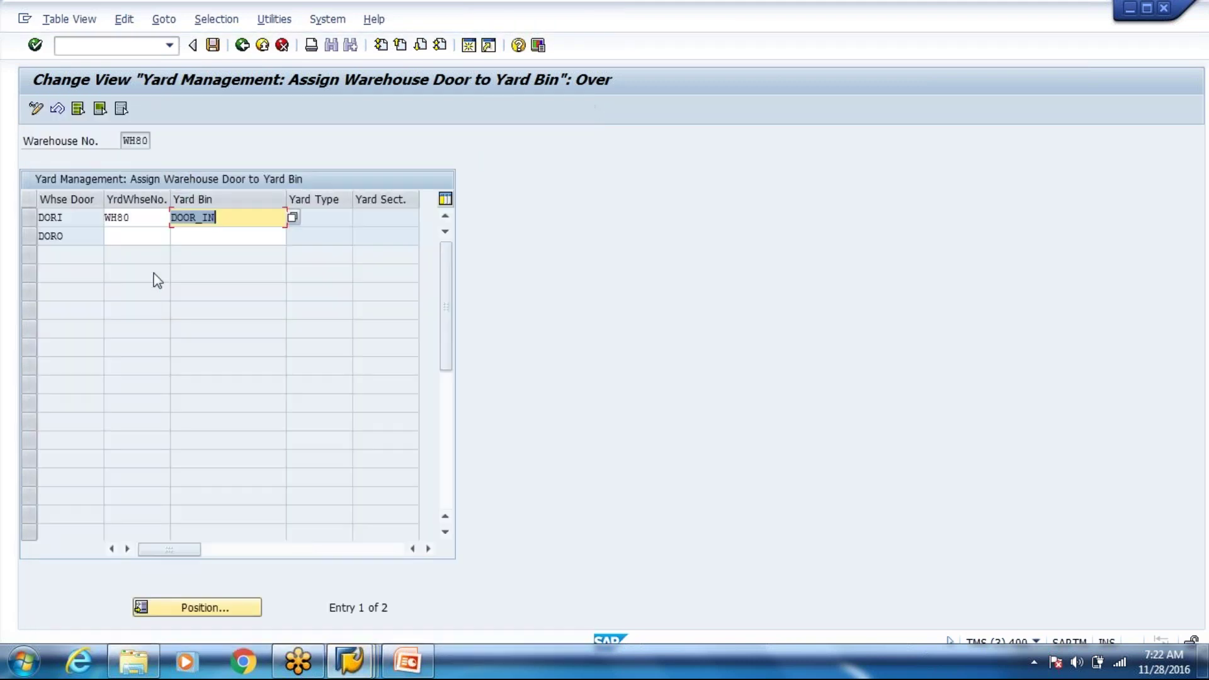
- Assign warehouse door DORO to yard warehouse number WH80 and yard bin DOOR_OUT, and save the door assignments
click(150, 240)
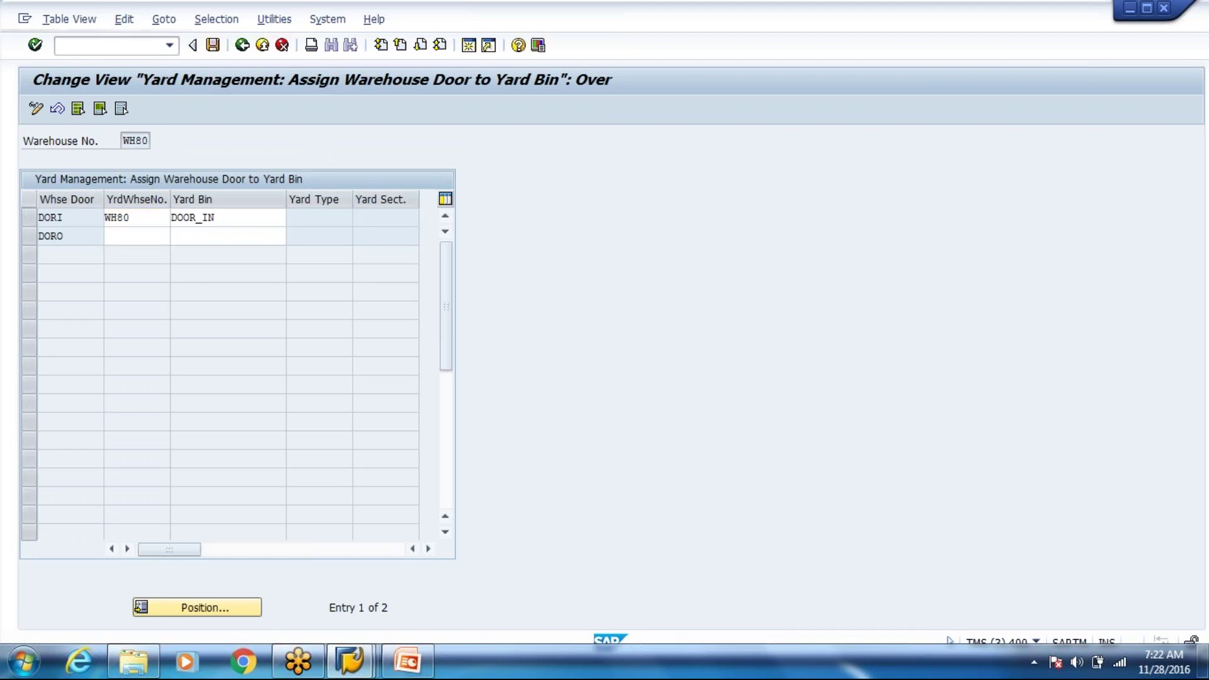
key(F4)
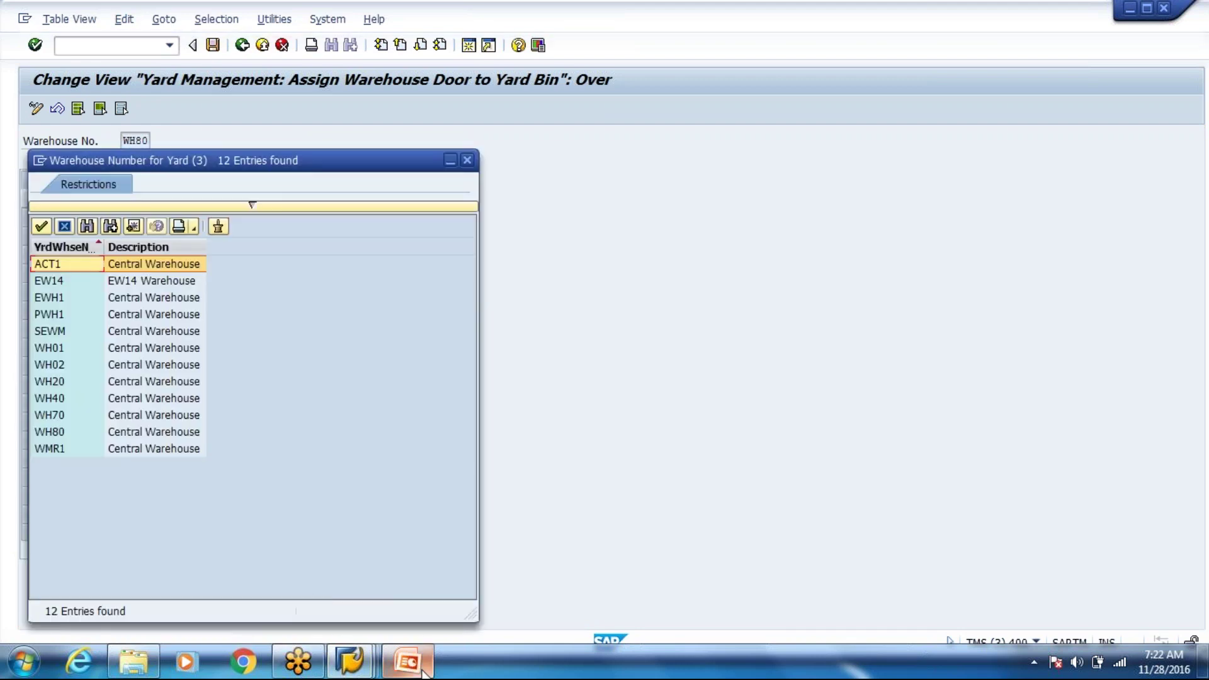
click(424, 672)
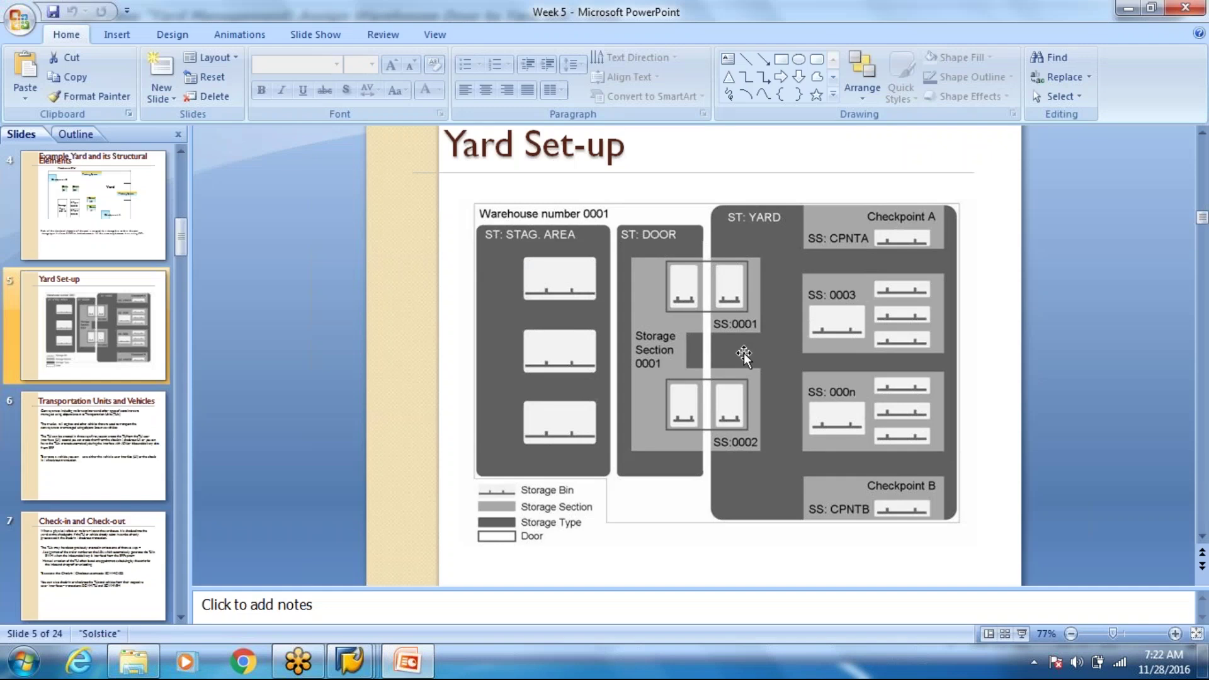
key(alt+Tab)
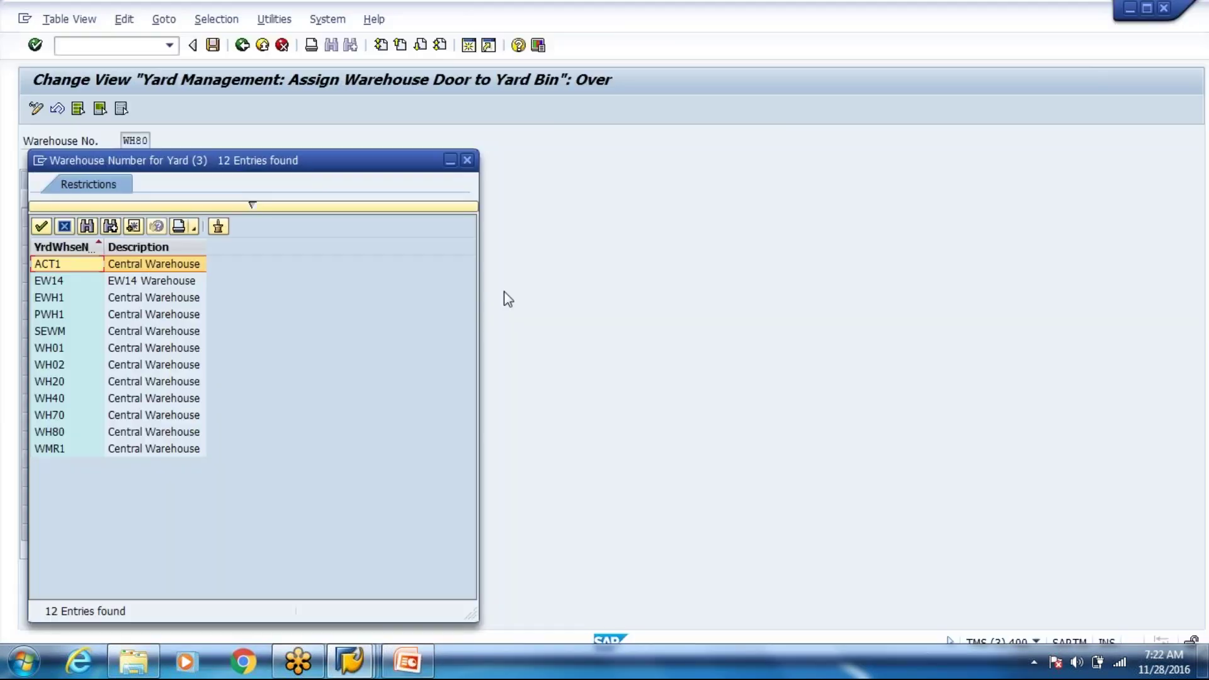
key(alt+Tab)
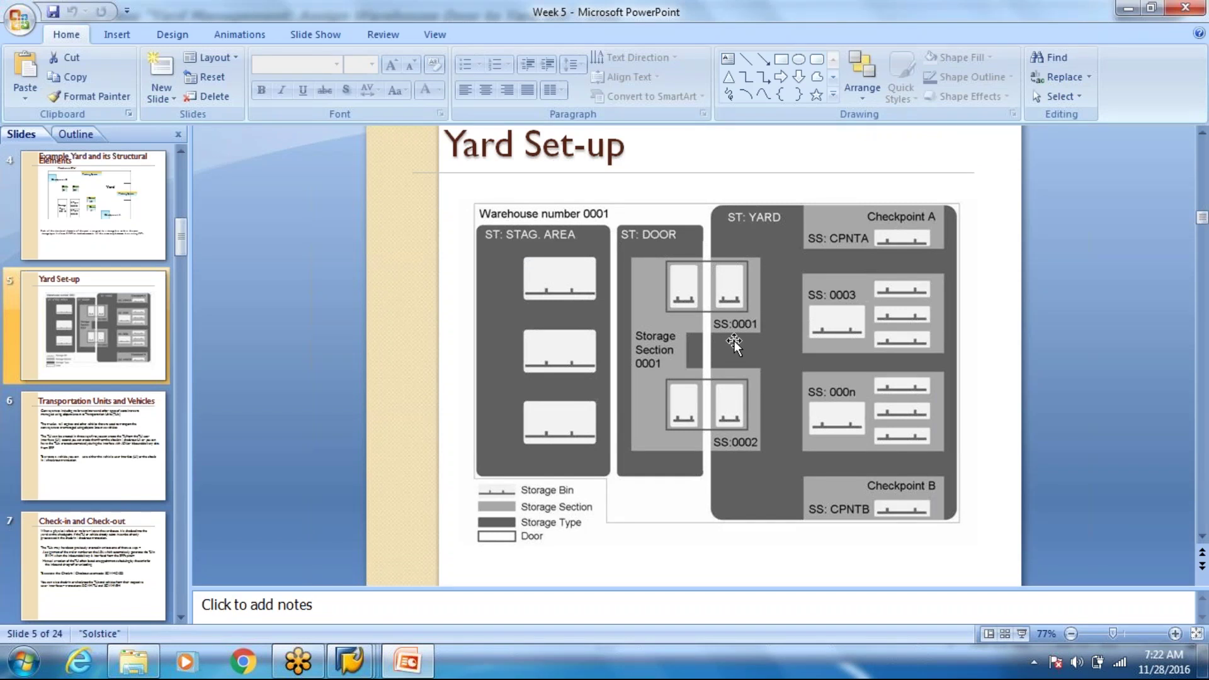
key(alt+Tab)
click(69, 431)
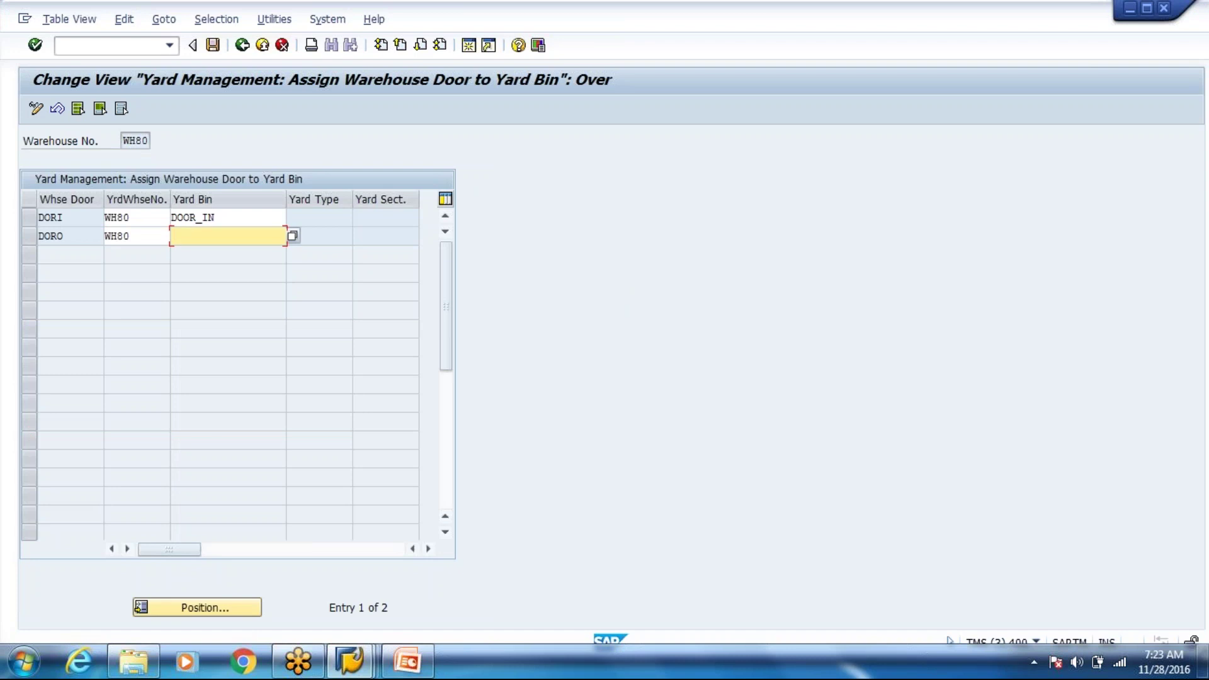
click(293, 236)
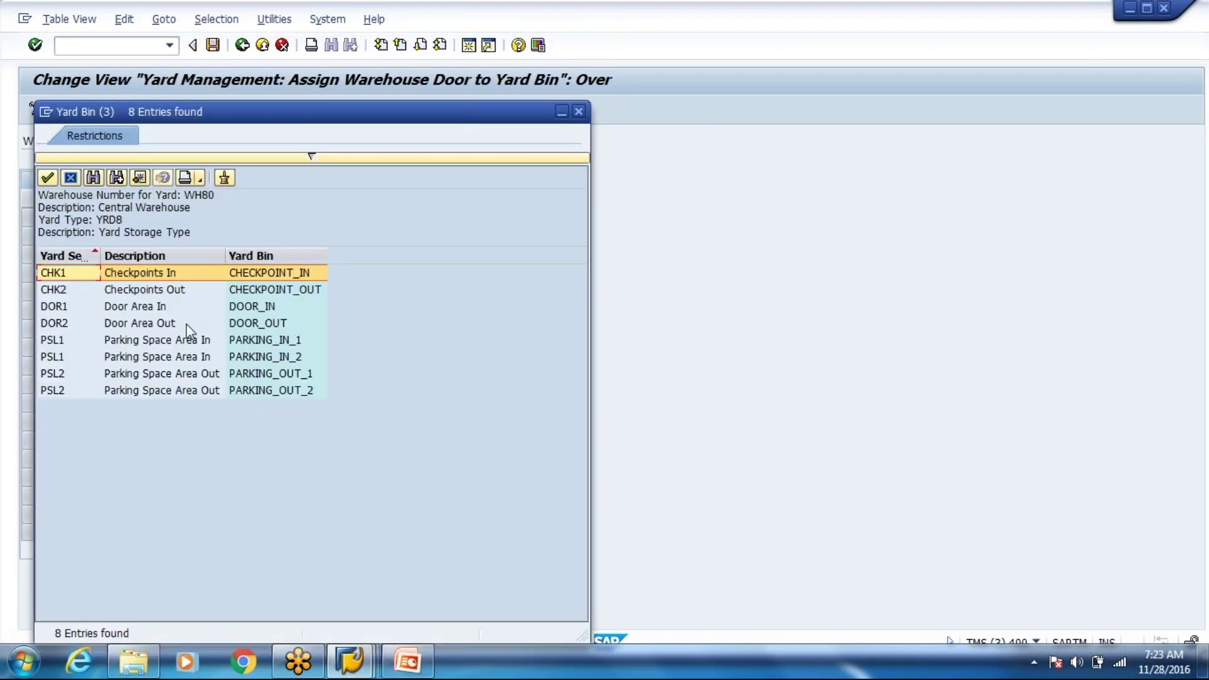
double_click(188, 328)
key(Return)
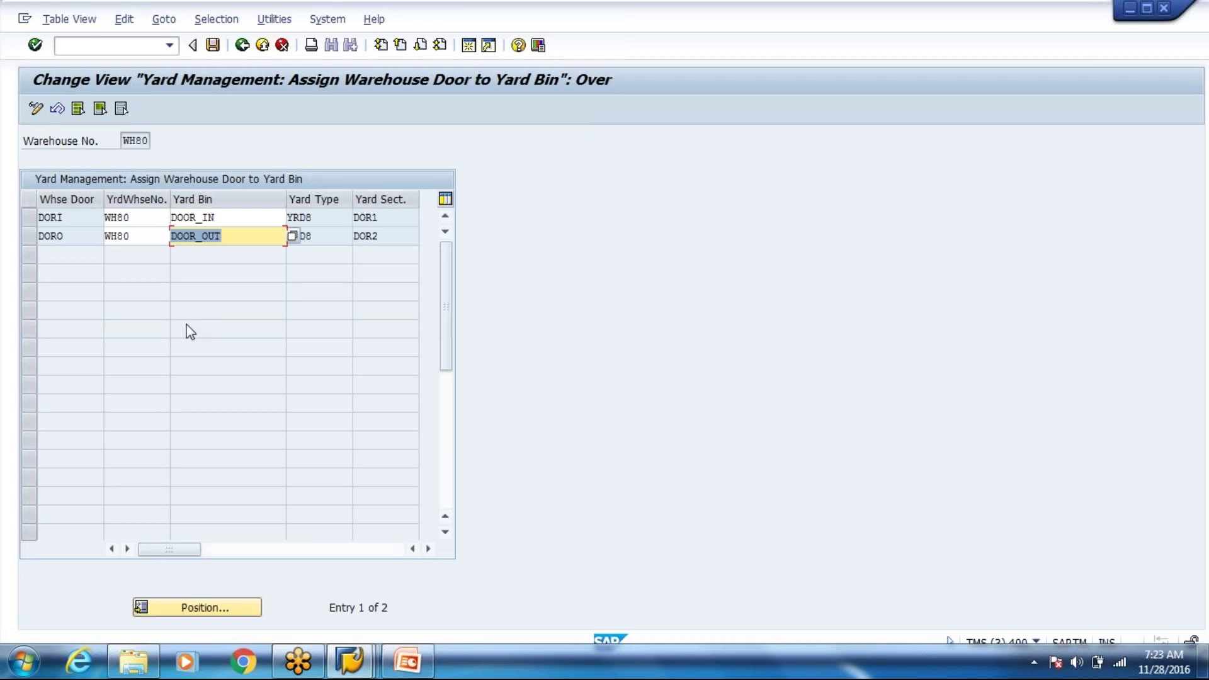
key(ctrl+s)
key(Return)
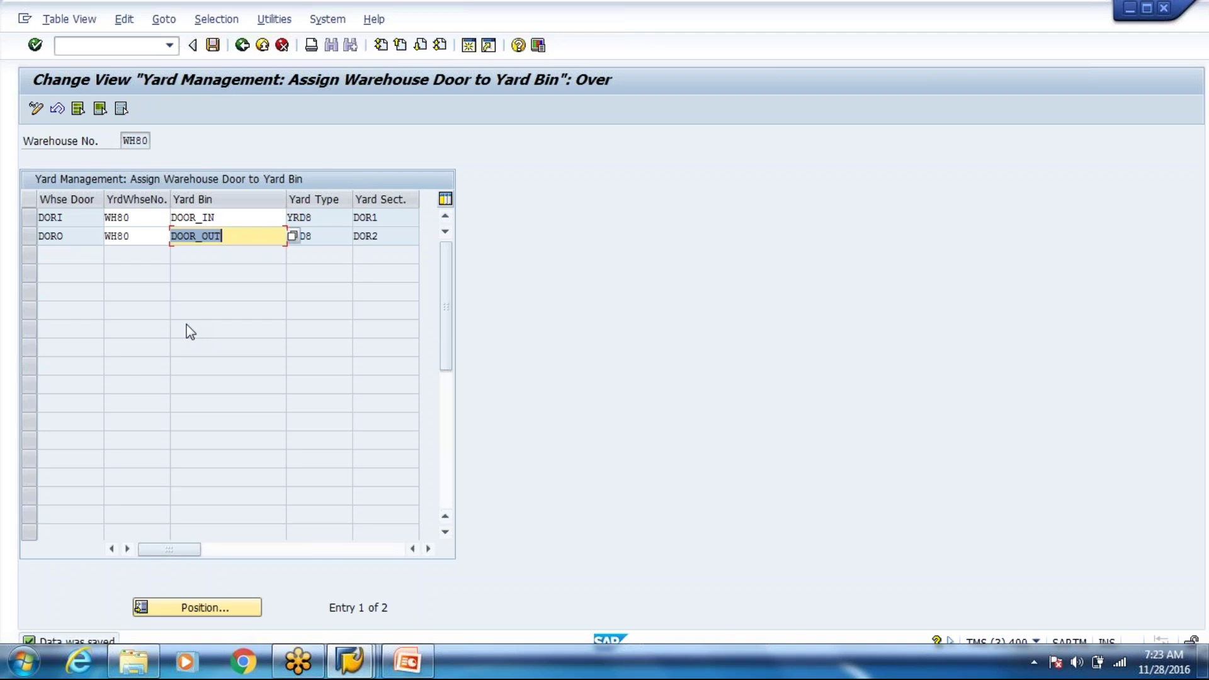
- Switch to the Display IMG session, open Define Storage Type and position the list at the storage types of warehouse WH80
click(408, 660)
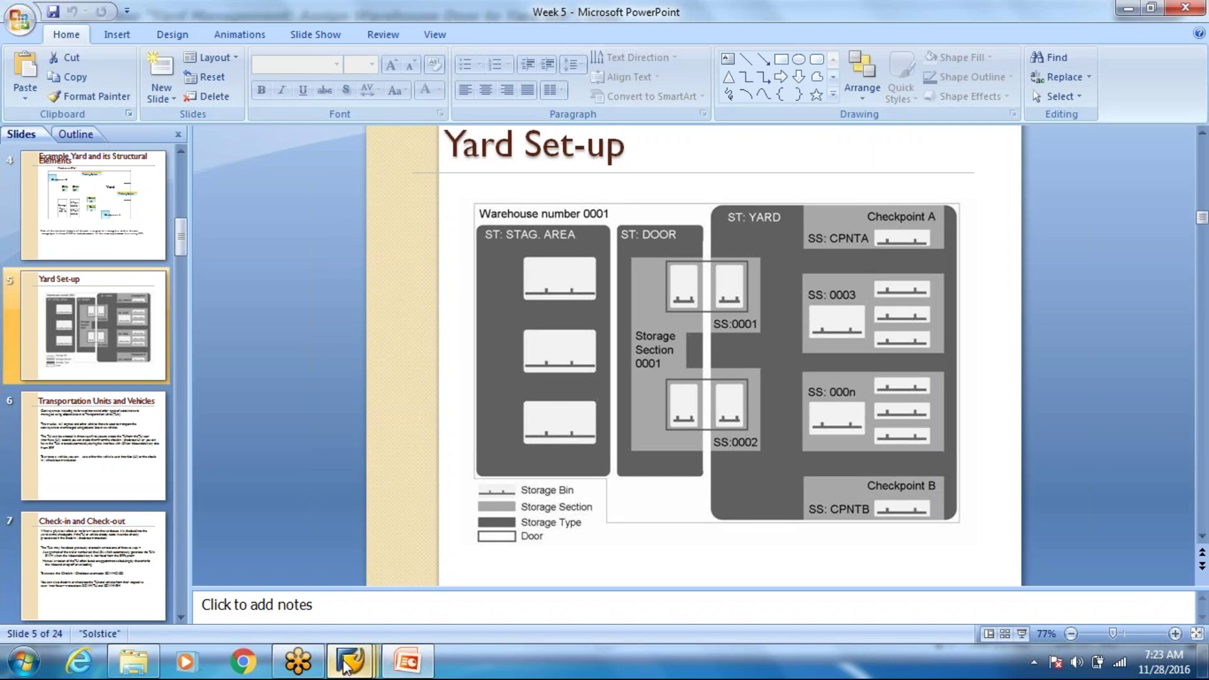
mouse_move(344, 666)
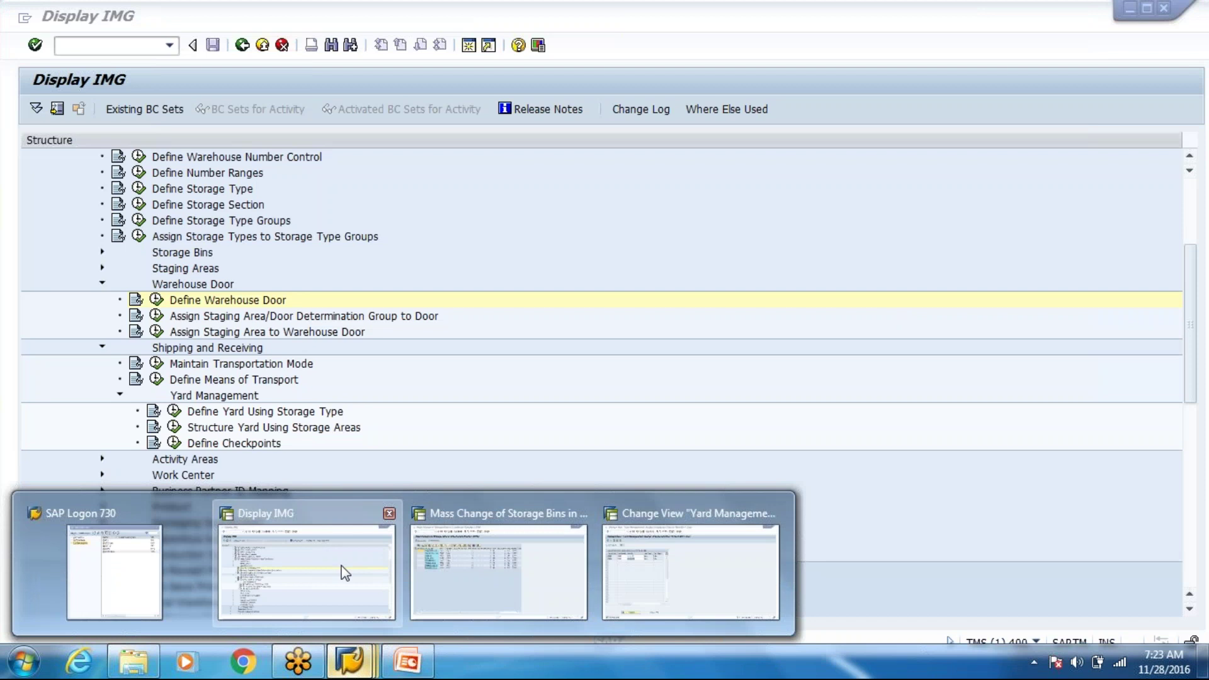
click(344, 572)
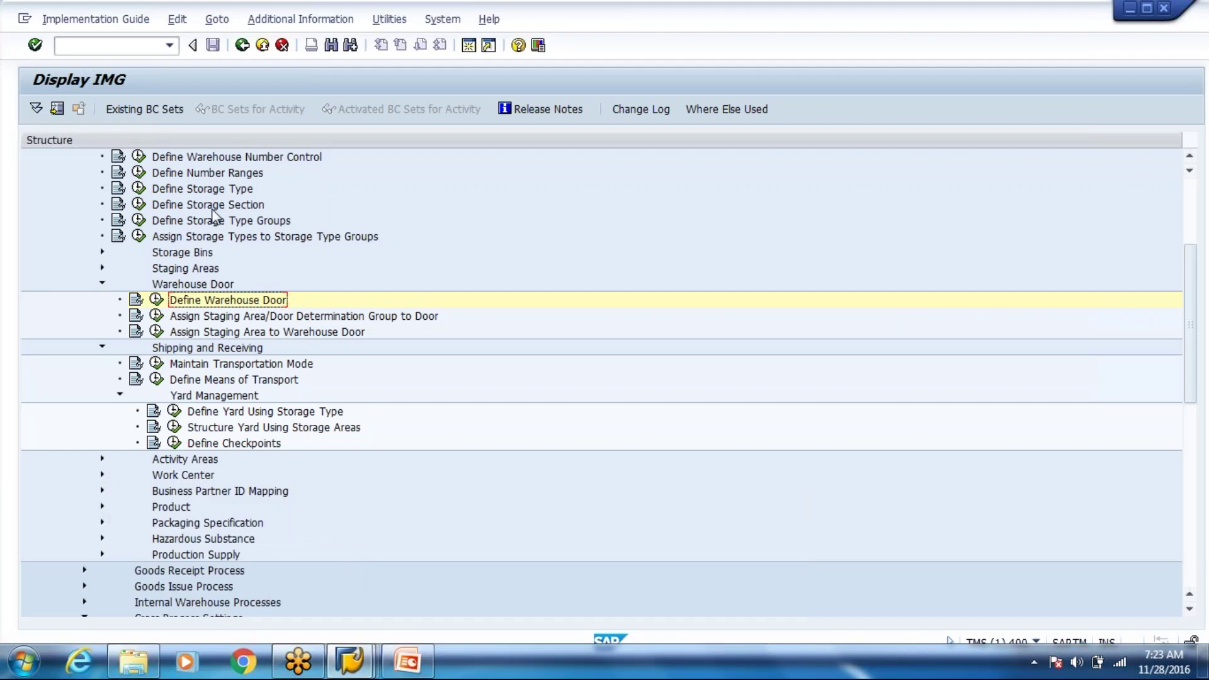
click(139, 189)
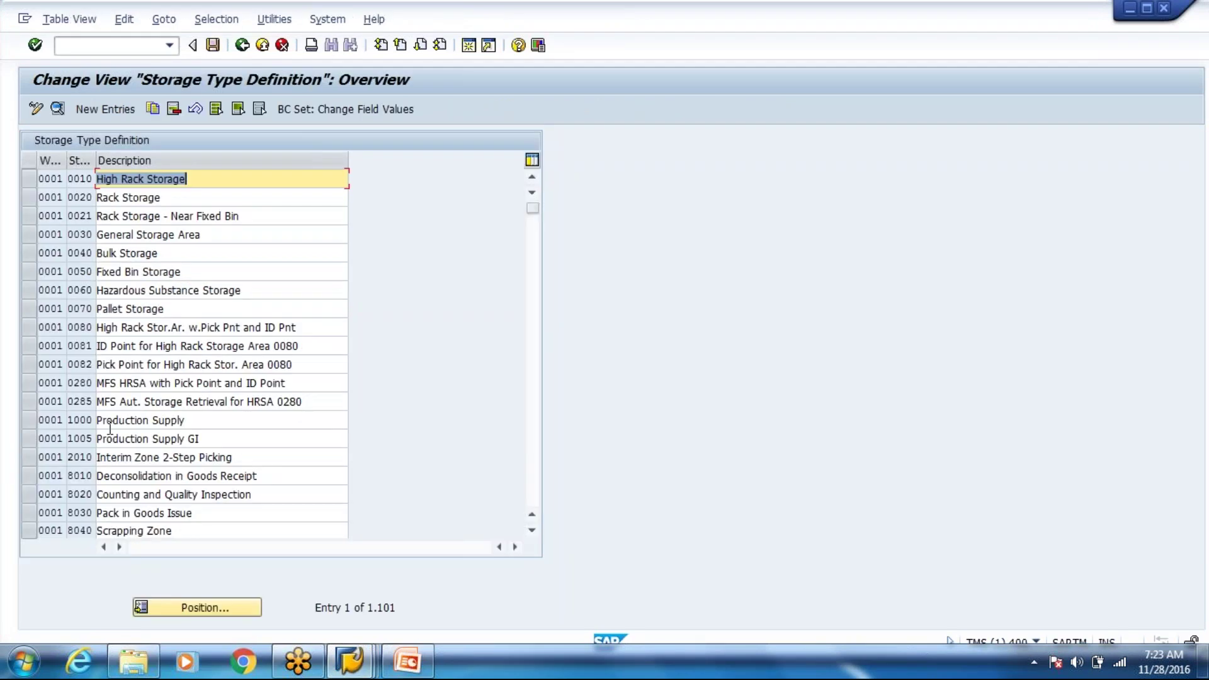
click(163, 608)
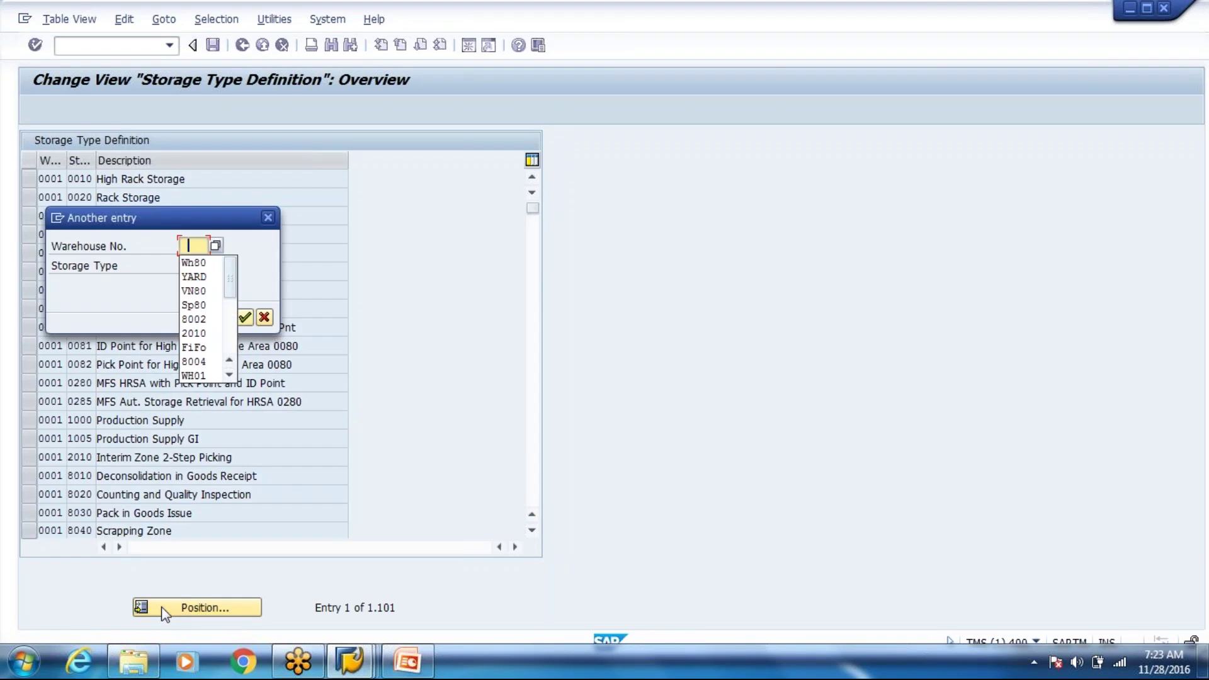
key(Return)
key(Return)
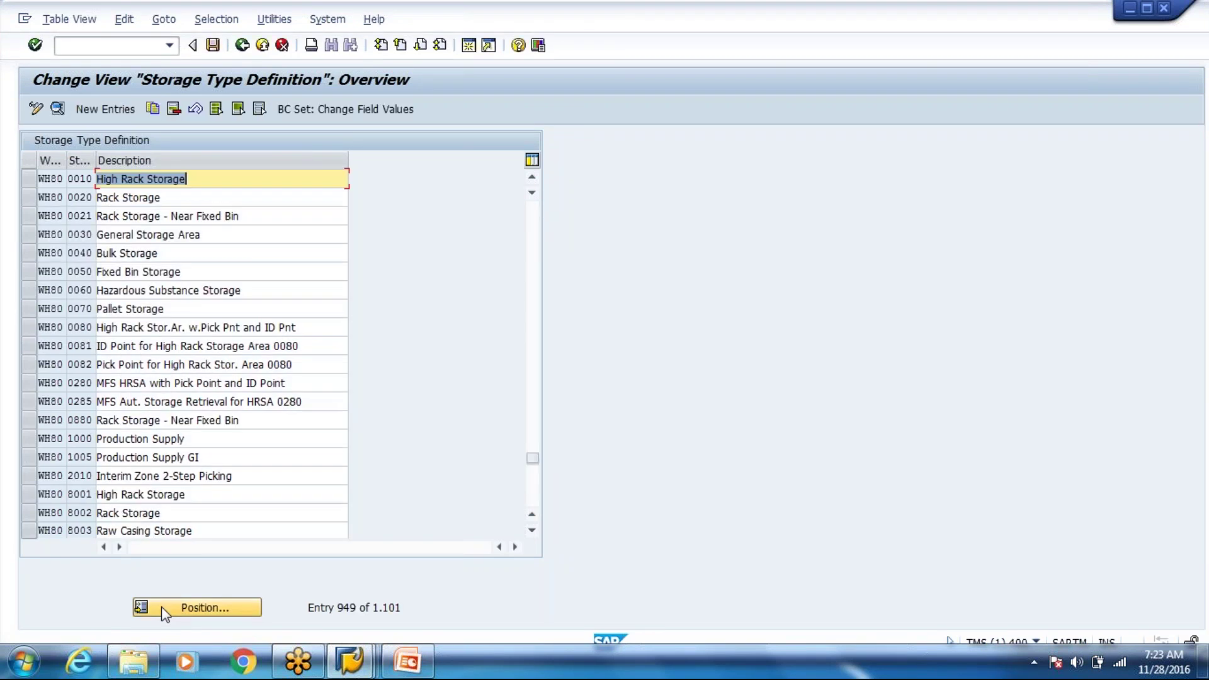
key(Page_Down)
key(Page_Down)
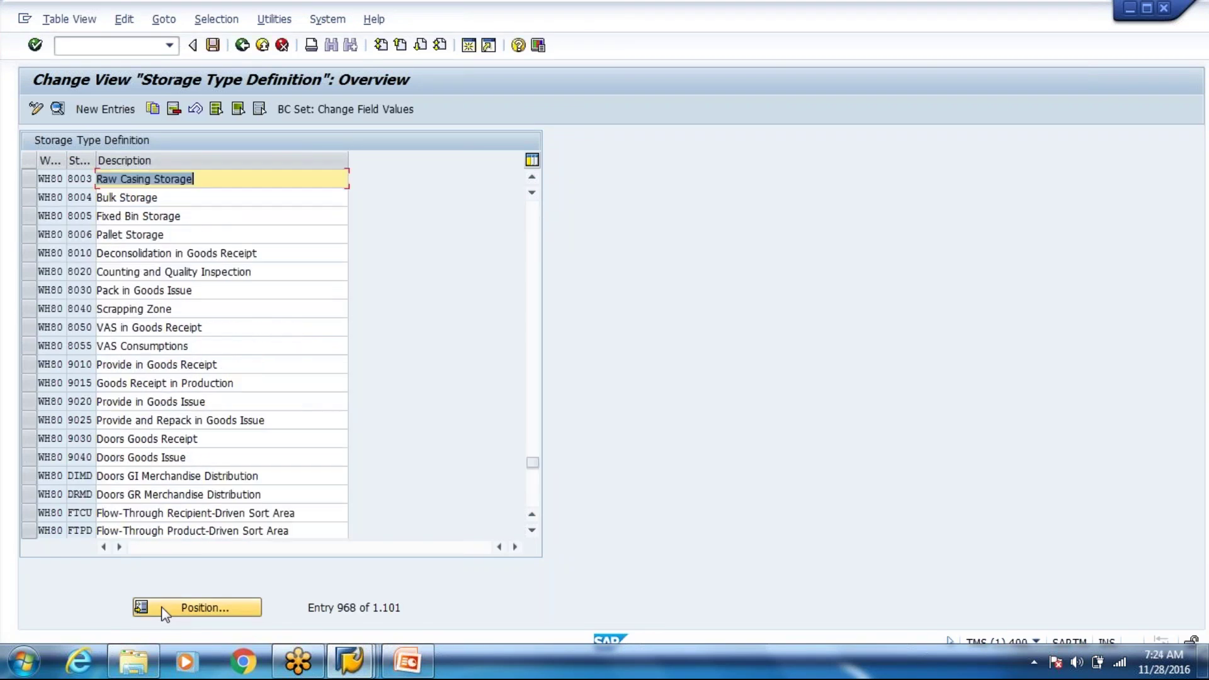
key(Page_Up)
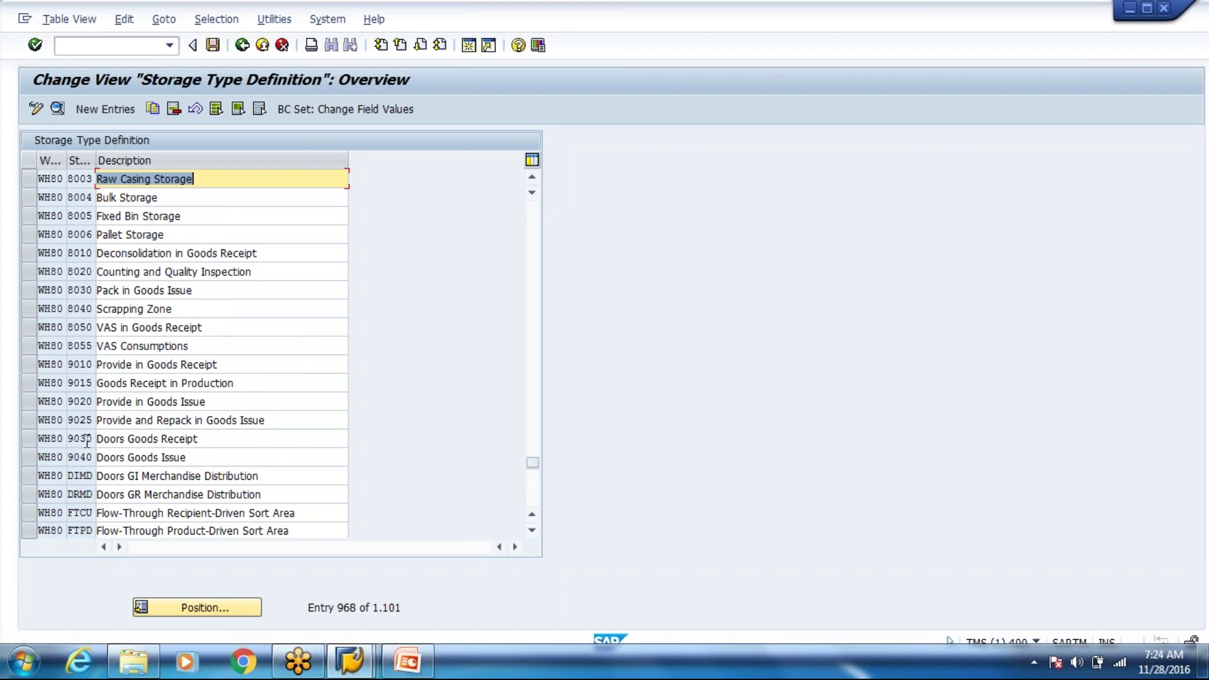
- Open the details of storage type 9030 Doors Goods Receipt and check the available storage type roles
double_click(208, 438)
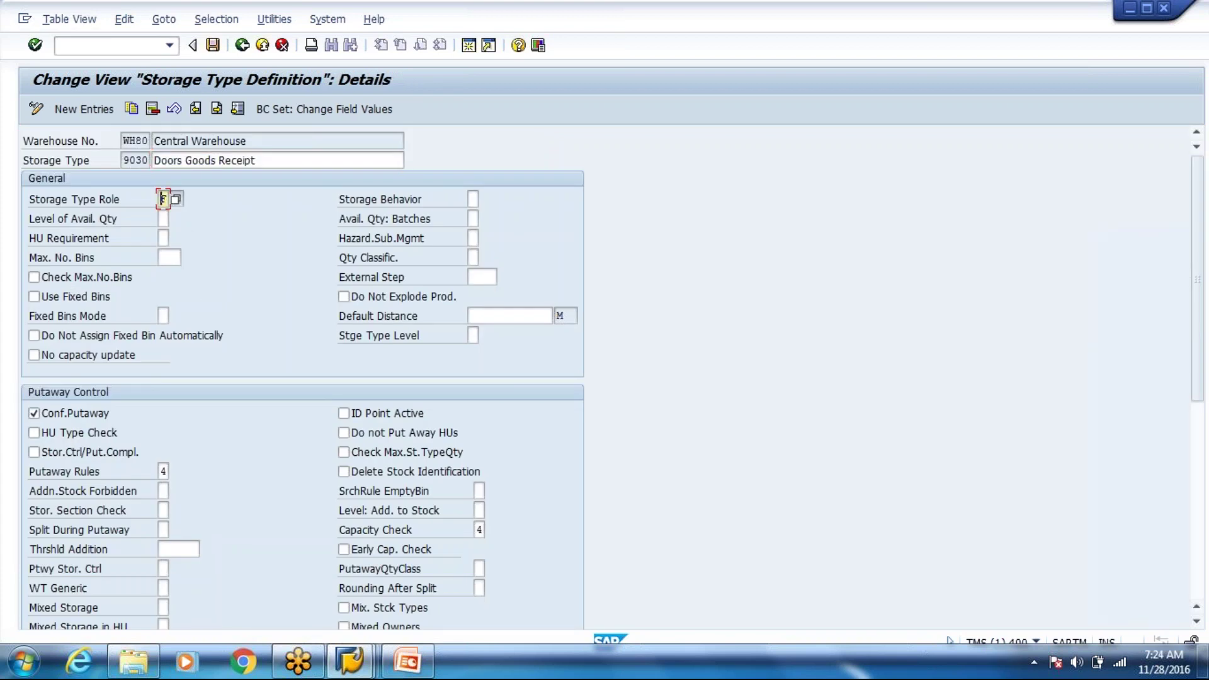
key(F4)
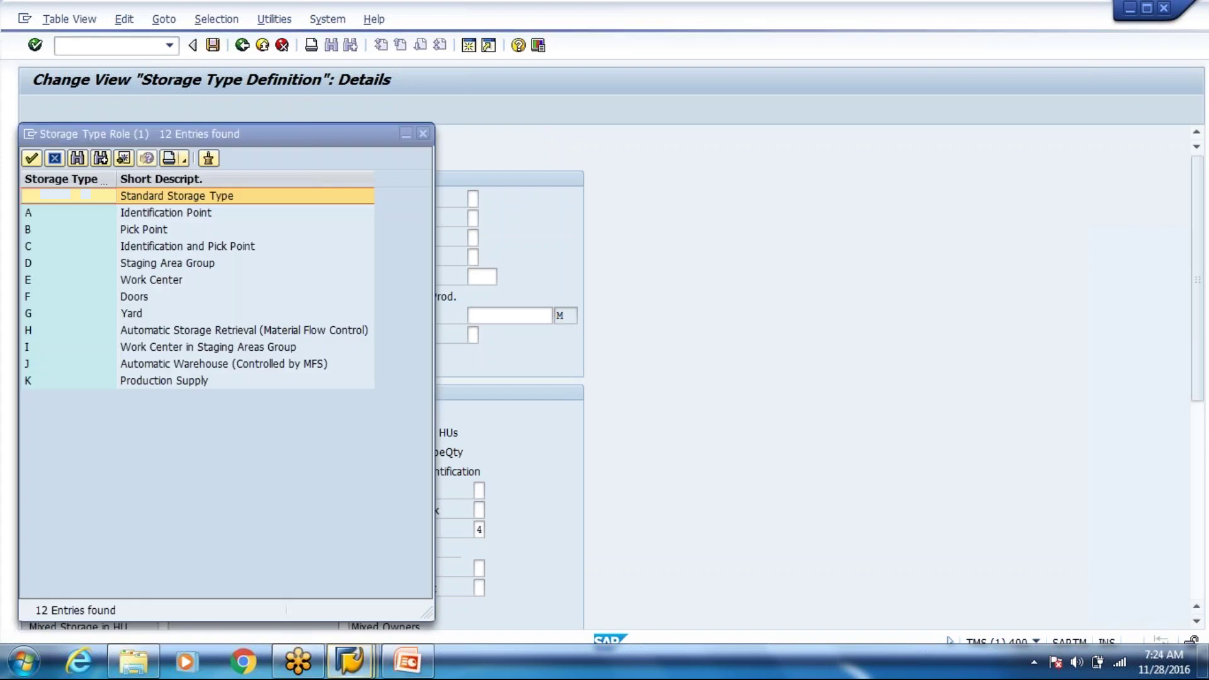
click(422, 133)
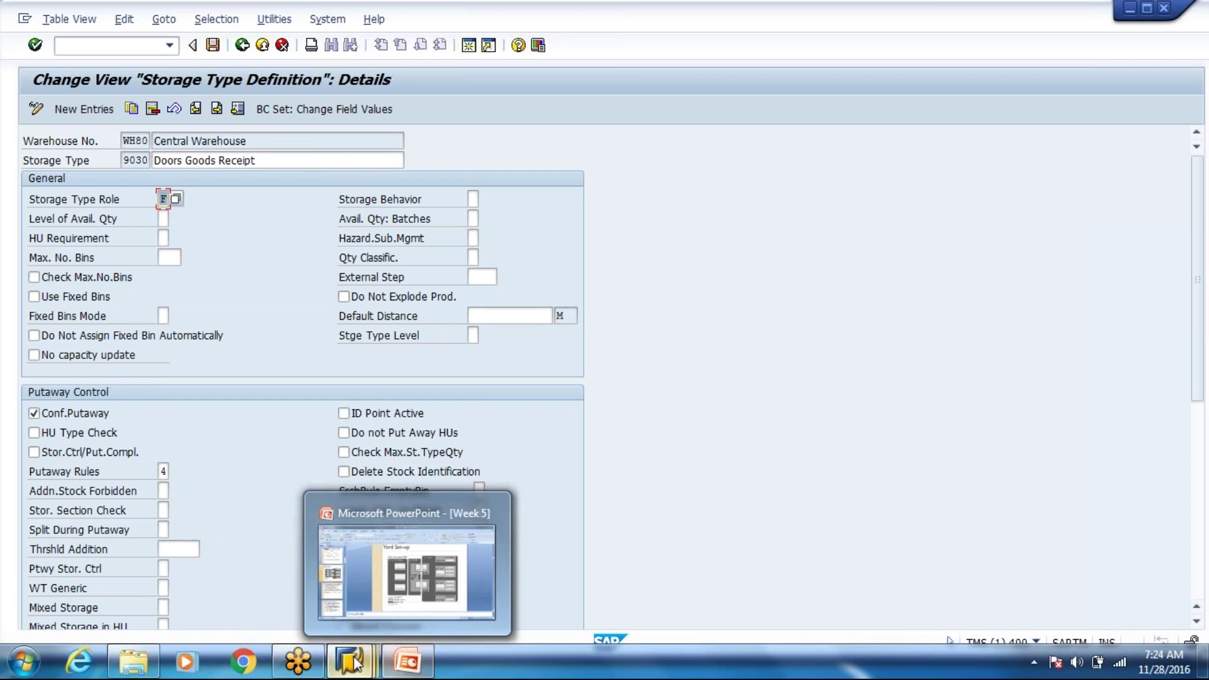
- Switch to the WH80 storage bin mass change session and compare the YRD8 bins with the Yard Set-up slide in PowerPoint
mouse_move(354, 663)
click(468, 588)
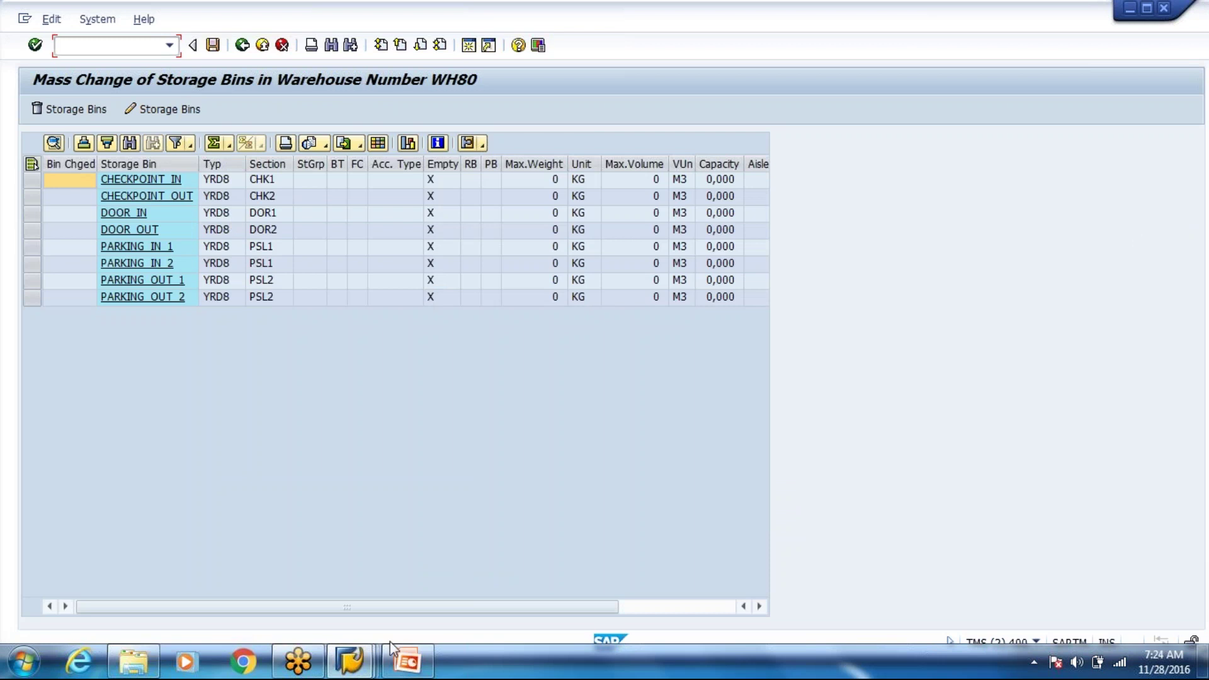
click(407, 662)
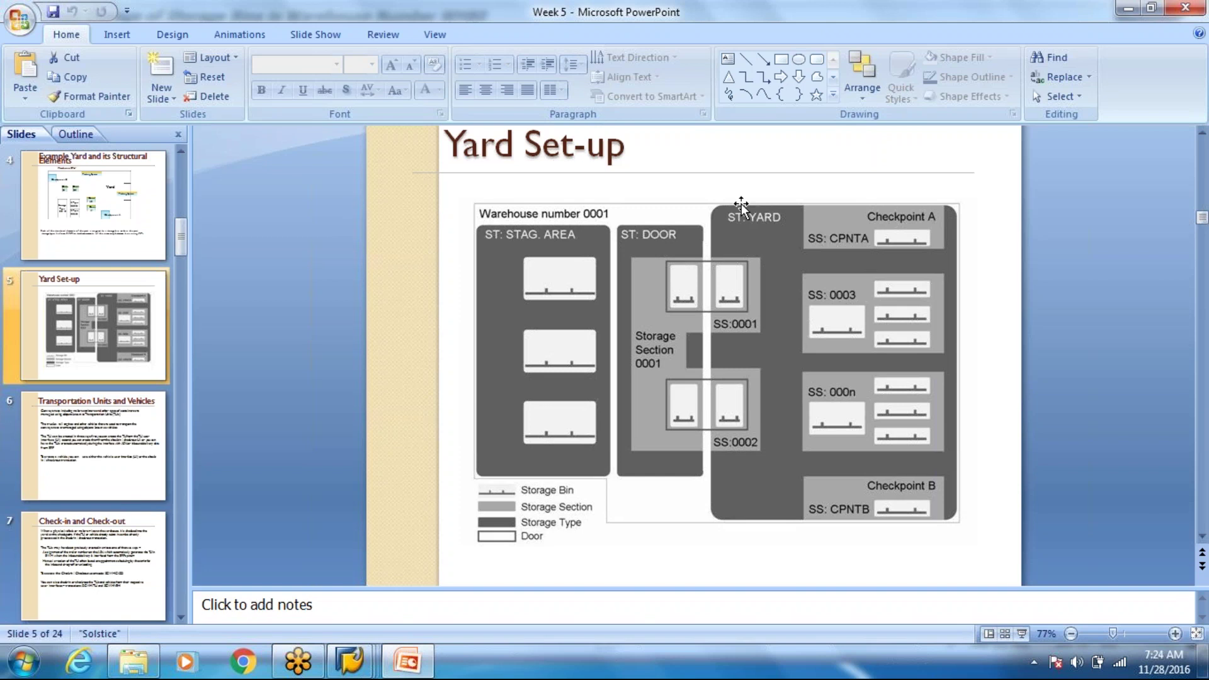
key(Up)
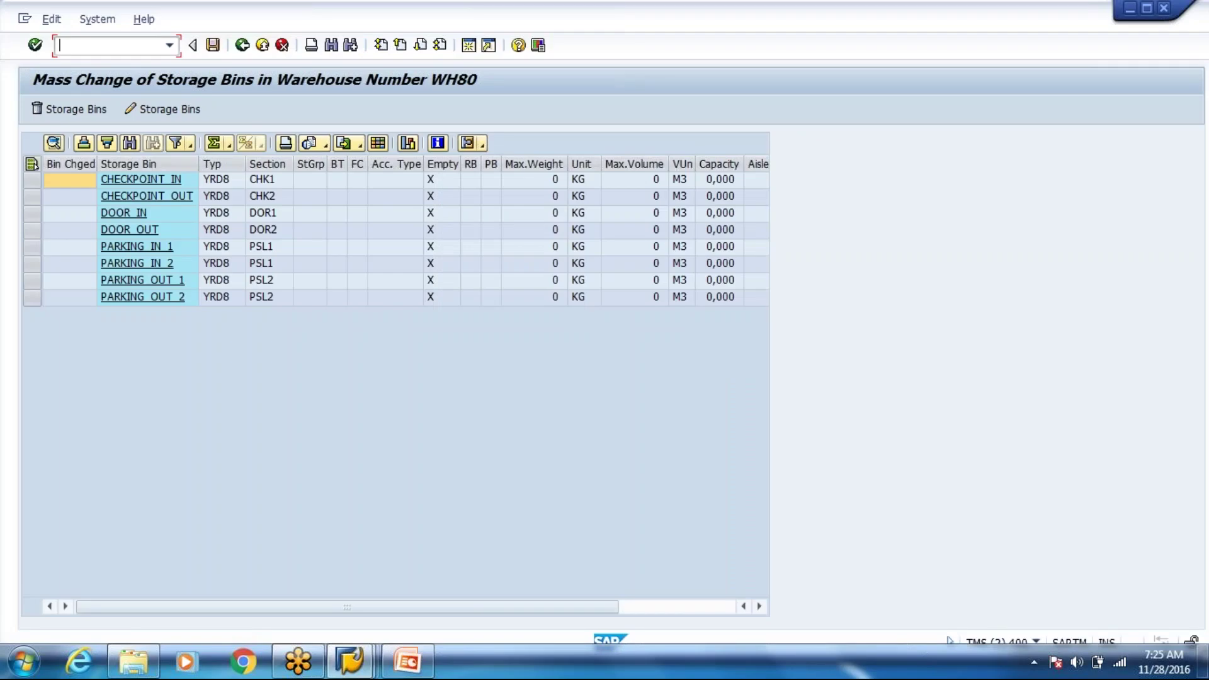
- Return to the WH80 storage type definitions and open the details of storage type 9040 Doors Goods Issue
key(alt+Tab)
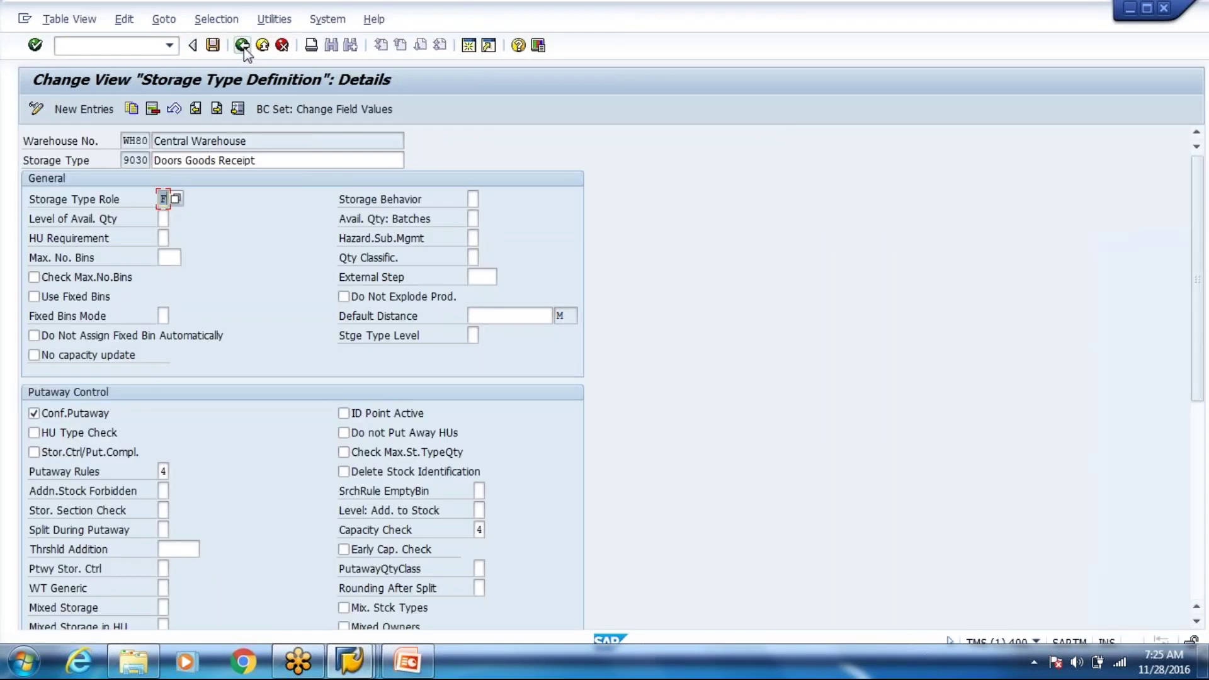
click(242, 45)
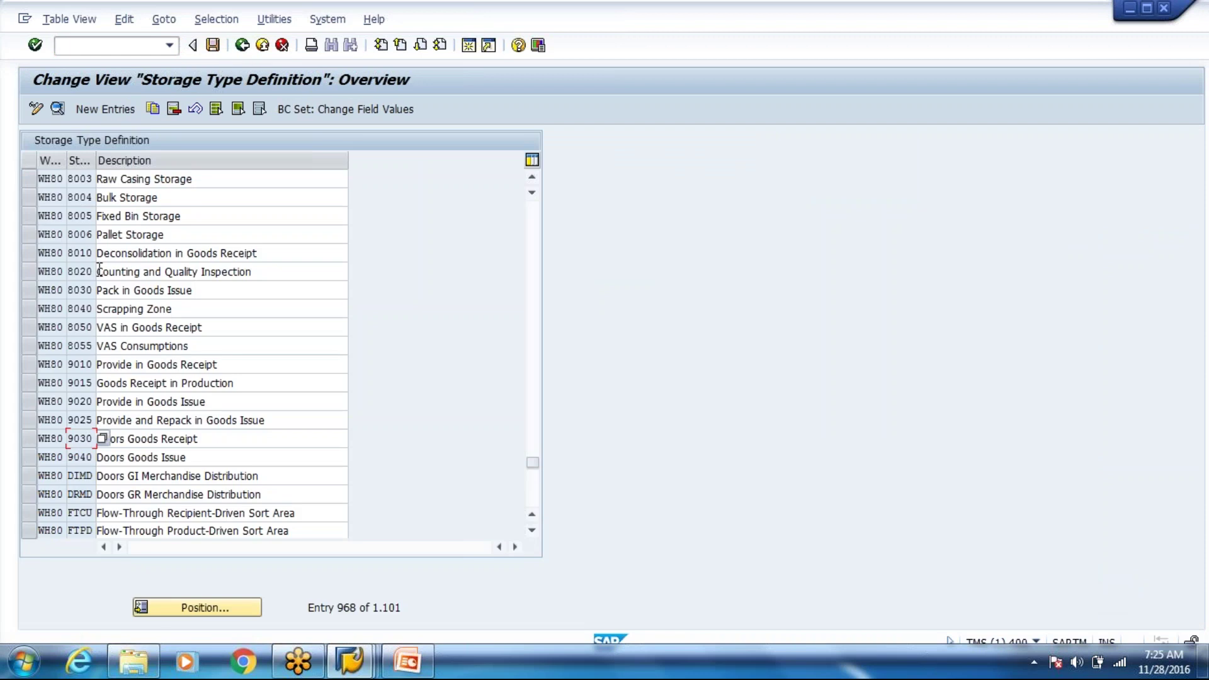
double_click(82, 458)
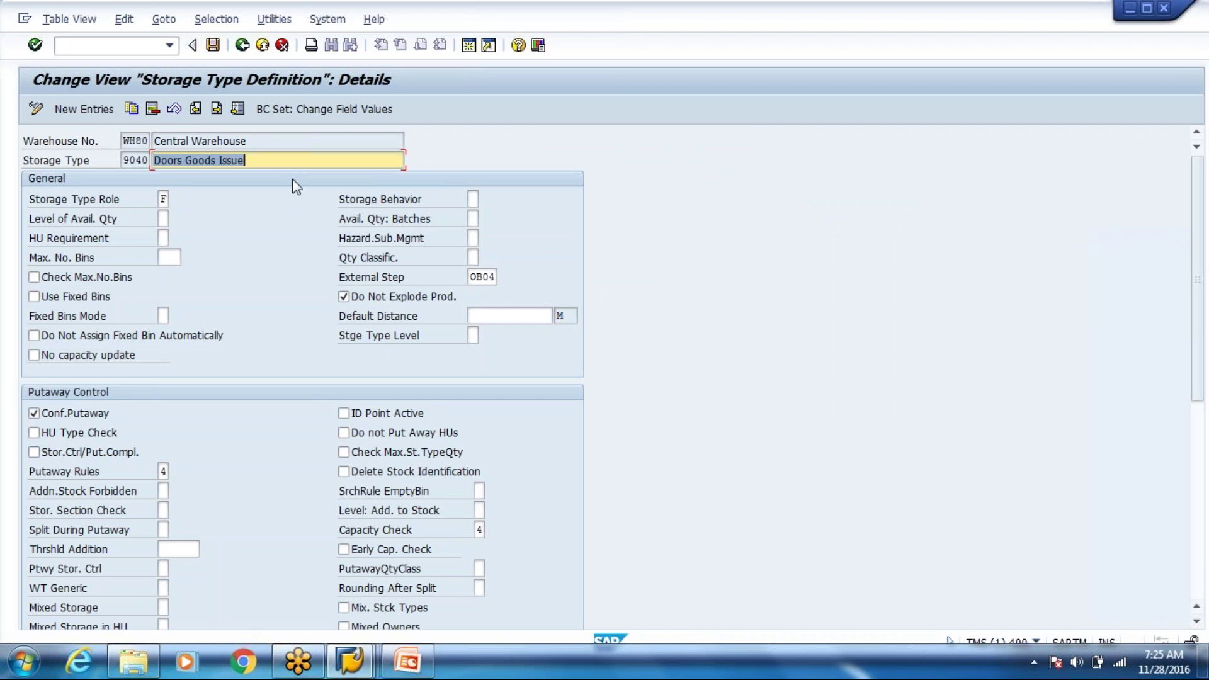
- Open a new session and run transaction /n/scwm/ls01 to create a storage bin
click(467, 51)
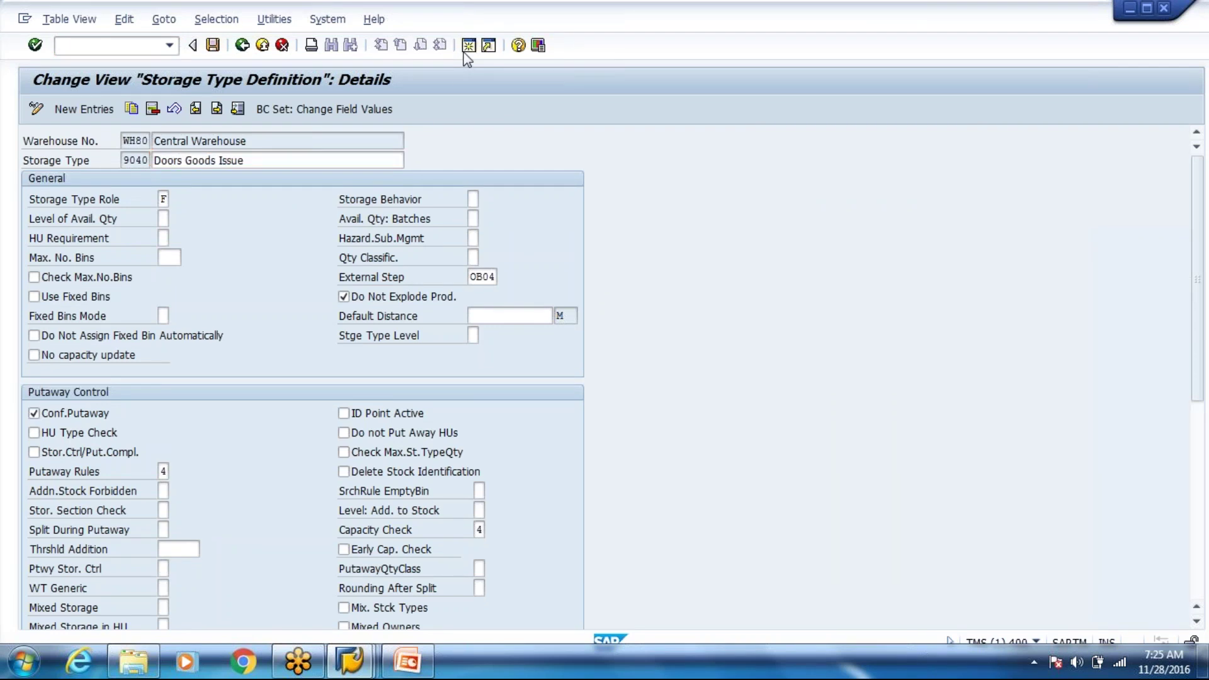
text(/n)
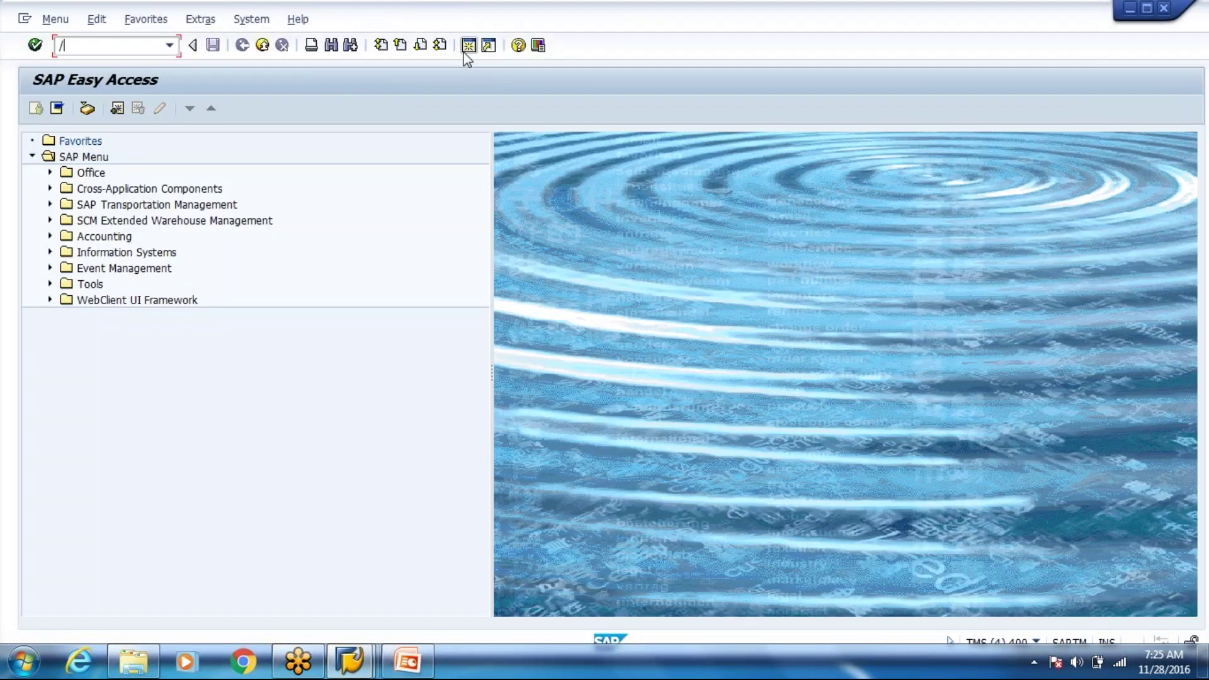
text(/scwm/ls01)
key(Return)
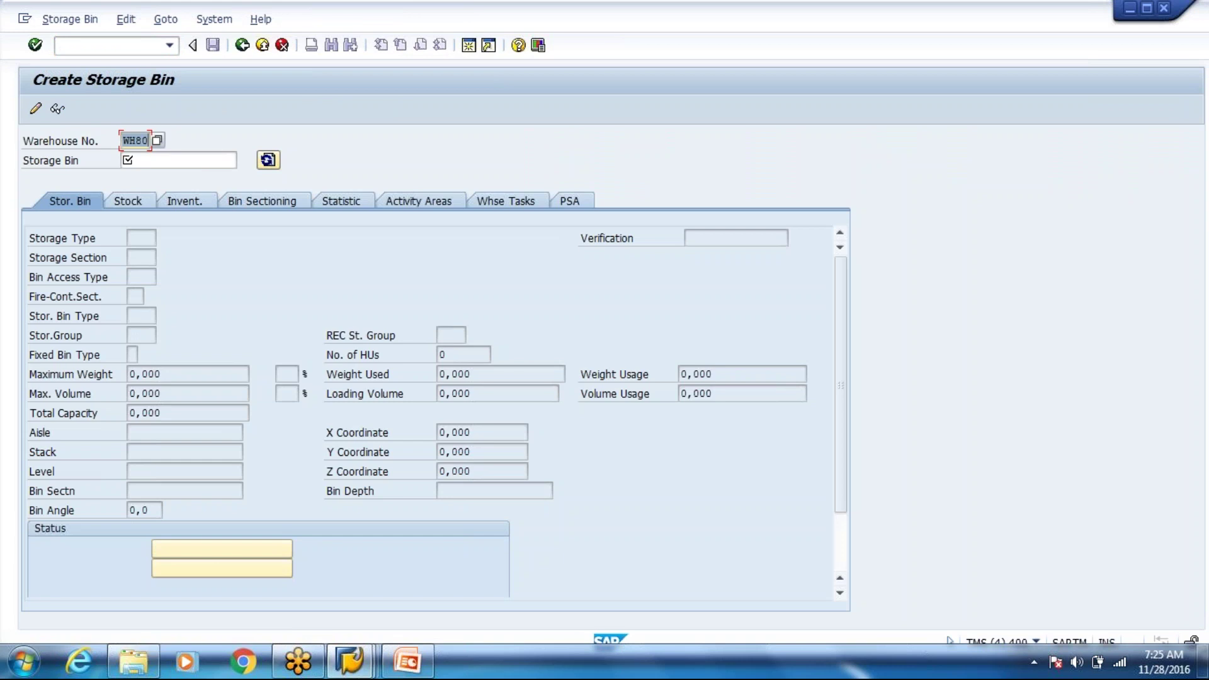
- Enter DOR_IN as the new storage bin in warehouse WH80 and open its bin data for entry
key(Tab)
key(BackSpace)
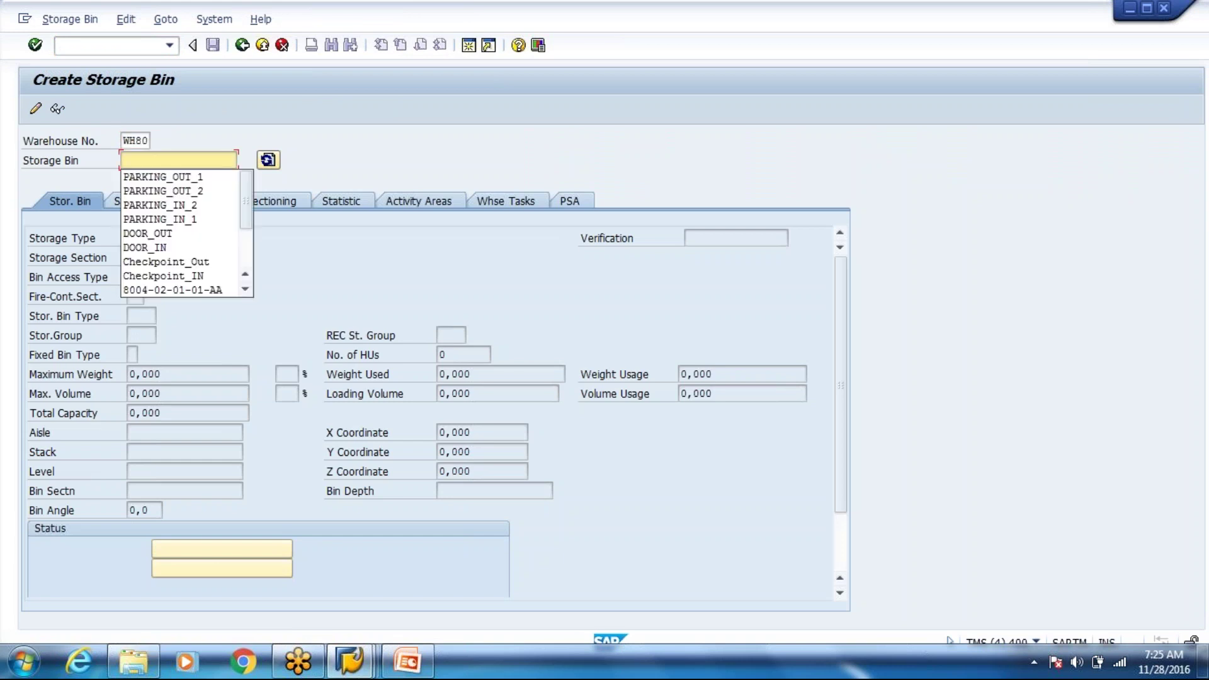
text(D)
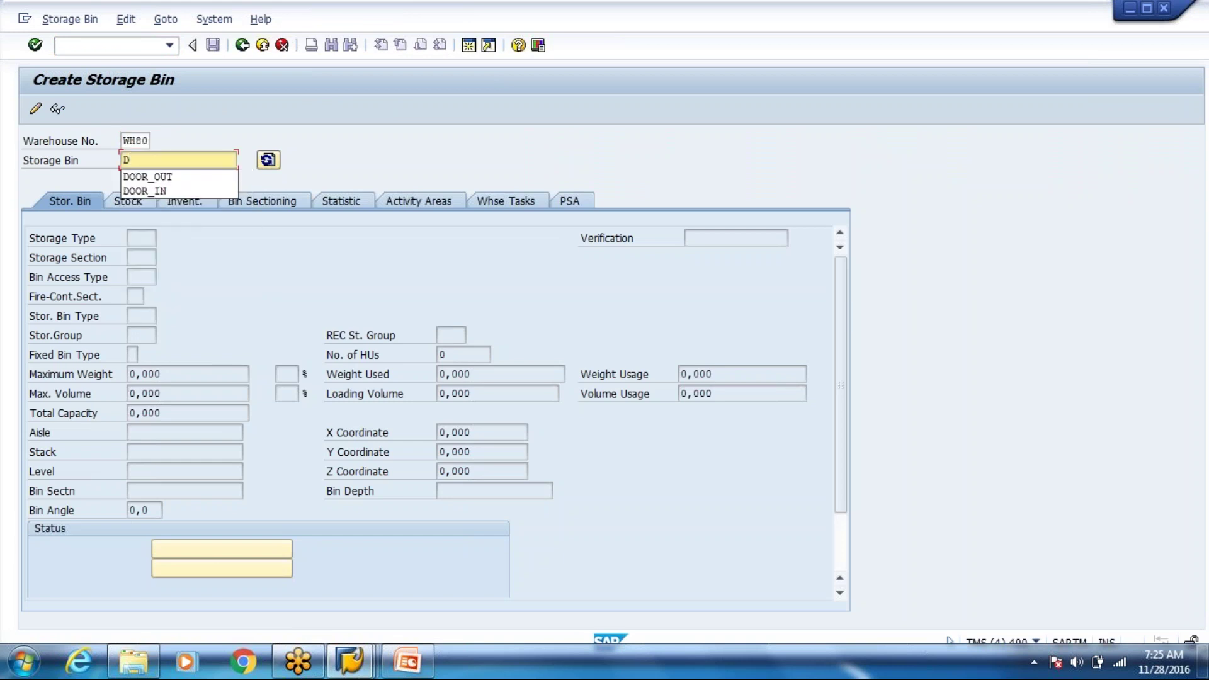
key(Down)
key(Down)
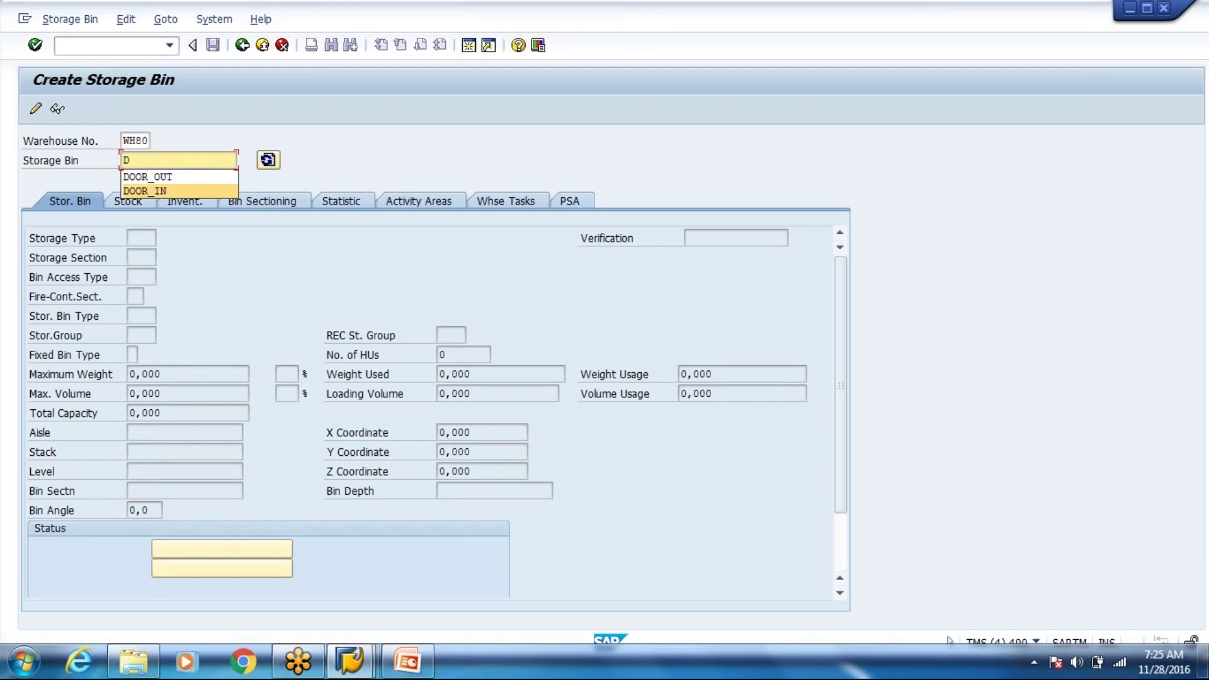
key(Return)
key(Left)
key(Left)
key(Left)
key(Left)
key(Left)
key(BackSpace)
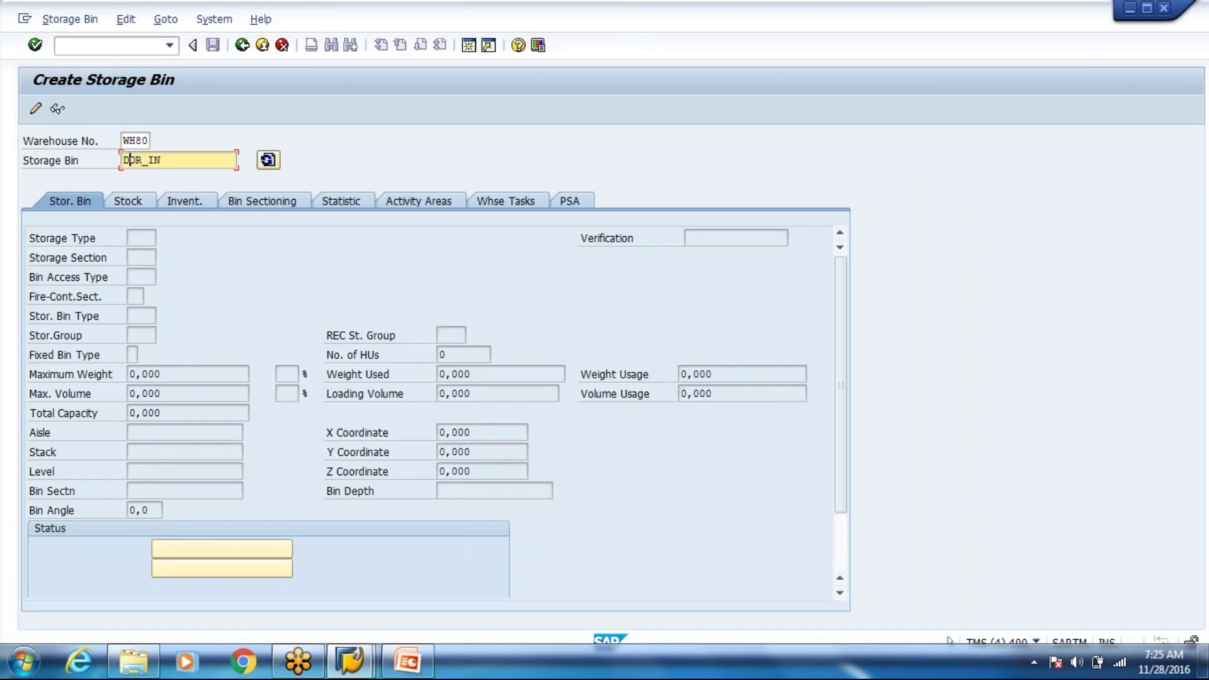
key(Return)
key(Tab)
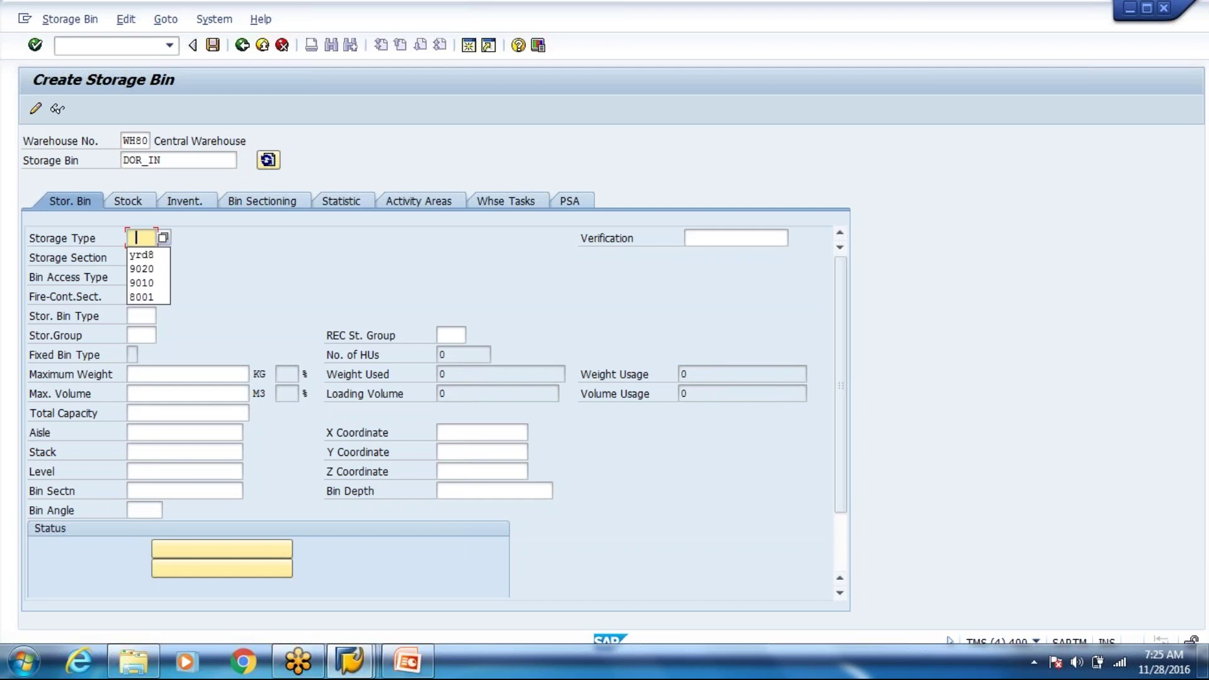
- Assign storage type 9030 and storage section 0001 to bin DOR_IN, and save the bin
text(yrd)
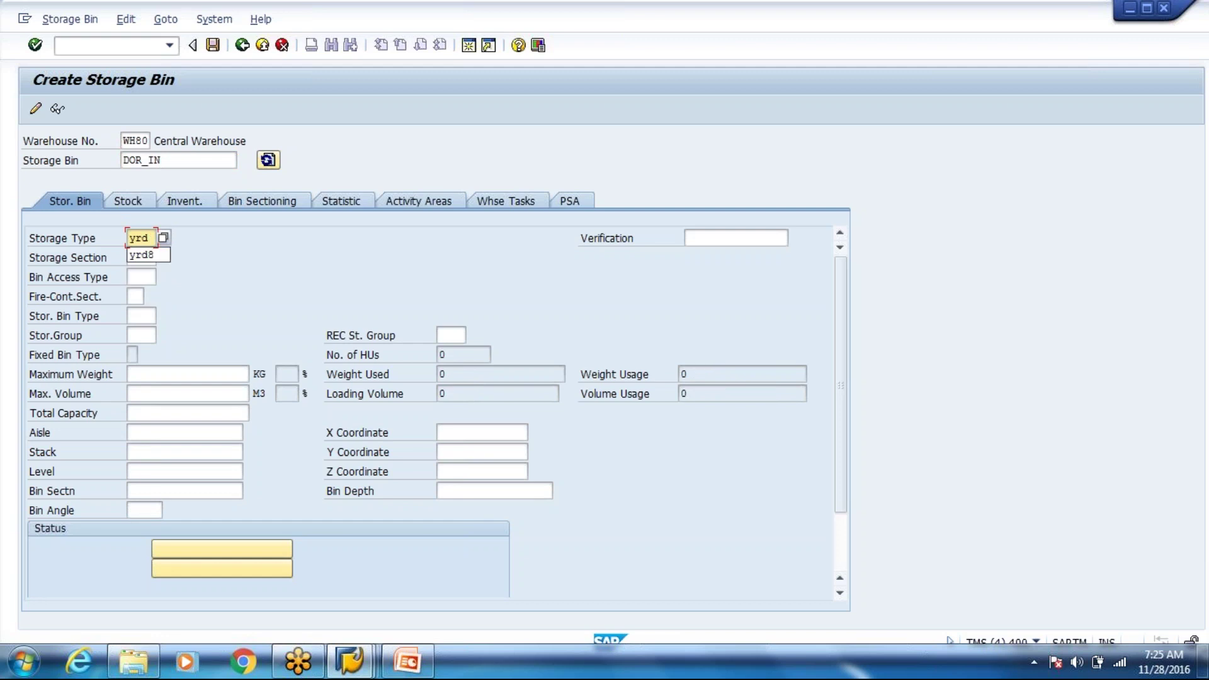
key(BackSpace)
key(BackSpace)
key(BackSpace)
text(903)
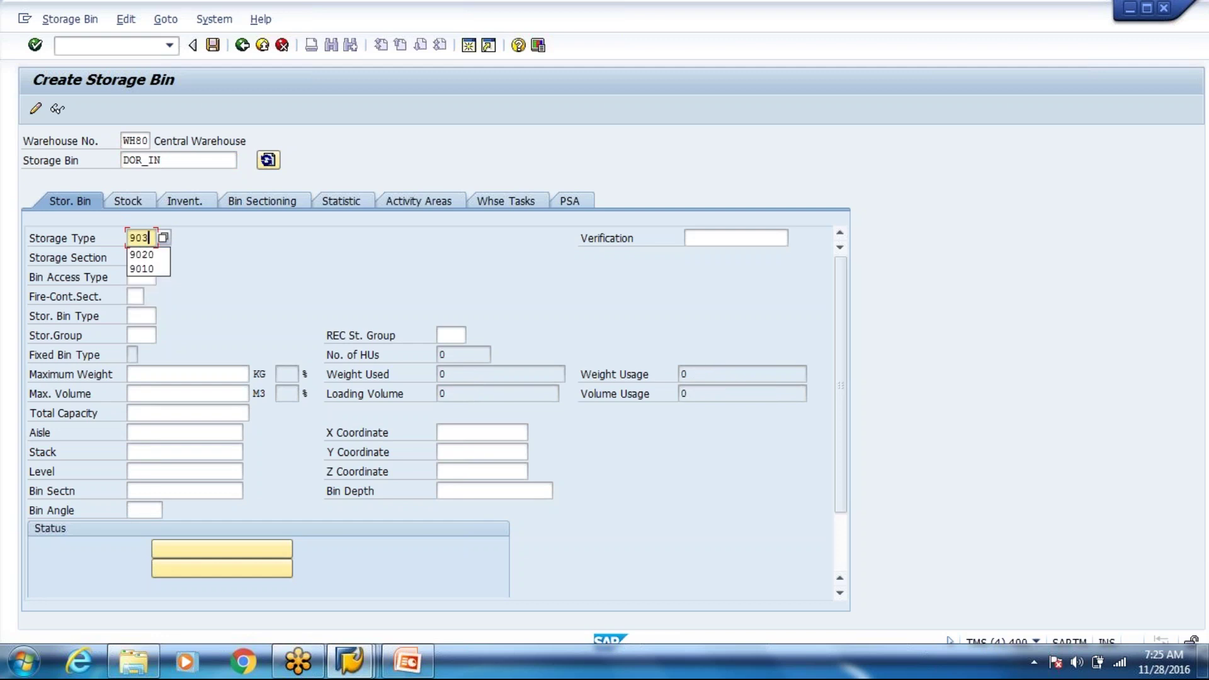
text(0)
key(Return)
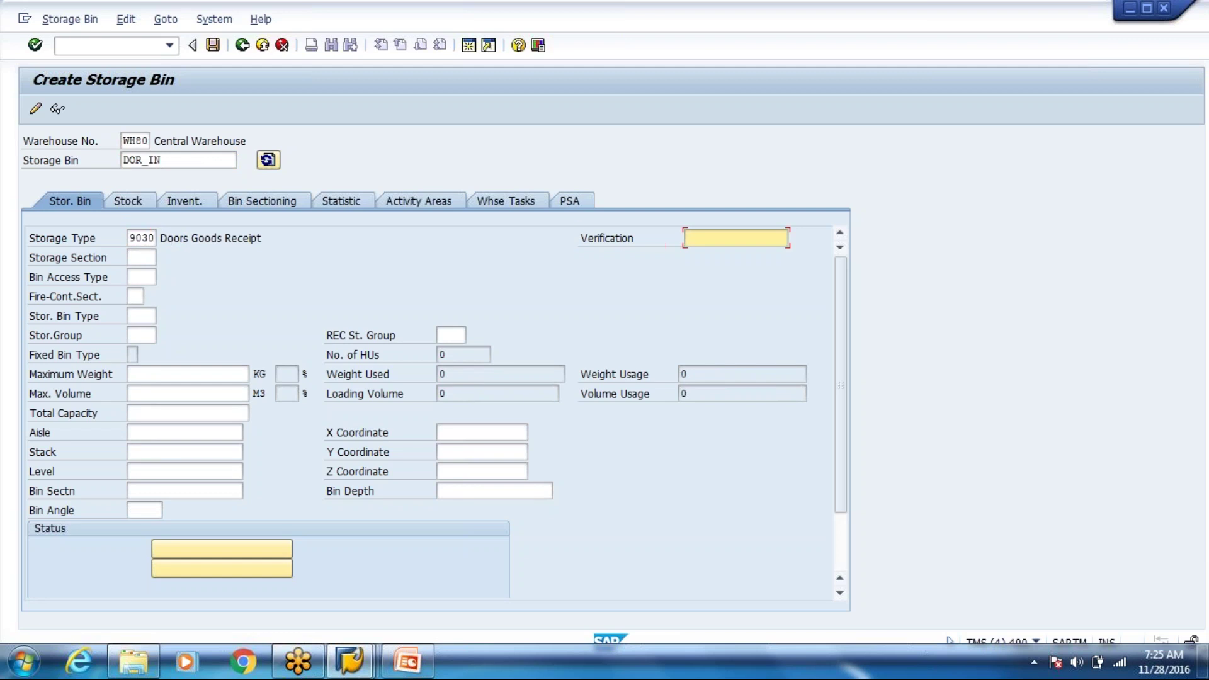
click(139, 257)
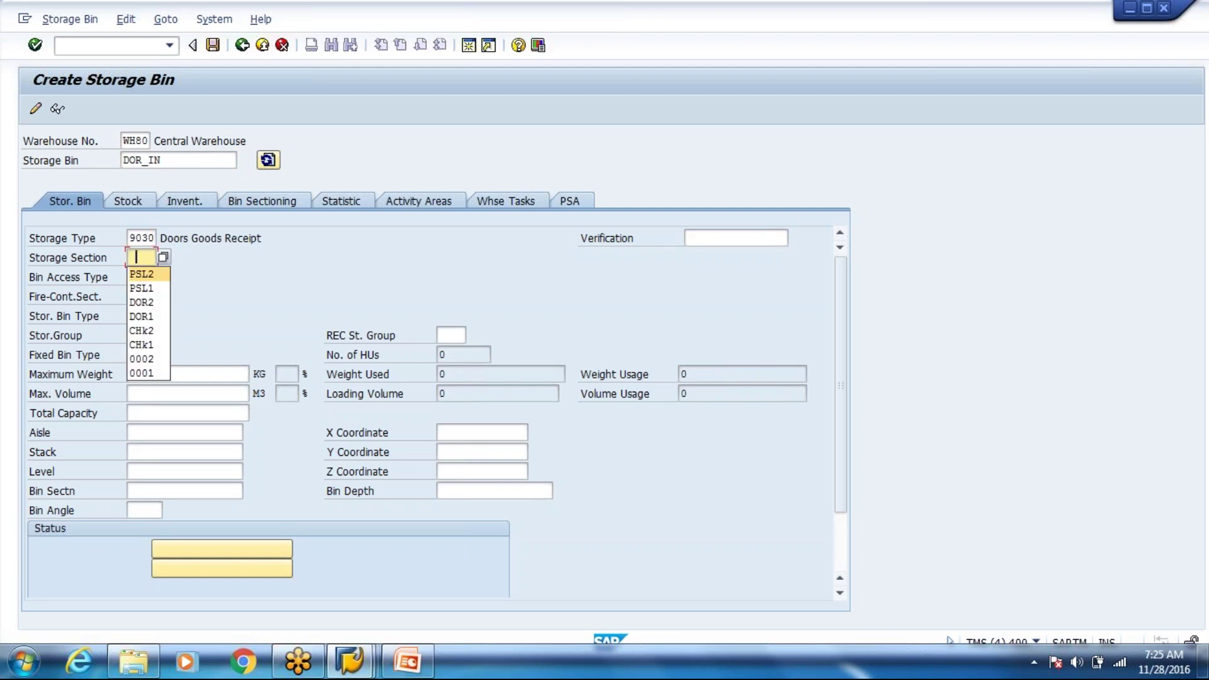
text(000)
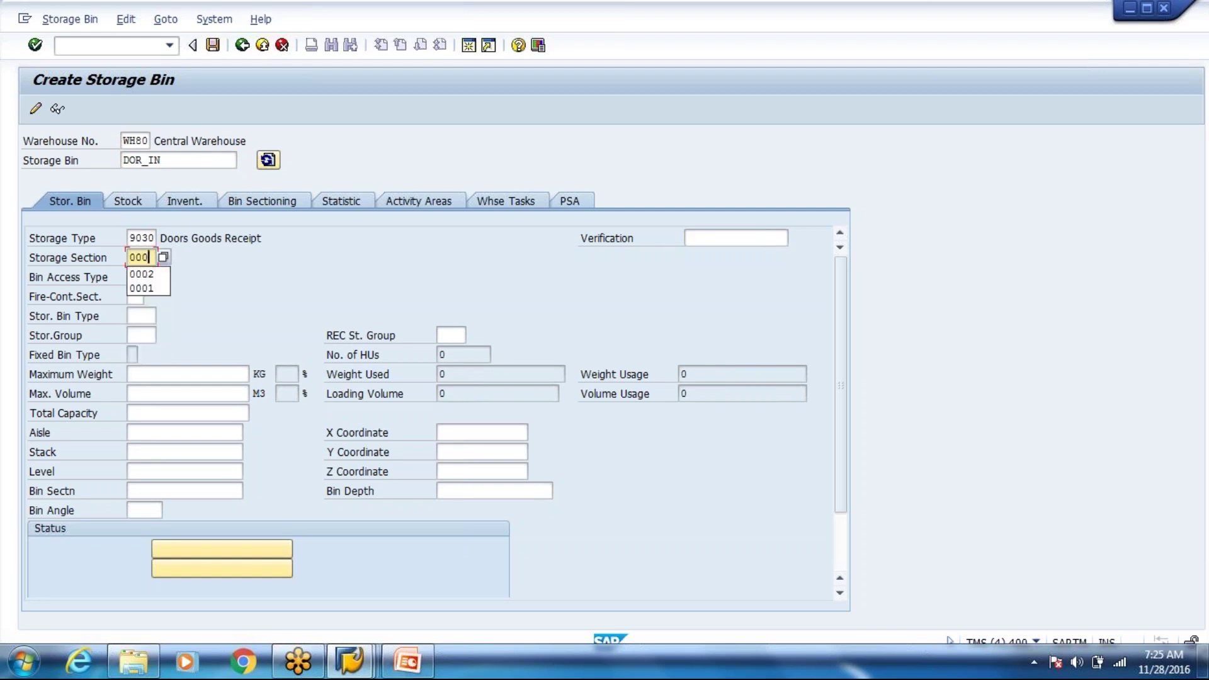
text(1)
key(Return)
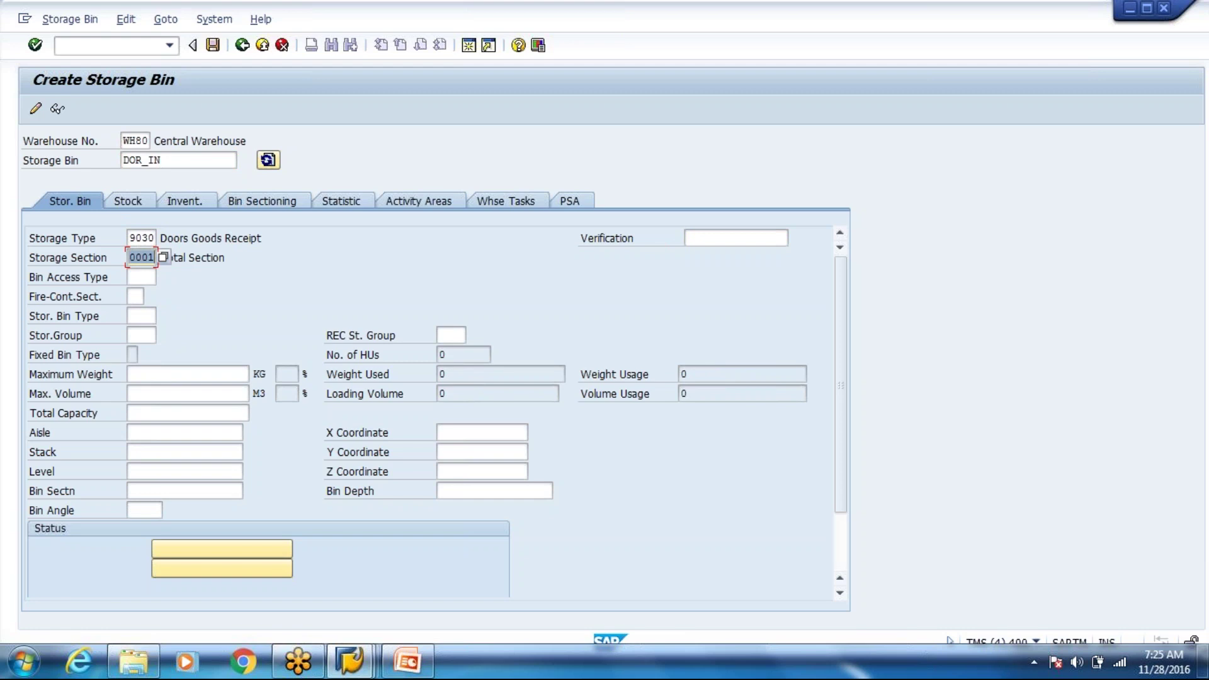
key(ctrl+s)
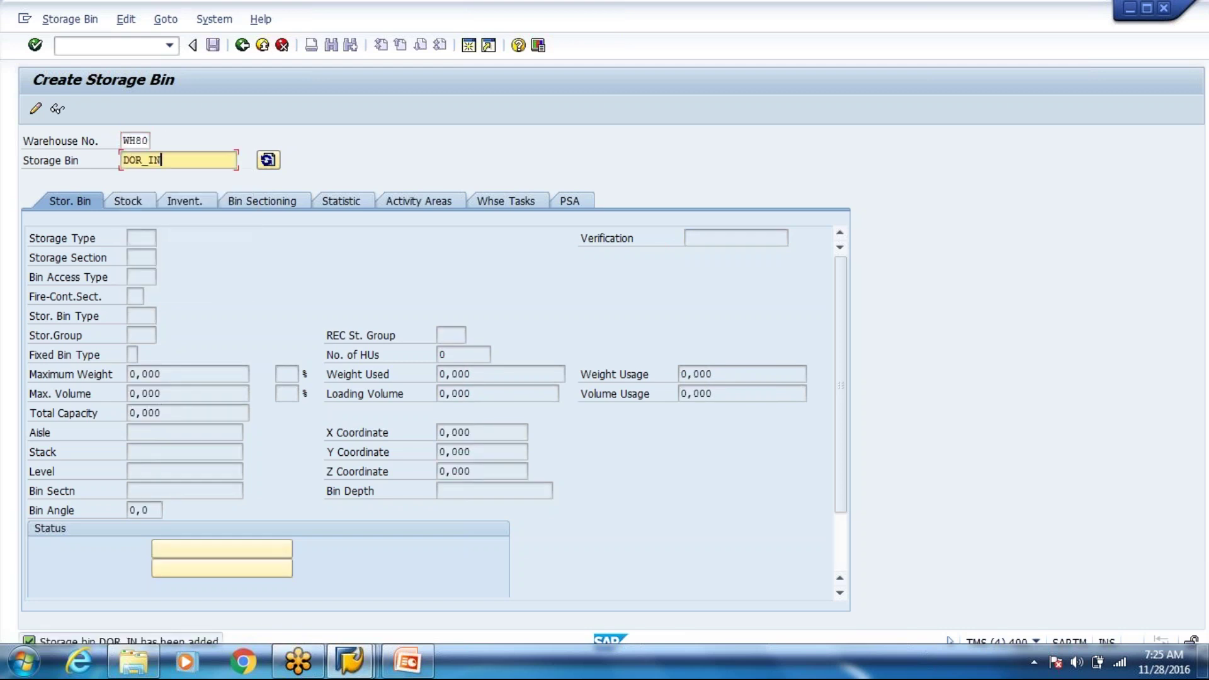
- Enter DOR_OUT as the next new storage bin in warehouse WH80 and open its bin data for entry
key(BackSpace)
key(BackSpace)
text(OUT)
key(Return)
key(Tab)
key(Tab)
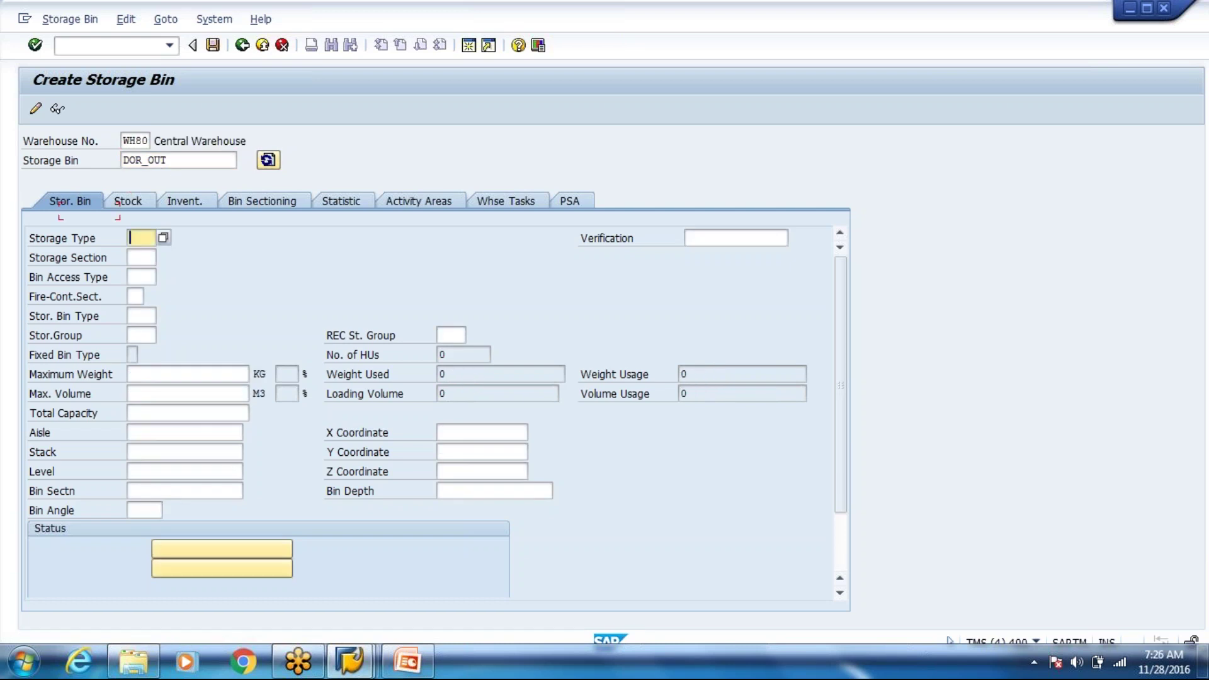
- Assign storage type 9040 and storage section 0001 to bin DOR_OUT, save it and leave the bin creation
text(90)
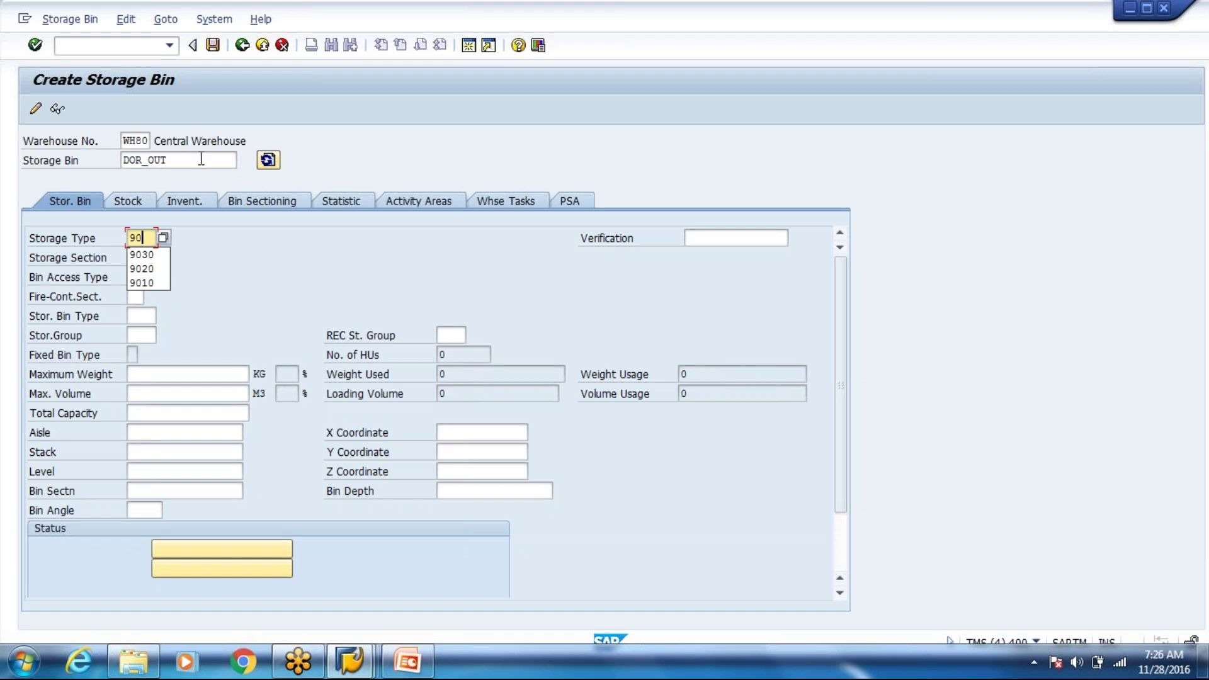
text(40)
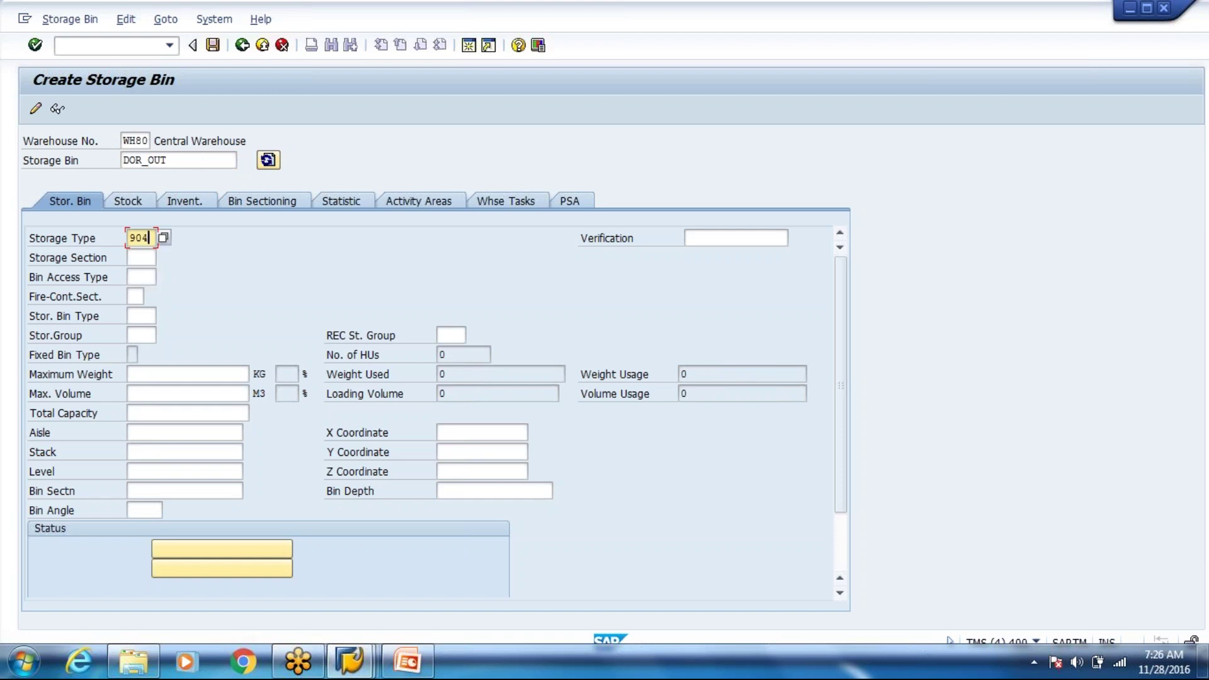
key(Tab)
key(Tab)
text(0001)
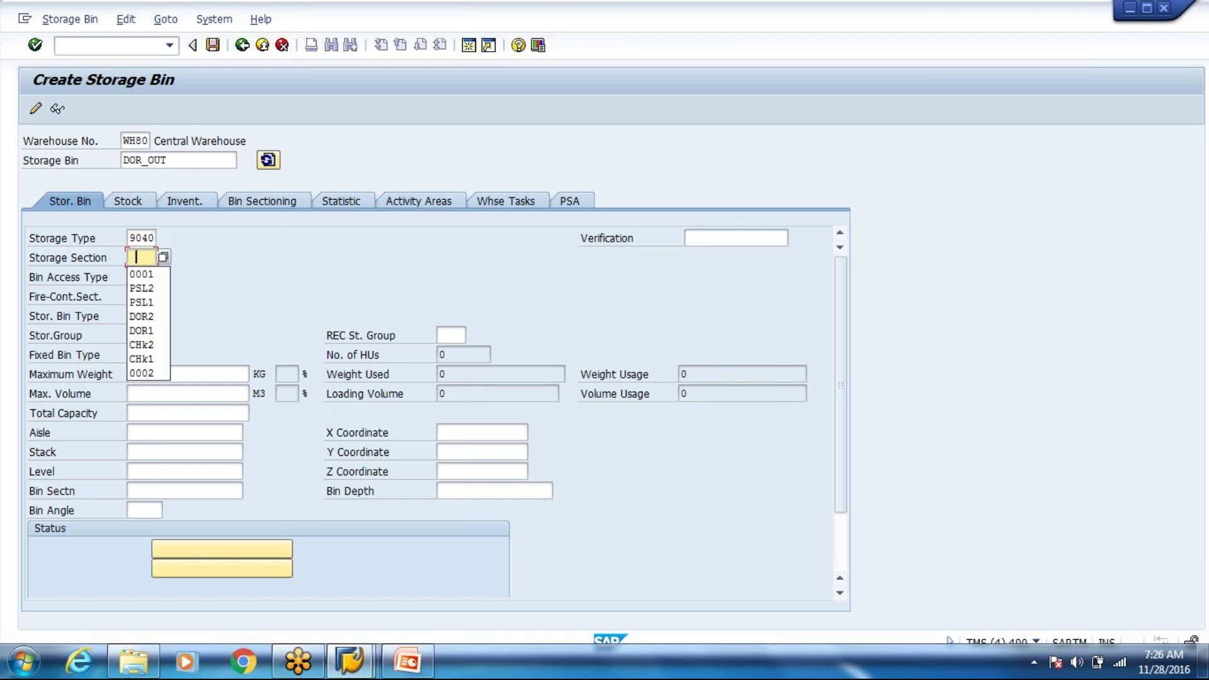
key(Return)
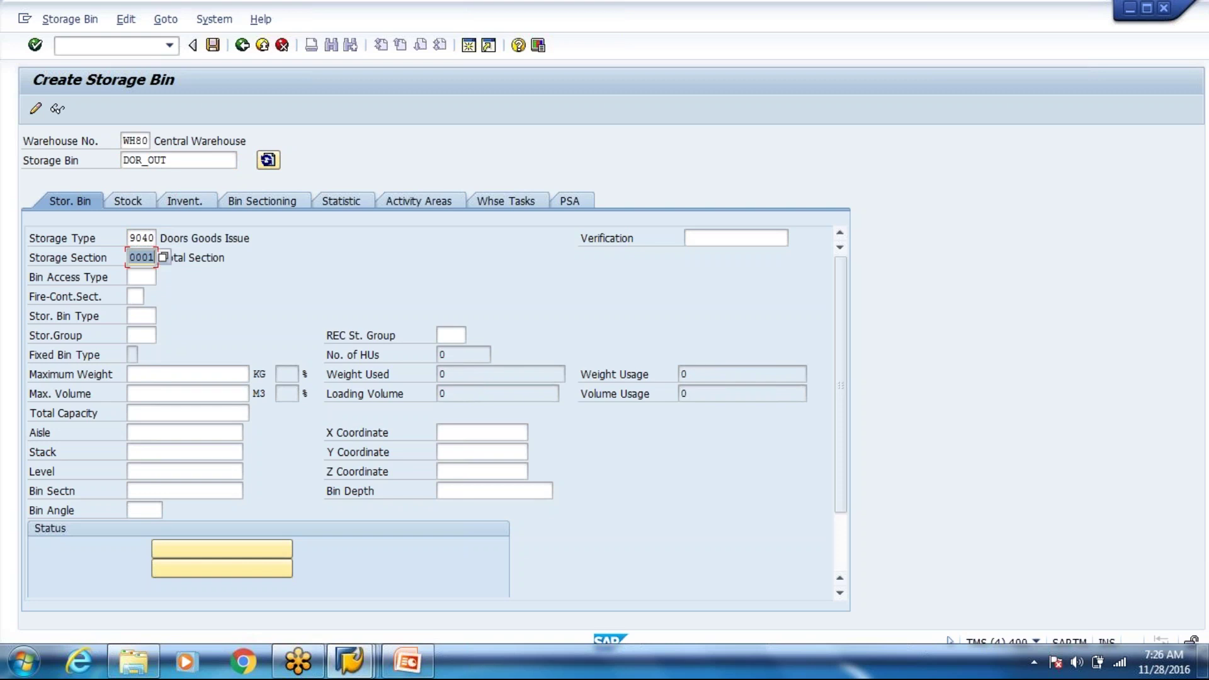
key(ctrl+s)
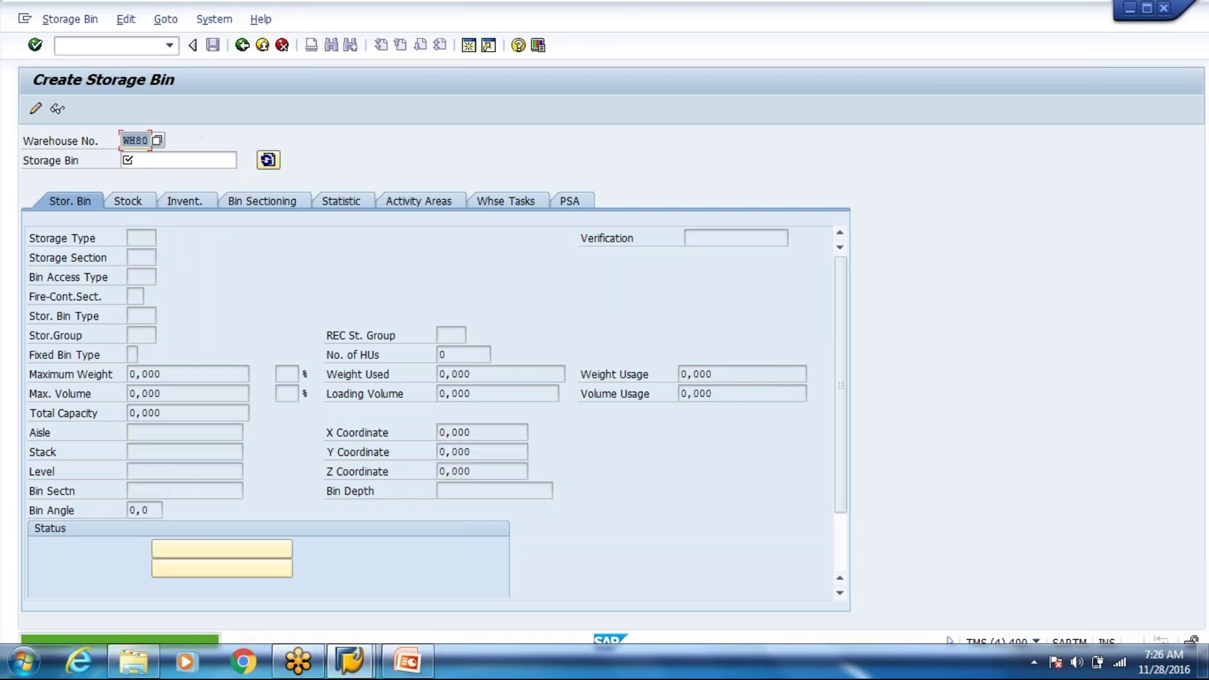
click(264, 46)
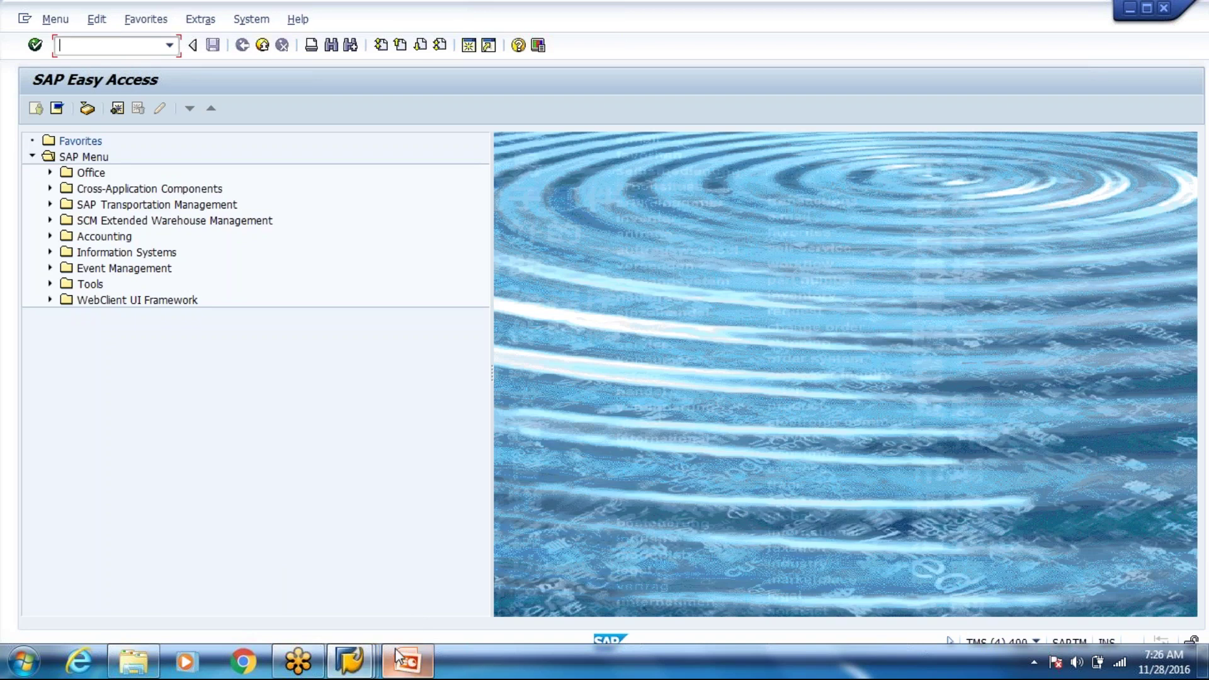
- Review the YRD8 bins in the WH80 mass change session and return to the SAP Easy Access session
mouse_move(349, 661)
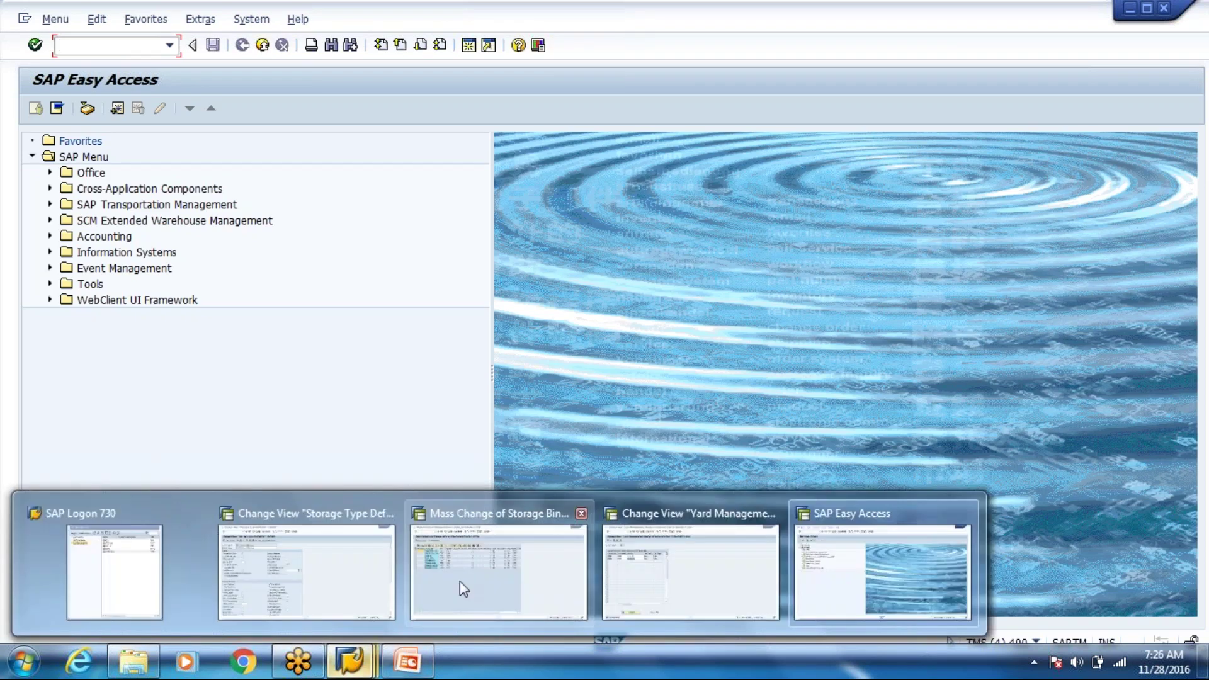
click(464, 589)
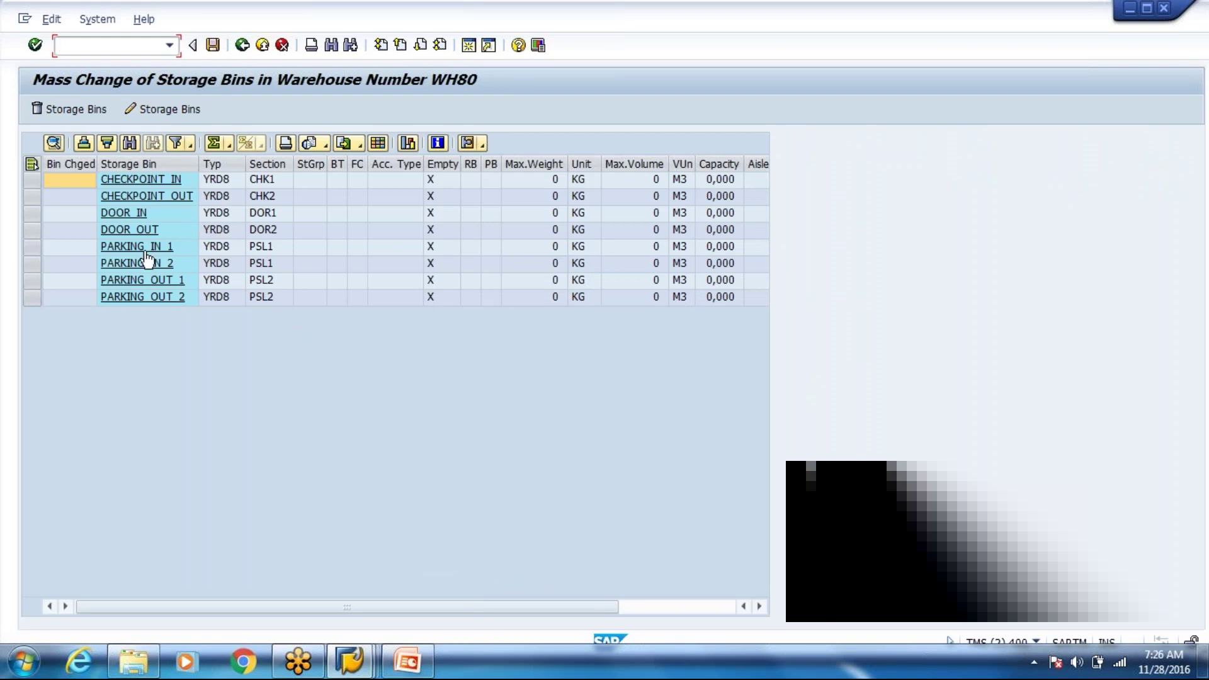
key(alt+Tab)
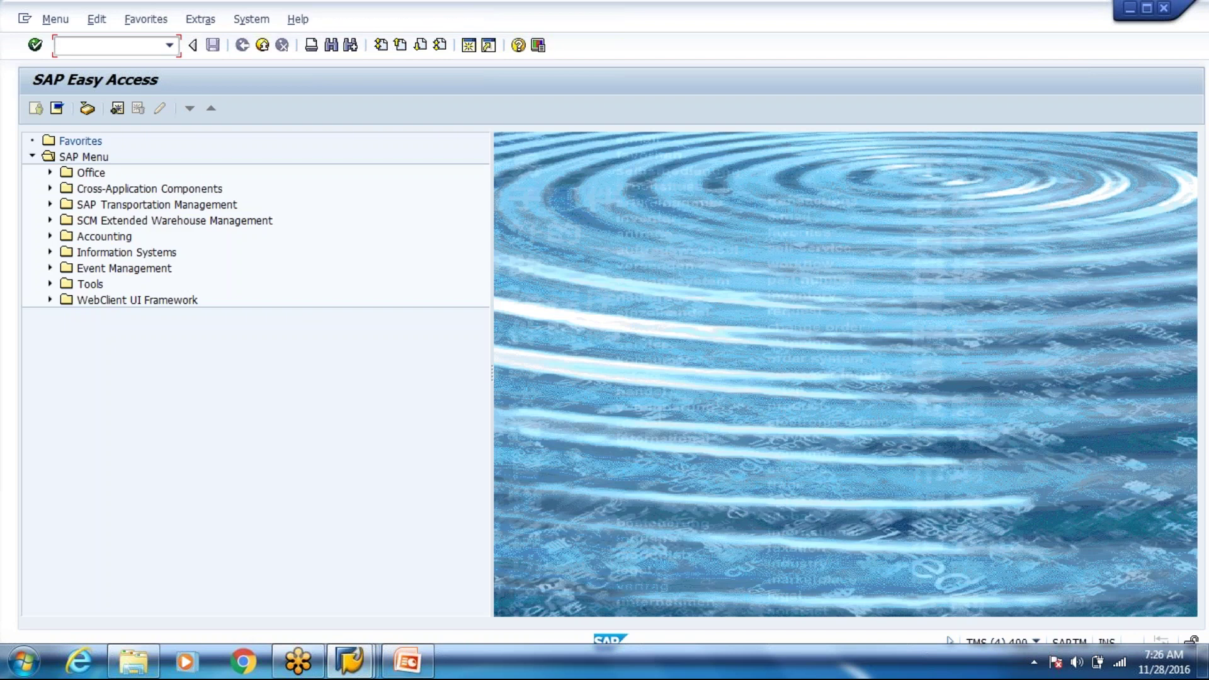
- Locate Assign Door Storage Bin and Supply Chain Unit and the Yard Management transactions within the EWM Shipping and Receiving master data
click(49, 221)
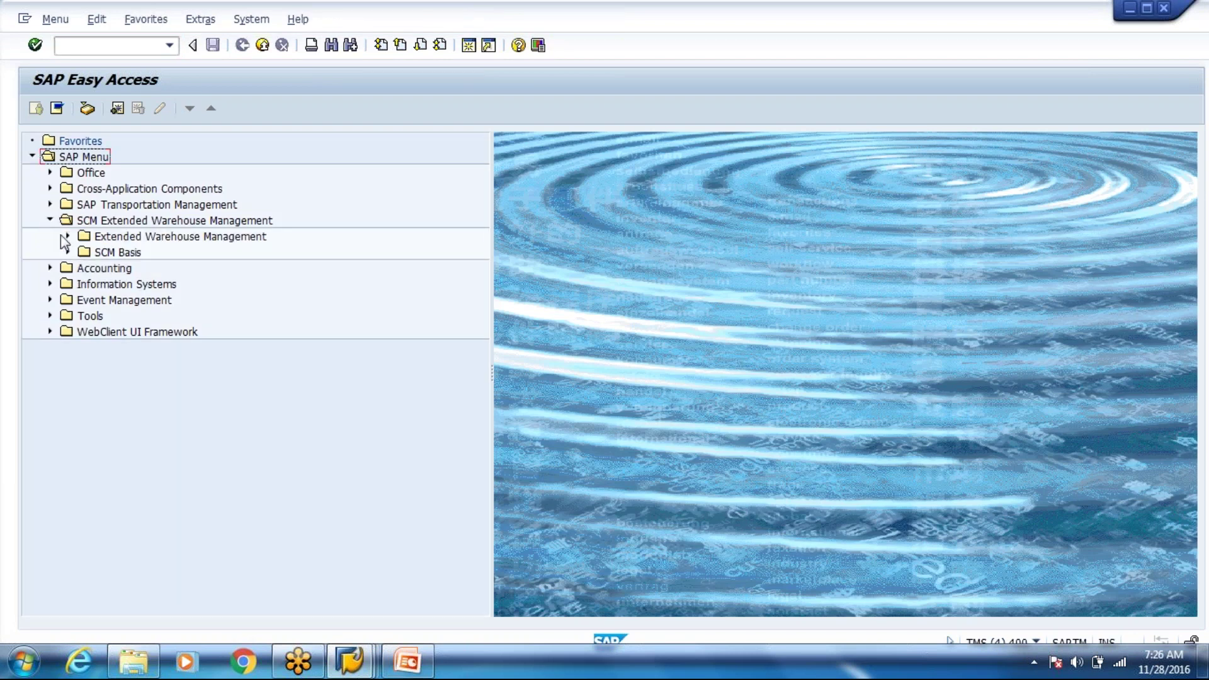
click(65, 236)
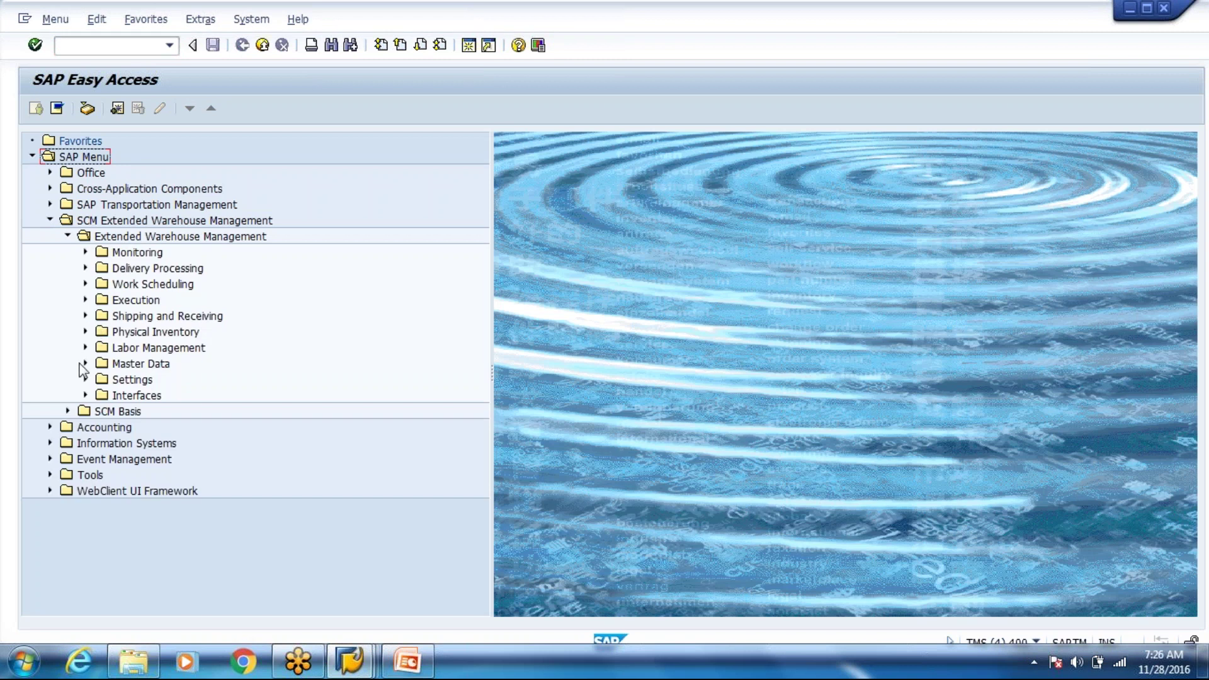
click(85, 364)
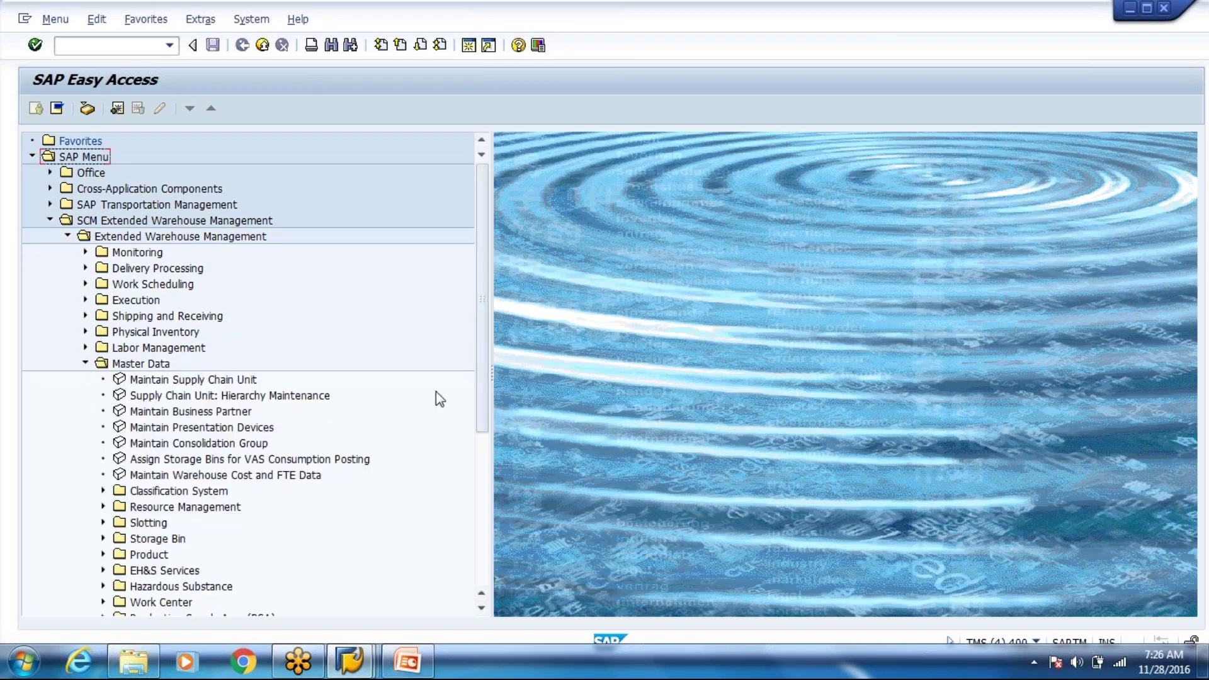
scroll(486, 432, down, 4)
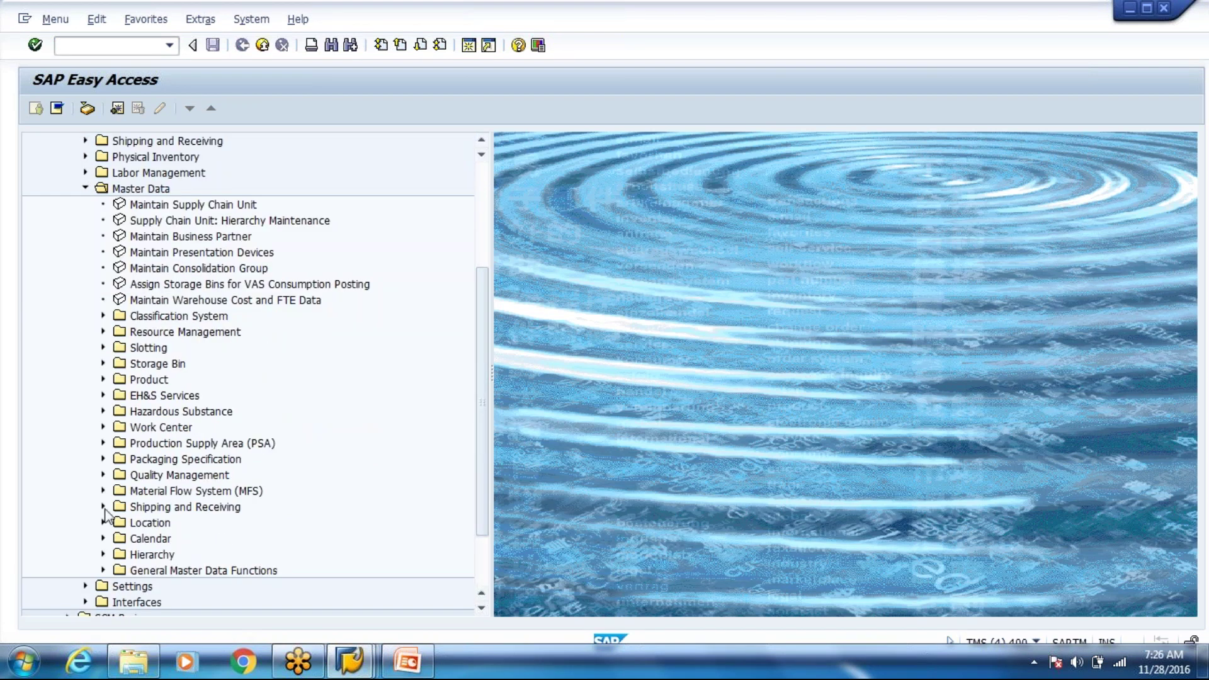
click(104, 507)
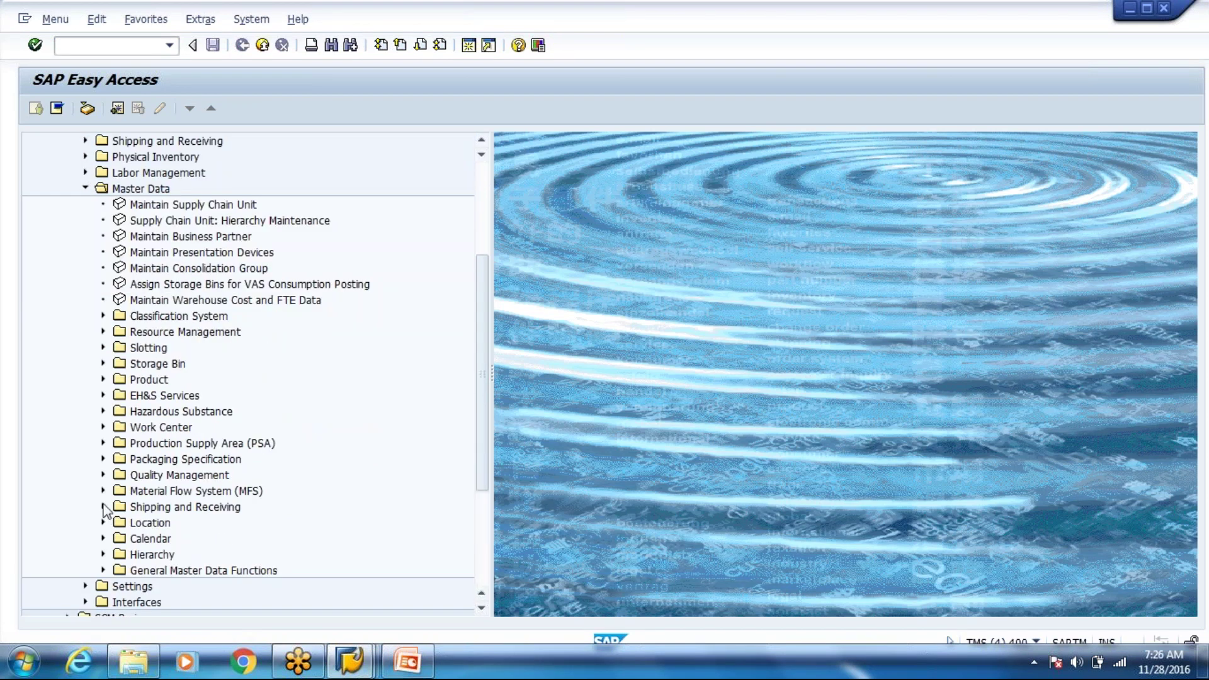
drag(485, 460, 481, 555)
click(138, 381)
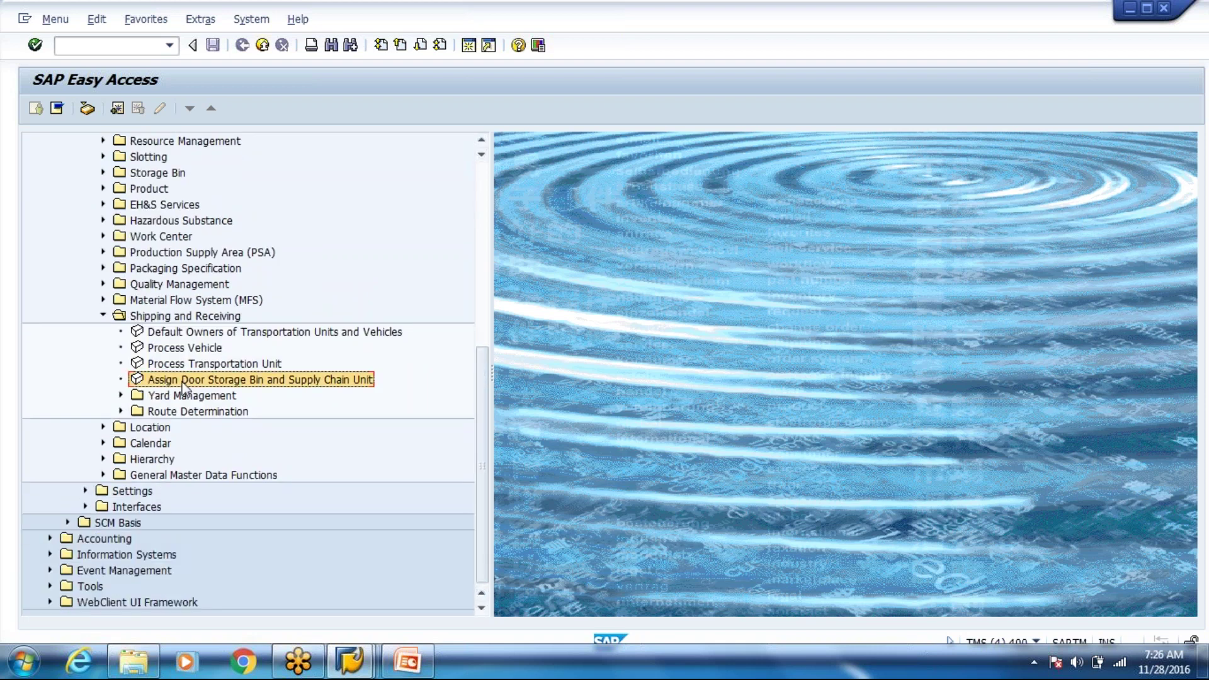
click(120, 396)
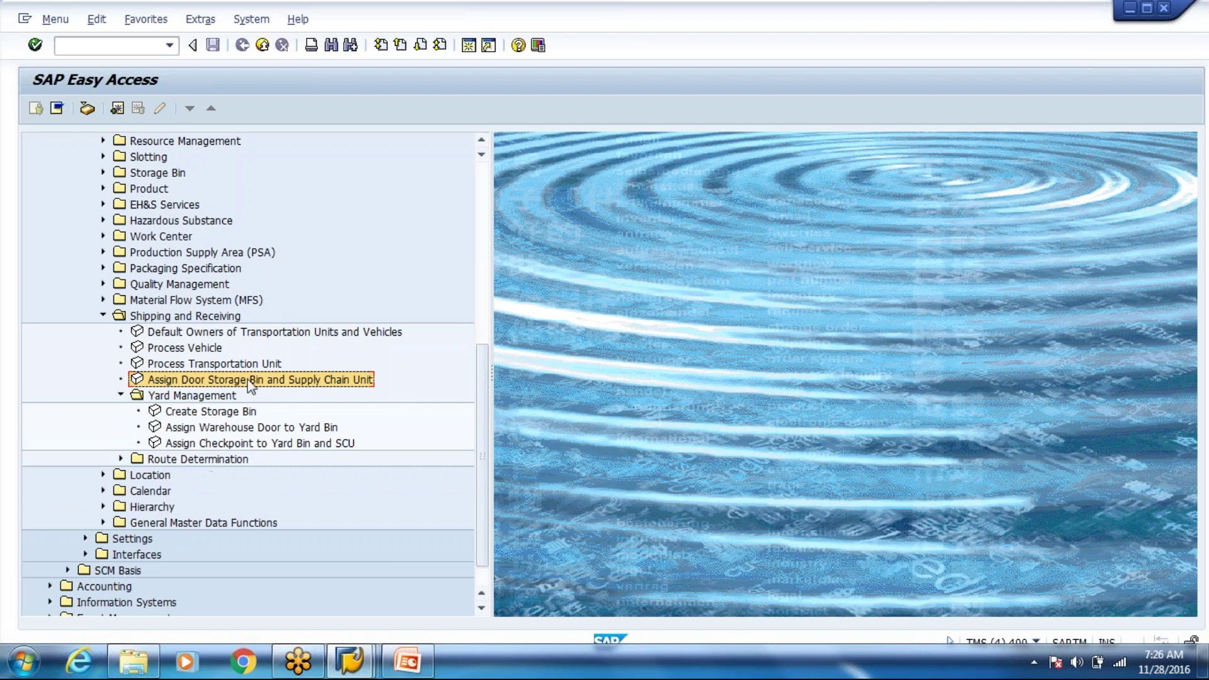
- Try to open Assign Door Storage Bin and Supply Chain Unit, decline displaying locked data, and switch to the storage type definition session
double_click(249, 380)
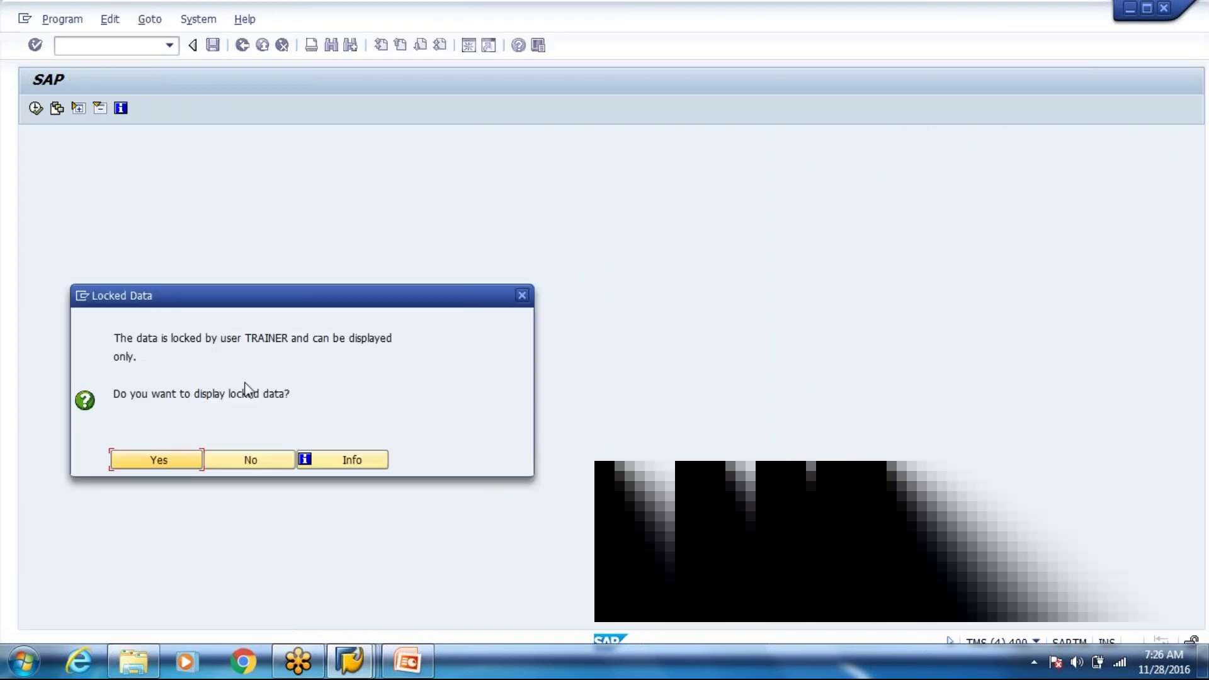
click(232, 459)
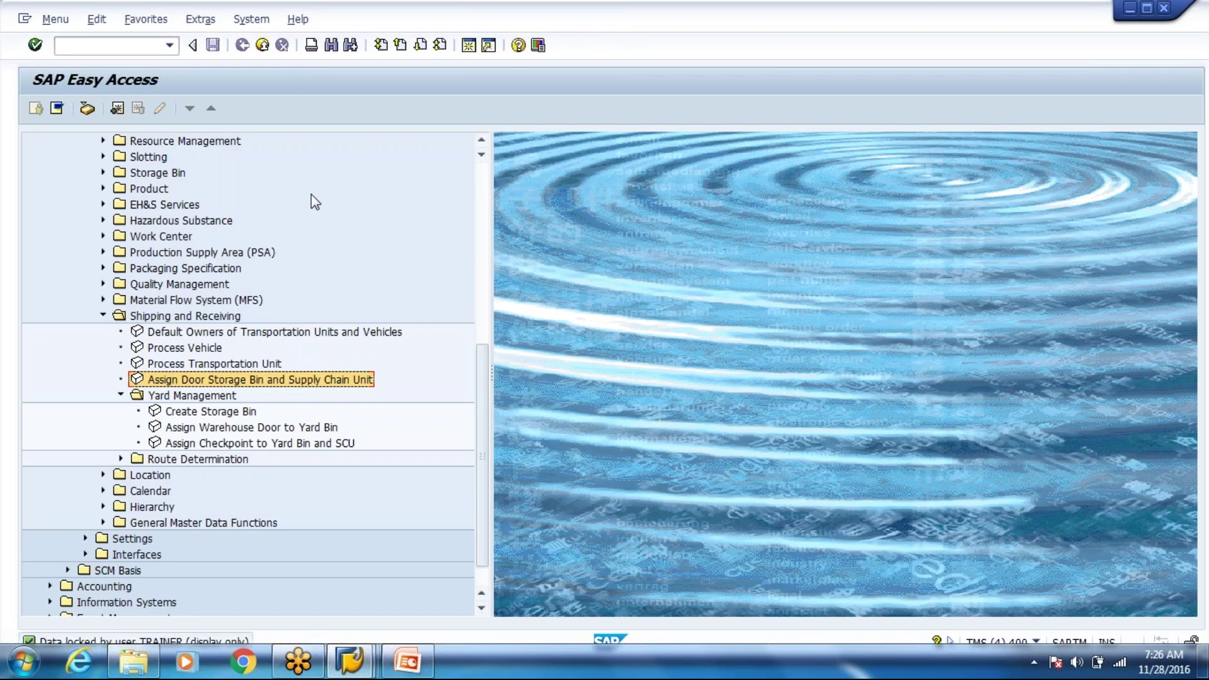
key(alt+Tab)
key(alt+Tab)
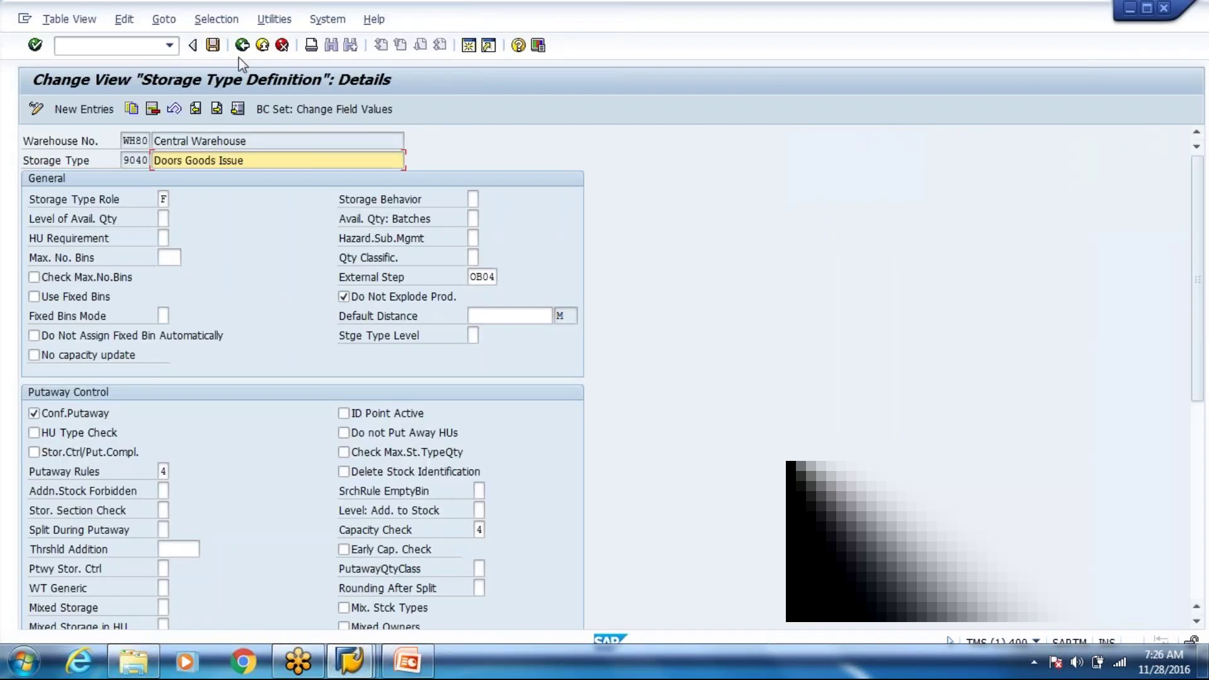
- Leave the storage type definition and the yard bin door assignment, and open Assign Door Storage Bin and Supply Chain Unit for WH80
click(243, 45)
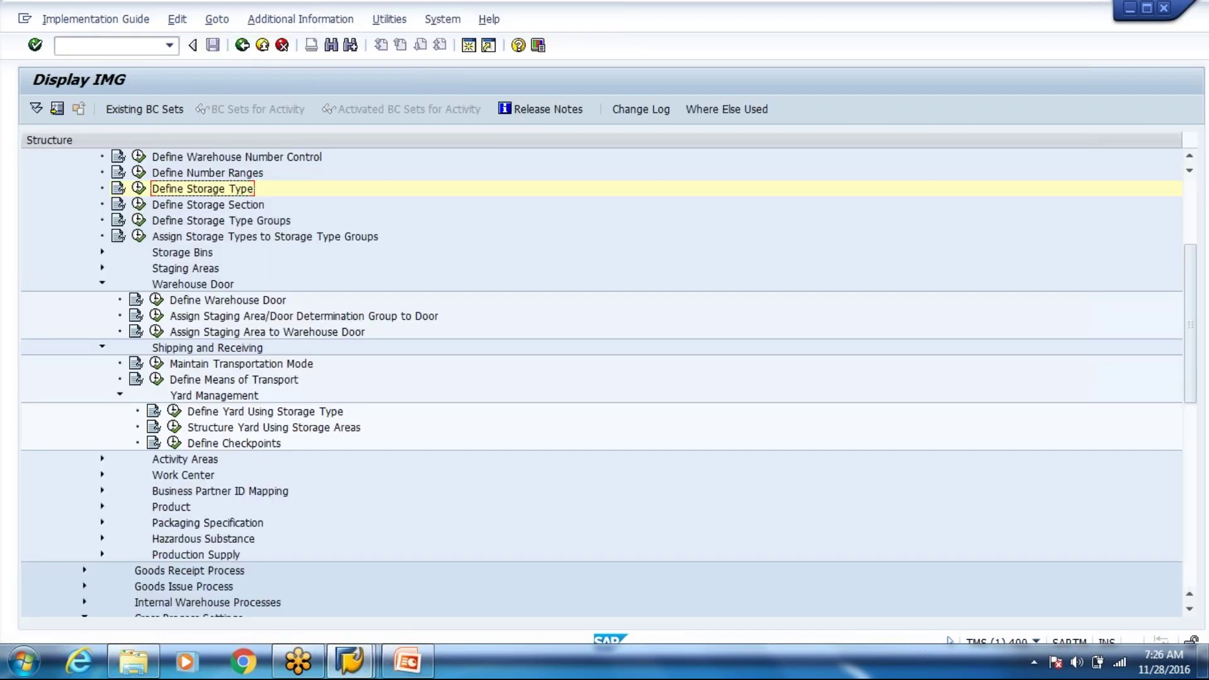
click(373, 591)
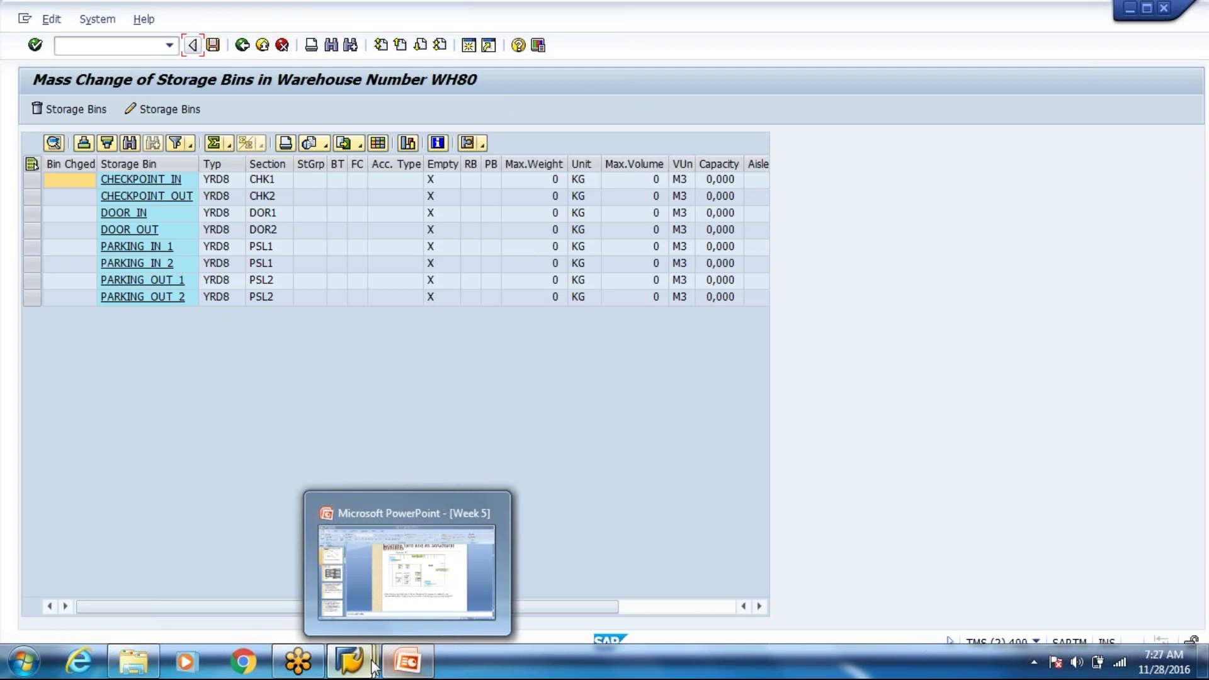
mouse_move(350, 661)
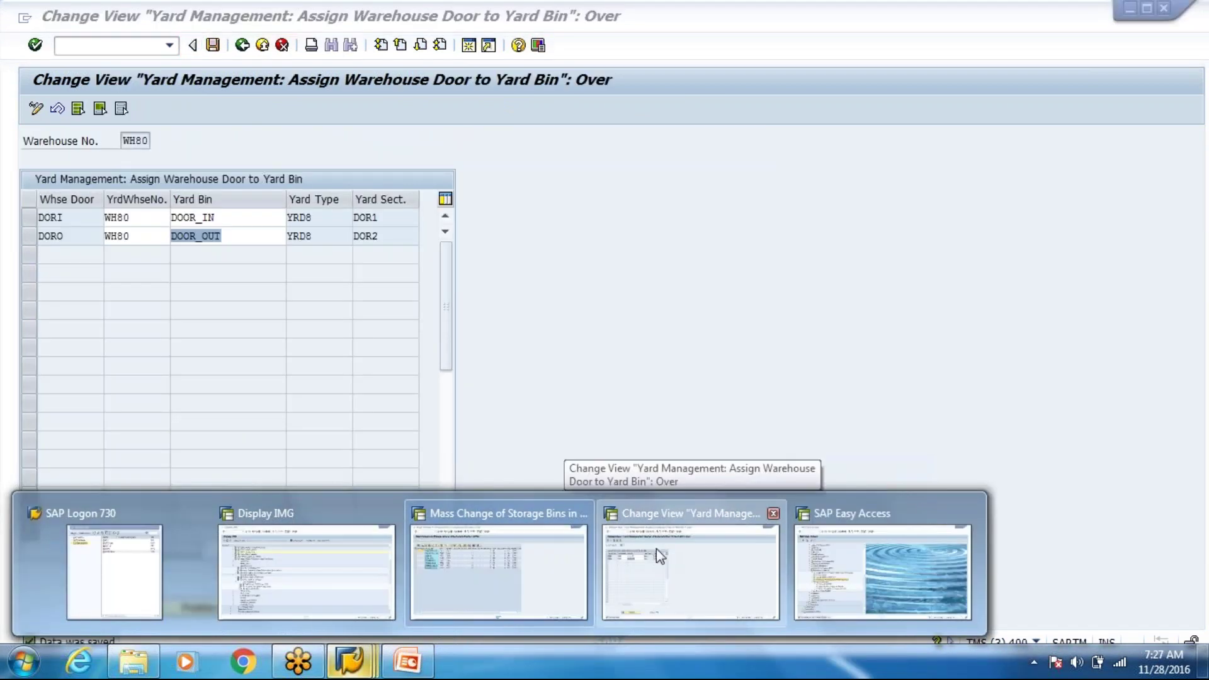
click(656, 549)
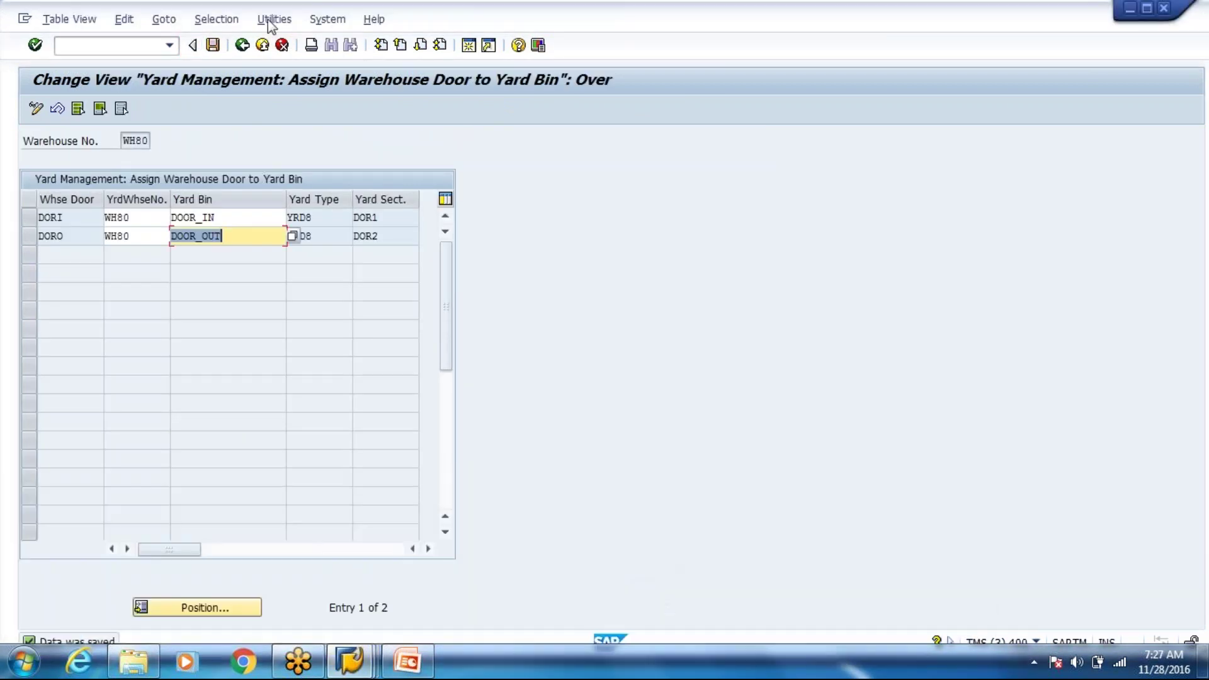
click(242, 45)
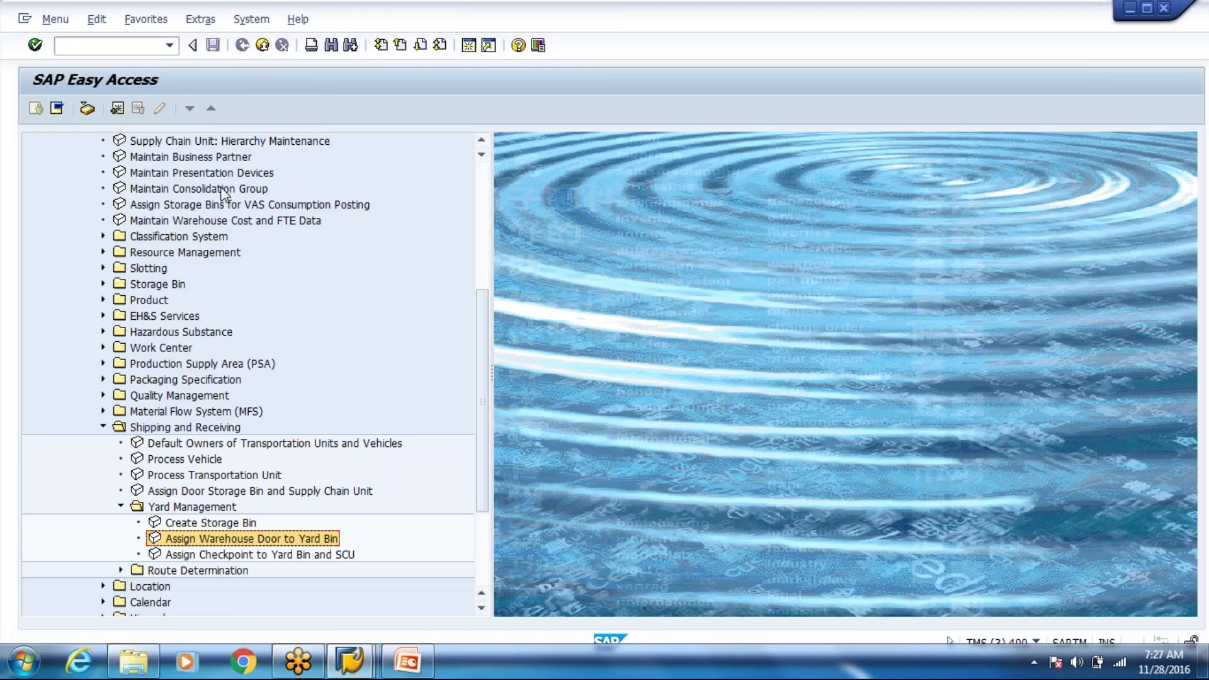
double_click(219, 490)
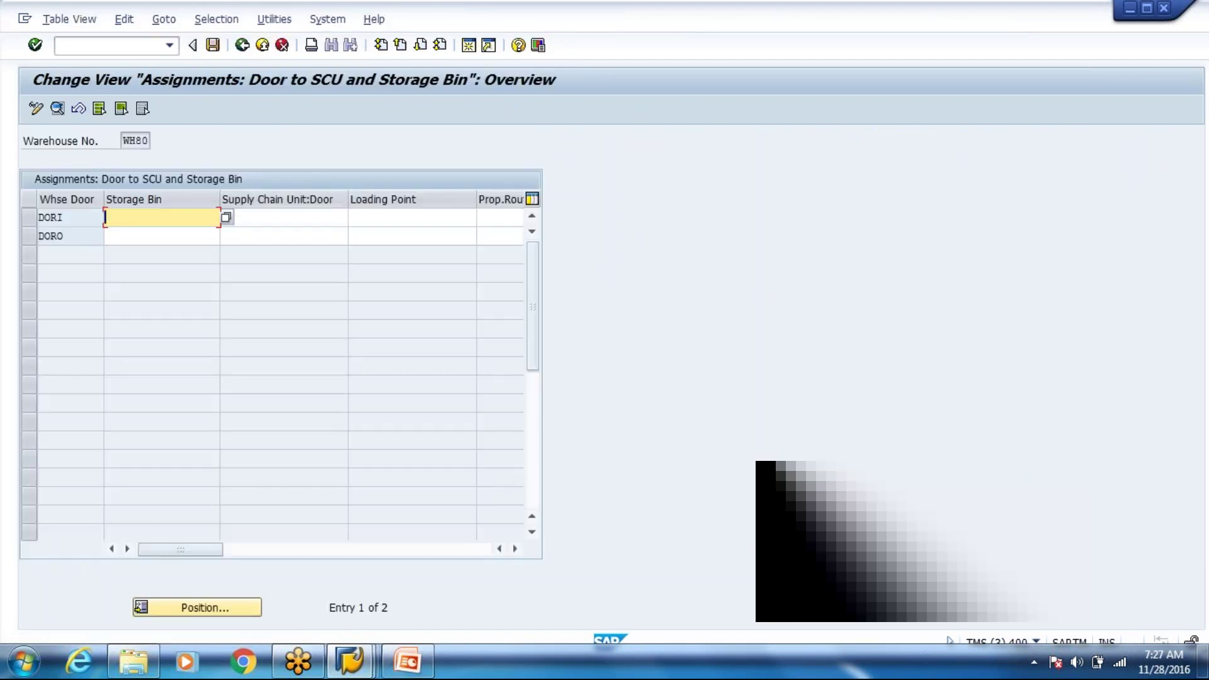
- Assign storage bin DOR_IN of storage type 9030 to warehouse door DORI
click(226, 218)
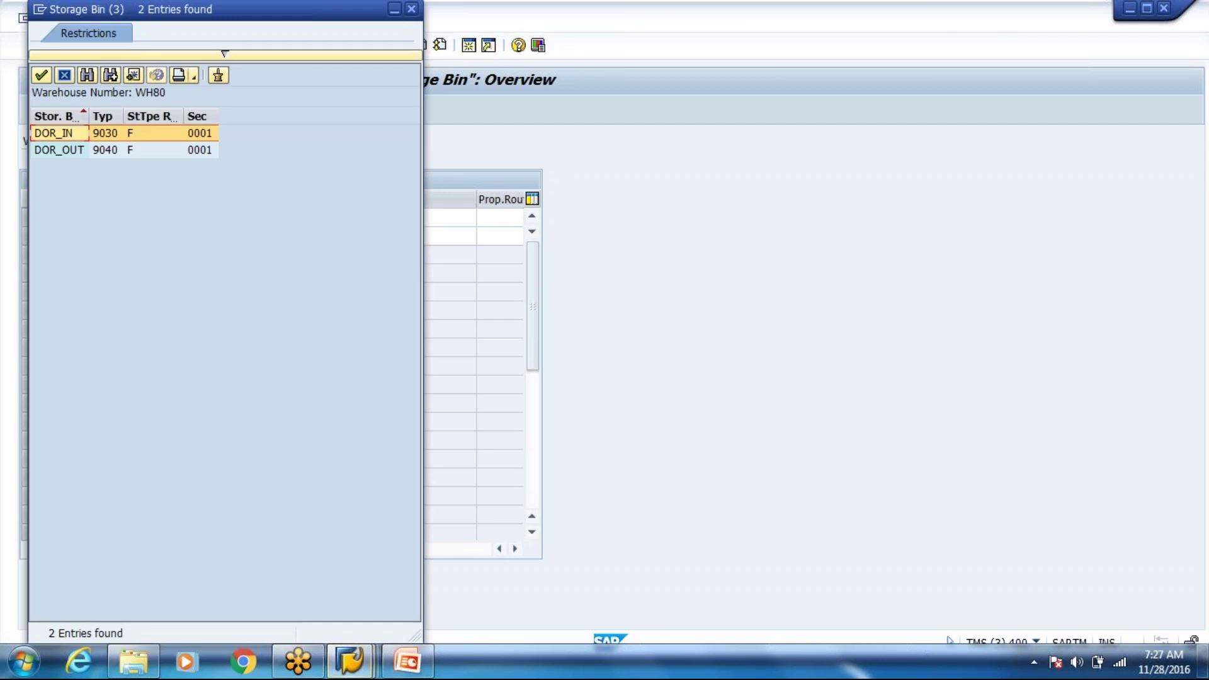
double_click(160, 136)
click(68, 214)
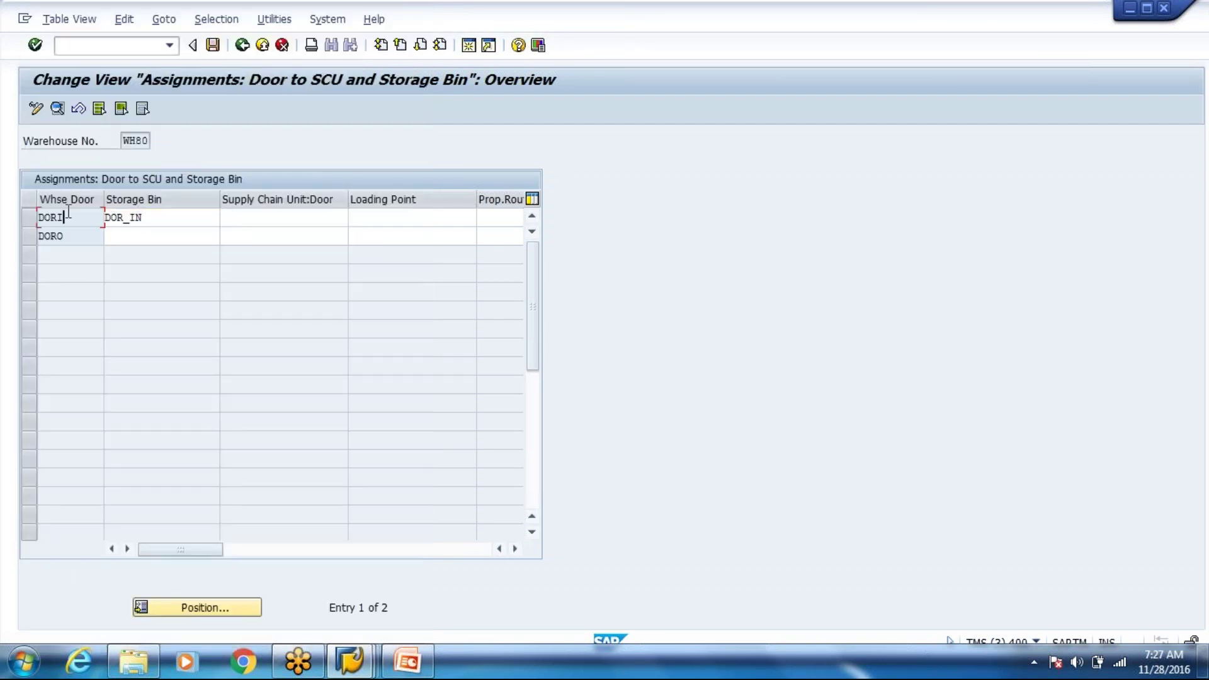
click(171, 218)
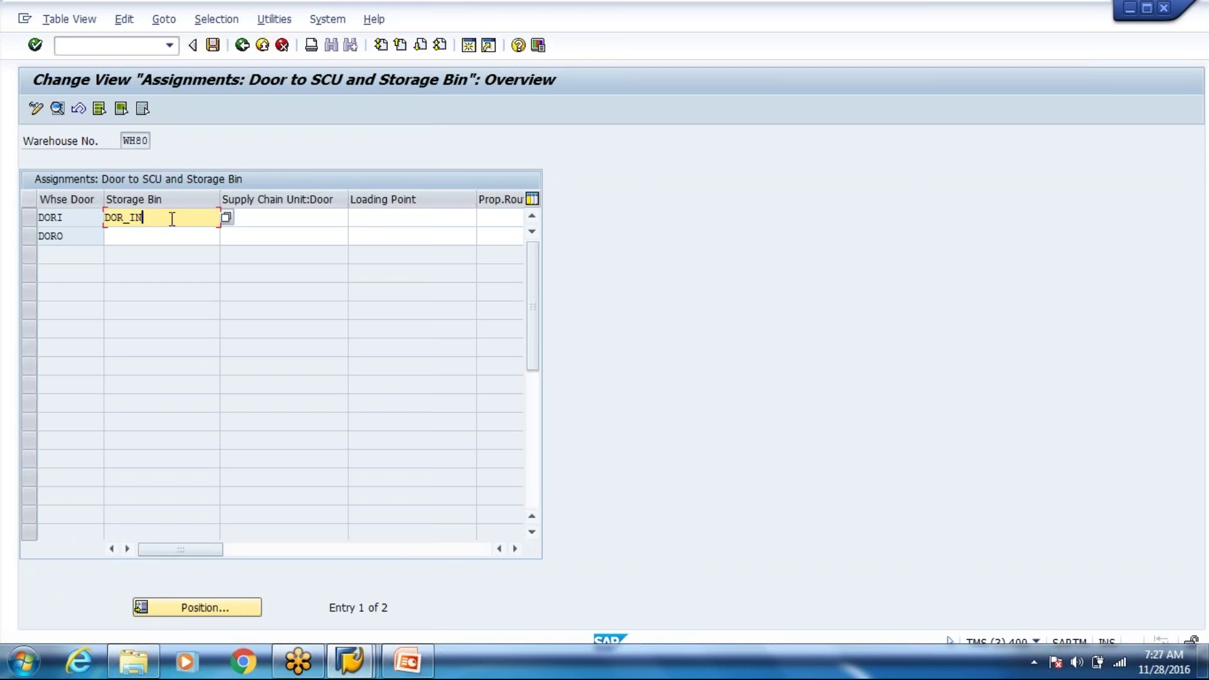
- Assign storage bin DOR_OUT of storage type 9040 to warehouse door DORO, save the assignments and return to SAP Easy Access
click(181, 237)
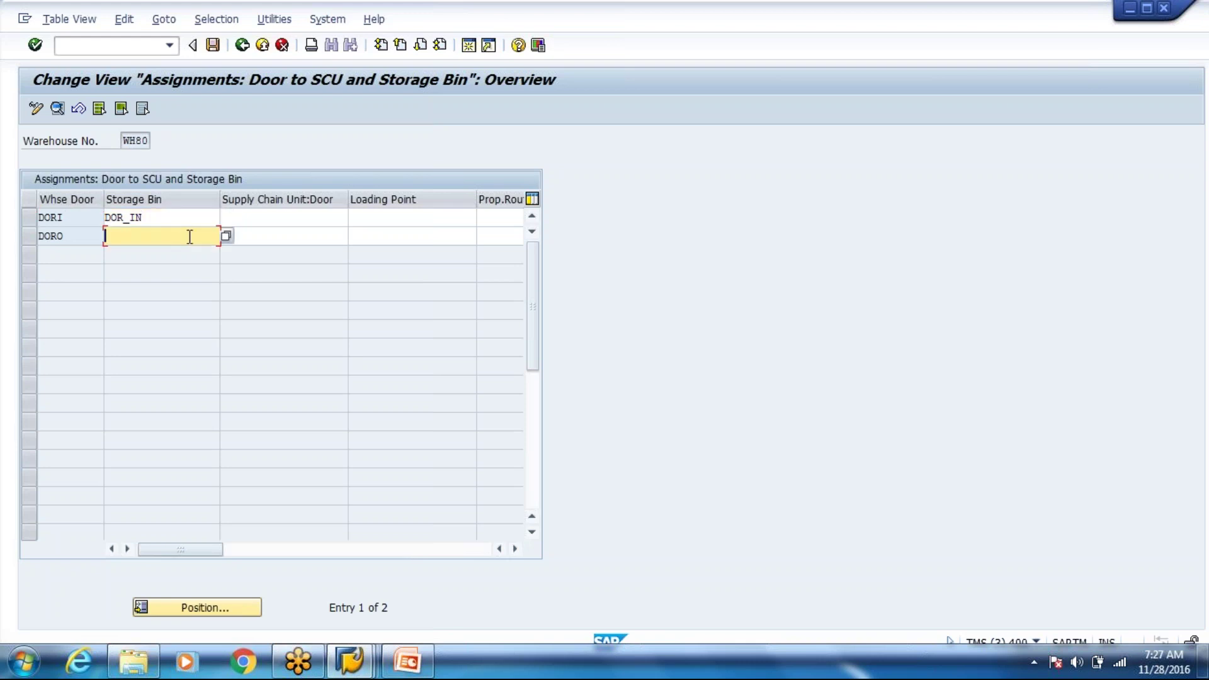
click(227, 236)
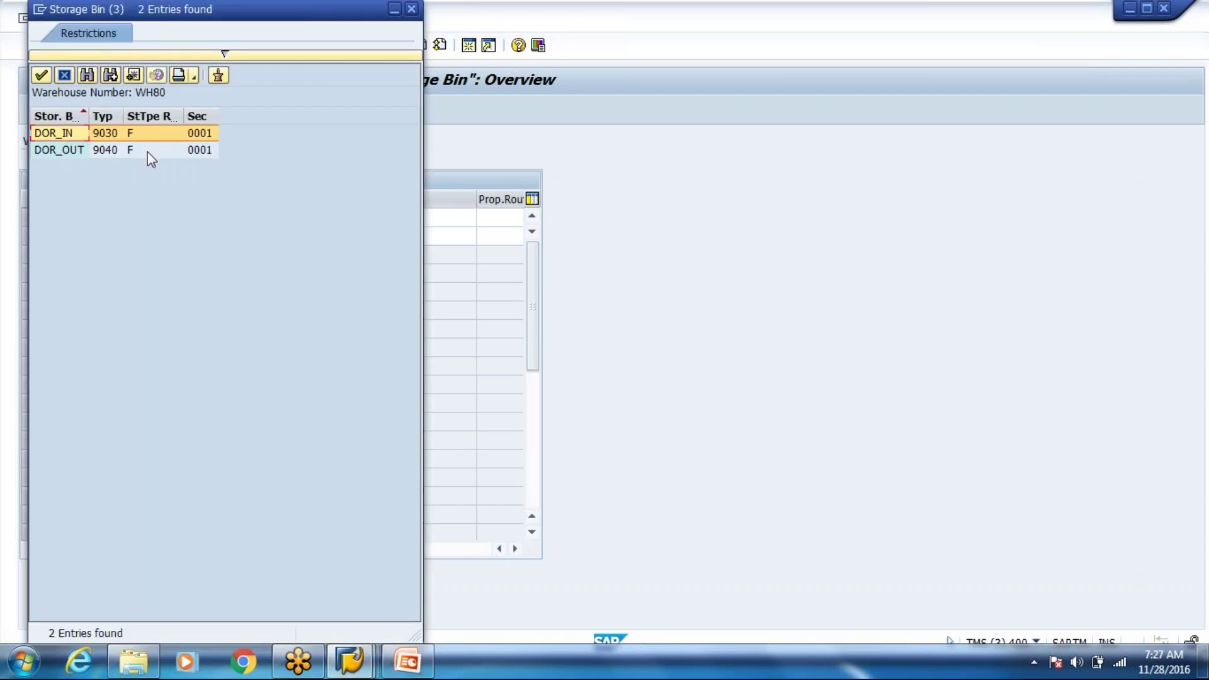
double_click(149, 152)
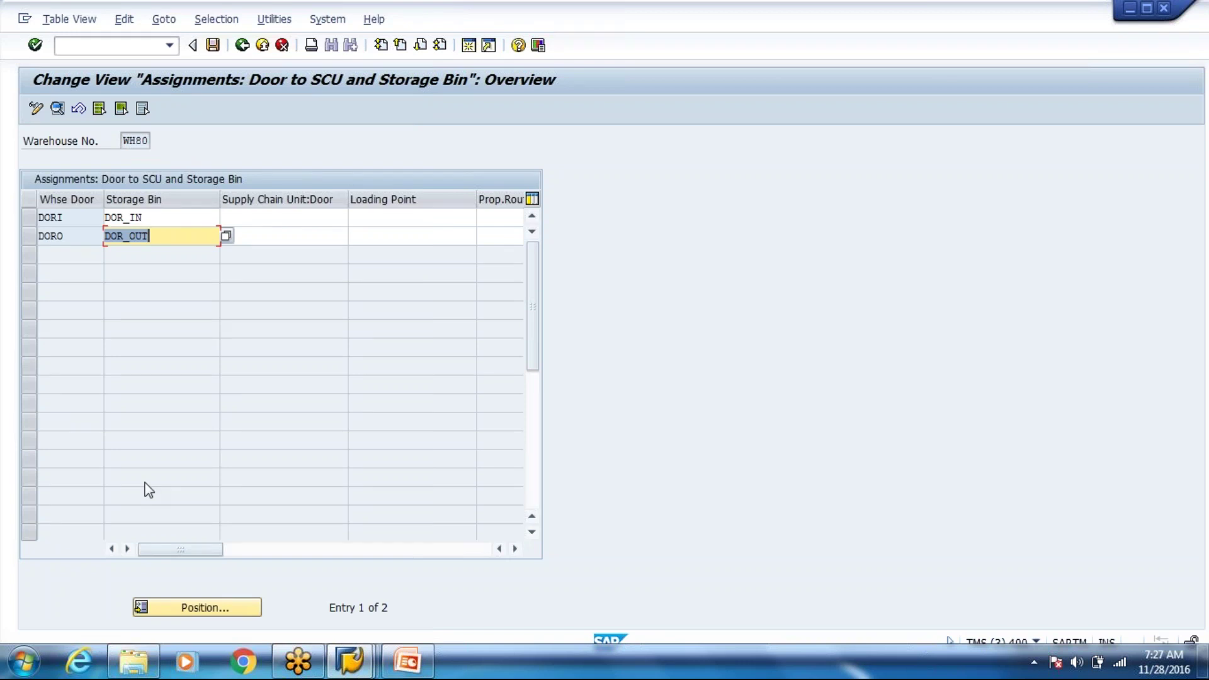
click(210, 51)
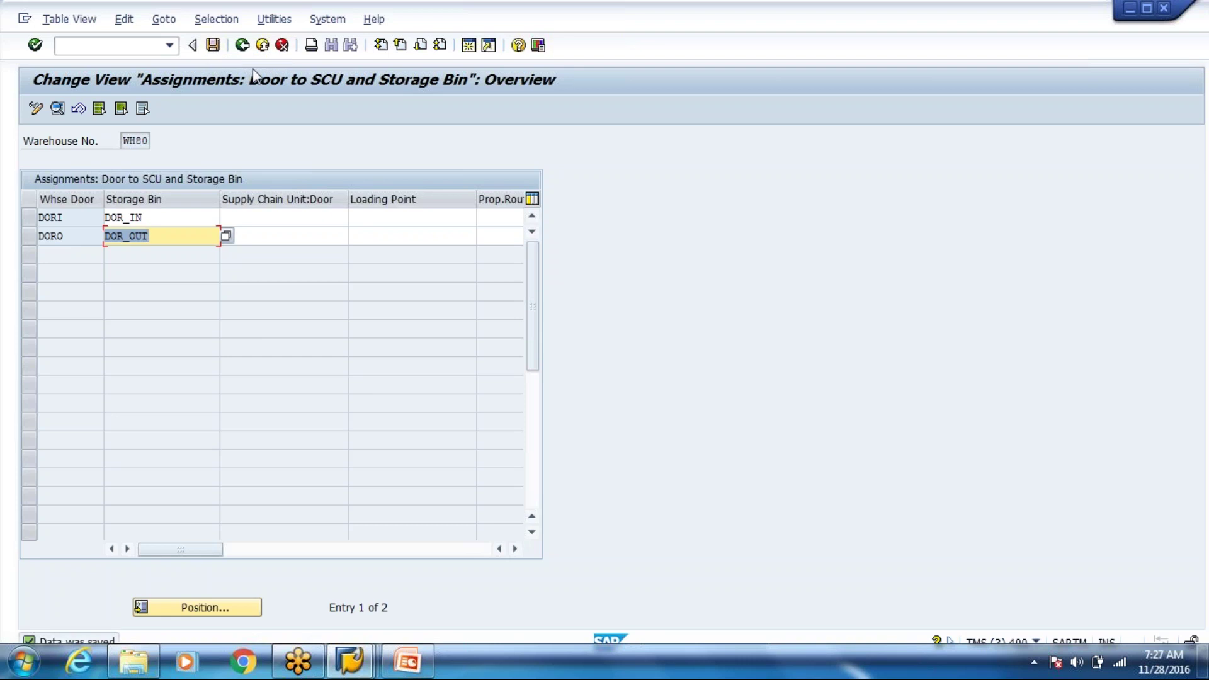
click(242, 45)
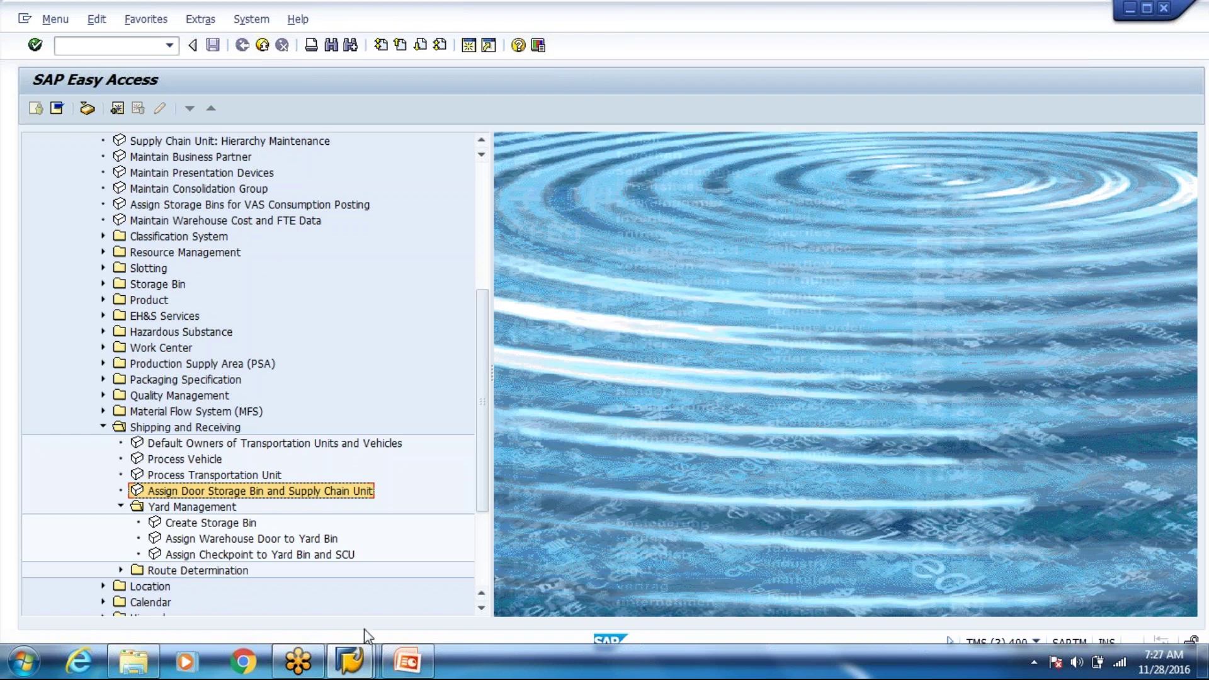
- Look at the example yard layout slide in the Week 5 PowerPoint presentation and return to SAP Easy Access
mouse_move(423, 655)
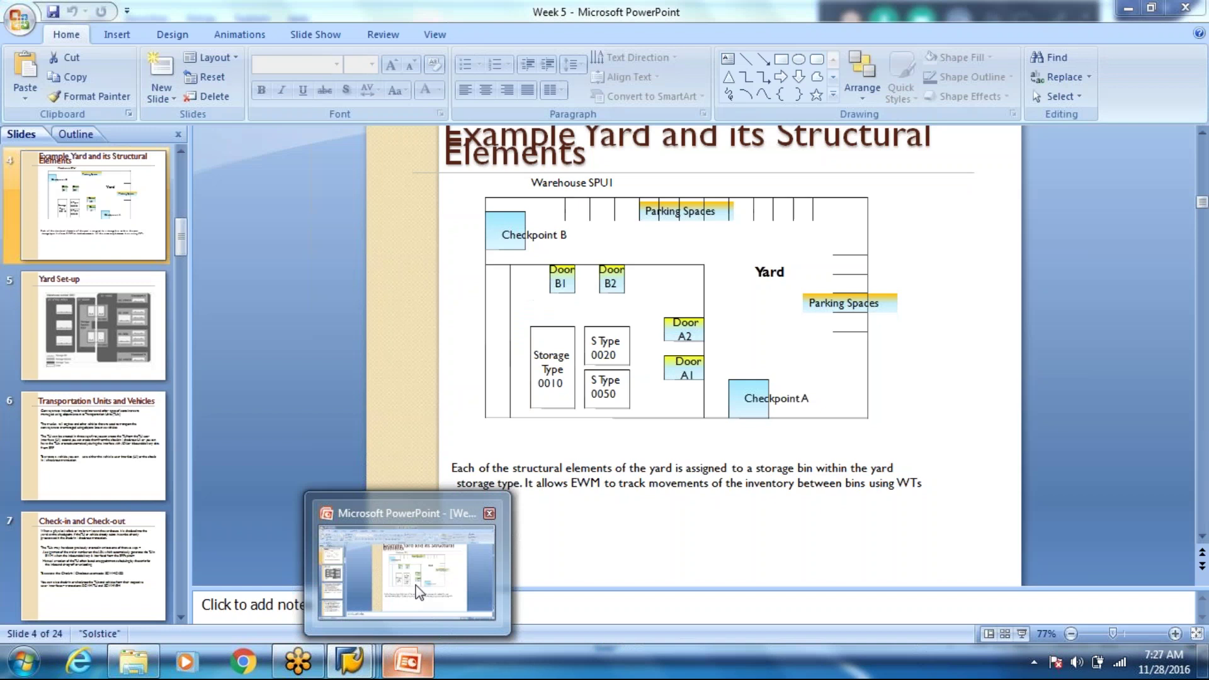
click(417, 592)
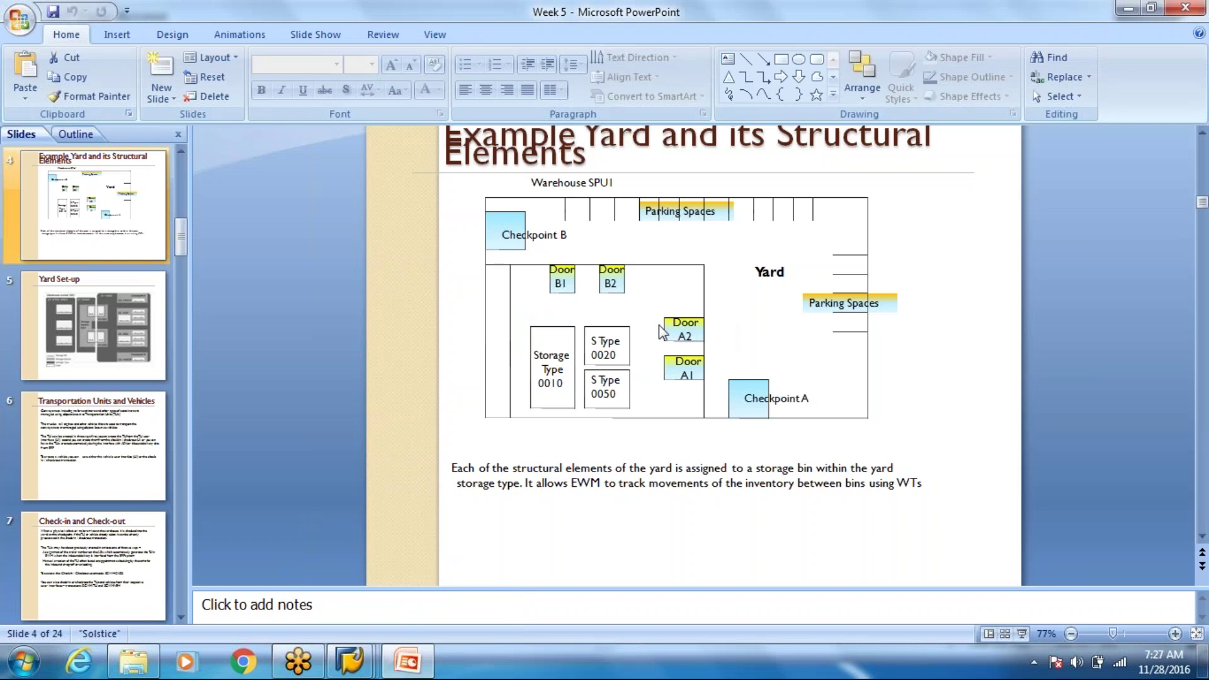
key(alt+Tab)
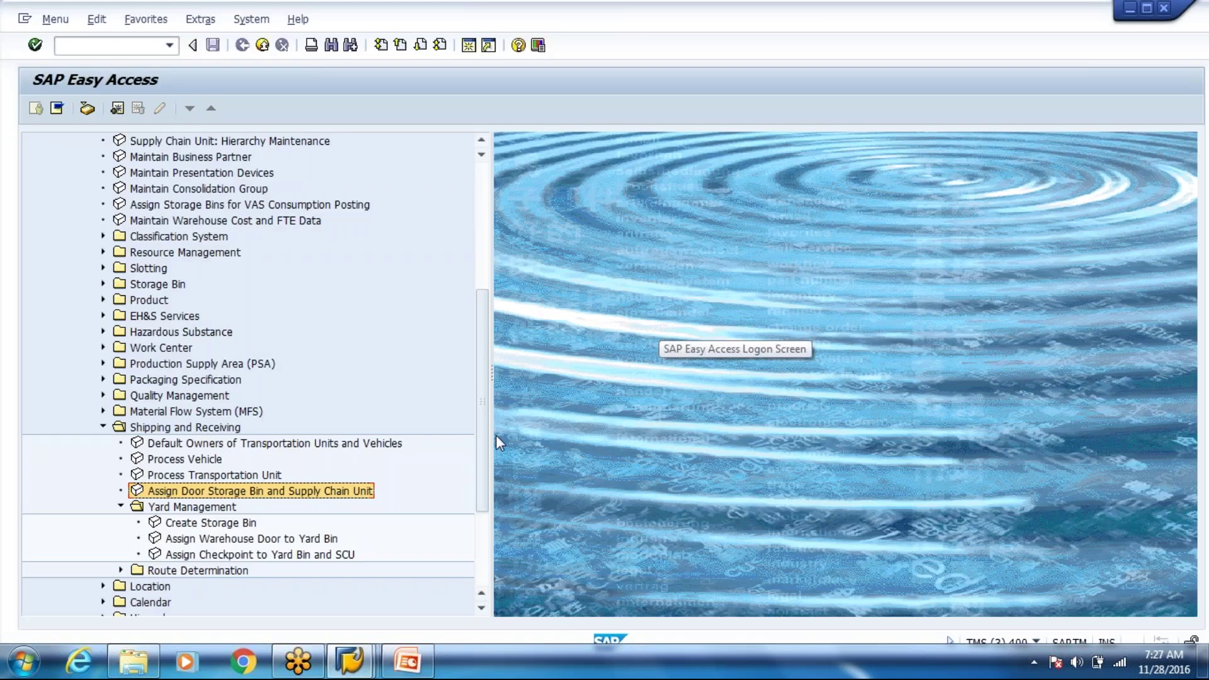
click(300, 492)
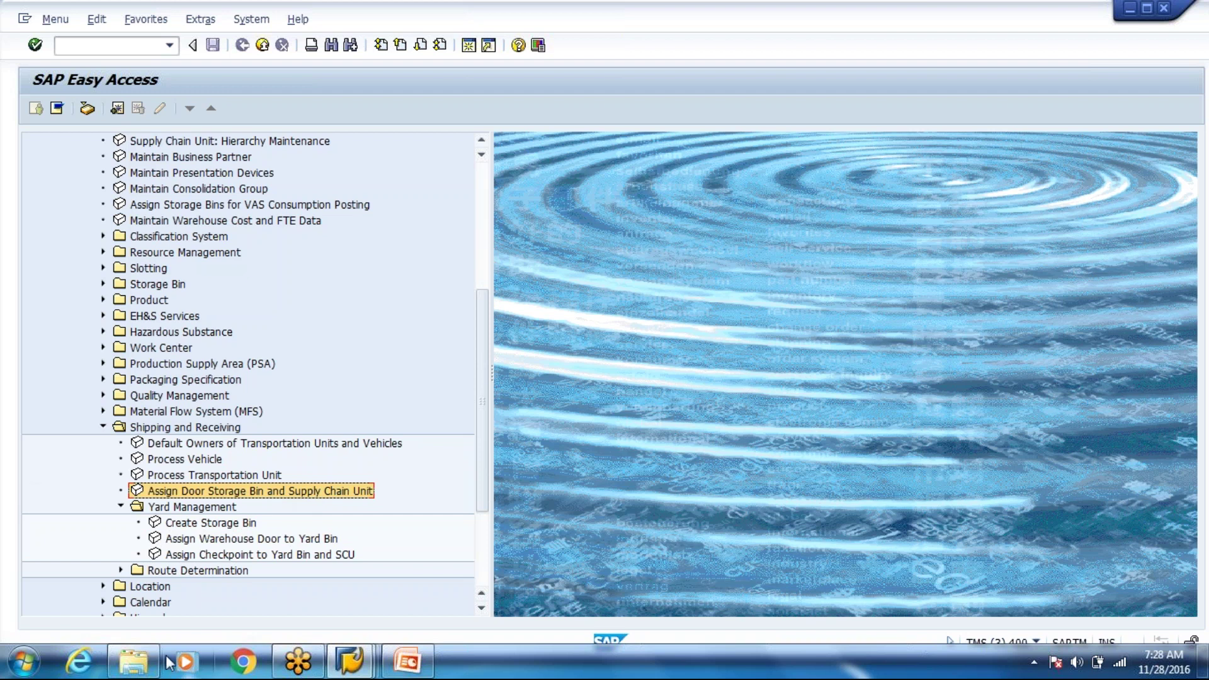
- Open the Yard Managment Word document from the Week 5 folder and review its configuration pages up to the door definitions
mouse_move(111, 673)
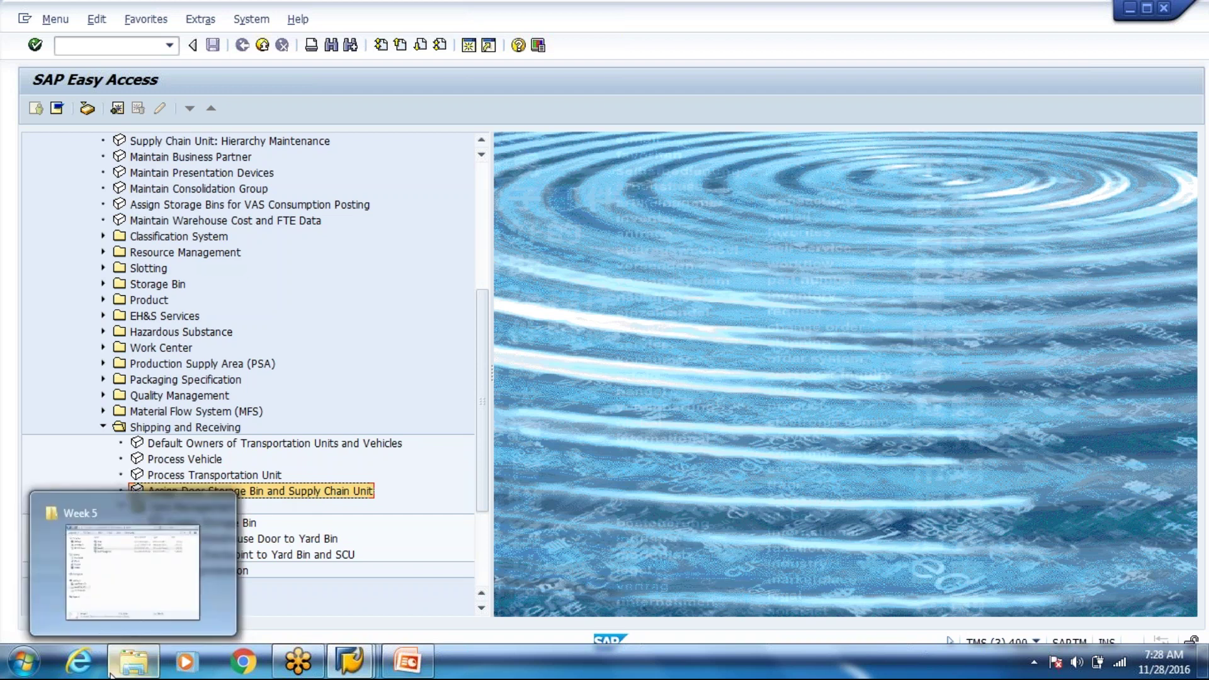
click(123, 566)
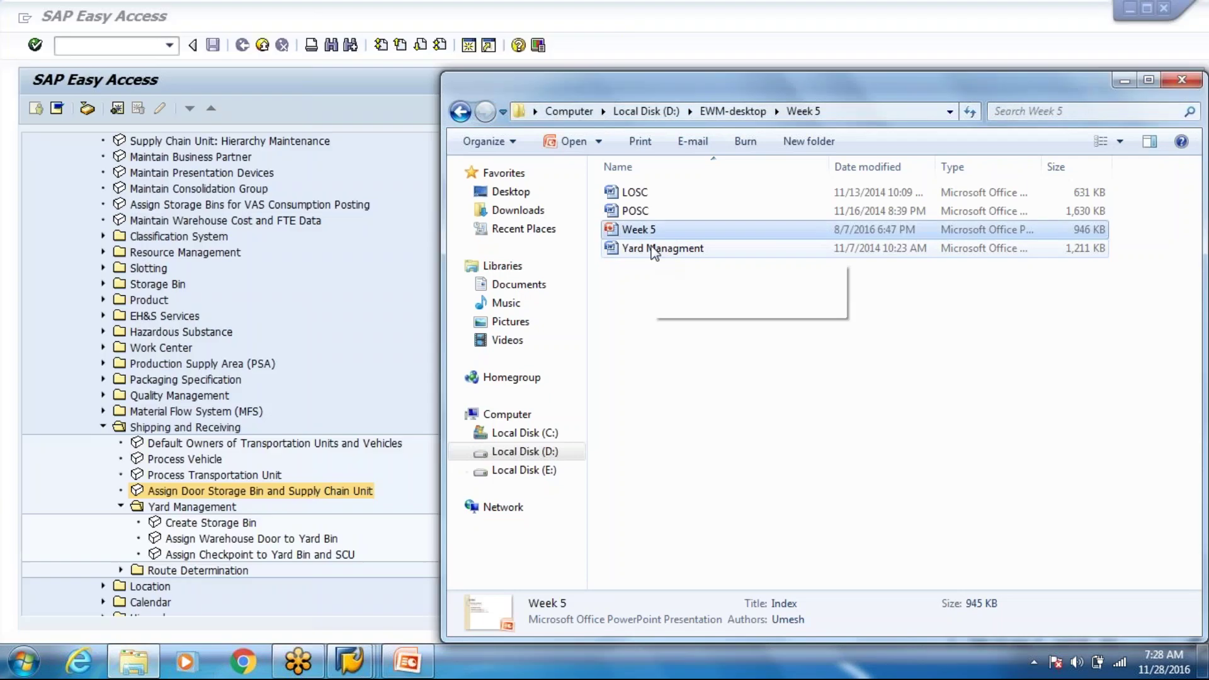
click(650, 248)
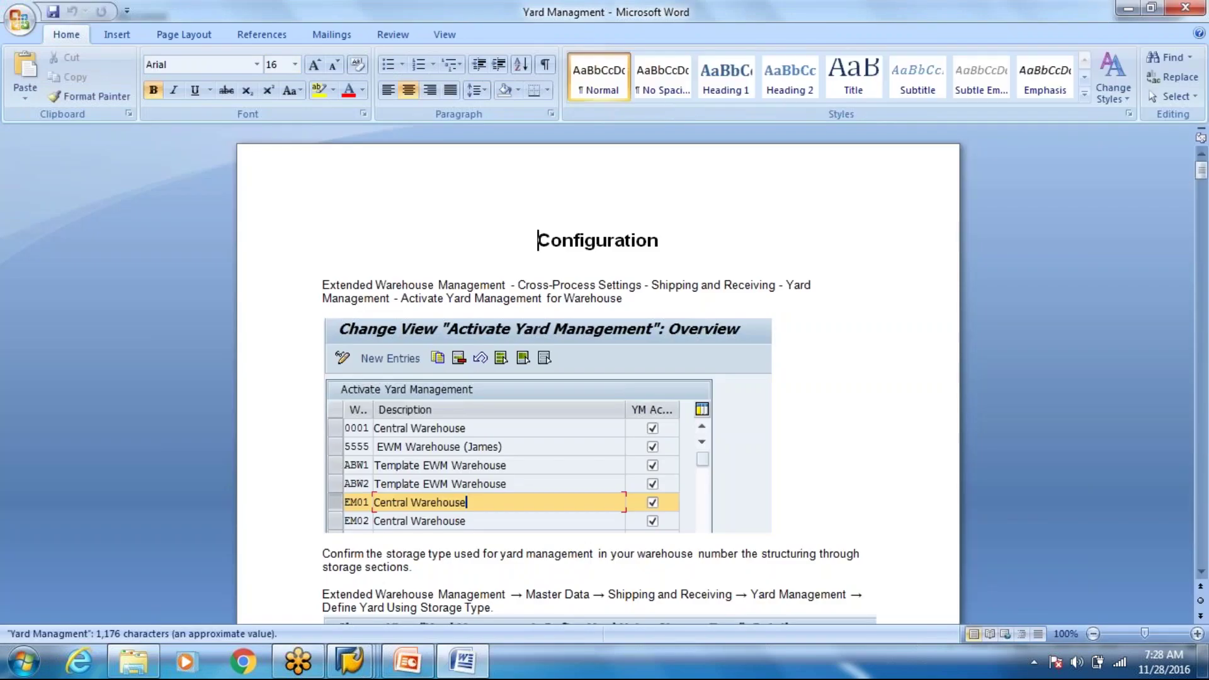
scroll(598, 378, down, 15)
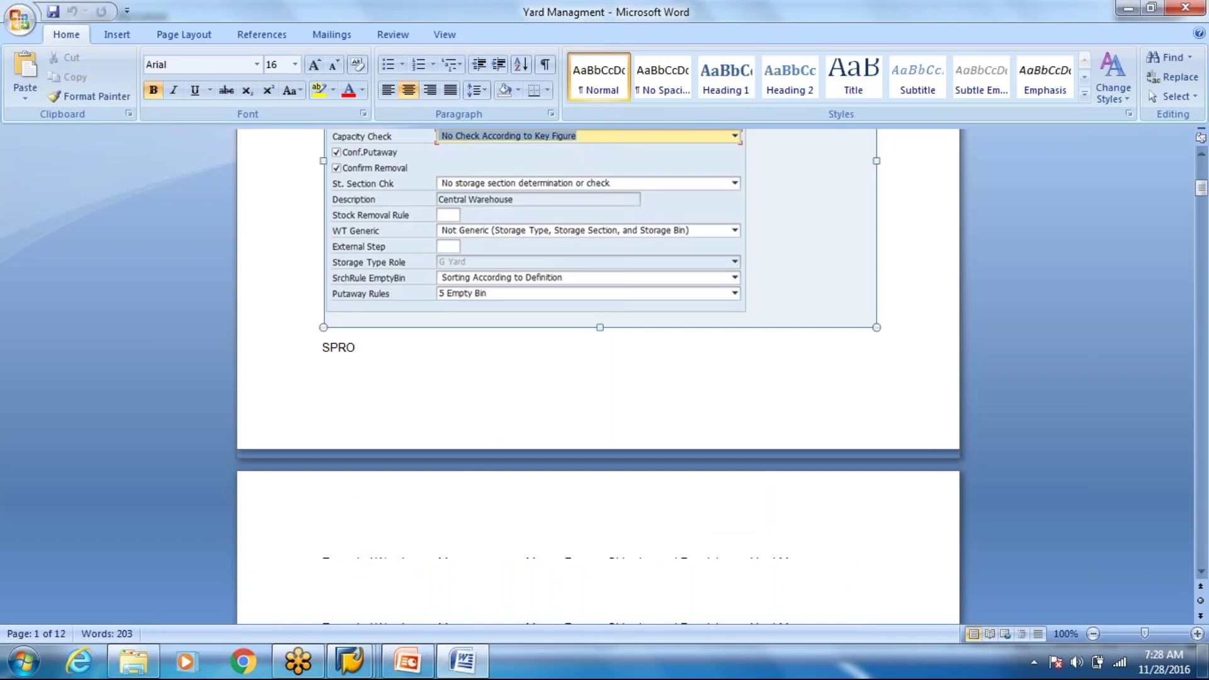
key(Page_Down)
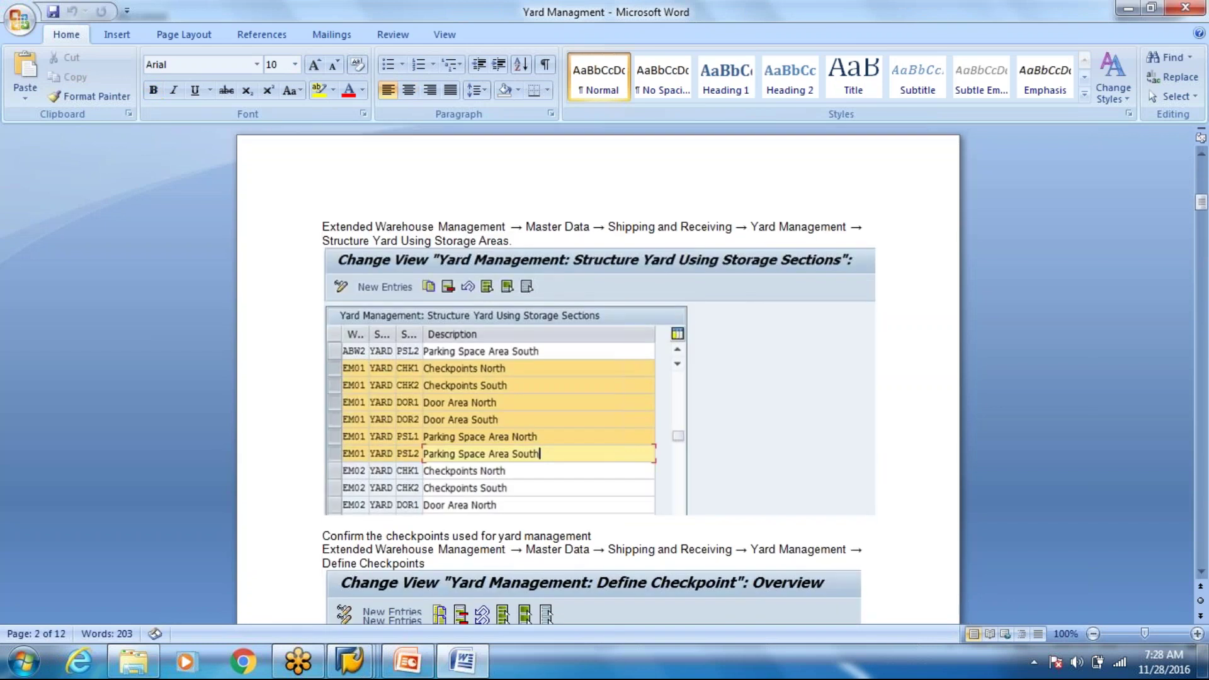
key(Page_Down)
key(Page_Down)
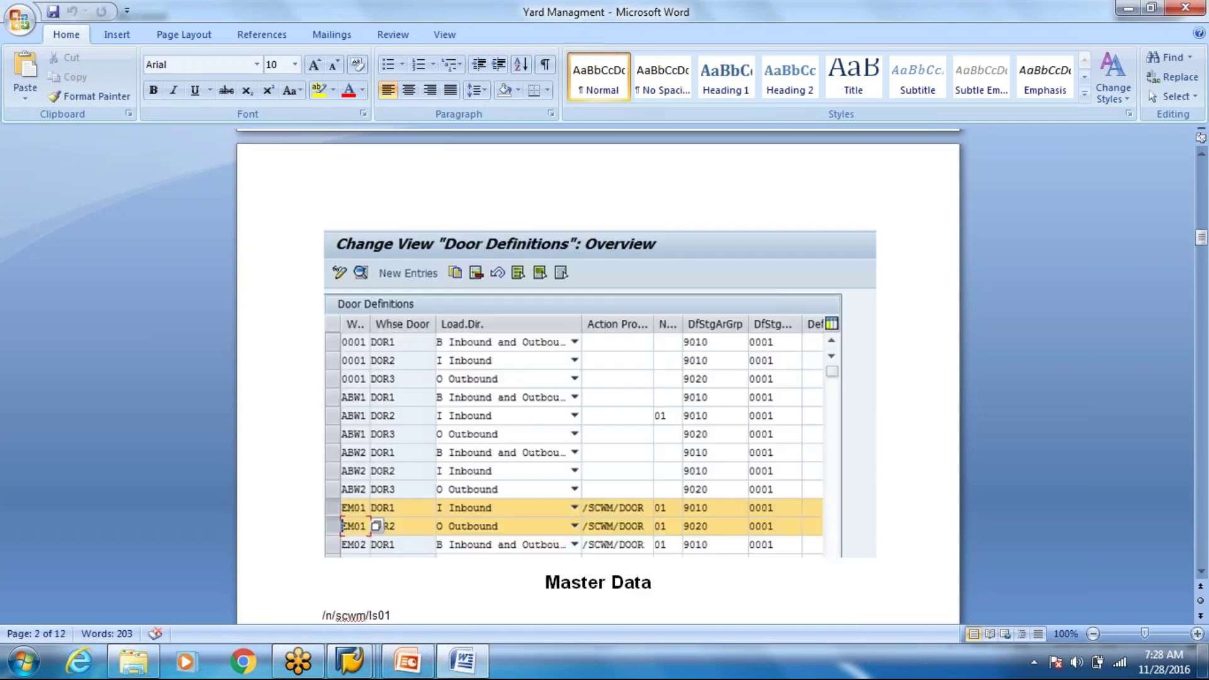
click(600, 393)
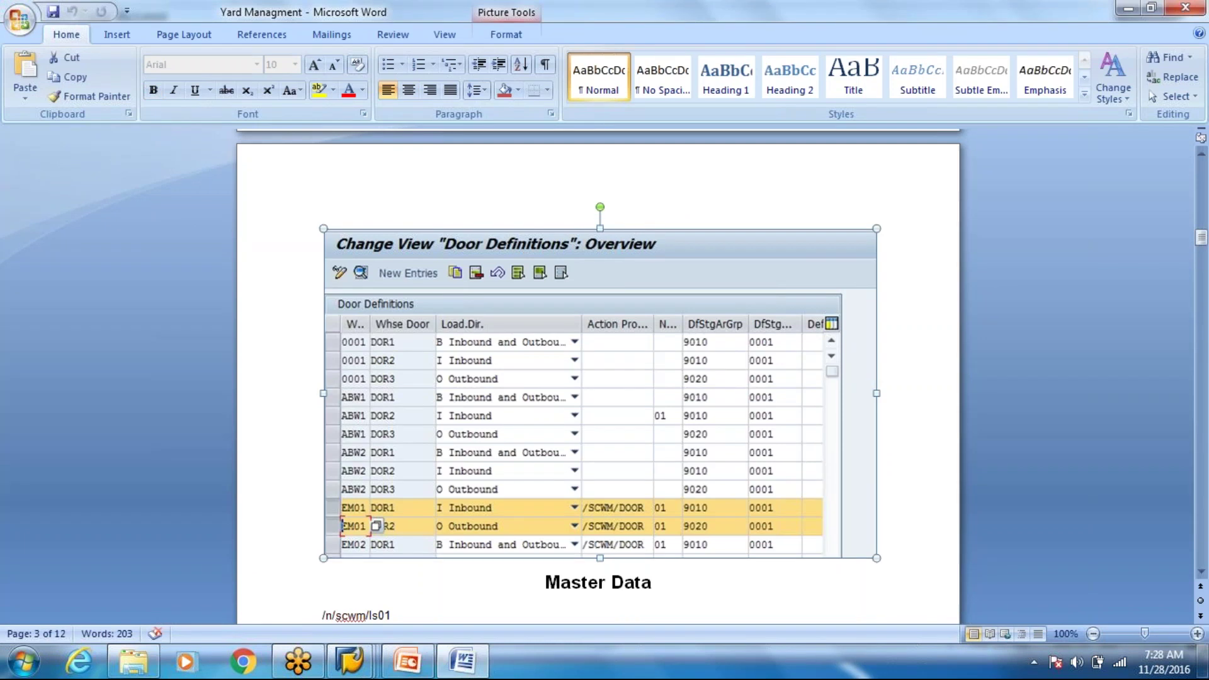
- Review the document's master data pages on yard bins, checkpoint and door assignments, and close the document and the Week 5 folder
key(Page_Down)
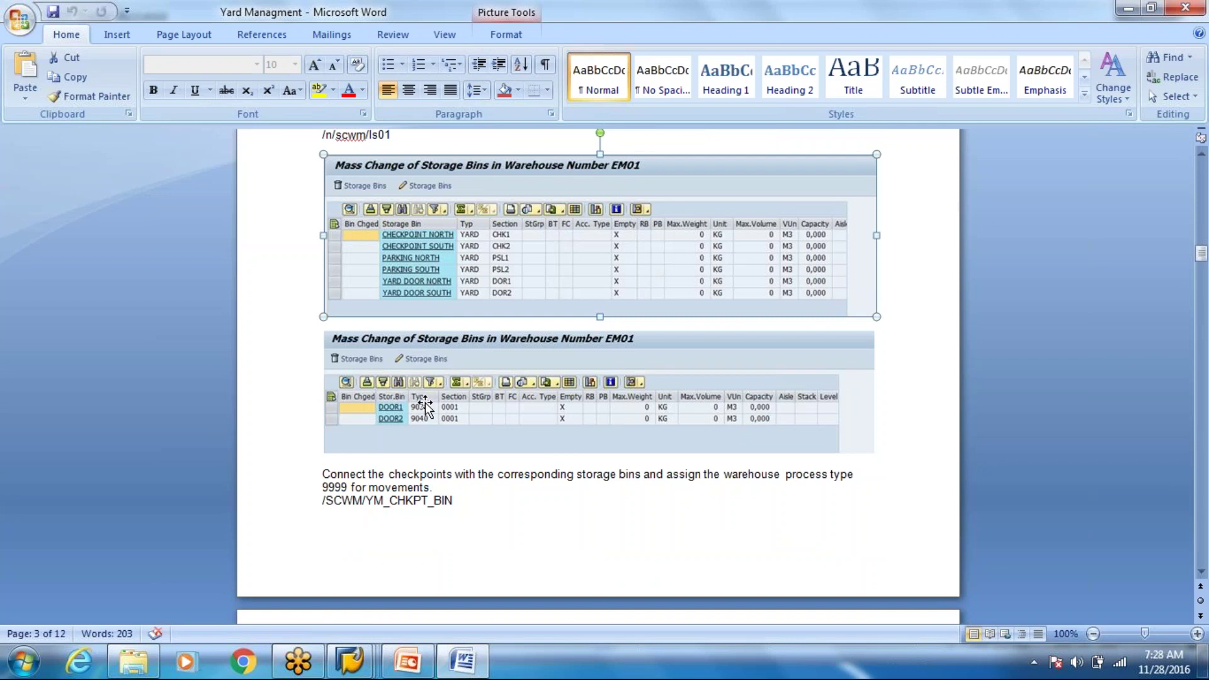
scroll(425, 406, down, 13)
click(459, 410)
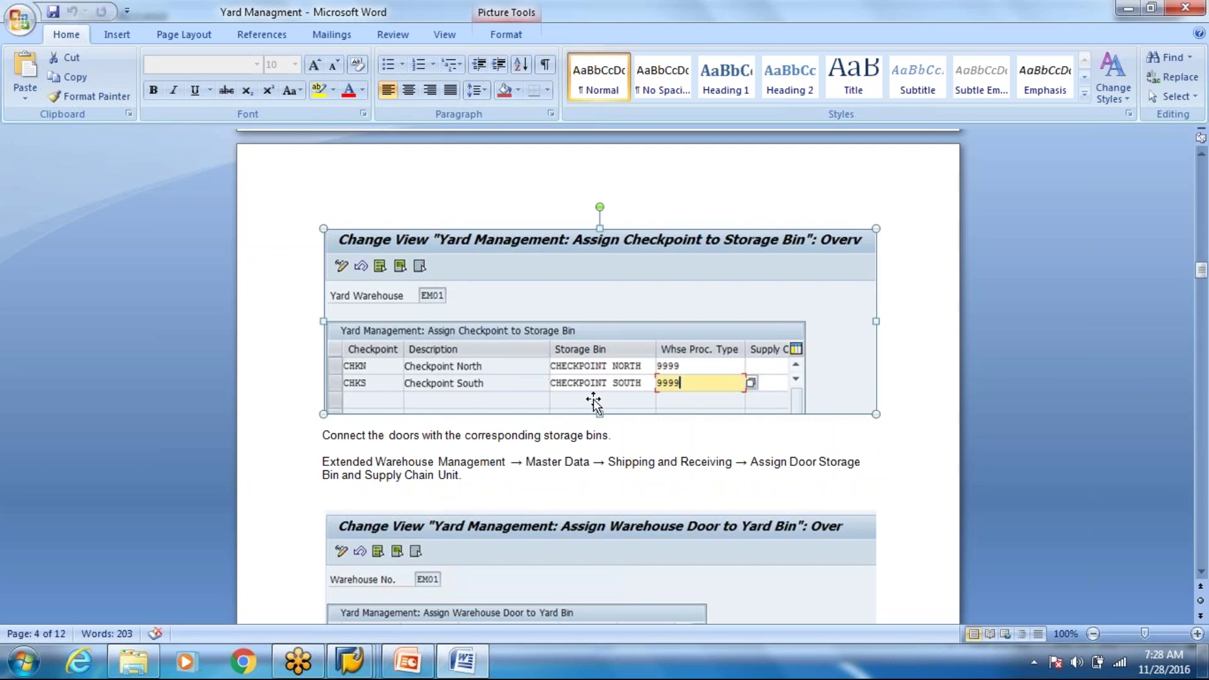
key(Page_Down)
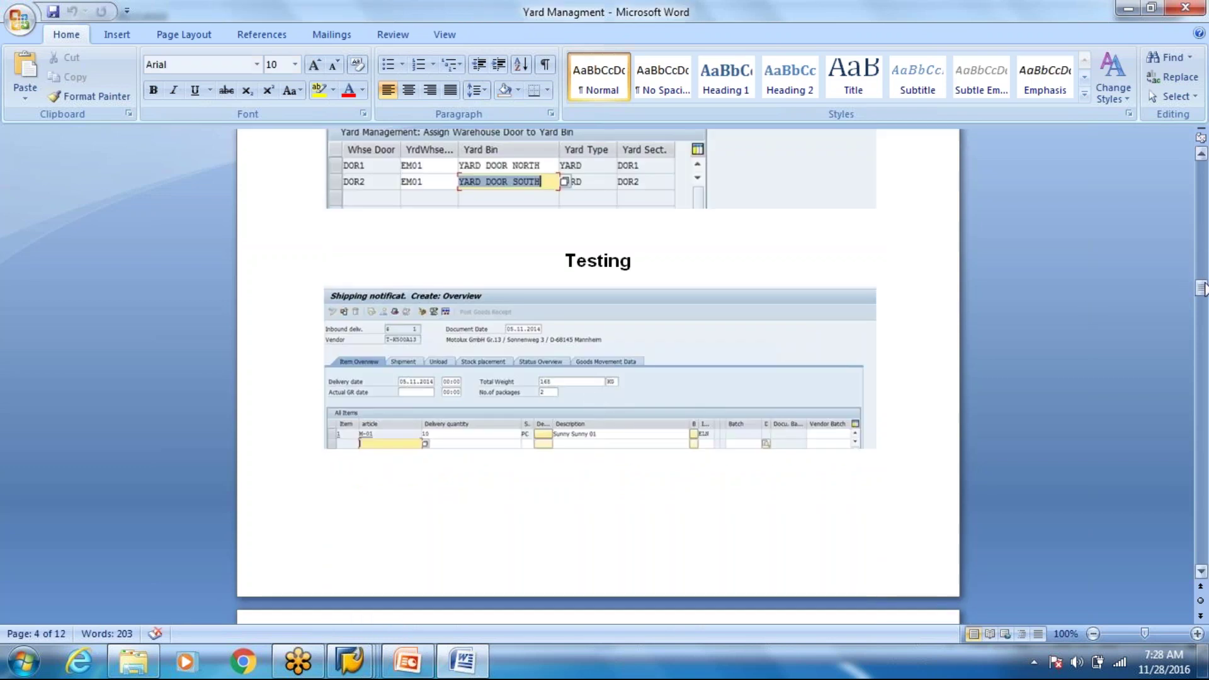
key(Page_Up)
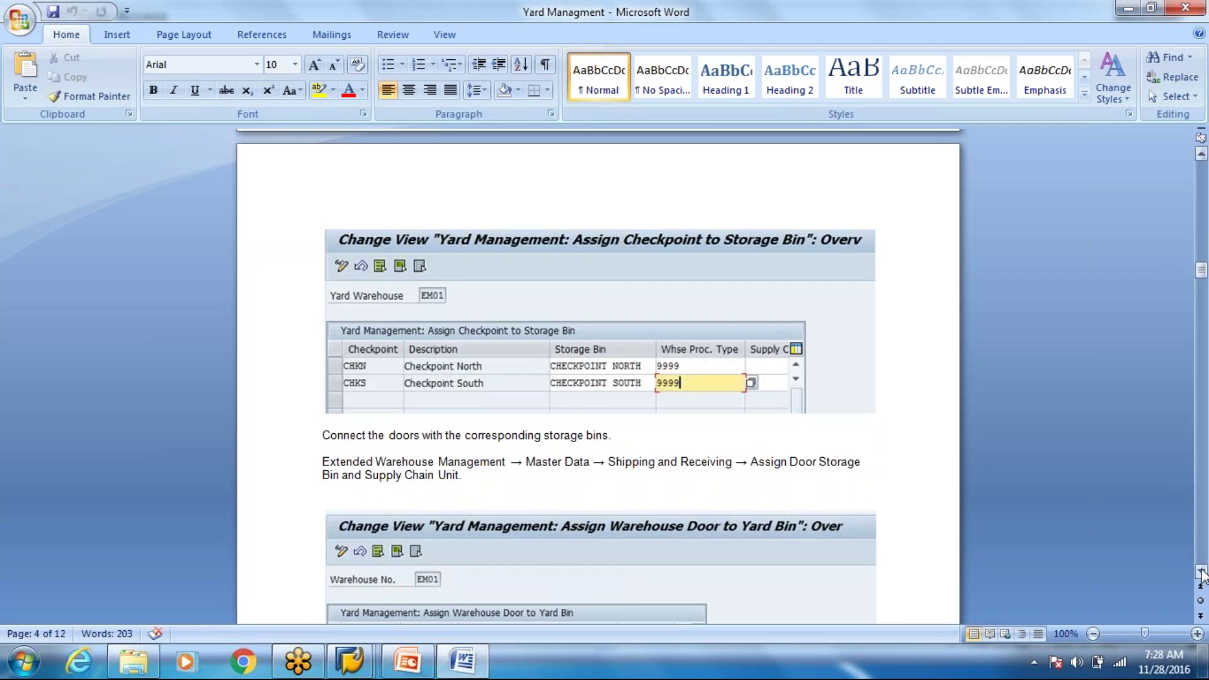
click(1201, 574)
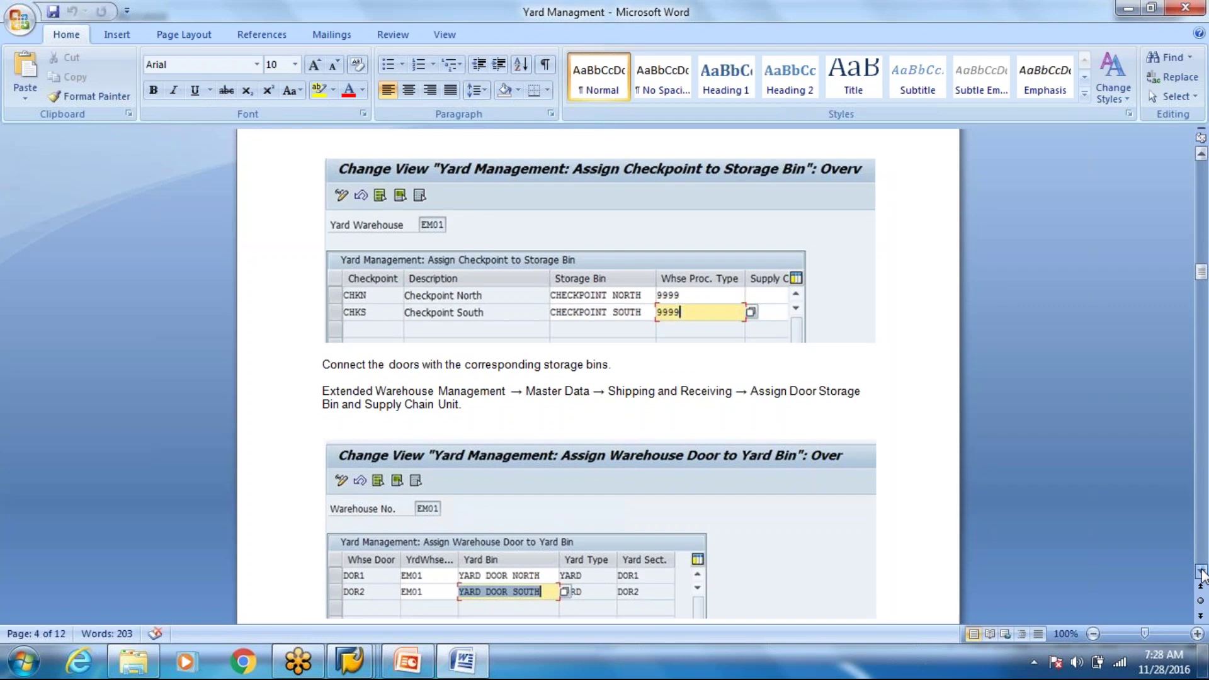
click(1195, 10)
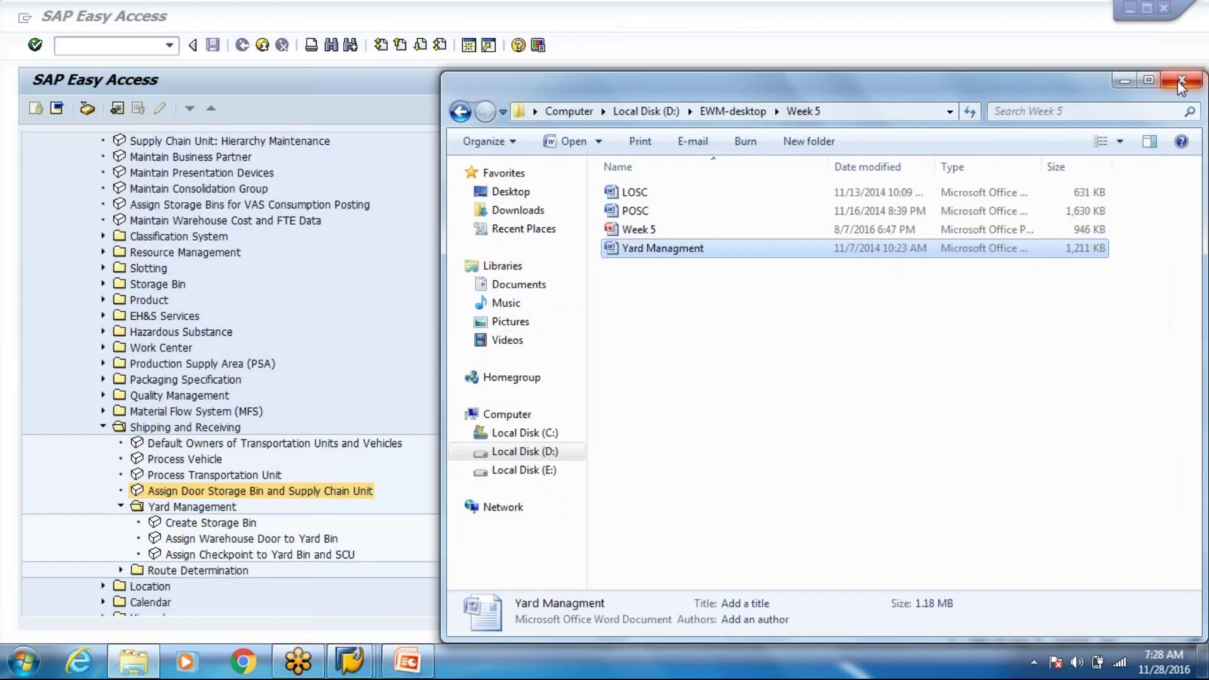
click(1178, 82)
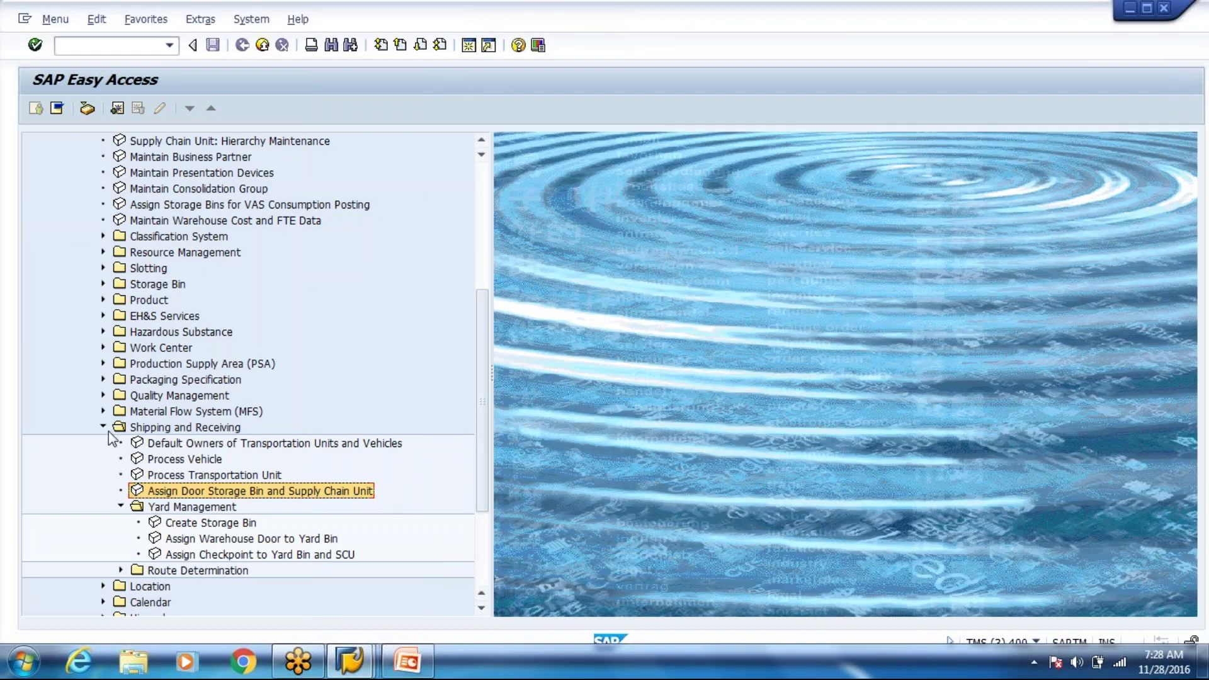
- Collapse the Shipping and Receiving master data folder and bring that SAP Easy Access session to the front
click(103, 428)
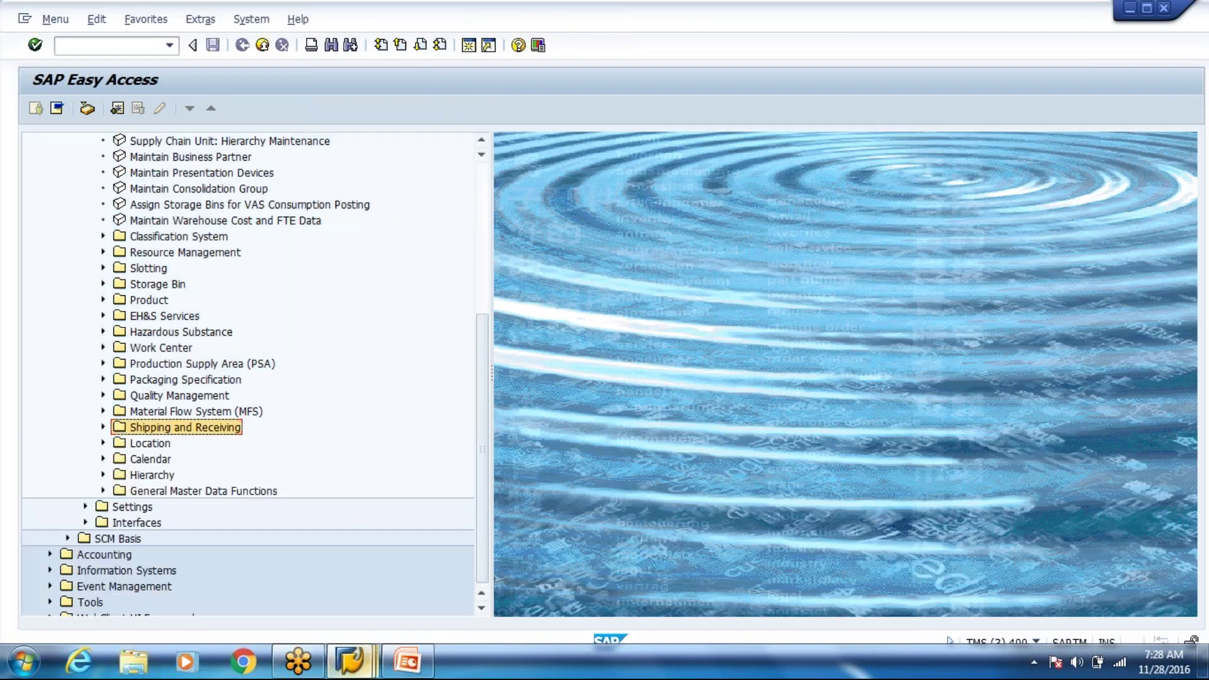
click(351, 672)
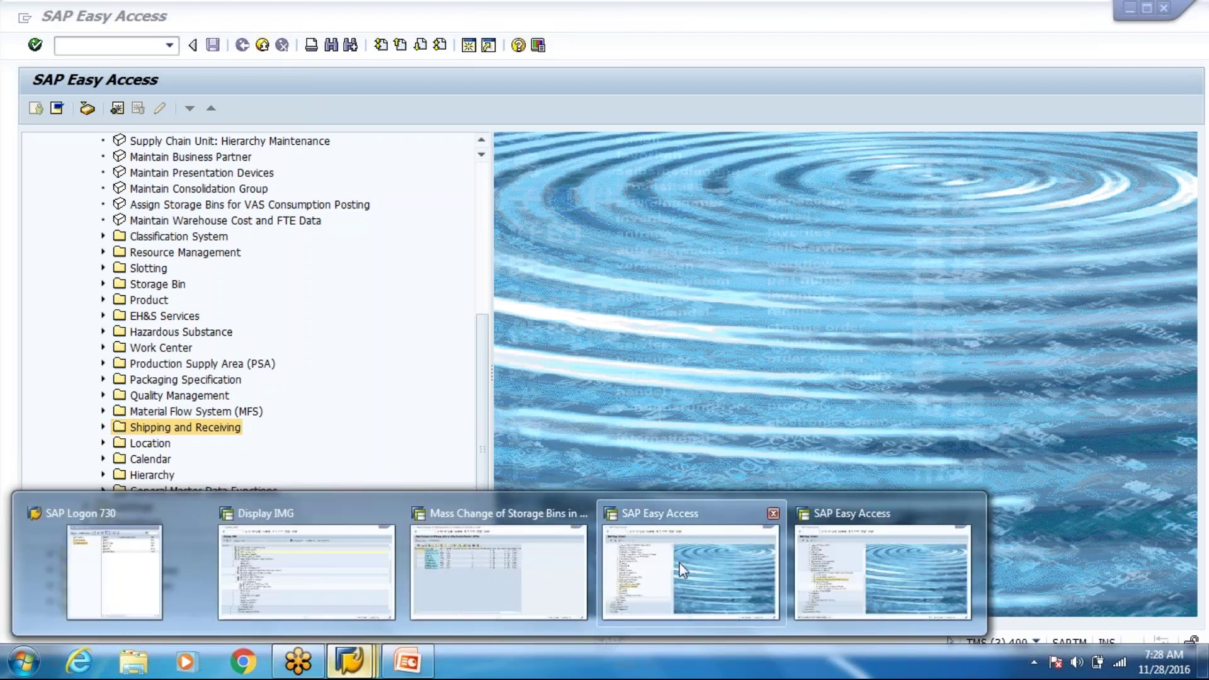
click(683, 570)
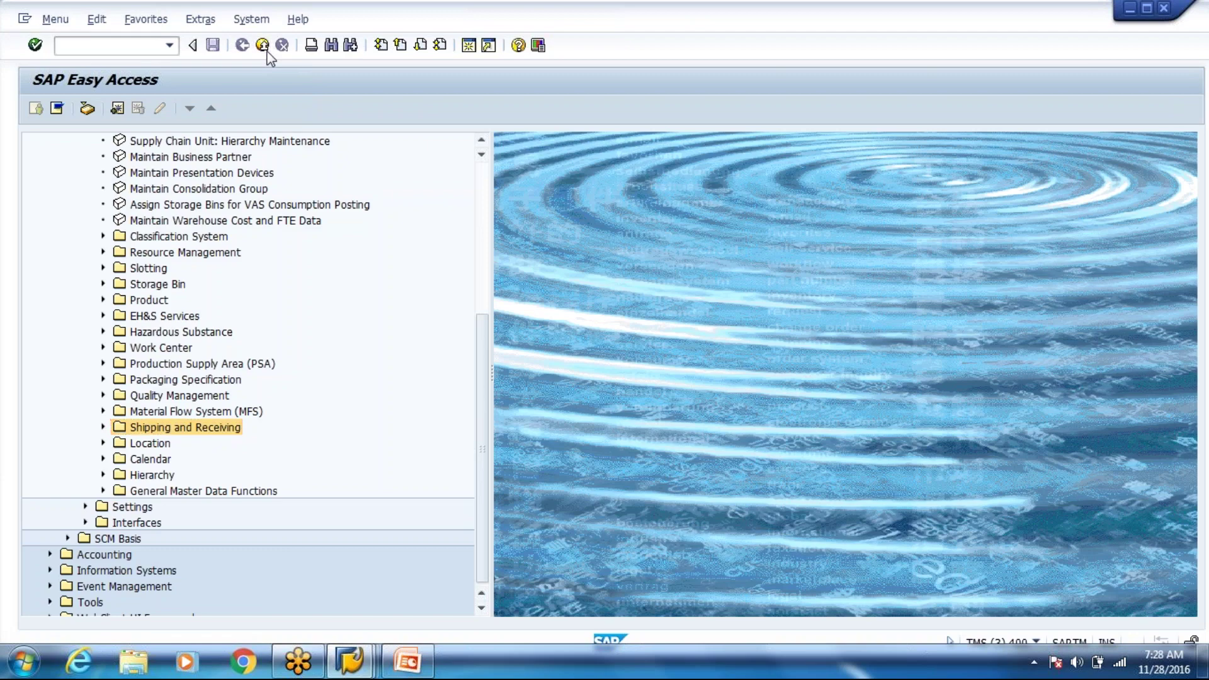
- Leave the WH80 storage bin mass change overview and bring the SAP Logon window to the front
click(1130, 8)
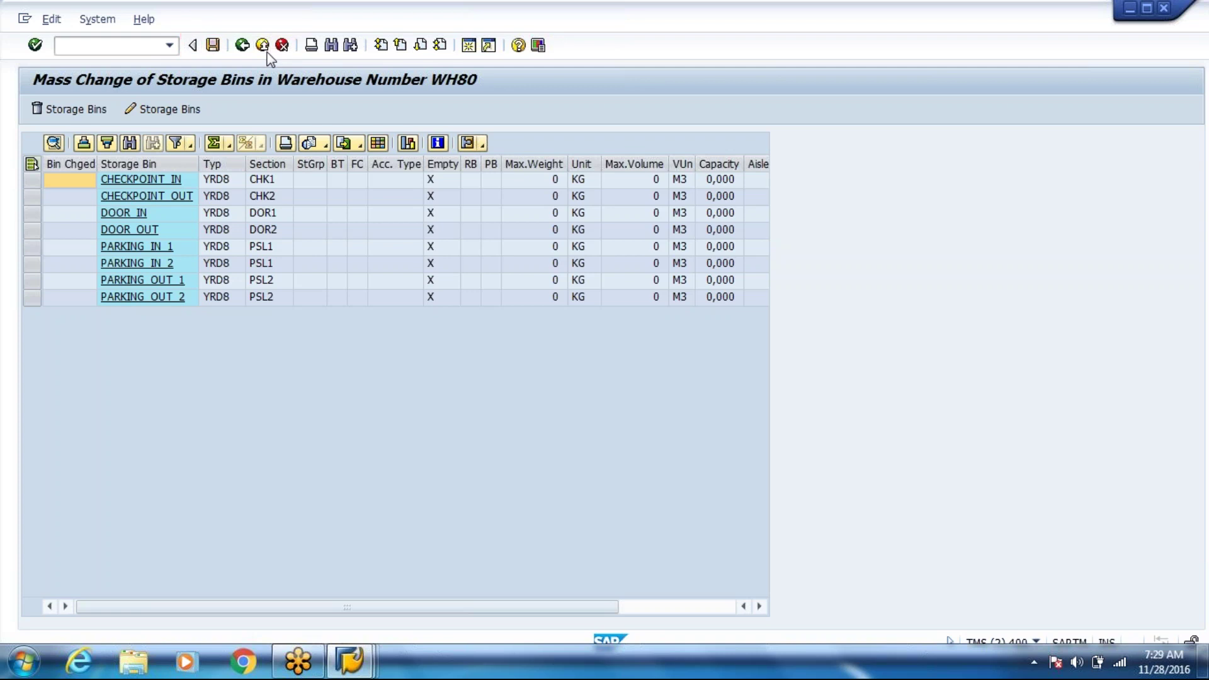
click(265, 50)
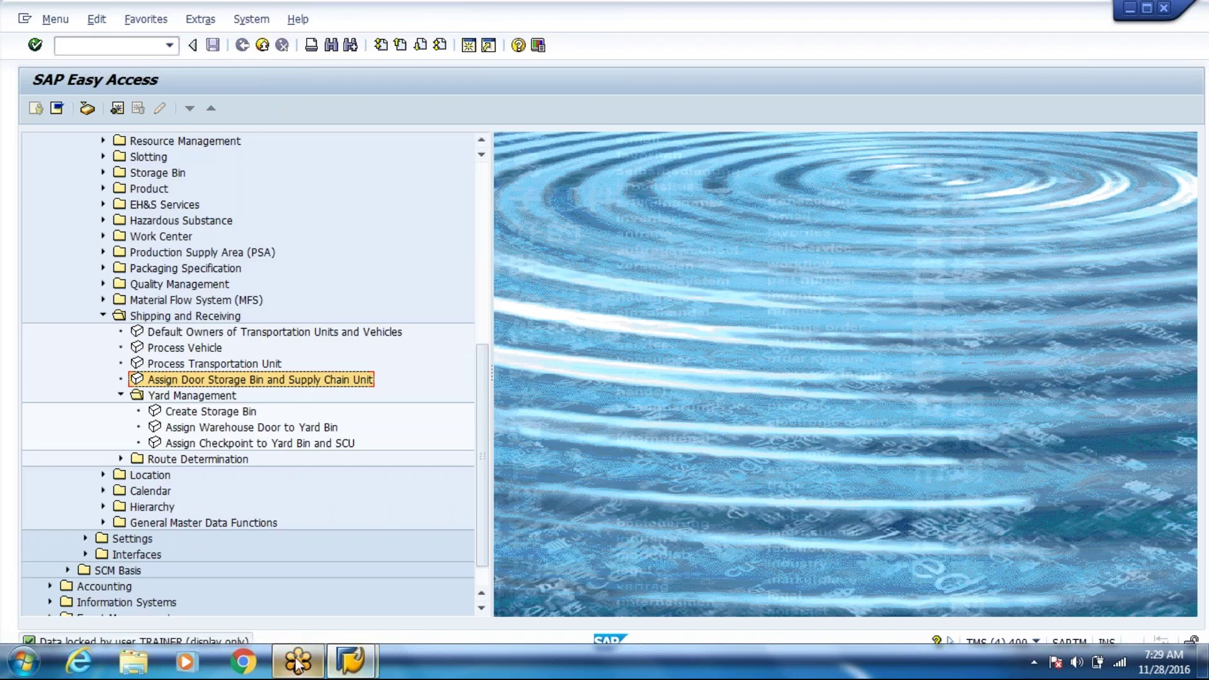
click(359, 667)
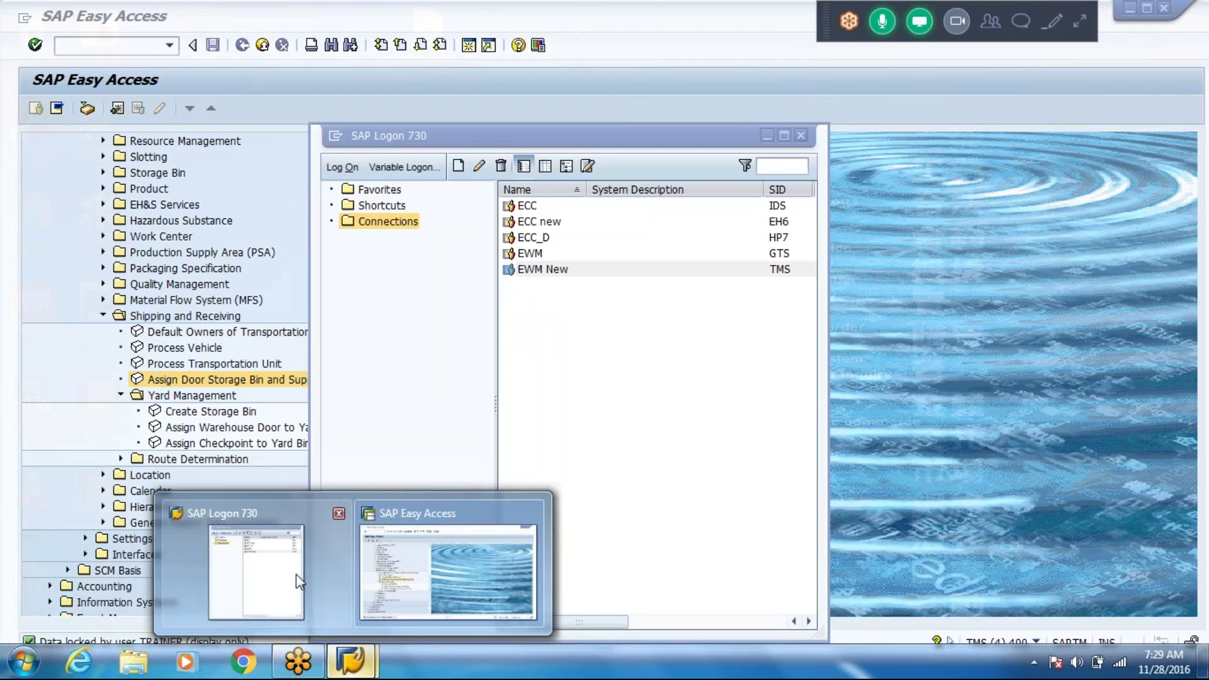
click(296, 575)
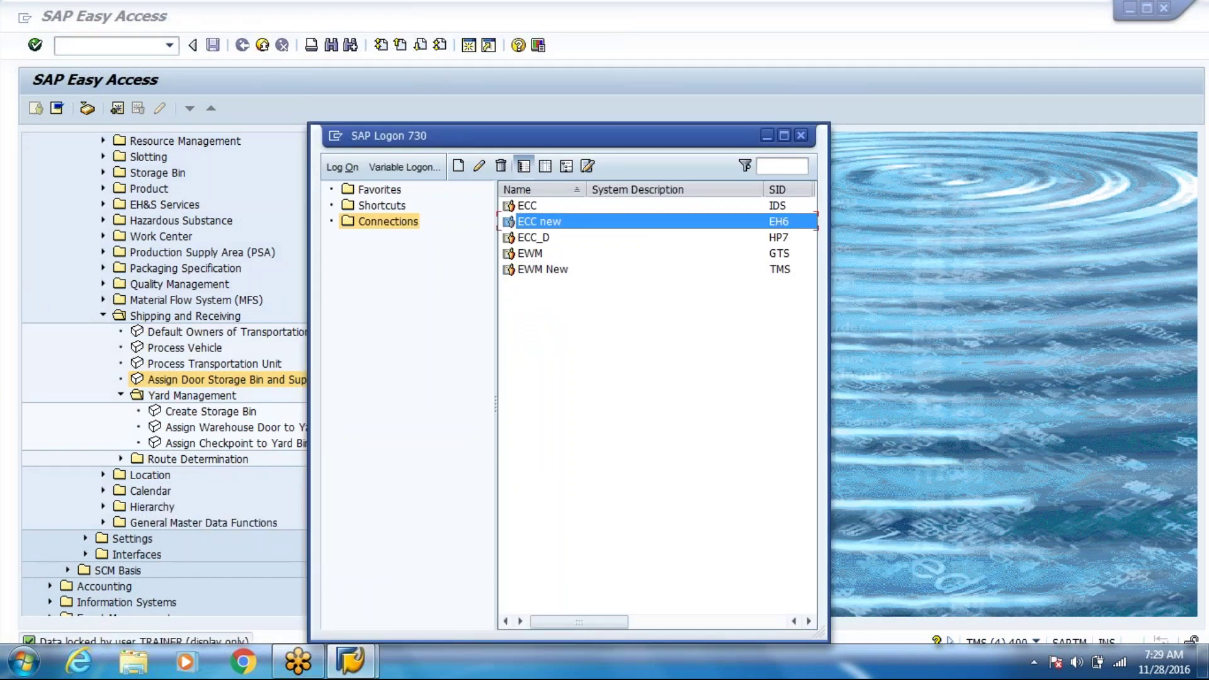
- Log on to the ECC new system with the user name and account password, and open the Create Inbound Delivery transaction
key(Return)
text(trainer)
key(Tab)
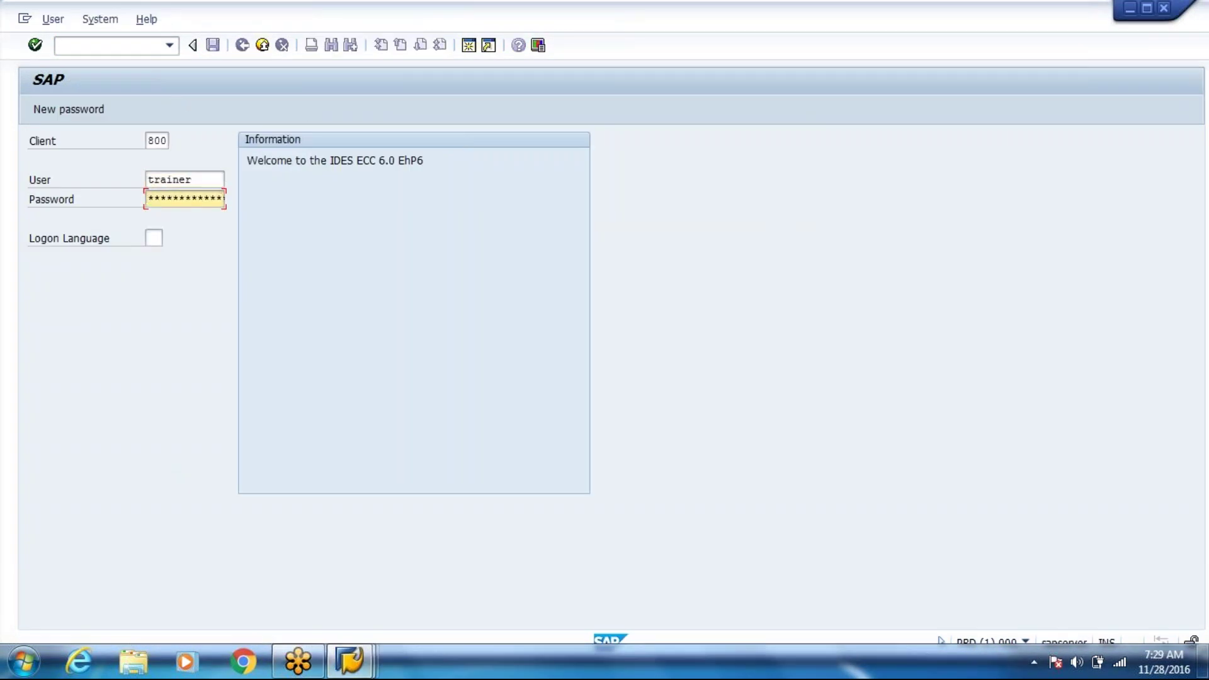
text(*********)
key(Return)
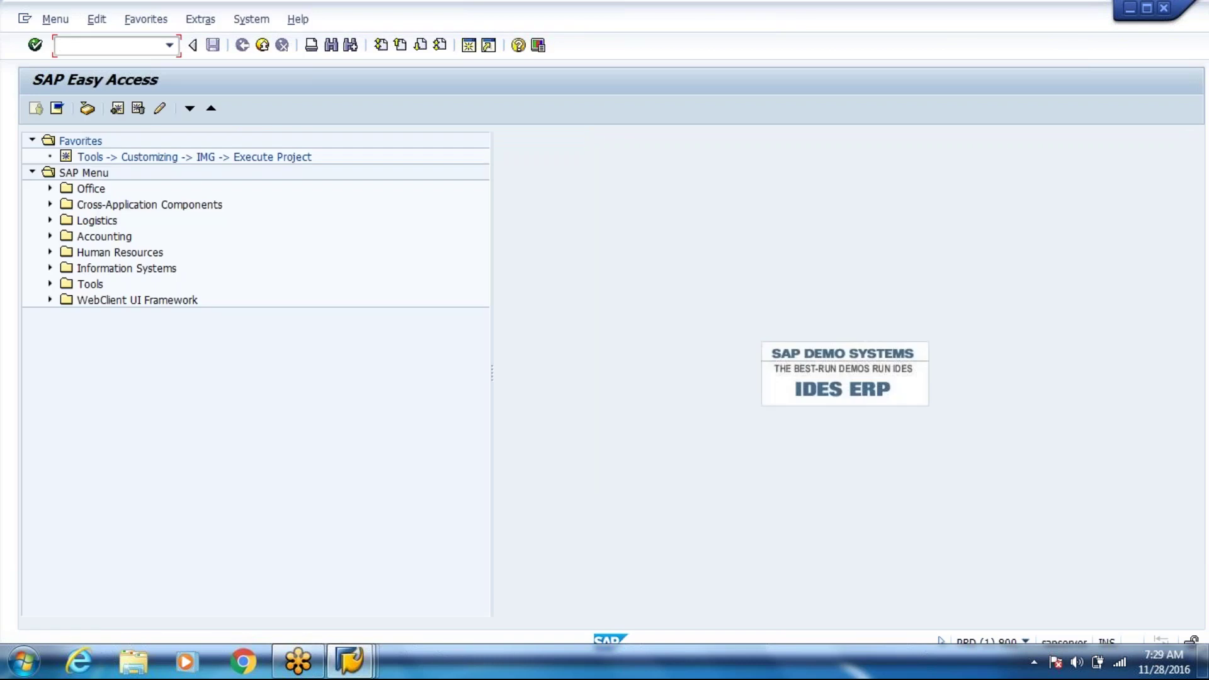
text(se38)
key(Return)
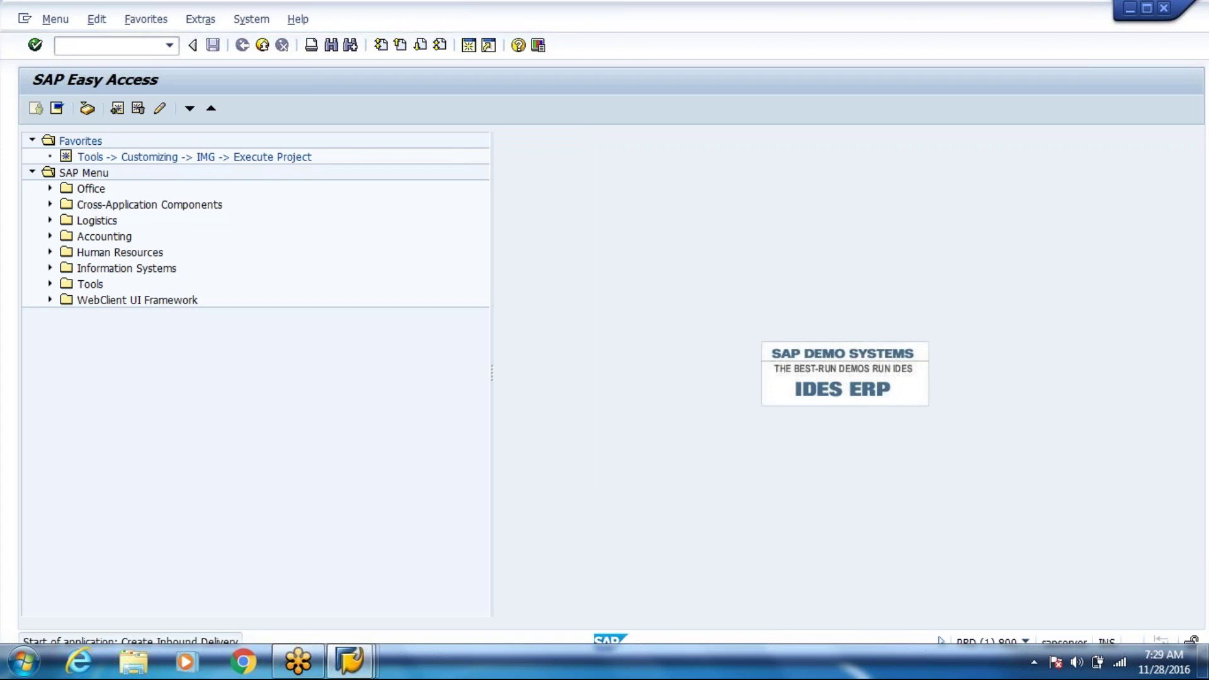
- Try creating an inbound delivery from the preset purchase order for material T-F100, and exit without saving
click(191, 199)
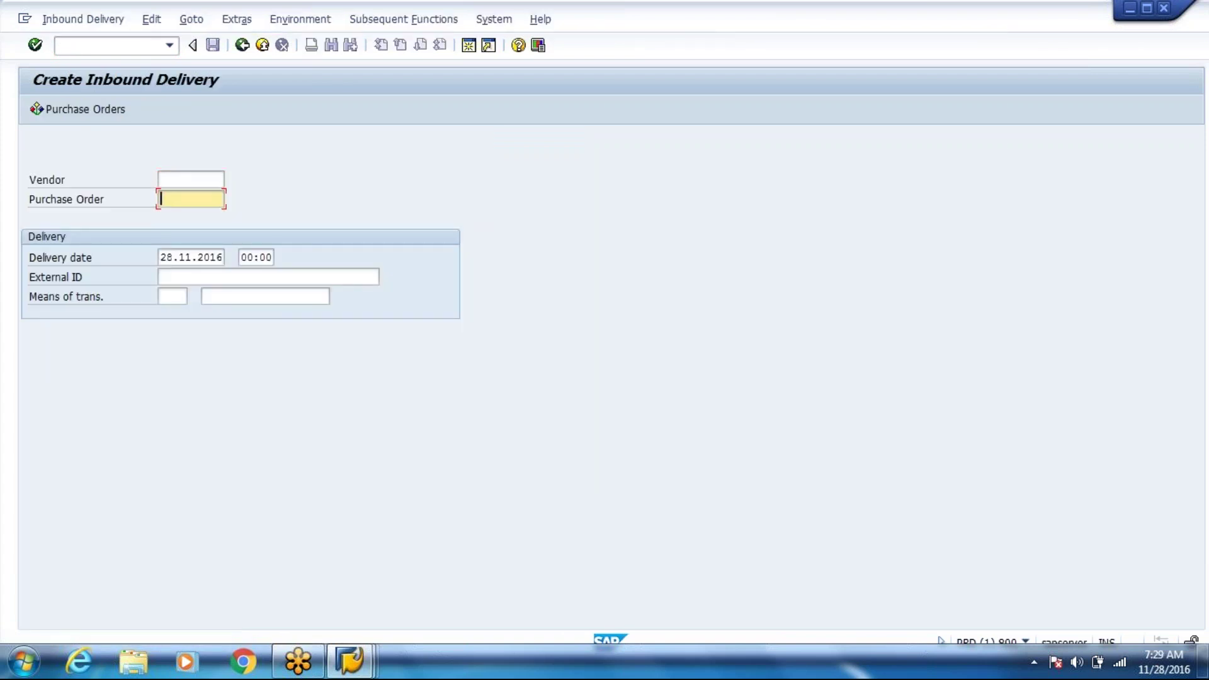
key(Return)
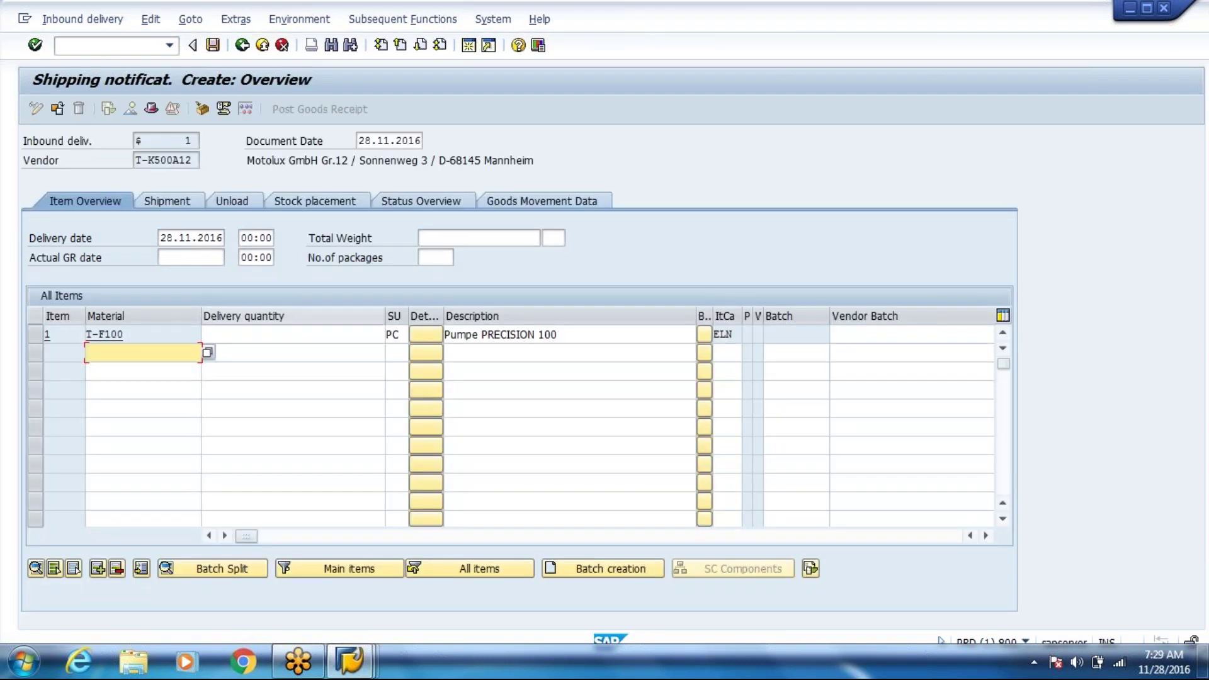
click(244, 49)
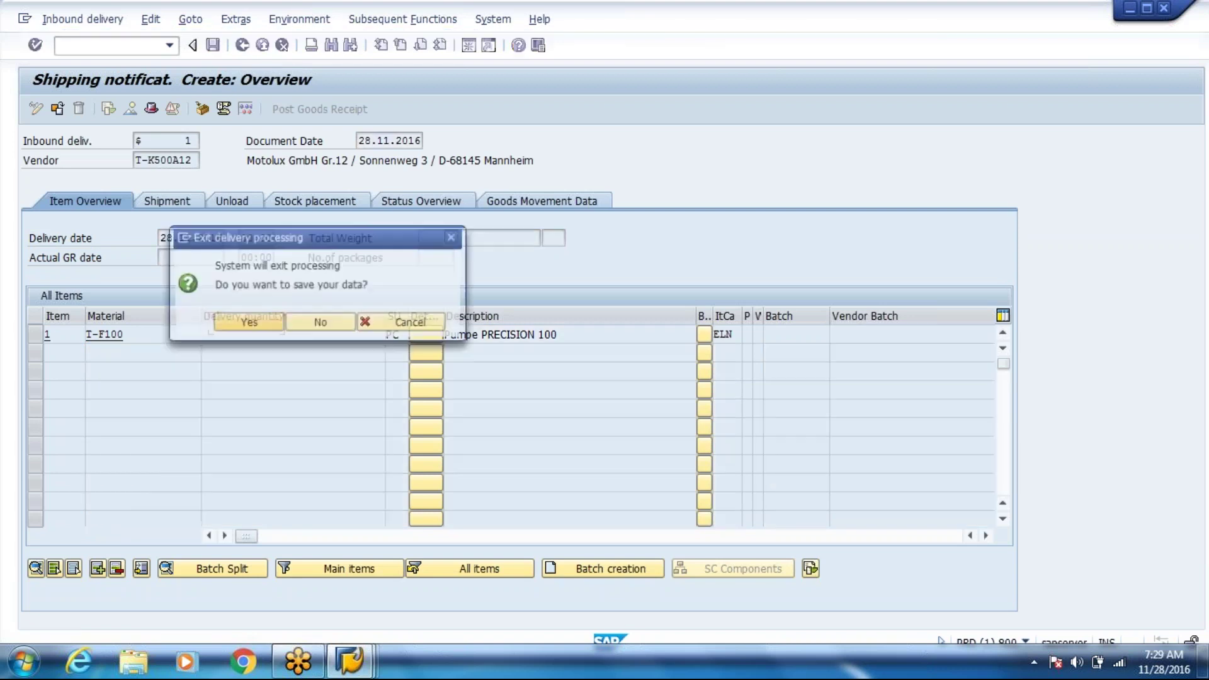
click(320, 324)
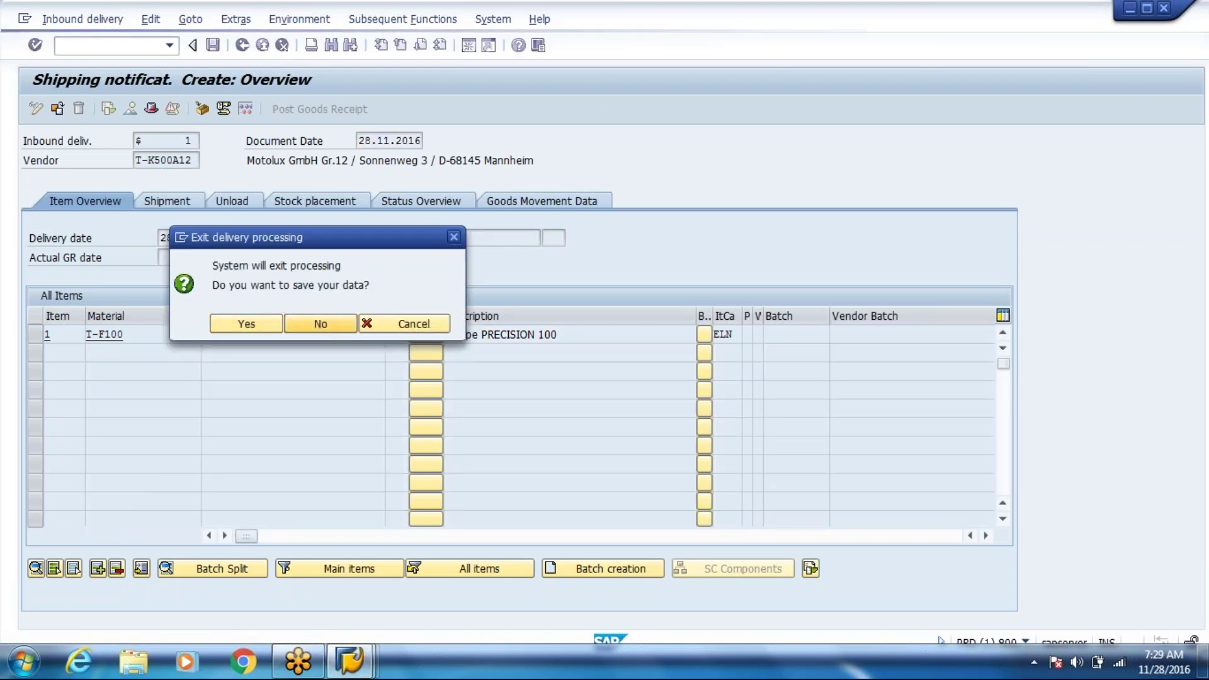
- Try creating an inbound delivery from the second purchase order in the entry history, and discard it without saving
key(BackSpace)
key(Down)
key(Down)
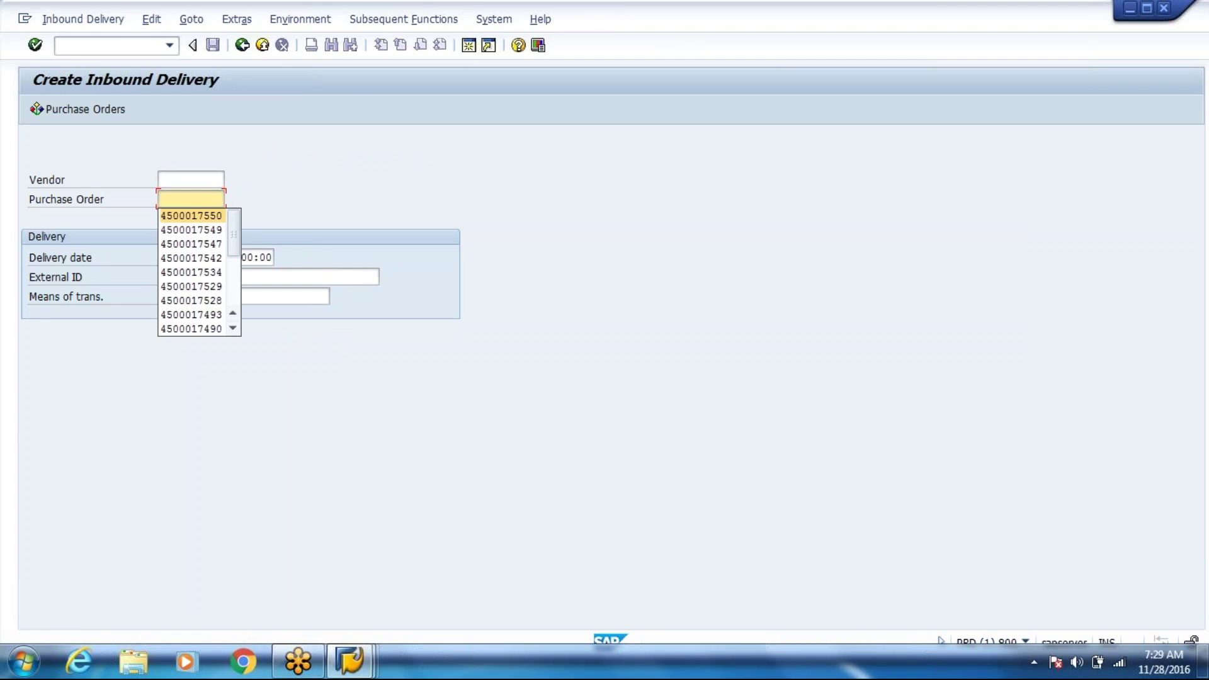
key(Return)
key(Return)
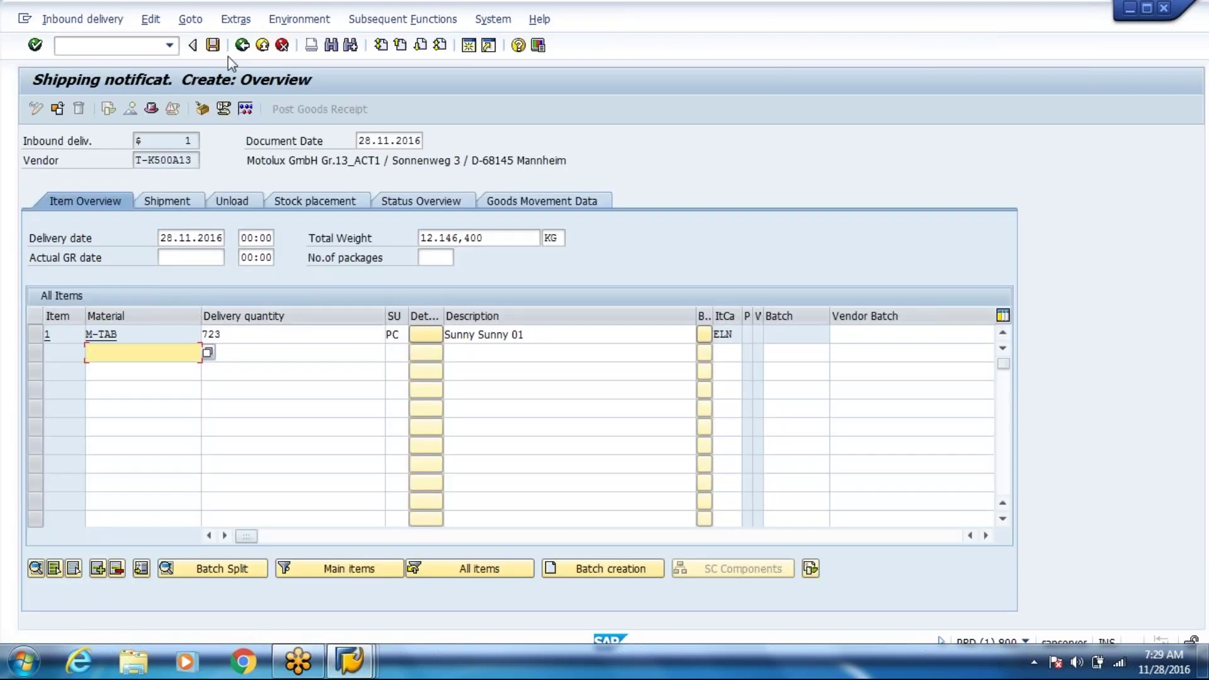
click(242, 45)
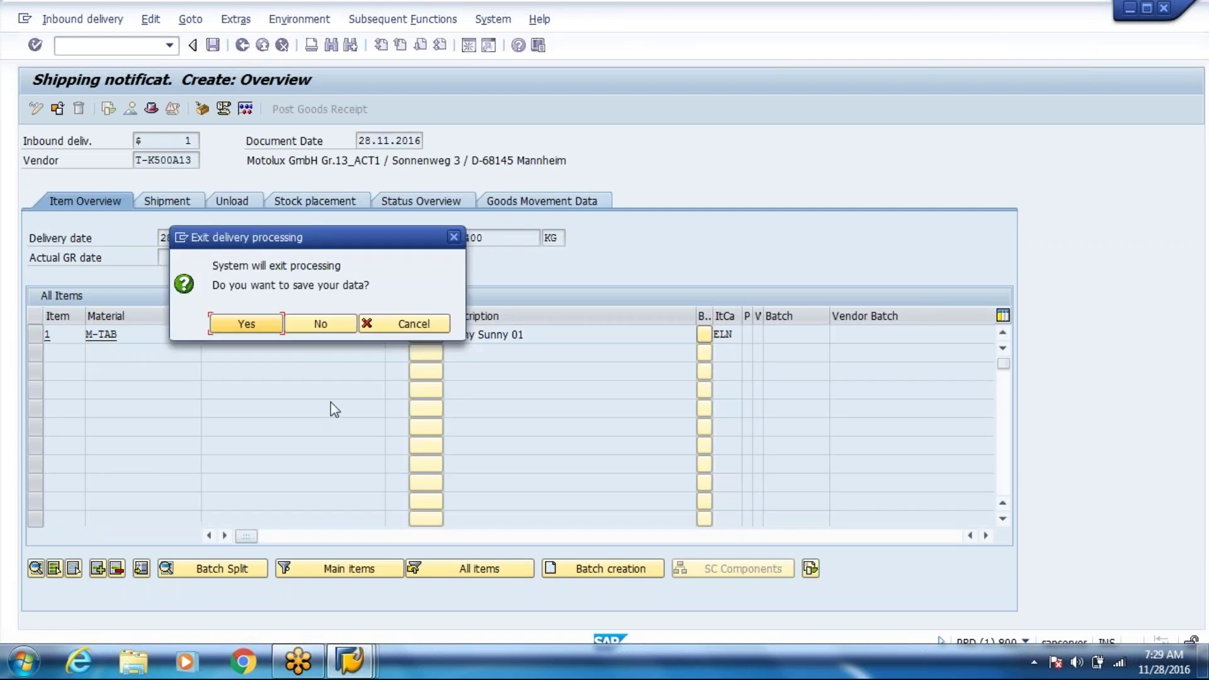
click(320, 325)
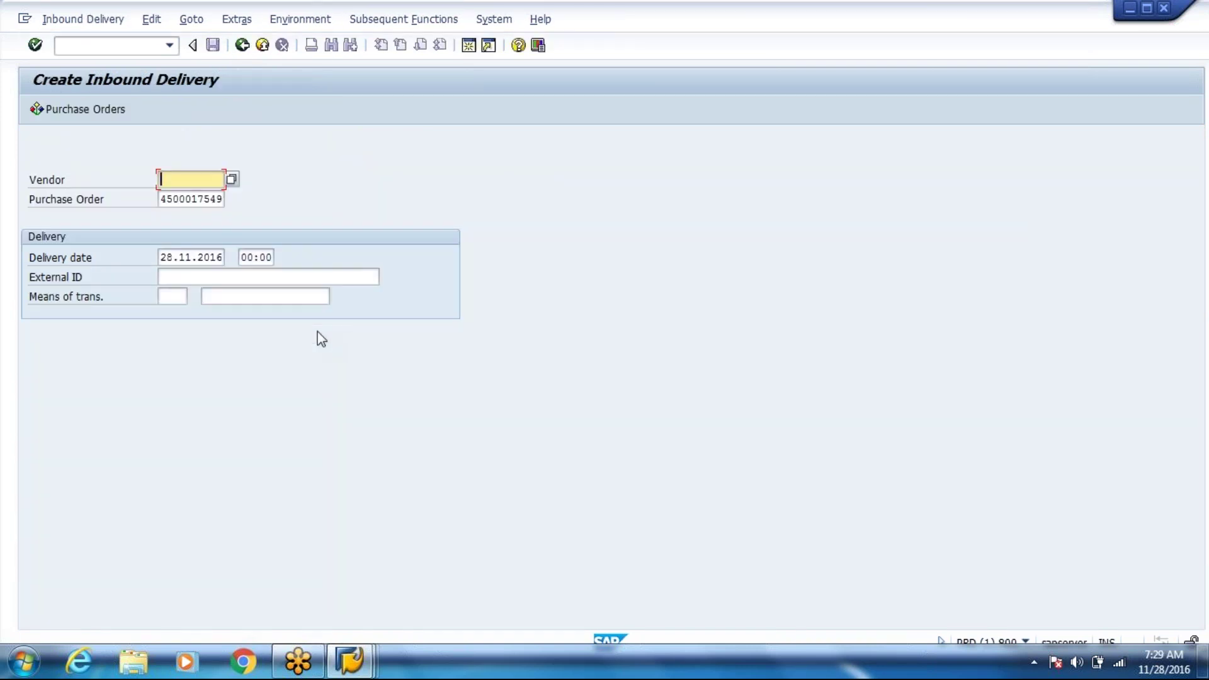
- Try the third purchase order in the entry history as the inbound delivery's reference, and discard that draft
key(Tab)
key(BackSpace)
key(Down)
key(Down)
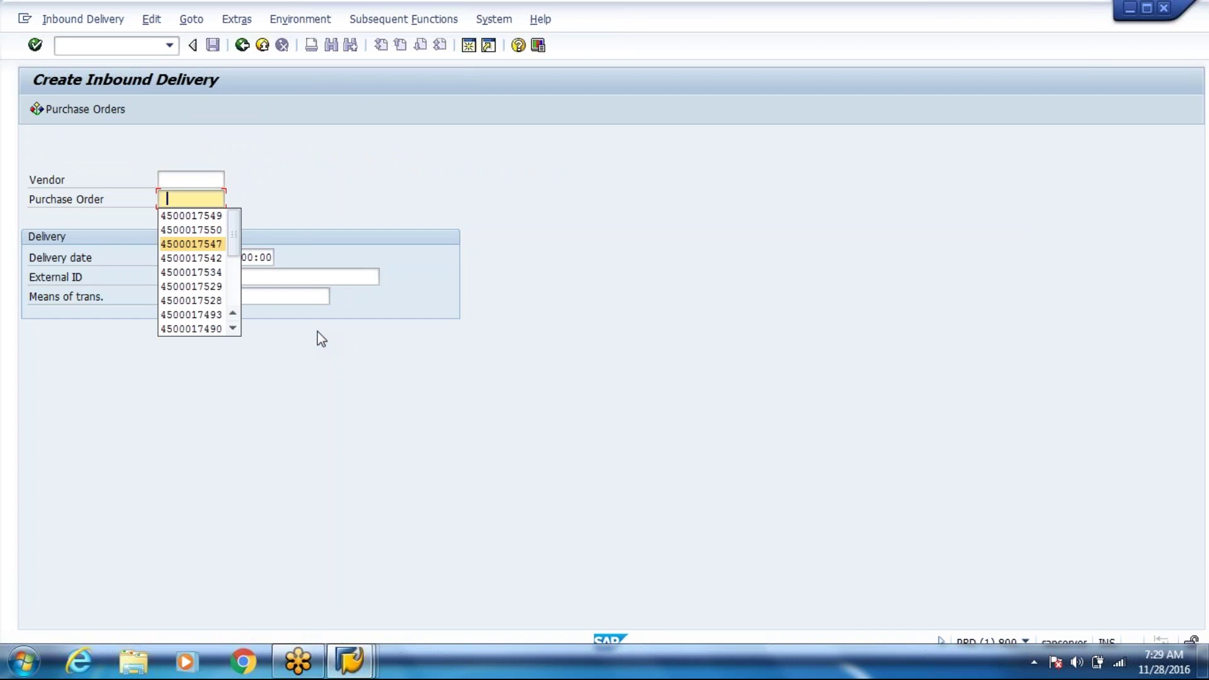
key(Return)
key(Return)
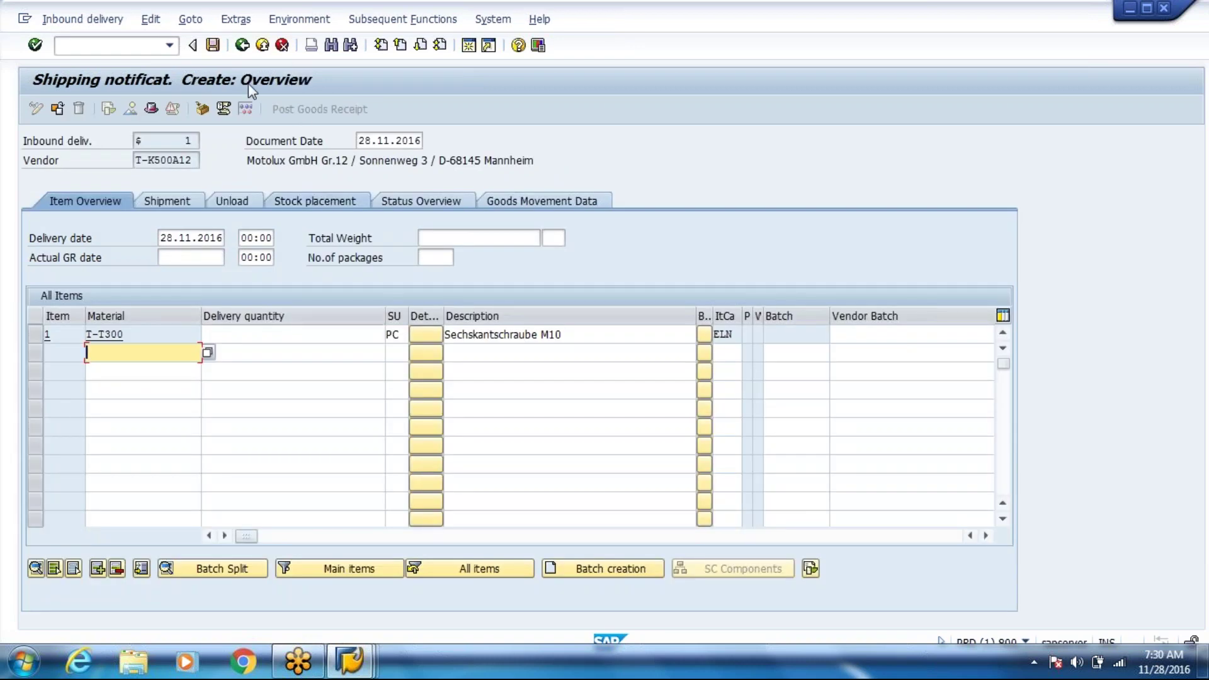
click(244, 48)
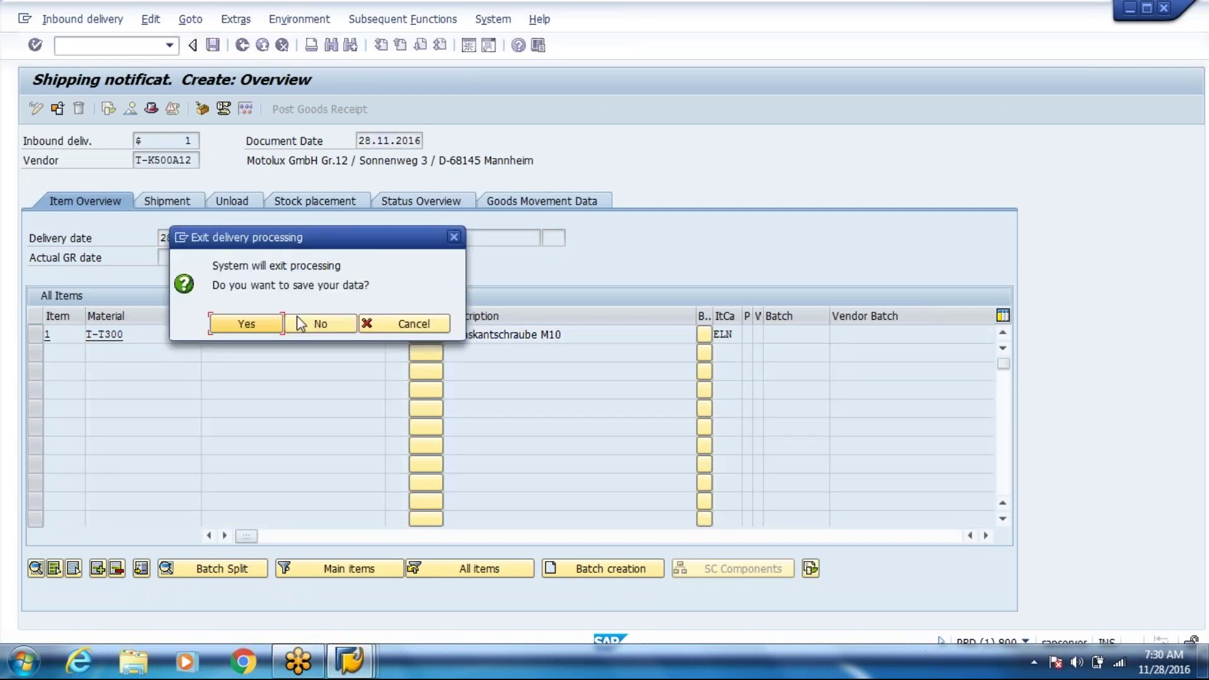
click(301, 326)
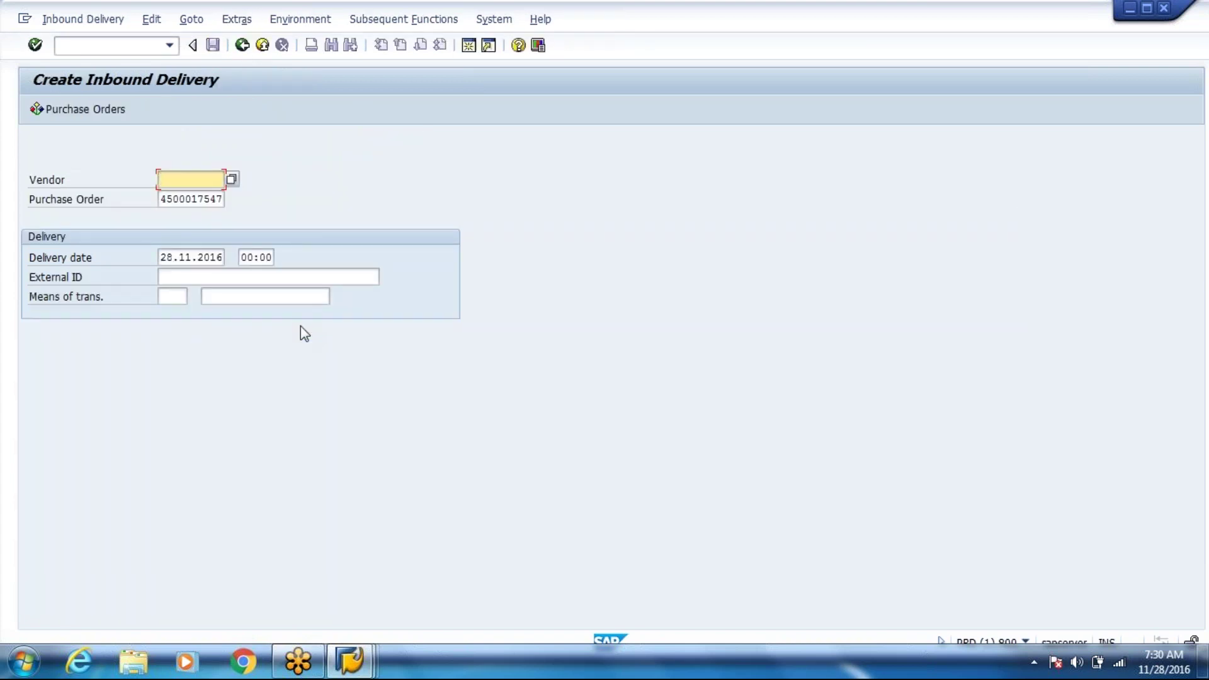
- Start an inbound delivery from the fourth purchase order in the entry history
key(Tab)
key(Delete)
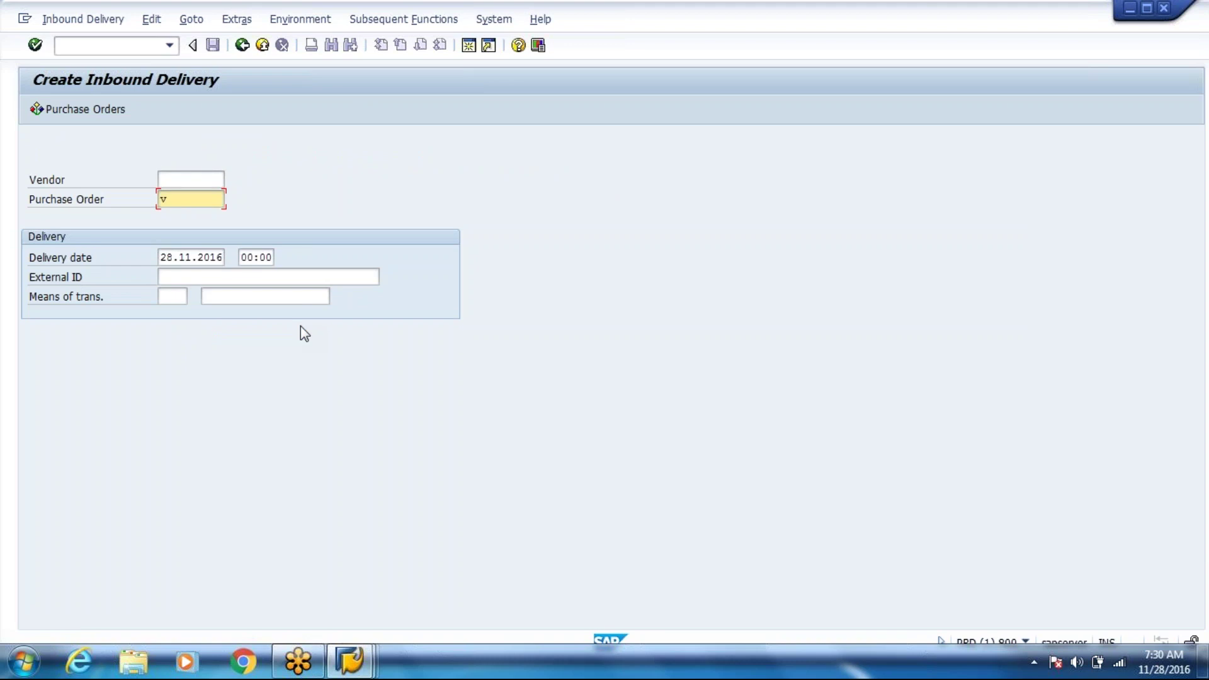
key(Down)
key(Down)
key(Down)
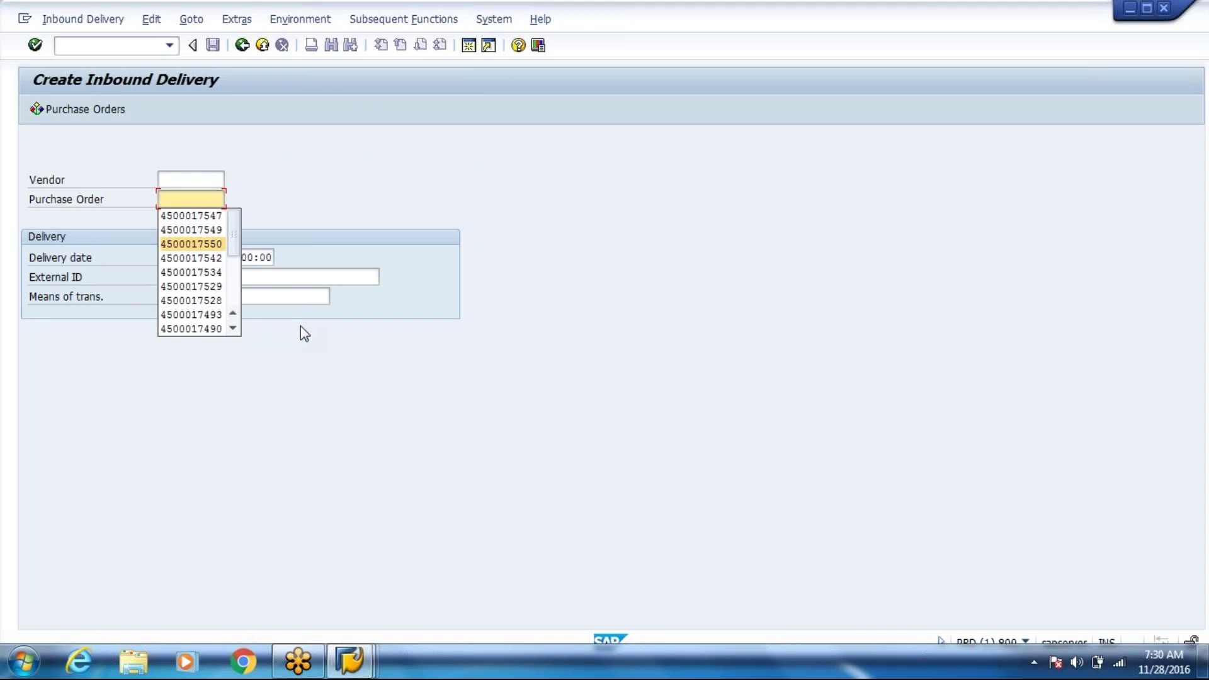
key(Down)
key(Return)
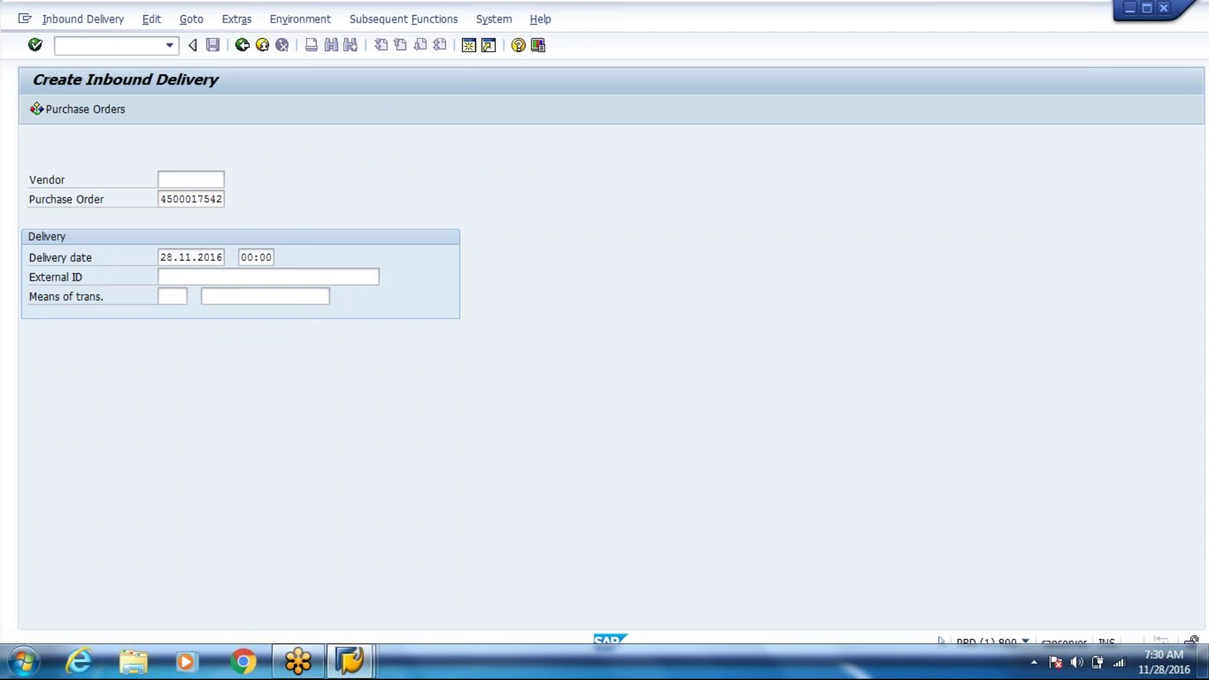
key(Return)
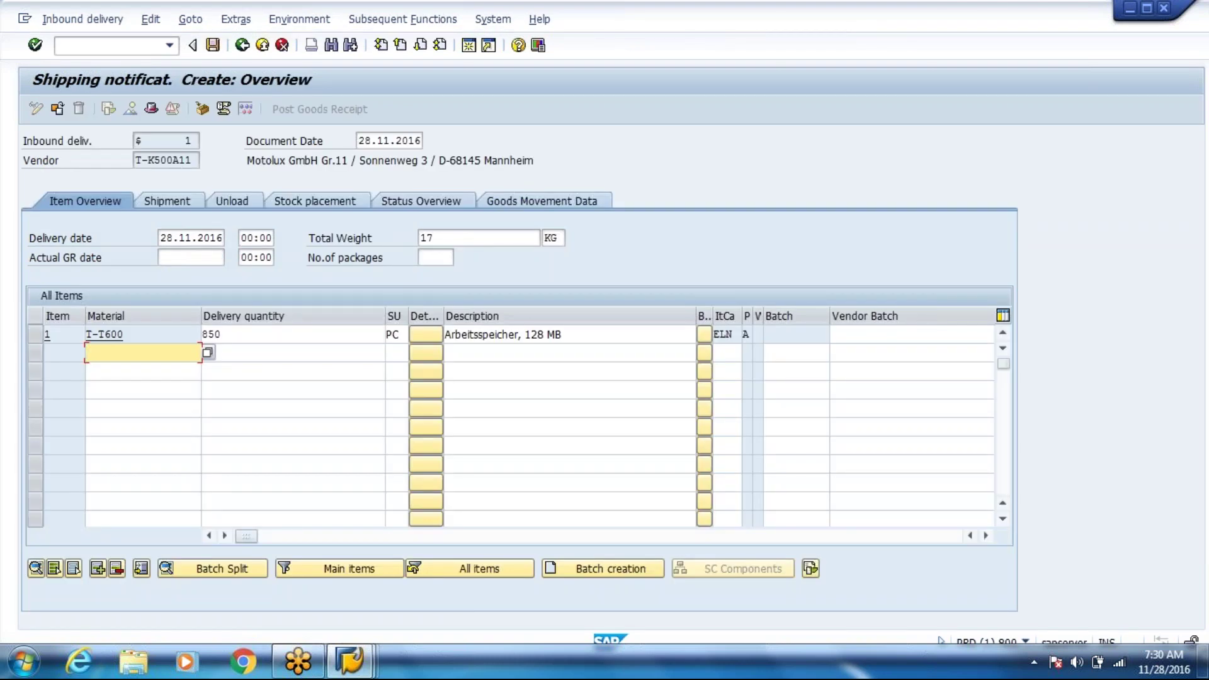
- Set the delivery quantity of item 1, material T-T600, to 50 PC
click(252, 335)
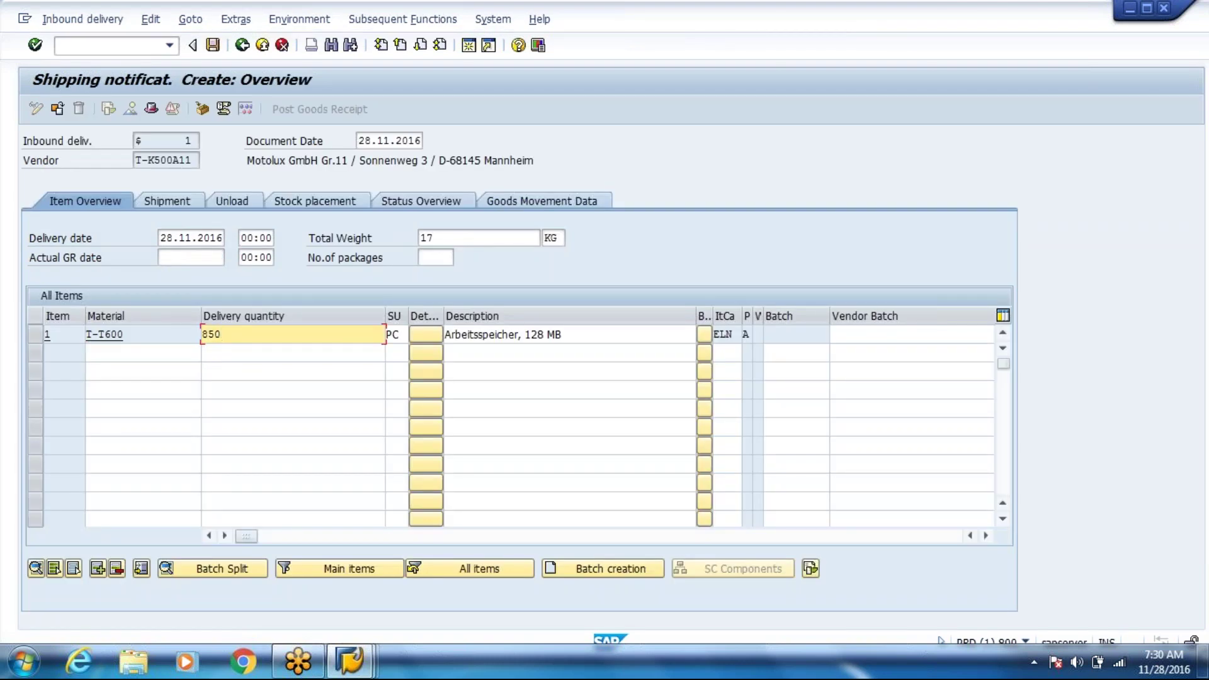
key(BackSpace)
key(BackSpace)
key(BackSpace)
text(50)
key(Return)
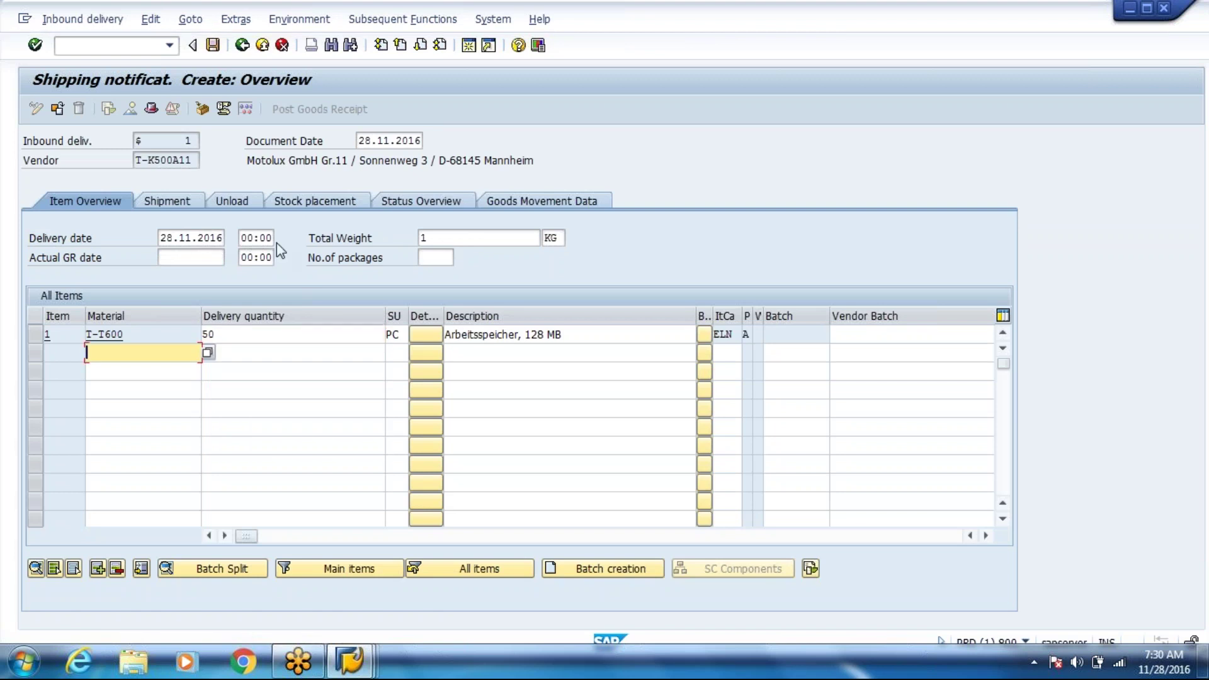
- In the item's stock placement data, choose storage location 1000 in plant 8000
click(323, 204)
click(243, 334)
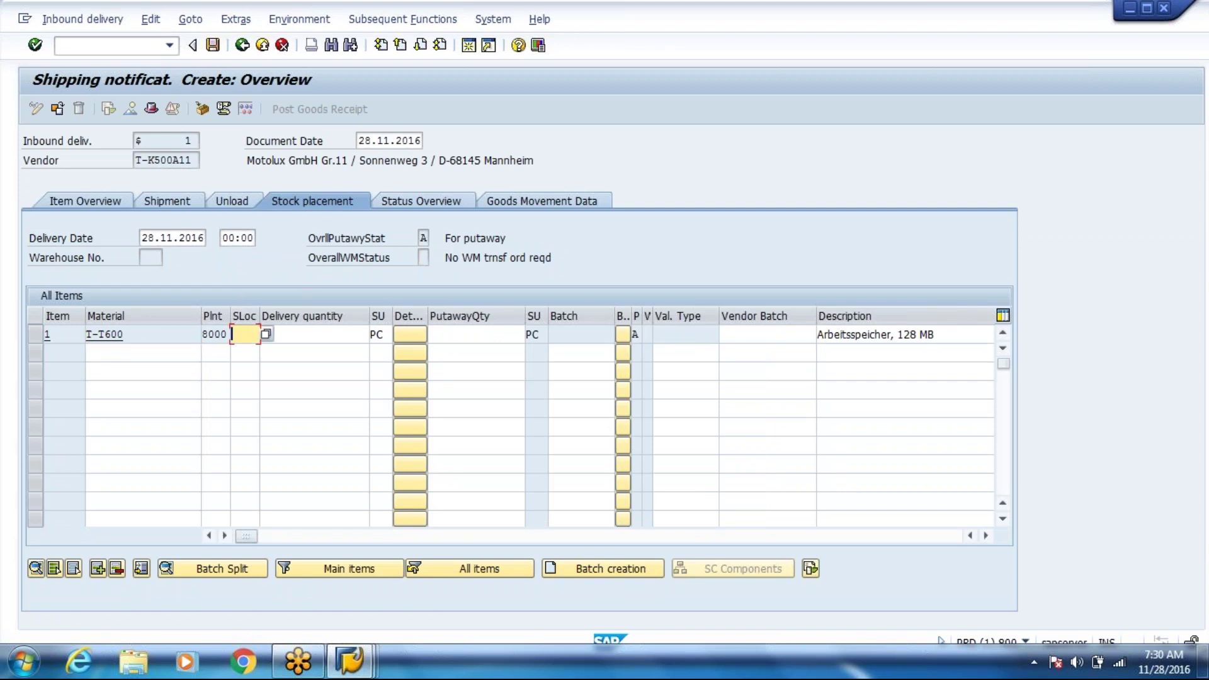
key(F4)
key(Down)
key(Down)
key(Return)
key(Return)
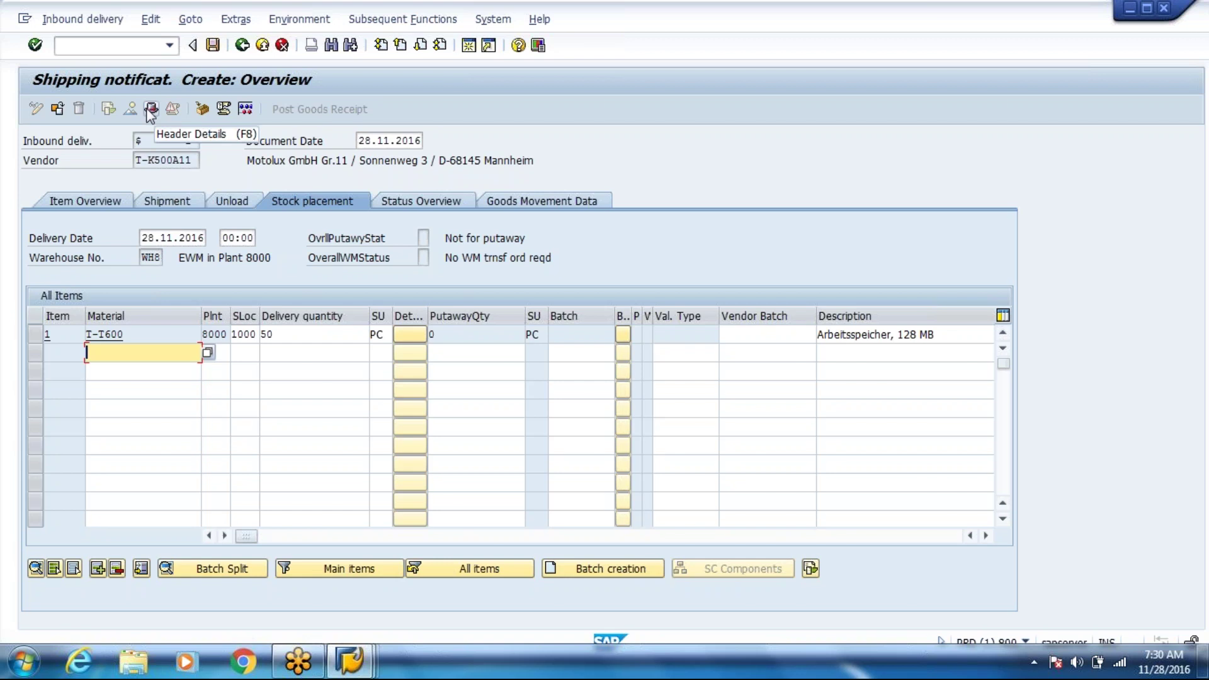
- Open the delivery's header shipment details and examine the means of transport type and means of transport fields
click(151, 111)
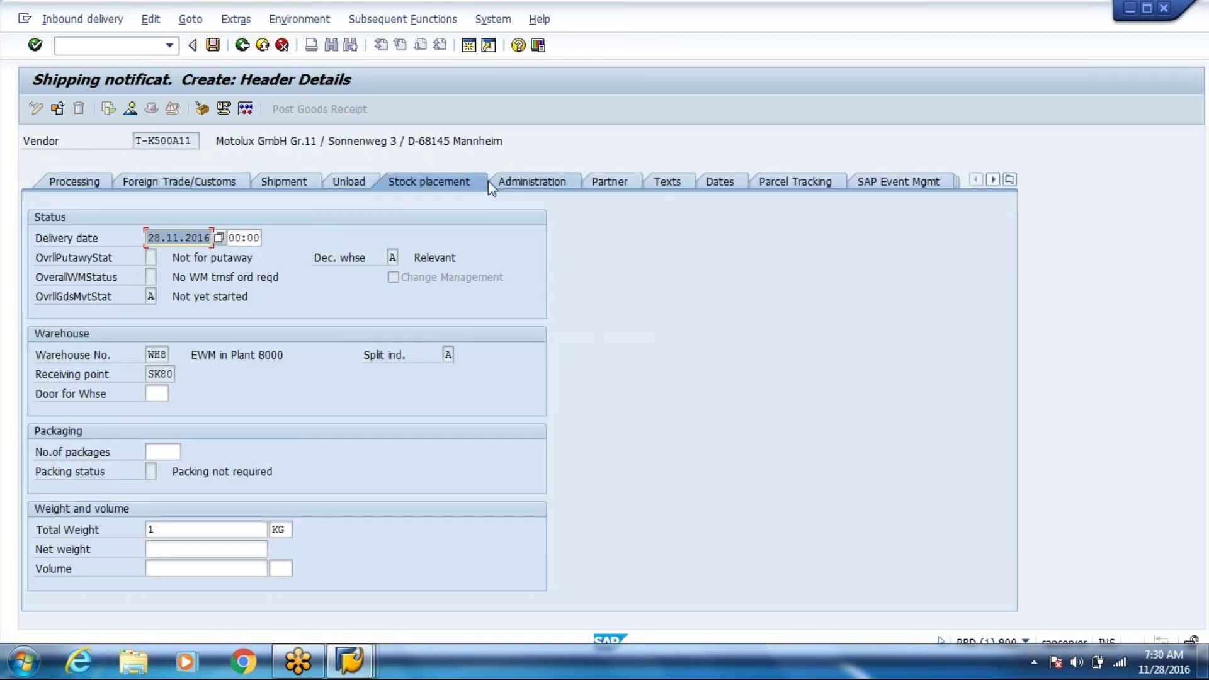
click(297, 176)
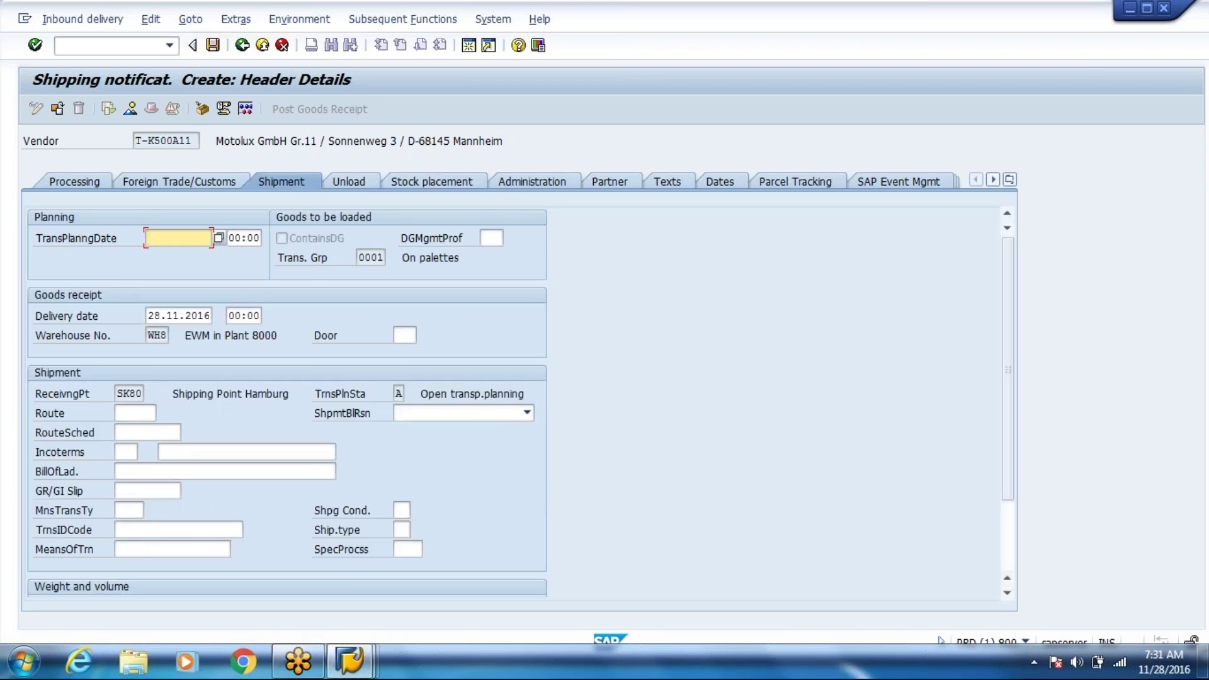
click(162, 551)
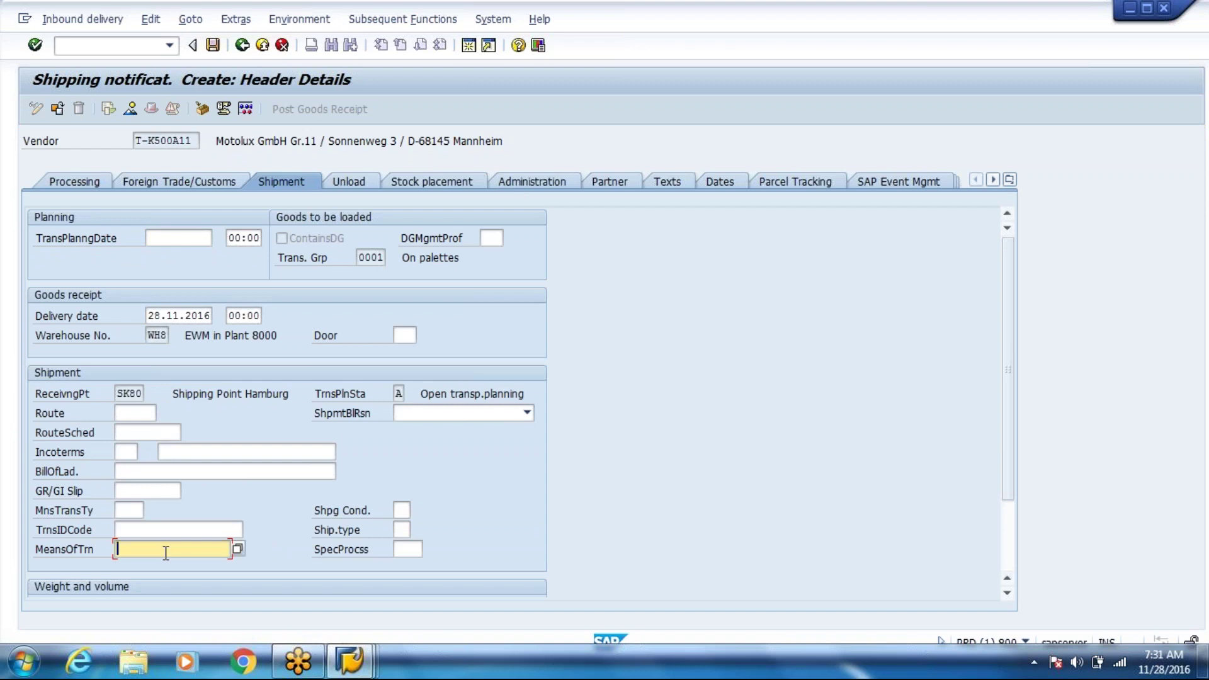
click(130, 510)
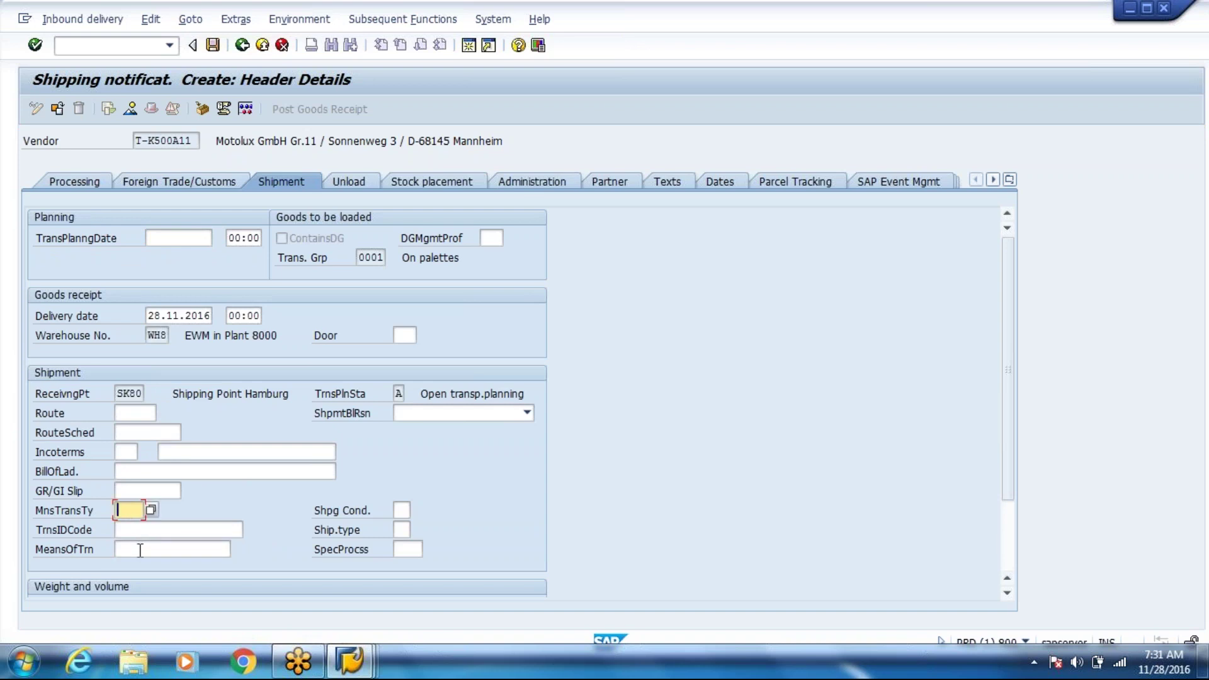
key(Down)
key(Down)
click(128, 511)
click(136, 553)
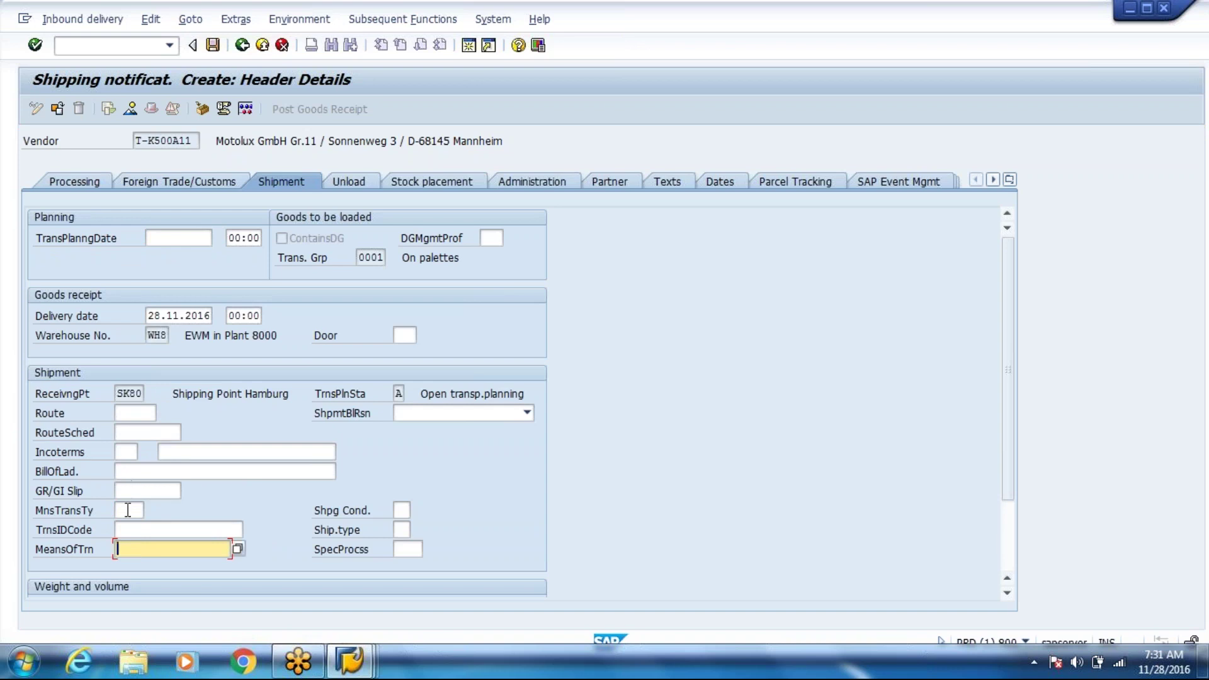
click(128, 510)
click(147, 548)
- Switch to the EWM SAP Easy Access session and open Process Transportation Unit for warehouse WH80
click(373, 671)
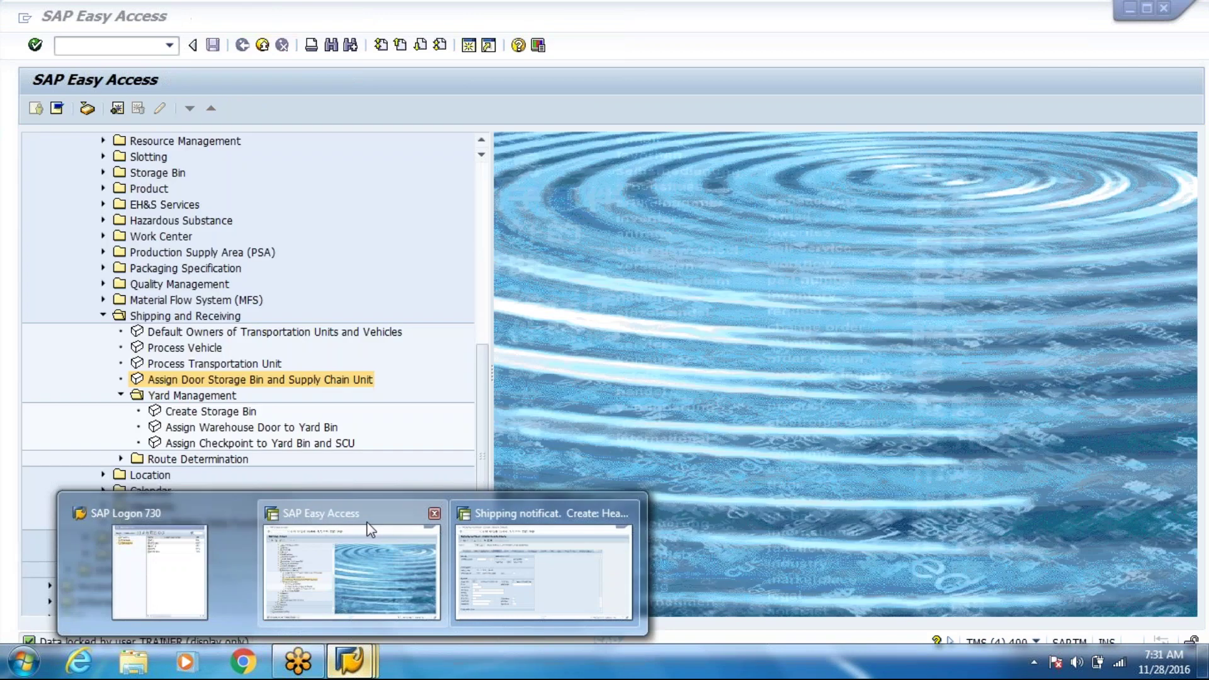
click(370, 529)
click(221, 365)
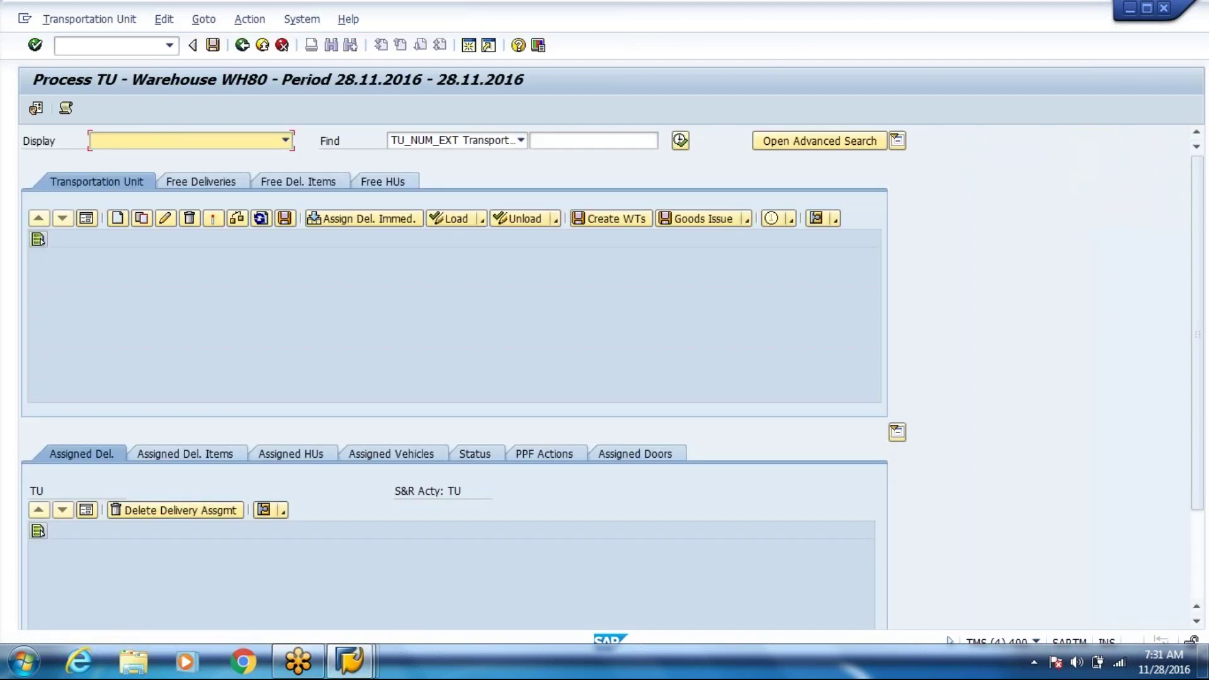
- Start creating a new transportation unit and go to its means of transport entry
click(120, 225)
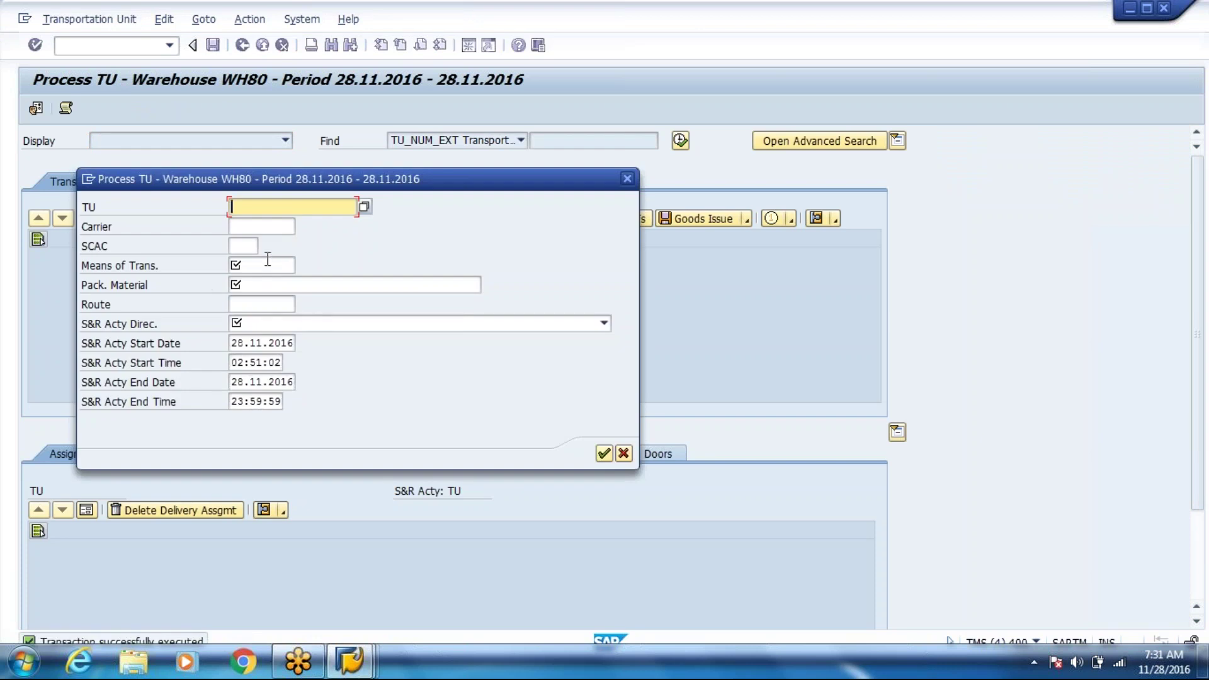
click(267, 261)
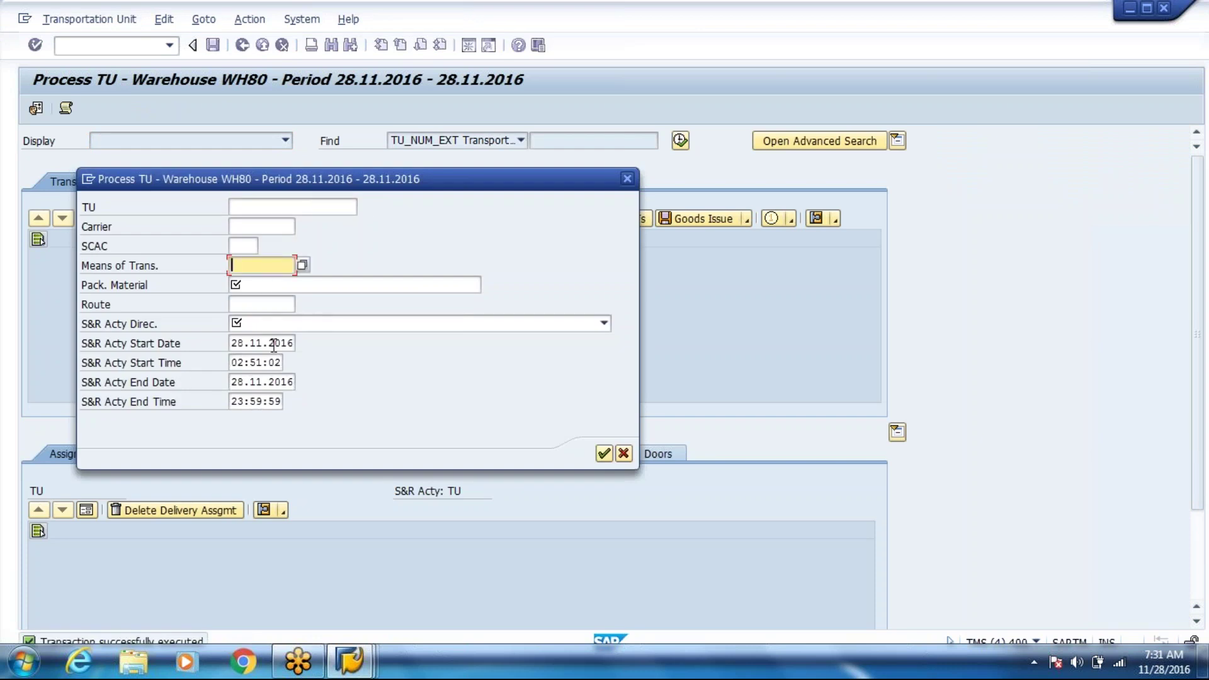
- Set the new transportation unit's S&R activity direction to 1 Inbound and its means of transport to MTR2
click(285, 326)
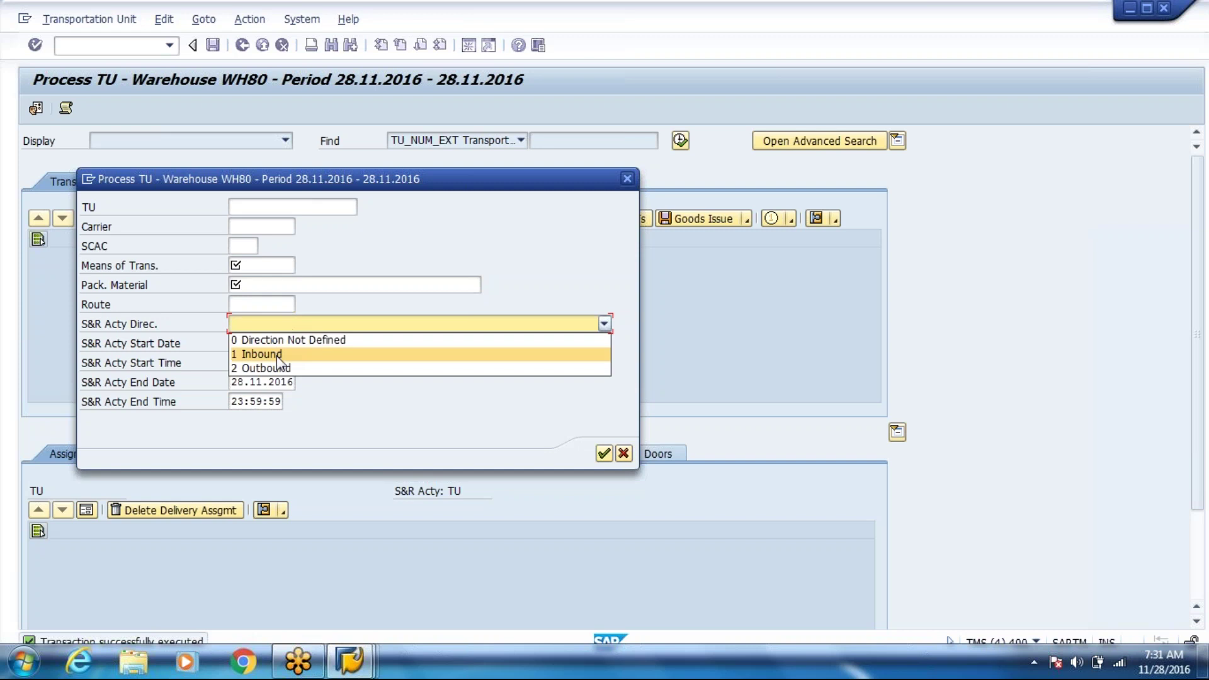
click(277, 354)
click(259, 265)
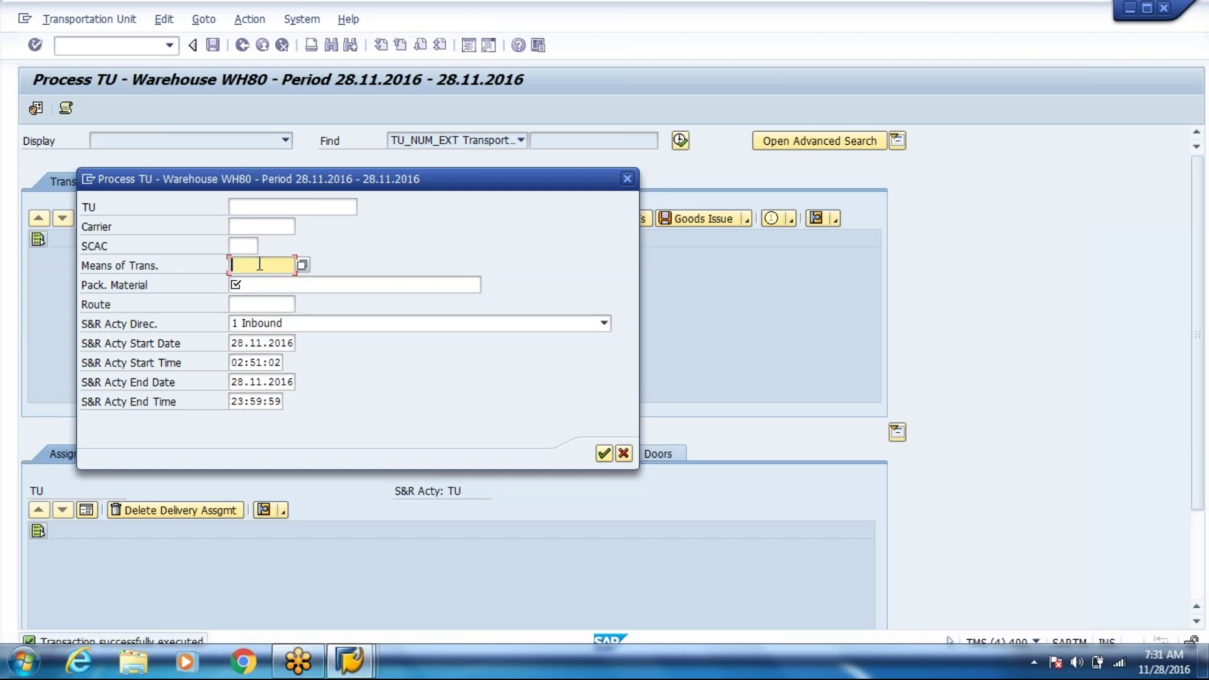
click(303, 264)
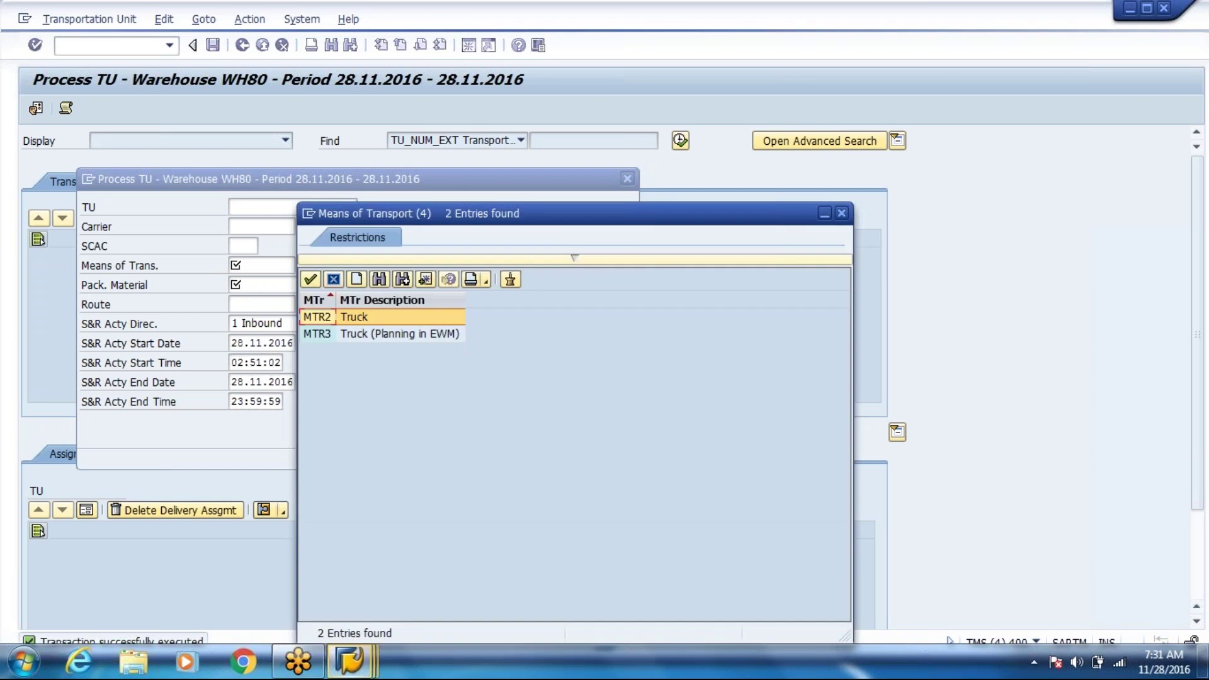
key(Return)
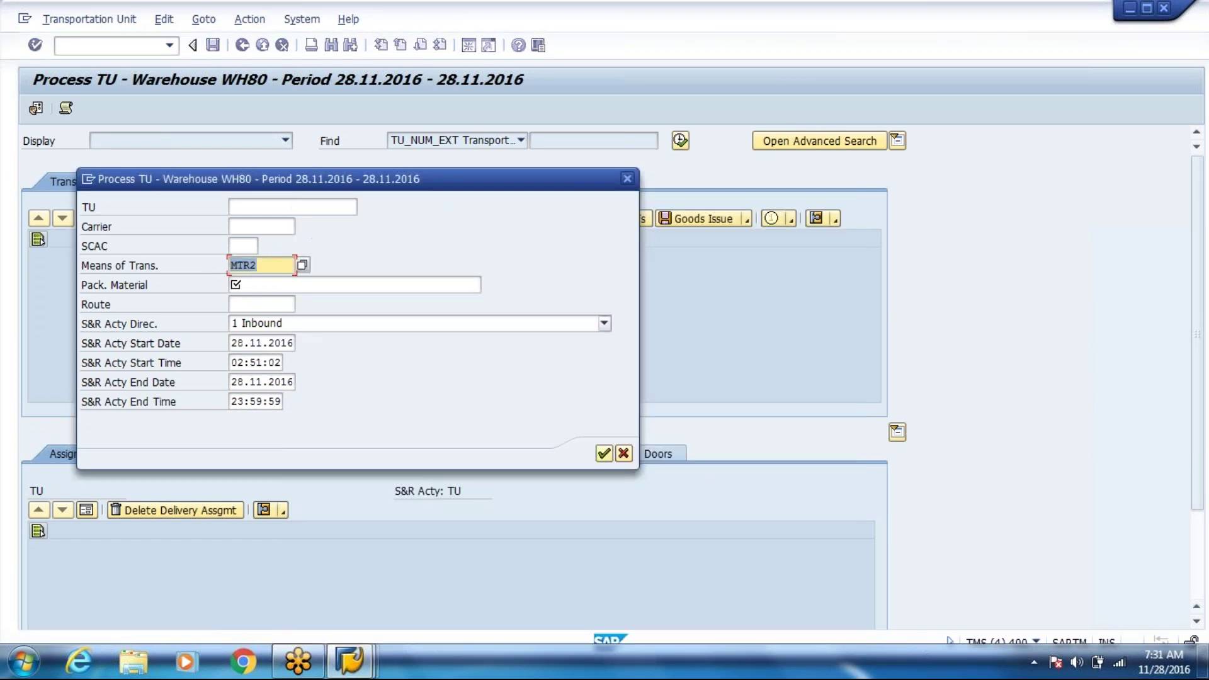
- Check the means-of-transport fields in the shipping notification's shipment details against the transportation unit entry
key(alt+Tab)
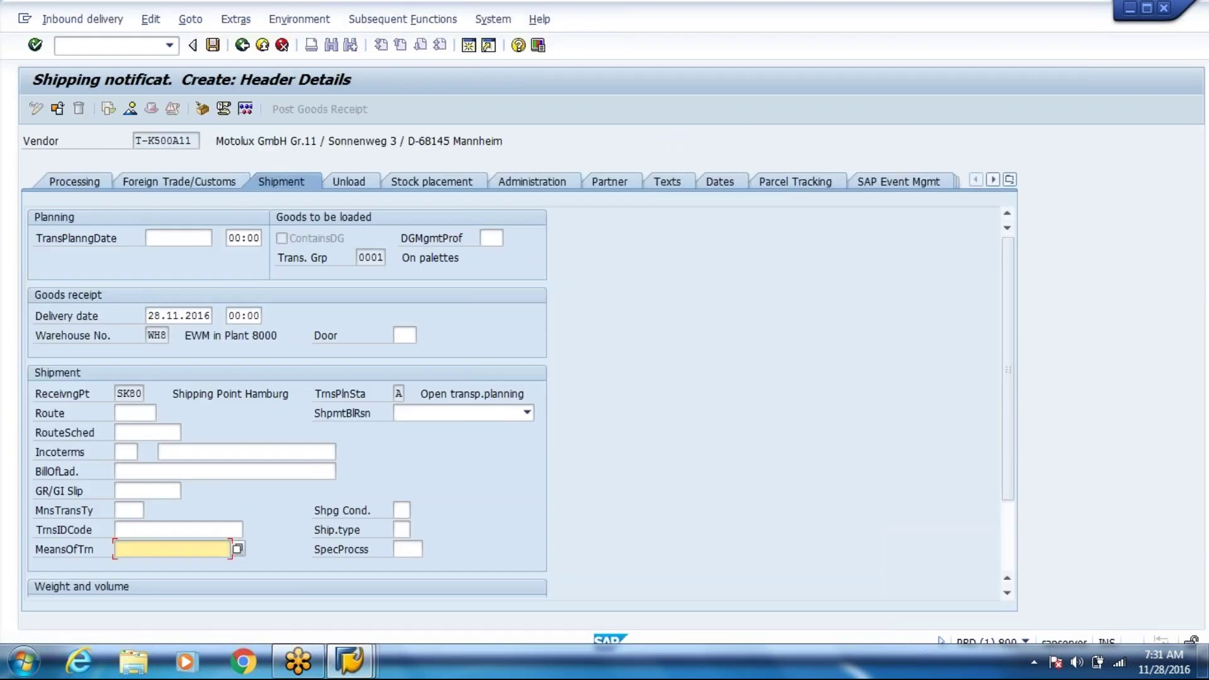
click(129, 510)
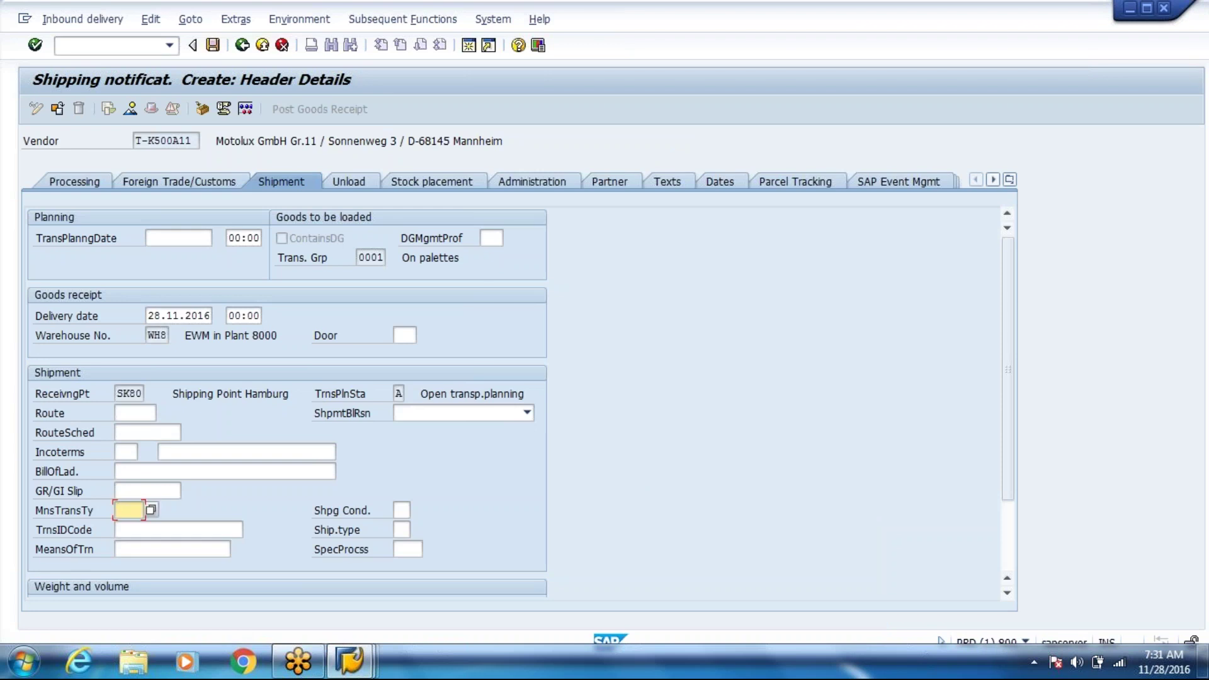
key(alt+Tab)
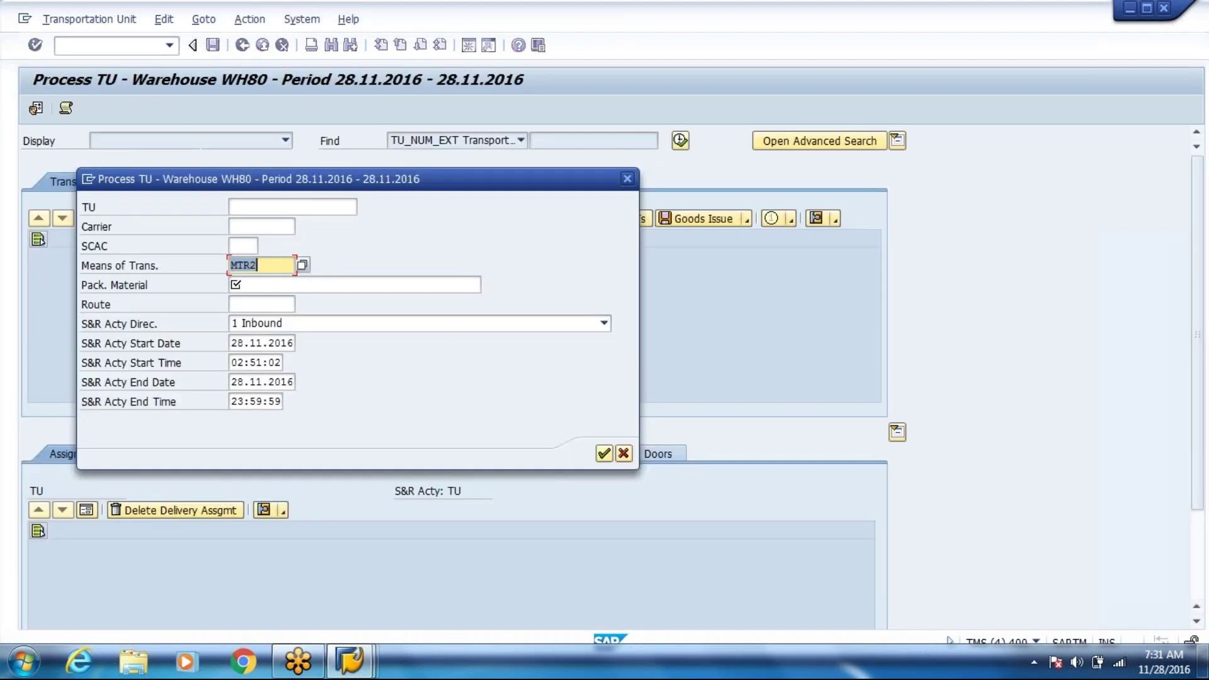
click(271, 282)
key(alt+Tab)
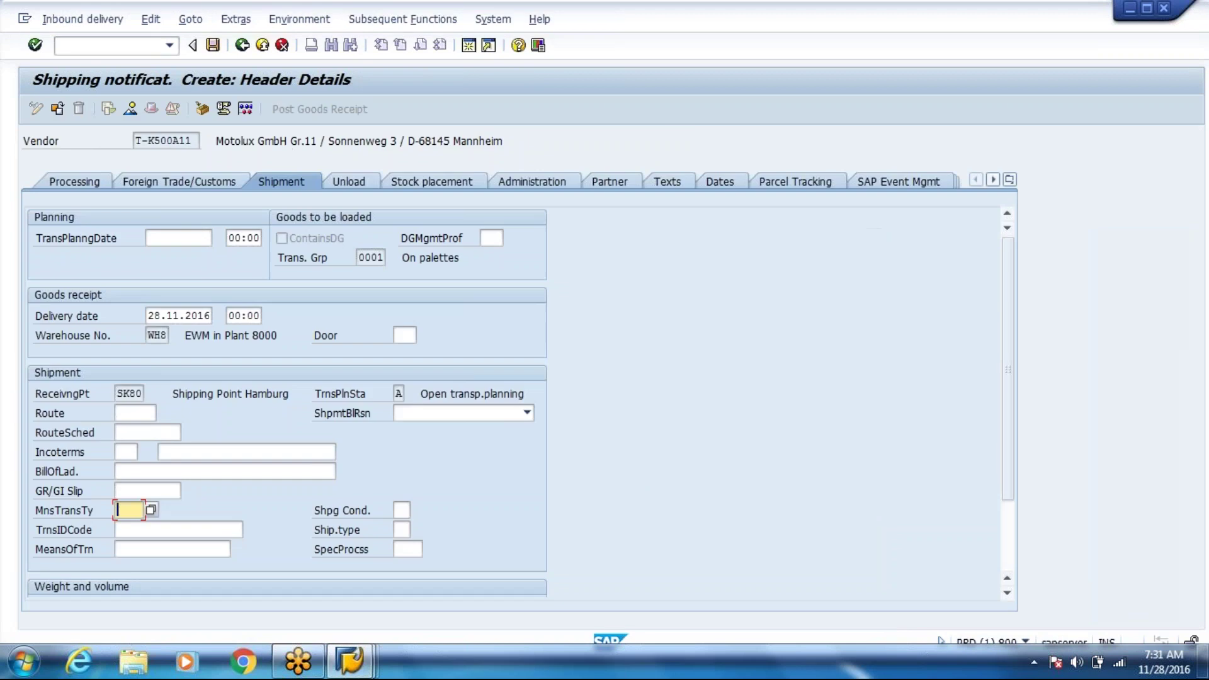
click(161, 547)
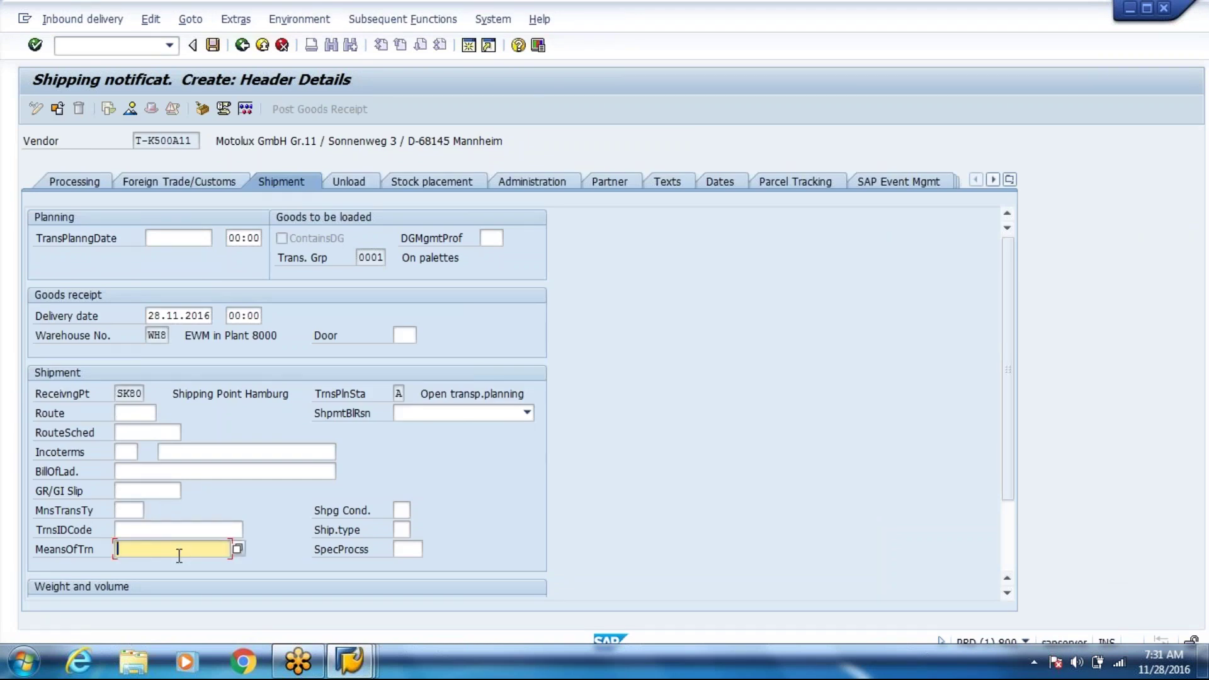
key(alt+Tab)
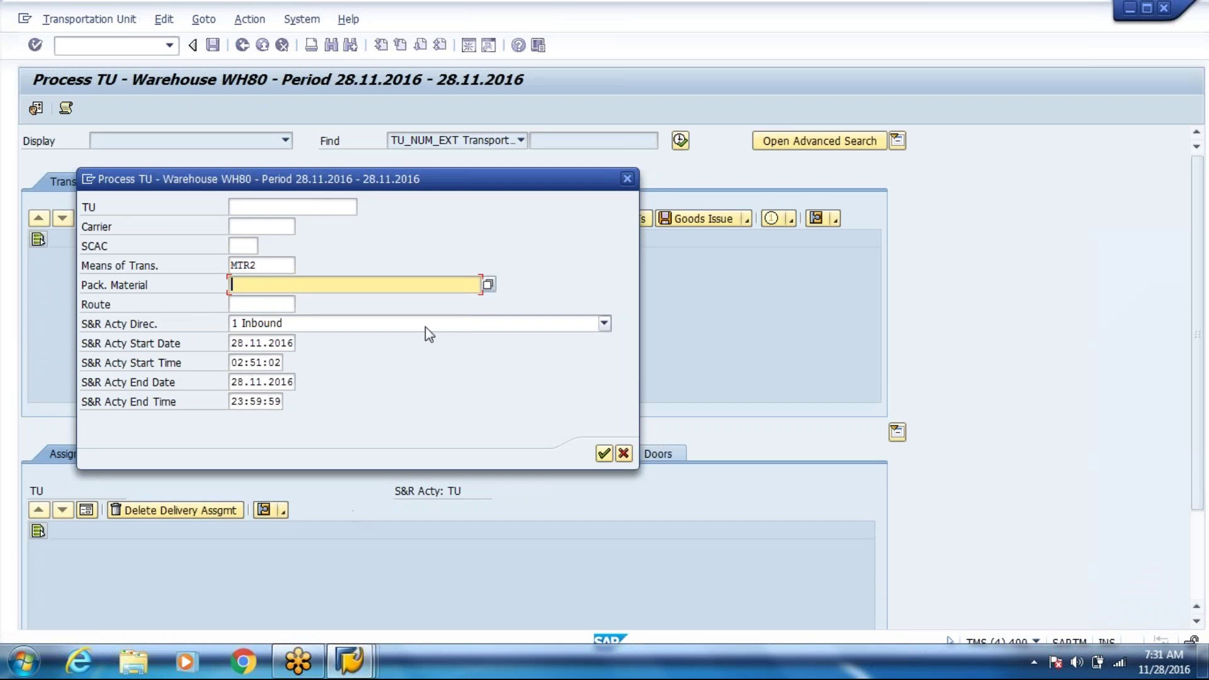
- Look up the available packaging materials and set the transportation unit's packaging material to MTR
text(b)
key(BackSpace)
click(488, 285)
text(M)
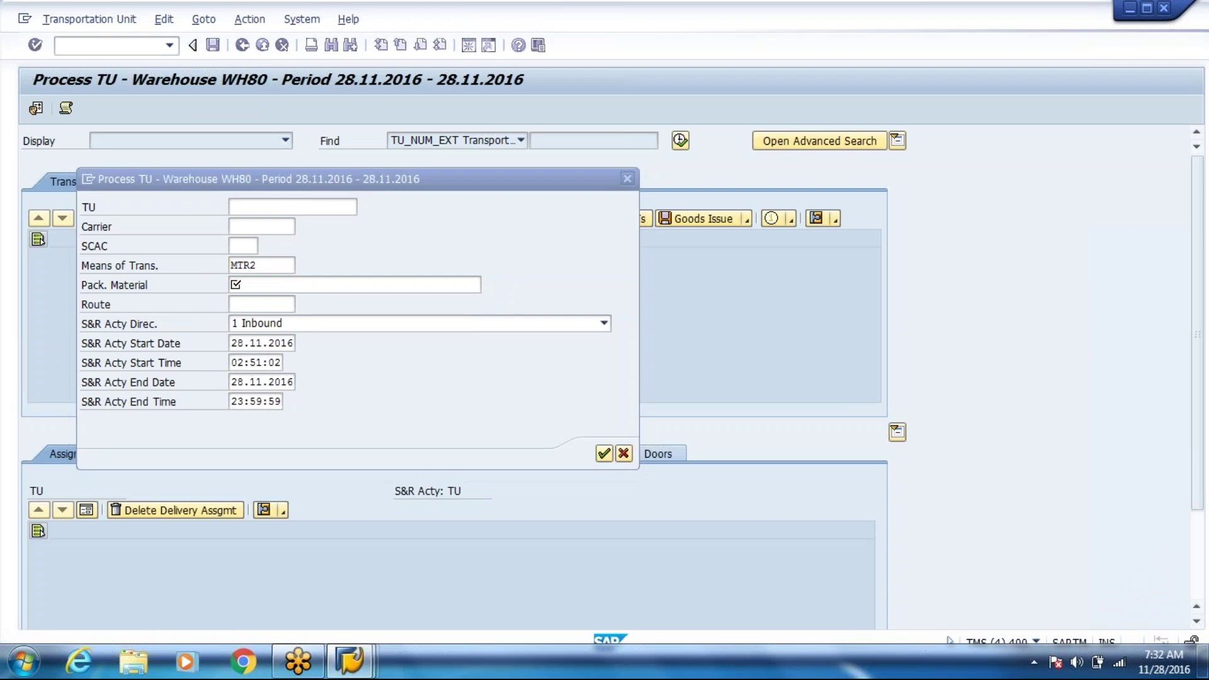
key(F4)
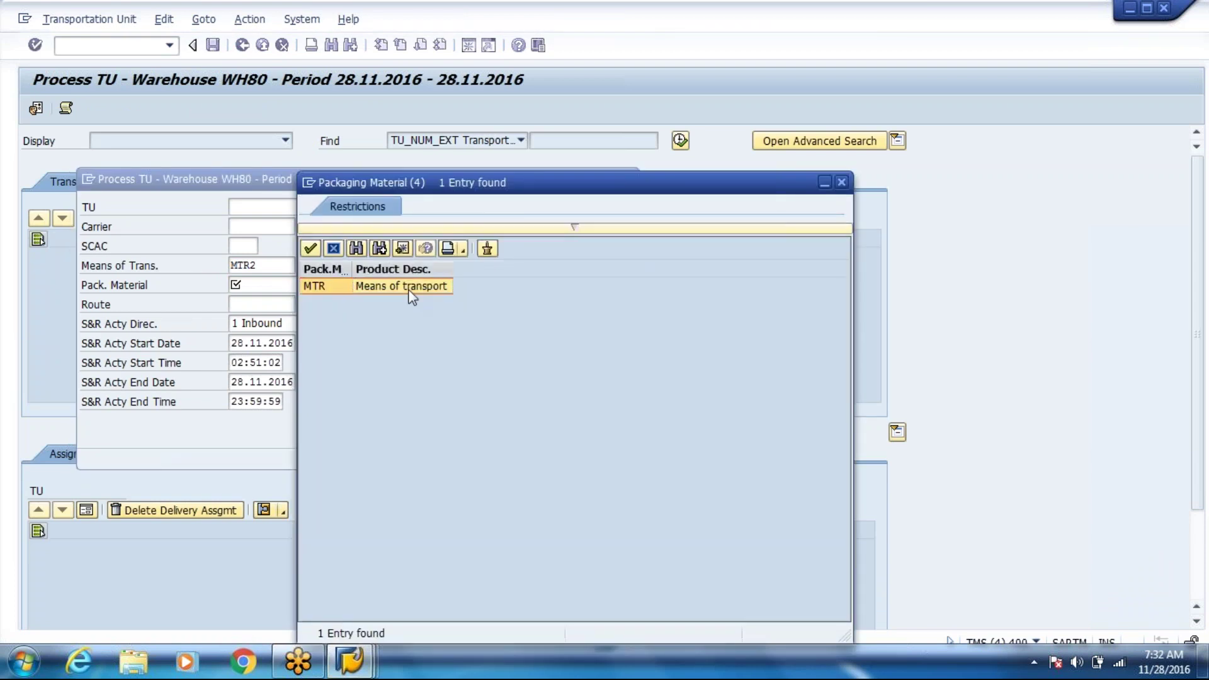
double_click(409, 287)
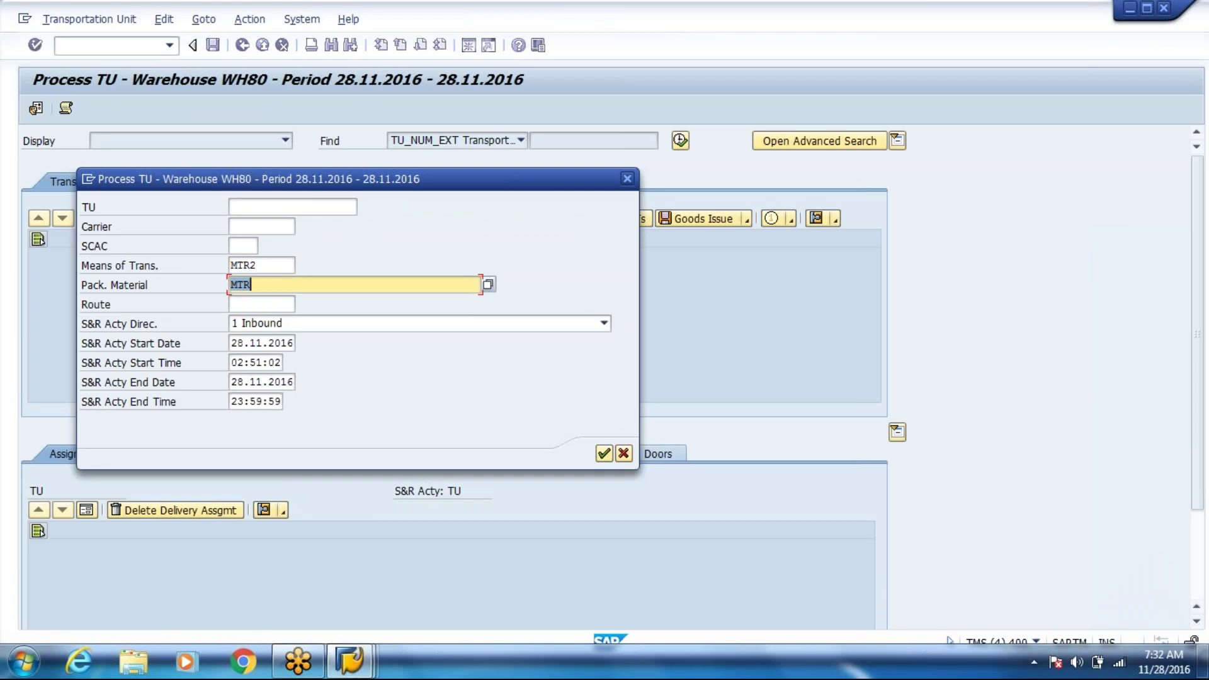
click(272, 287)
drag(269, 287, 233, 286)
click(232, 286)
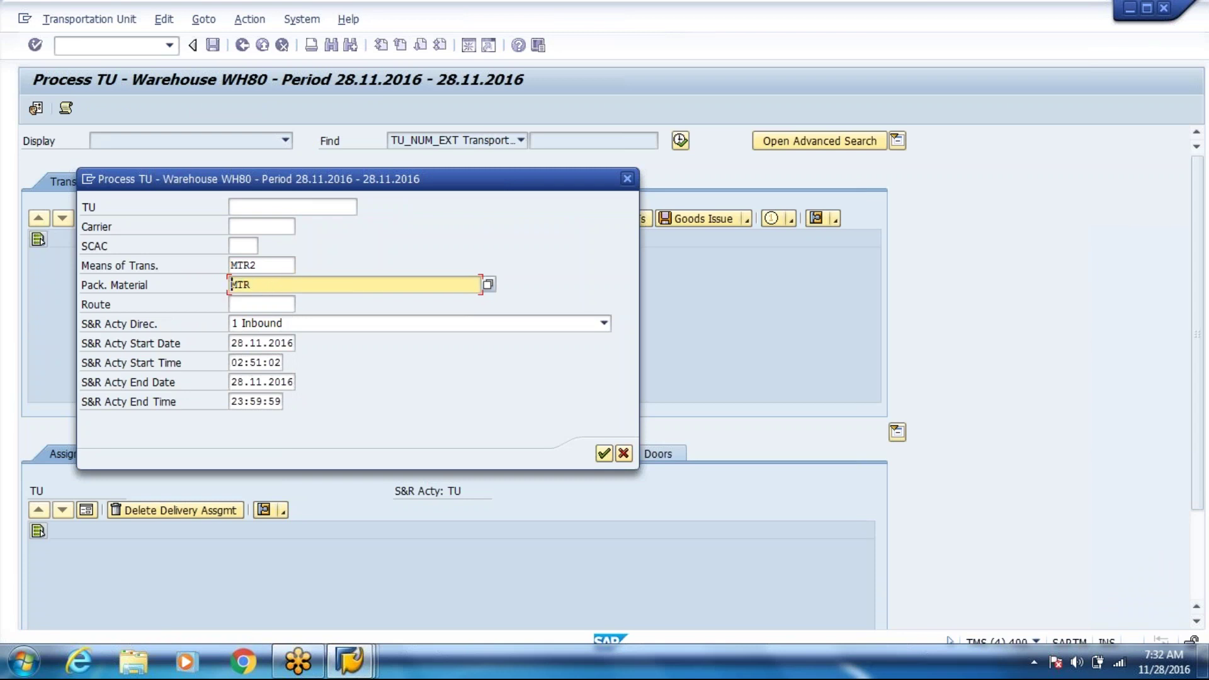
- Open an additional session and start transaction /n/scwm/mat1 for warehouse products
click(90, 179)
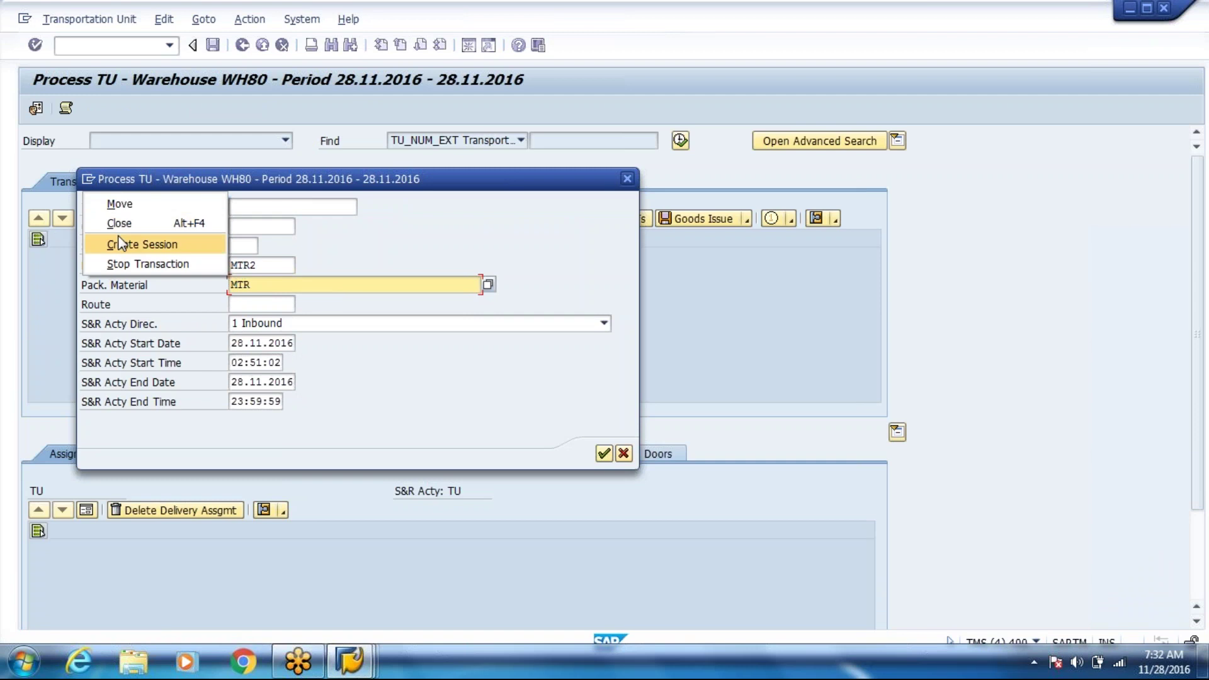
key(Escape)
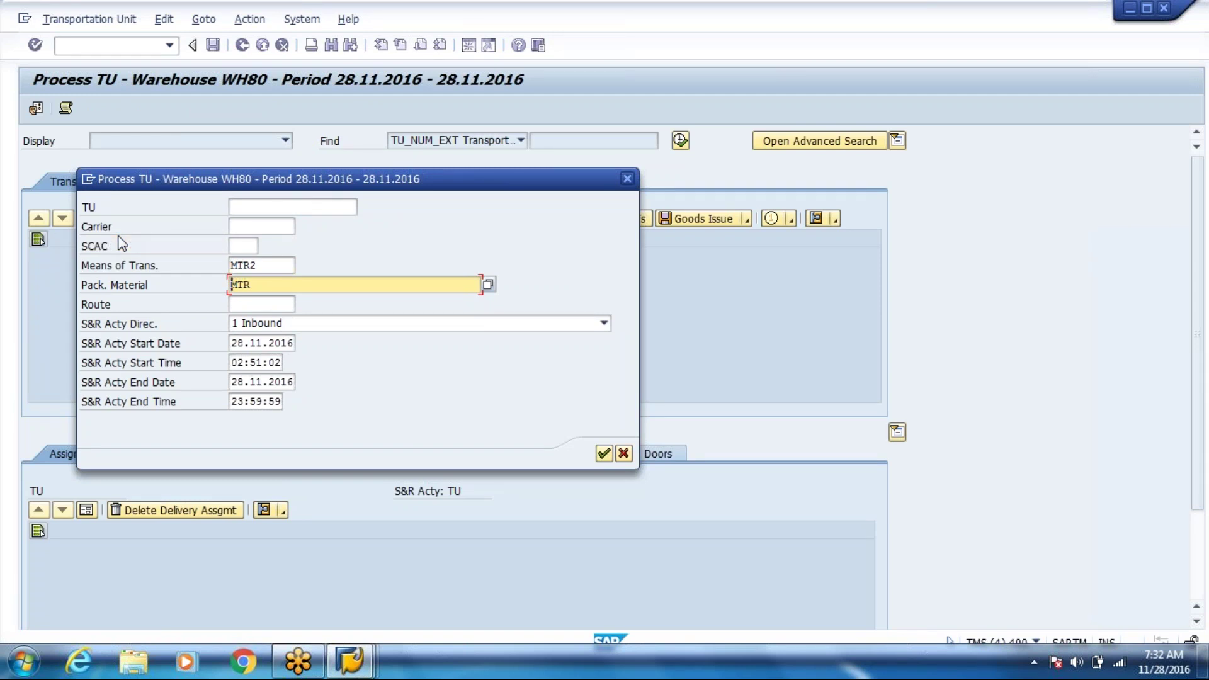
text(/n/)
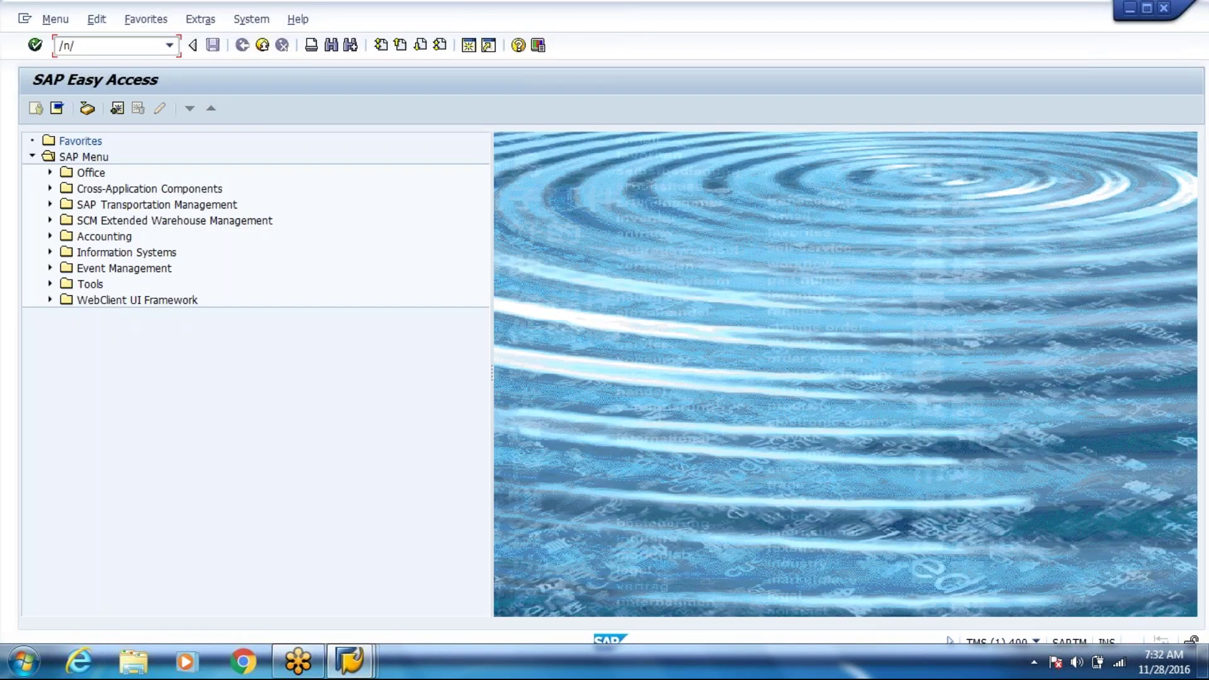
text(scwm/mat1)
key(Return)
- Enter product number MTR and choose PLNT as the party entitled to dispose
text(MTR)
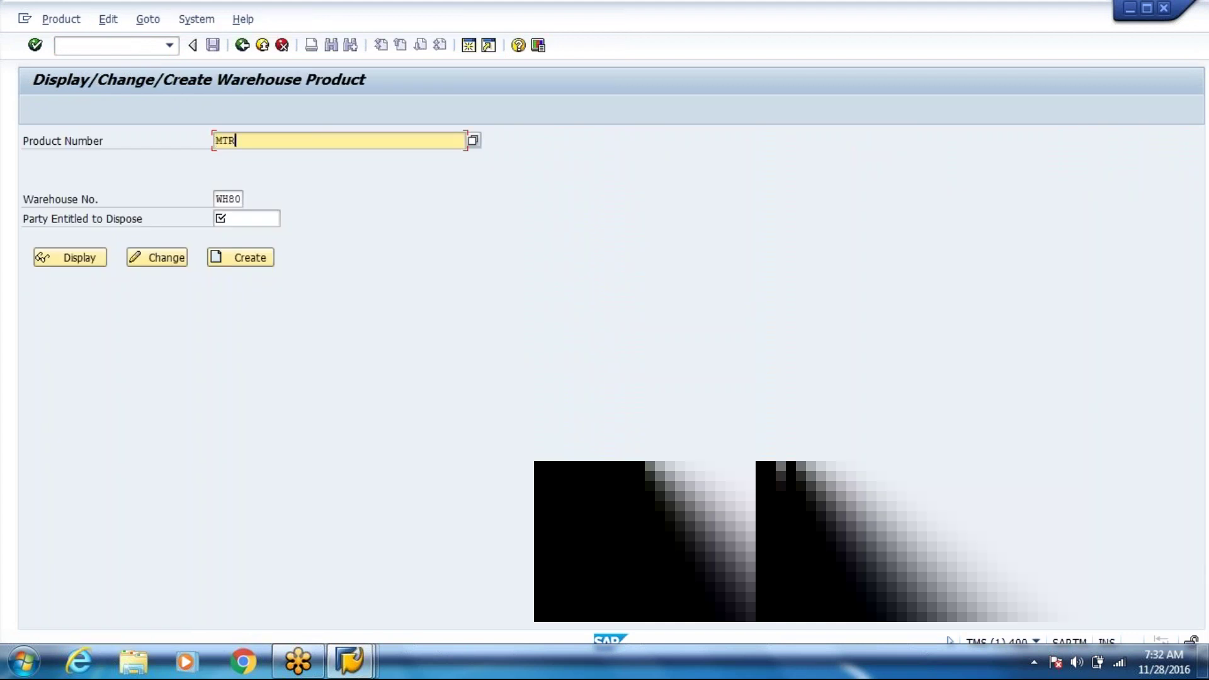
key(Tab)
key(Tab)
click(239, 218)
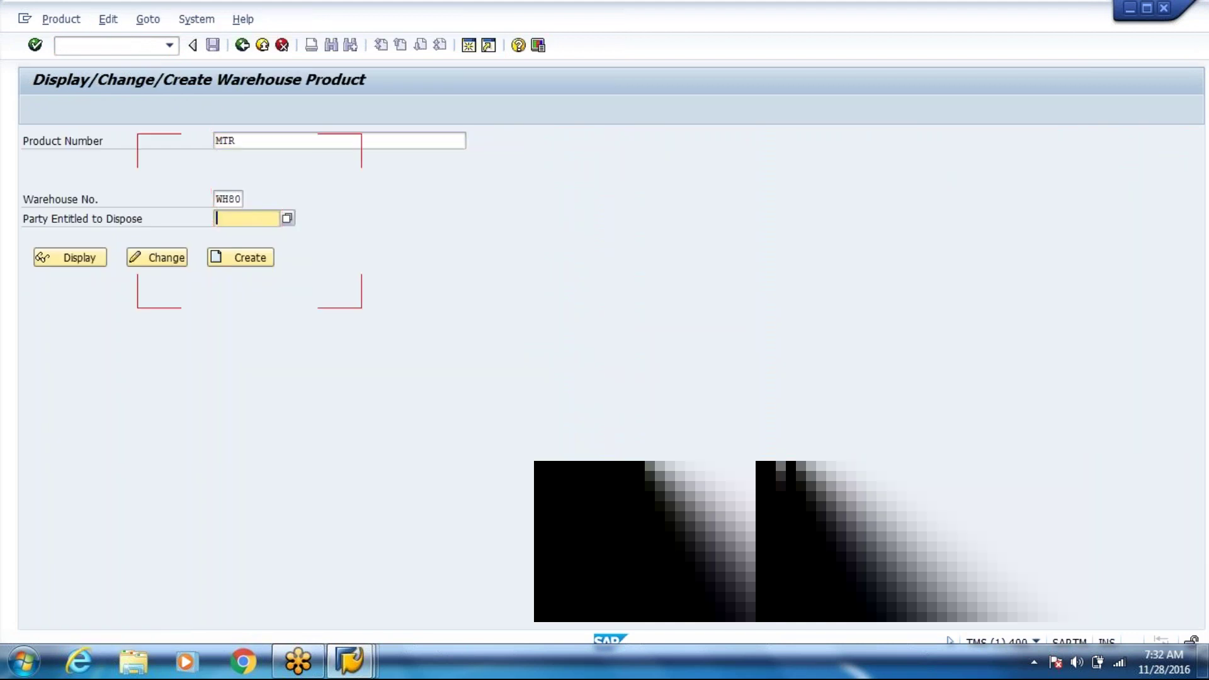
click(236, 235)
key(Return)
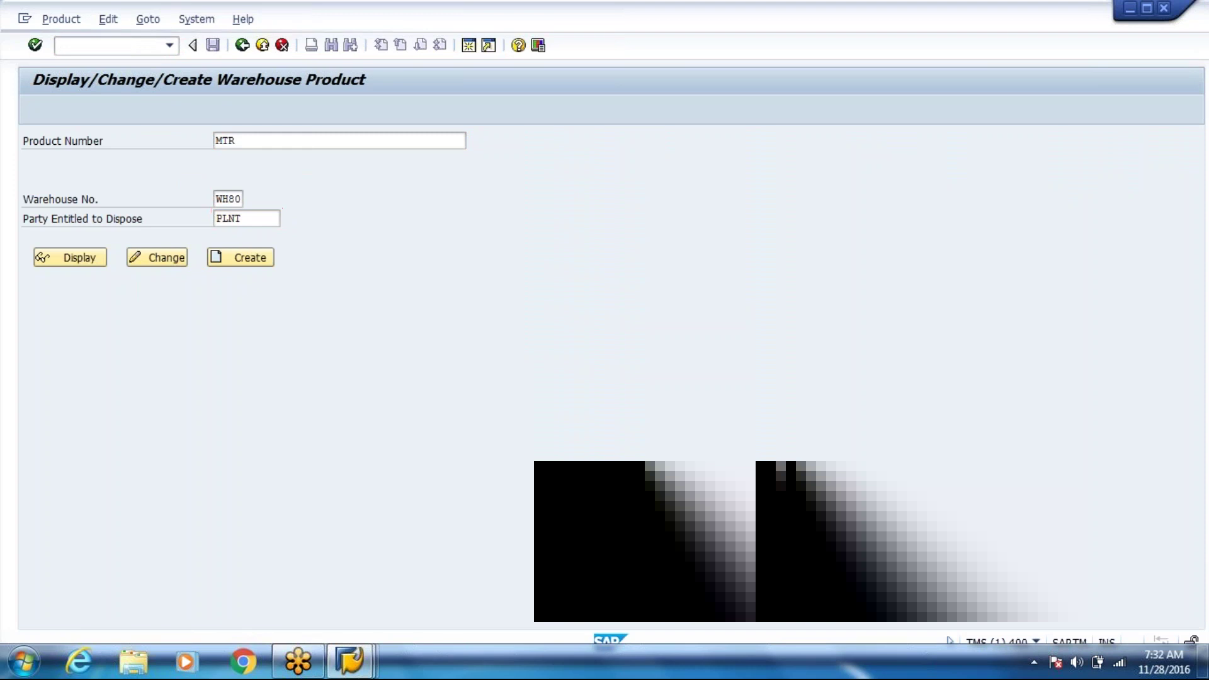
- Change the party entitled to dispose to VN8000 and display the warehouse product
key(Tab)
key(Tab)
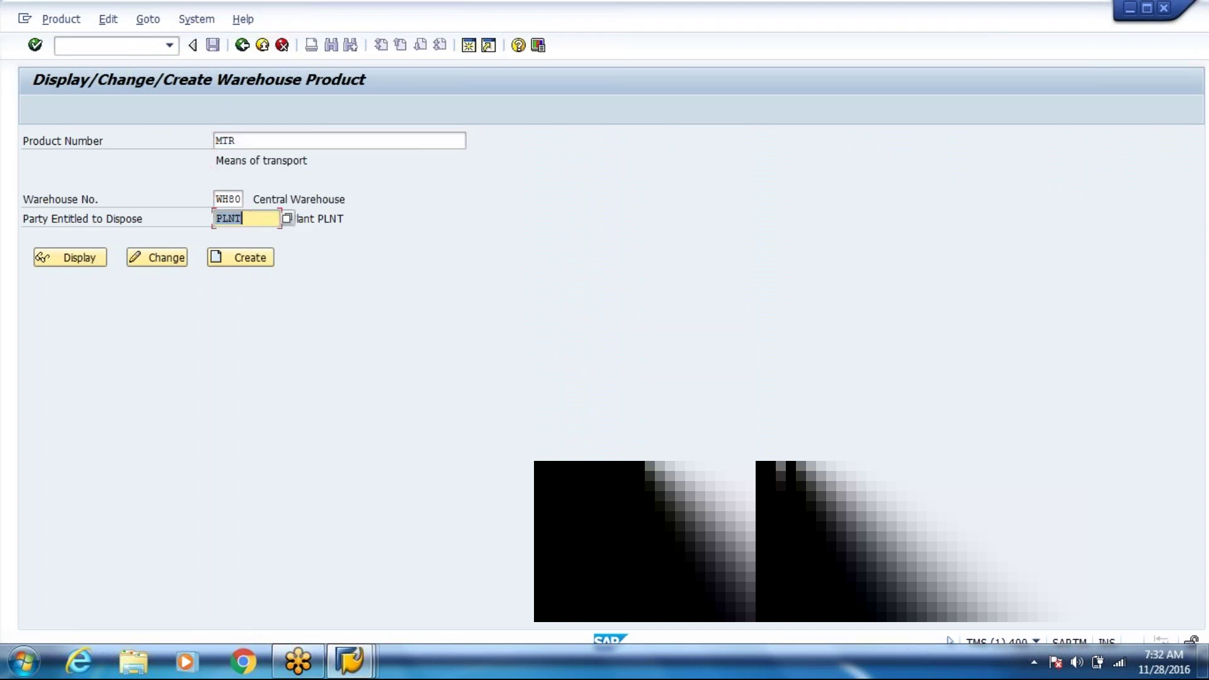
key(BackSpace)
key(Down)
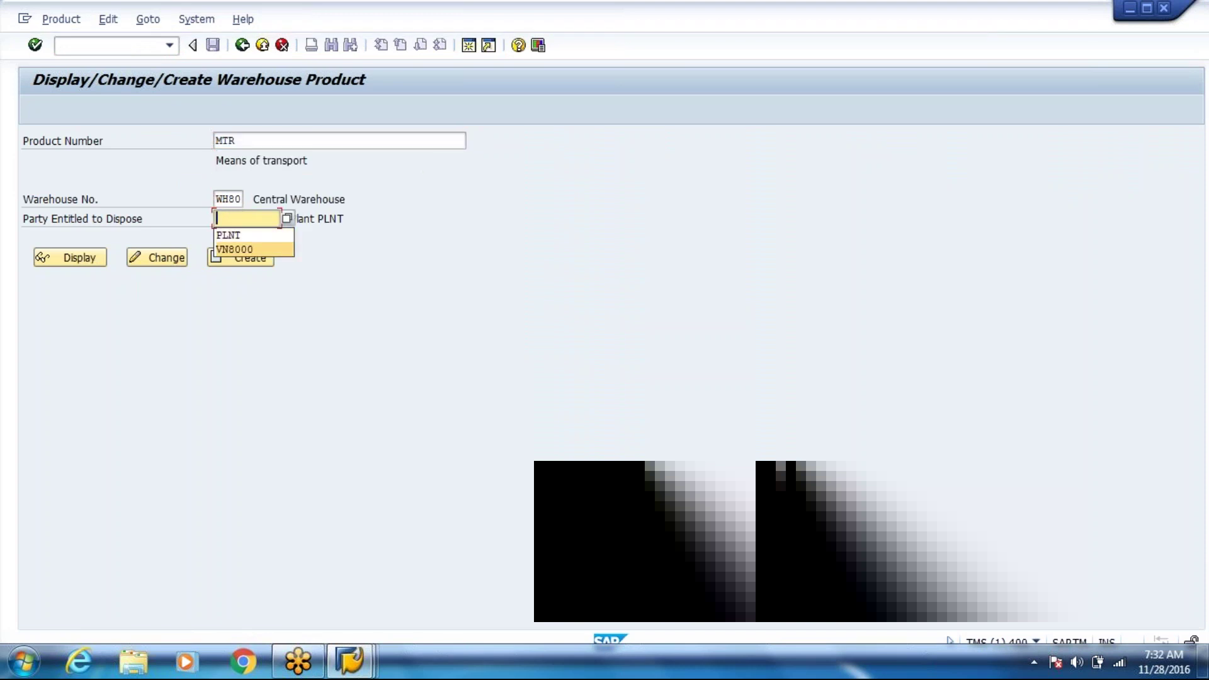
key(Return)
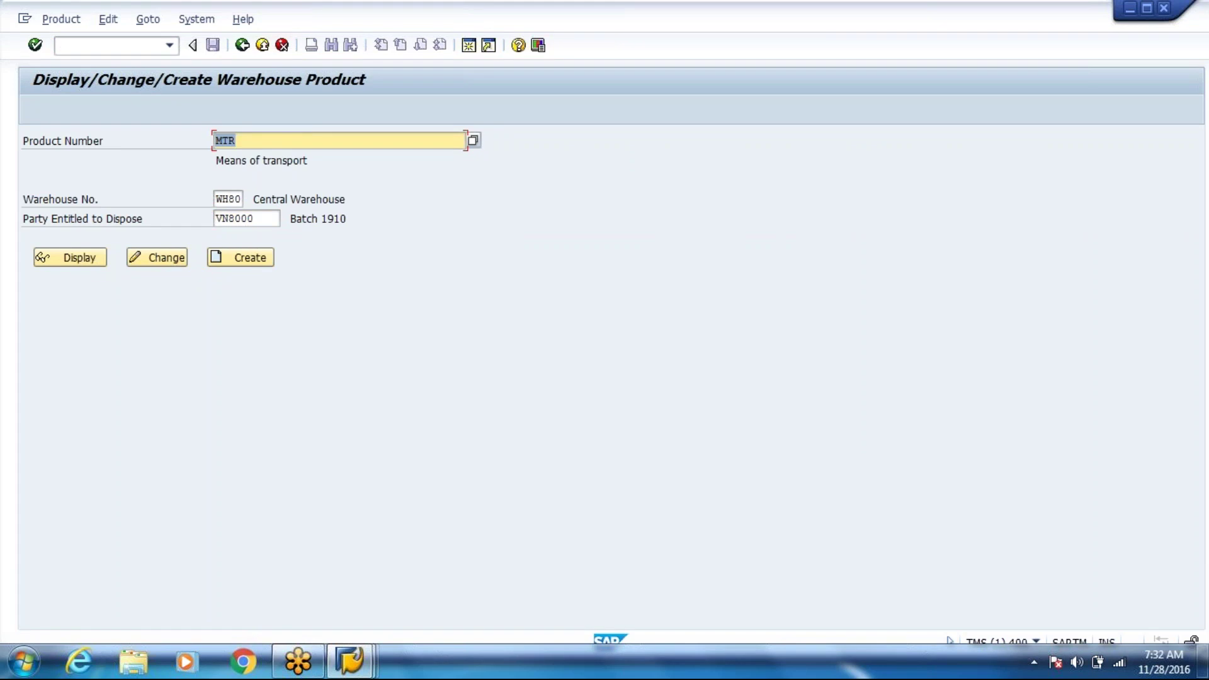
click(97, 258)
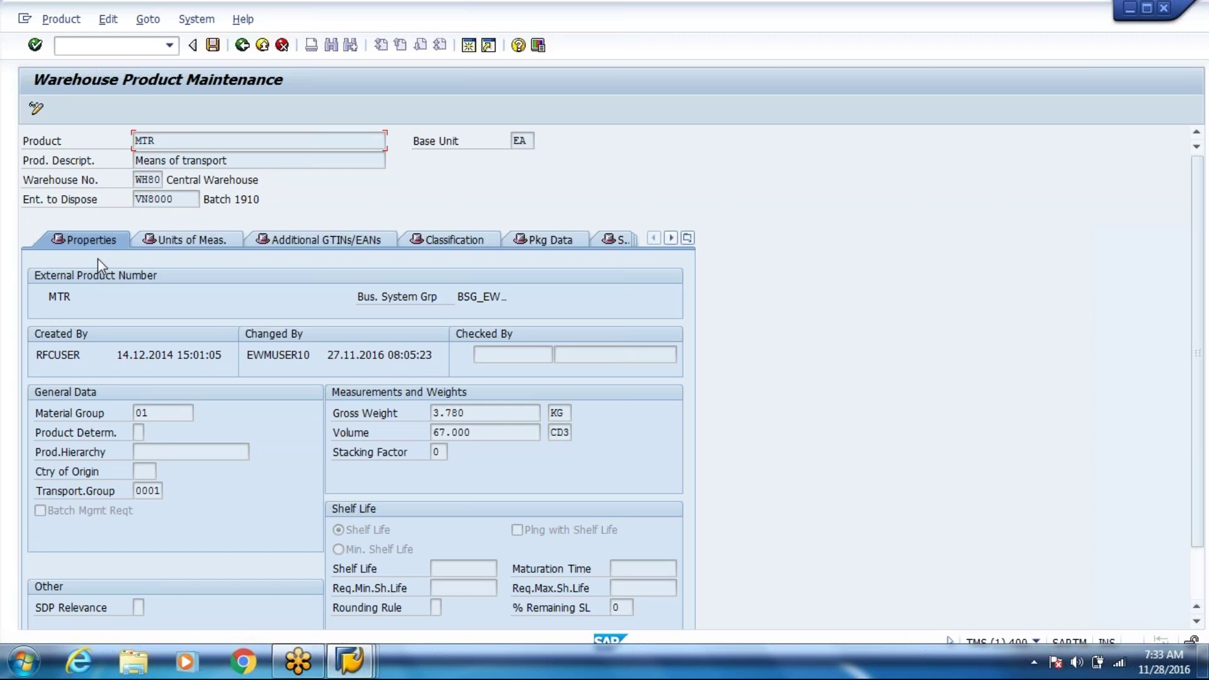
- Examine the packaging material type in the MTR product's packaging data and exit the product display
click(160, 141)
click(540, 243)
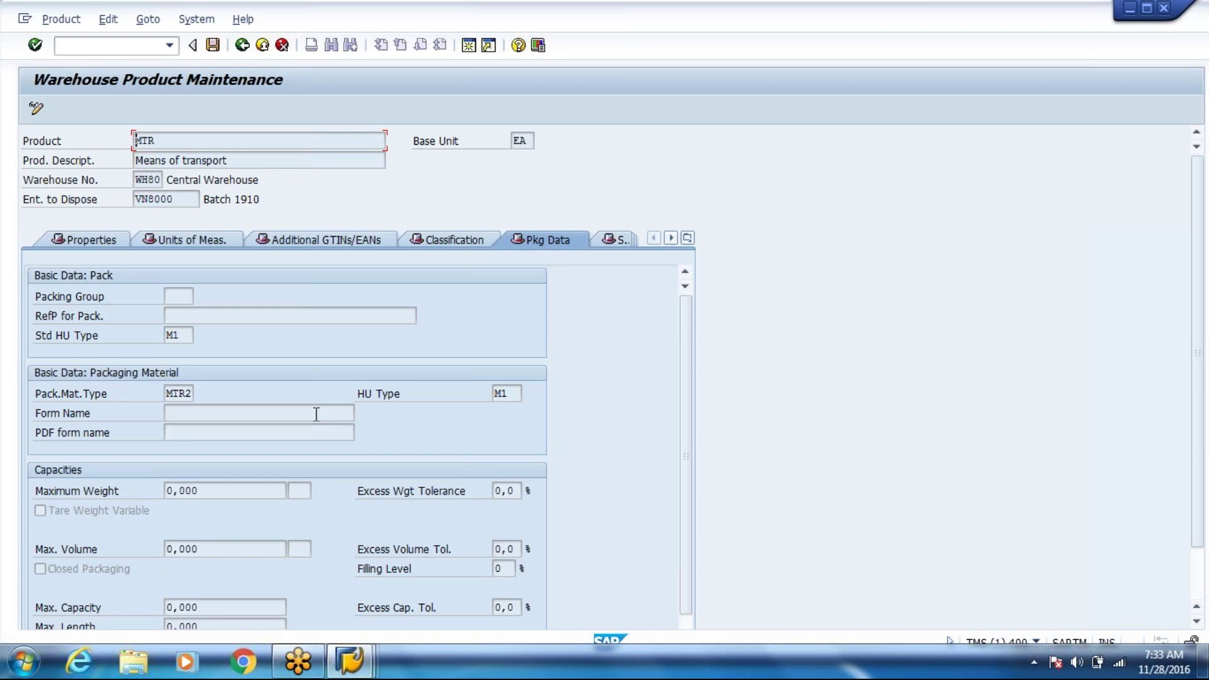
click(185, 393)
click(262, 53)
click(262, 54)
- Return to the transportation unit entry and confirm it to create the inbound unit
text(x')
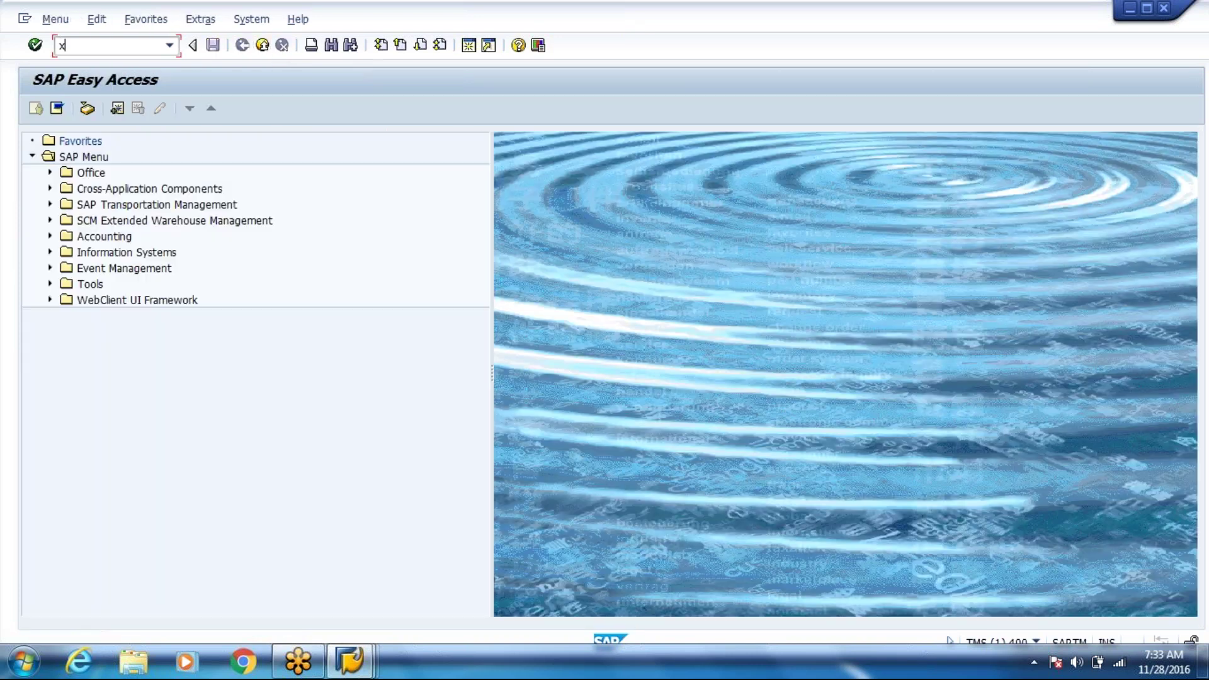
text(x`)
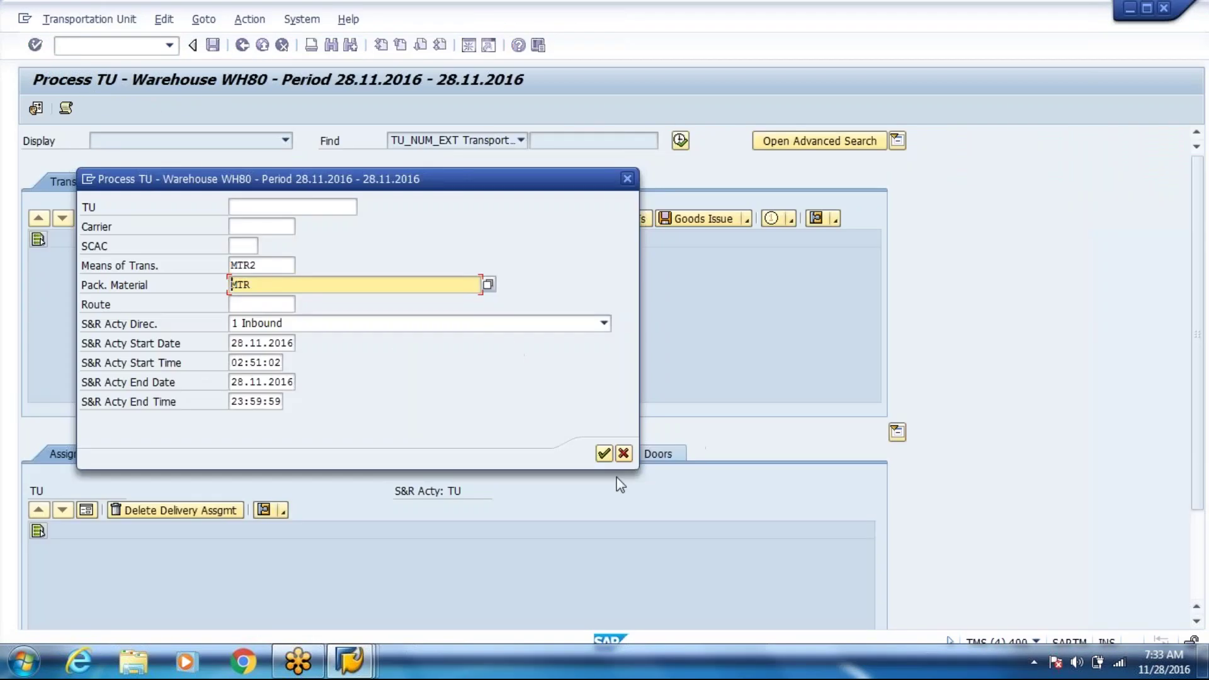
click(604, 453)
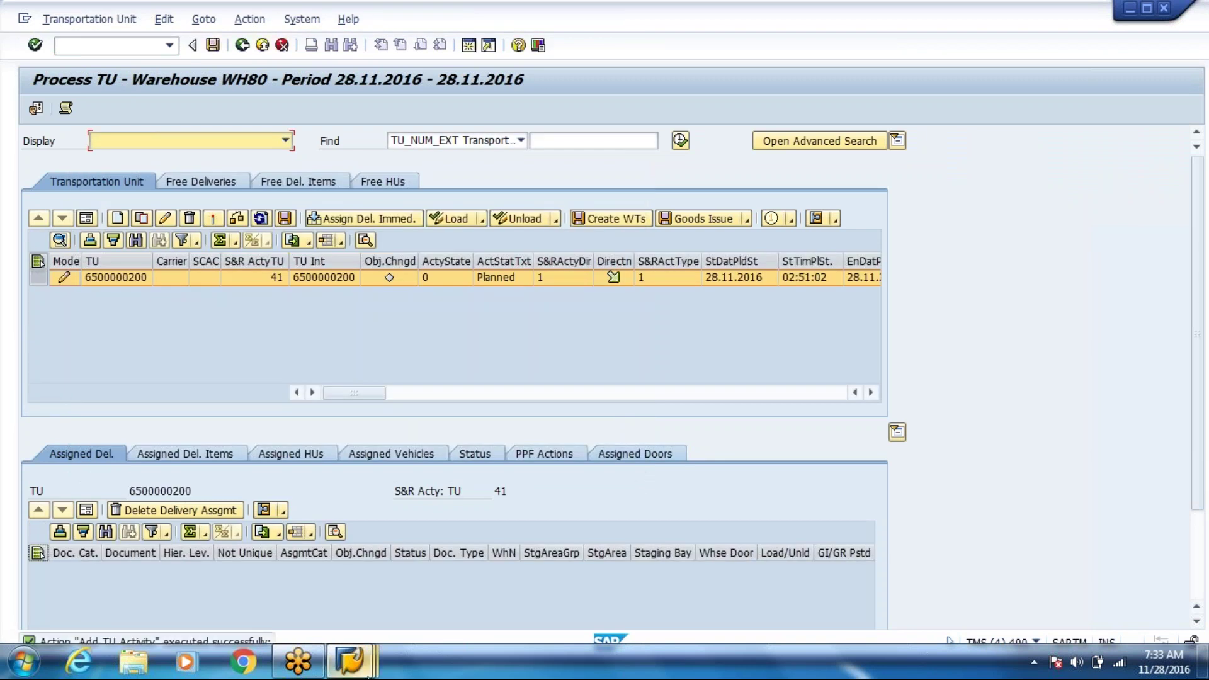
- Switch to the shipping notification session, save the inbound delivery and open the saved delivery for display
mouse_move(350, 661)
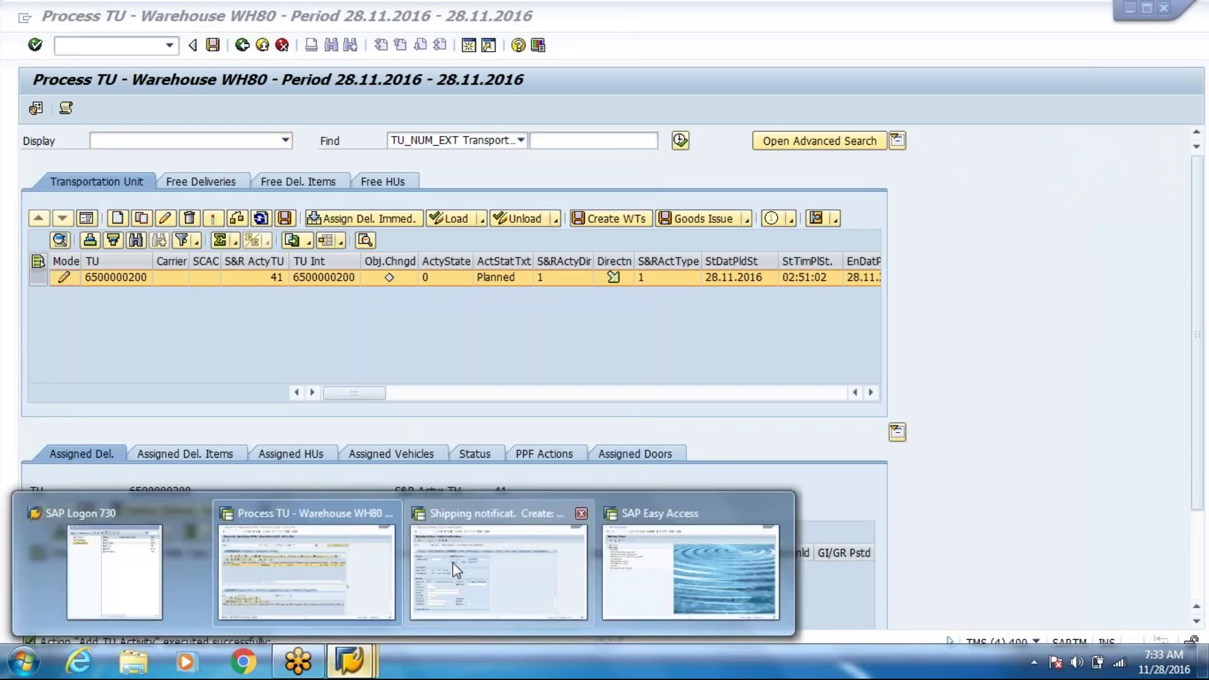
click(452, 563)
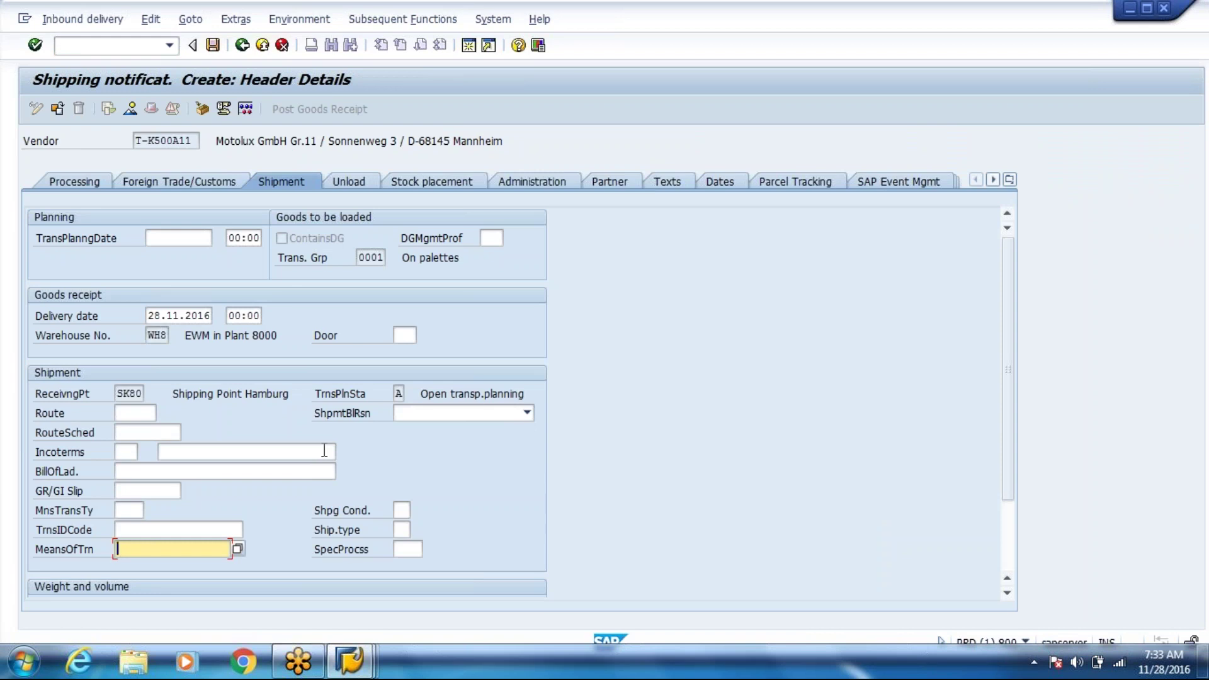
click(214, 45)
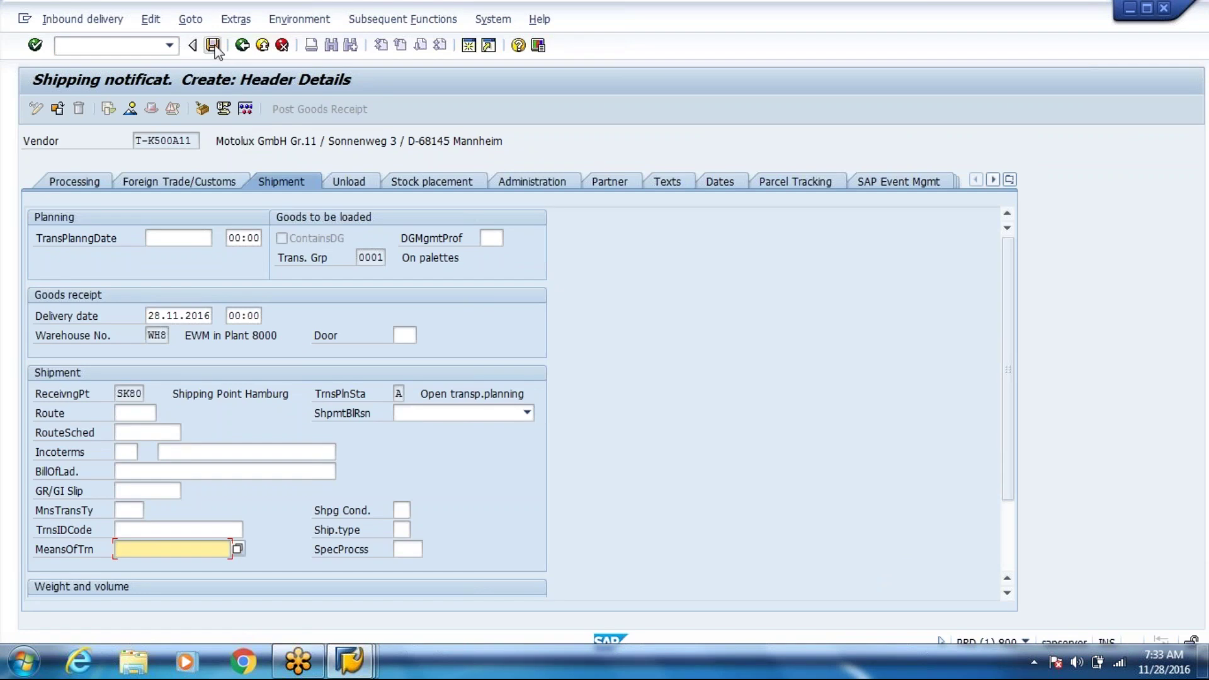
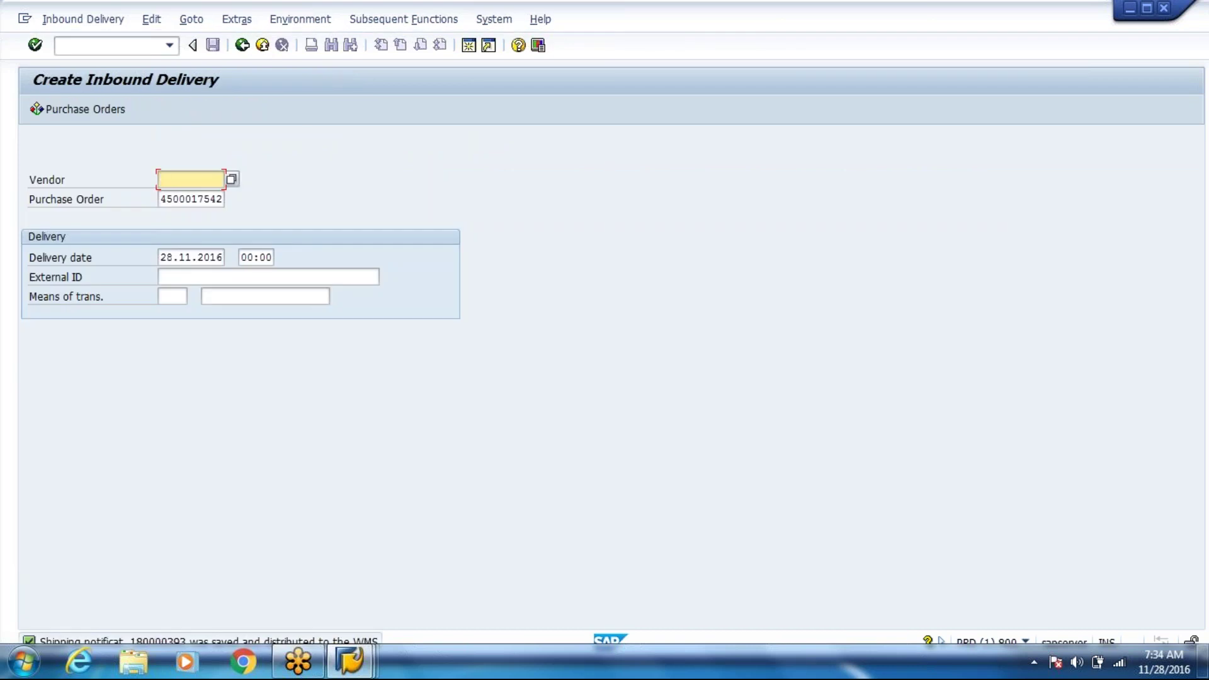
click(98, 19)
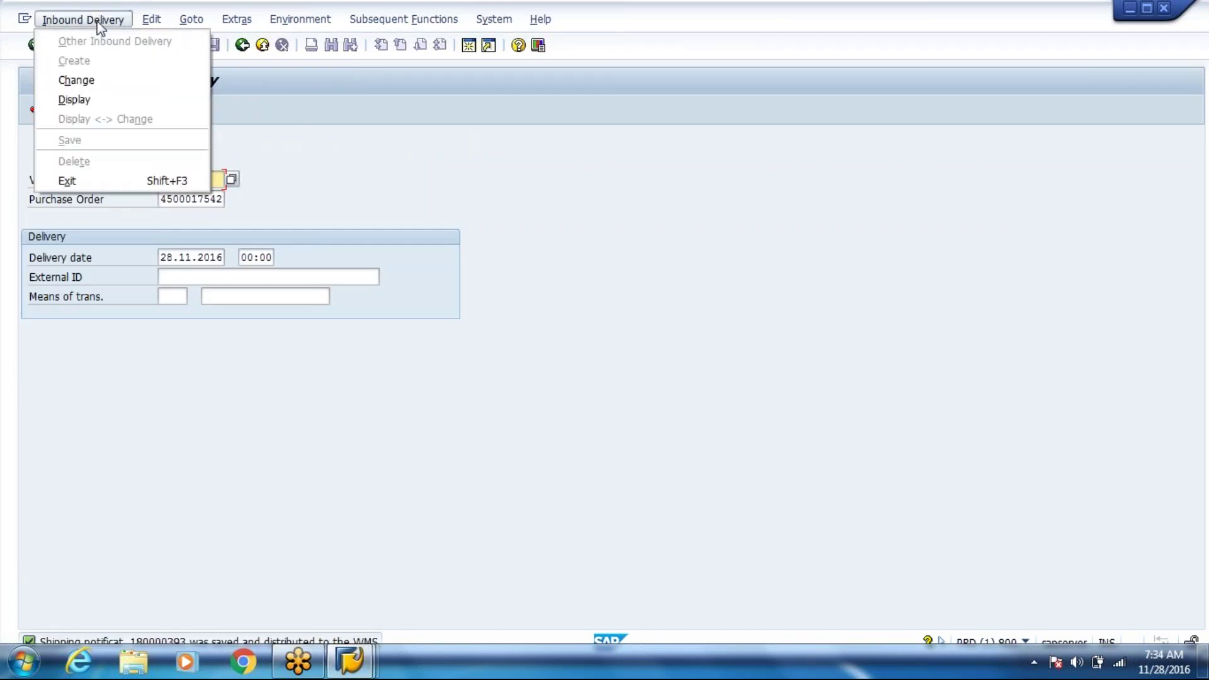
click(82, 99)
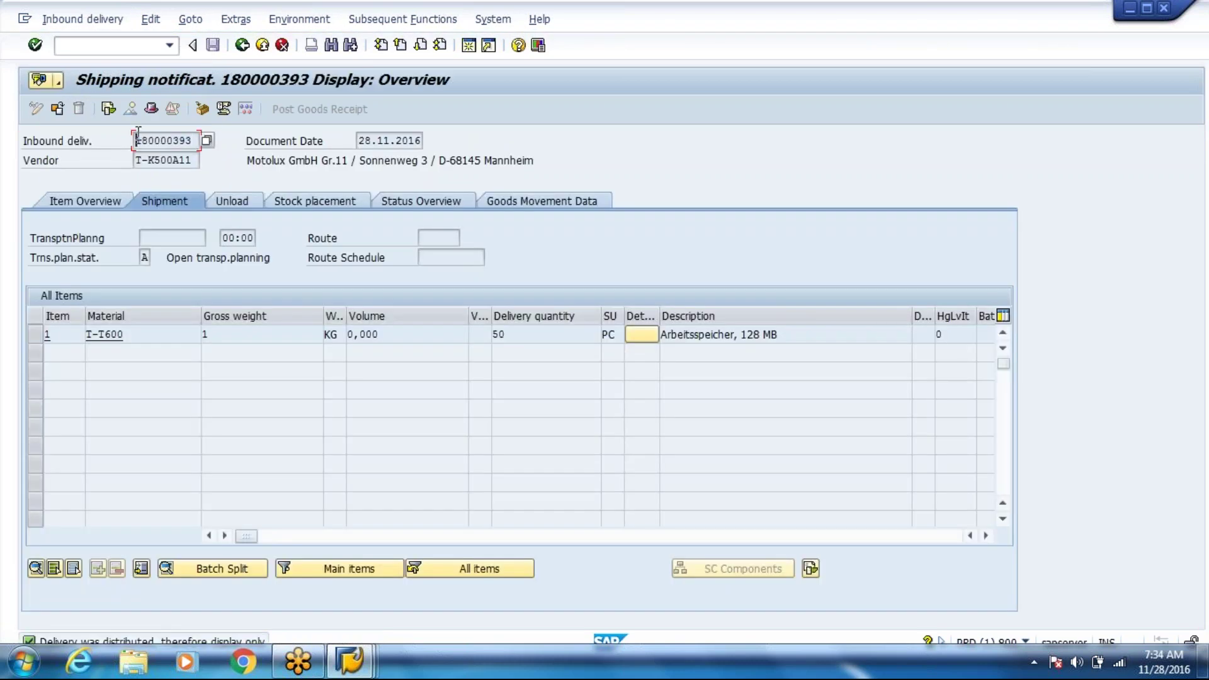
- Open the shipment creation transaction VT01N in a new session and look through its menu commands
click(61, 44)
text(/ovt01n)
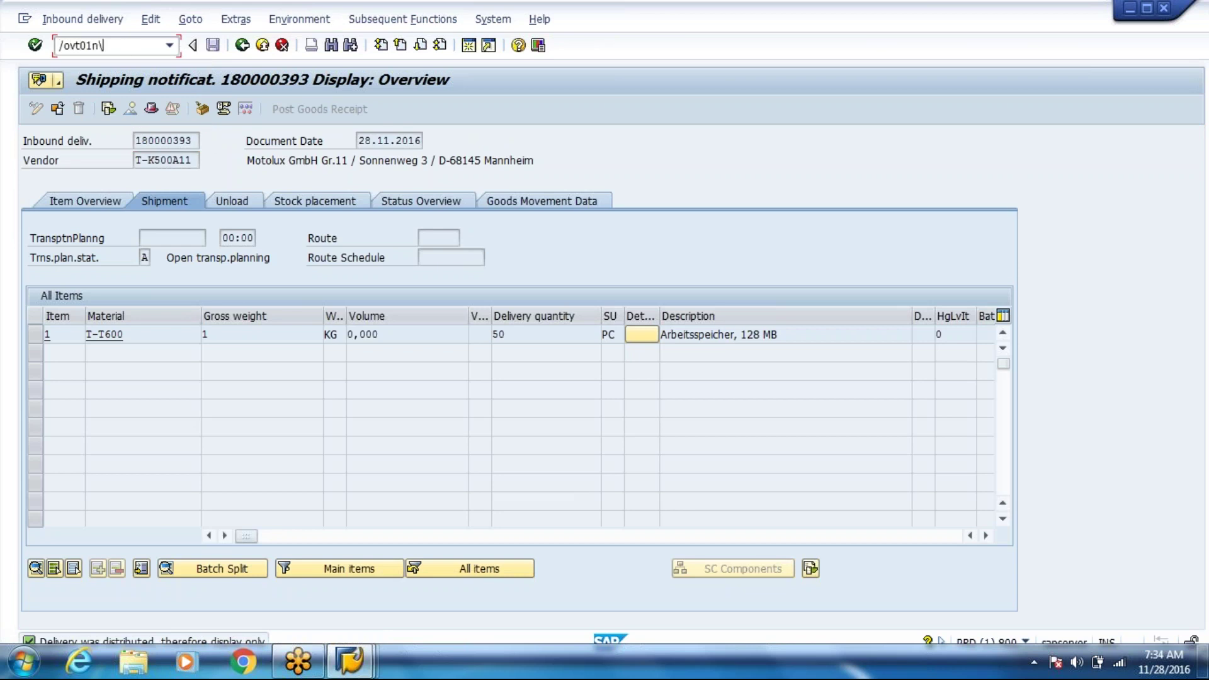
key(Return)
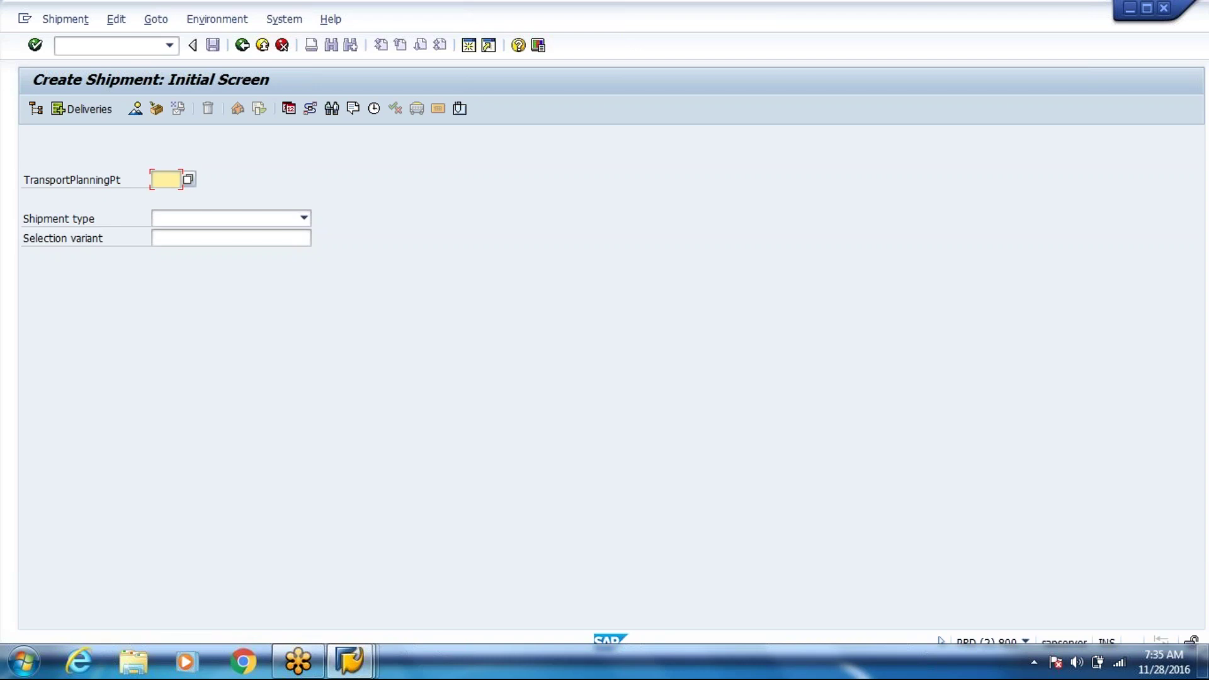
click(180, 20)
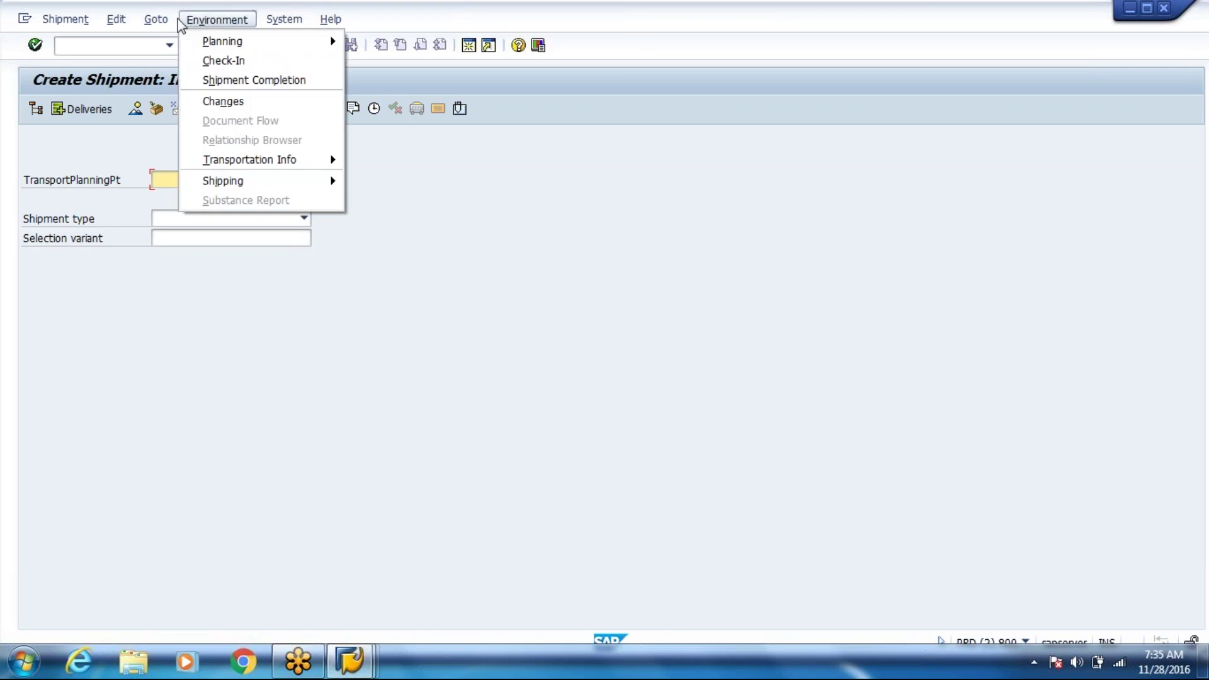
mouse_move(156, 20)
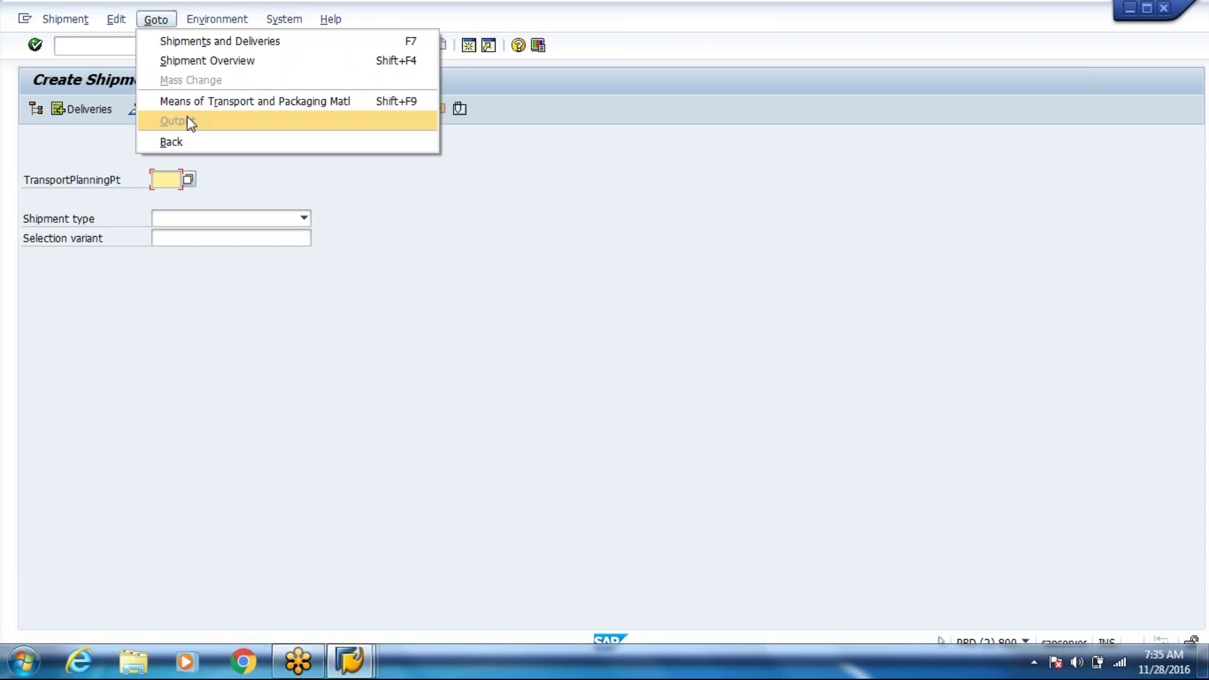
click(346, 165)
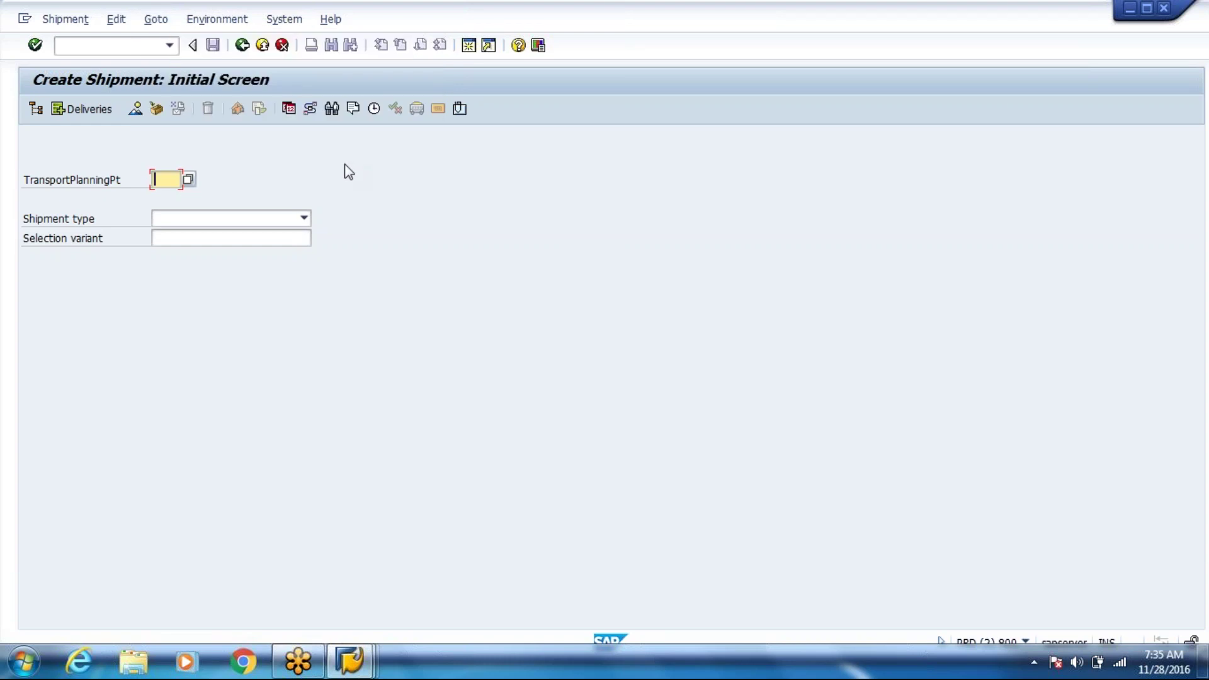
key(alt+Tab)
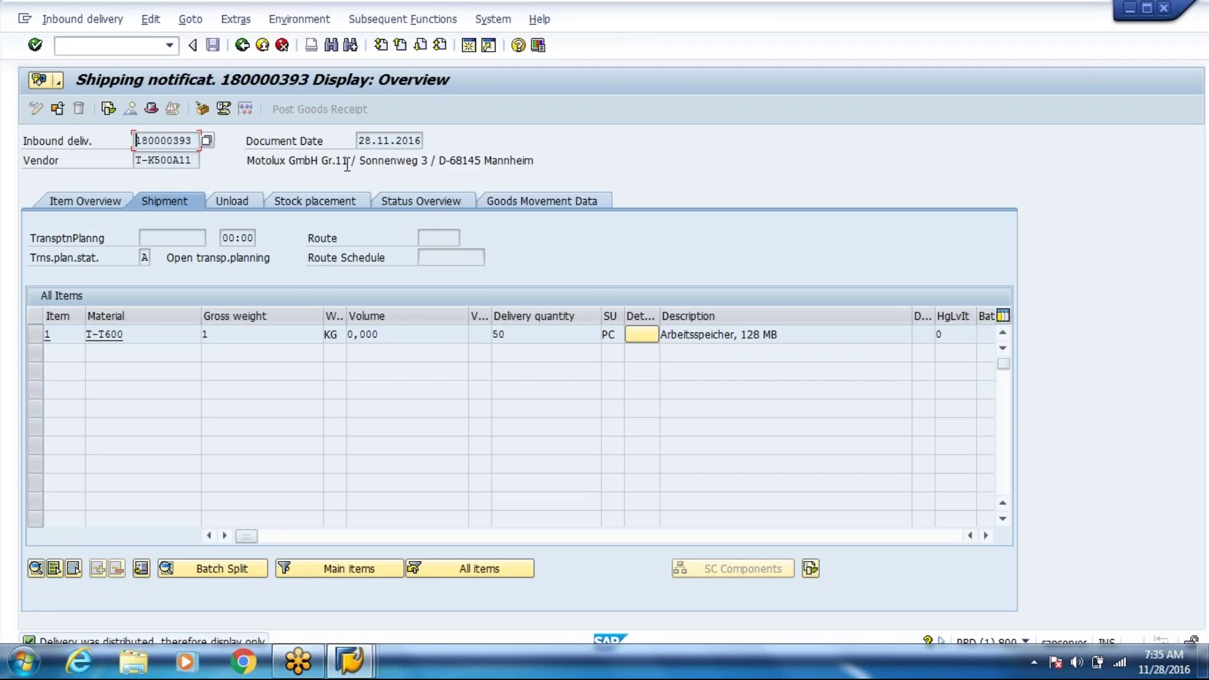
key(alt+Tab)
key(Tab)
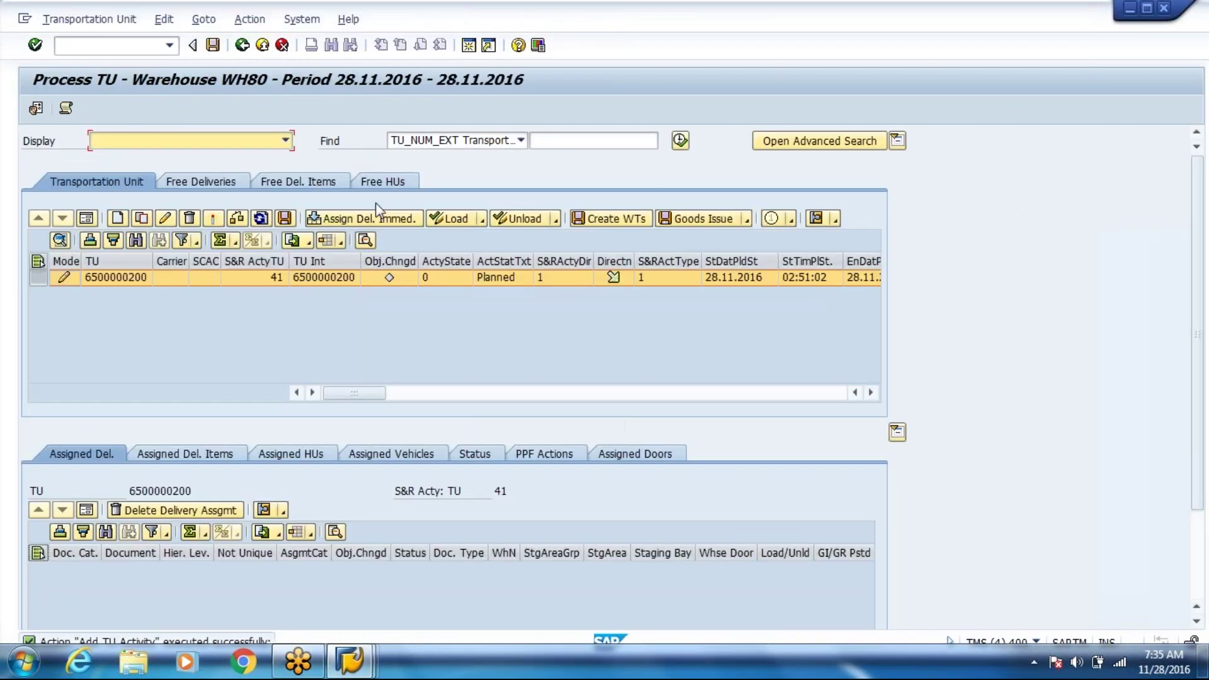
key(alt+Tab)
key(Tab)
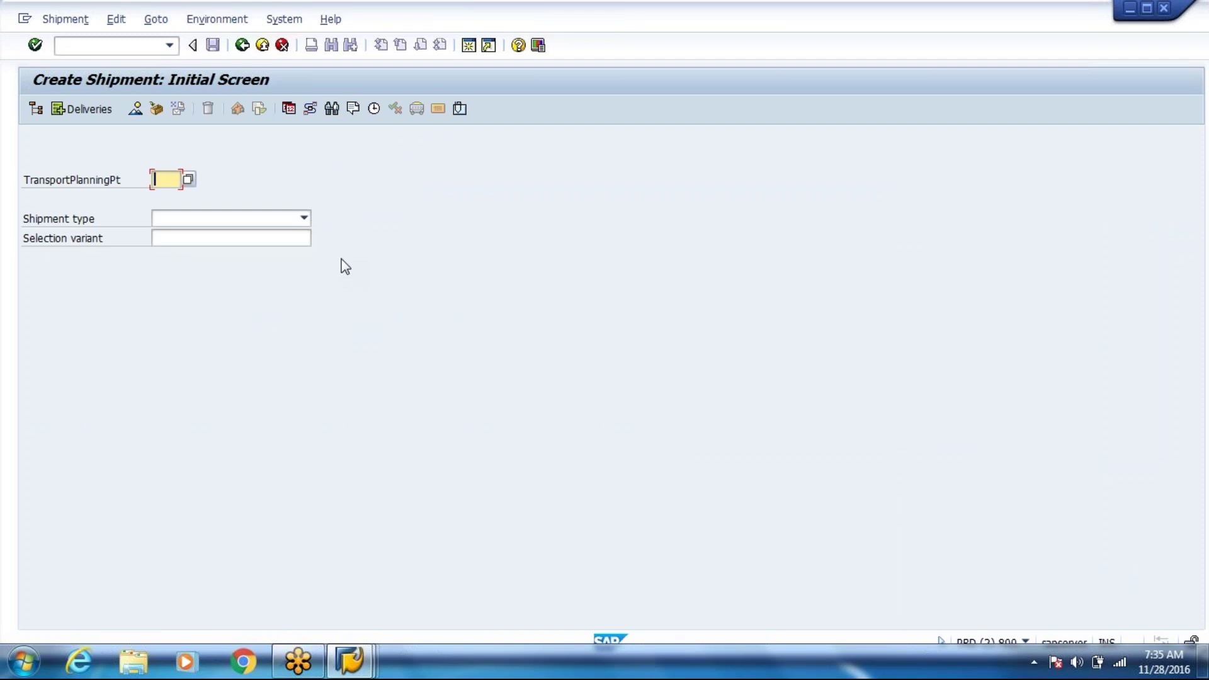
key(alt+Tab)
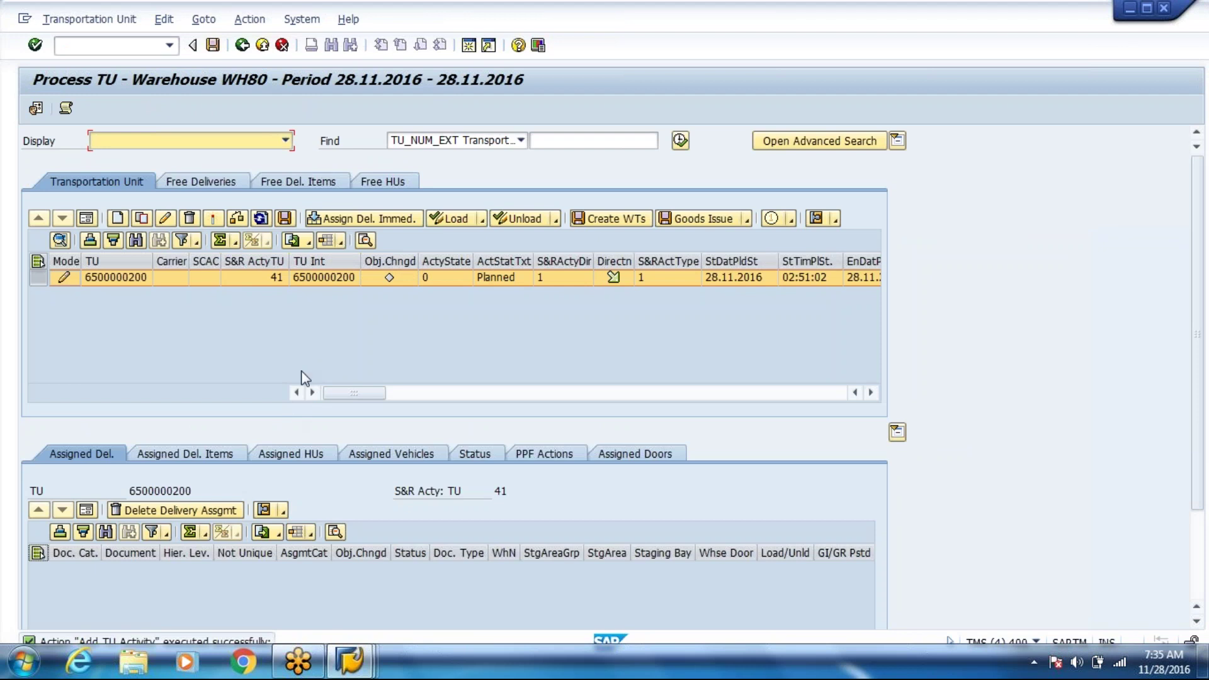
- Exit the shipment creation and open Maintain Inbound Delivery in a new session from the transportation unit session
click(61, 45)
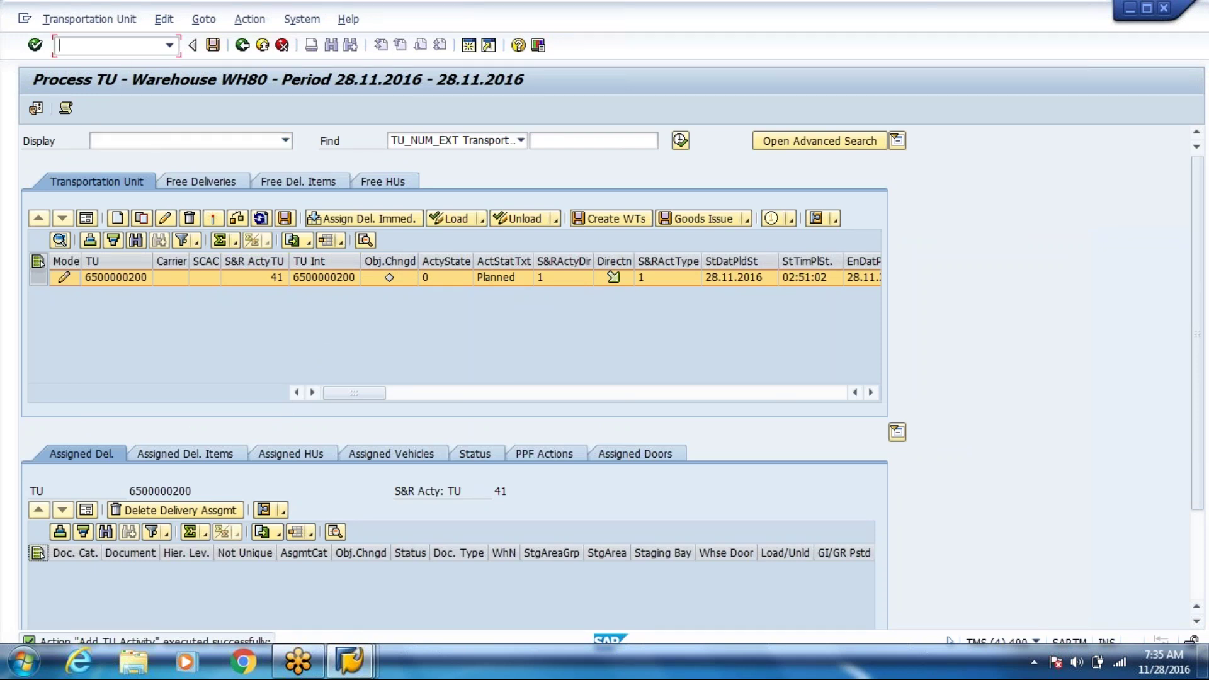
text(/o/scwm/)
key(Return)
click(66, 18)
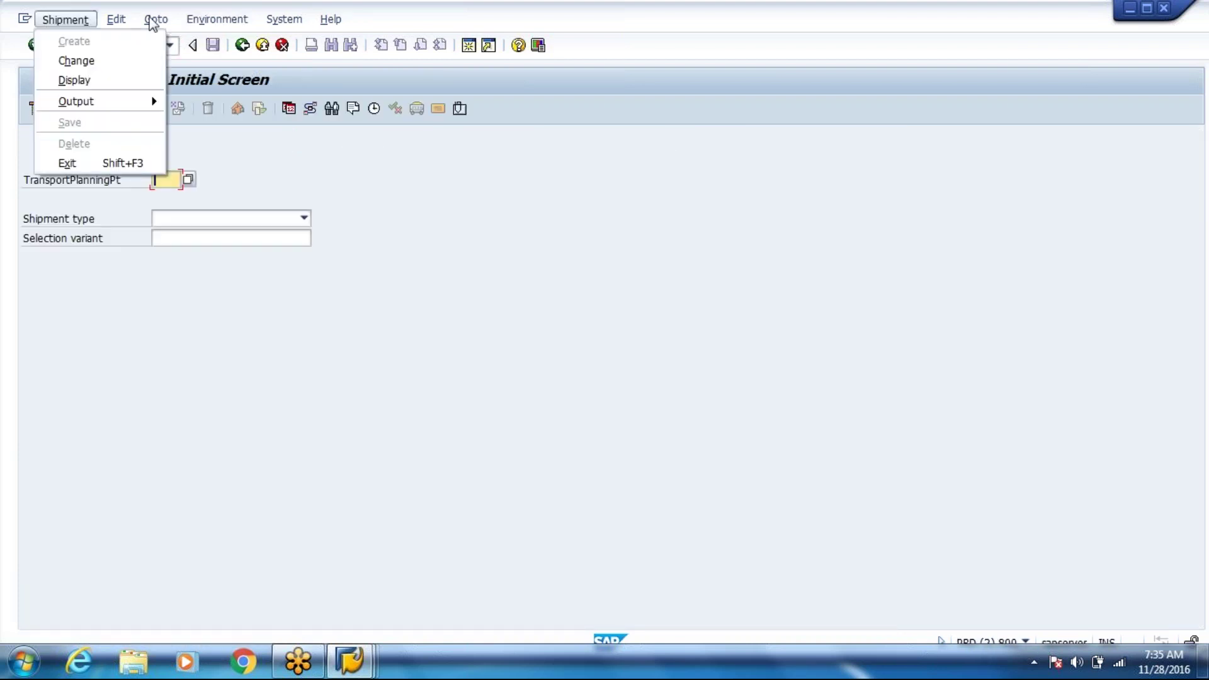
click(478, 224)
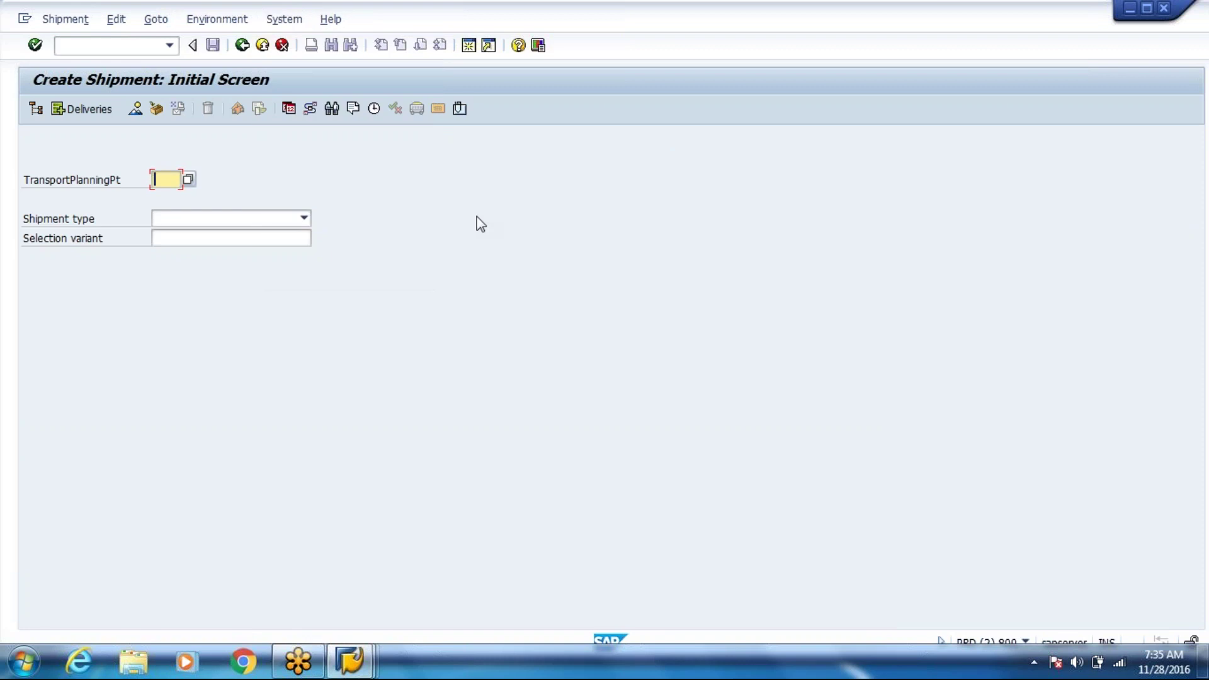
click(267, 53)
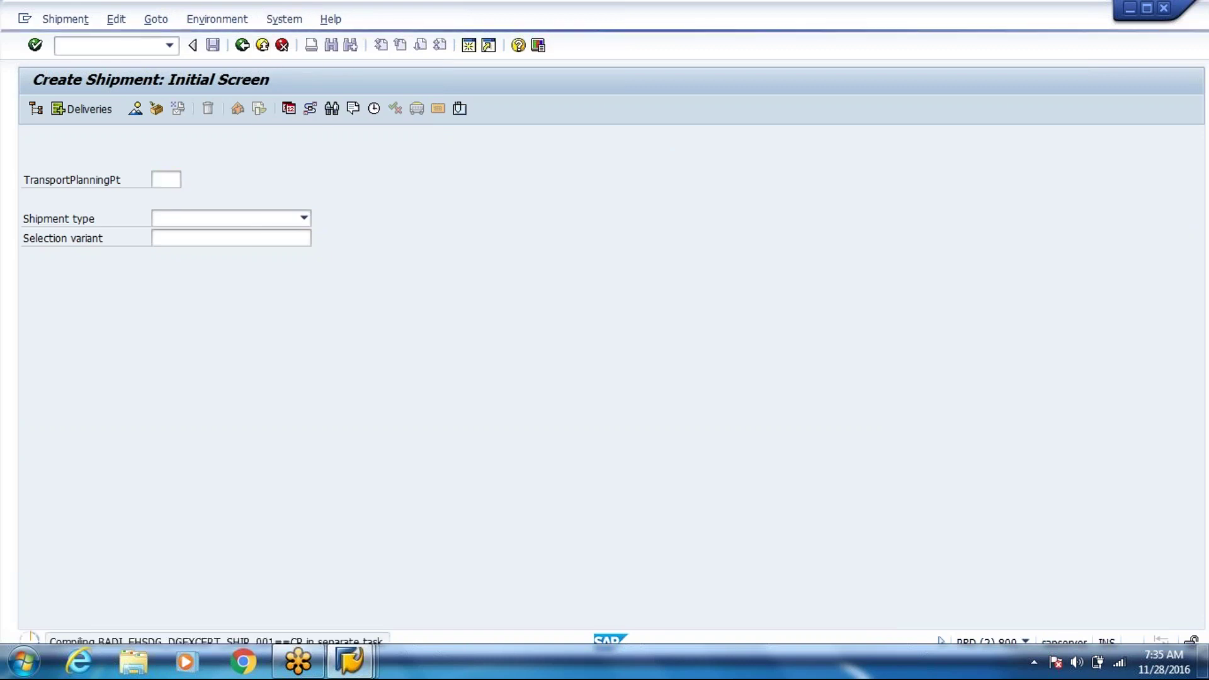
key(alt+Tab)
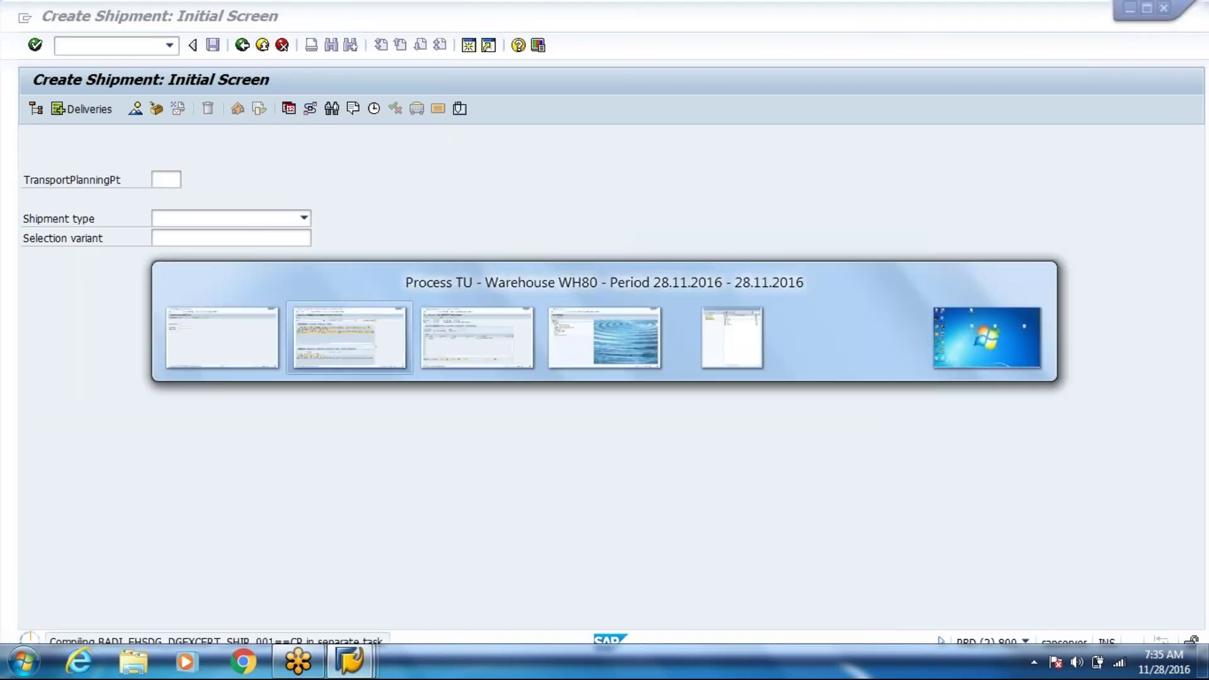
click(129, 49)
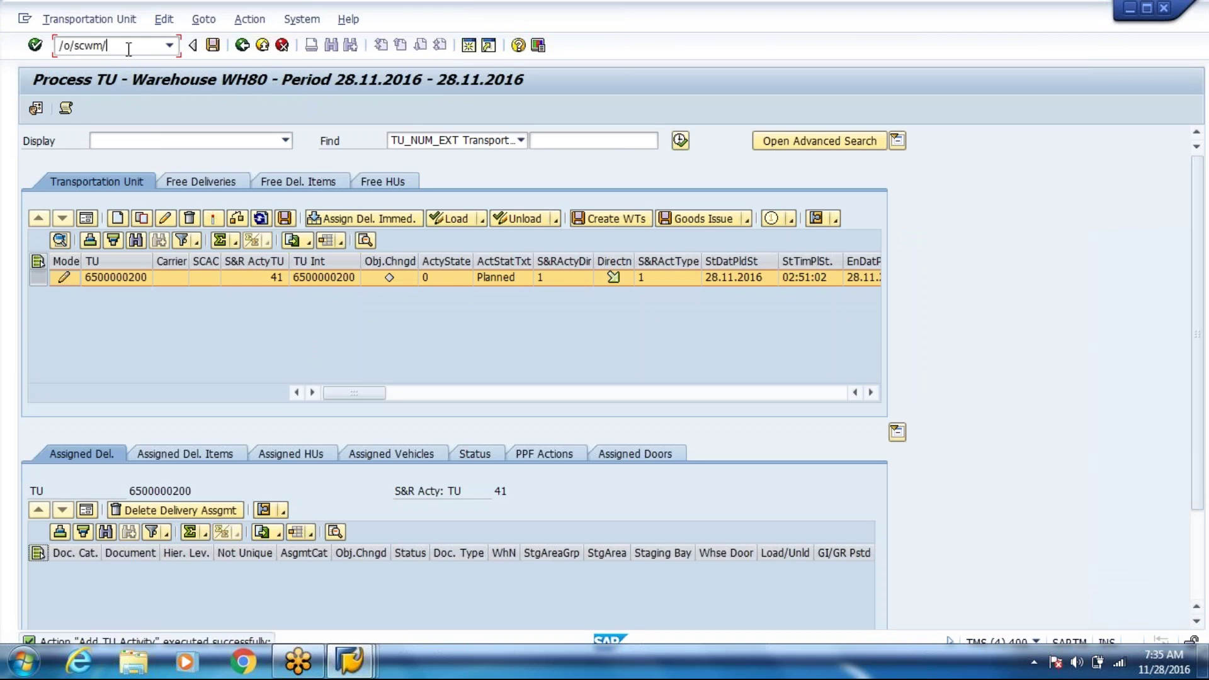
text(prd)
key(Return)
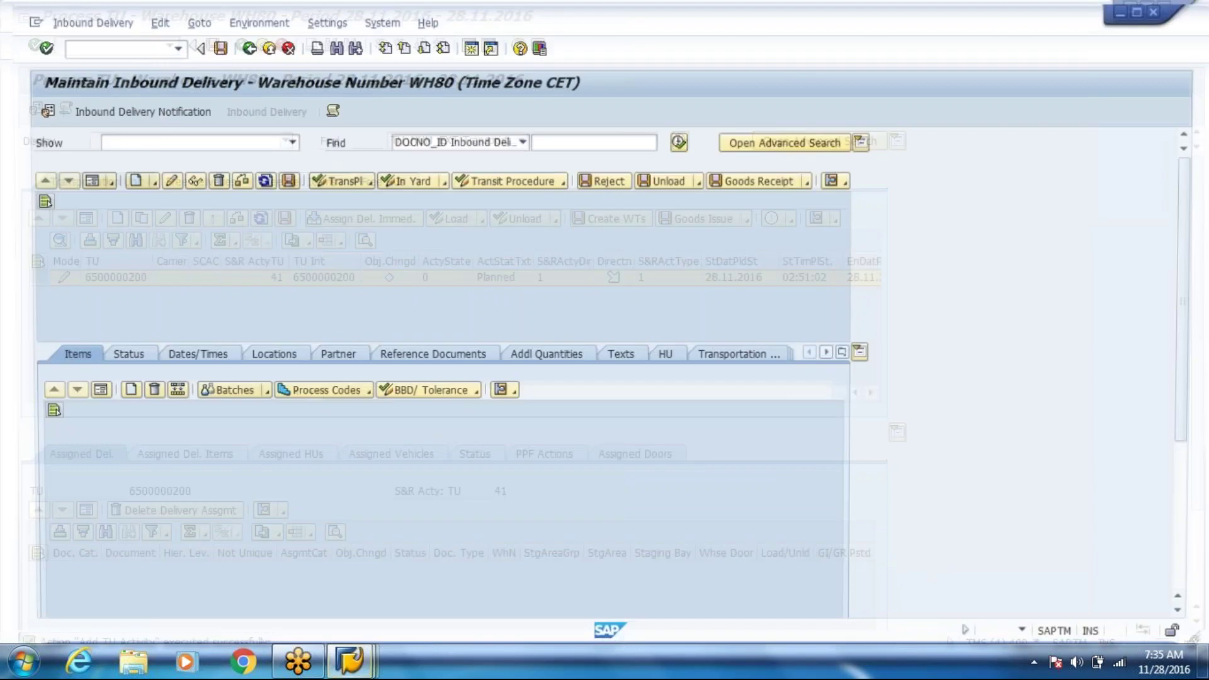
- Switch to the ERP session, check the SMQ1 outbound queues of client 800 for delivery 180000393, and exit the queue monitor
click(521, 139)
key(alt+Tab)
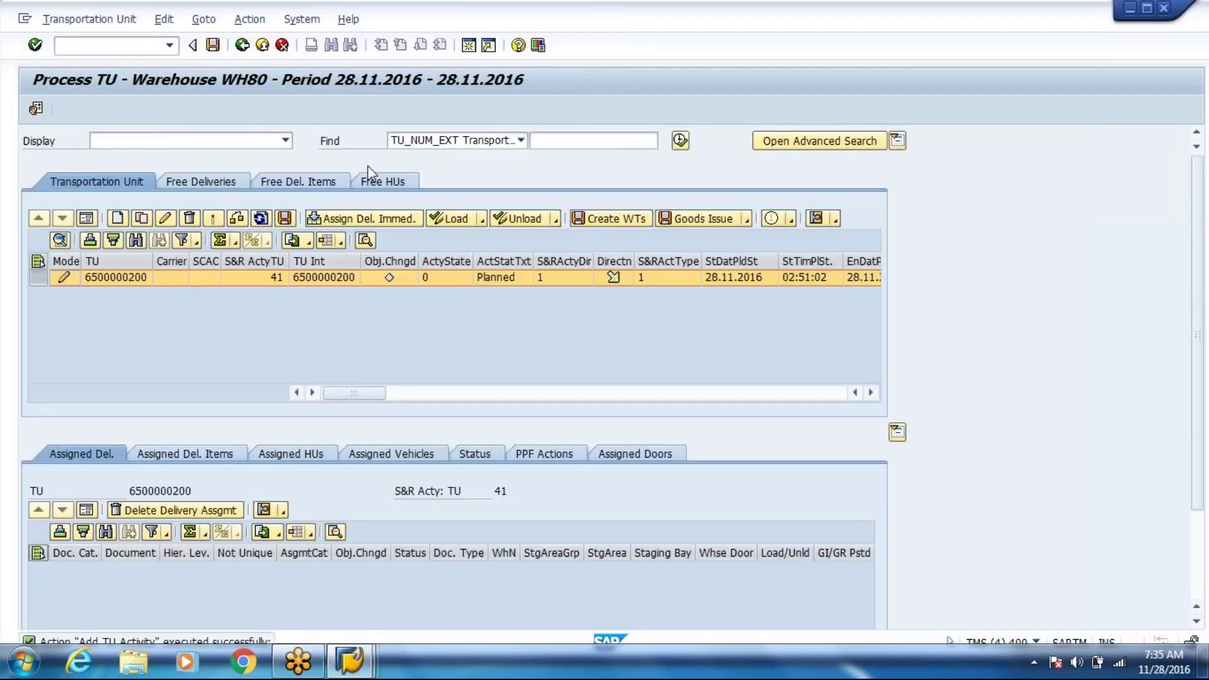
key(alt+Tab)
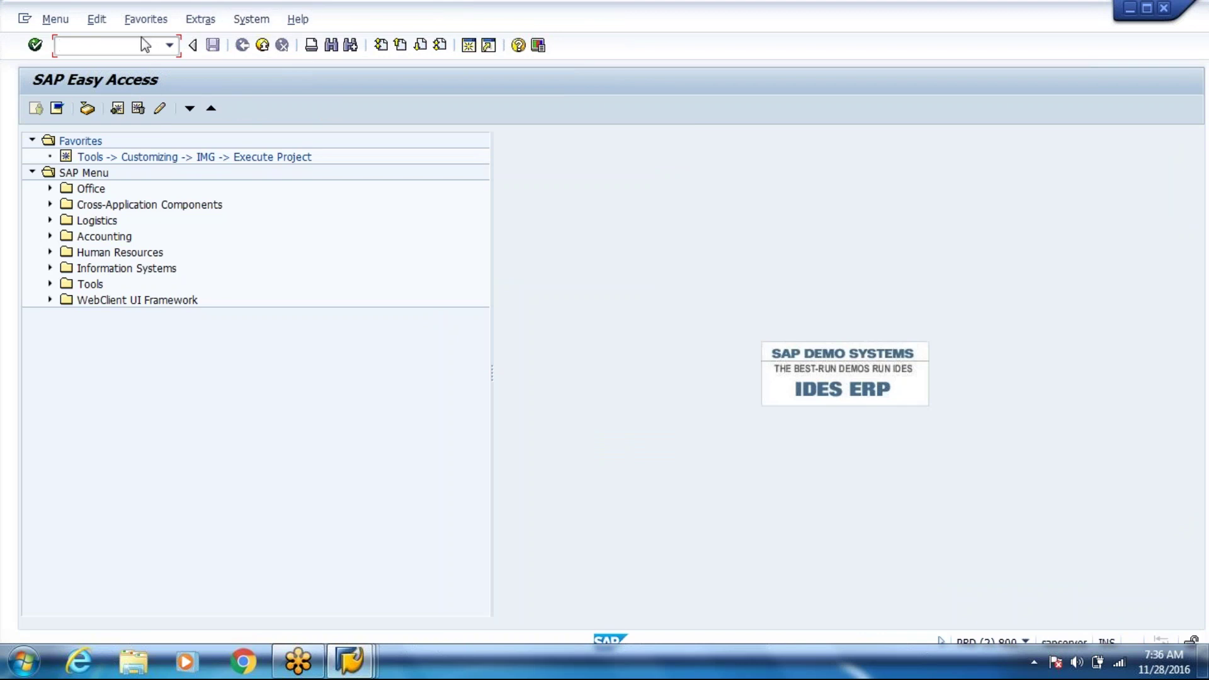
text(smq1)
key(Return)
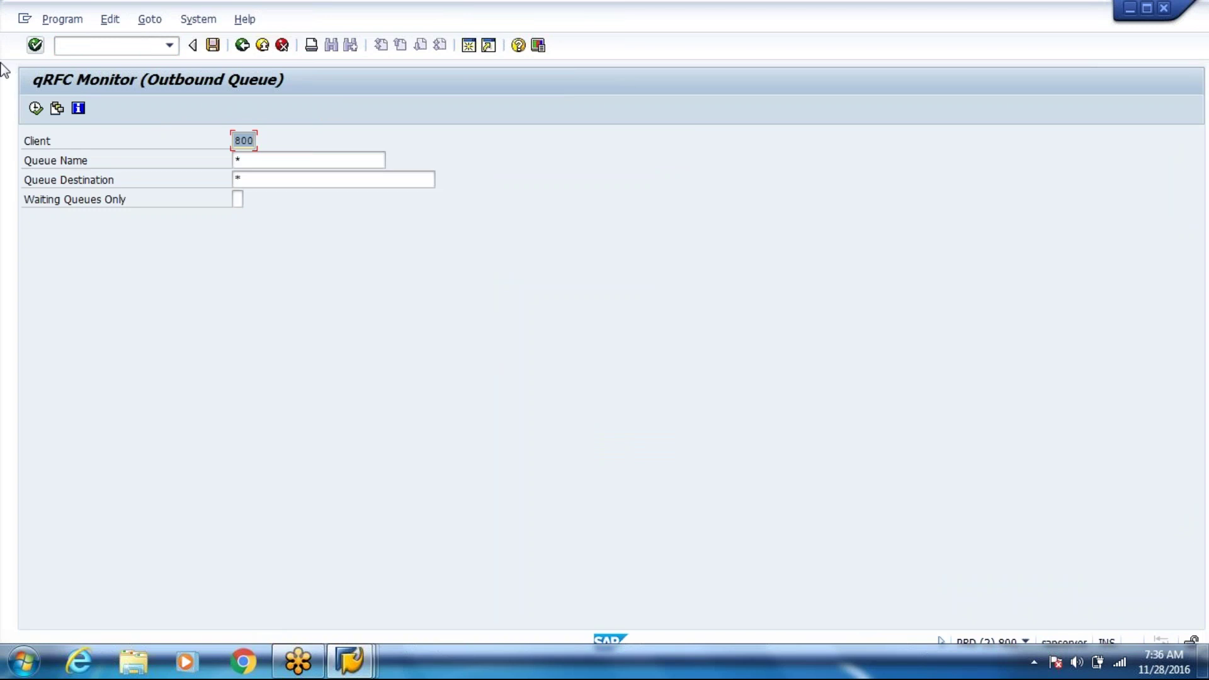
click(36, 108)
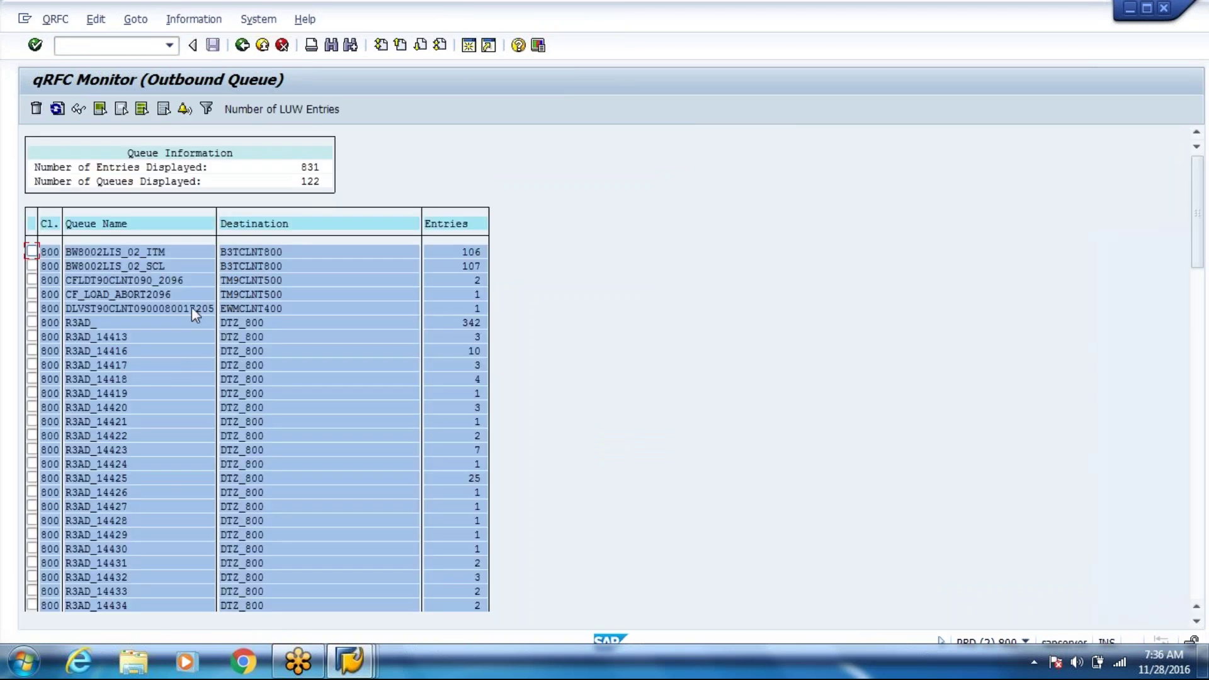
key(ctrl+f)
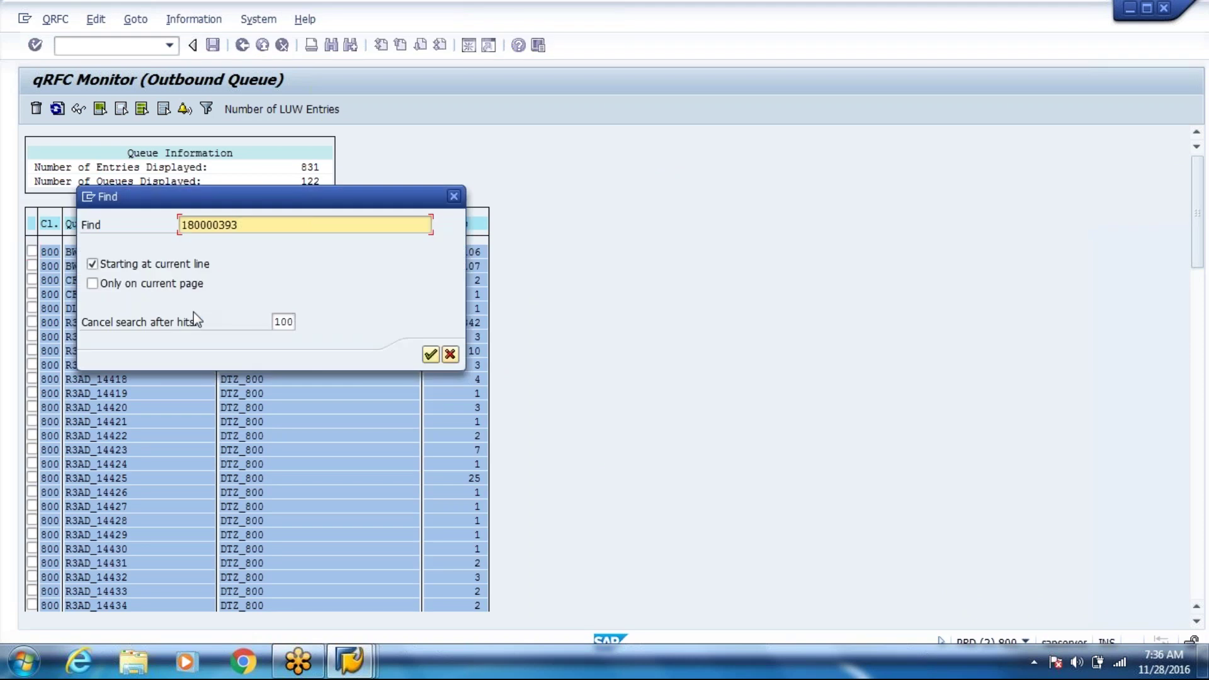
click(450, 354)
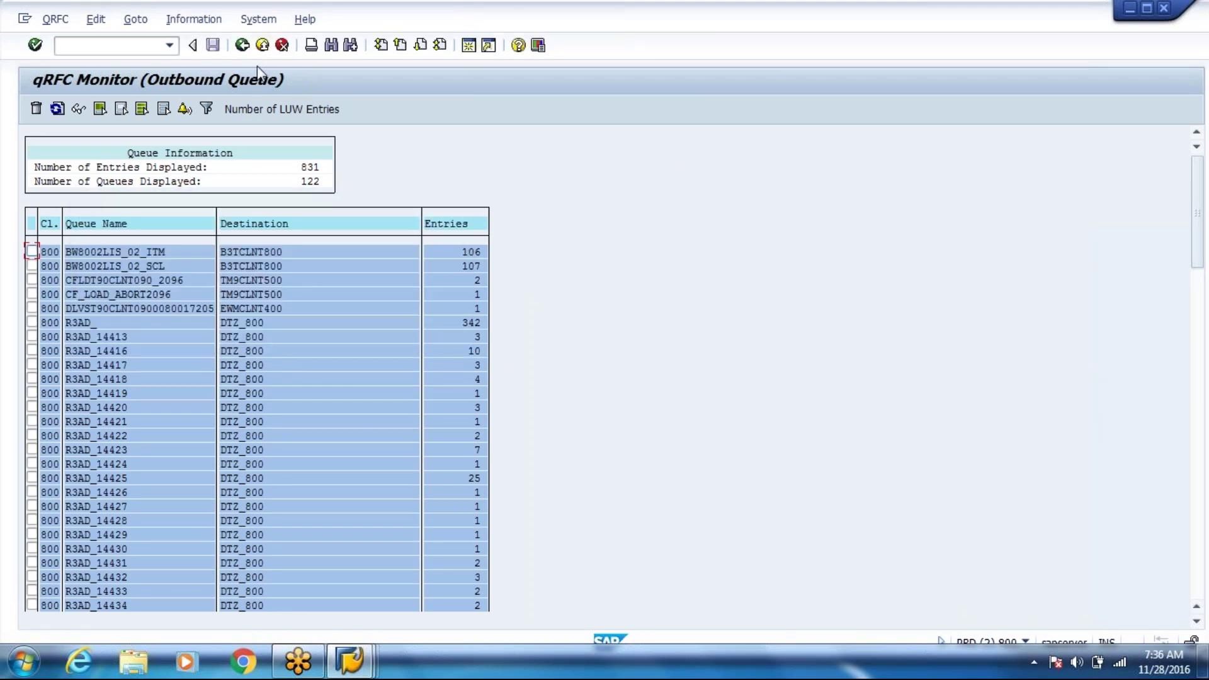
click(267, 47)
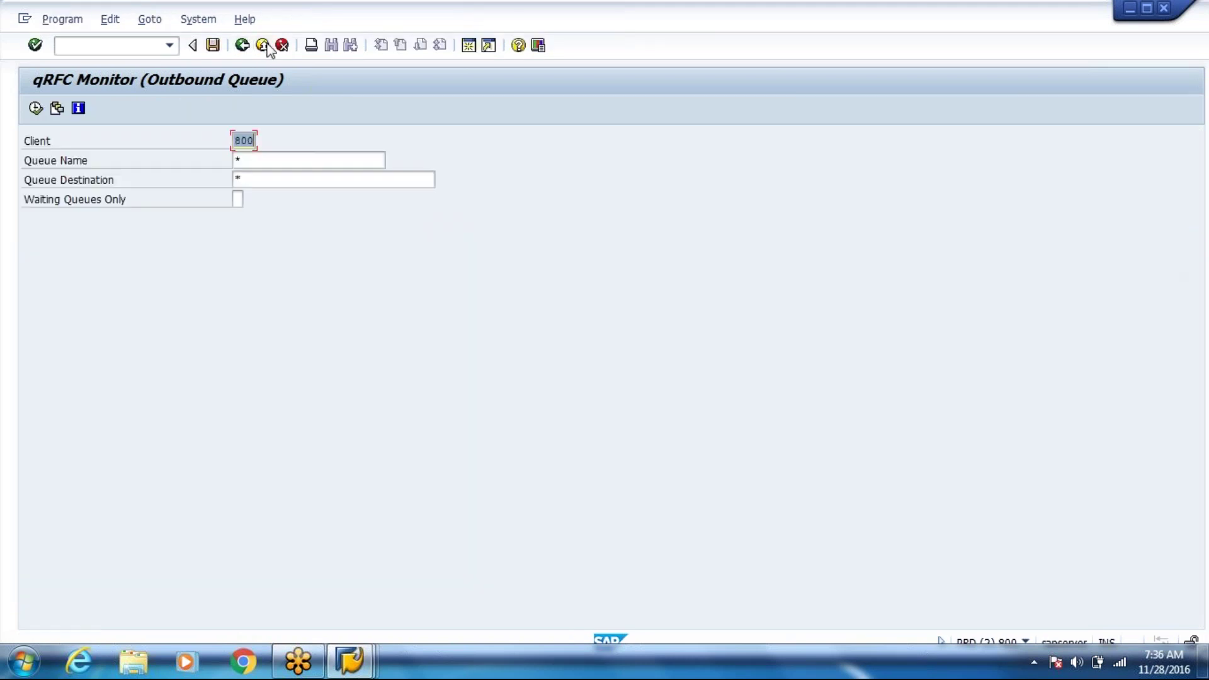
click(267, 46)
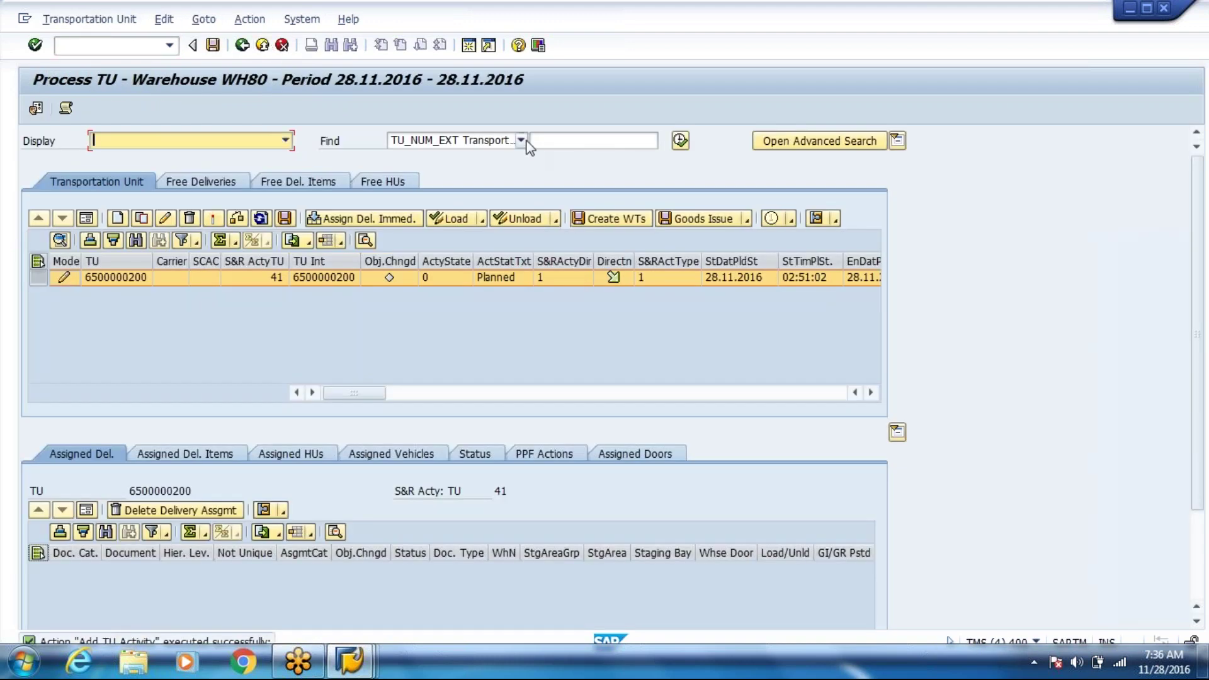
- Find the warehouse inbound delivery by ERP document 180000393 in Maintain Inbound Delivery and examine it
key(alt+Tab)
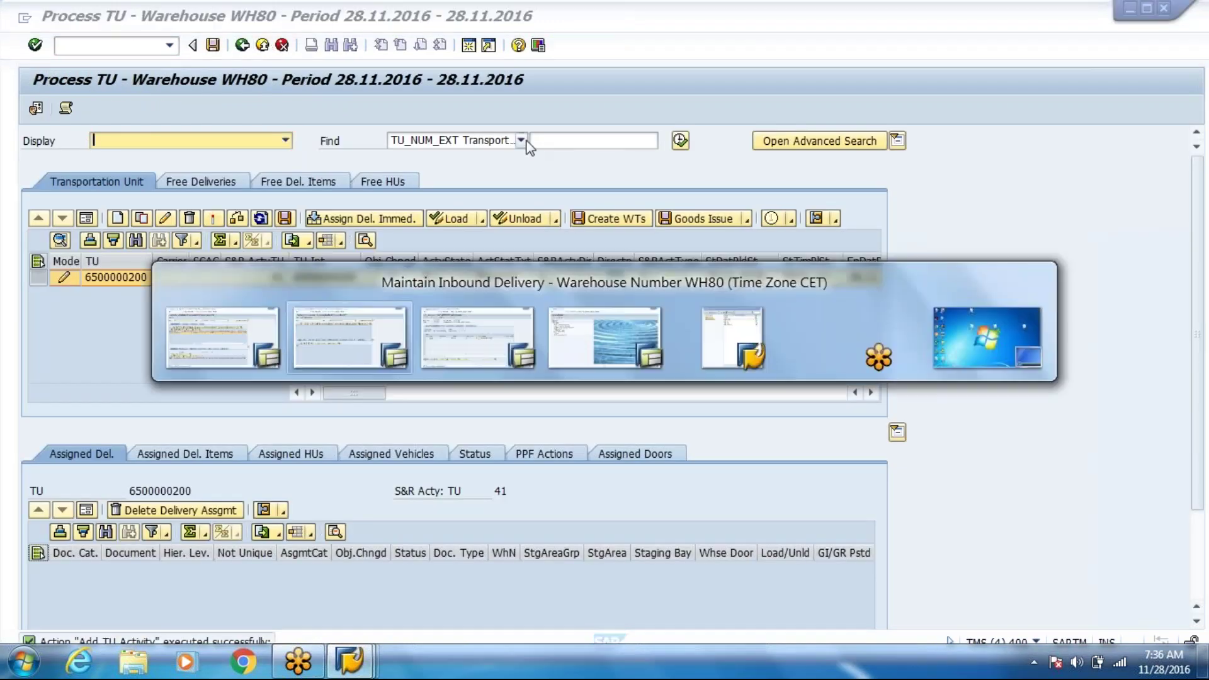
click(522, 141)
click(418, 186)
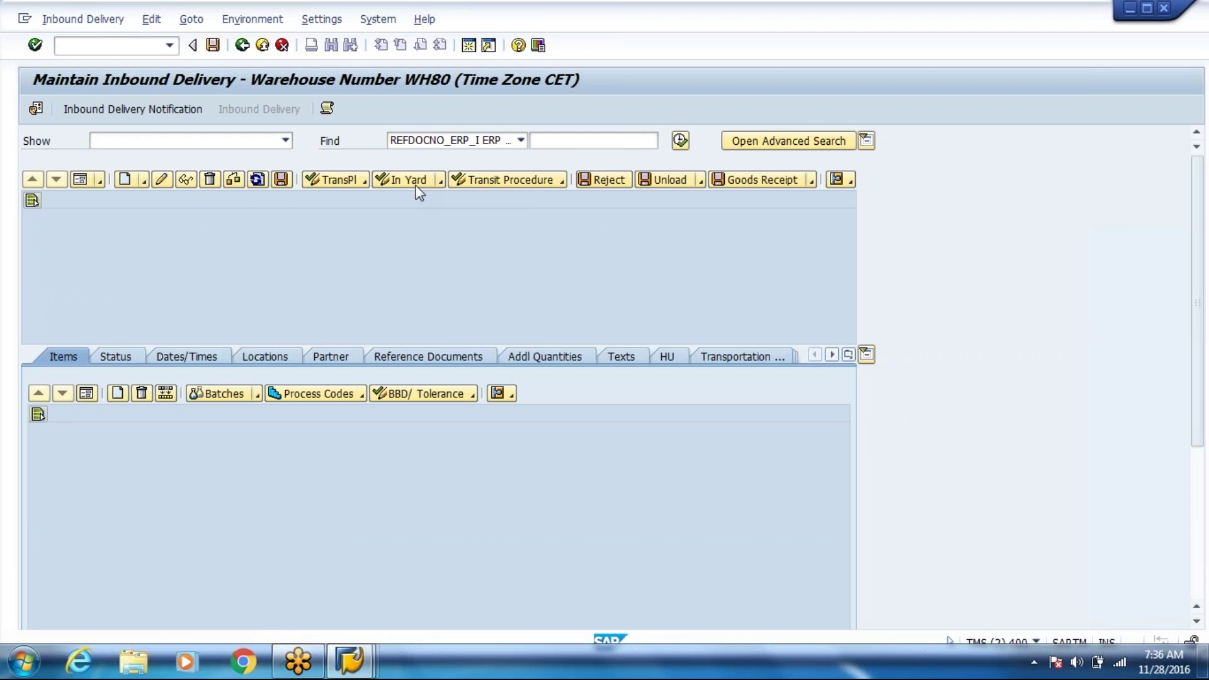
text(180000393)
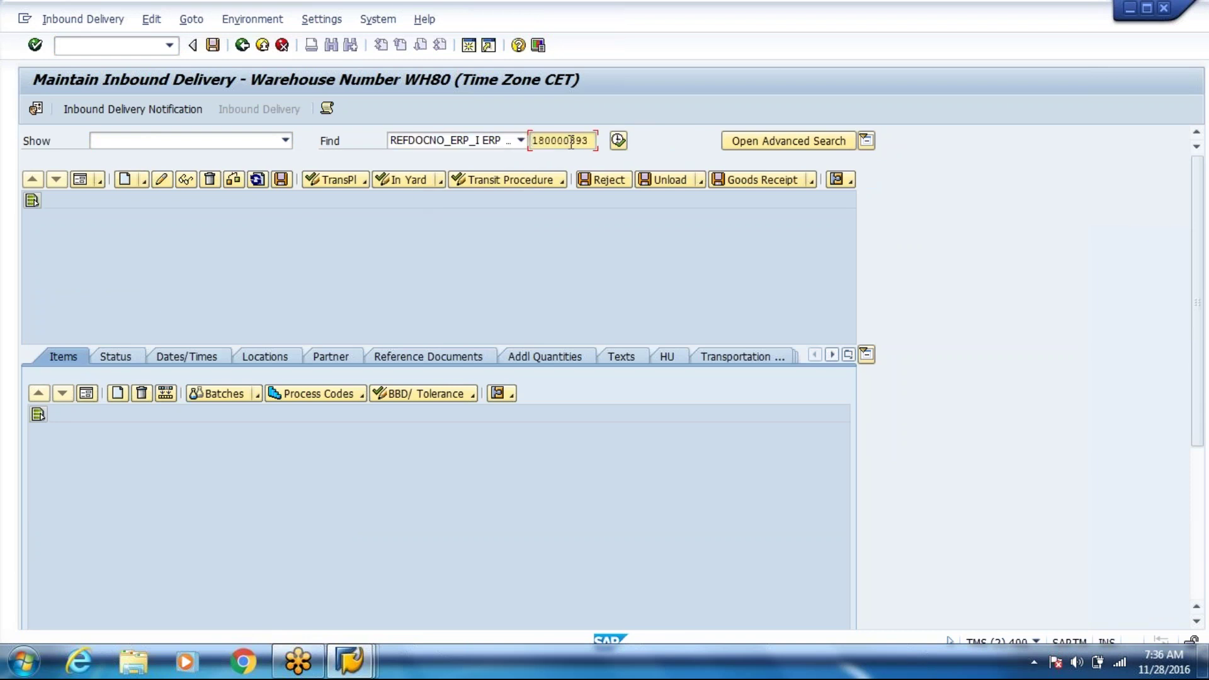
click(620, 141)
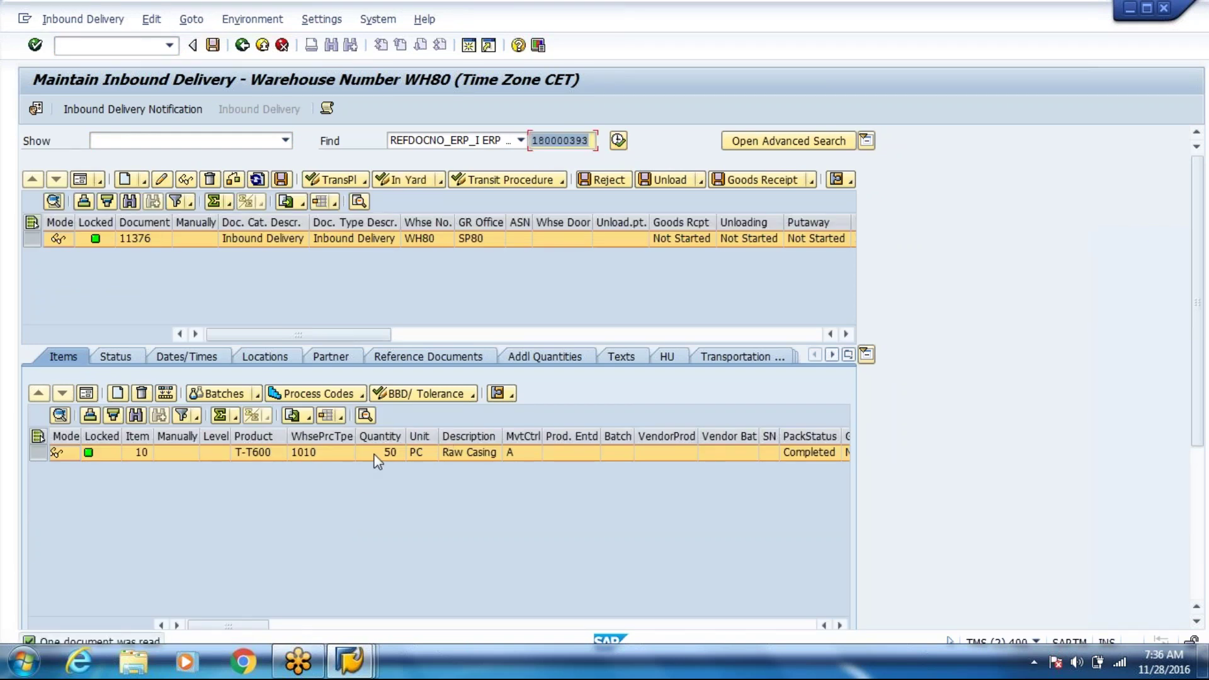
click(155, 240)
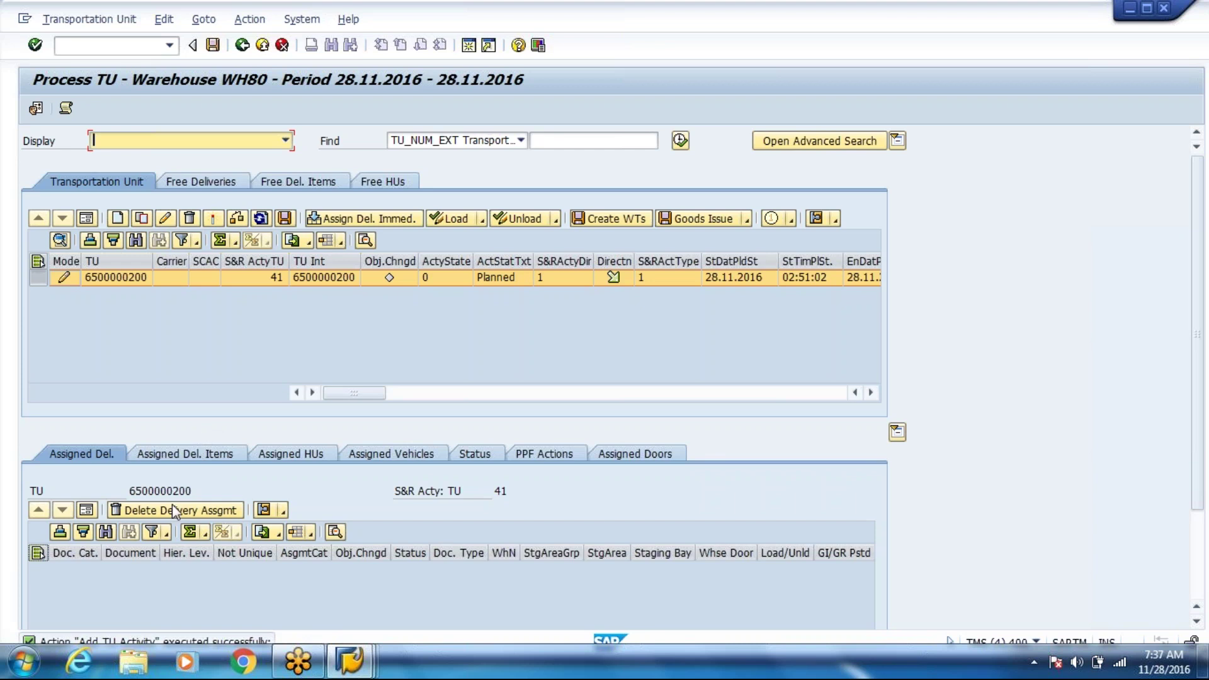
- Assign the unassigned inbound delivery with ERP document 180000393 to the transportation unit and save the assignment
click(183, 460)
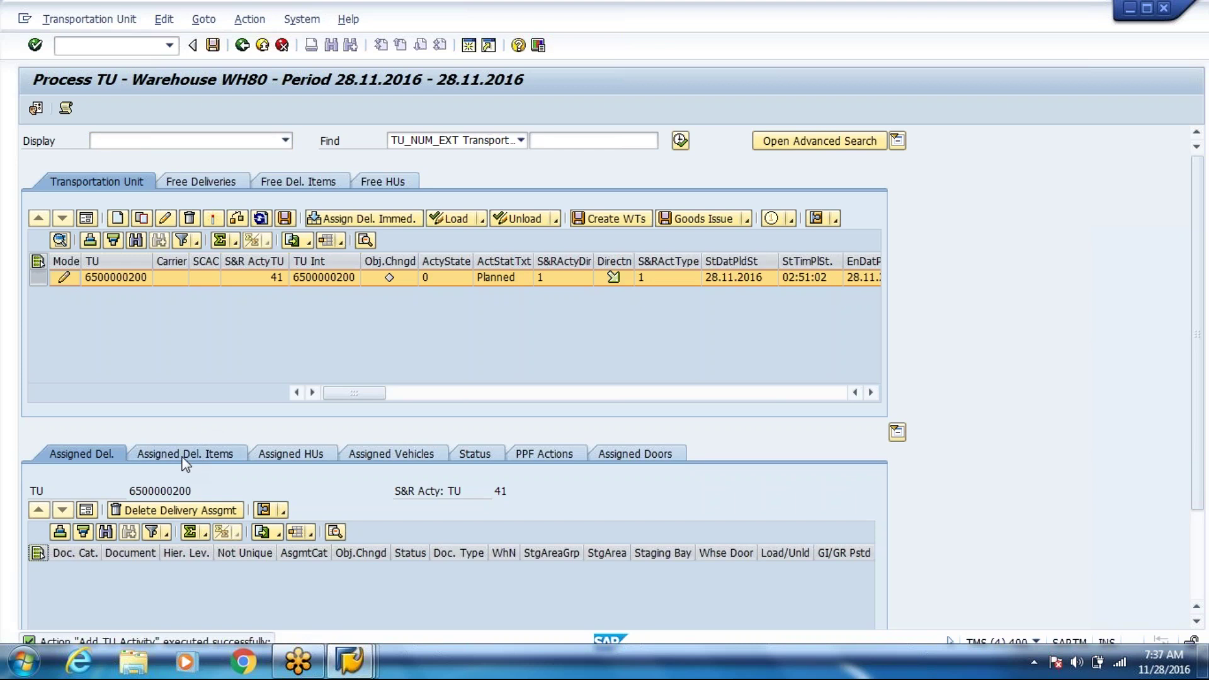
click(88, 459)
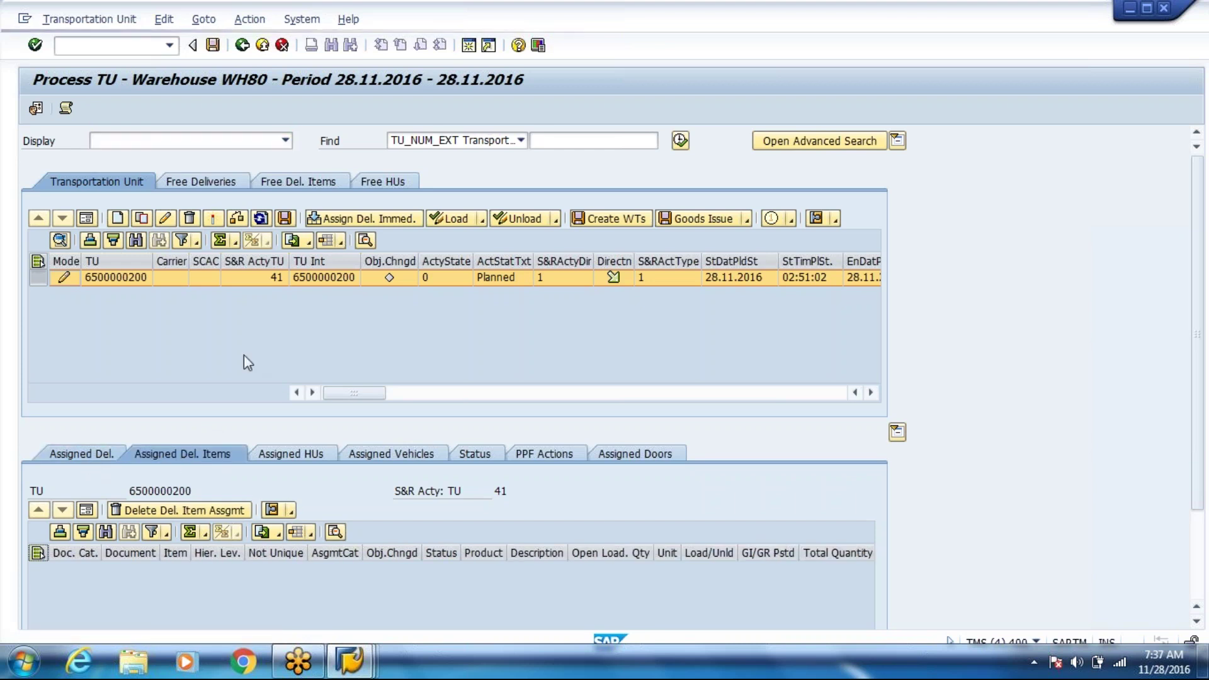
click(362, 219)
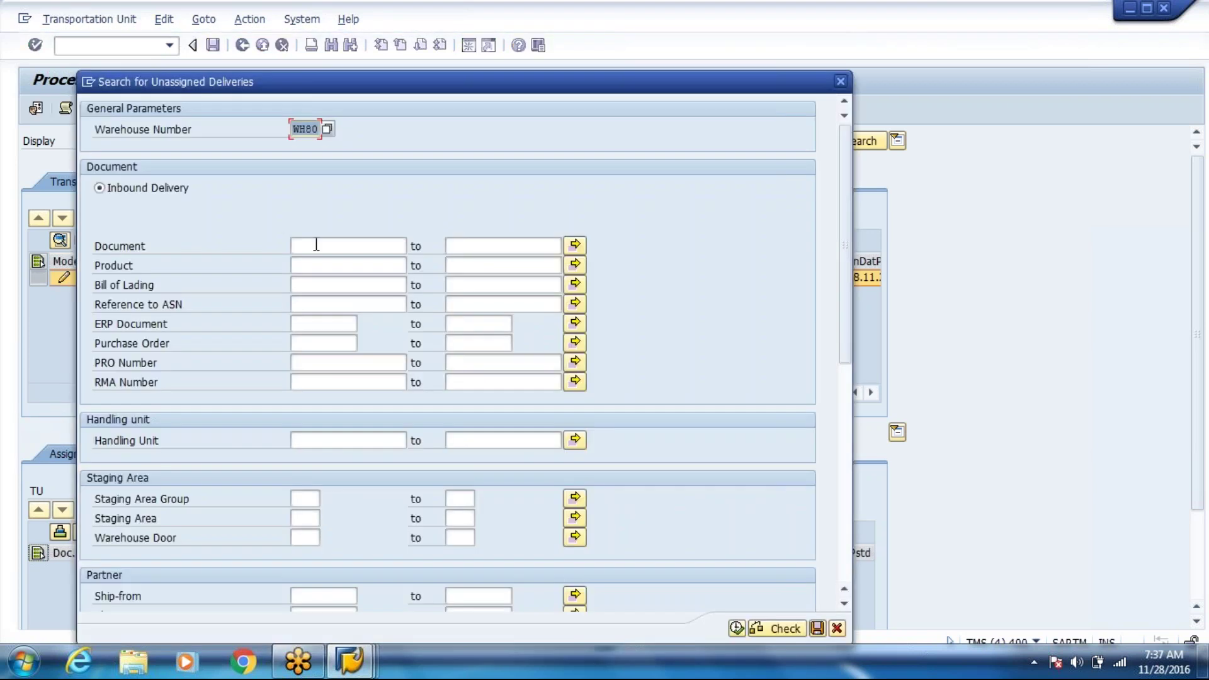
click(299, 320)
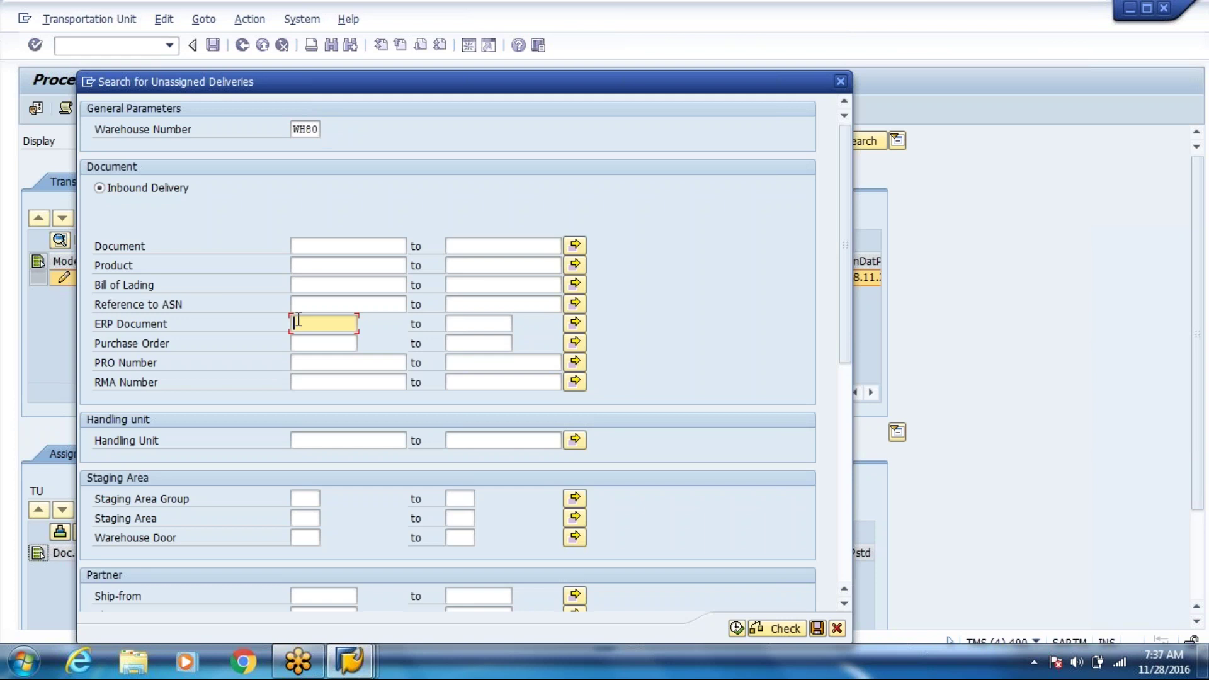
text(180000393)
click(737, 629)
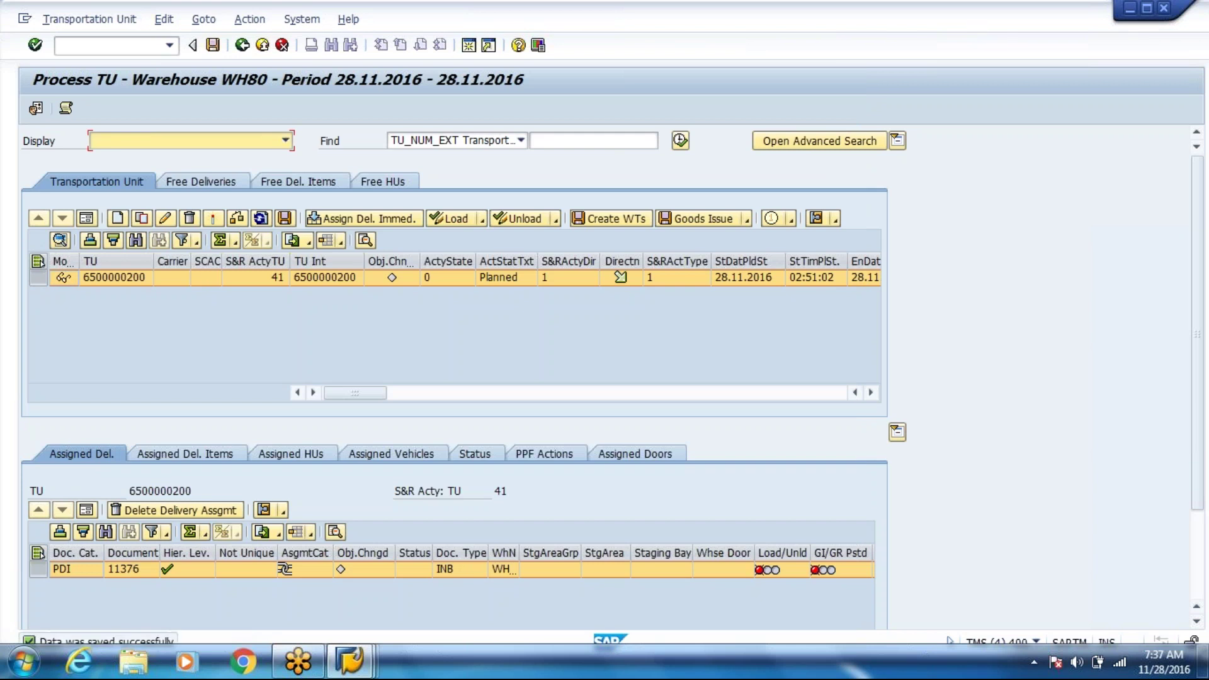
- Set the transportation unit's license plate number to 48234234 and save the transportation unit
click(160, 220)
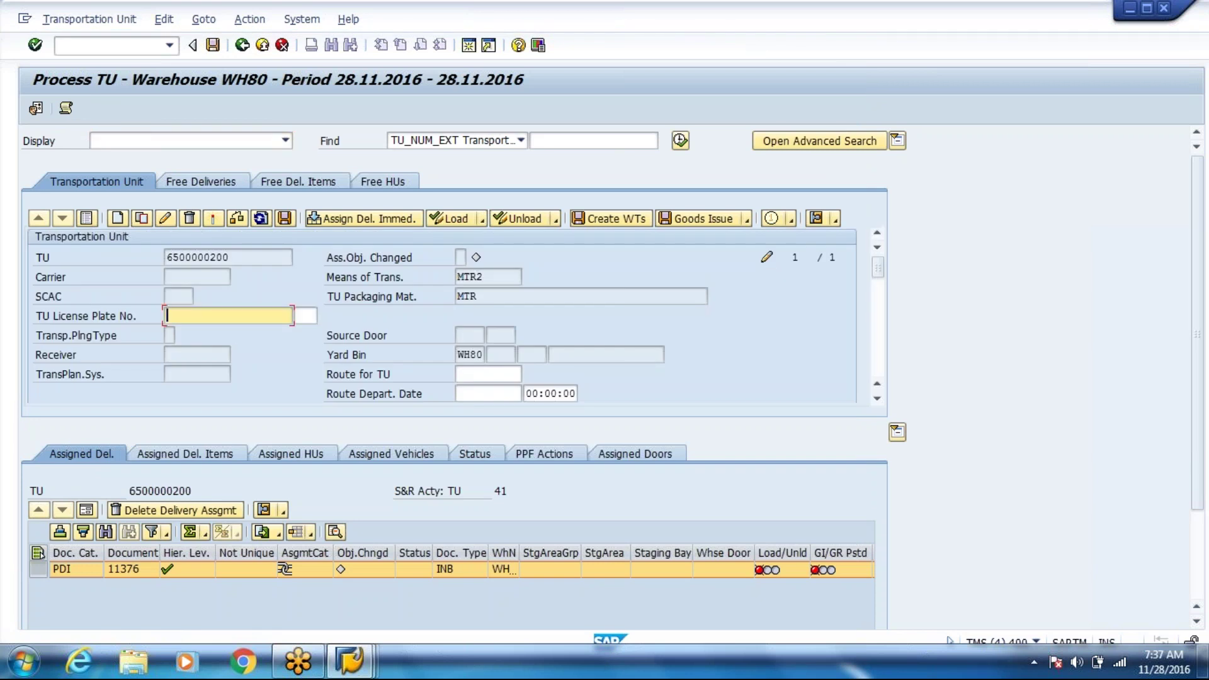
text(48234234)
key(Tab)
key(Tab)
key(Tab)
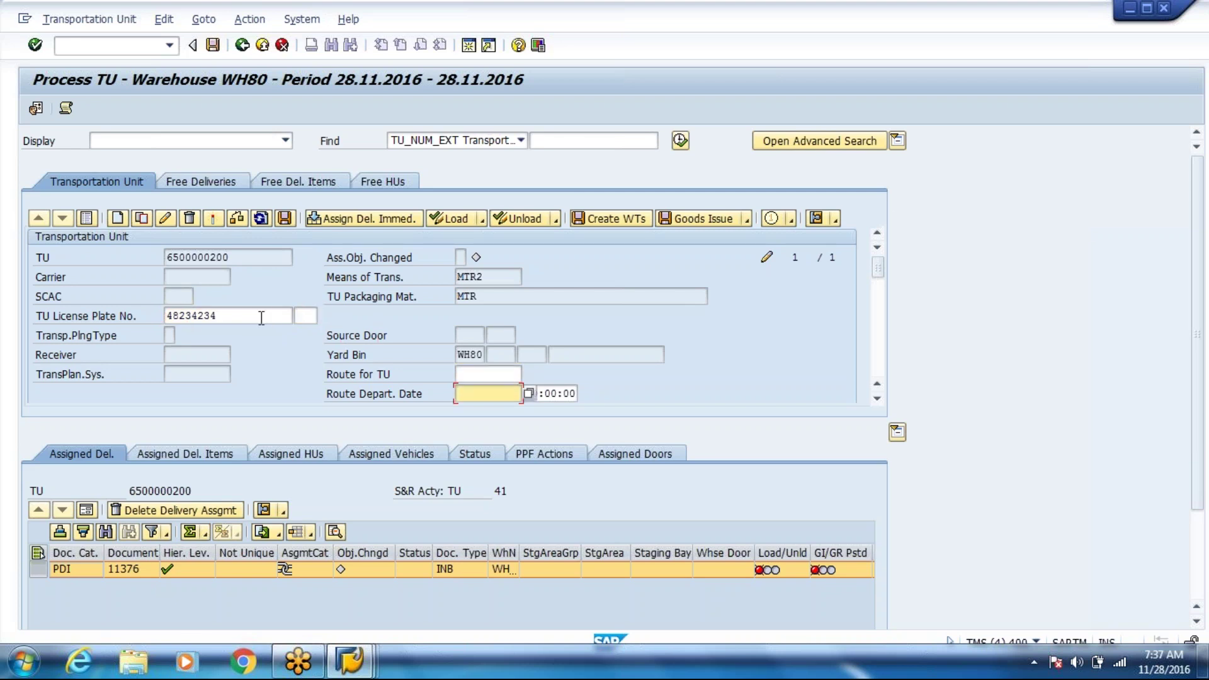
drag(883, 270, 880, 424)
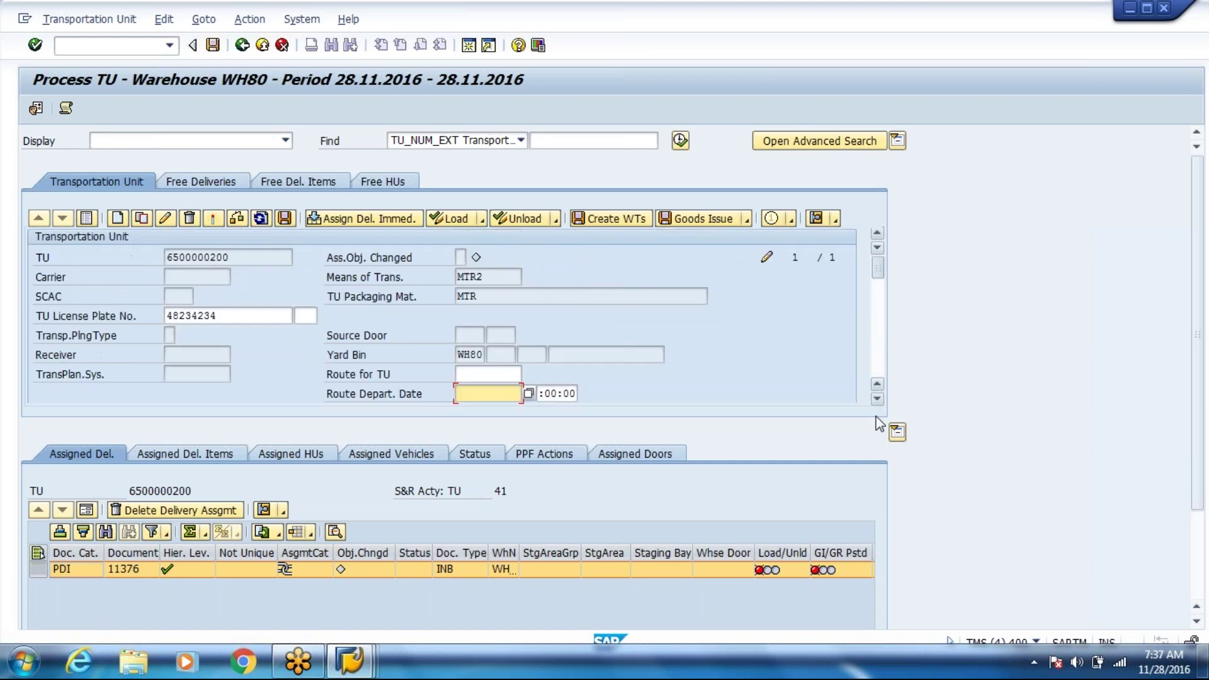
key(Tab)
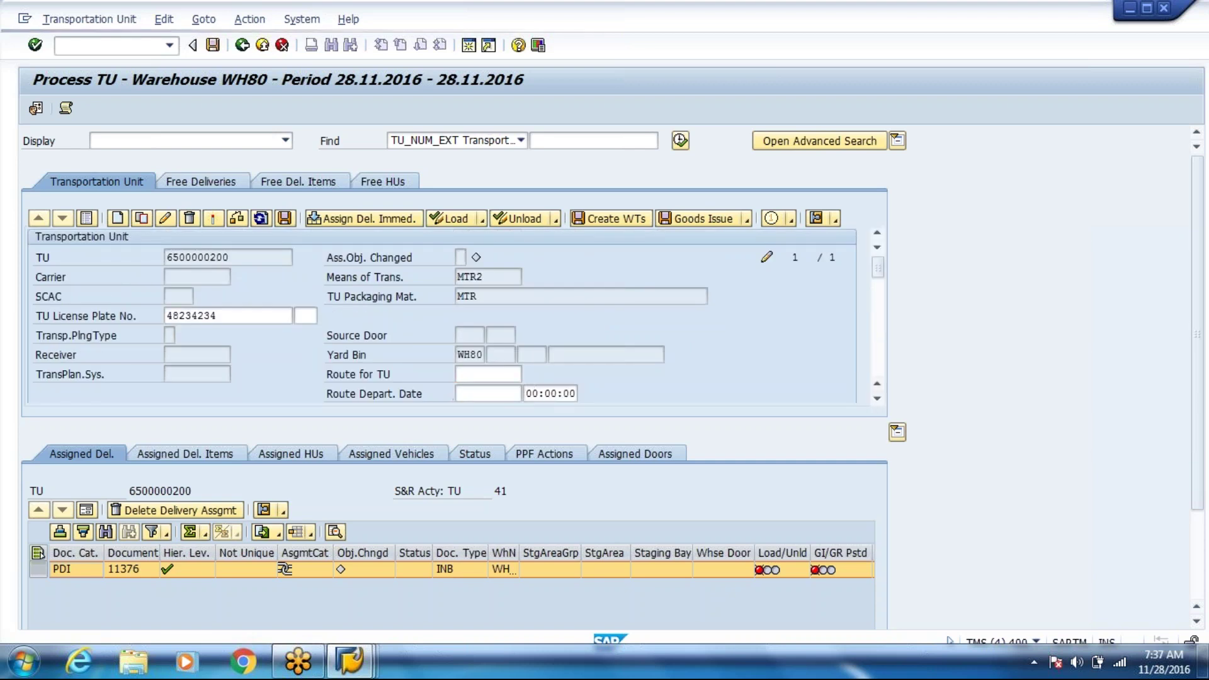
key(ctrl+s)
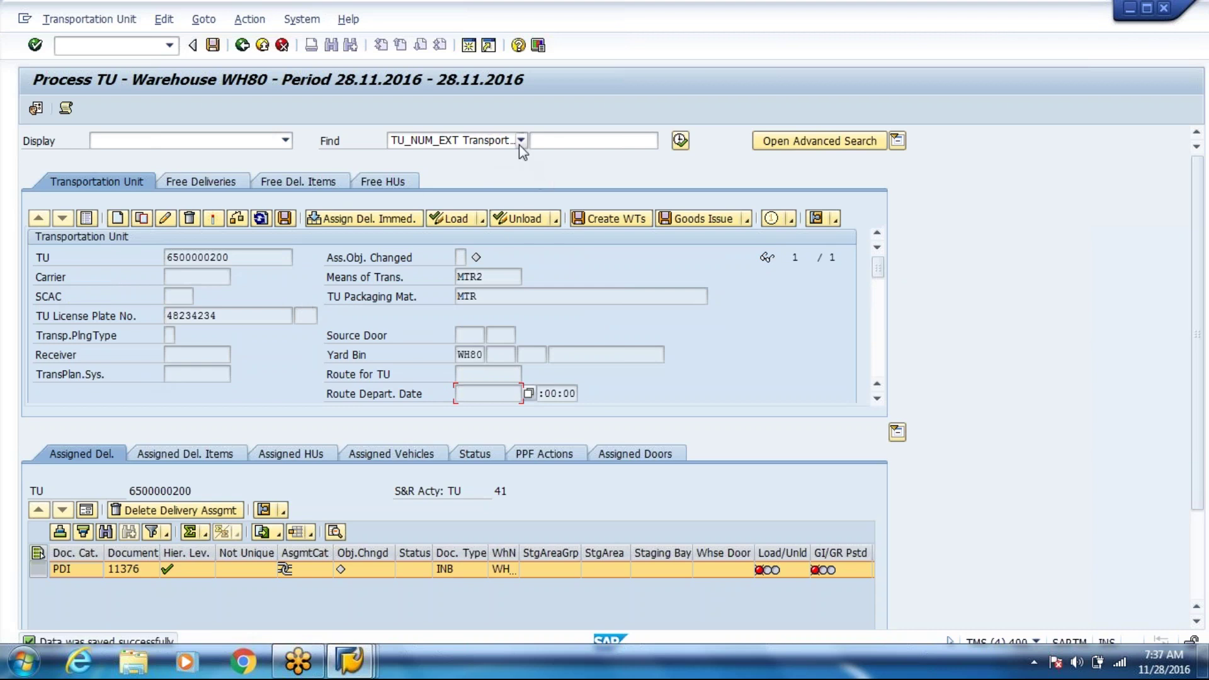
- Find the transportation unit by its license plate number 48234234
click(476, 146)
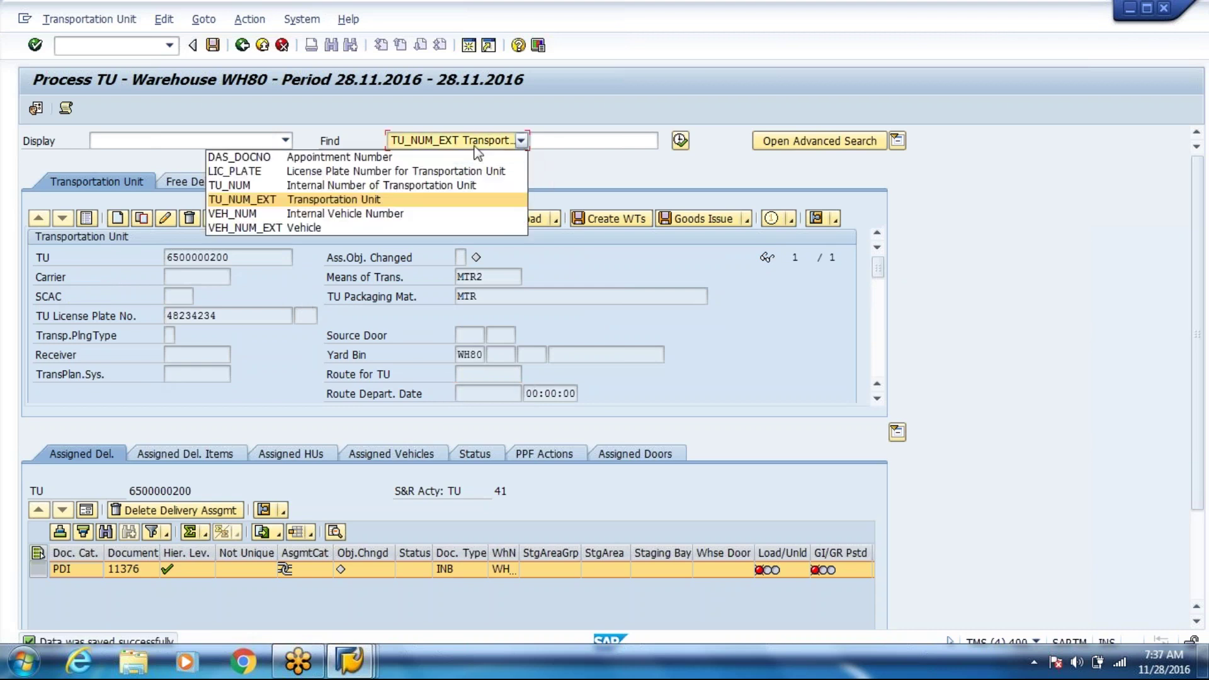
click(404, 171)
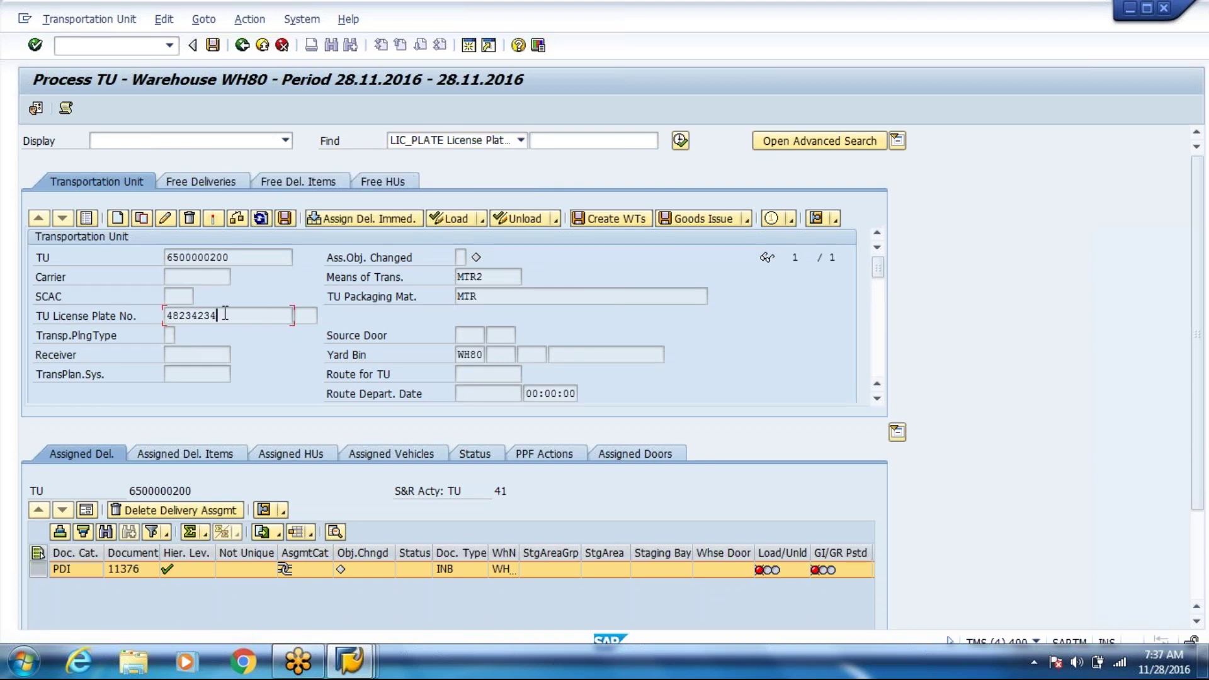
drag(224, 315, 166, 315)
click(546, 141)
text(48234234)
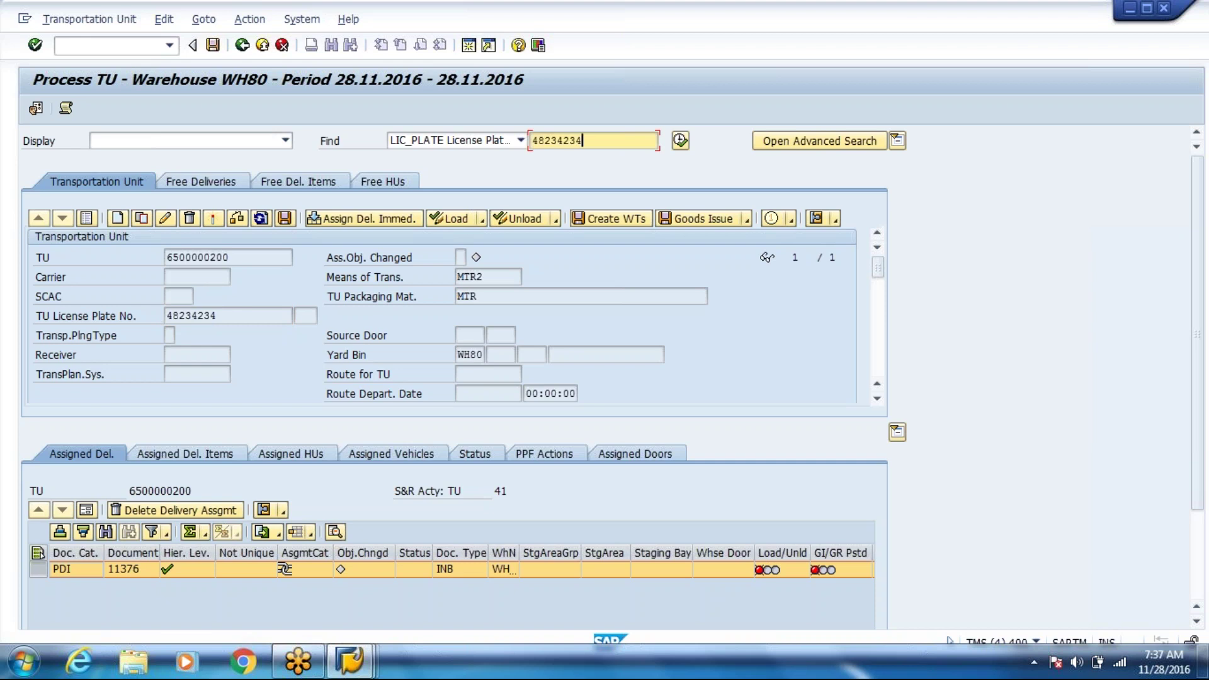
click(680, 141)
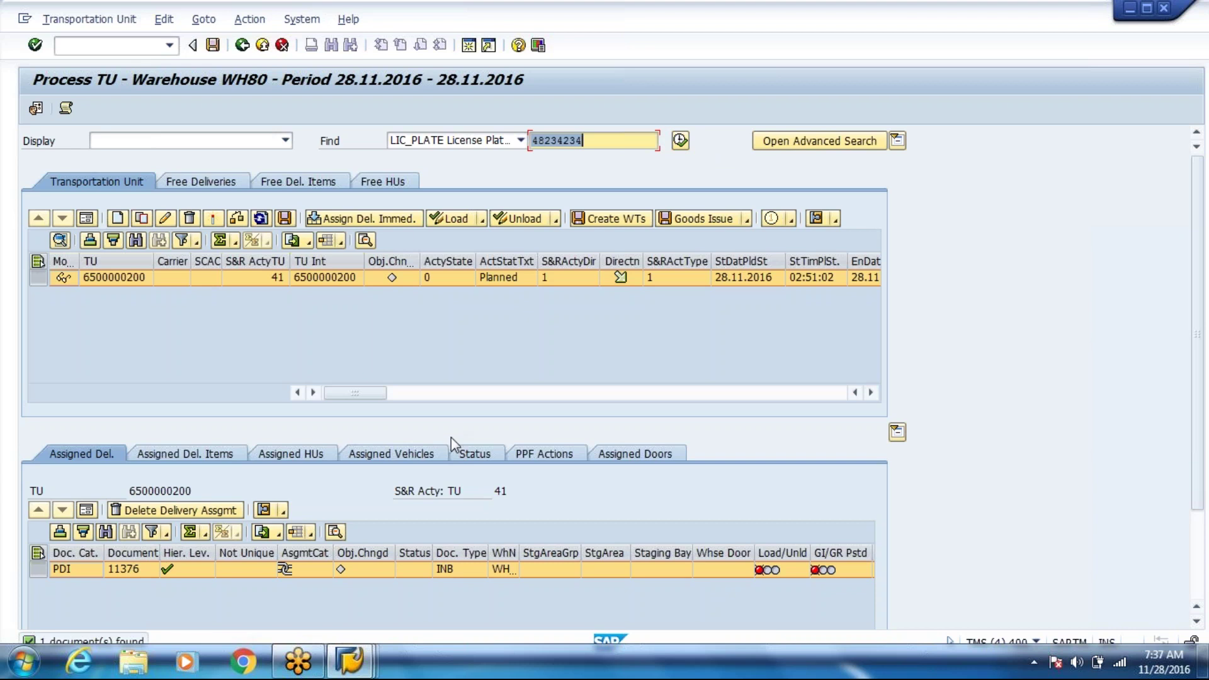
- Switch to the ERP session and start creating another inbound delivery for the preset purchase order
click(364, 670)
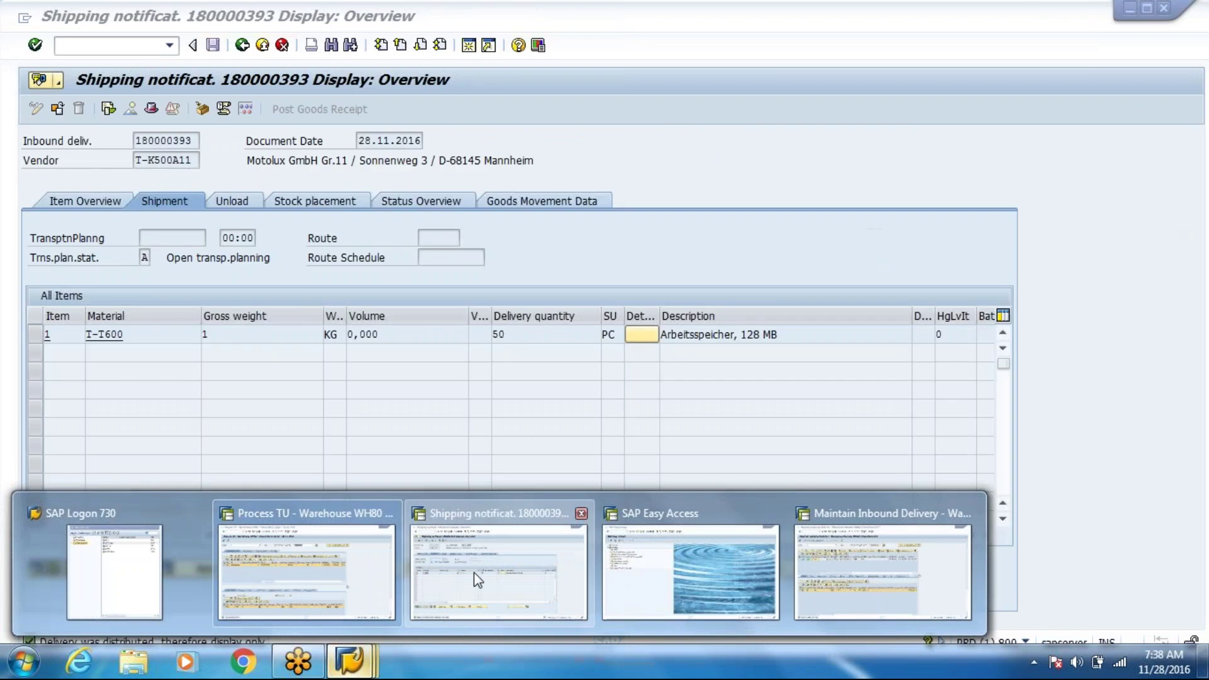
click(479, 579)
text(/nvl)
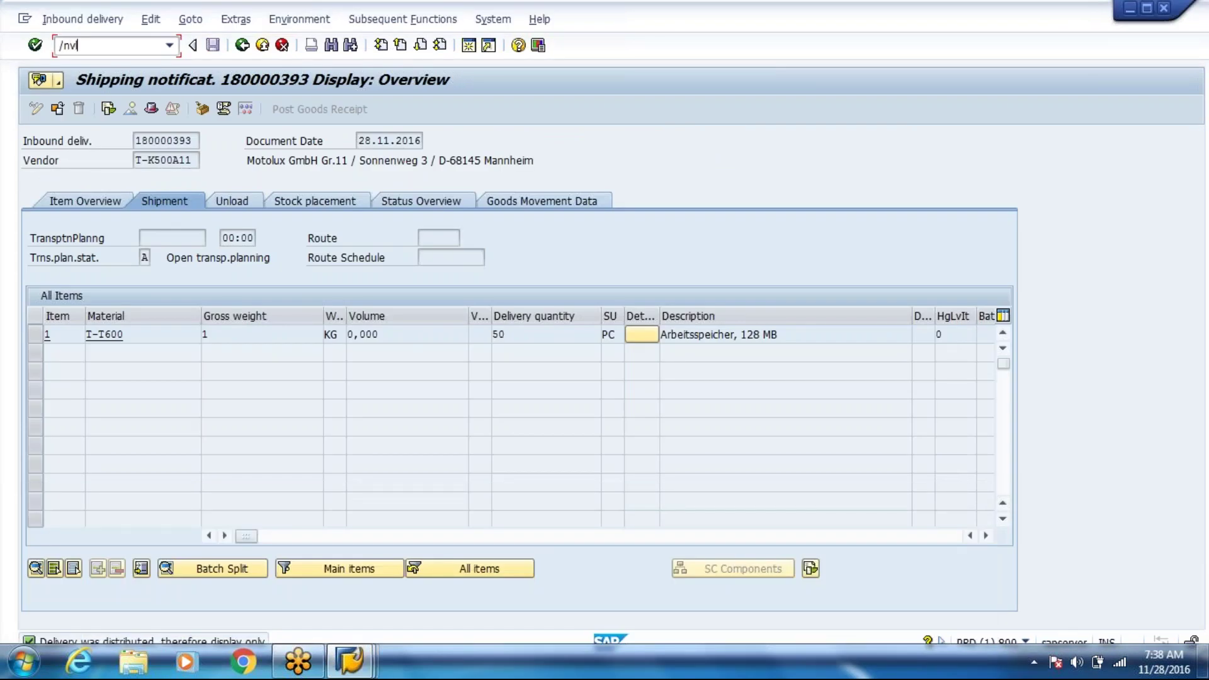
text(32n)
key(Return)
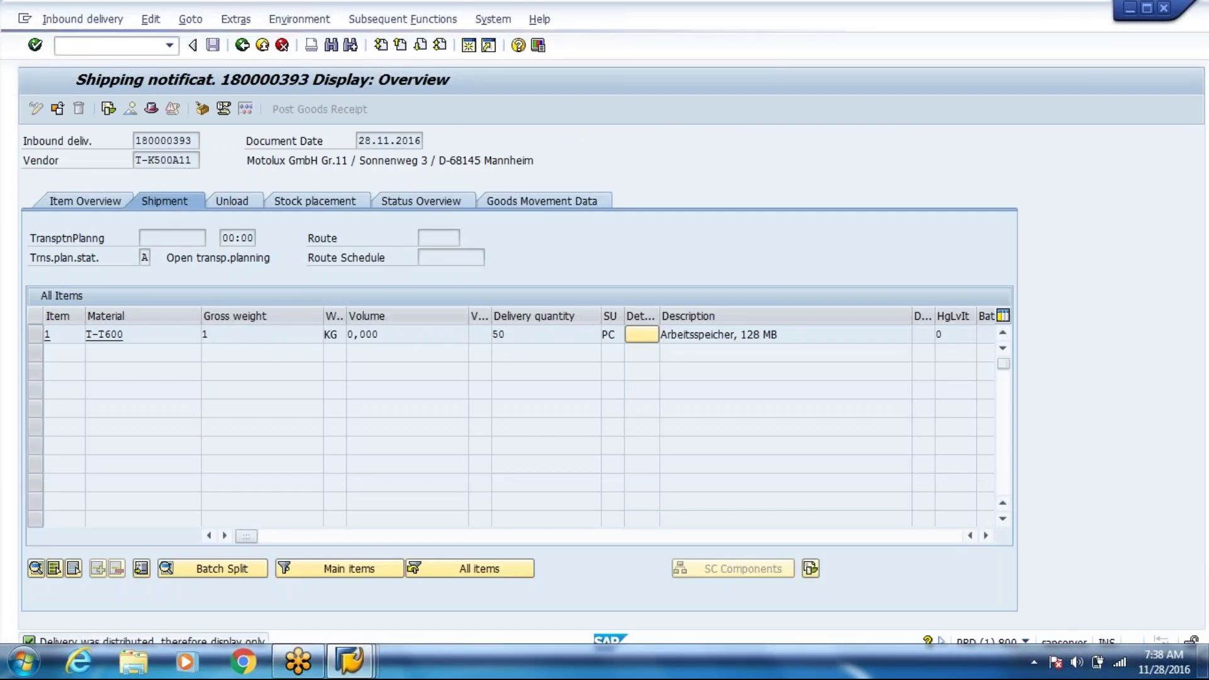
key(Return)
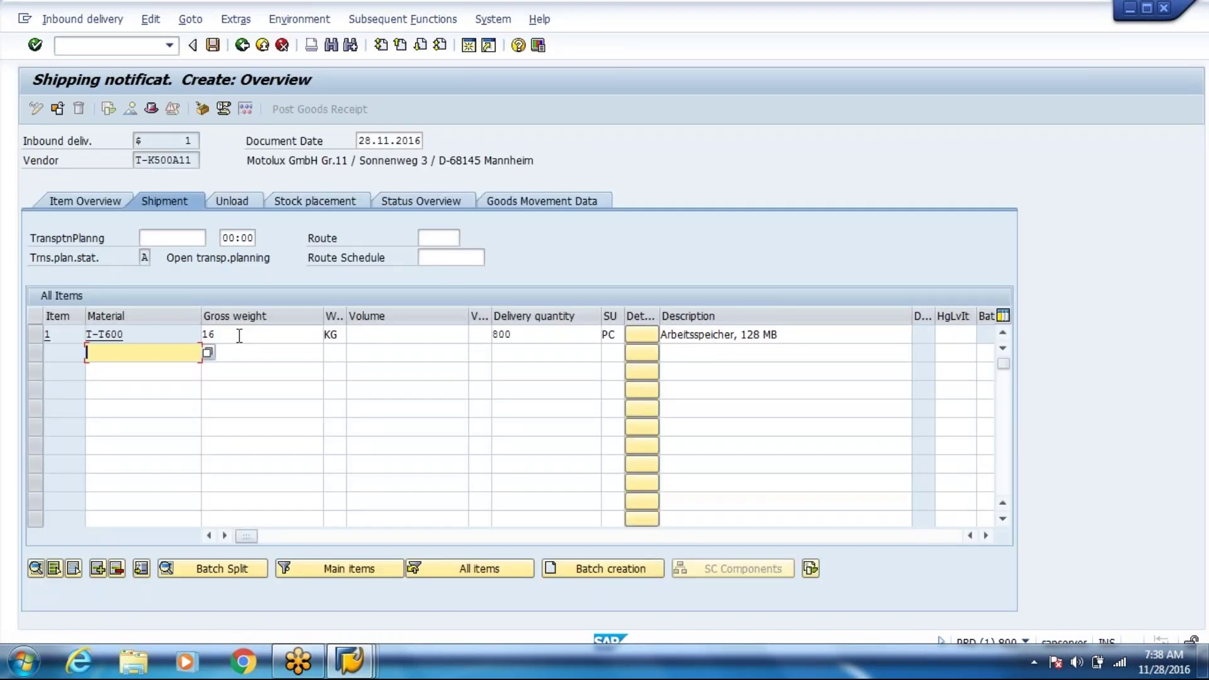
- Set the T-T600 item's gross weight to 50 KG and its storage location to 1080, and save the inbound delivery
click(240, 336)
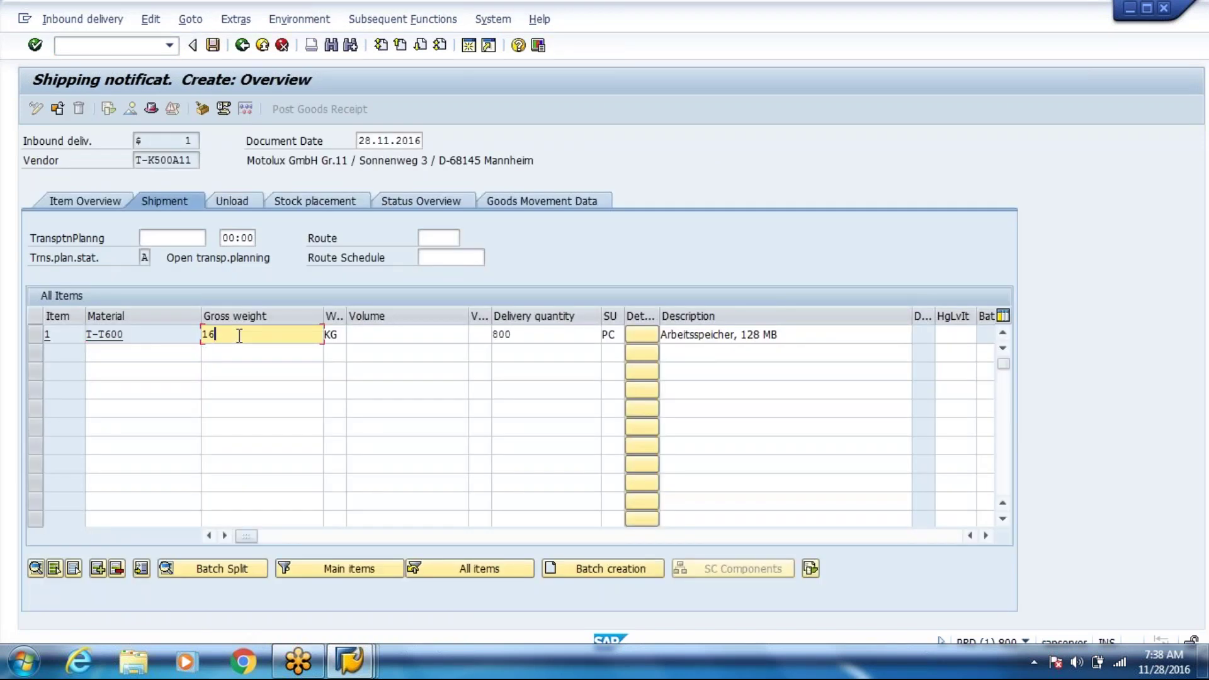
key(BackSpace)
key(BackSpace)
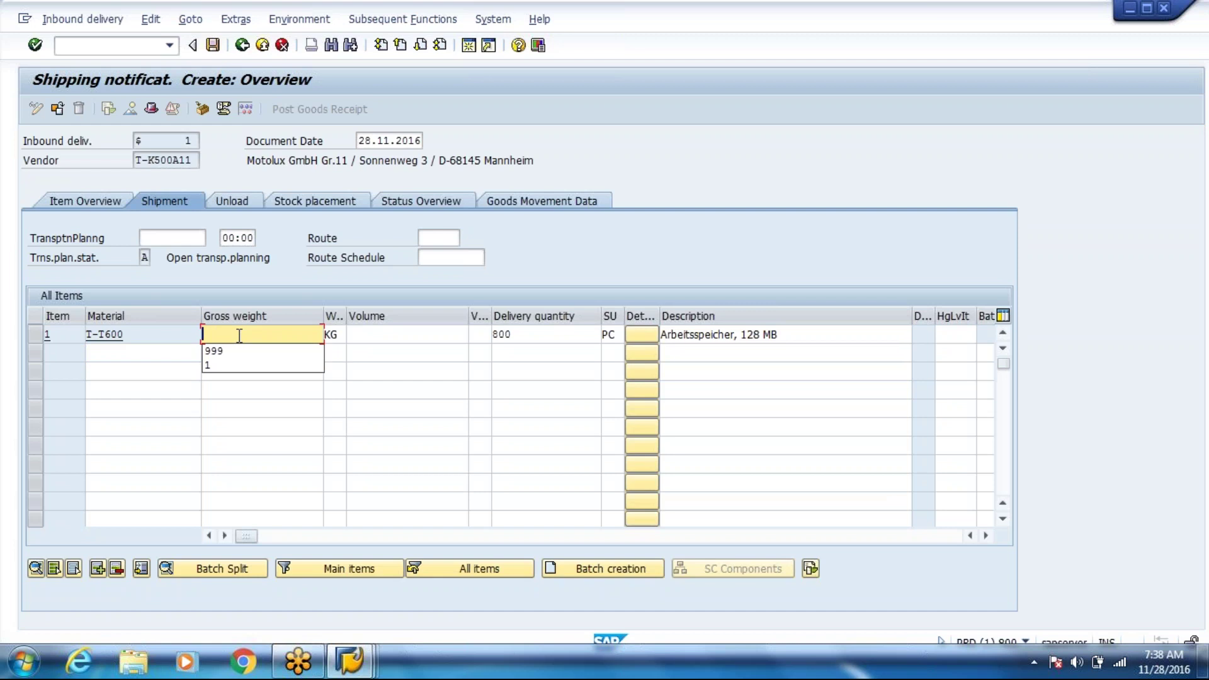
text(50)
key(Return)
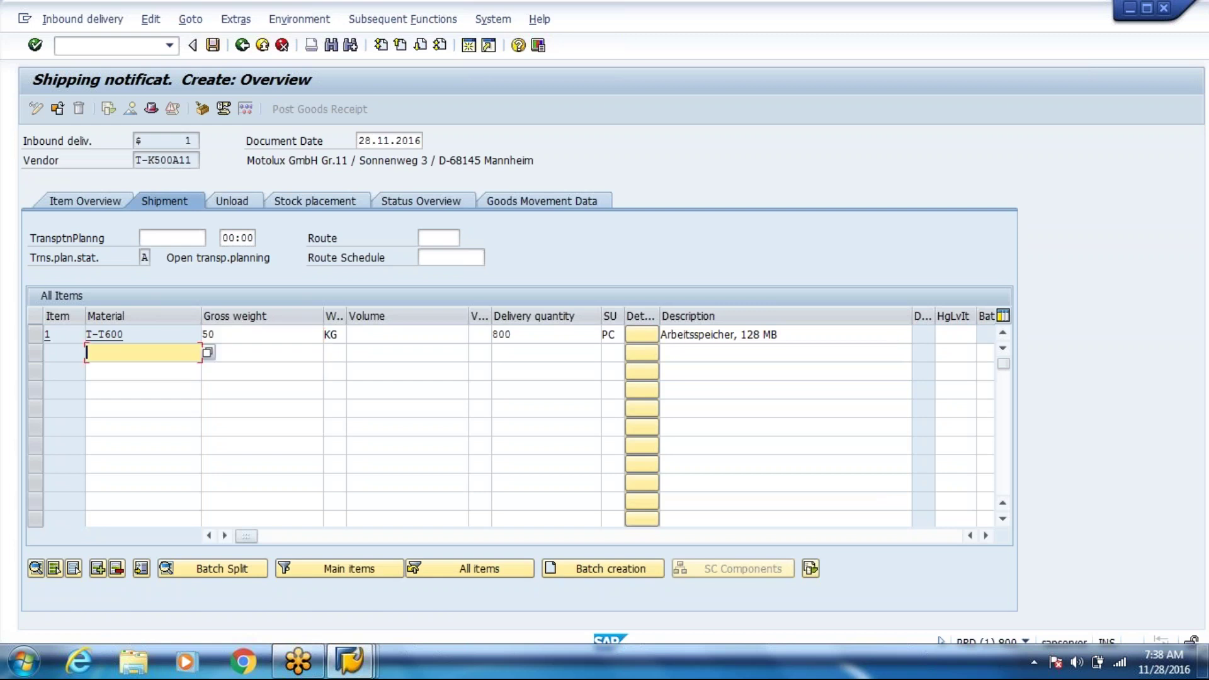
click(298, 205)
click(246, 336)
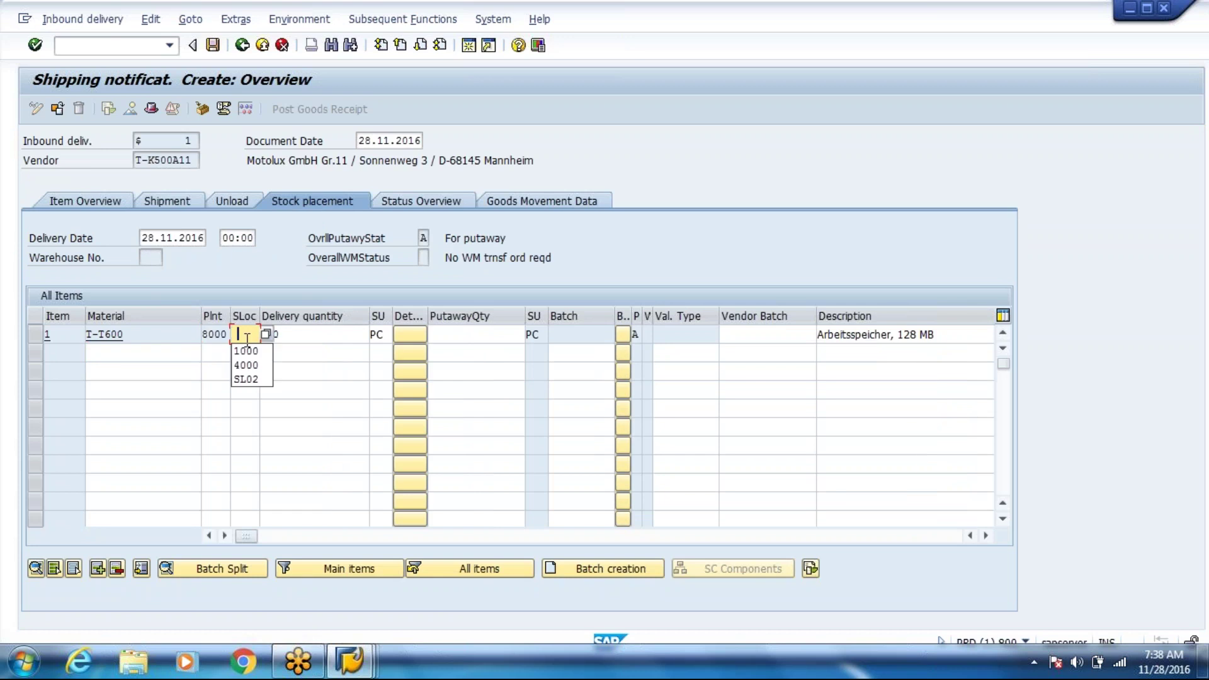
text(1080)
key(Return)
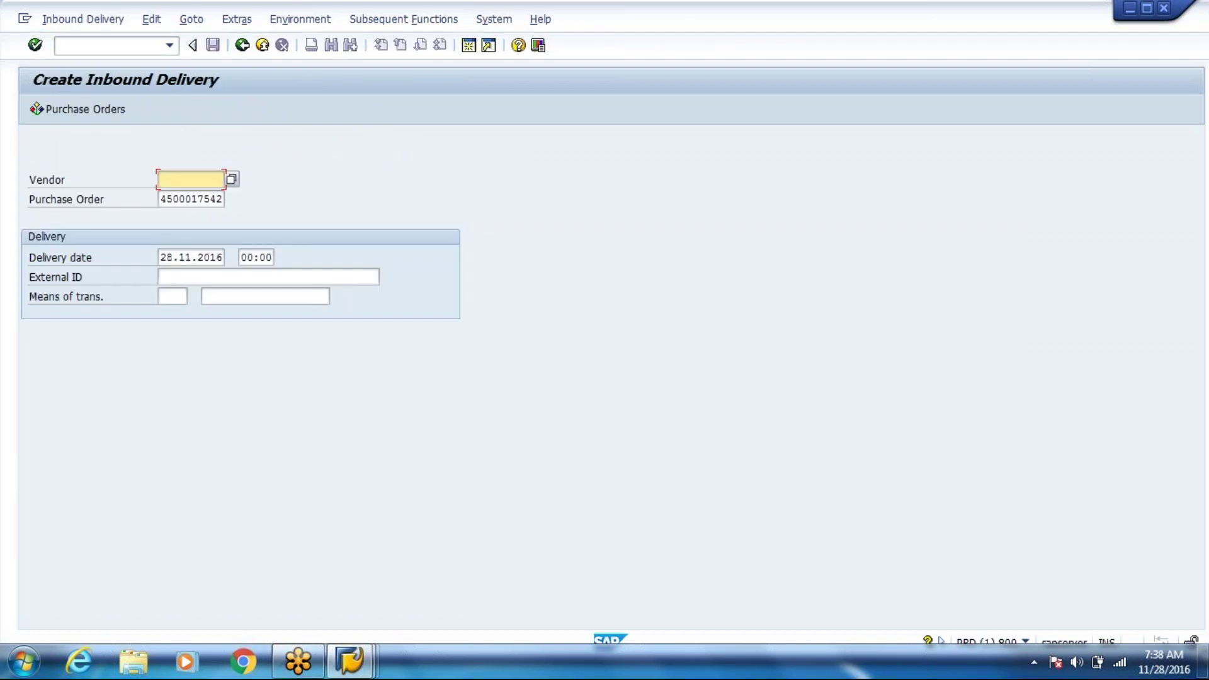
- Open the display of the newly created inbound delivery to get its document number
click(50, 20)
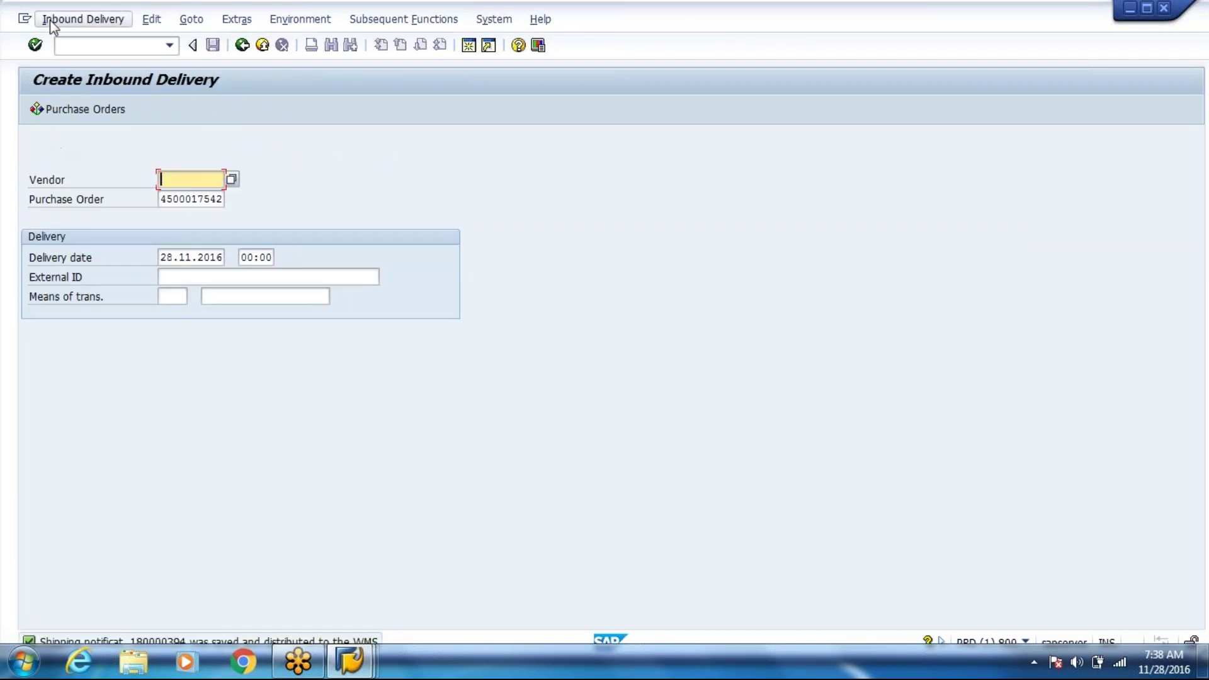
click(80, 101)
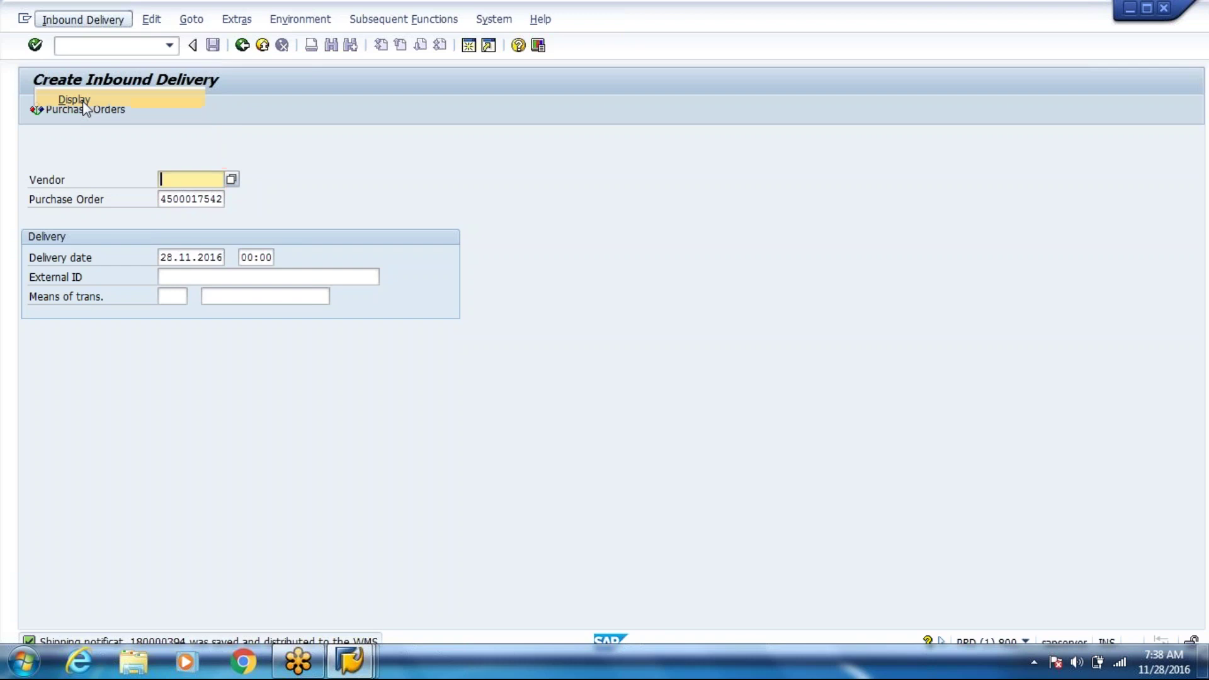
key(End)
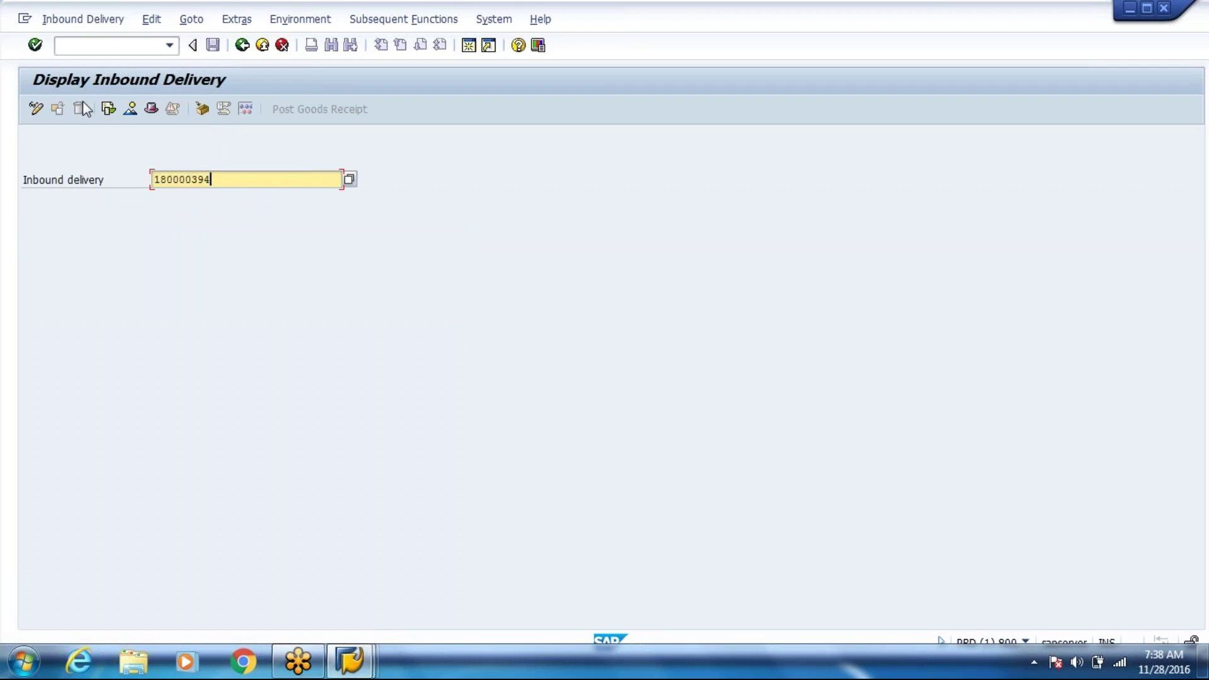
- Switch back to the transportation unit, assign the unassigned inbound delivery with ERP document 180000394, and save the assignment
key(alt+Tab)
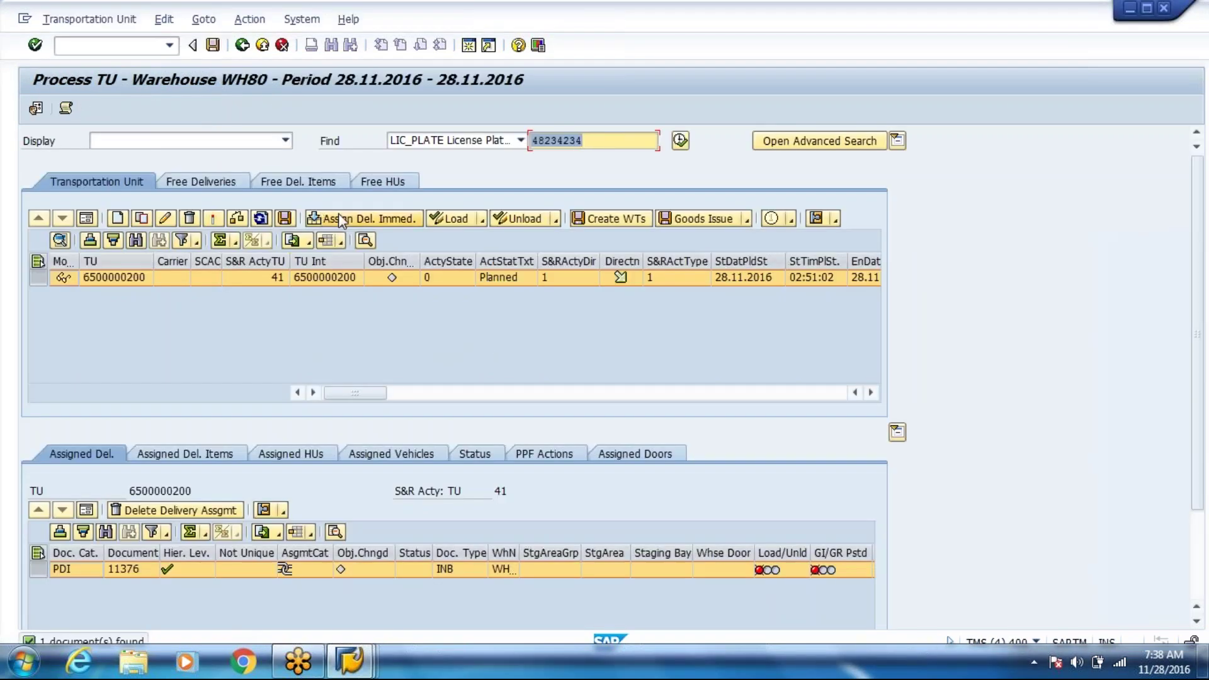
click(340, 219)
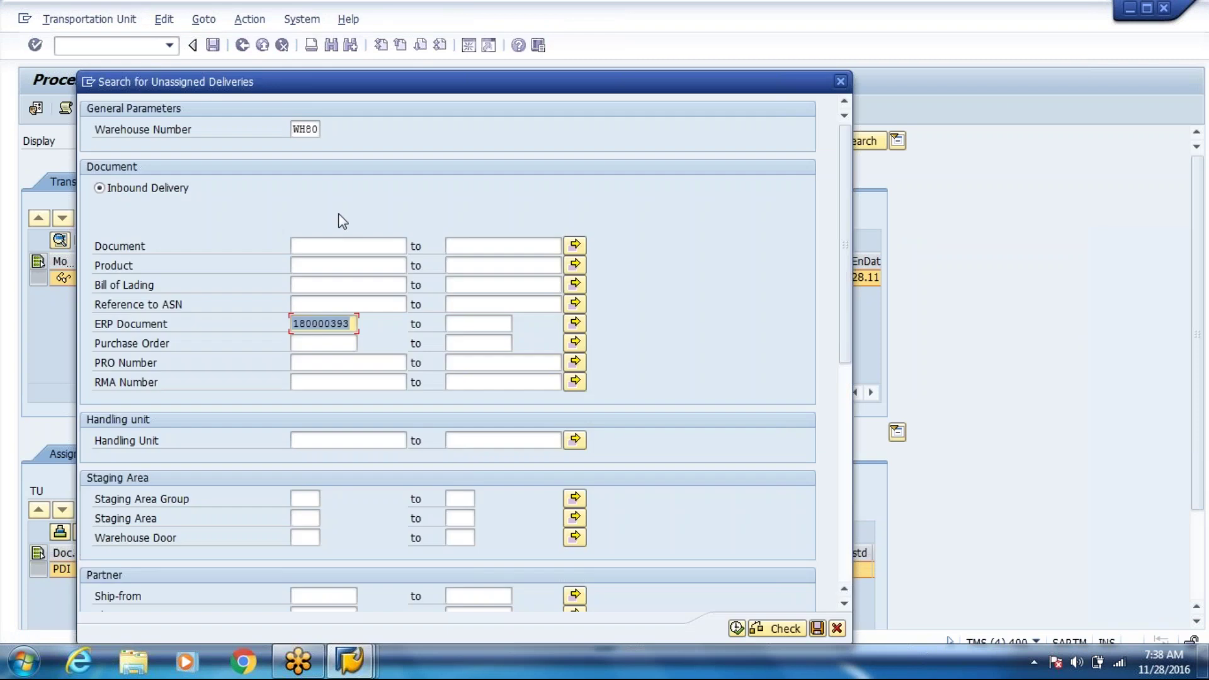
text(180000394)
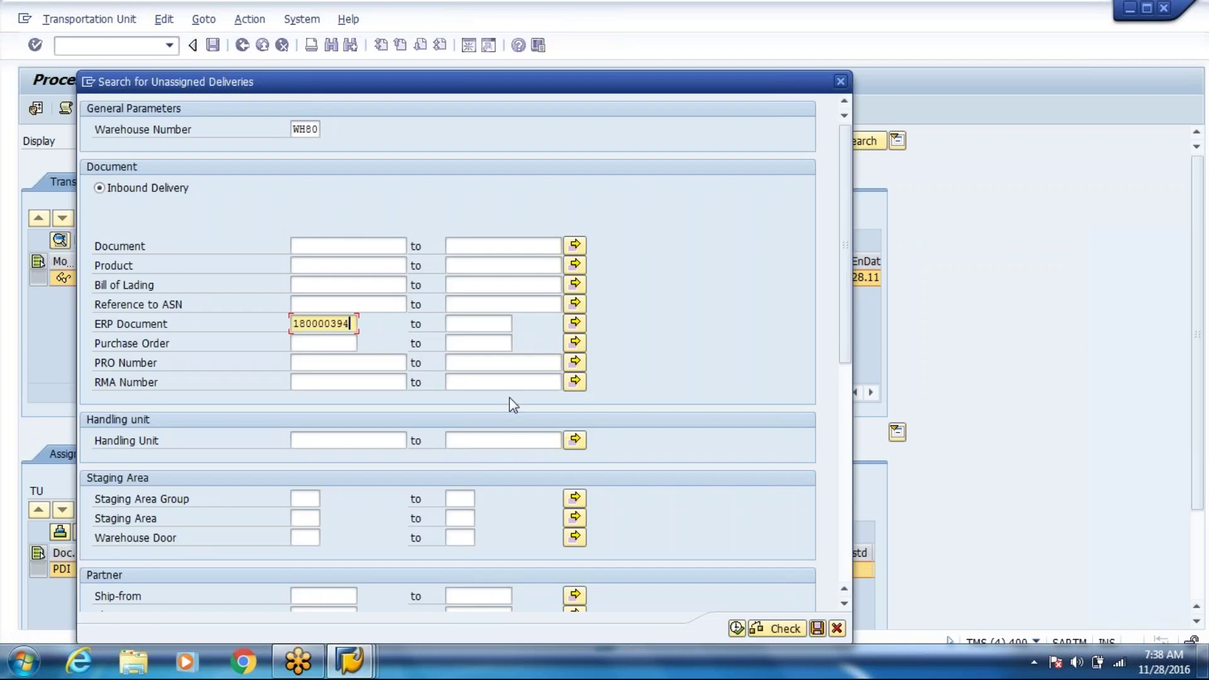
click(737, 628)
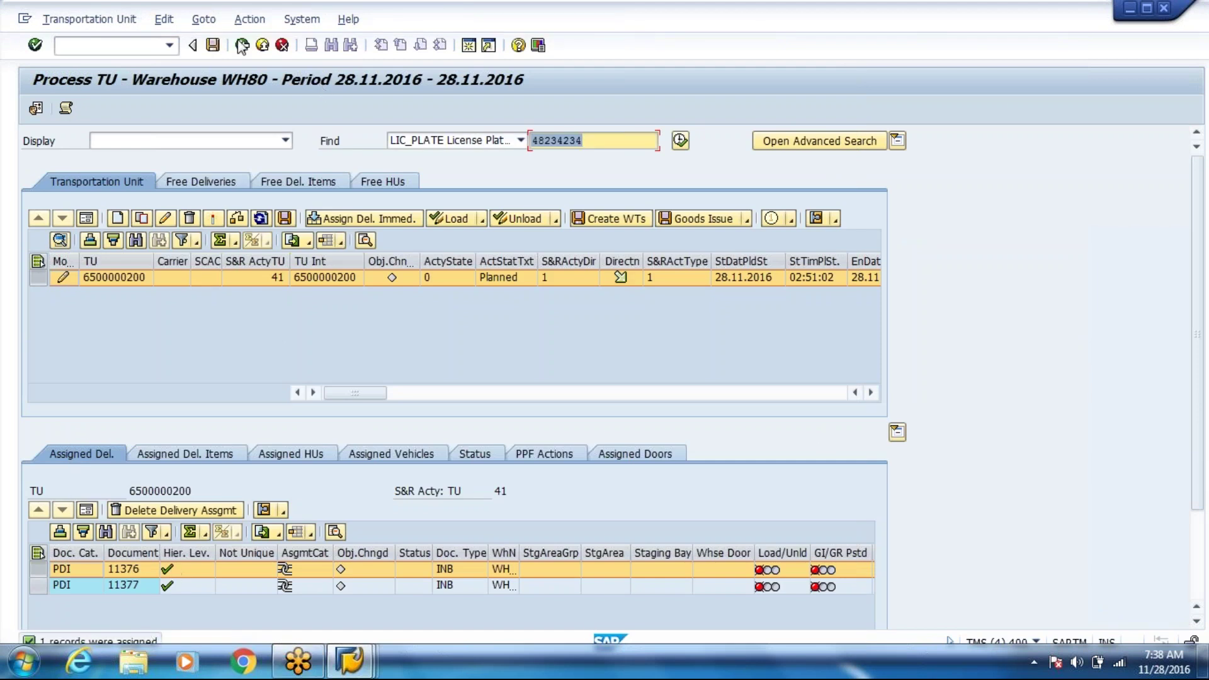
click(218, 48)
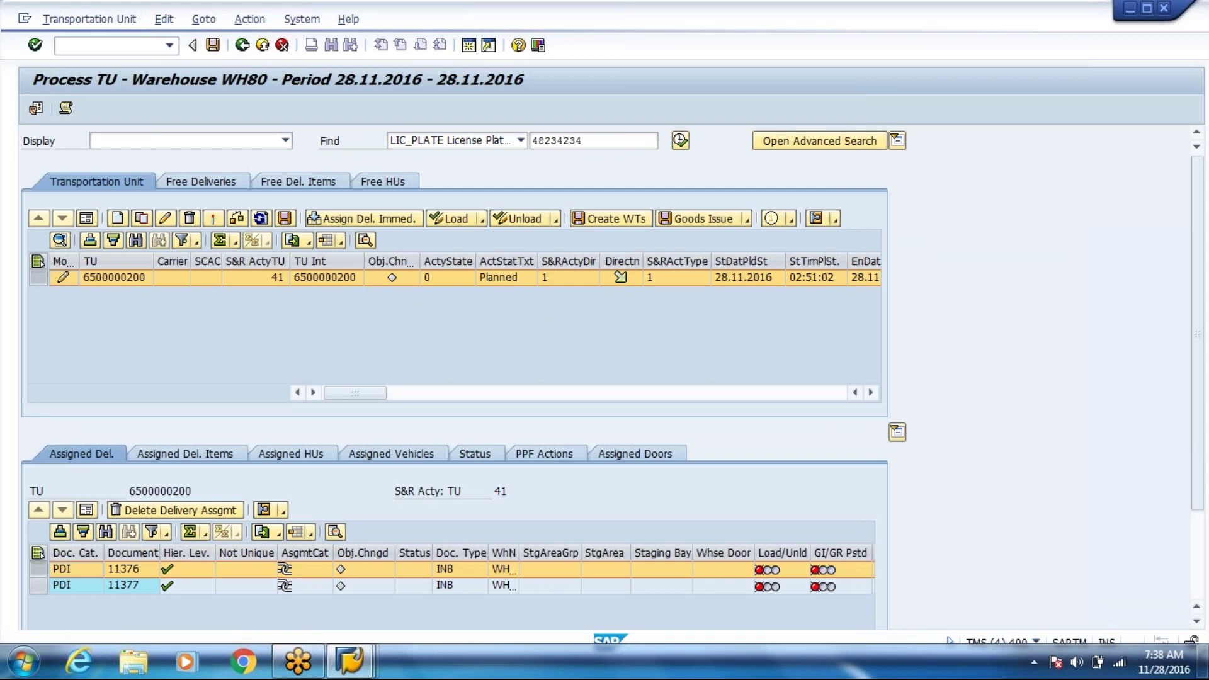
- Select all deliveries assigned to the transportation unit and examine the full list of assigned handling units
click(36, 556)
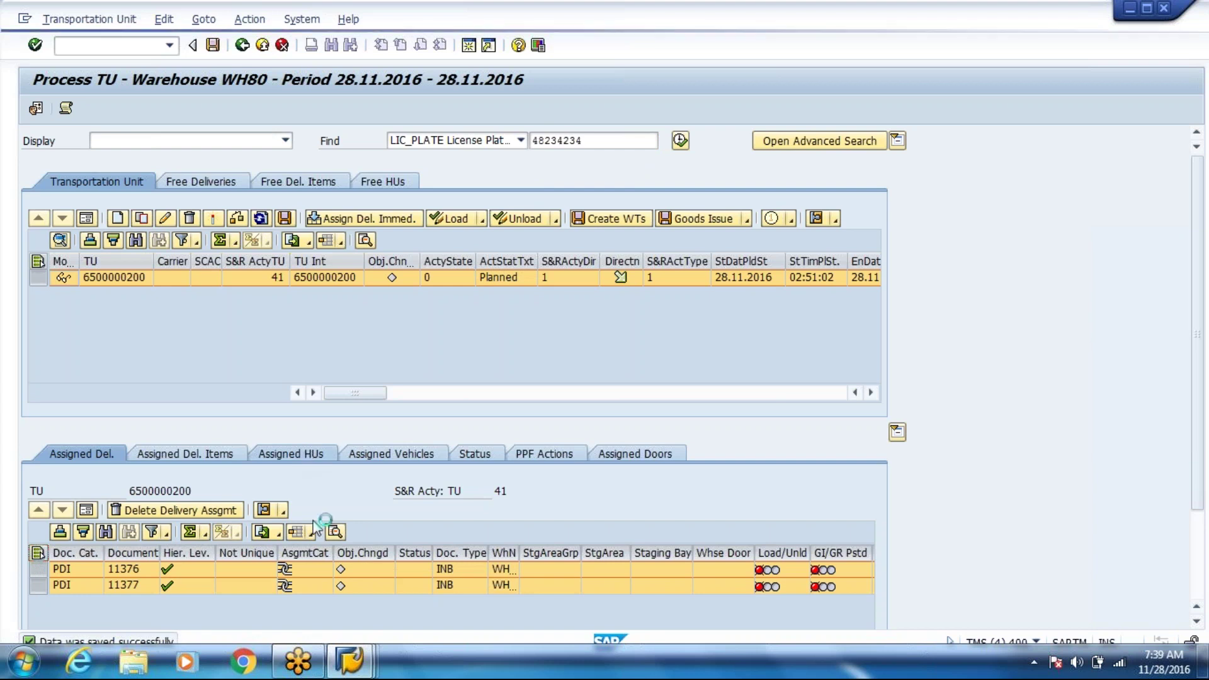
click(291, 454)
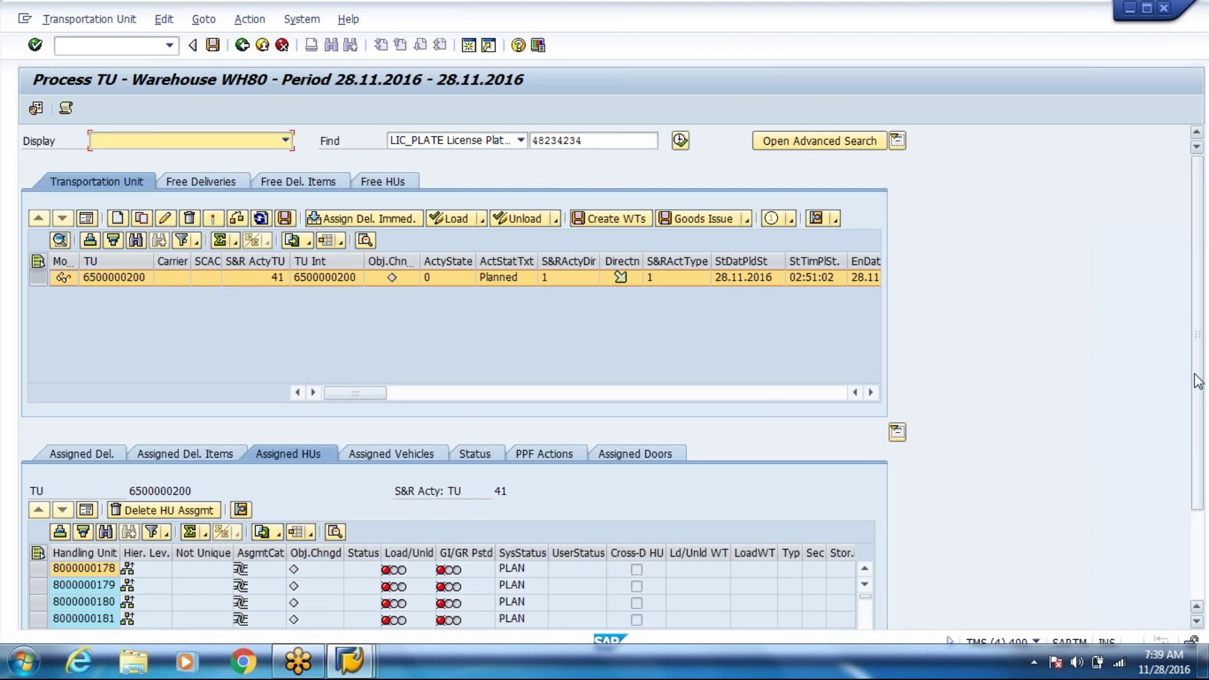
scroll(1197, 381, down, 2)
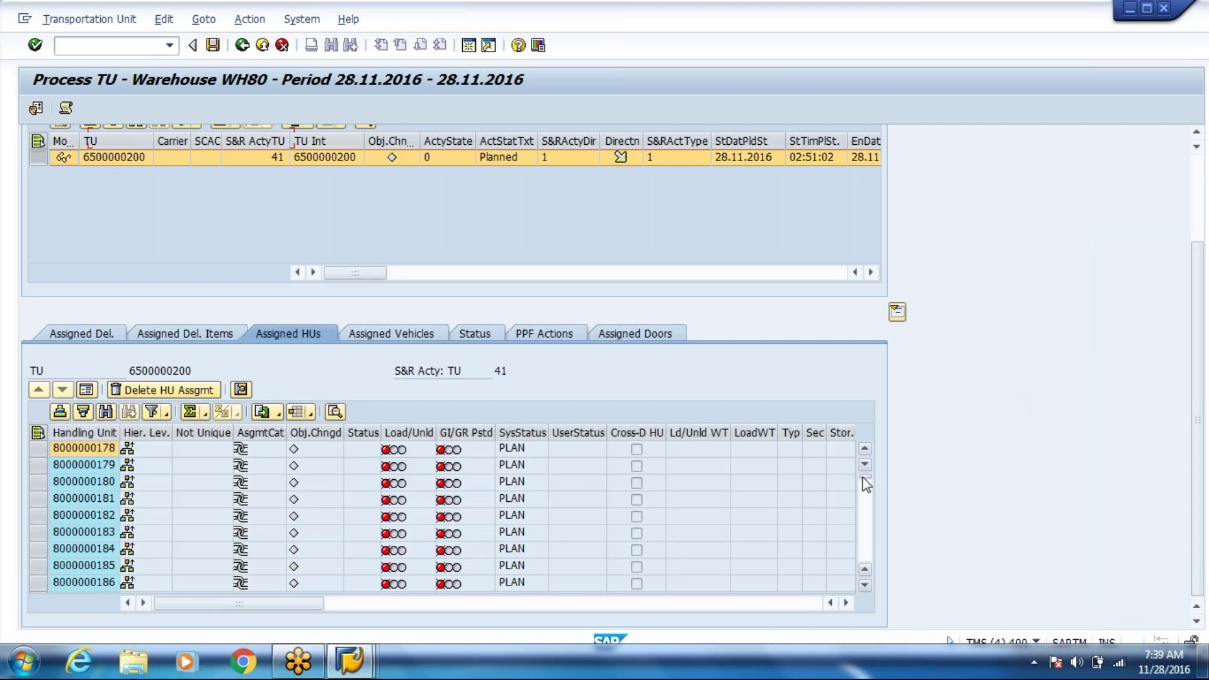
drag(866, 483, 869, 626)
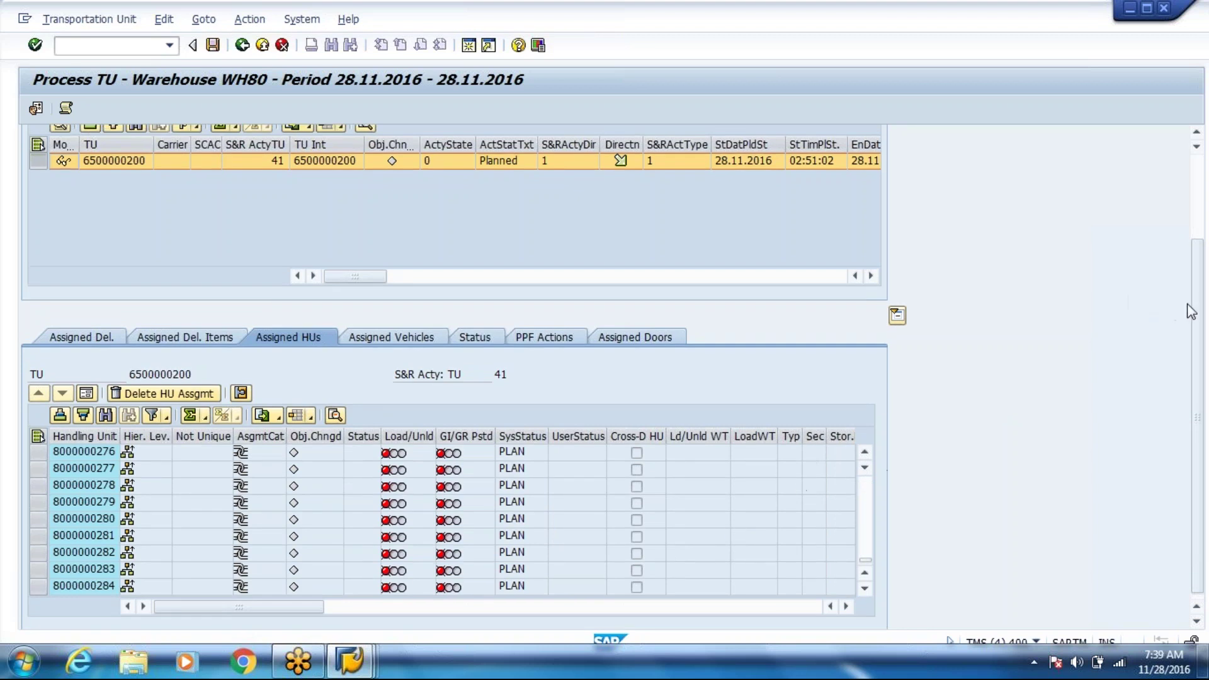
drag(1195, 224, 1198, 132)
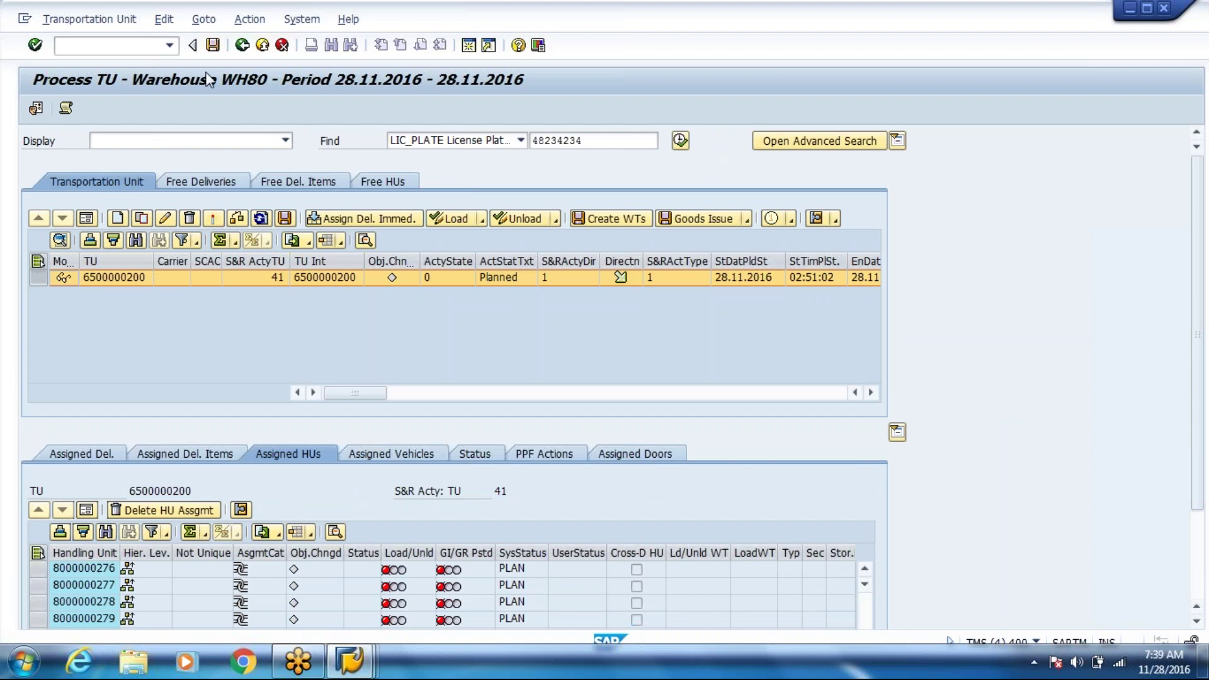
click(234, 30)
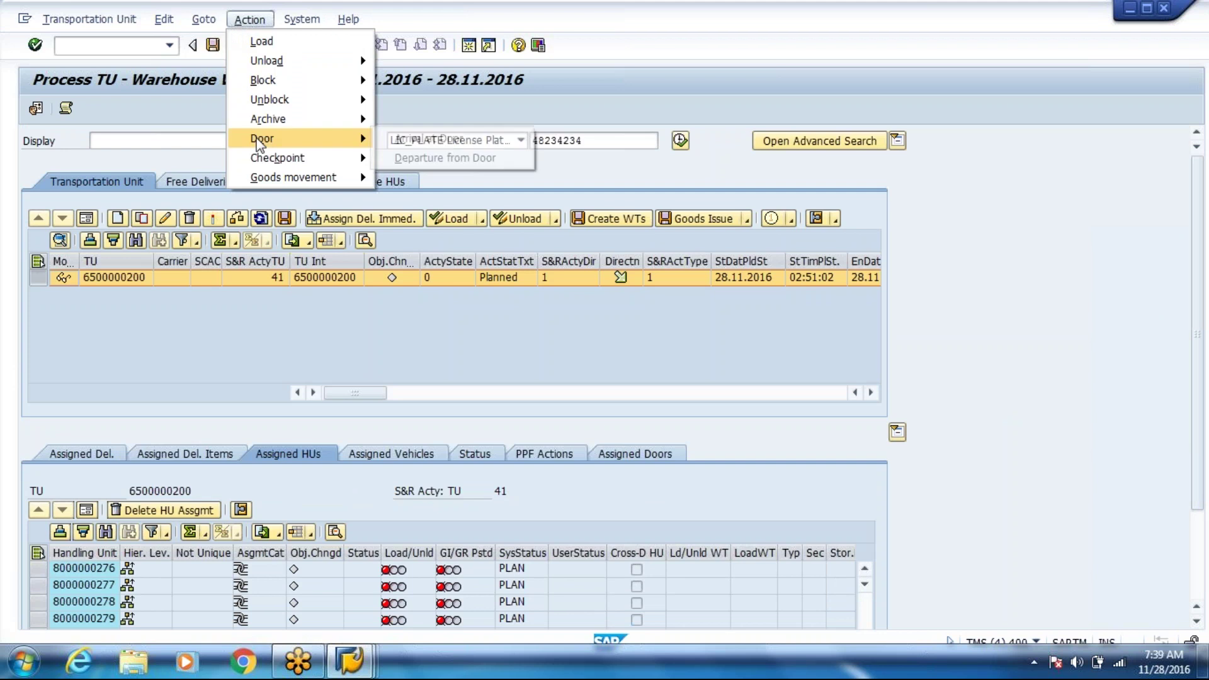
mouse_move(262, 163)
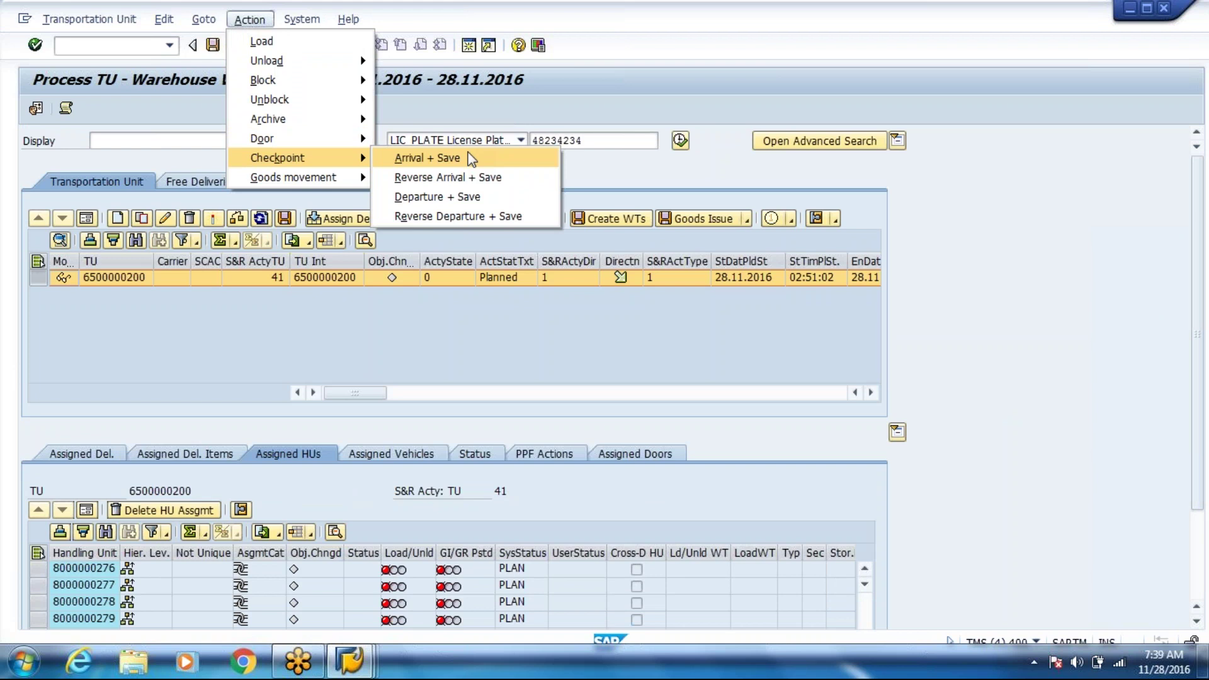
click(441, 289)
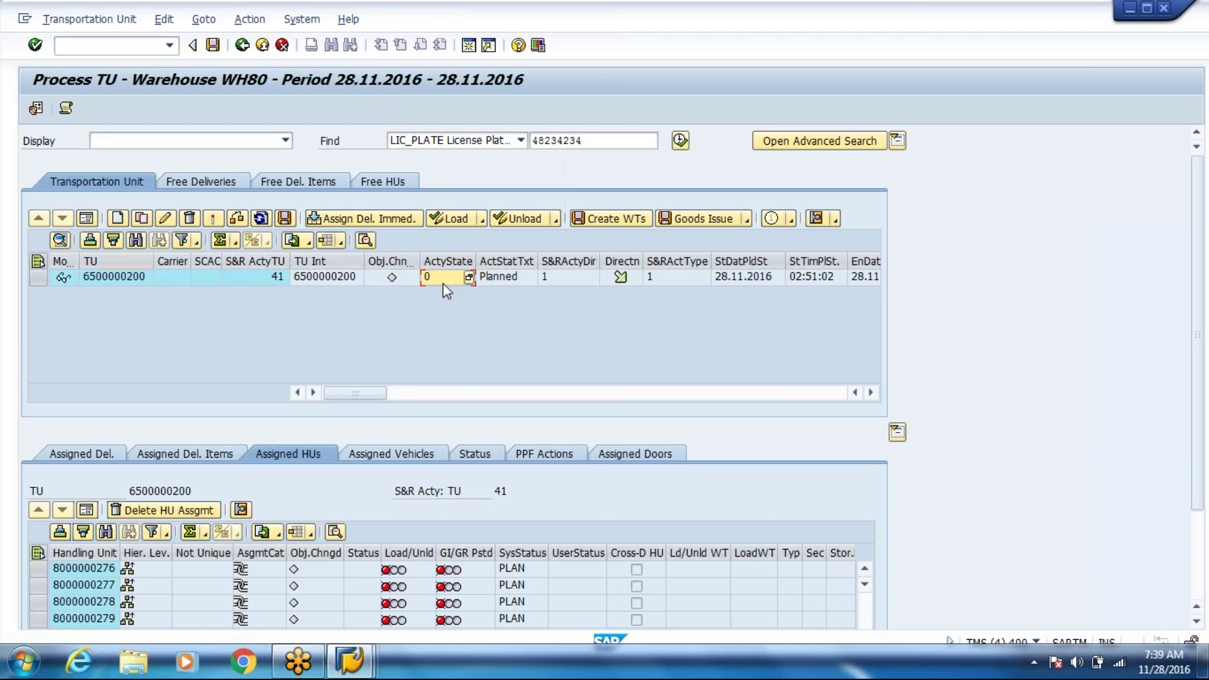
- Open the checkpoint check-in/check-out transaction /SCWM/CICO in a new session
click(107, 45)
text(/o/scwm/tu)
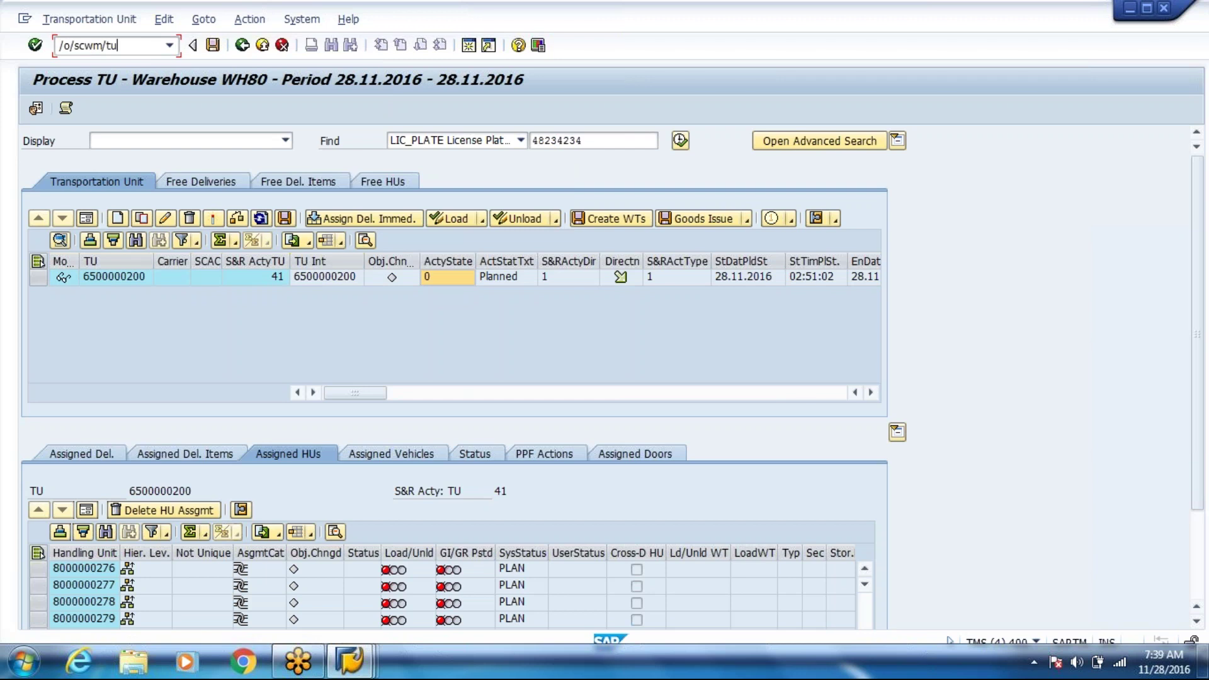
key(BackSpace)
key(BackSpace)
text(cico)
key(Return)
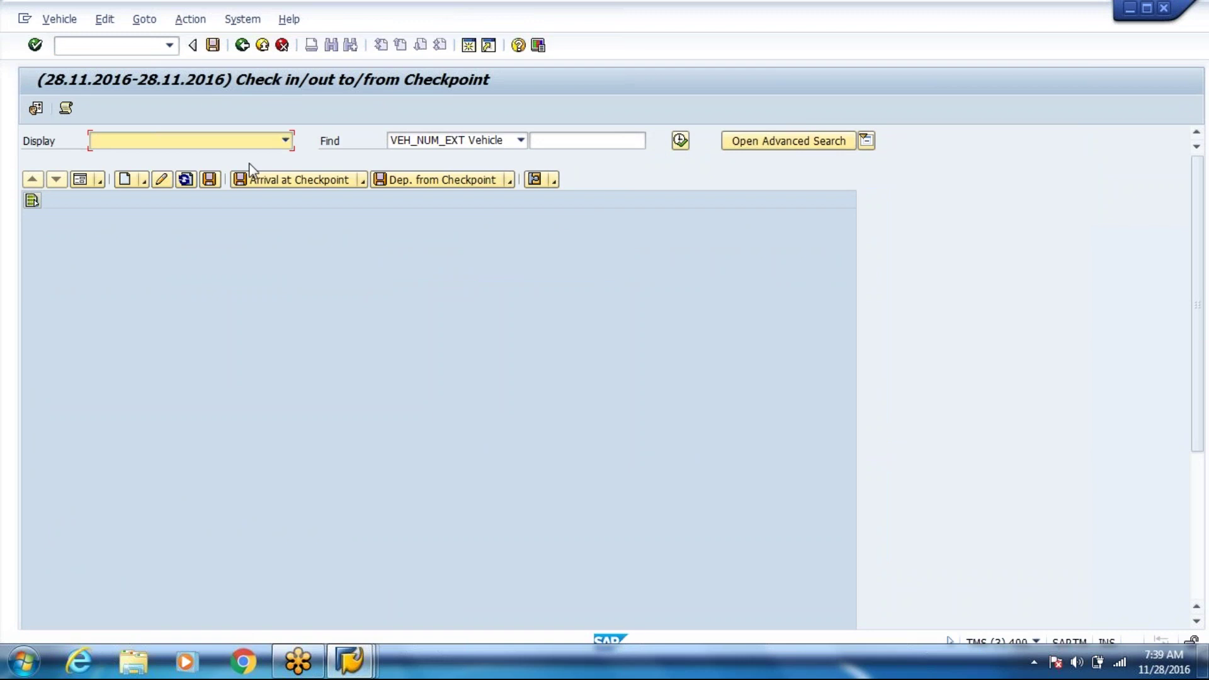
- Show the yard movement transaction /SCWM/YMOVE in that session, and return to the transportation unit
click(150, 45)
text(/n/scwm)
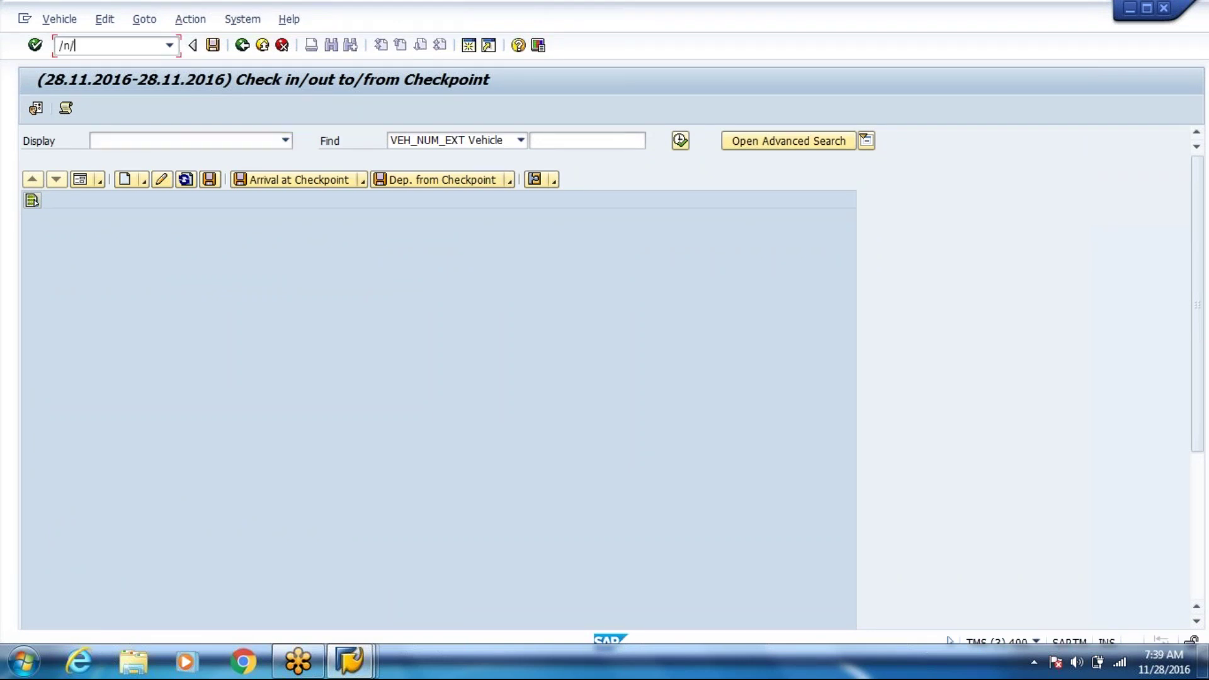
text(/ymove)
key(Return)
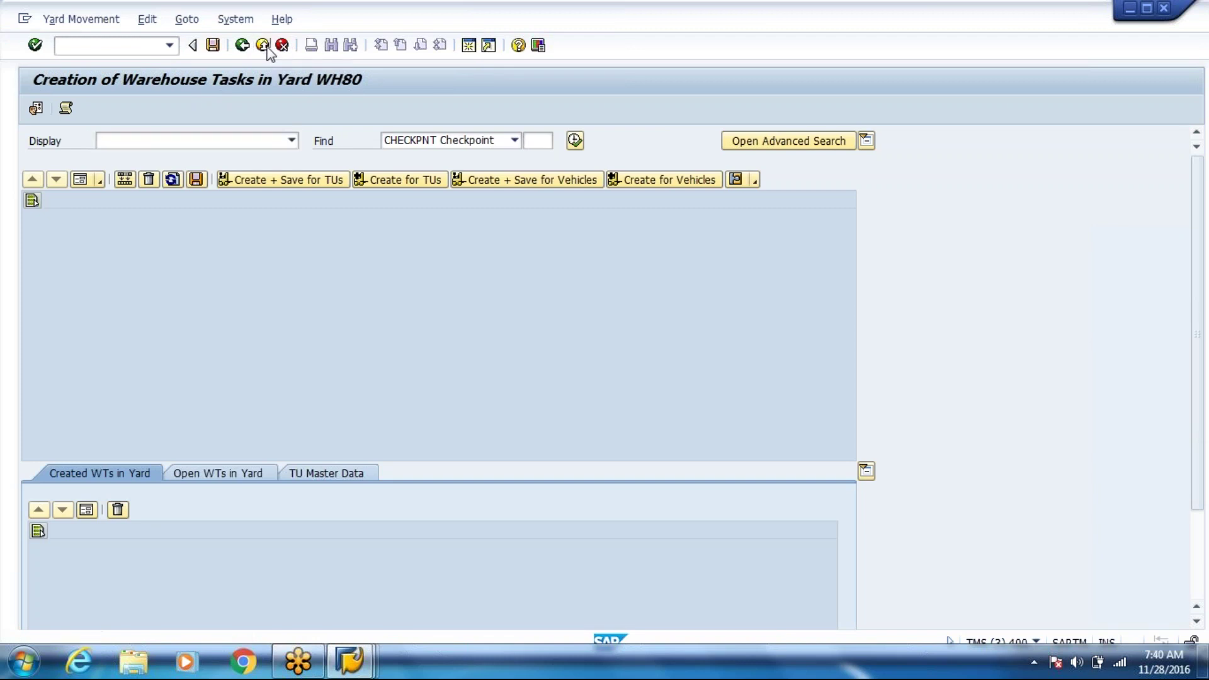
click(266, 46)
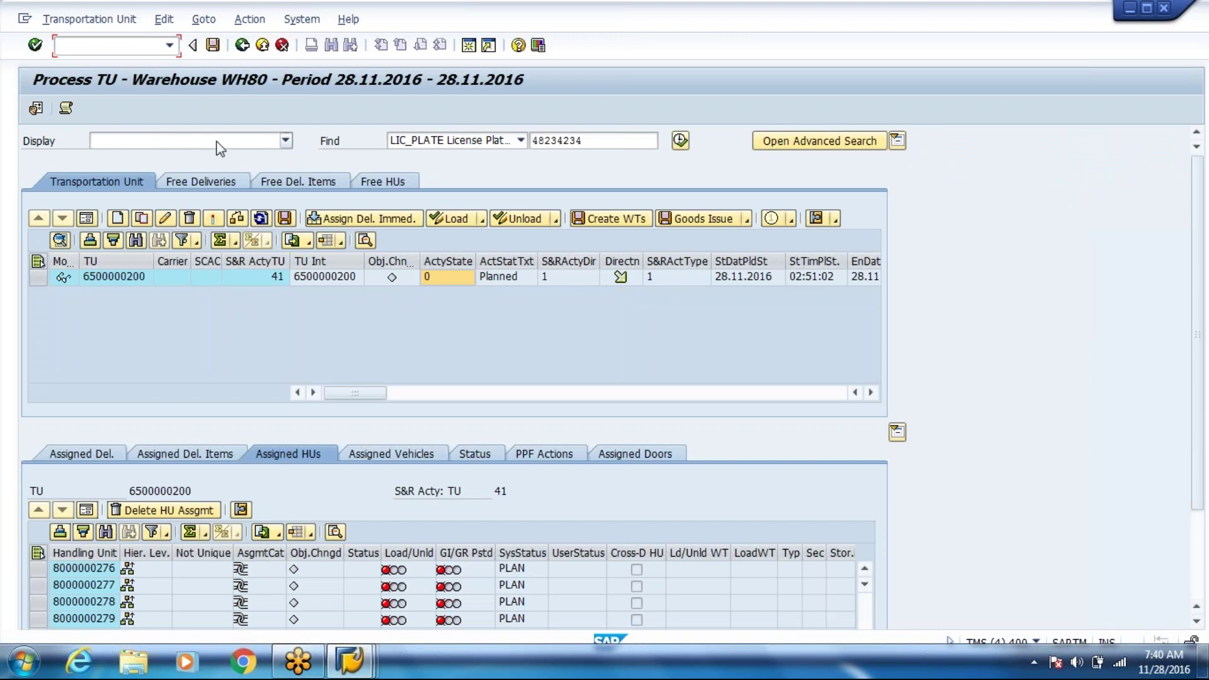
click(38, 278)
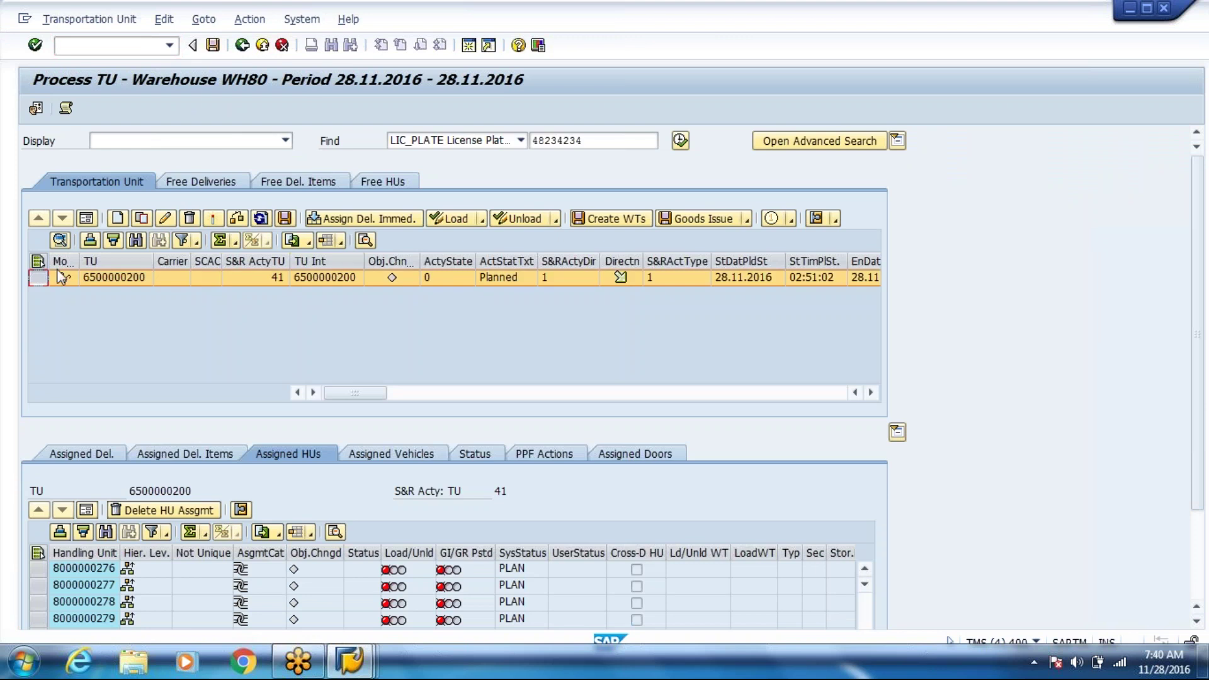
click(250, 20)
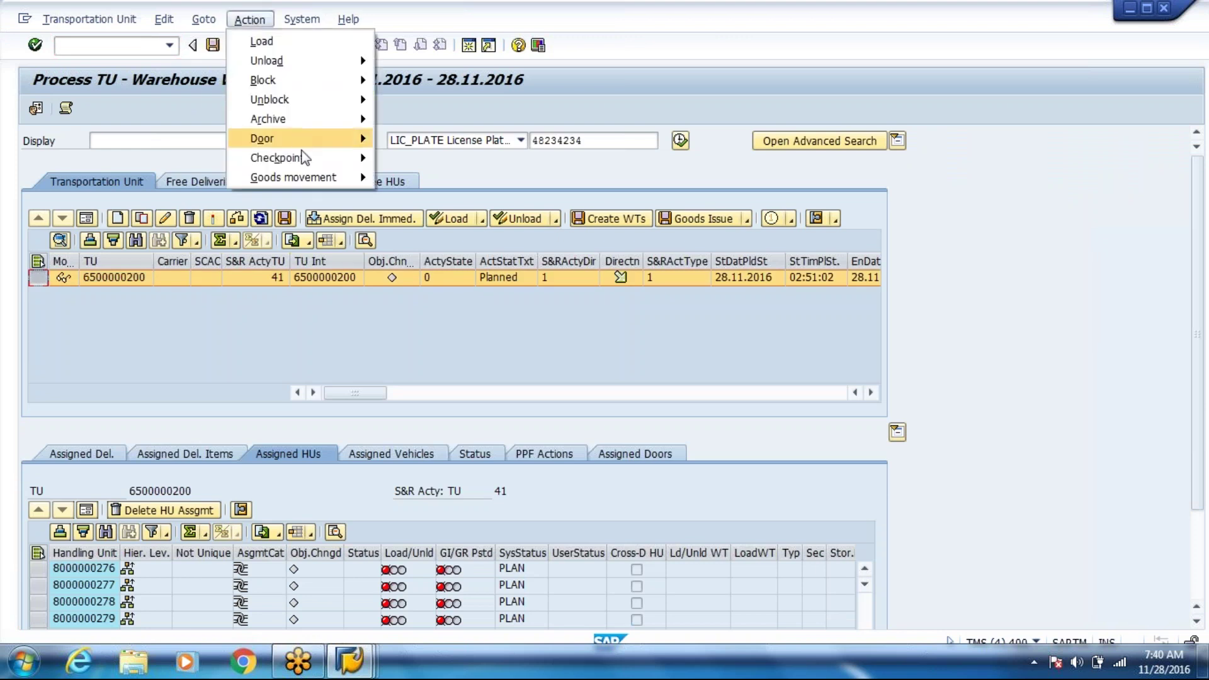
mouse_move(335, 162)
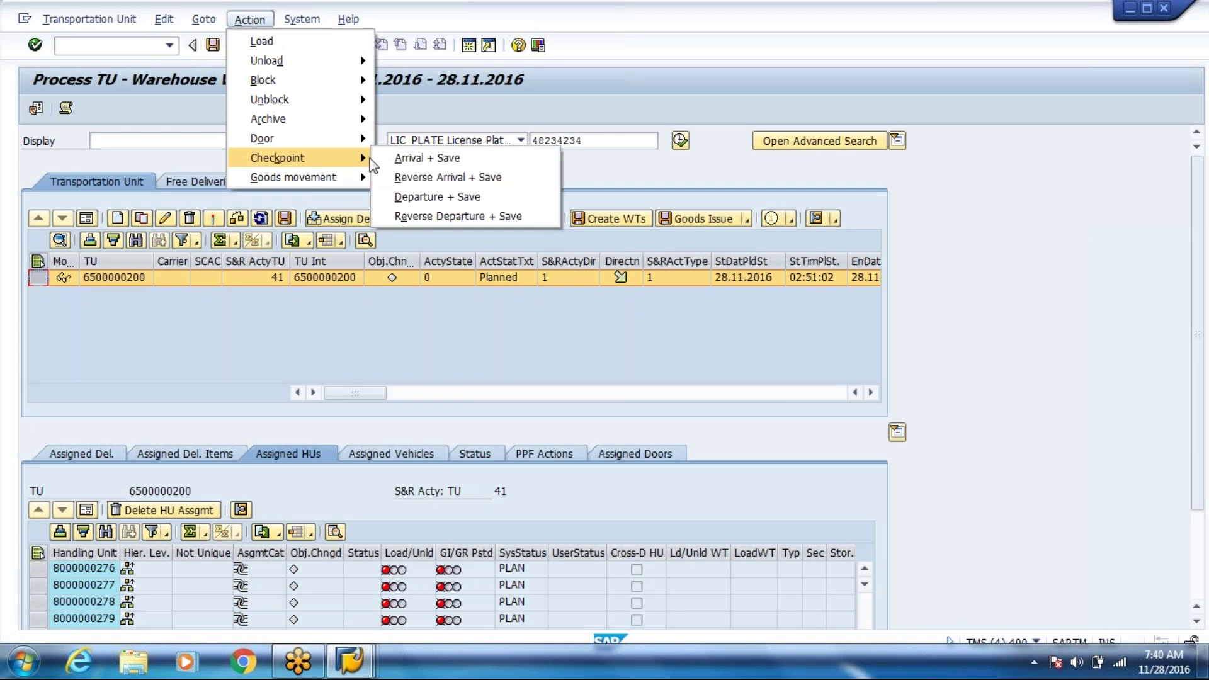
click(399, 156)
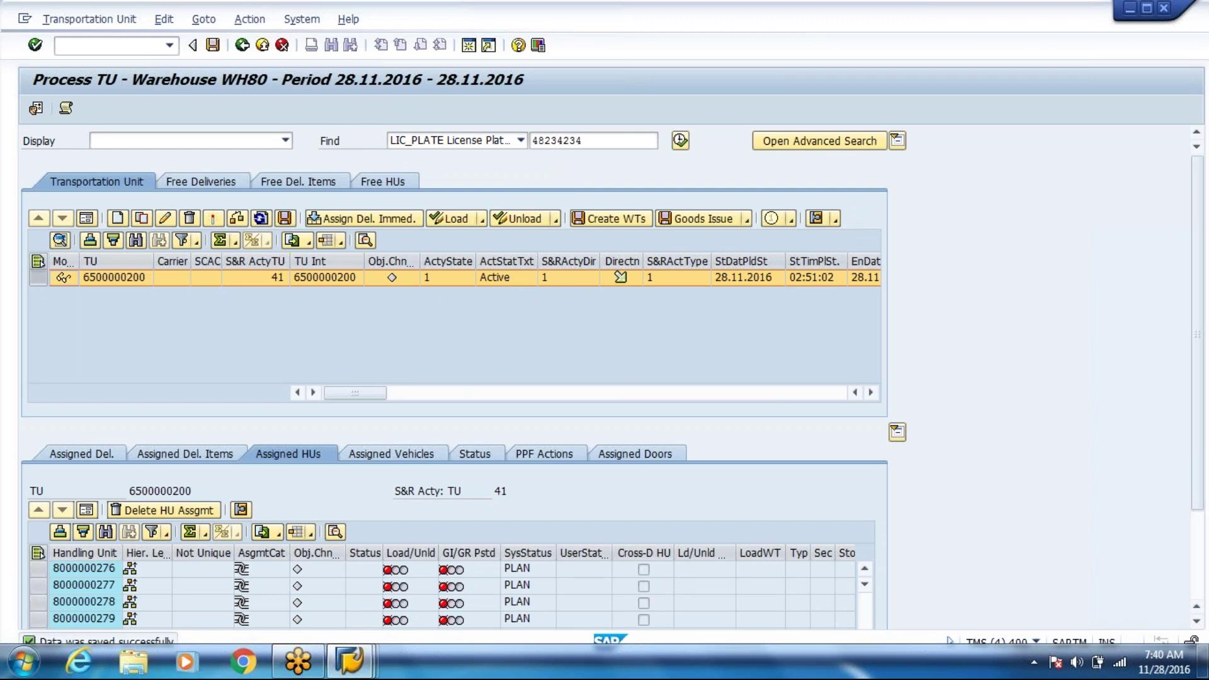
- Open the yard movements for the transportation unit and show its warehouse task data in form view
click(836, 219)
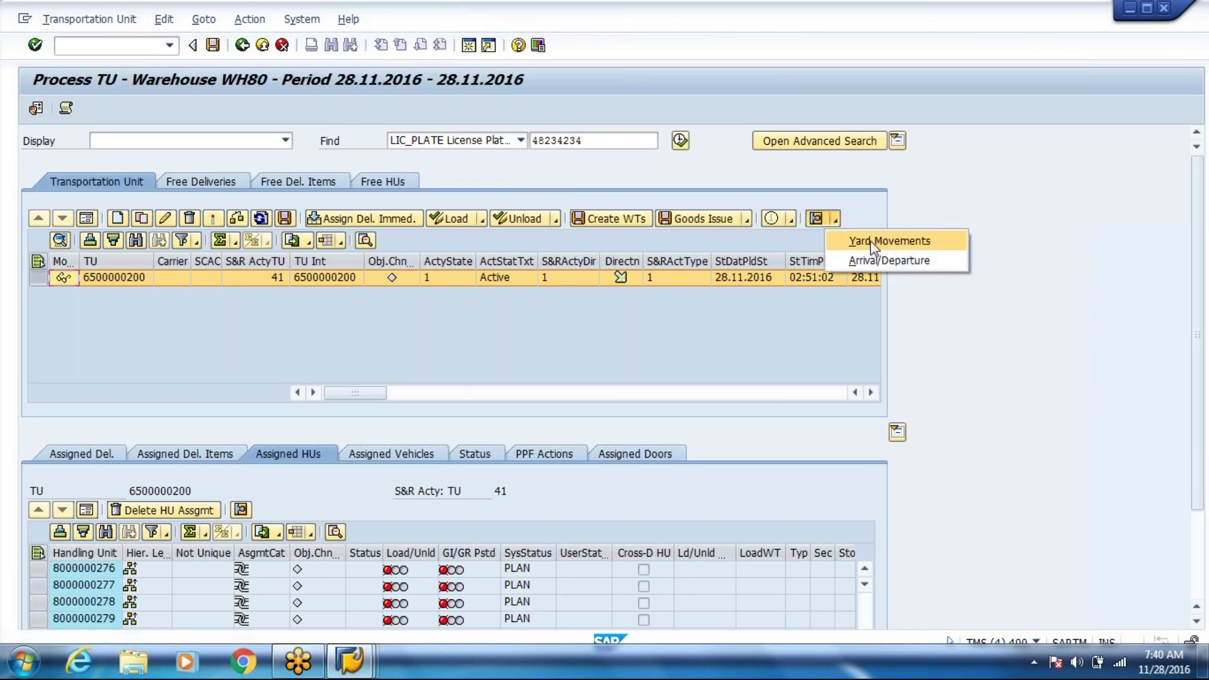
click(872, 243)
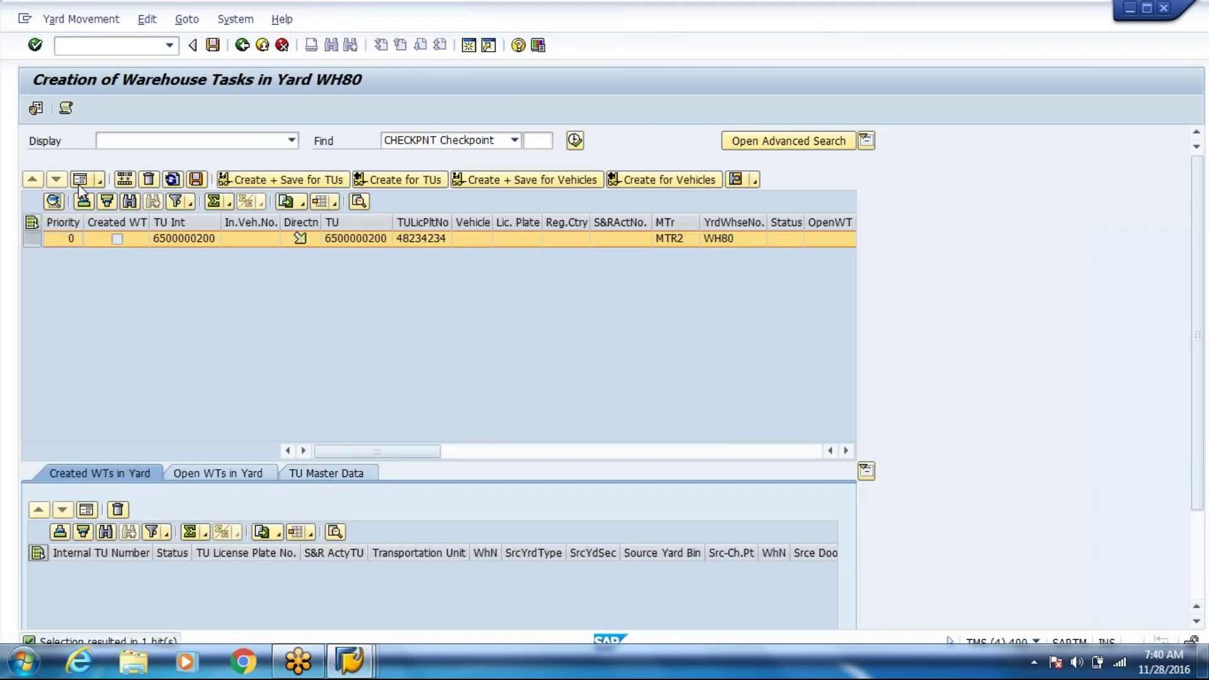
click(78, 182)
click(322, 376)
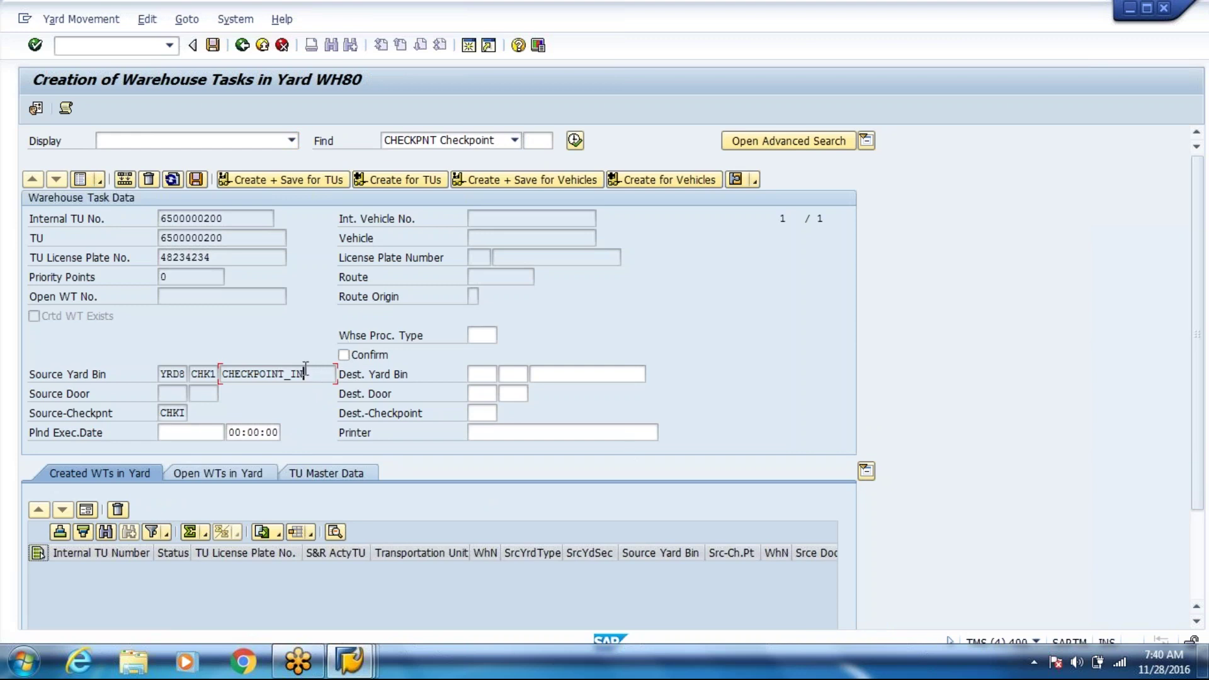
- Set the destination yard bin to yard type YRD8, section PSL1, bin PARKING_IN_1
click(506, 392)
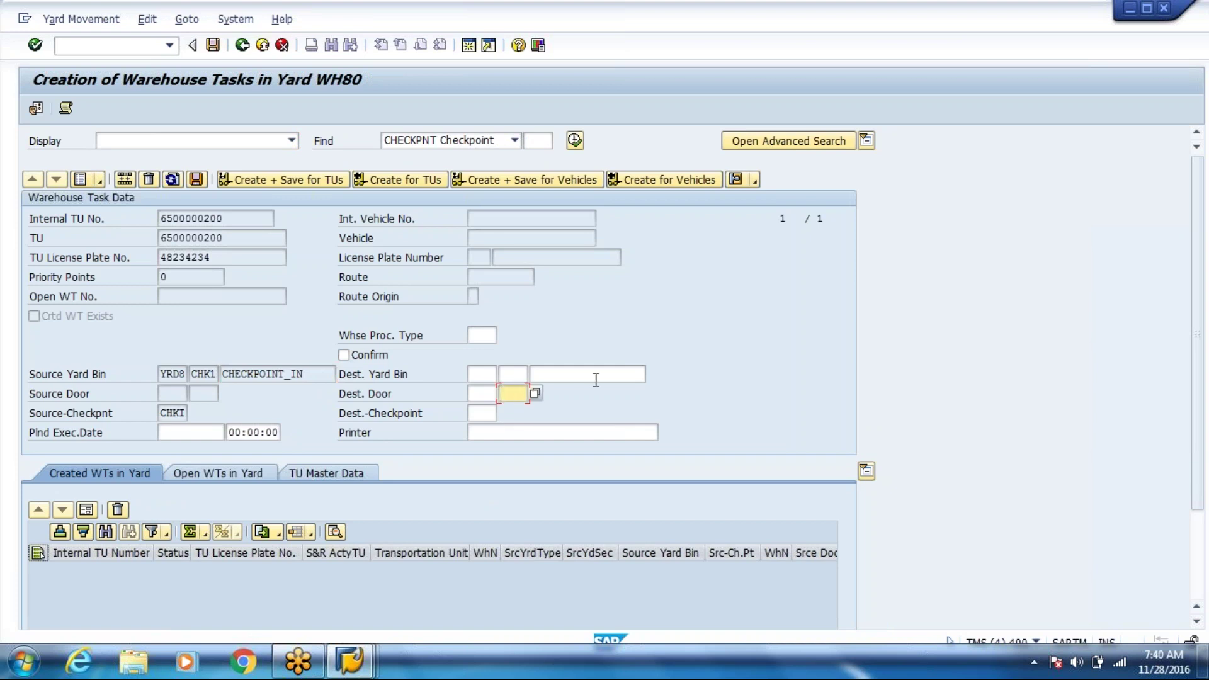
click(596, 378)
click(472, 374)
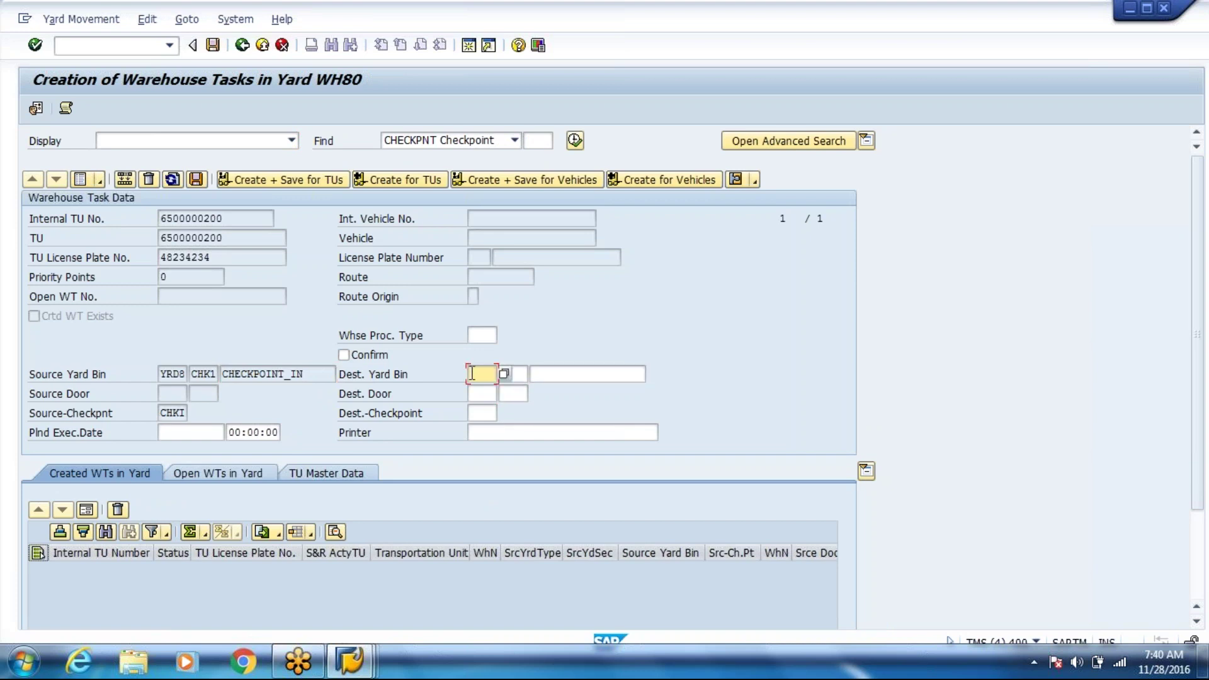
text(Yrd8)
key(Return)
click(636, 372)
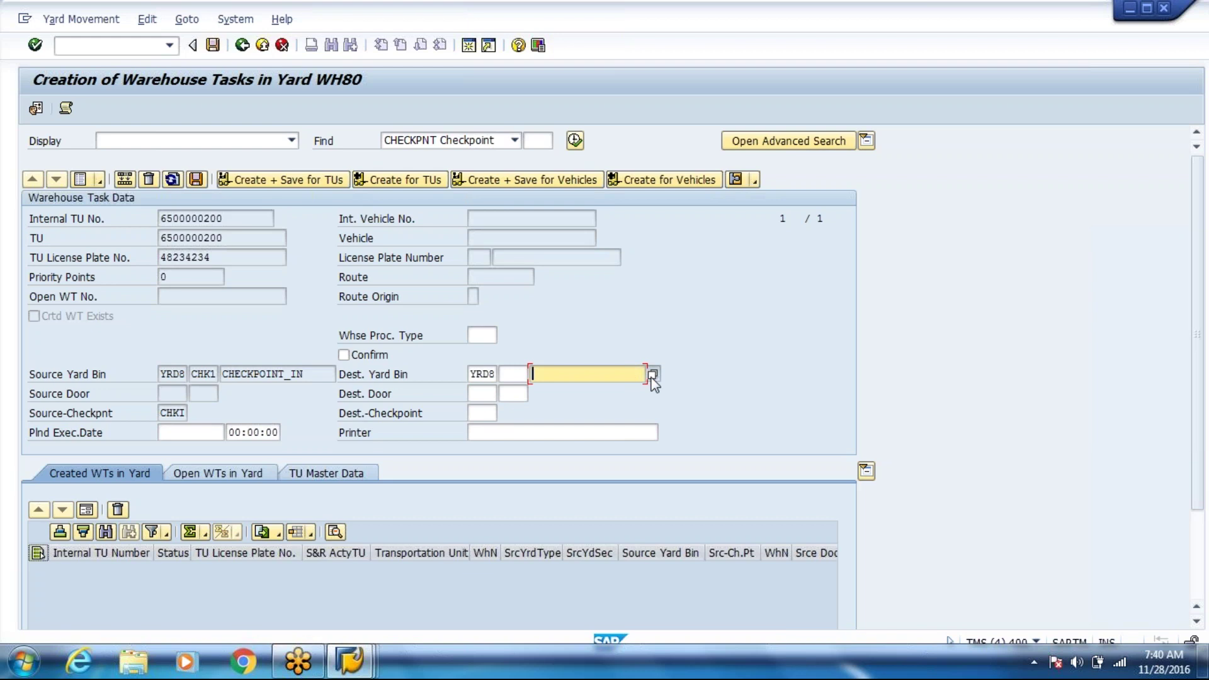
click(650, 379)
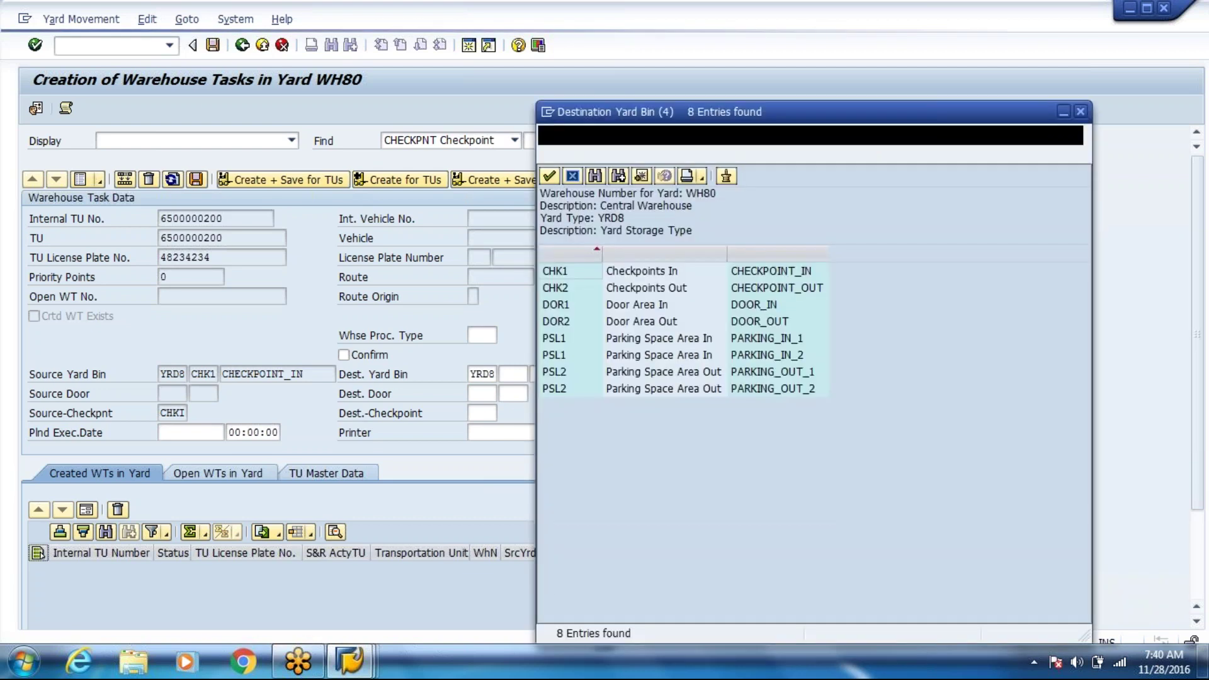
click(652, 344)
key(Return)
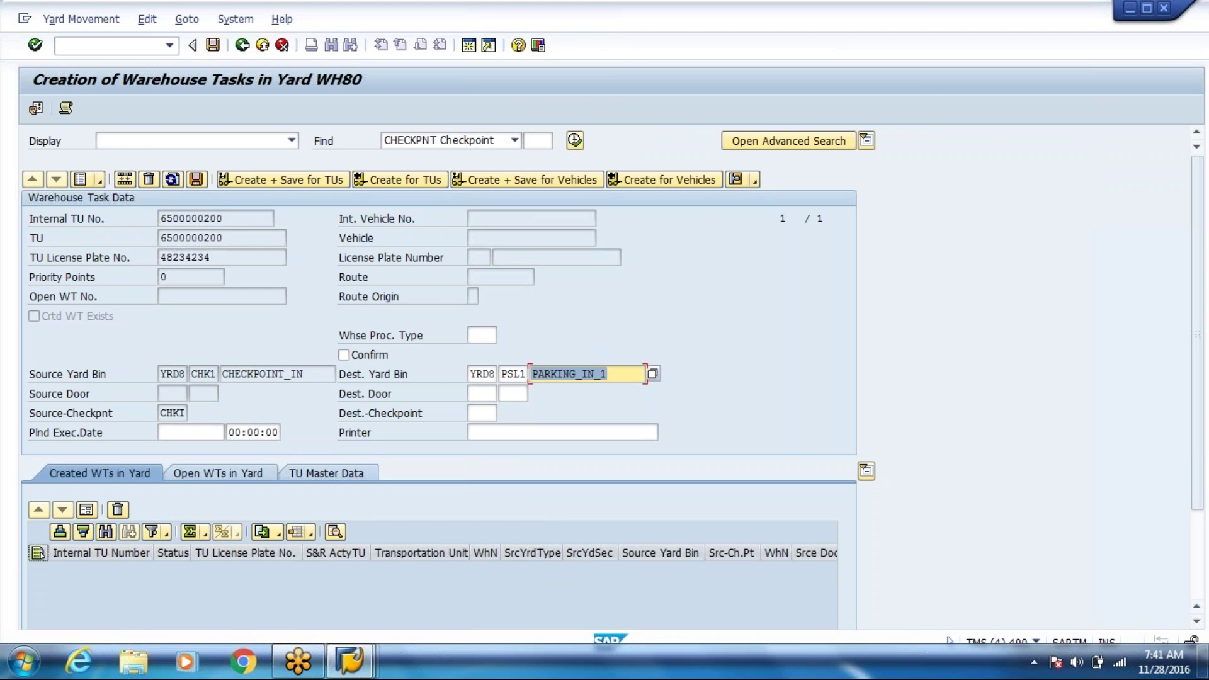
- Set the warehouse process type to 9999, and create and save the yard warehouse task for the transportation unit
click(483, 338)
text(9999)
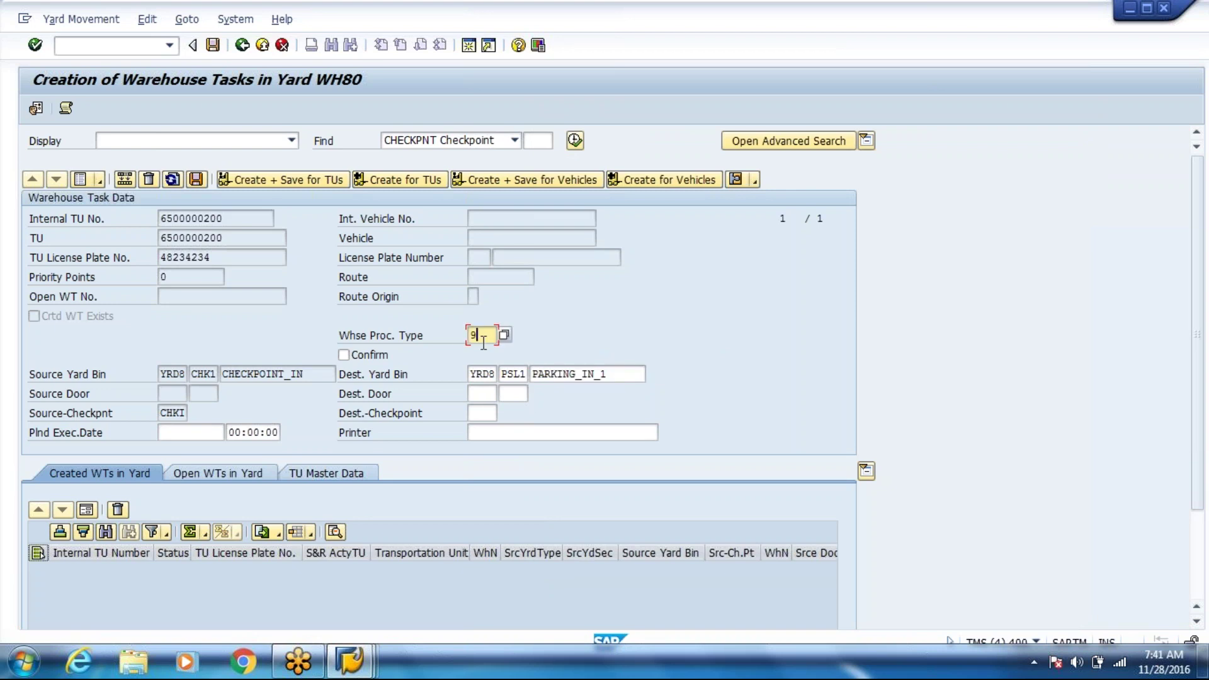
click(315, 179)
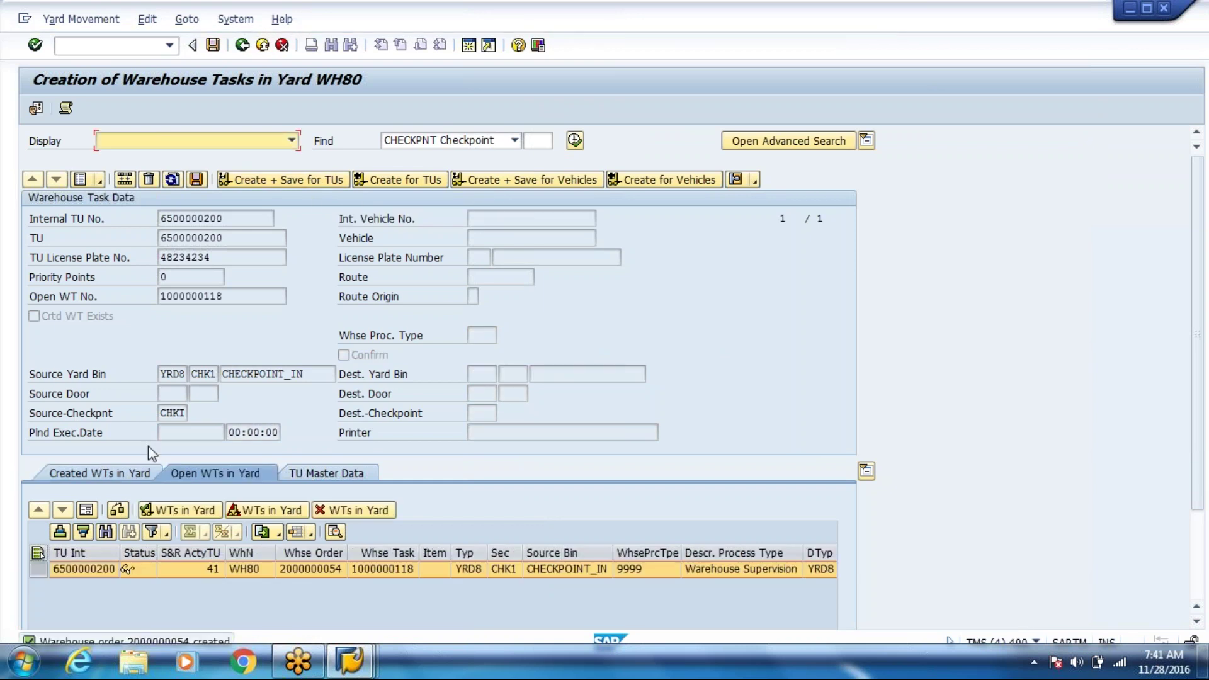
- Confirm the open yard warehouse task, save it, and check the transportation unit's source yard bin
click(161, 511)
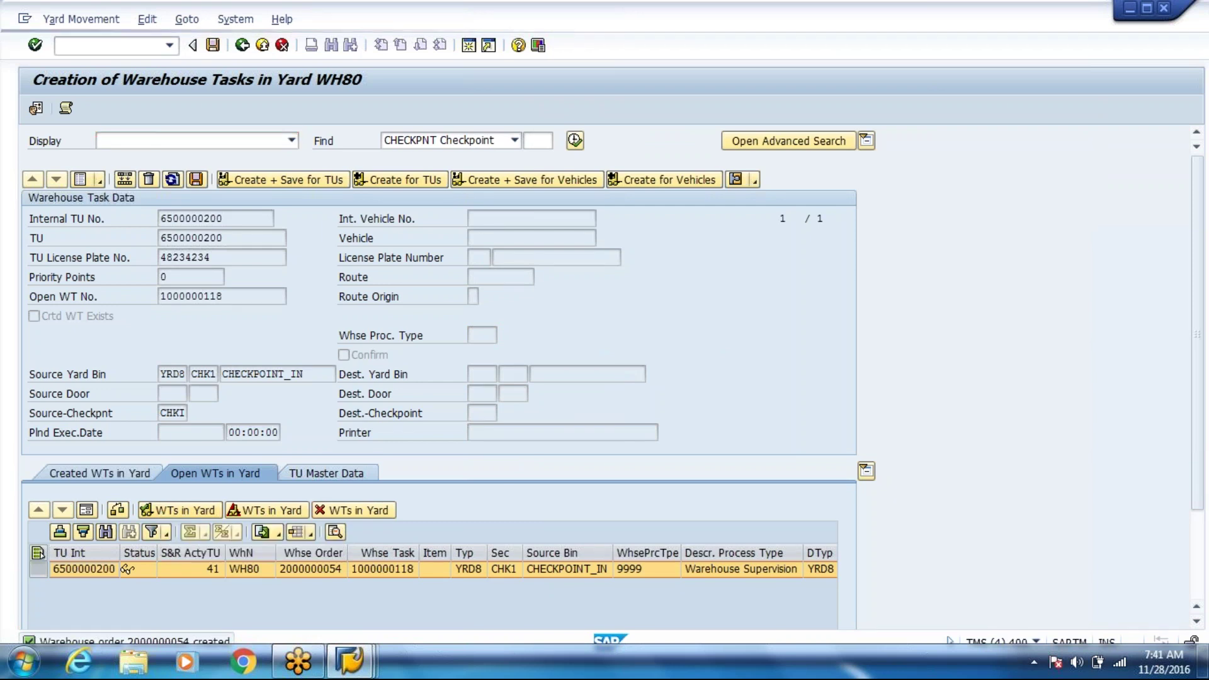
click(213, 46)
click(276, 374)
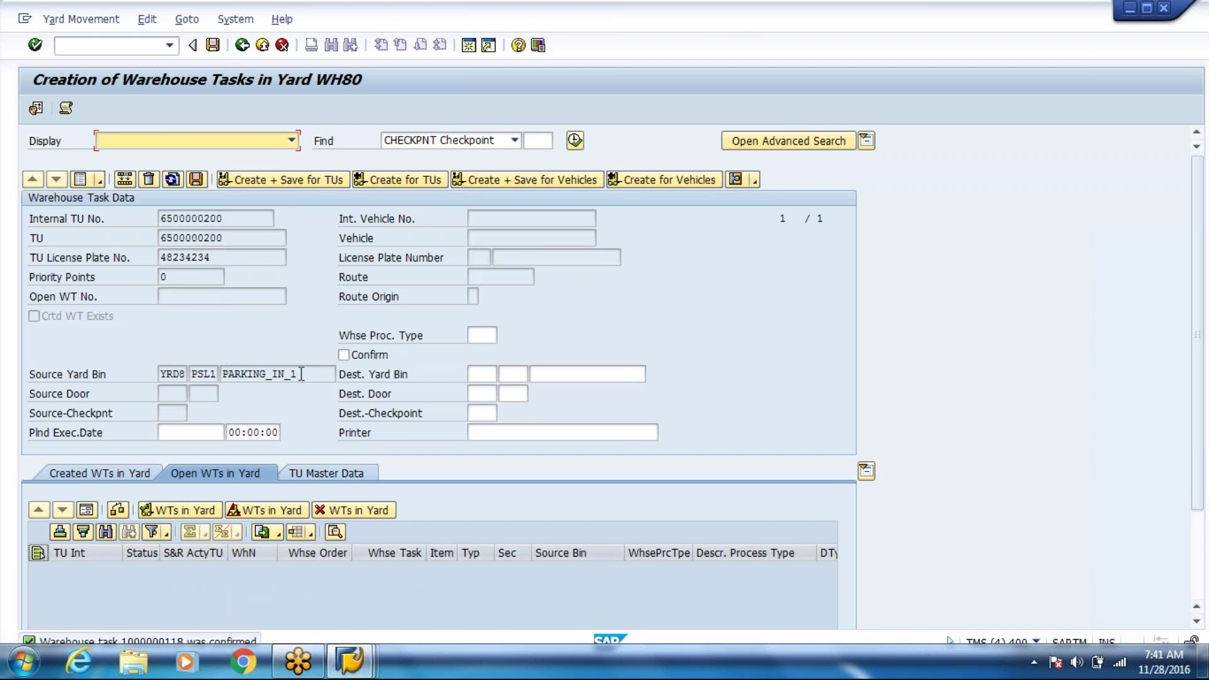
drag(298, 374, 227, 351)
key(Home)
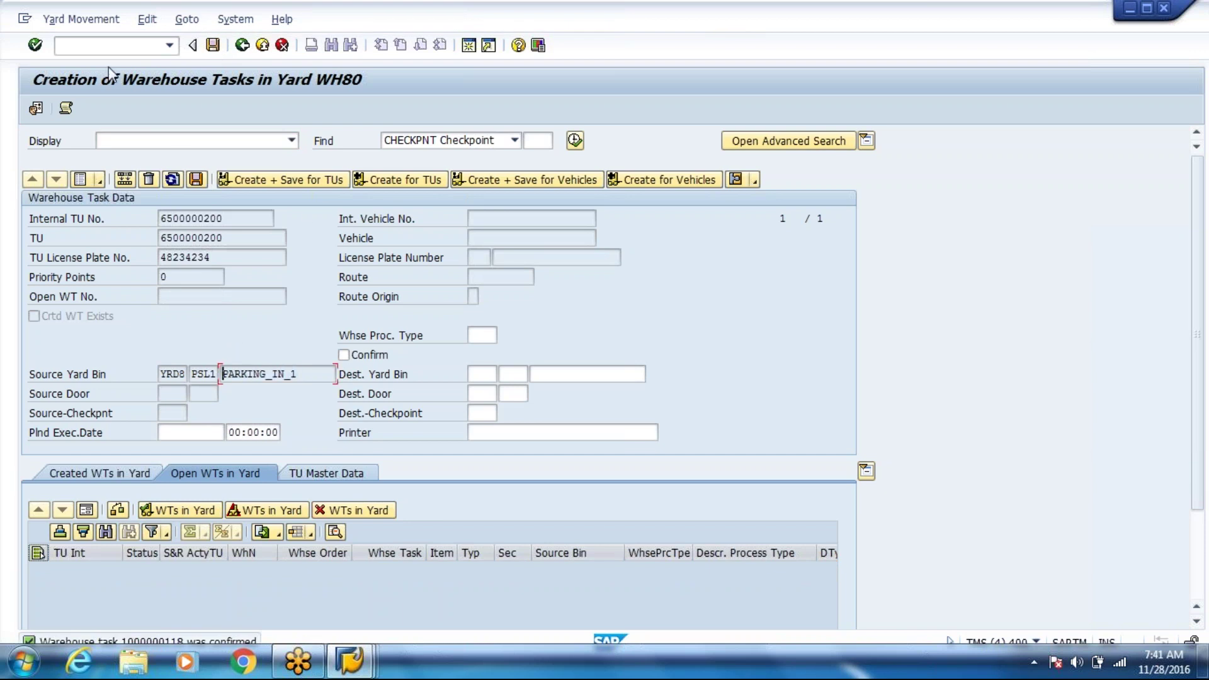
- Open the Warehouse Management Monitor (/SCWM/MON) in a new session for warehouse WH80 with monitor SAP
text(/o/scwm/mon)
key(Return)
click(333, 377)
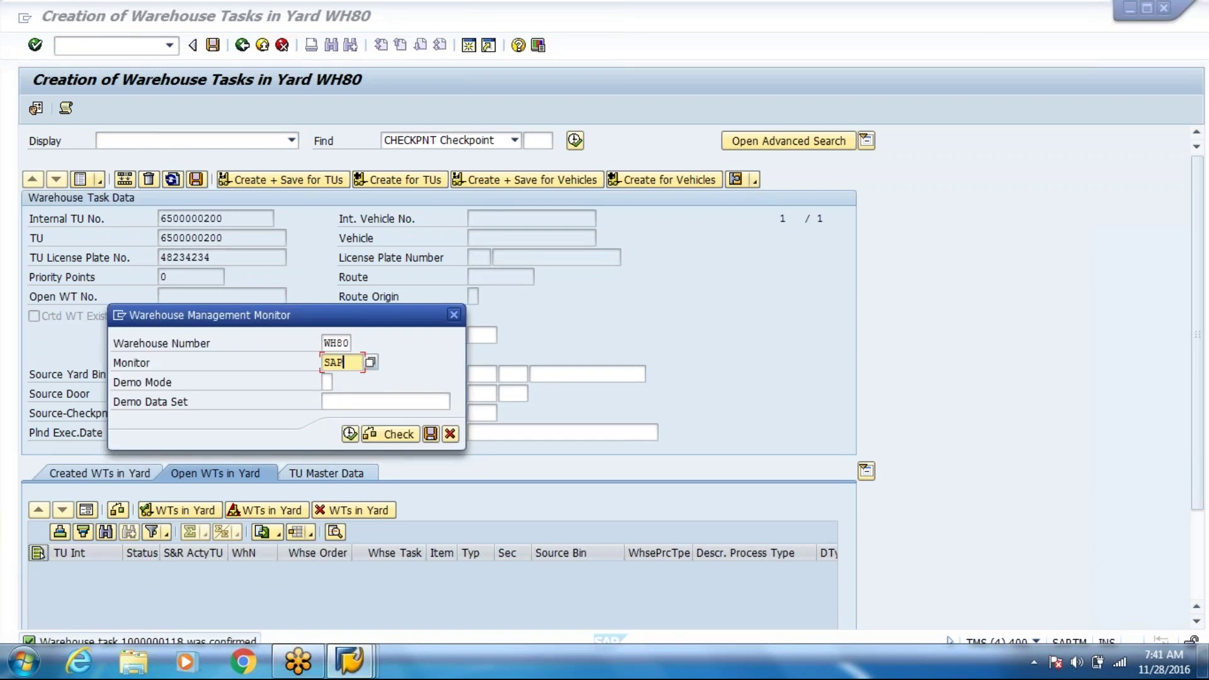
click(350, 434)
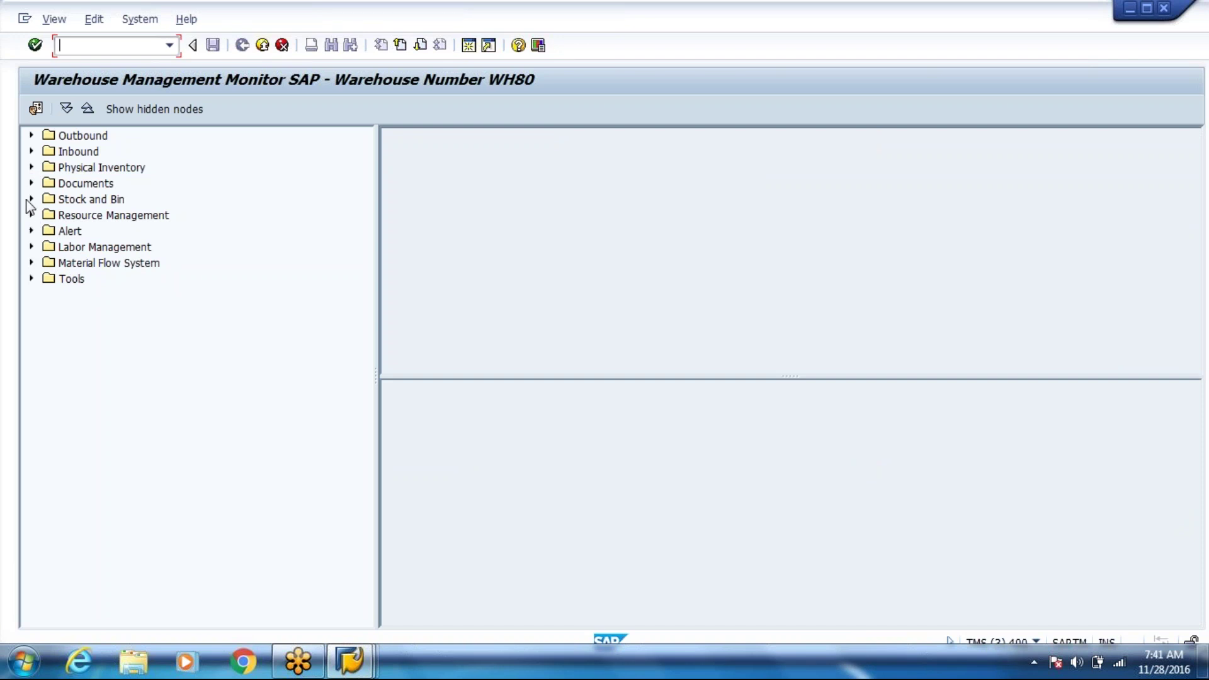
click(30, 199)
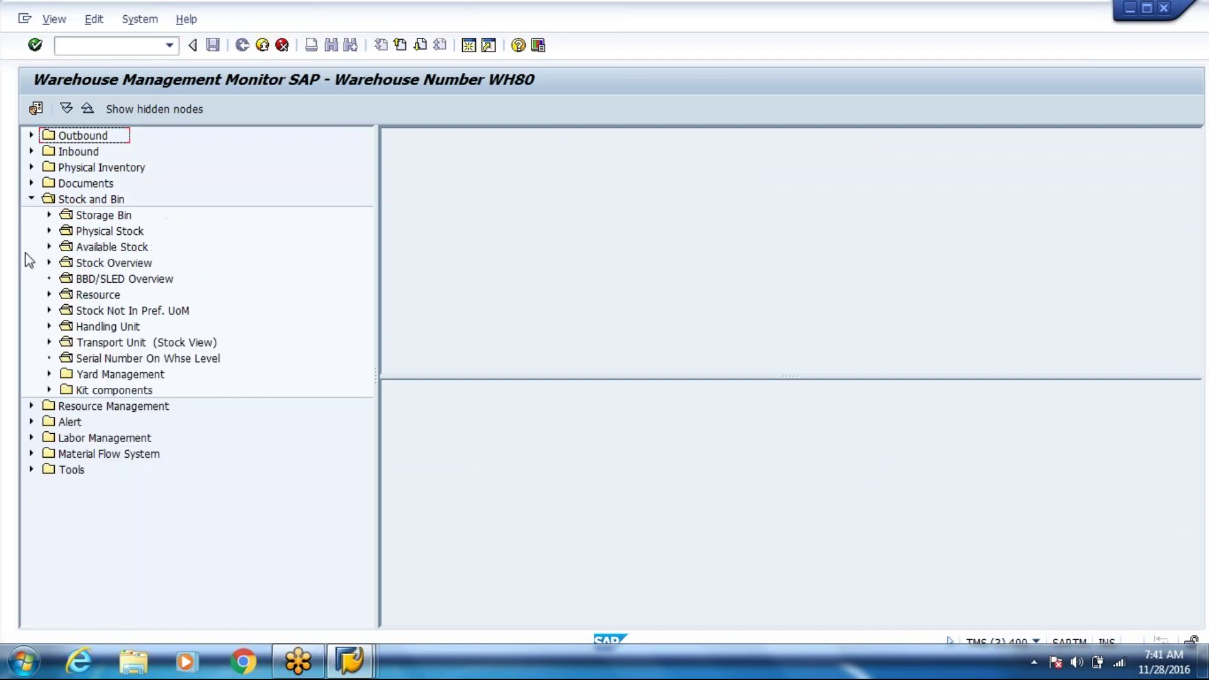
click(81, 346)
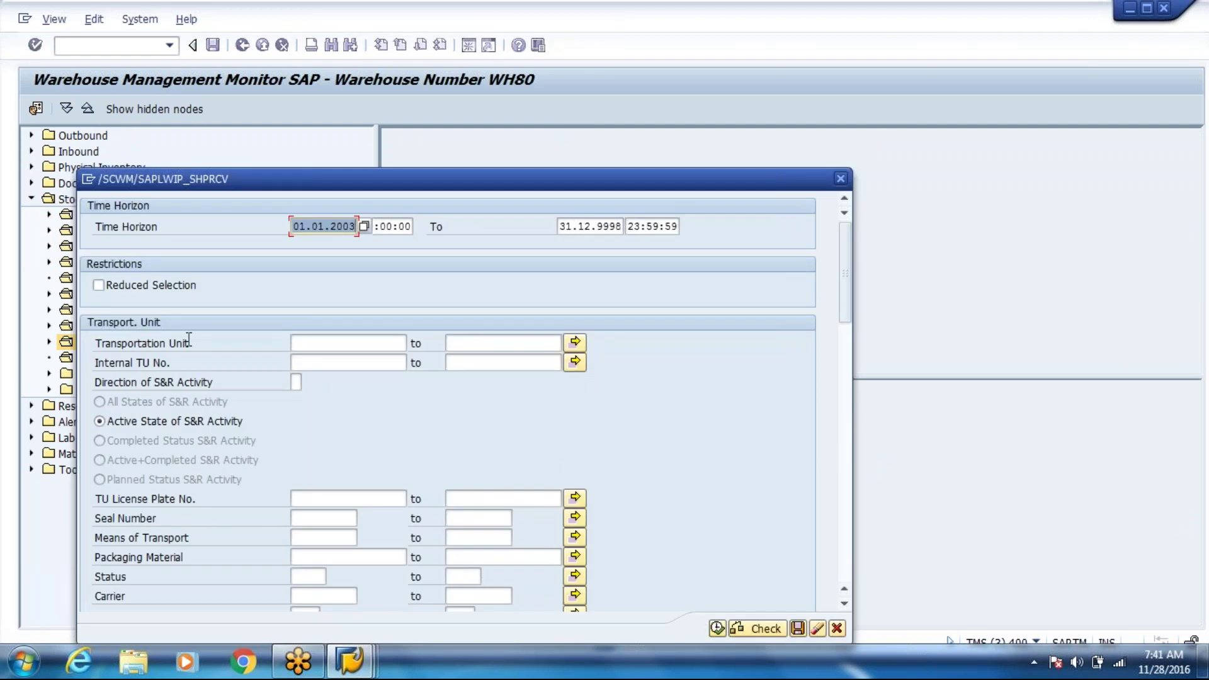
click(343, 344)
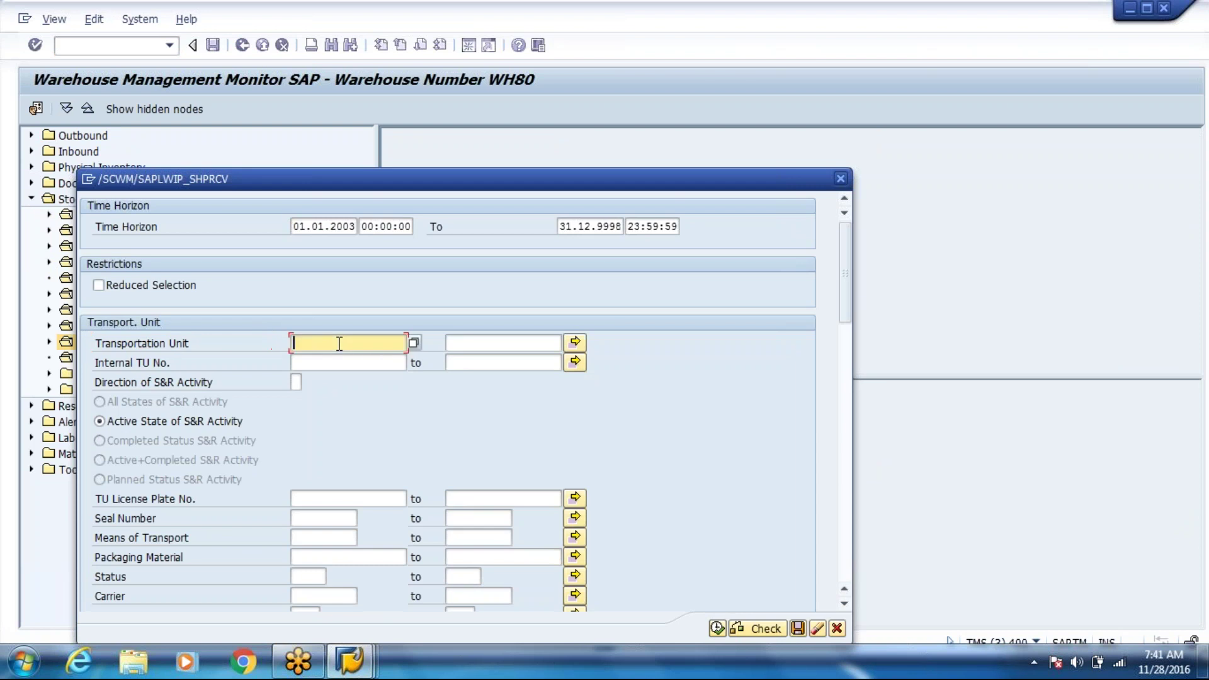
text(PARKING_IN_1)
key(F8)
drag(224, 218, 157, 246)
key(F3)
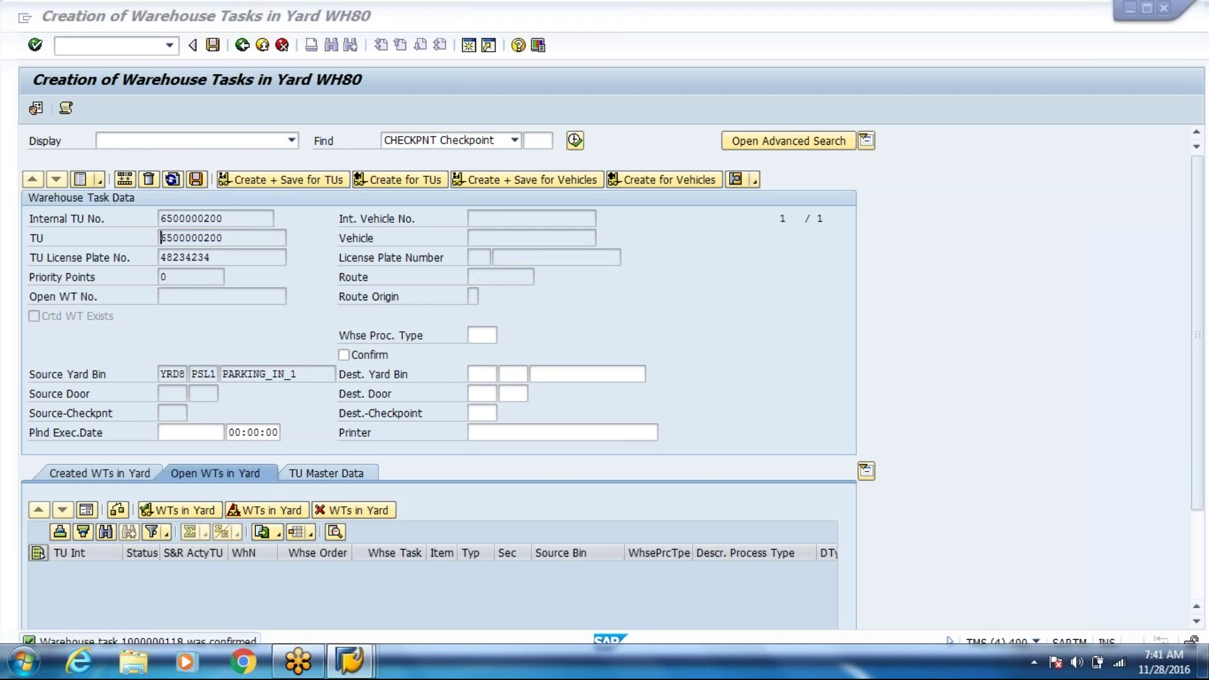
key(shift+Tab)
key(ctrl+v)
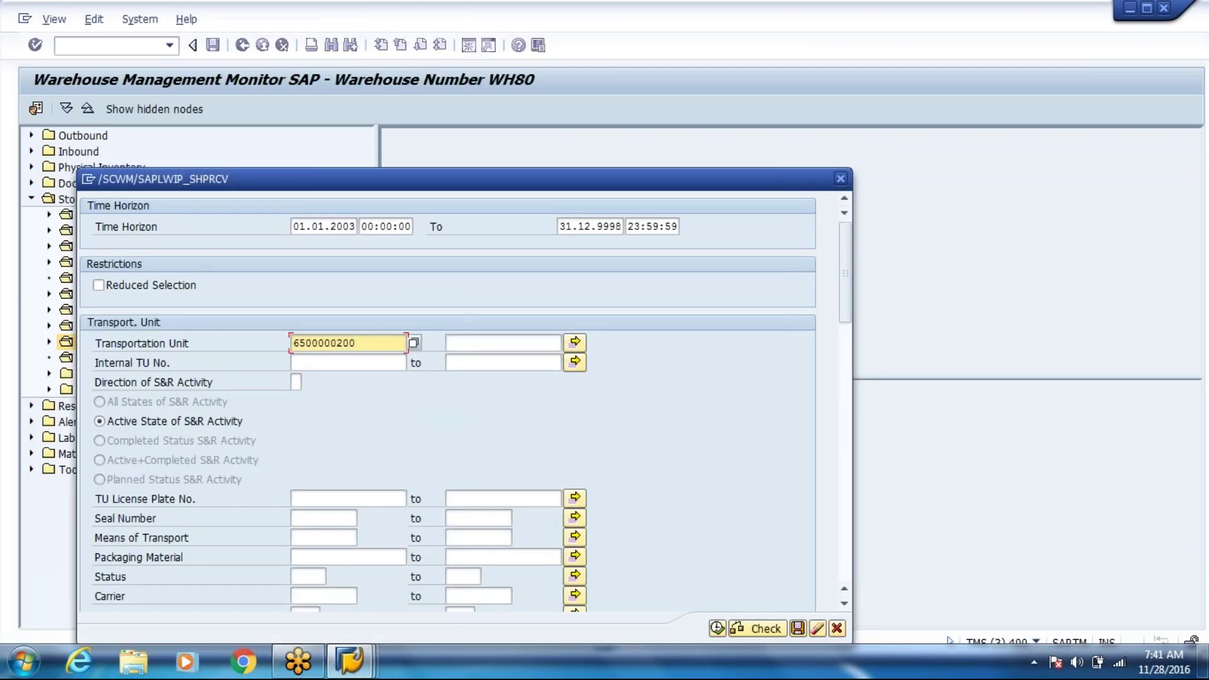
click(717, 628)
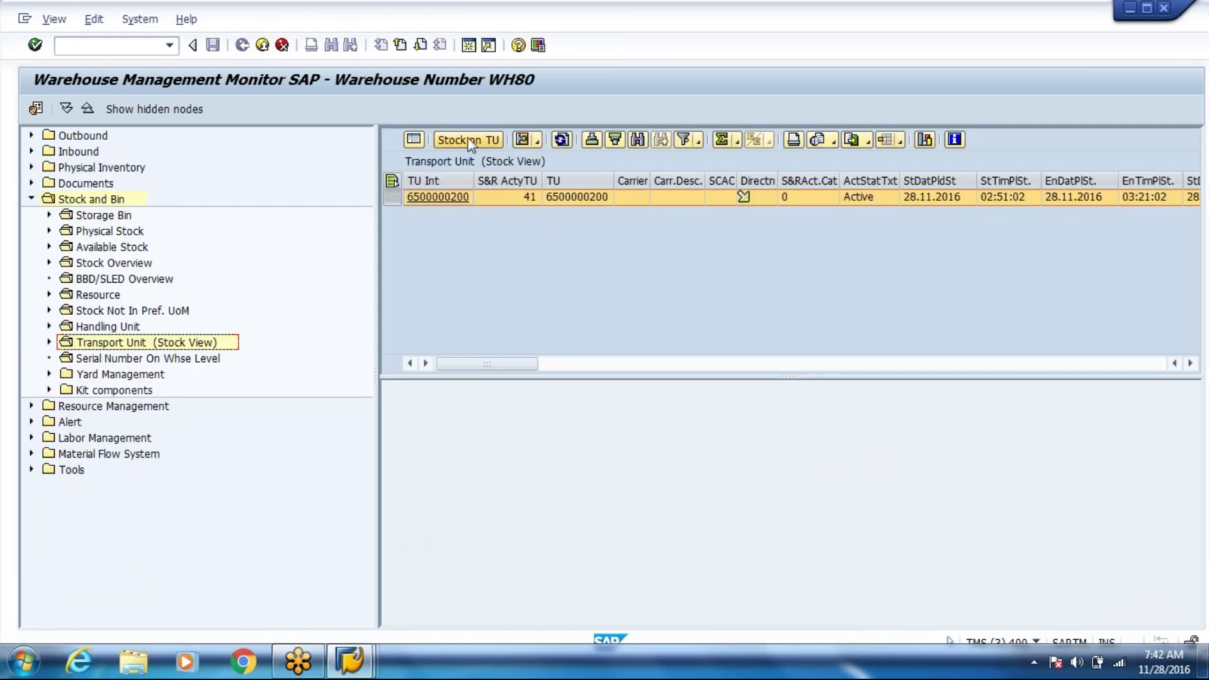
click(469, 141)
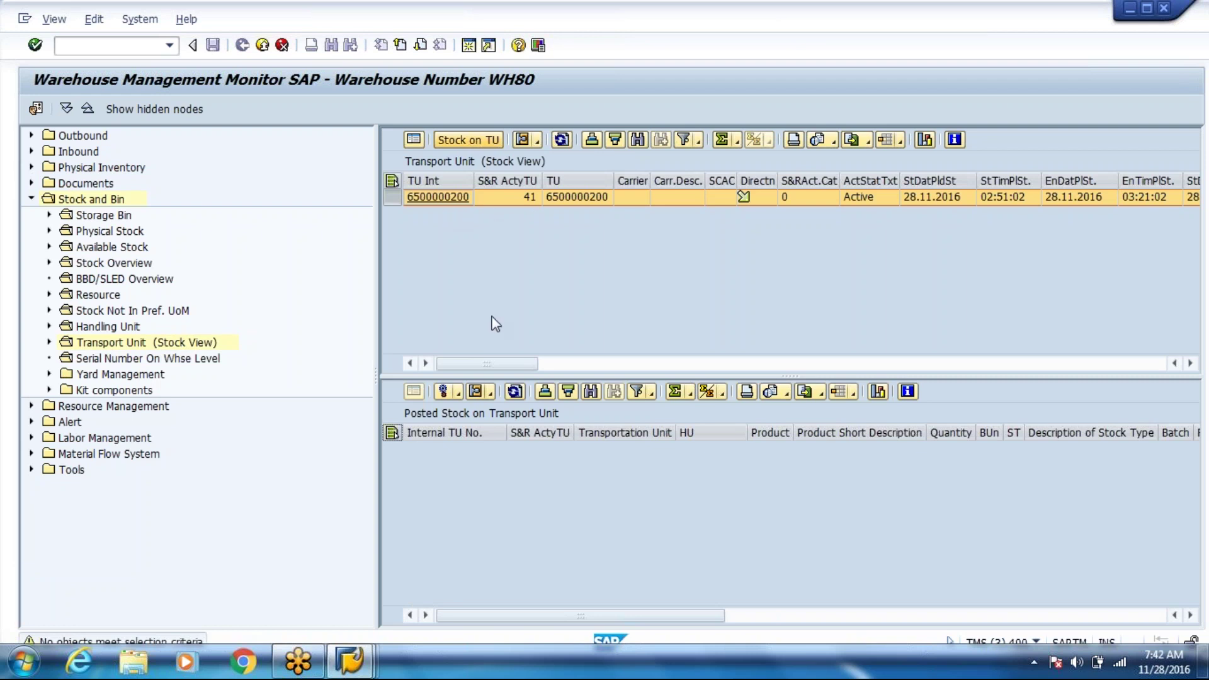
drag(671, 376, 661, 290)
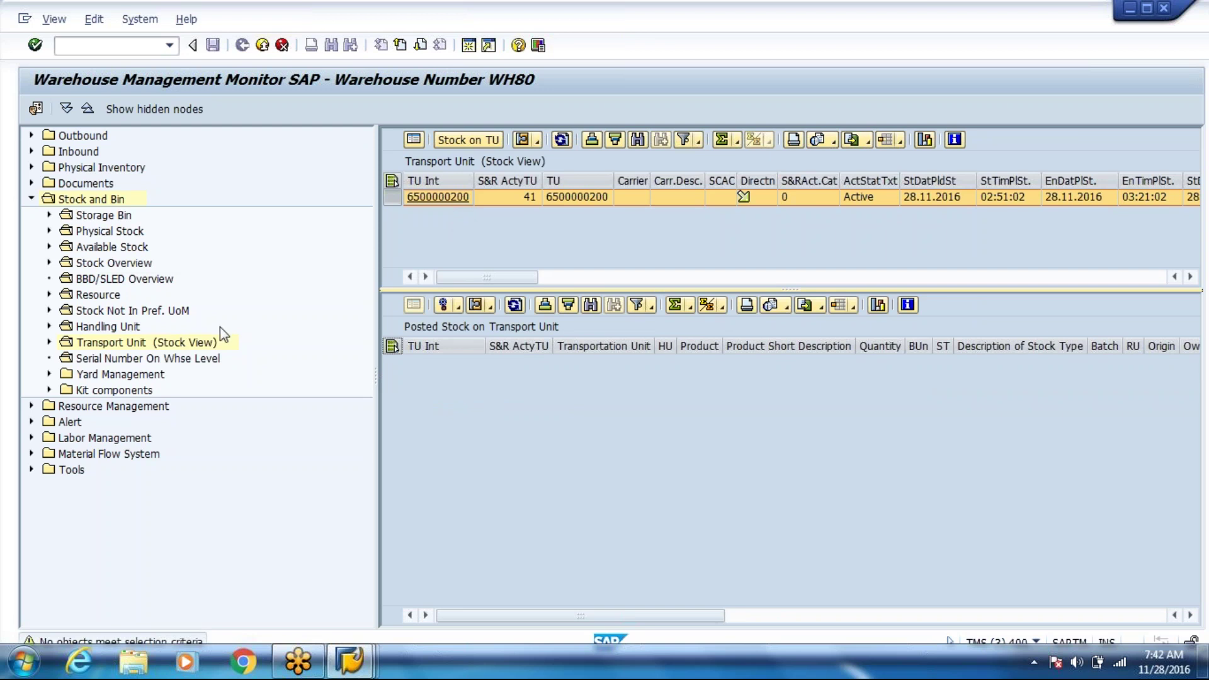
- Display the Yard Overview for warehouse WH80 and review all of its columns
click(49, 376)
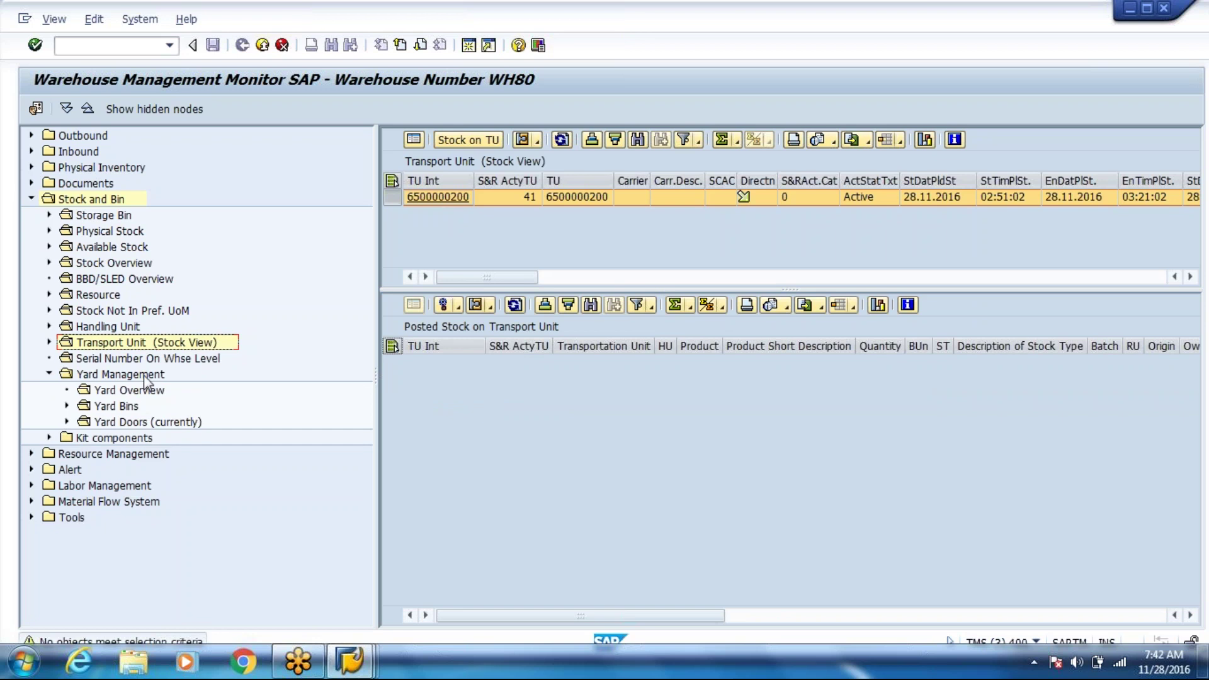
click(144, 375)
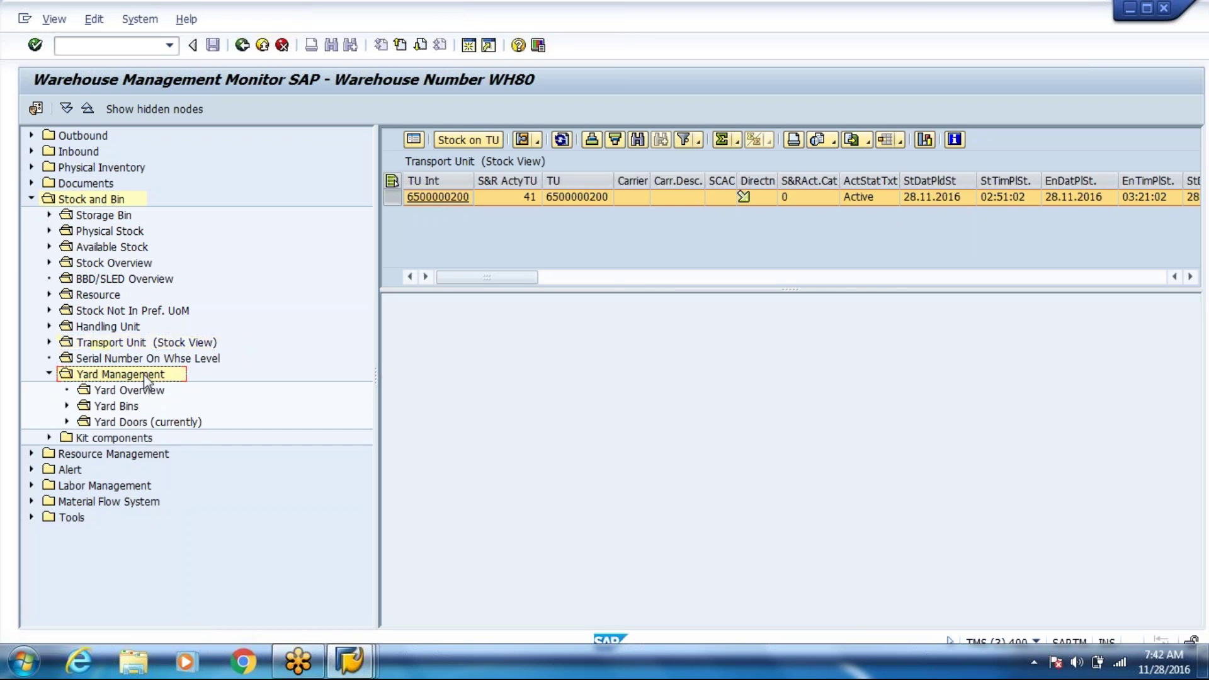
click(143, 391)
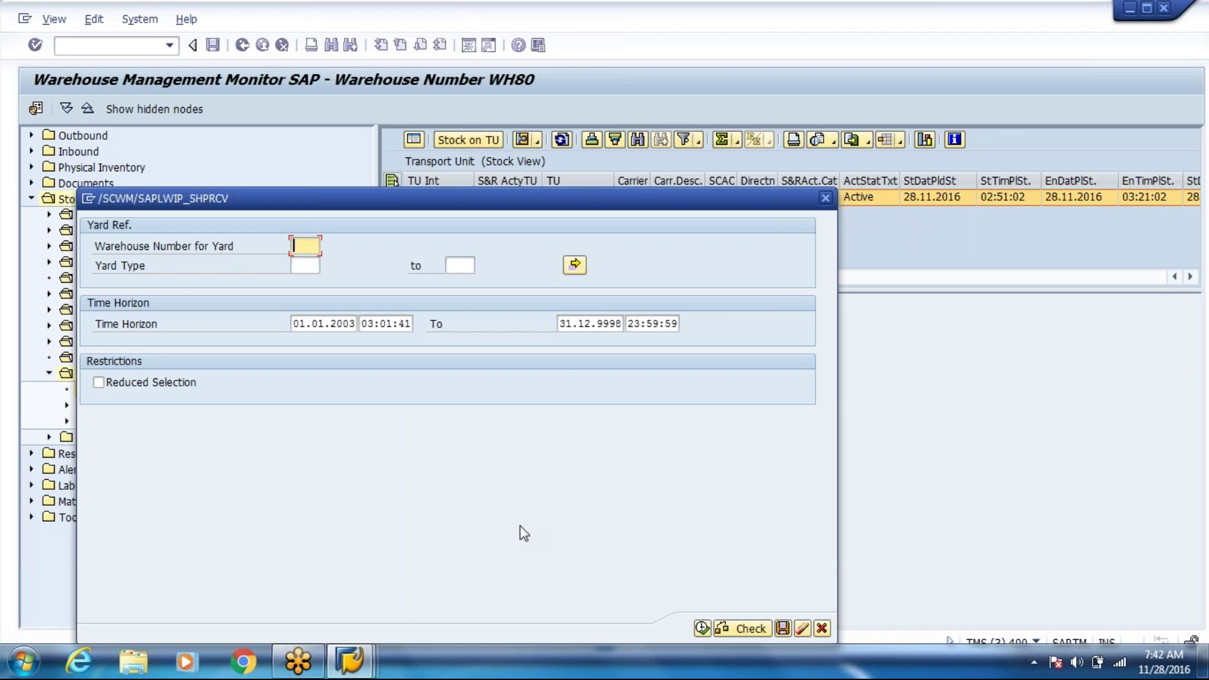
text(WH80)
click(702, 628)
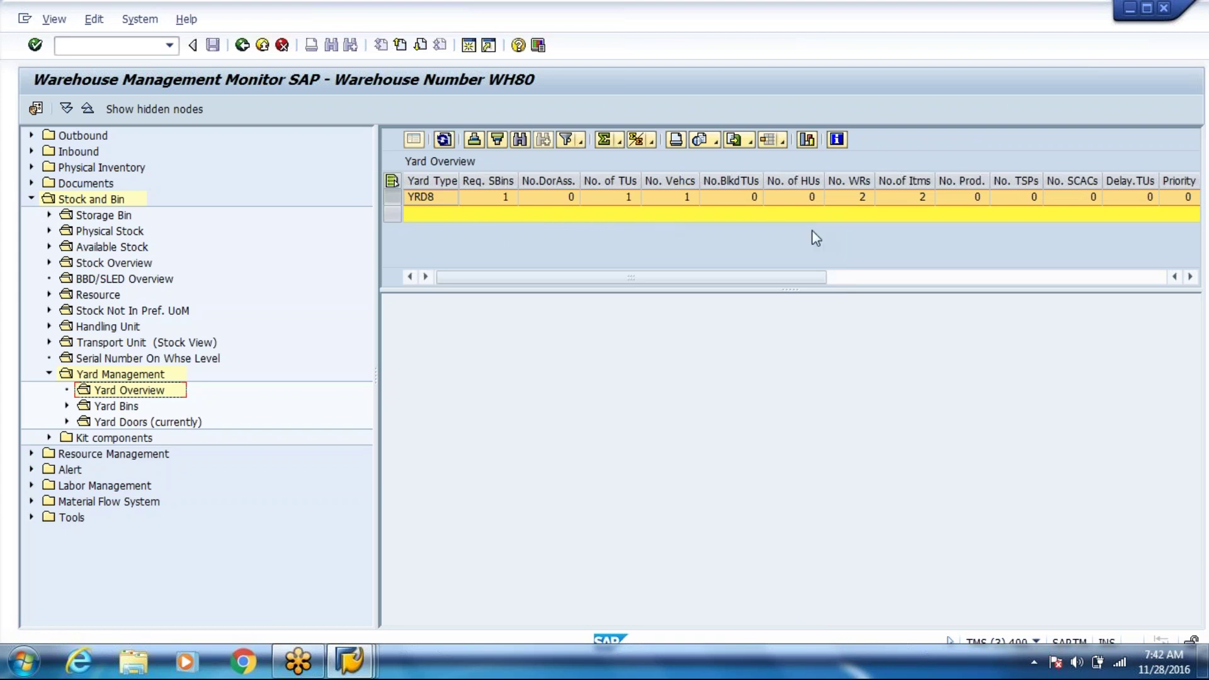
drag(825, 279, 942, 252)
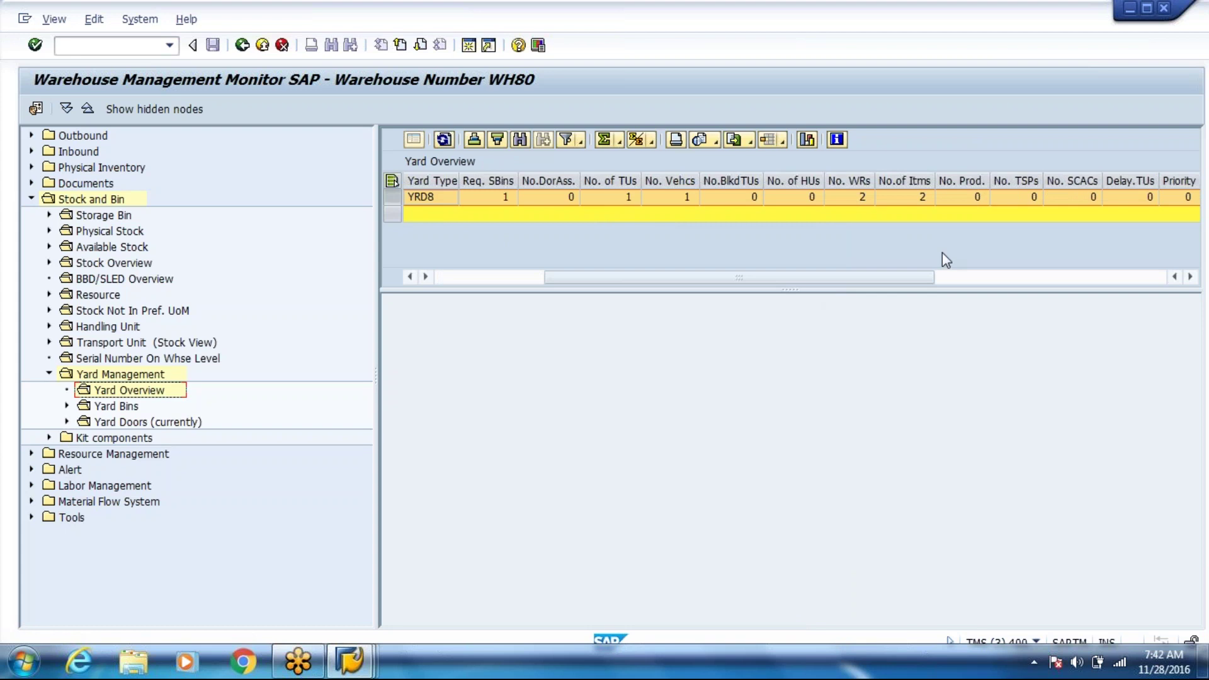
click(1025, 277)
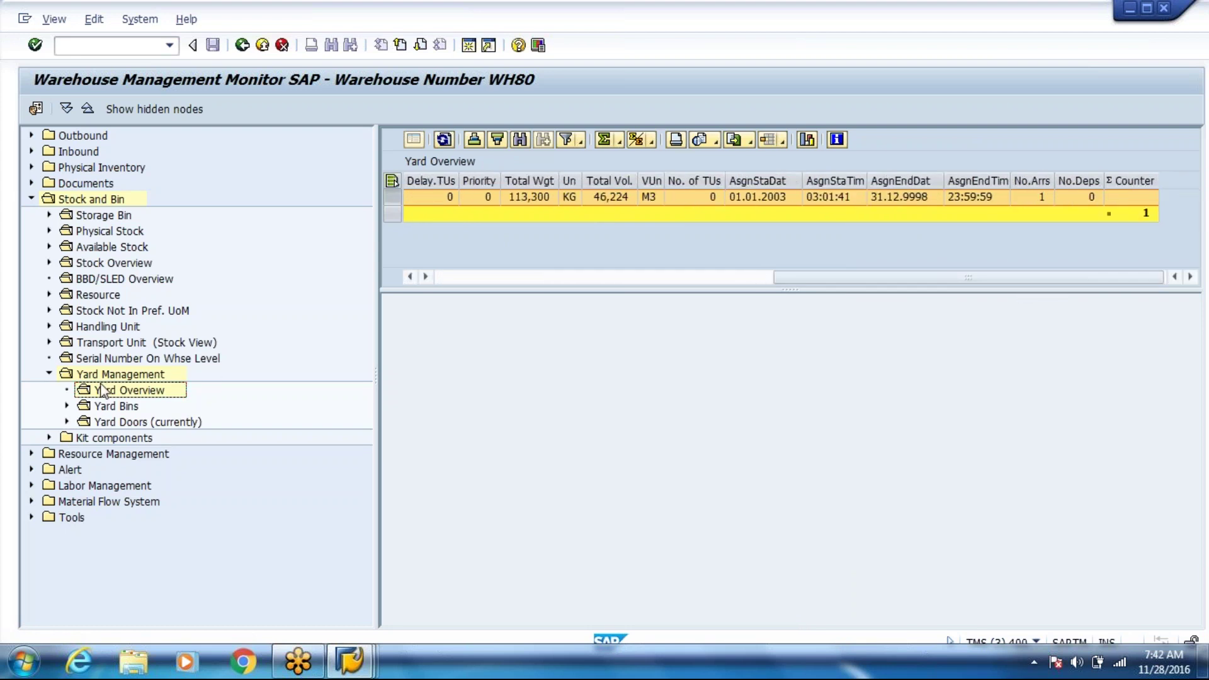
- List the Transport Units in Yard under Yard Bins for warehouse WH80
click(66, 406)
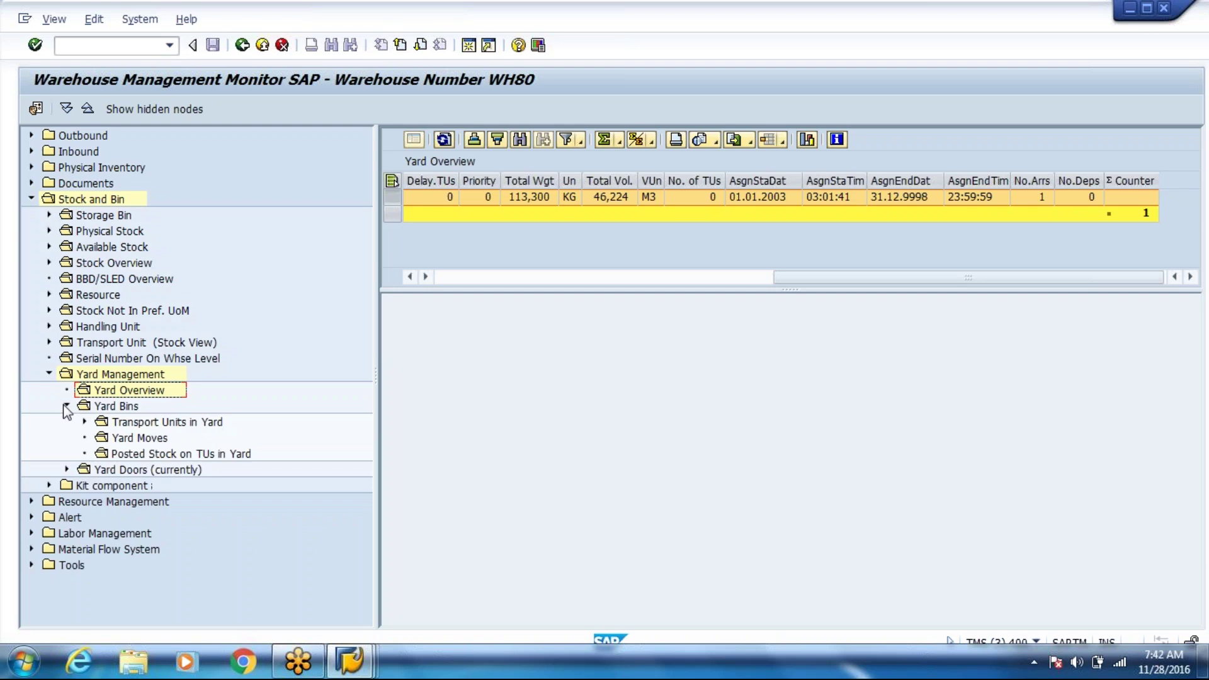
click(106, 408)
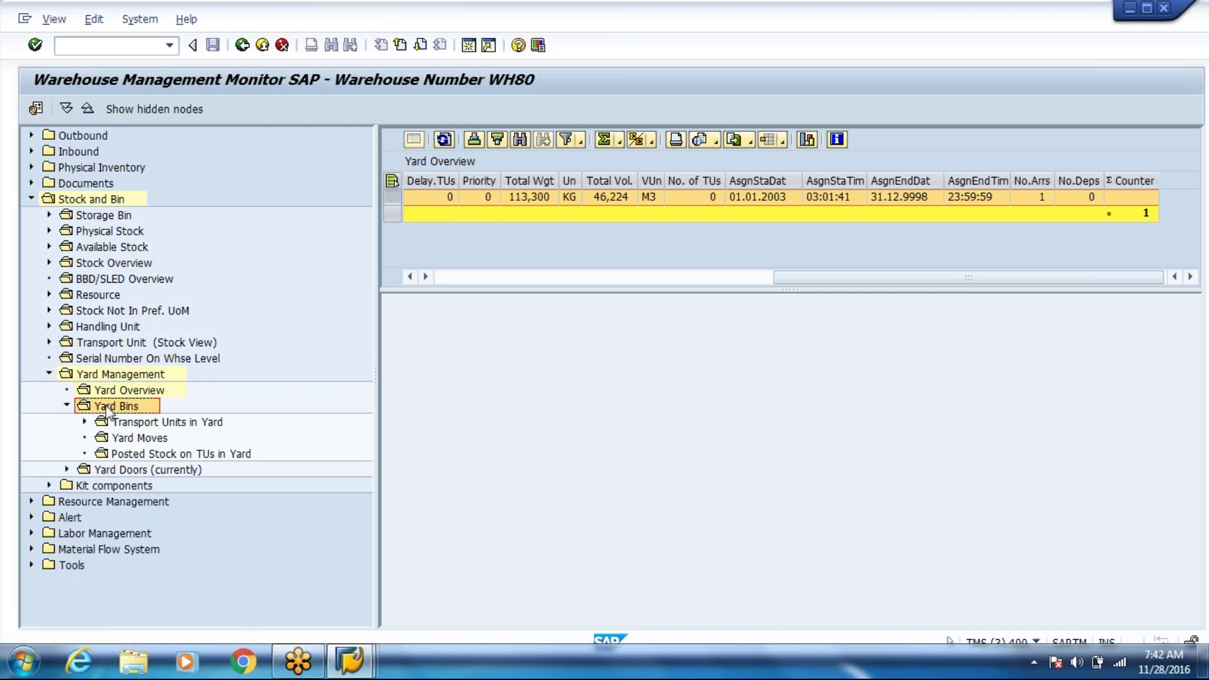
click(181, 424)
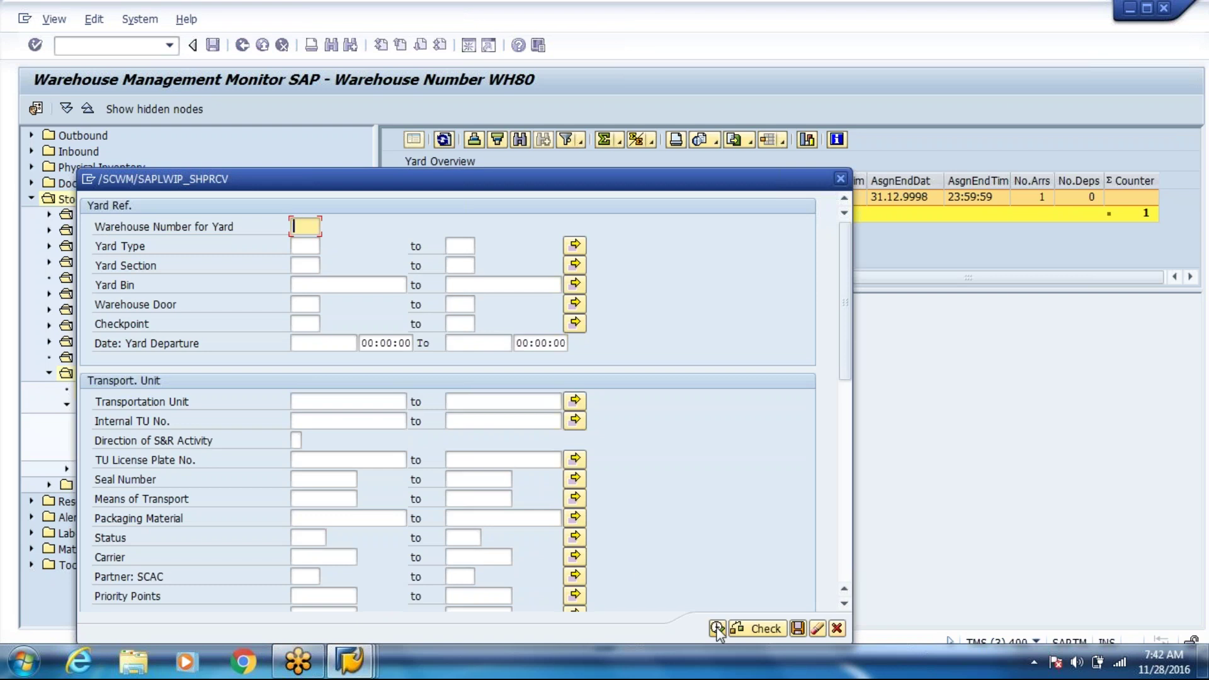
text(WH80)
click(716, 629)
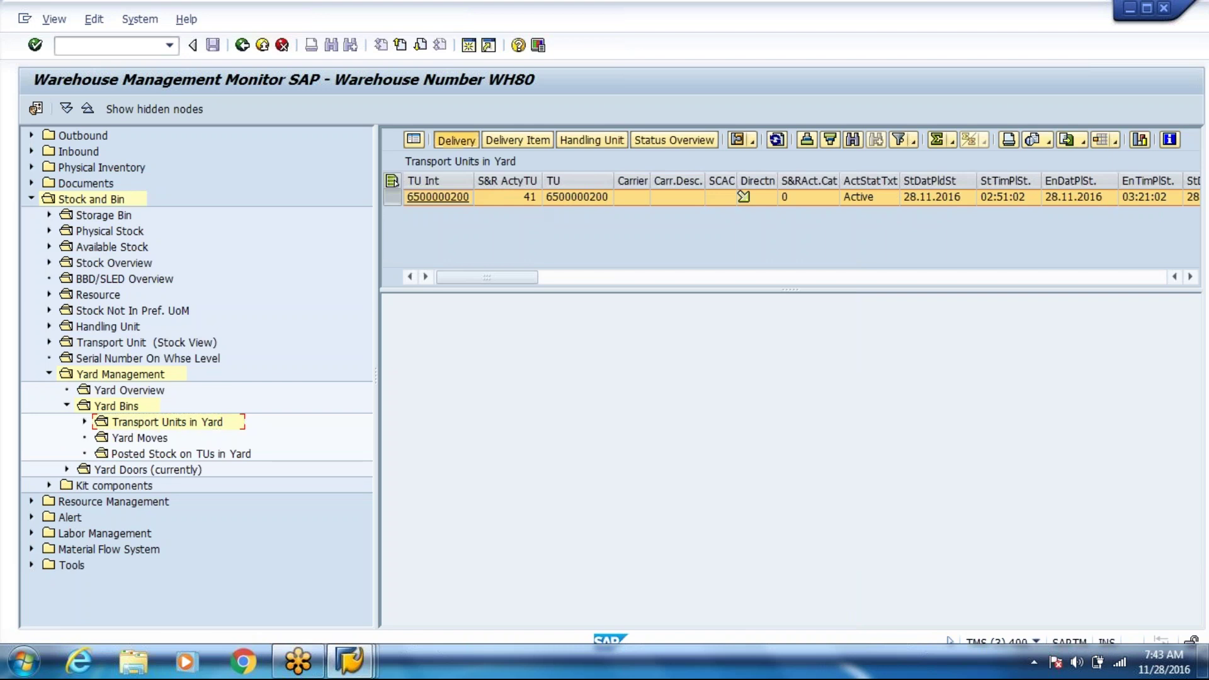
- Display the yard transportation unit's deliveries, delivery items, handling units and full status overview
click(456, 139)
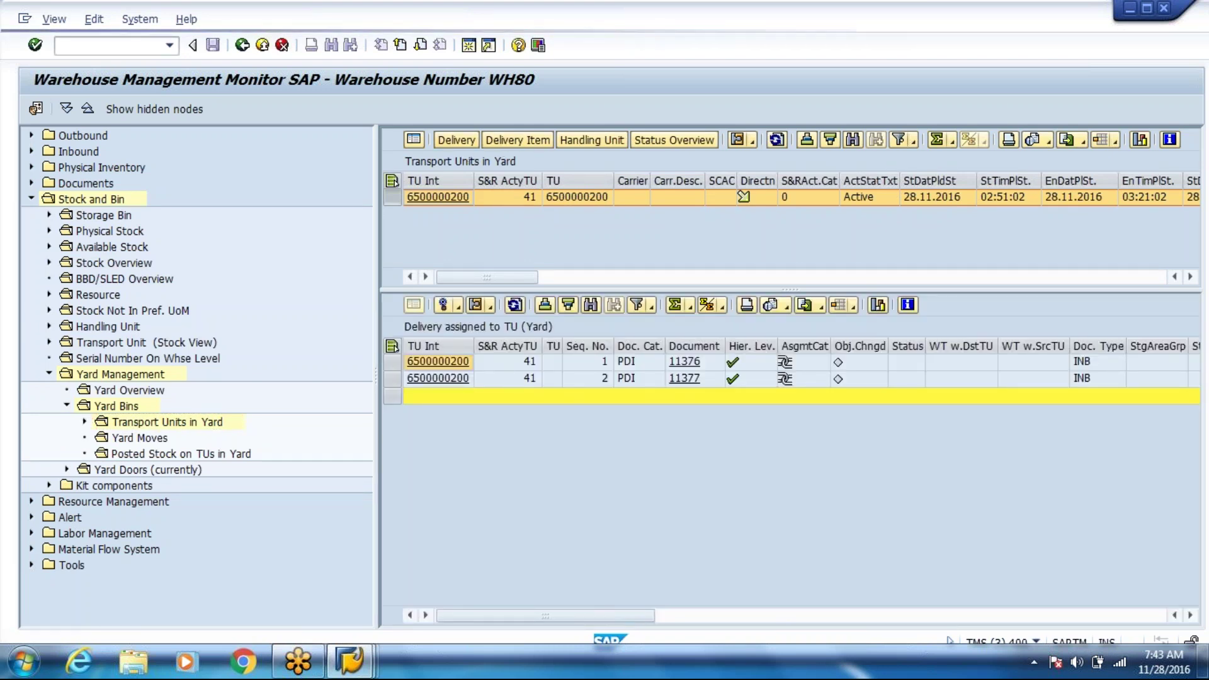
click(517, 140)
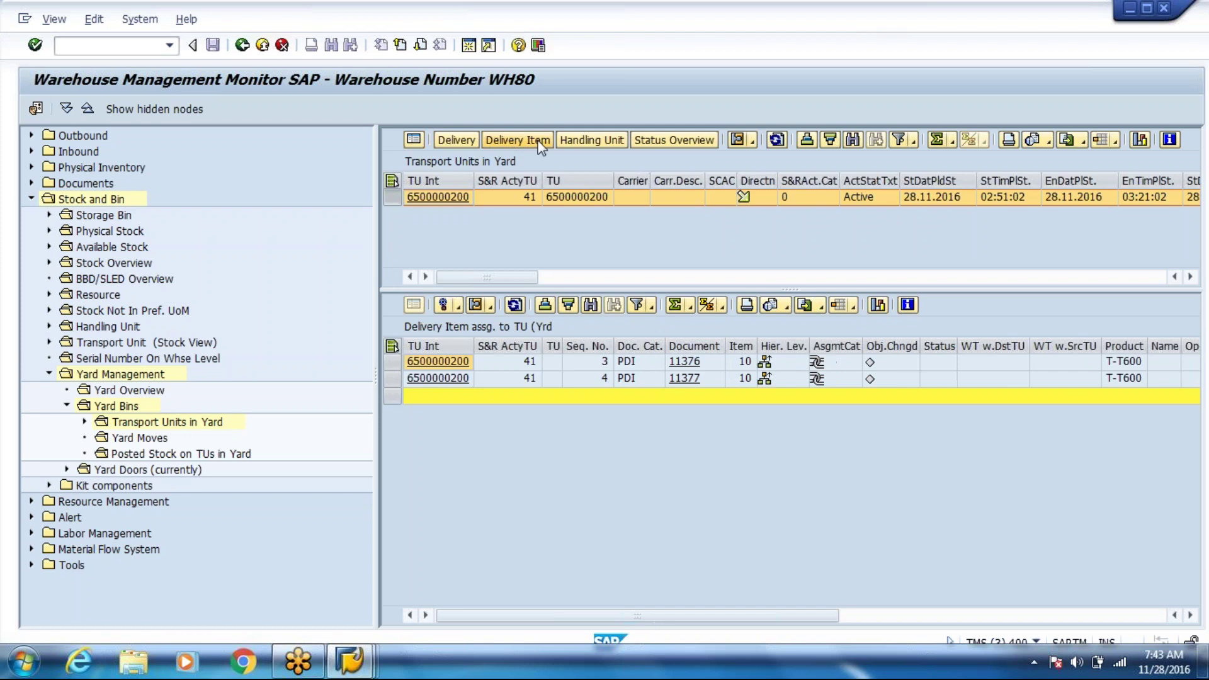
click(588, 141)
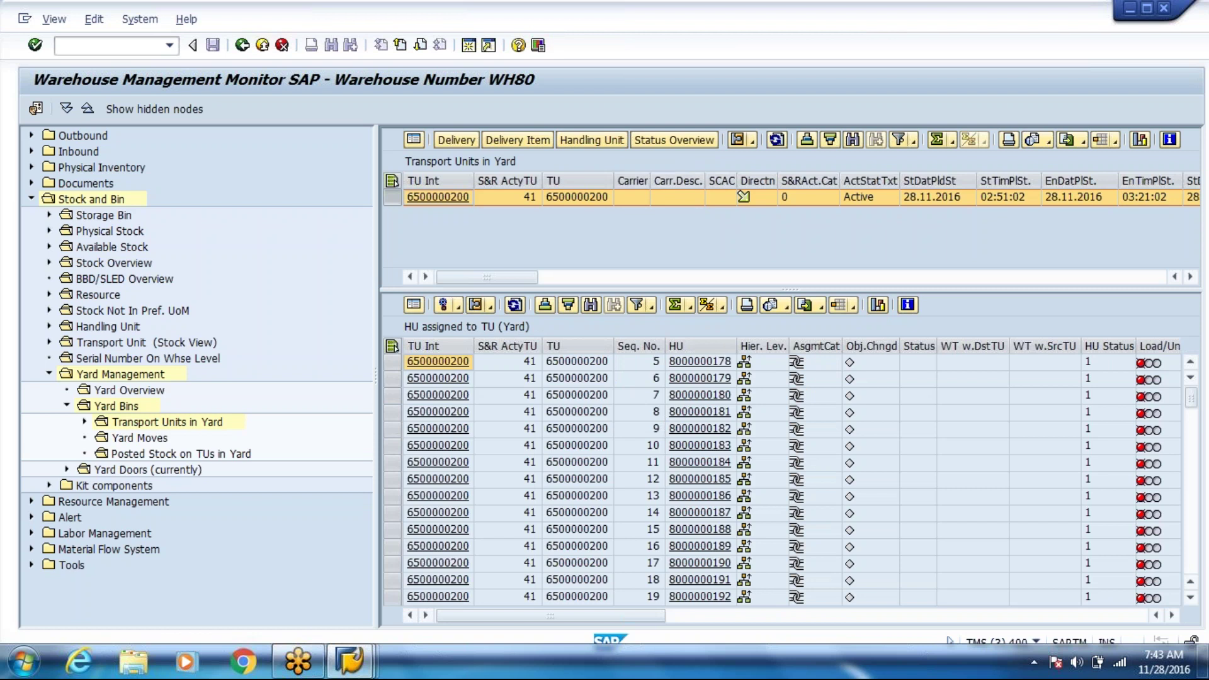
click(674, 140)
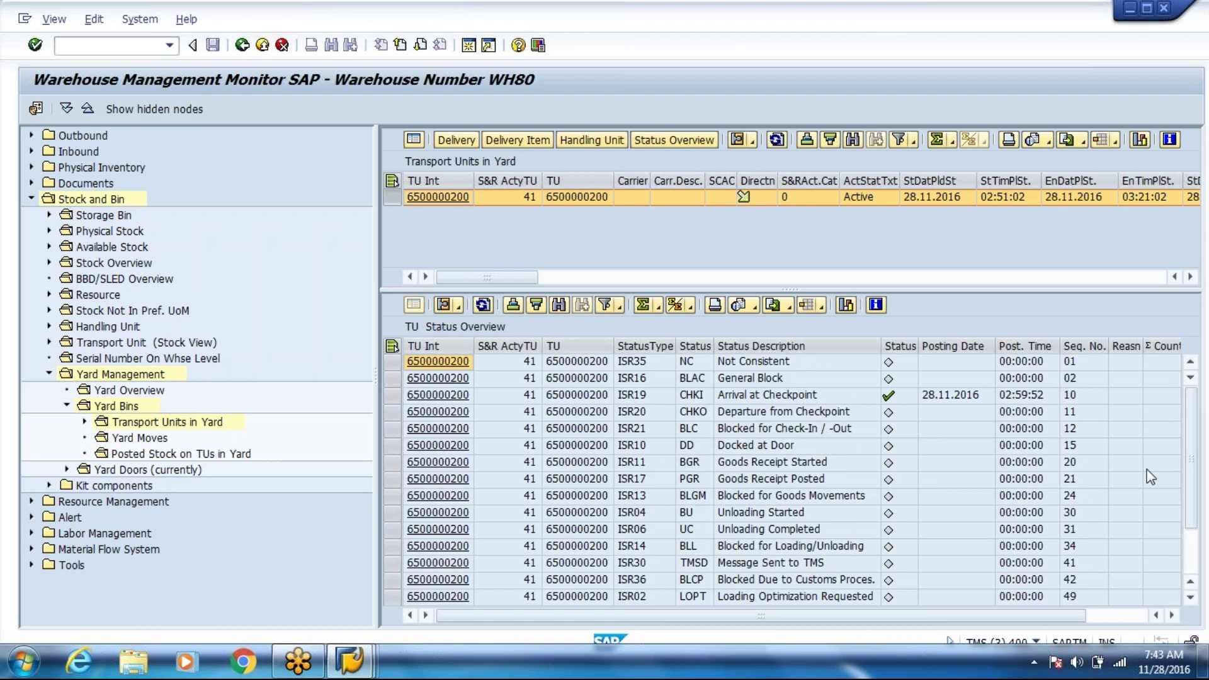
scroll(1193, 520, down, 2)
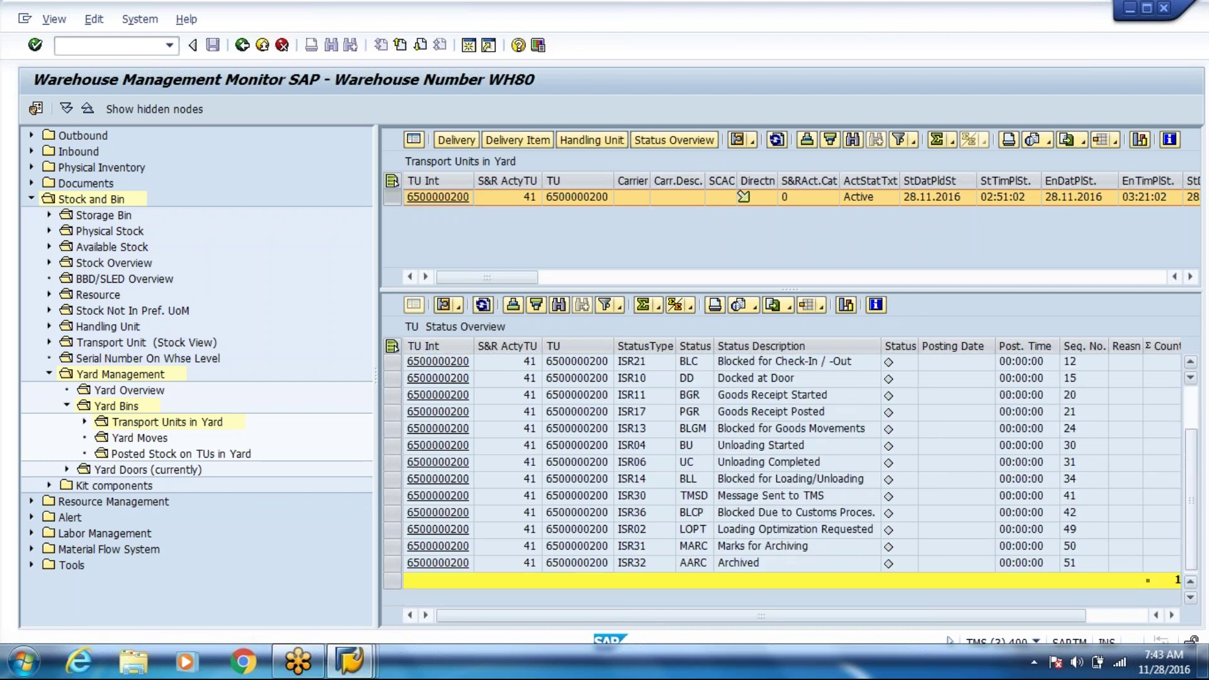
- Display the Yard Moves for warehouse WH80 and check the warehouse task's source and destination yard bins
click(121, 445)
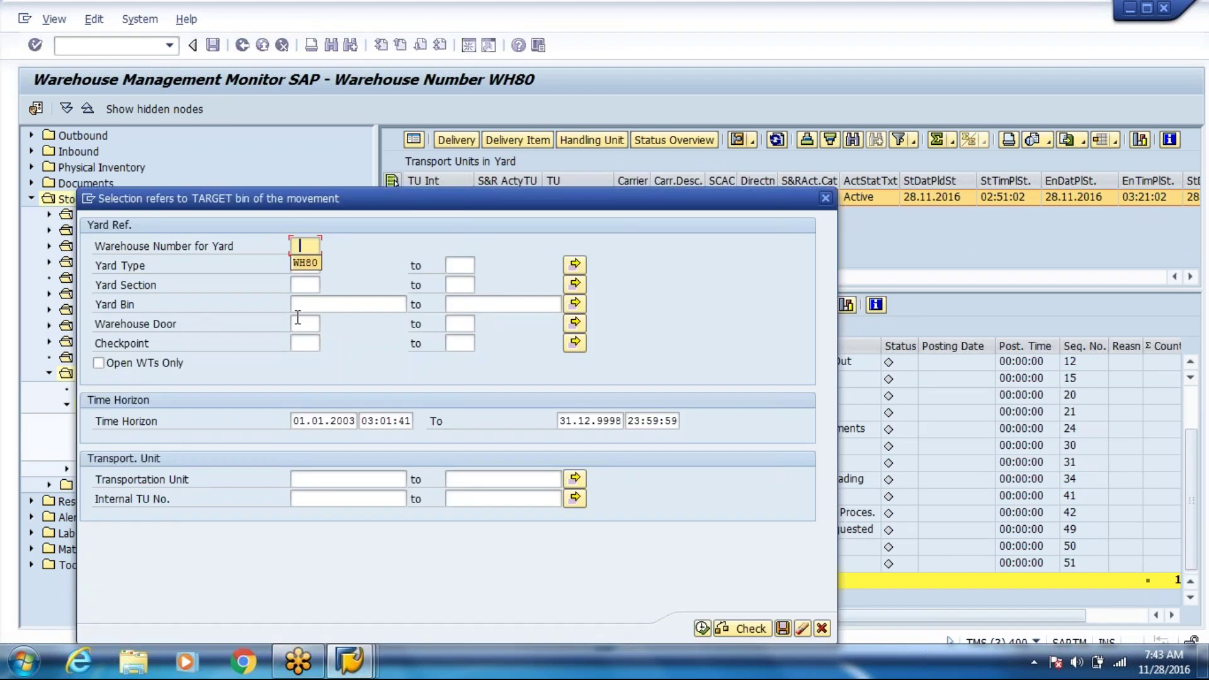
click(701, 628)
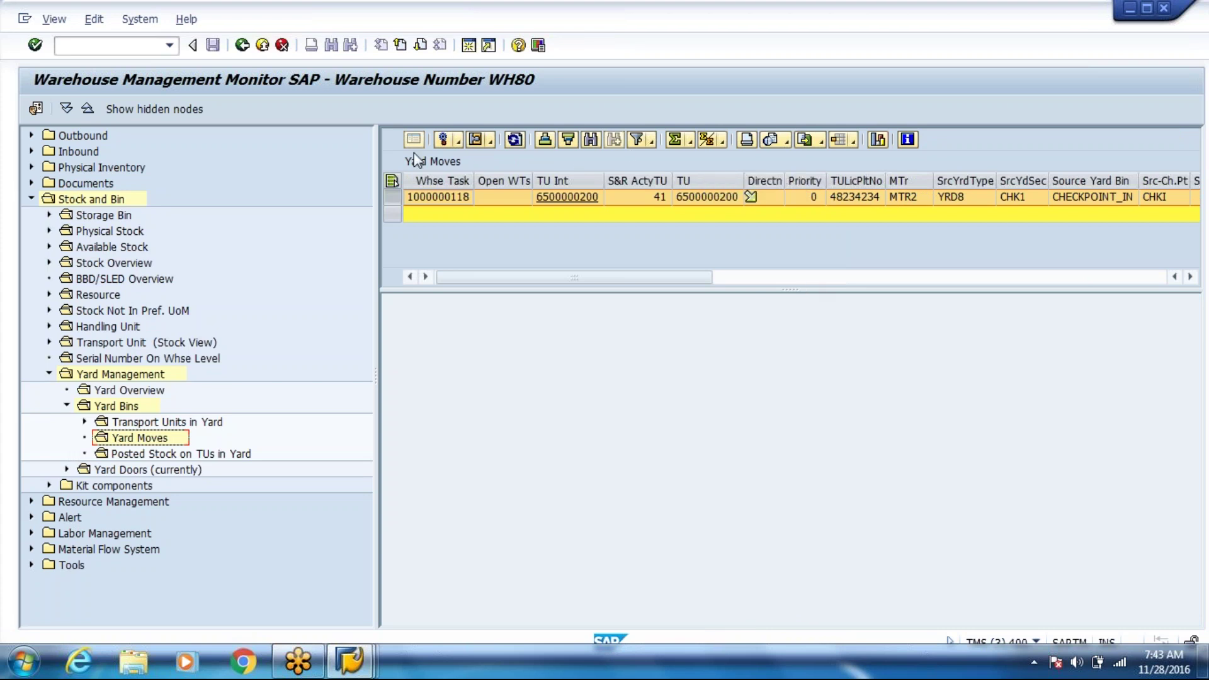
drag(584, 291, 570, 610)
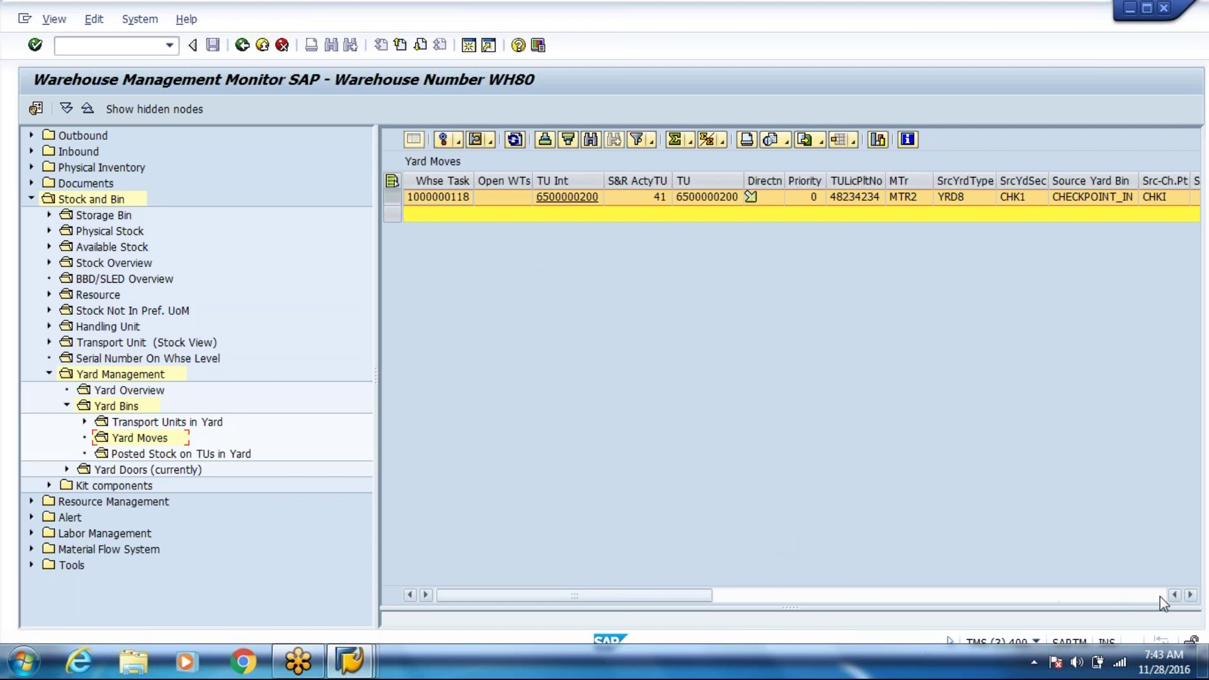
click(1191, 595)
click(1191, 596)
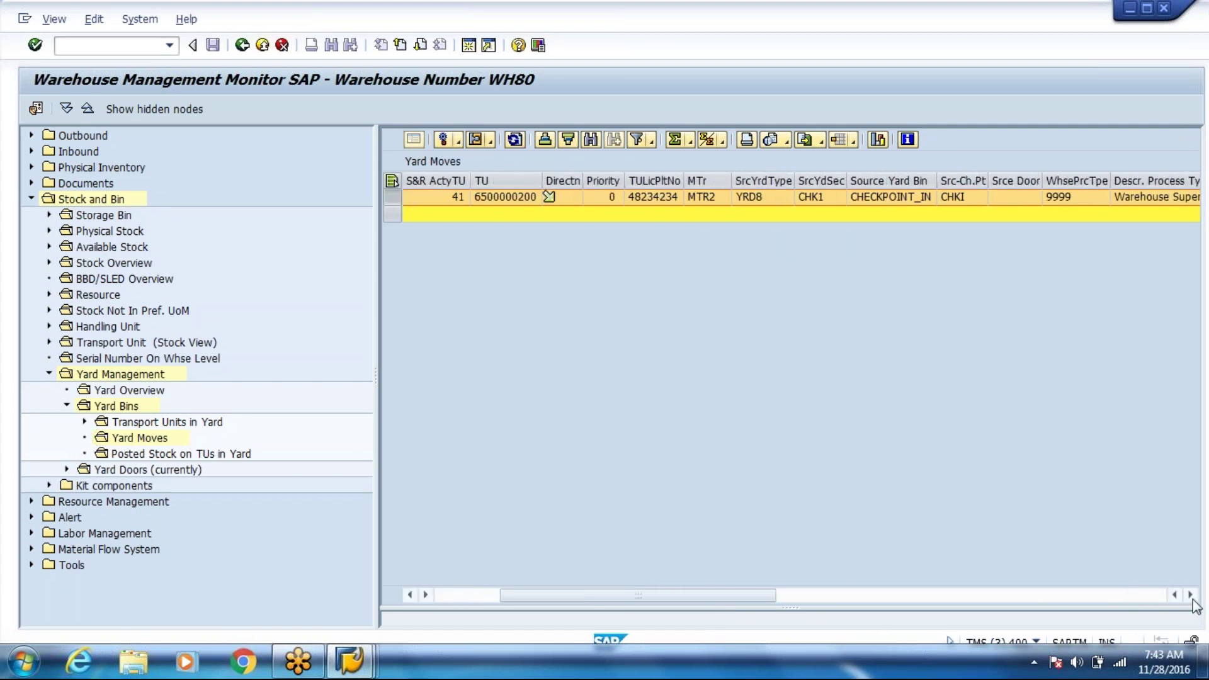
click(1191, 596)
click(1191, 595)
click(1191, 596)
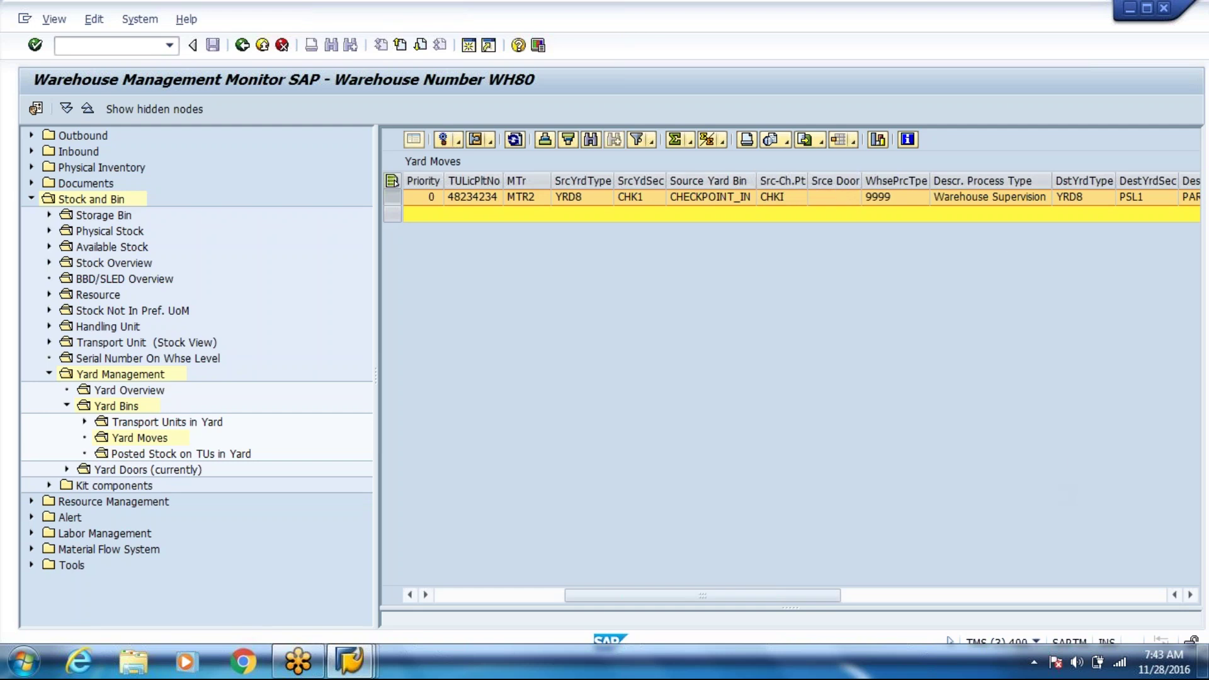
click(1191, 596)
click(1191, 596)
click(1191, 595)
click(1190, 595)
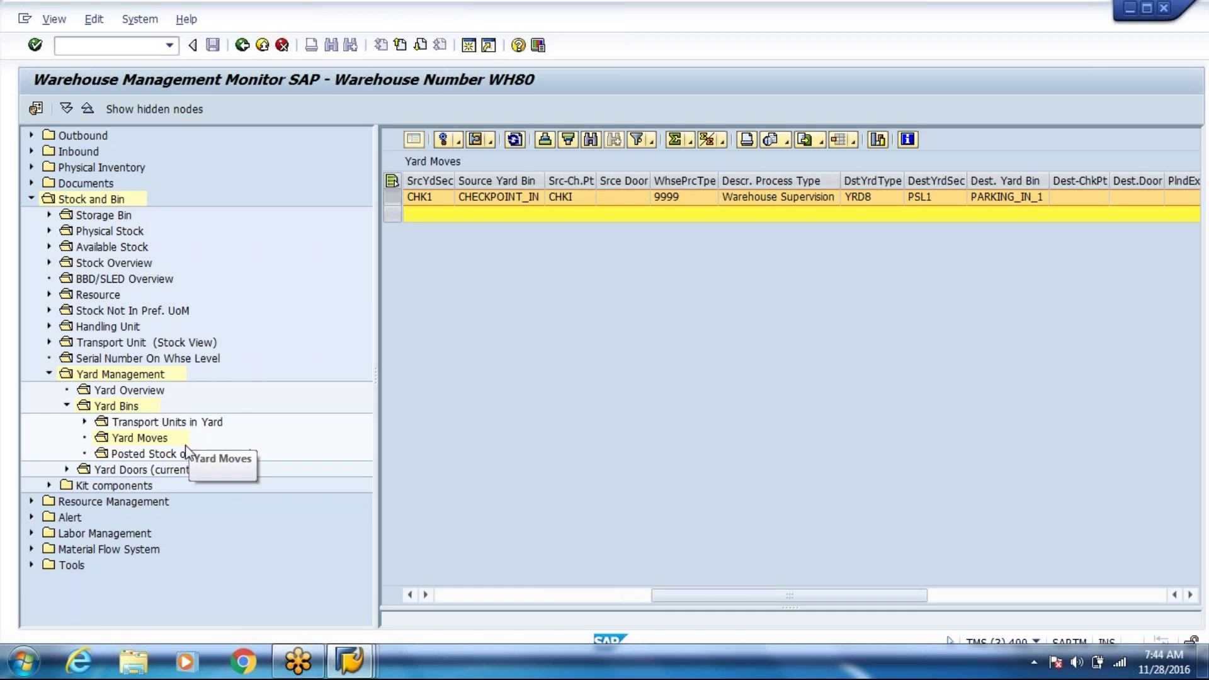
- In the yard warehouse task session, set process type 9999 and destination door DORI, and create and save the task for the transportation unit
key(alt+Tab)
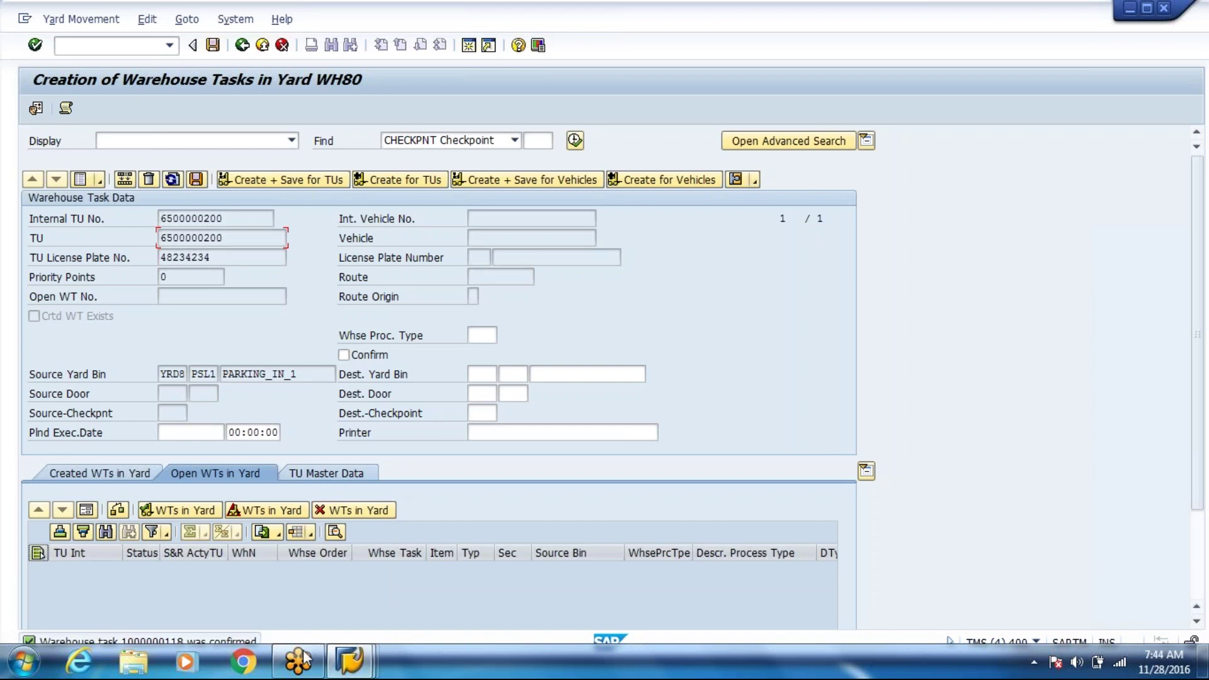
click(480, 335)
click(485, 352)
key(Return)
click(529, 394)
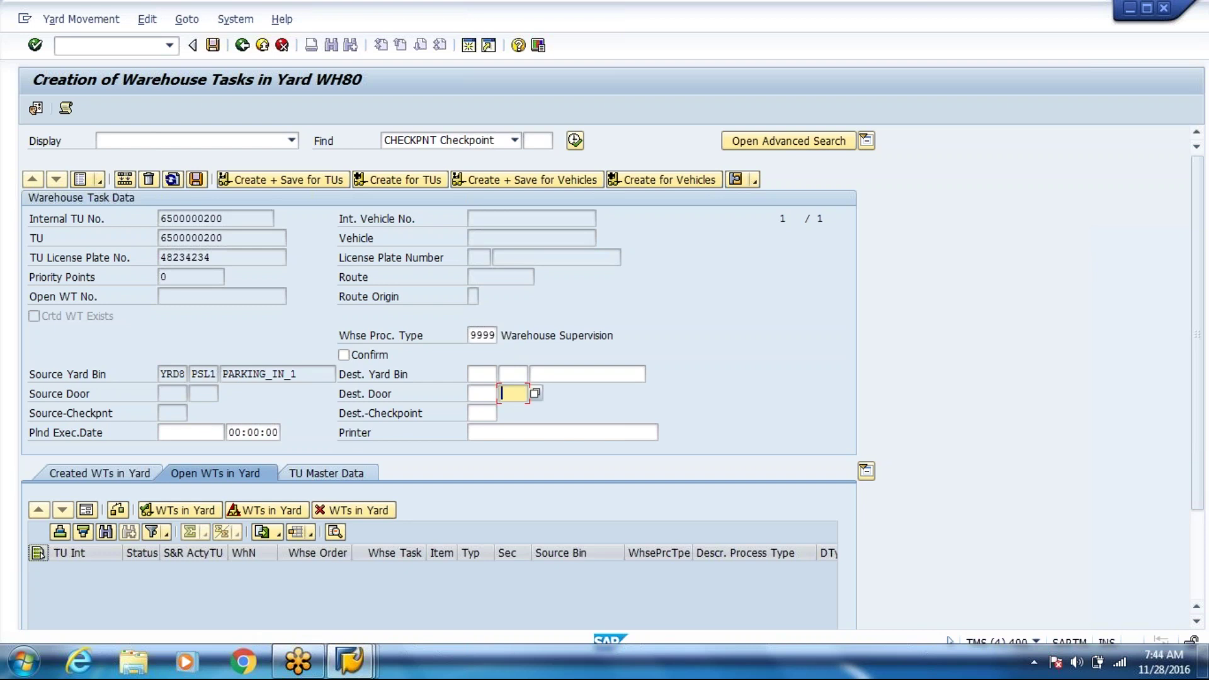
click(533, 398)
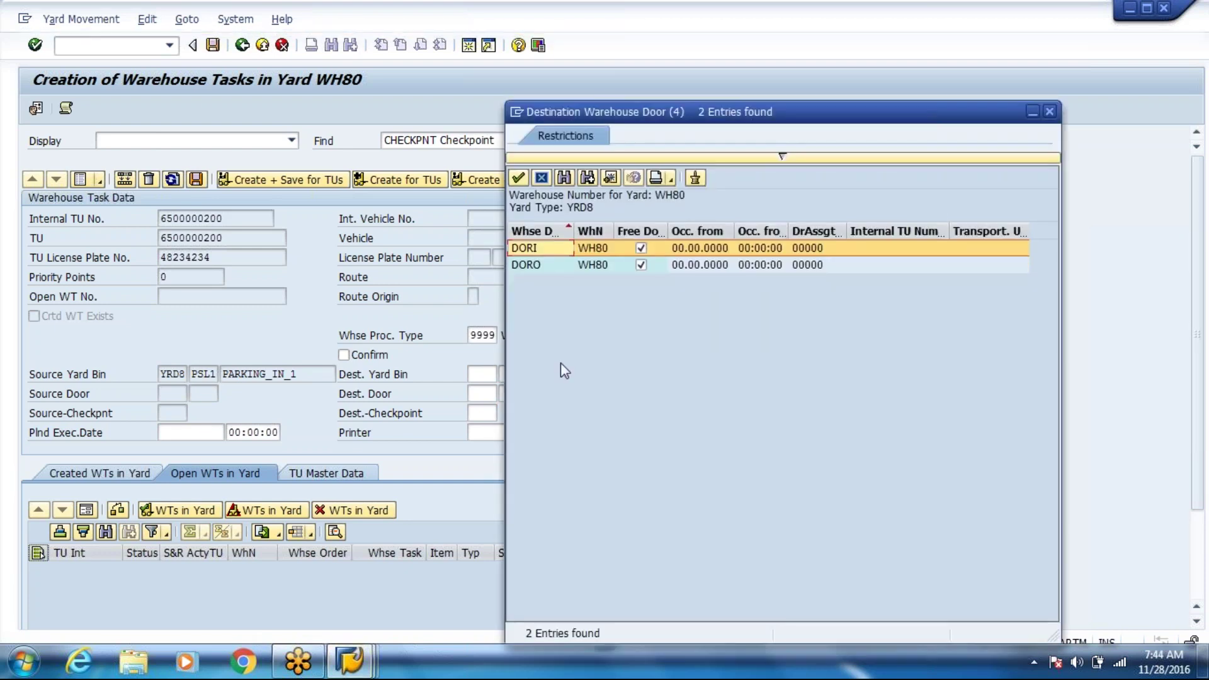
double_click(658, 247)
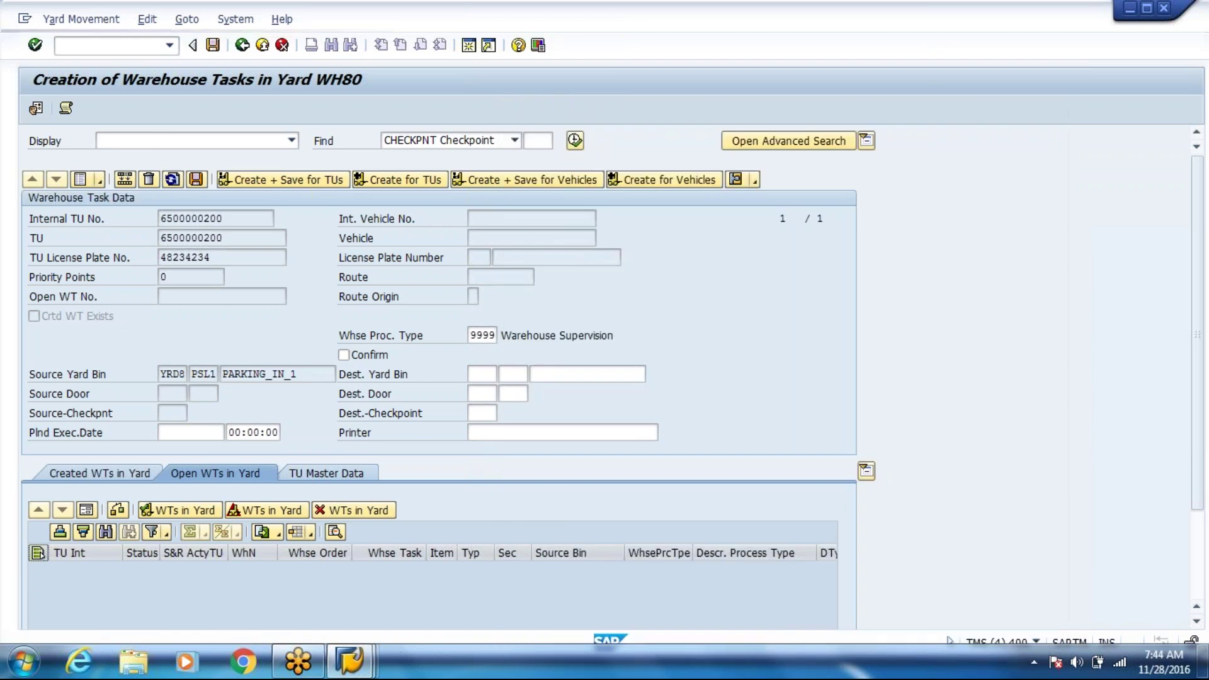
click(274, 178)
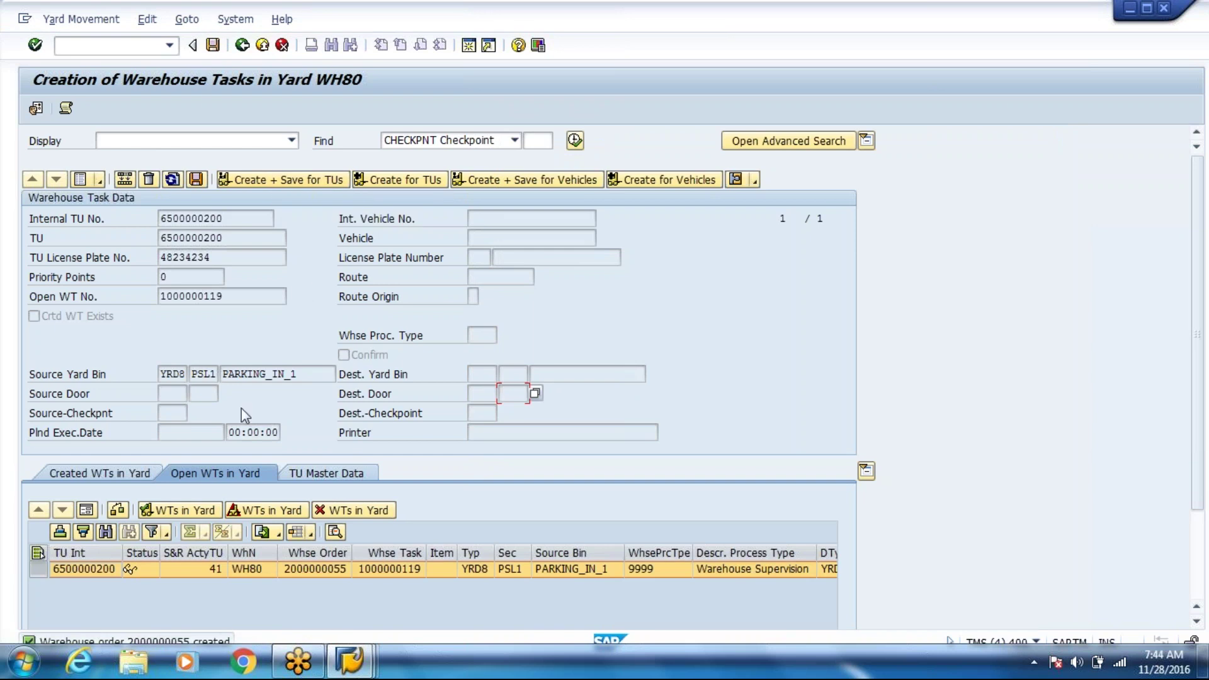
- Confirm and save the open warehouse task to the door, and return to transportation unit processing
click(187, 511)
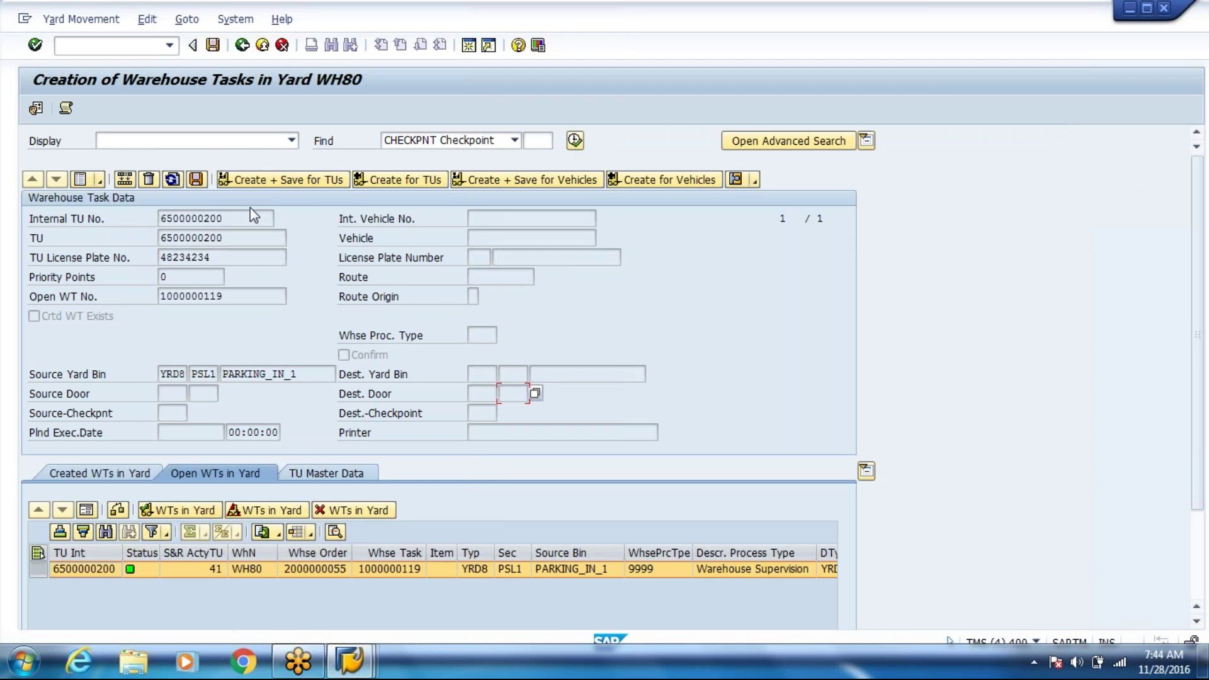
click(213, 47)
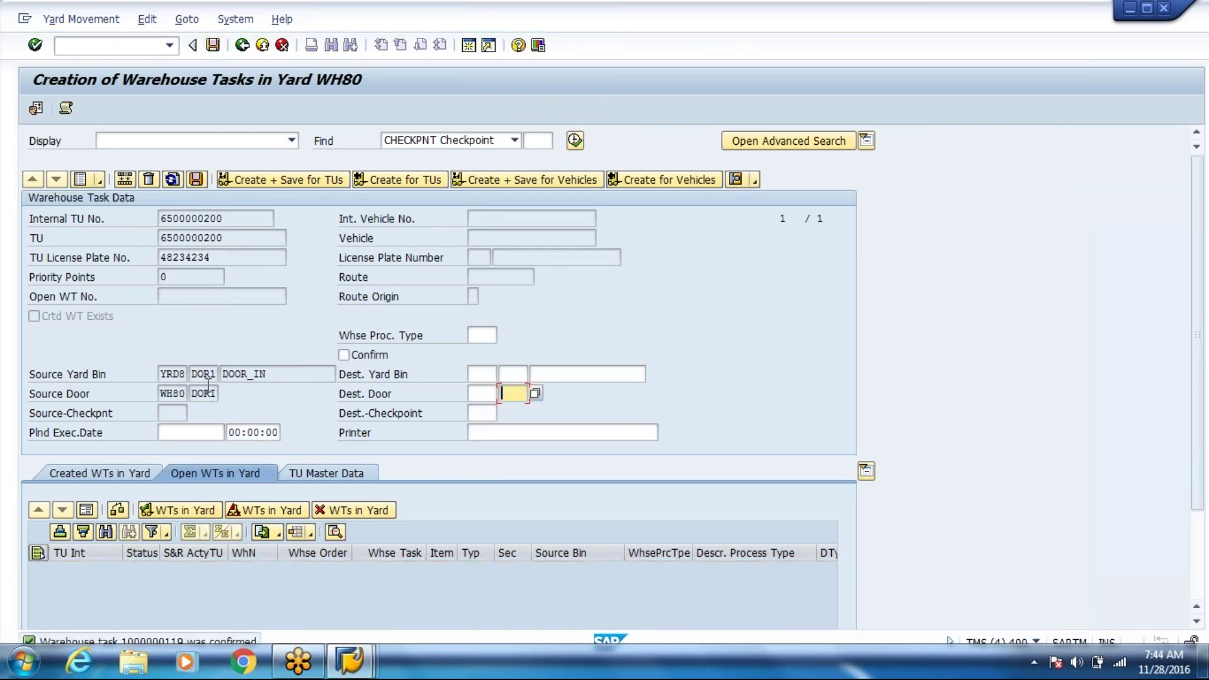
click(243, 46)
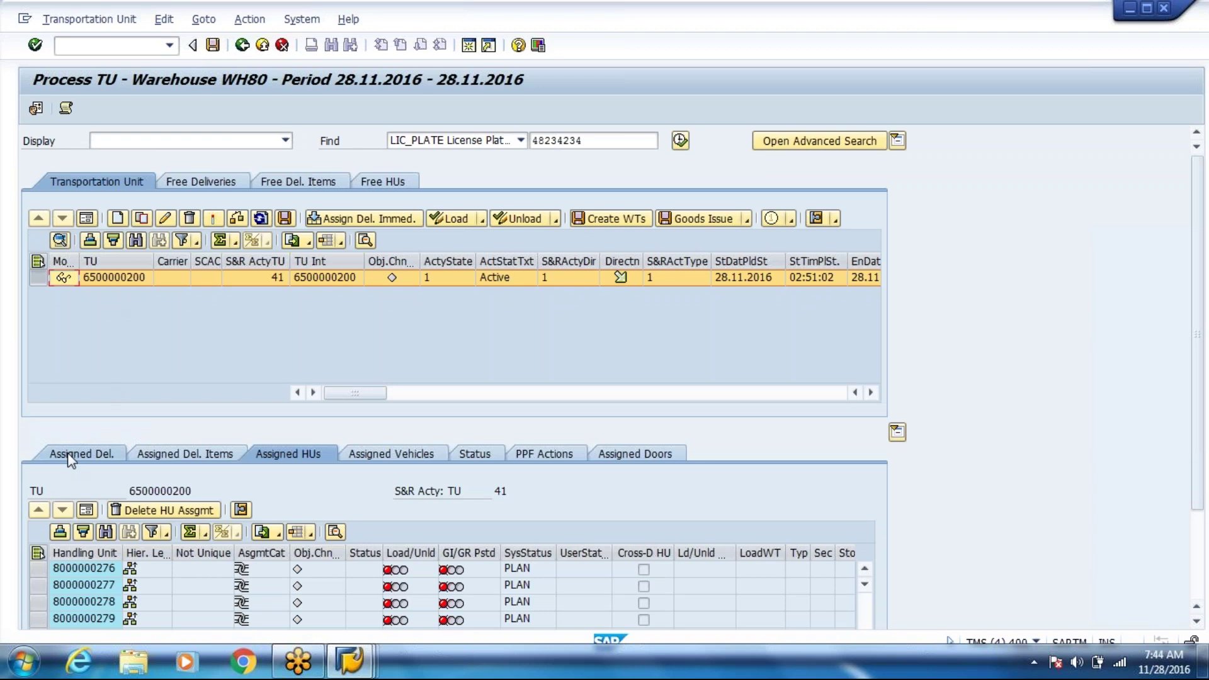
- Check the transportation unit's assigned deliveries, assigned handling units and the available goods movement options
click(68, 454)
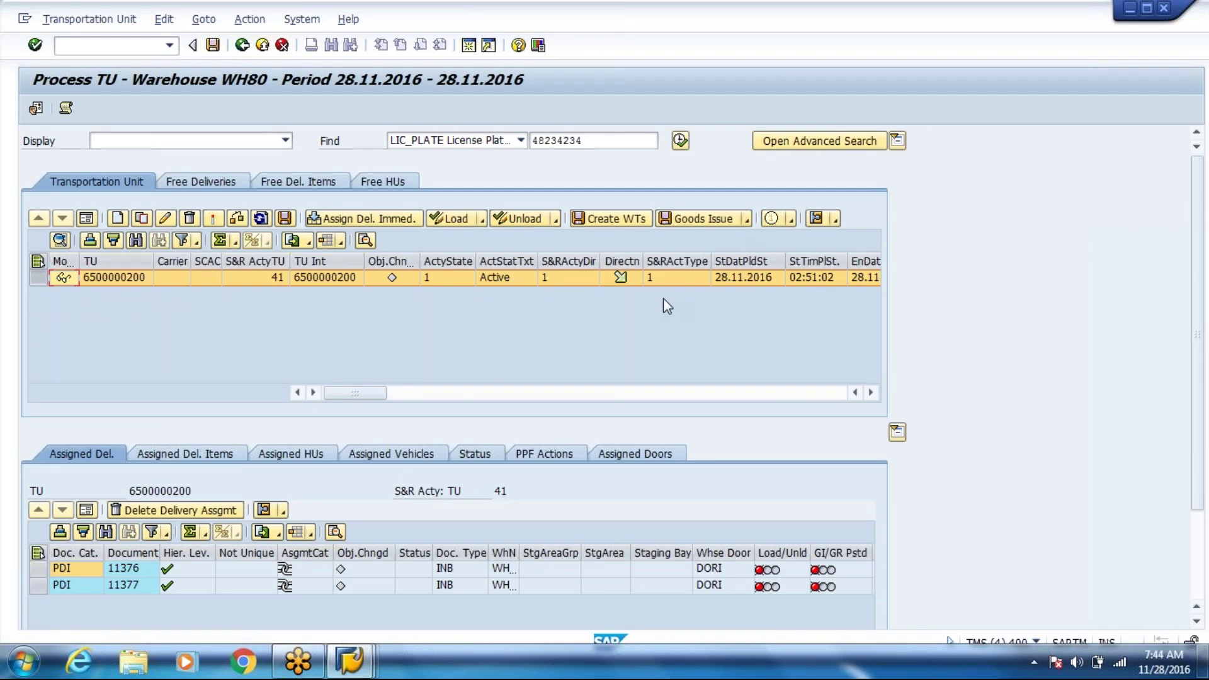
click(321, 459)
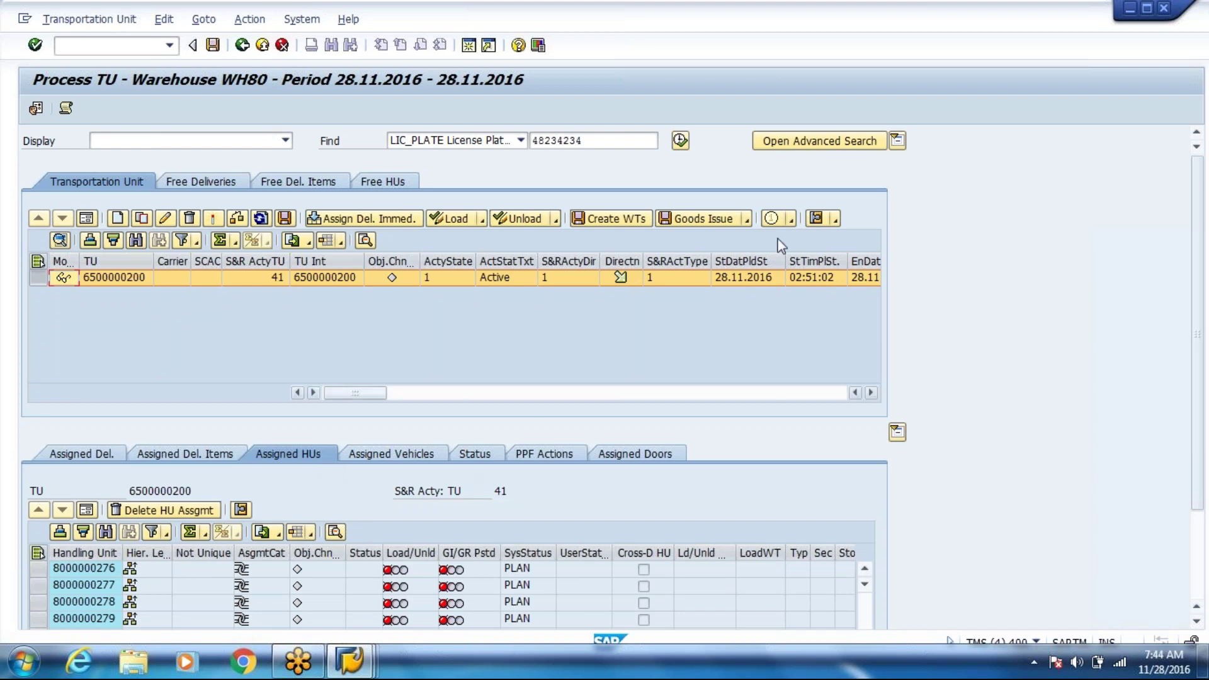
click(748, 220)
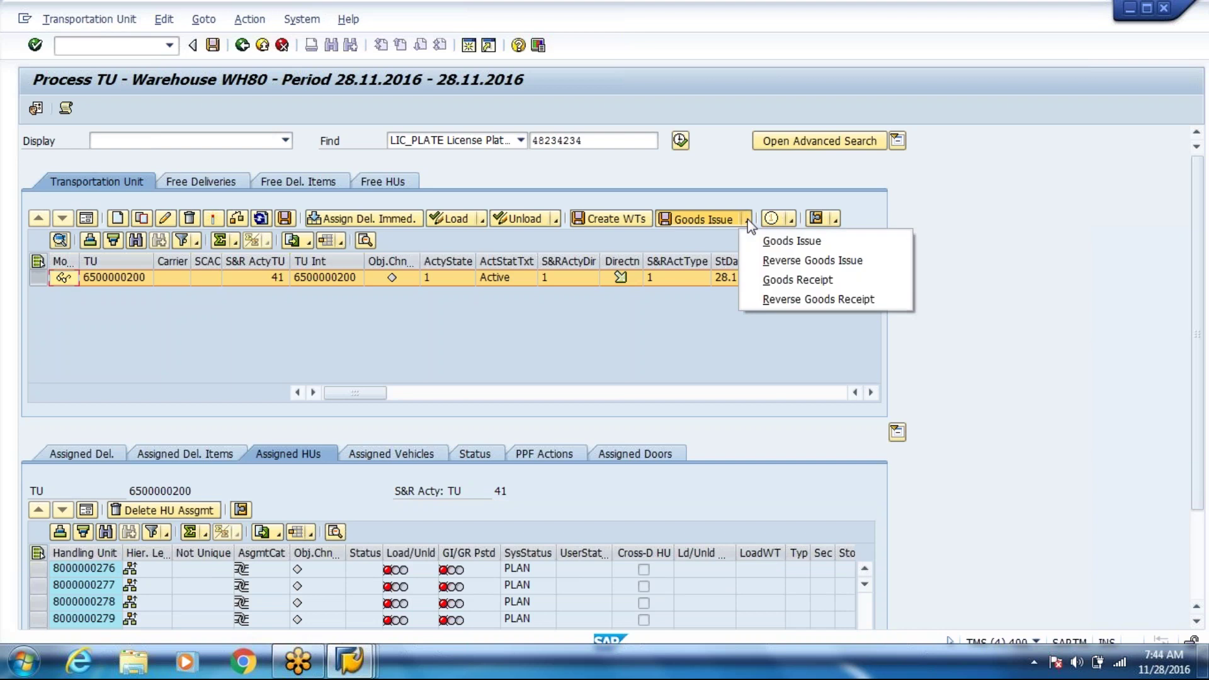
click(534, 321)
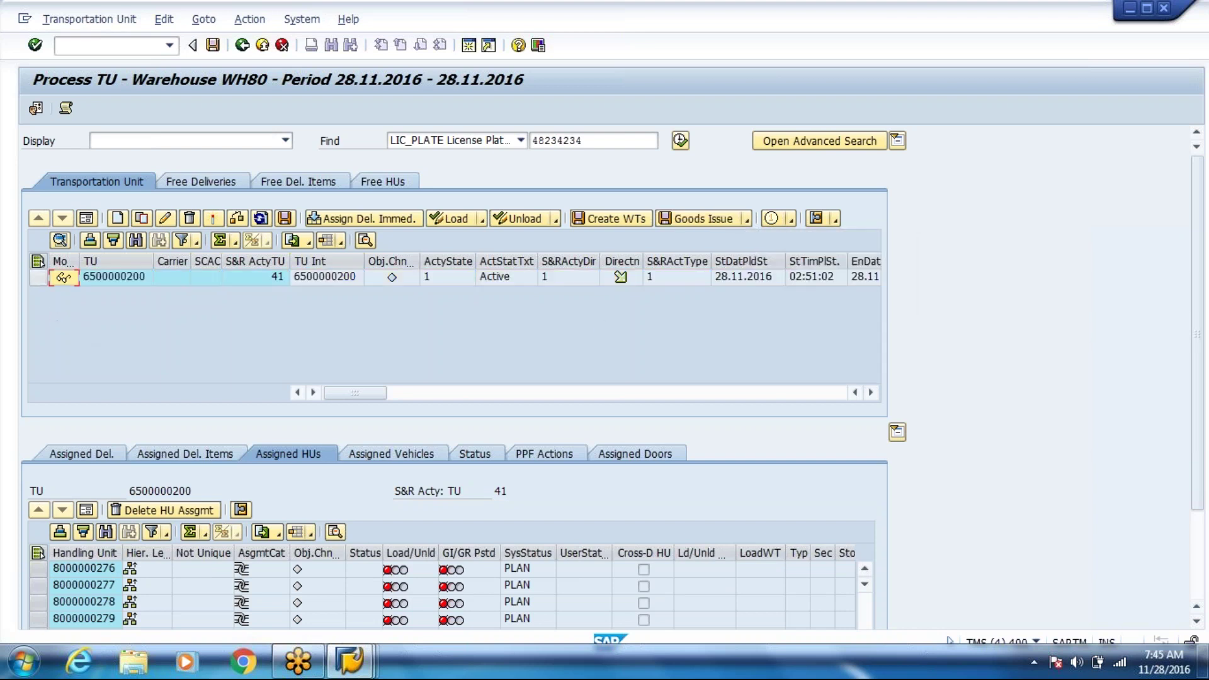
click(38, 277)
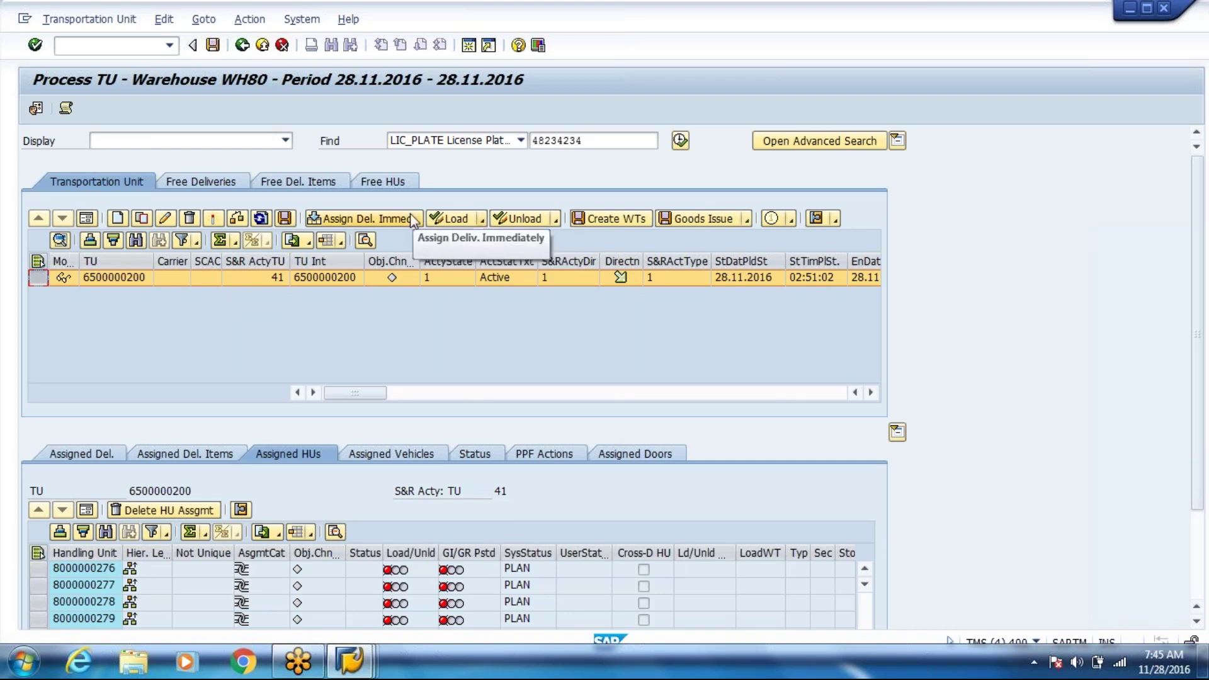
click(512, 217)
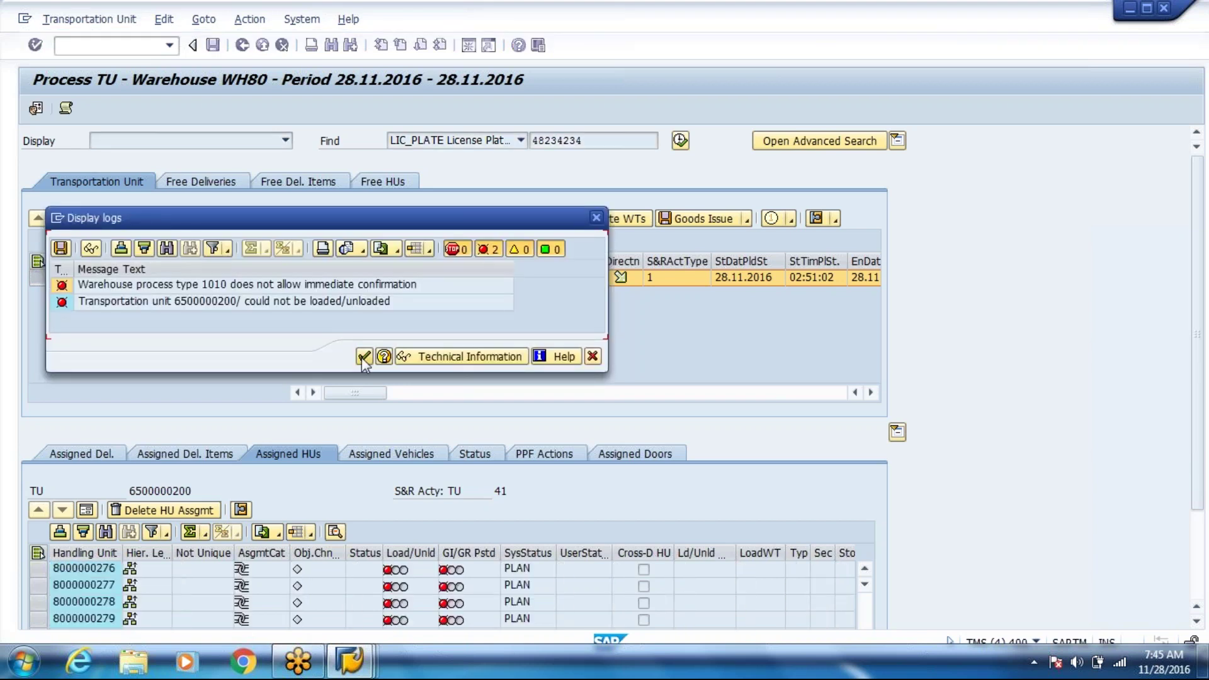
click(363, 357)
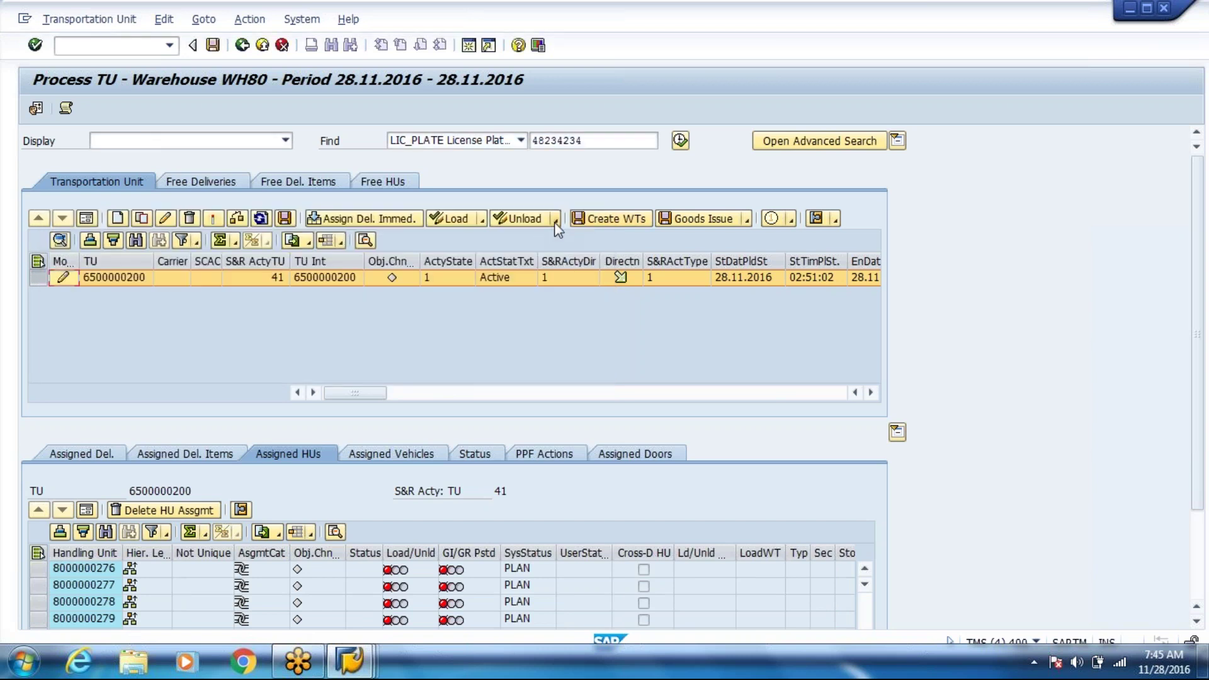
click(555, 219)
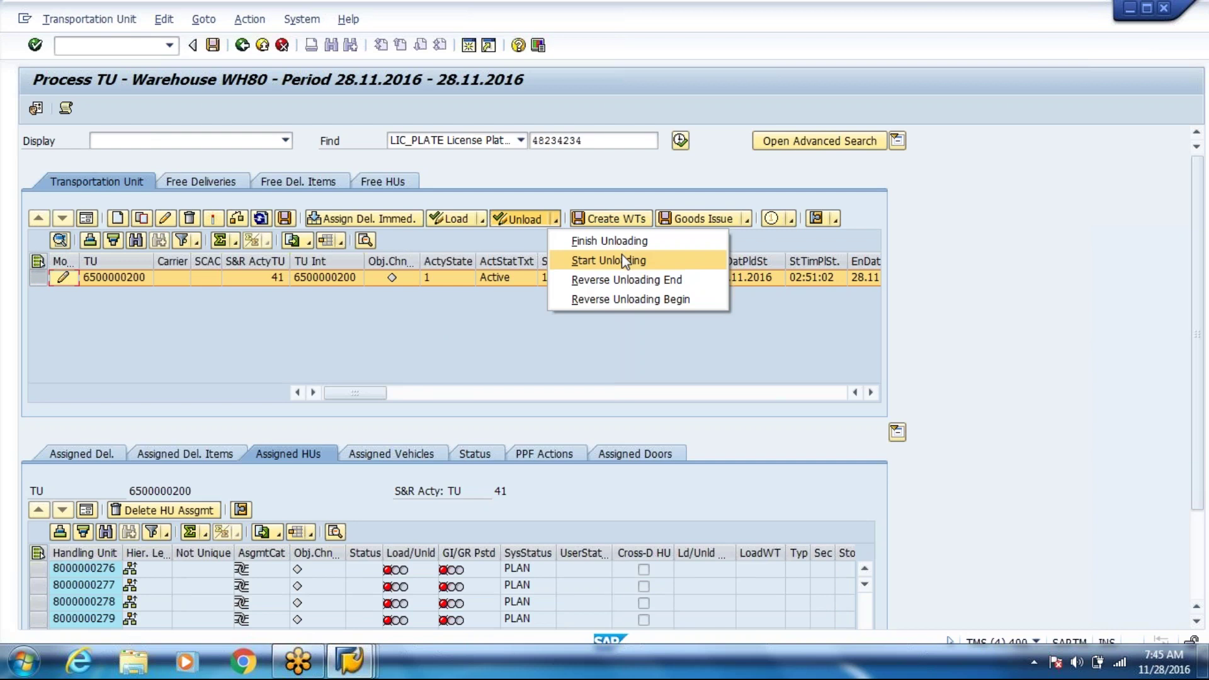
click(631, 264)
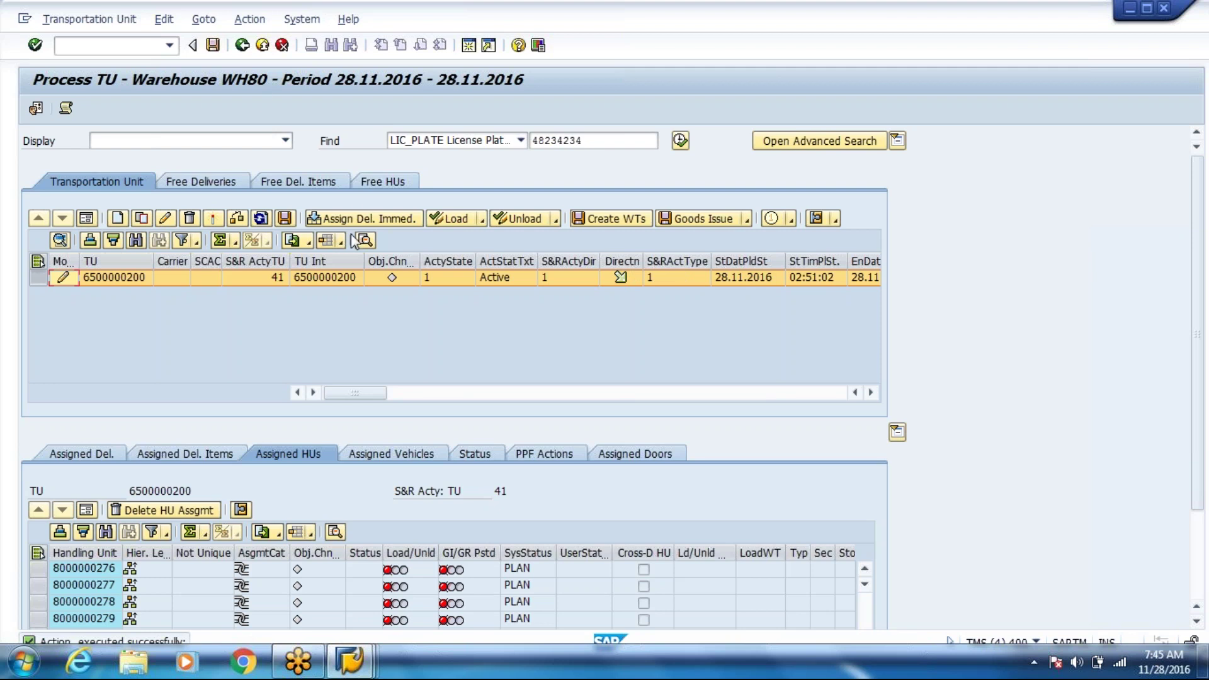
click(212, 49)
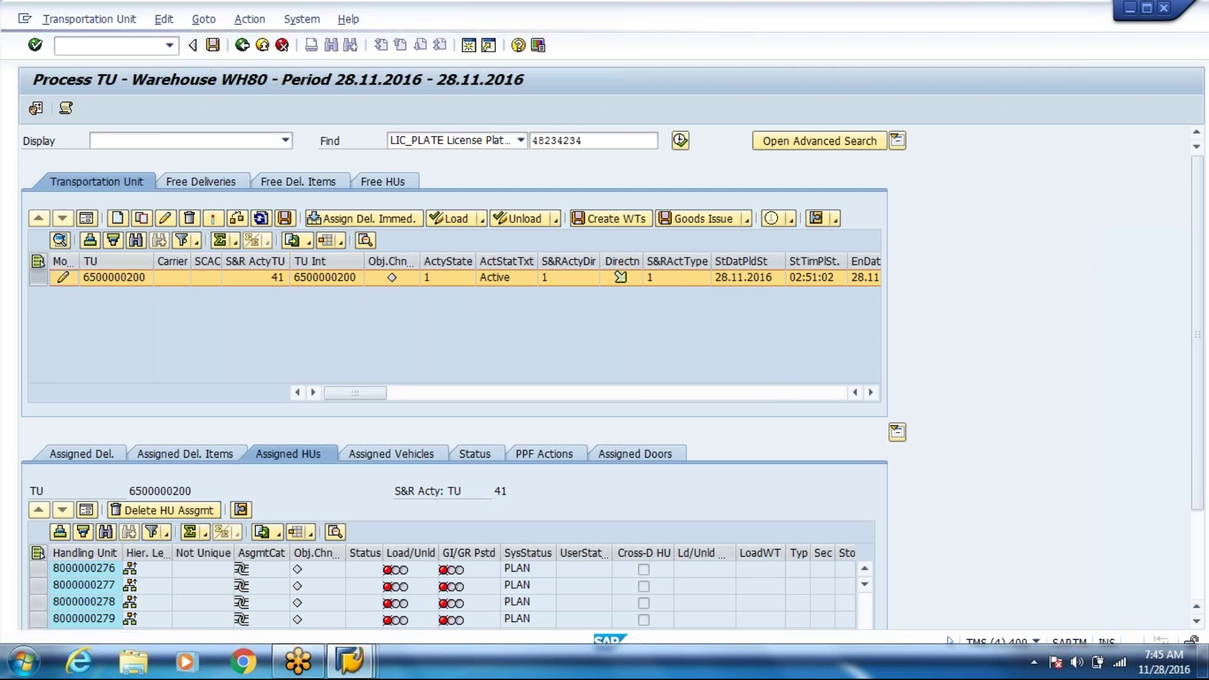
click(556, 219)
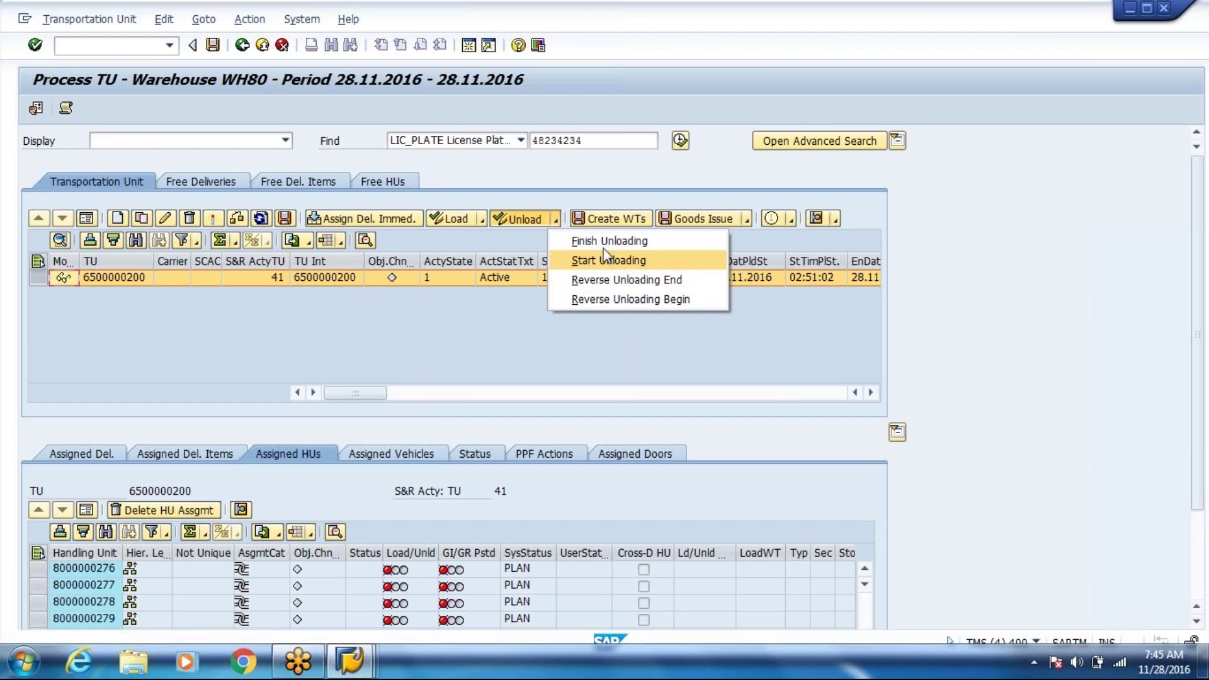
click(606, 240)
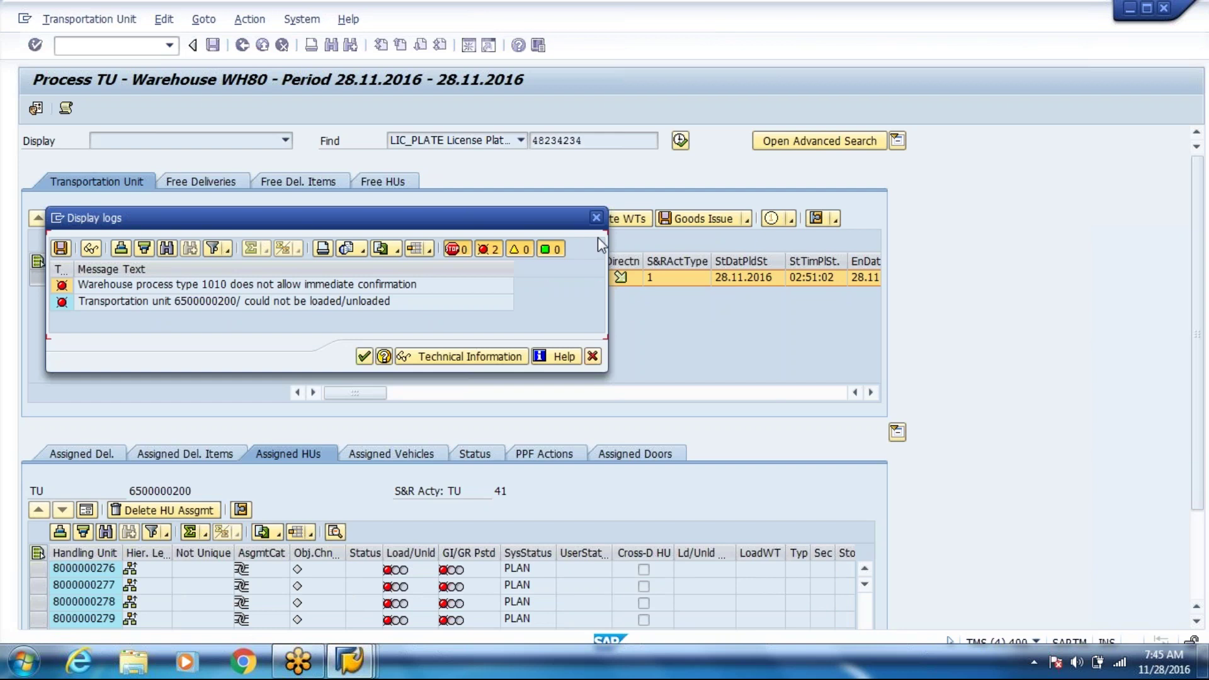
click(297, 288)
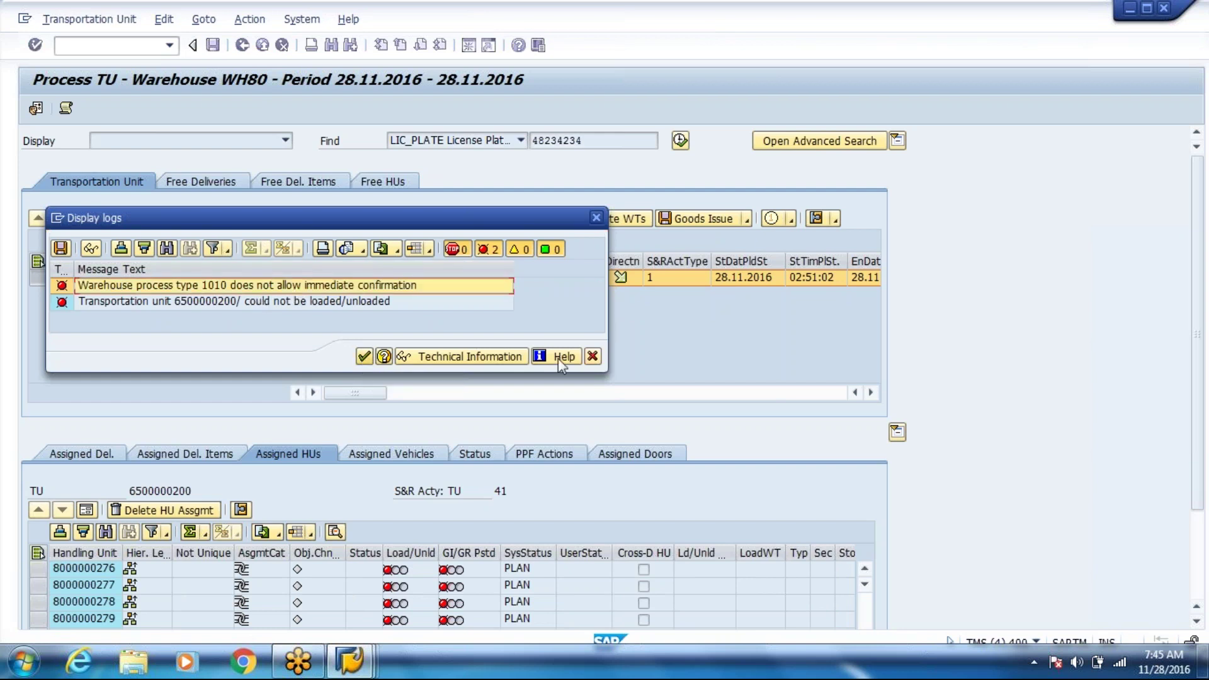
click(592, 357)
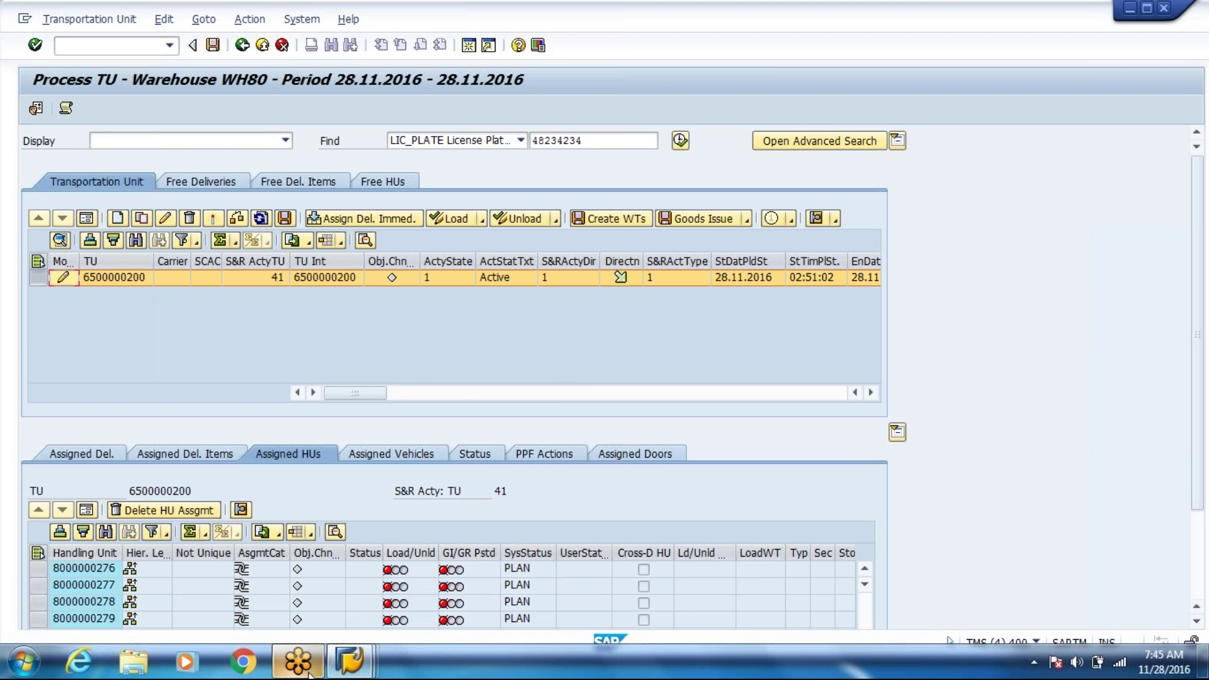
- Look through the Week 4 presentation in the EWM-desktop folder, close it, and return to the parent folder
mouse_move(362, 667)
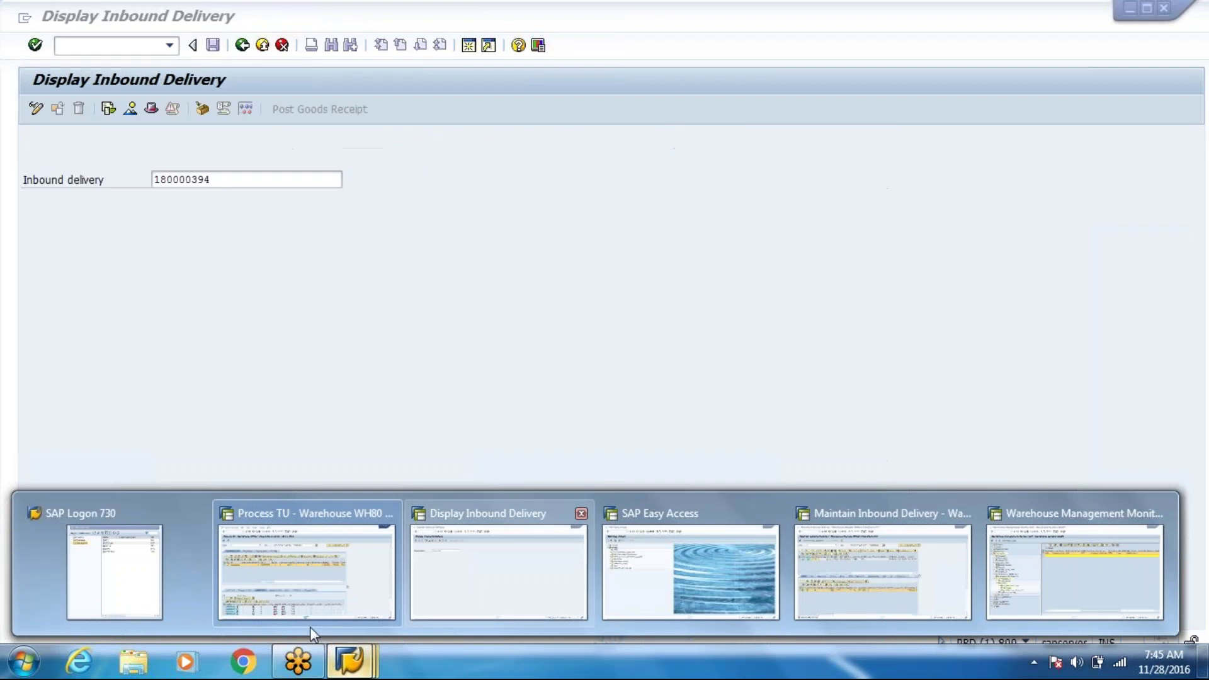
click(310, 621)
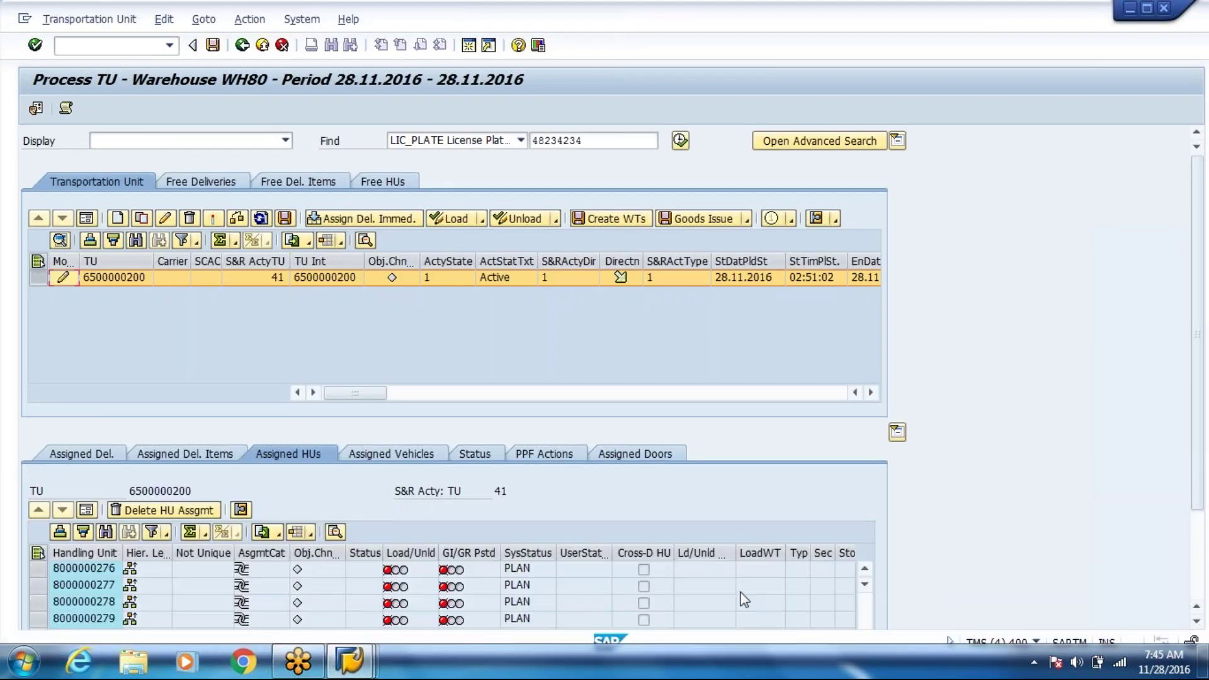
click(1199, 669)
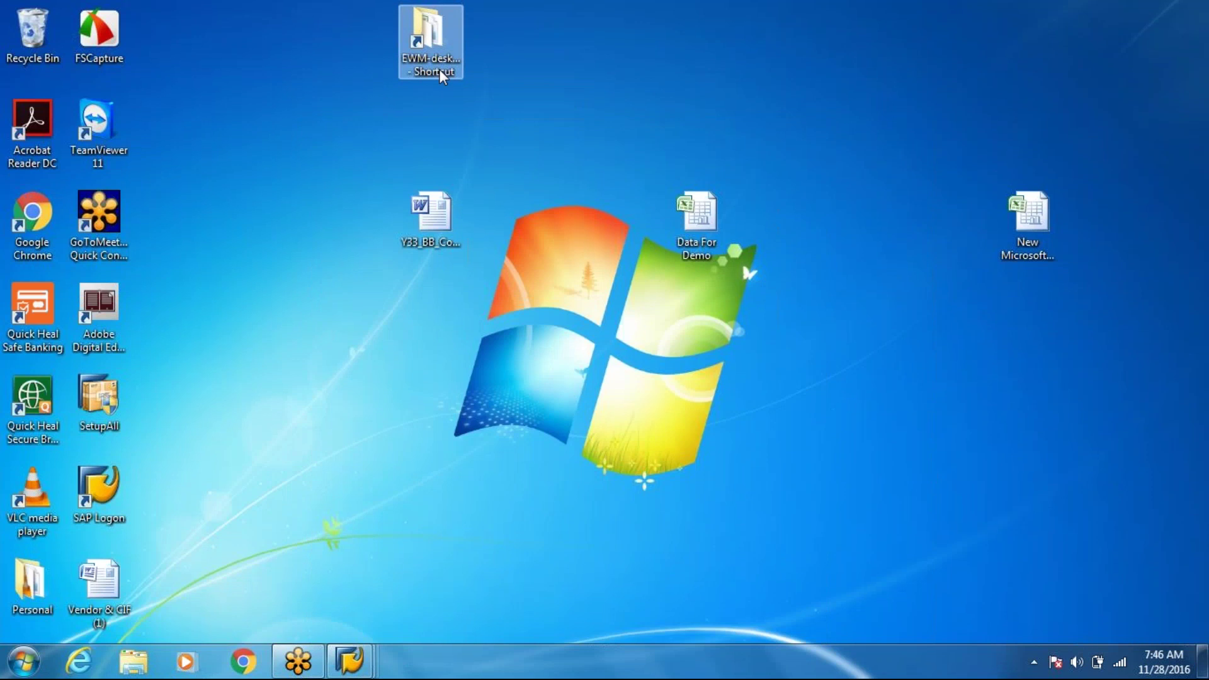
double_click(439, 73)
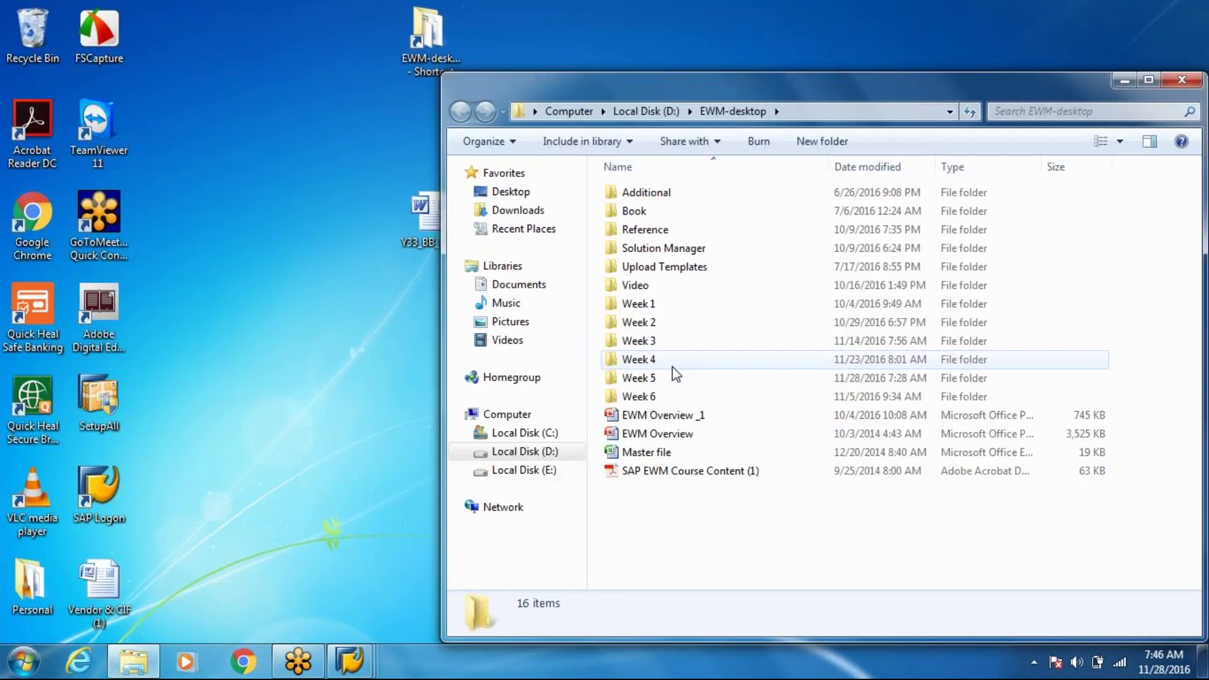
double_click(673, 365)
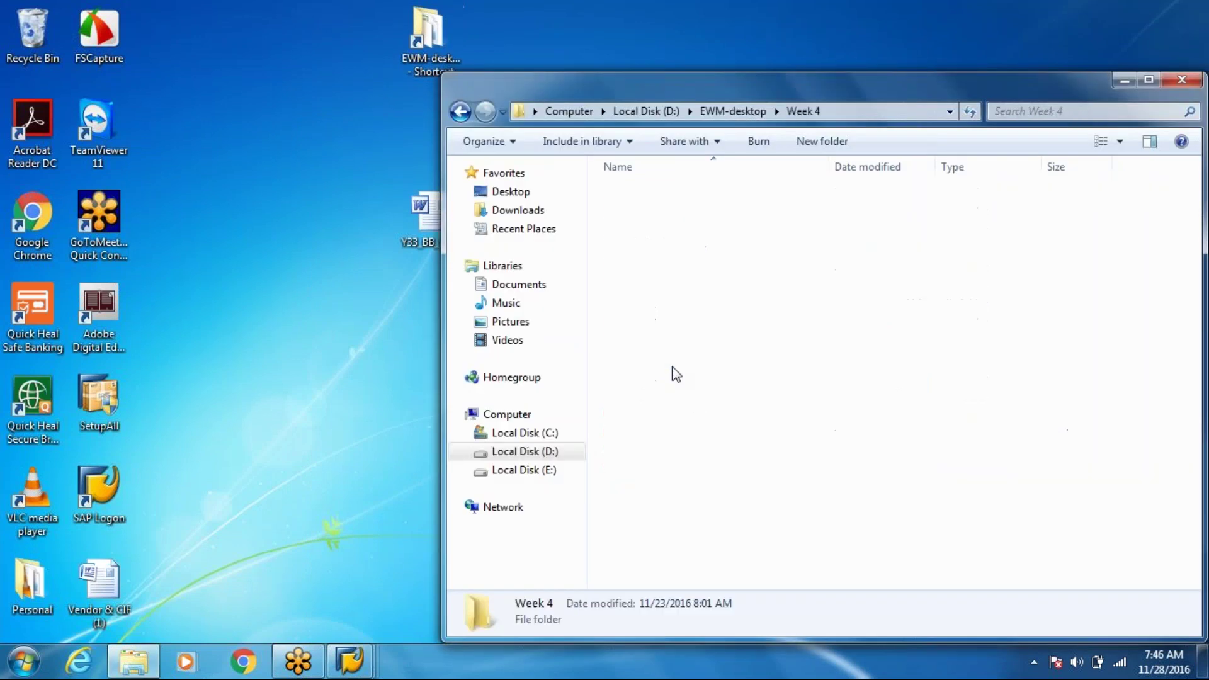
double_click(648, 249)
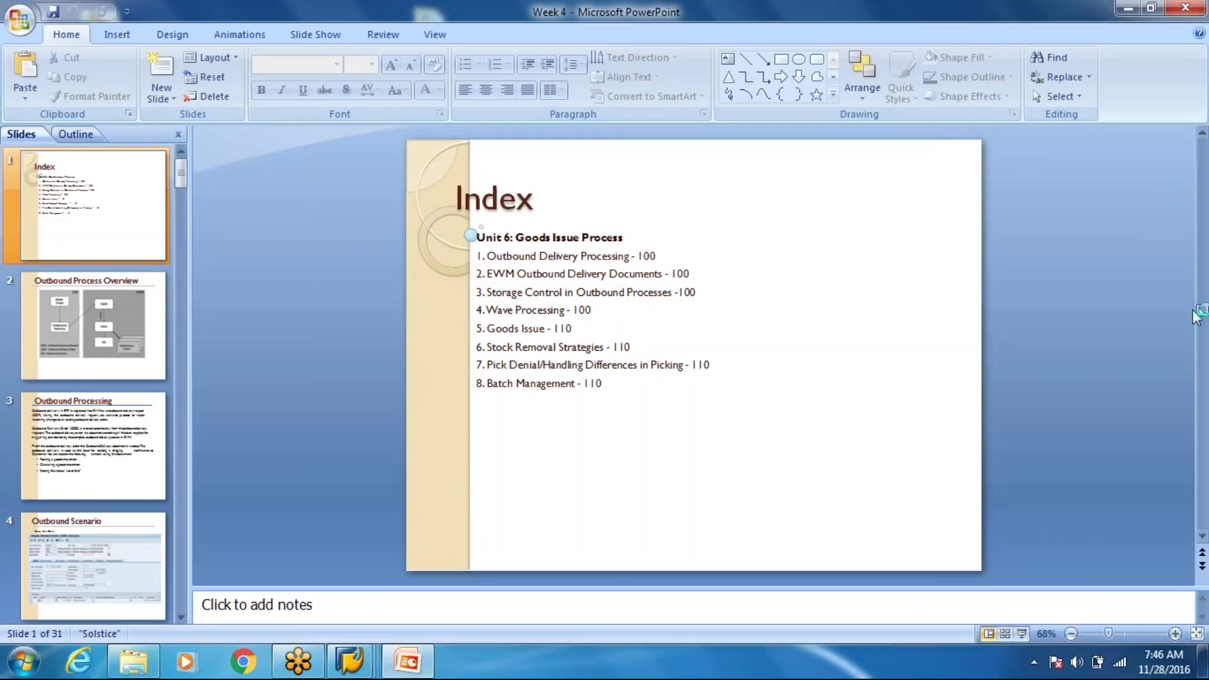
drag(1202, 135, 1199, 382)
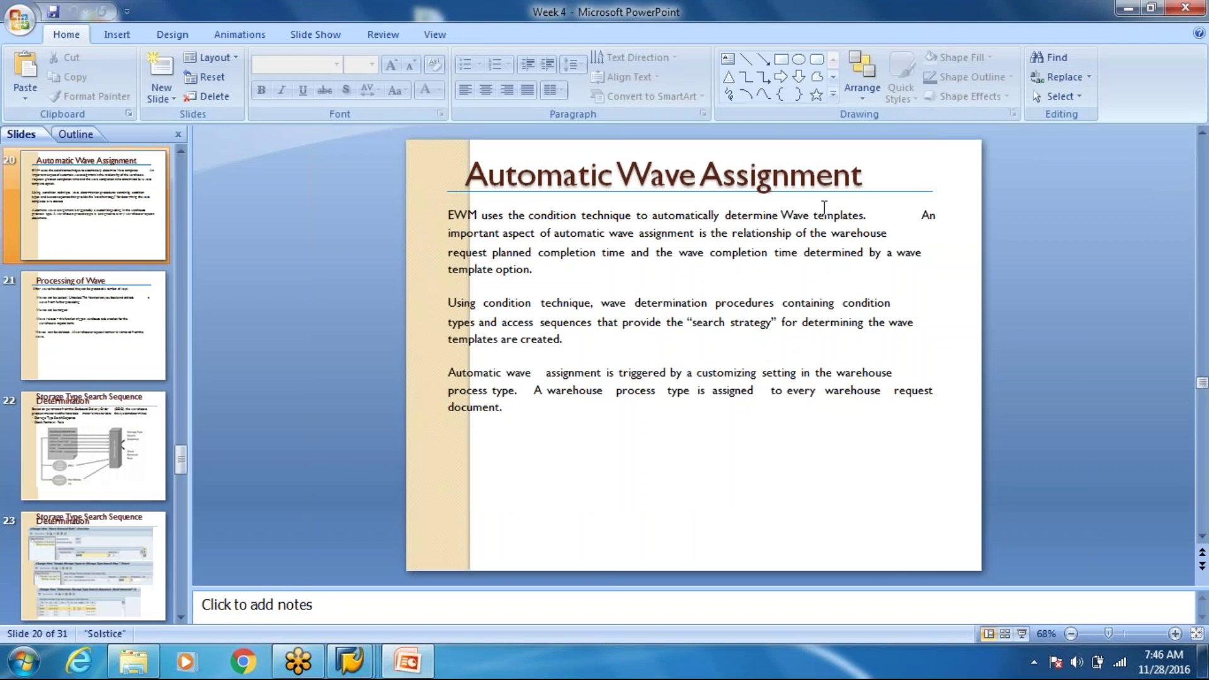
click(1185, 7)
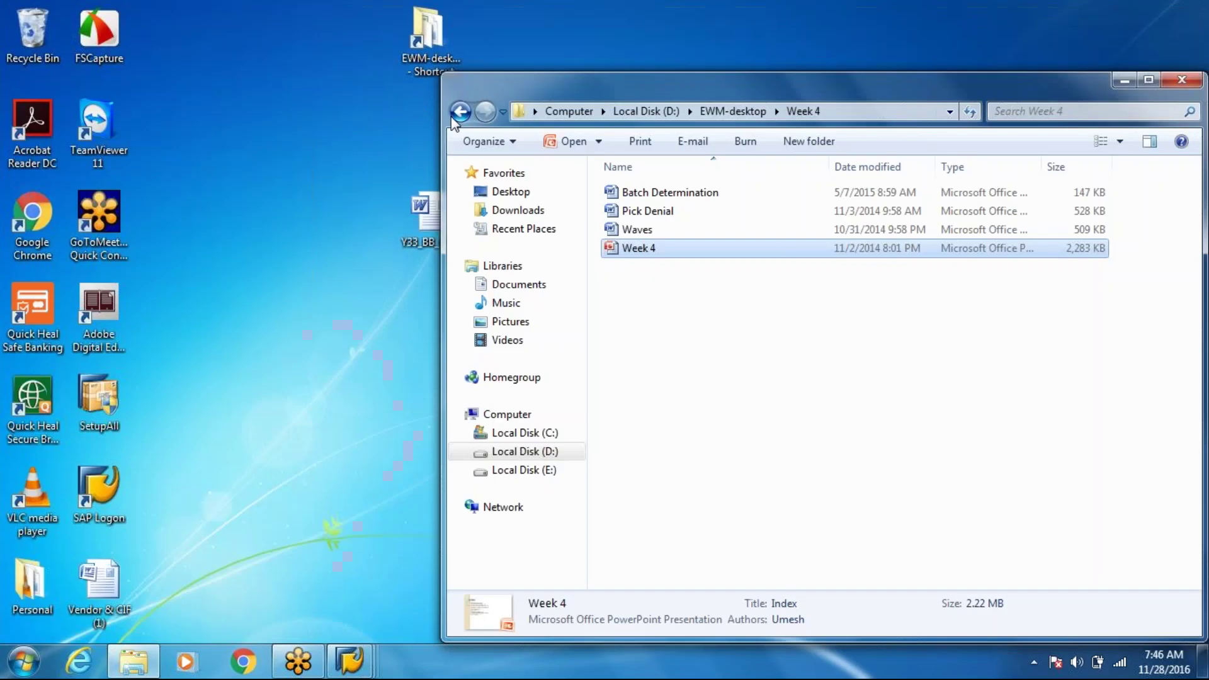
click(461, 111)
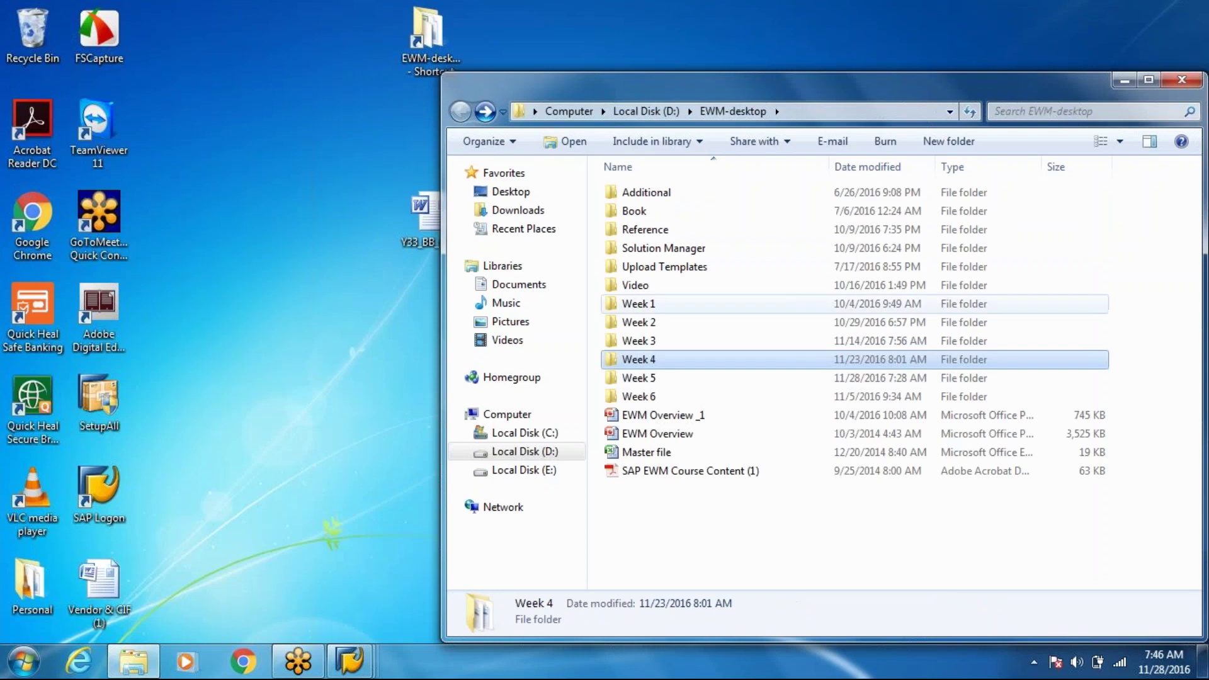
- Review the yard structure and yard set-up slides in the Week 5 presentation, and close it along with the folder
double_click(639, 378)
double_click(669, 232)
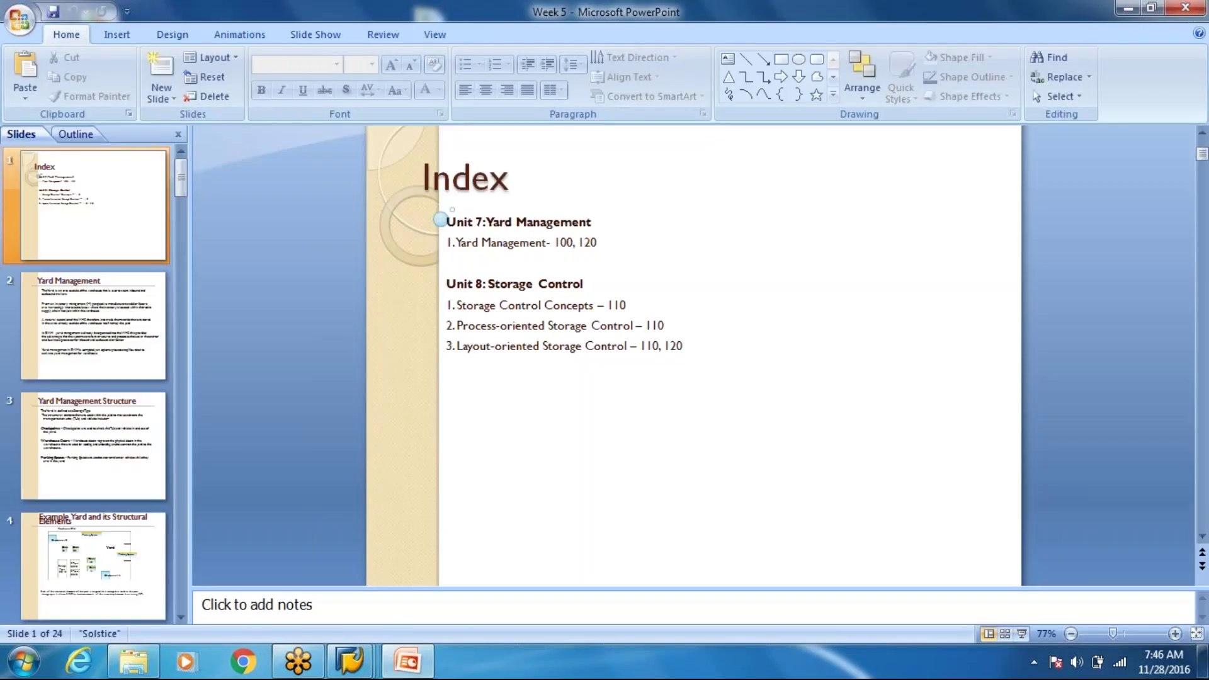
scroll(693, 352, down, 4)
scroll(693, 352, down, 2)
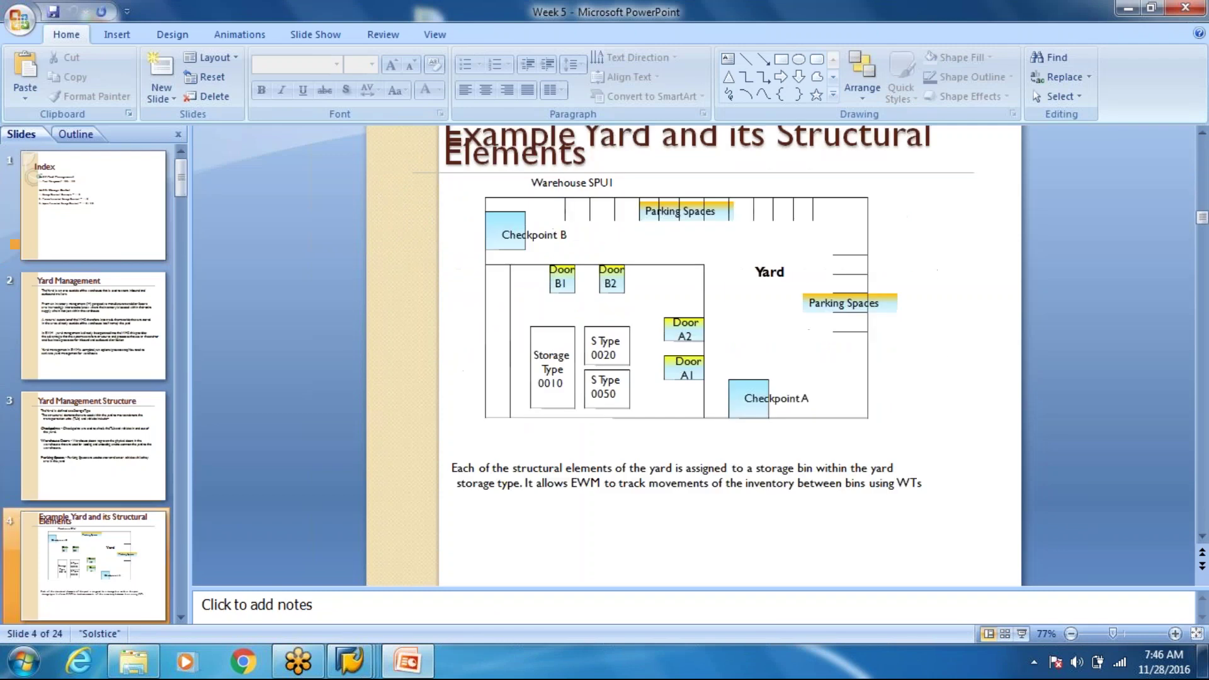
scroll(441, 211, down, 1)
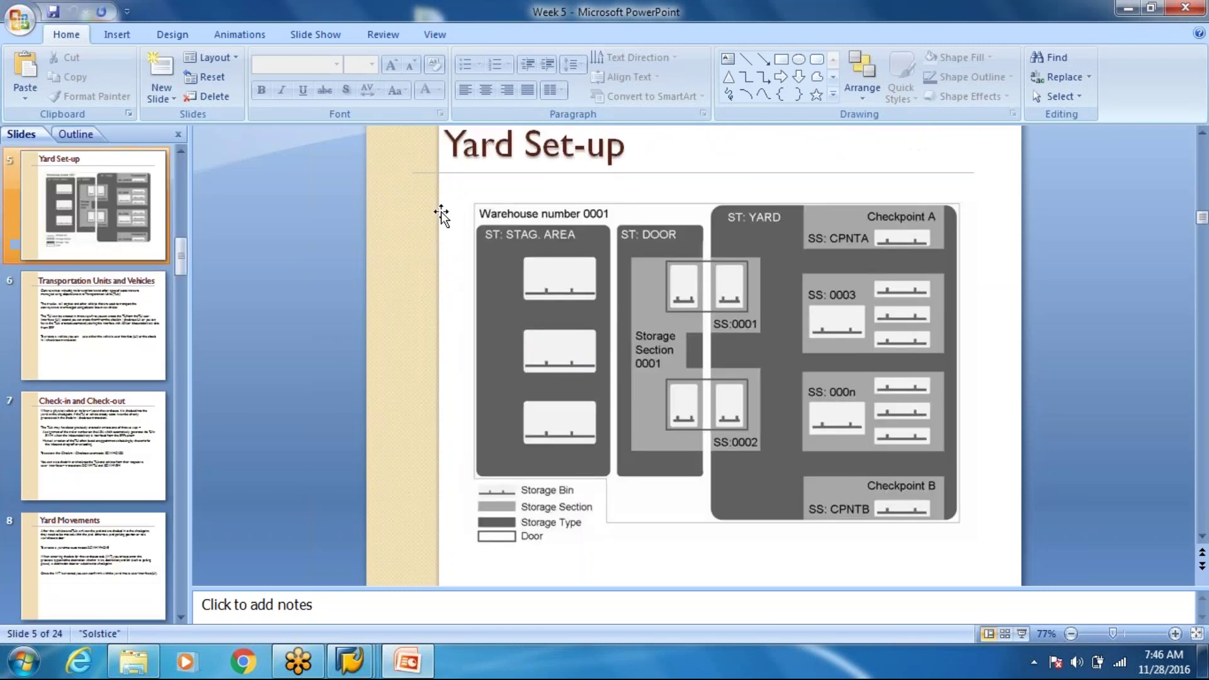
click(182, 152)
click(182, 152)
click(100, 315)
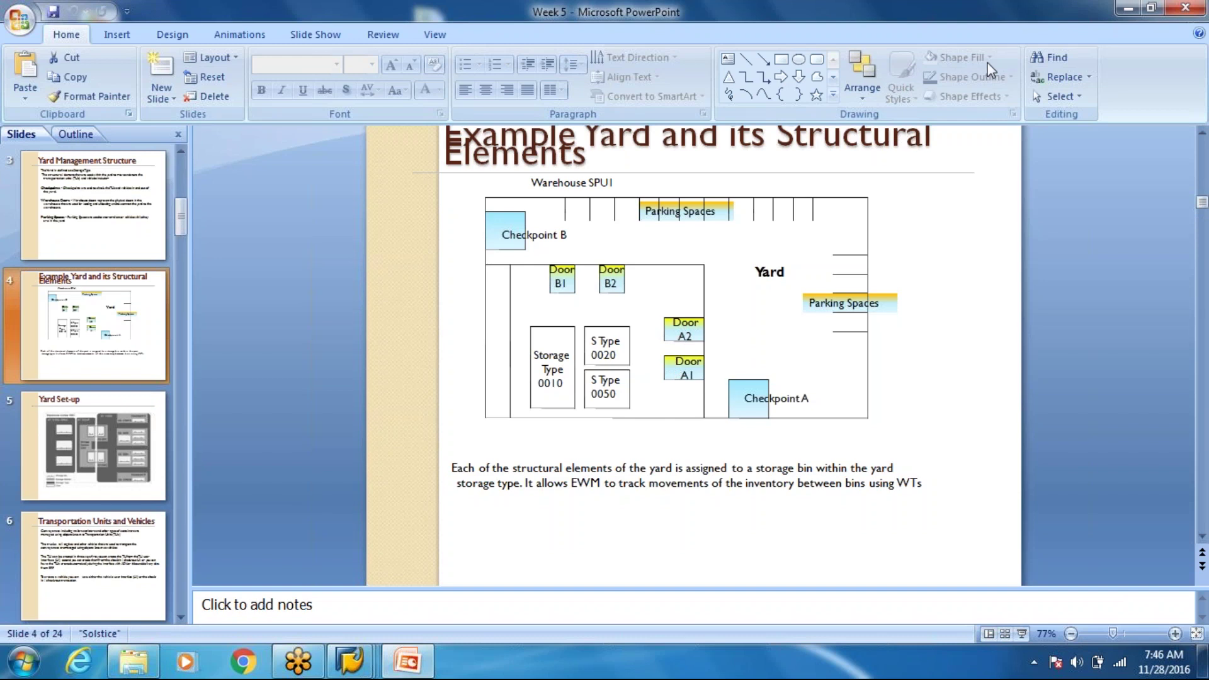
click(1186, 8)
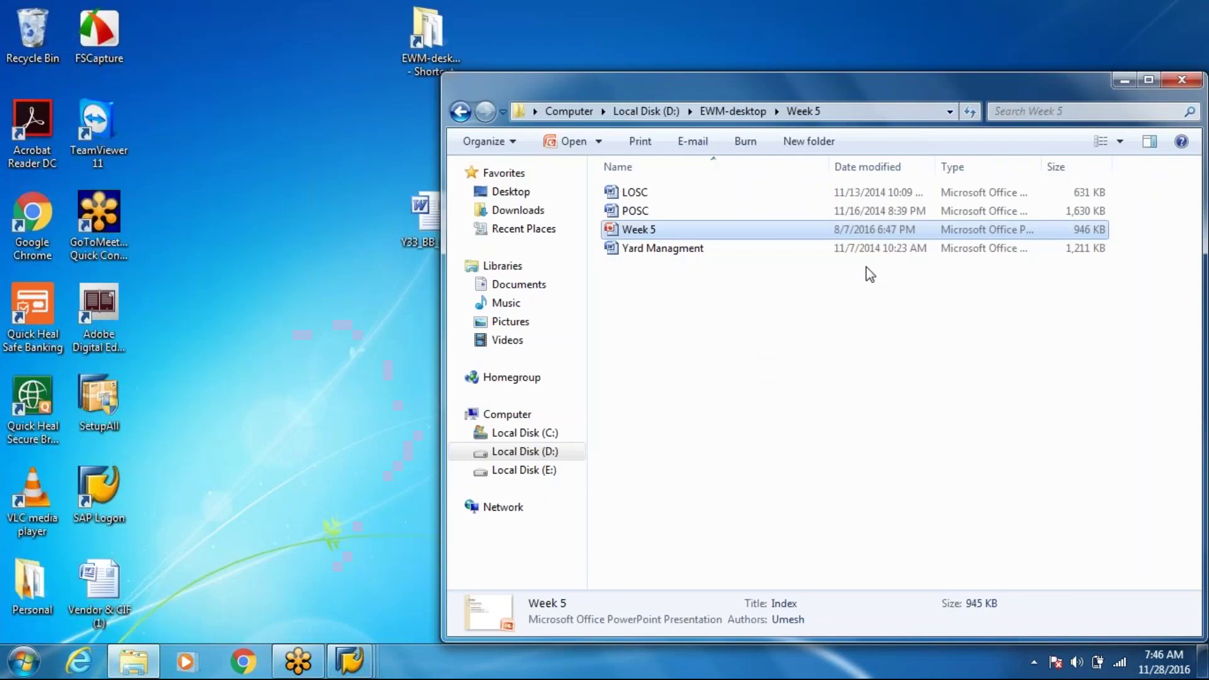
click(1184, 81)
- Switch back to the Process TU session and rerun the license plate search to refresh the transportation unit
mouse_move(344, 667)
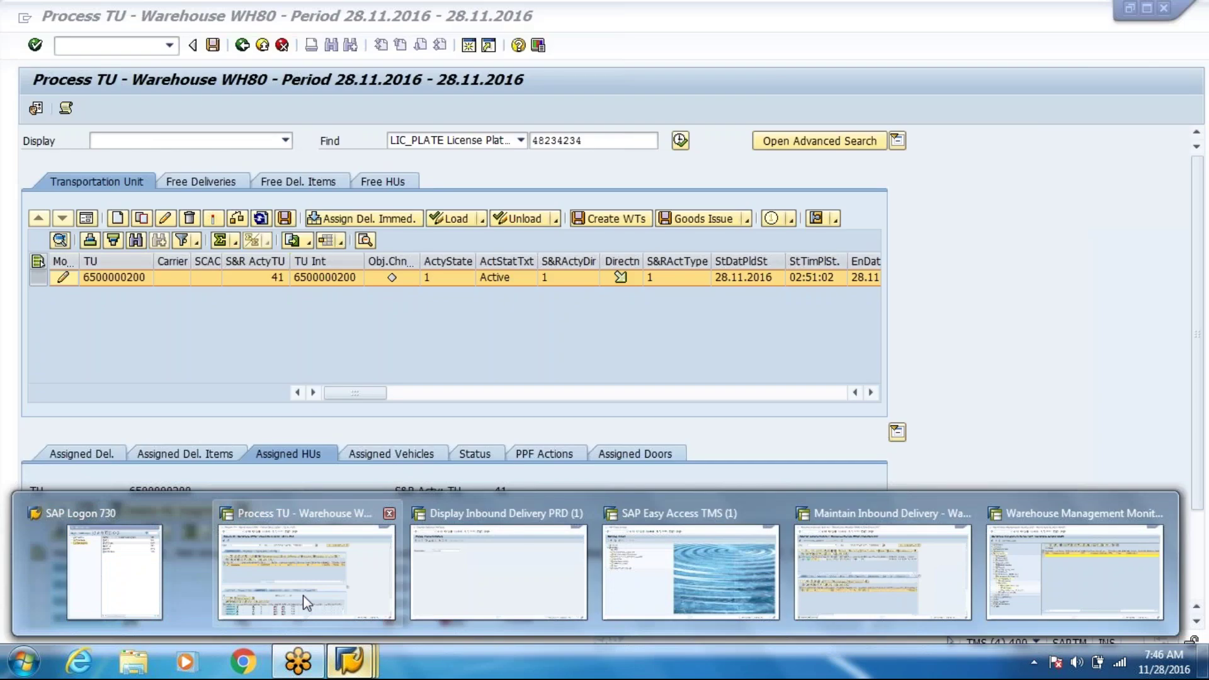
click(304, 597)
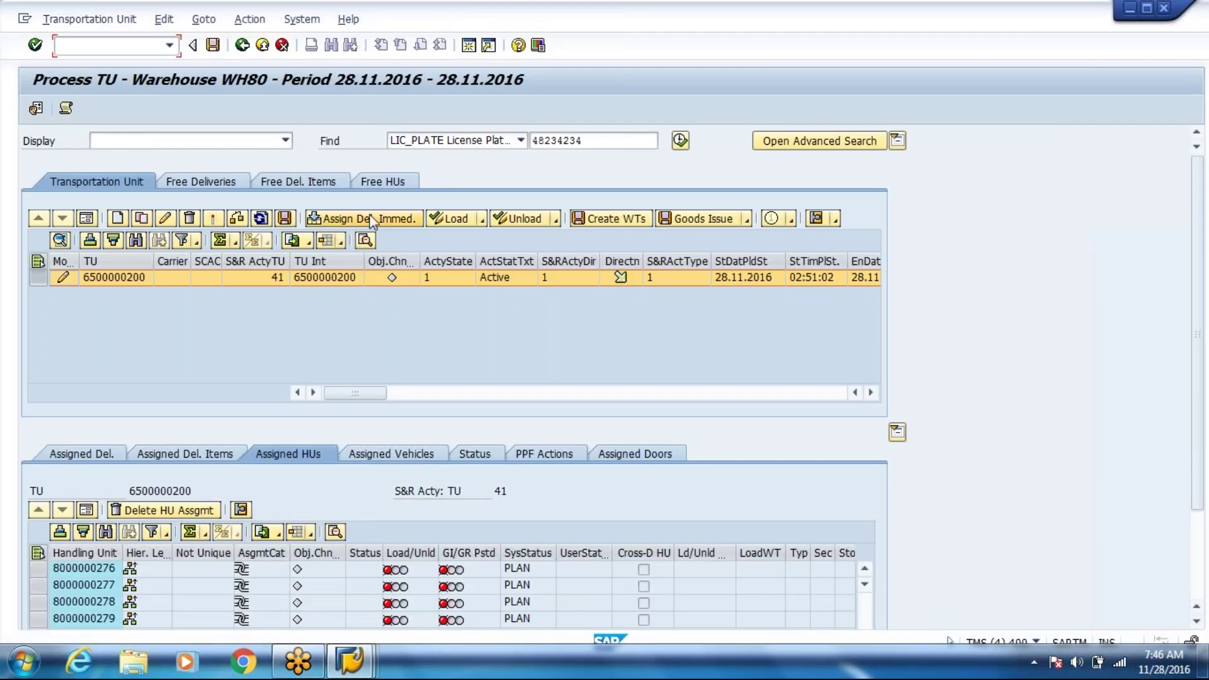
click(682, 140)
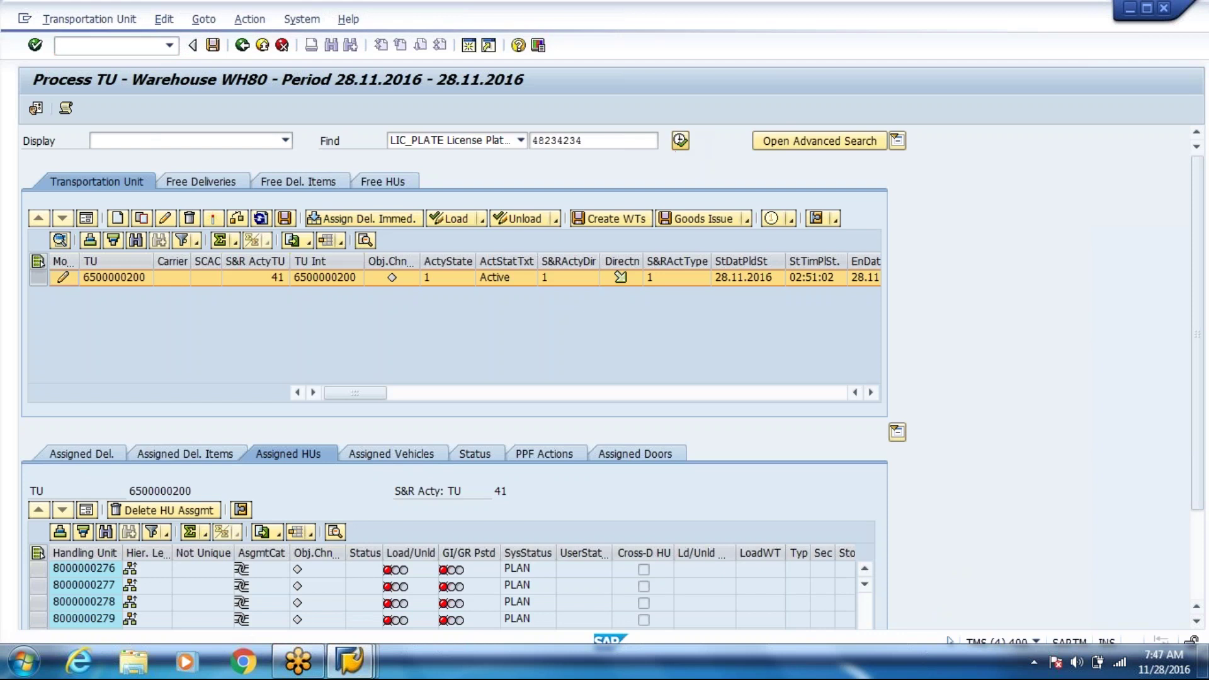
- Open the RF environment in a new session with /o/scwm/rfui
click(105, 44)
text(/o/)
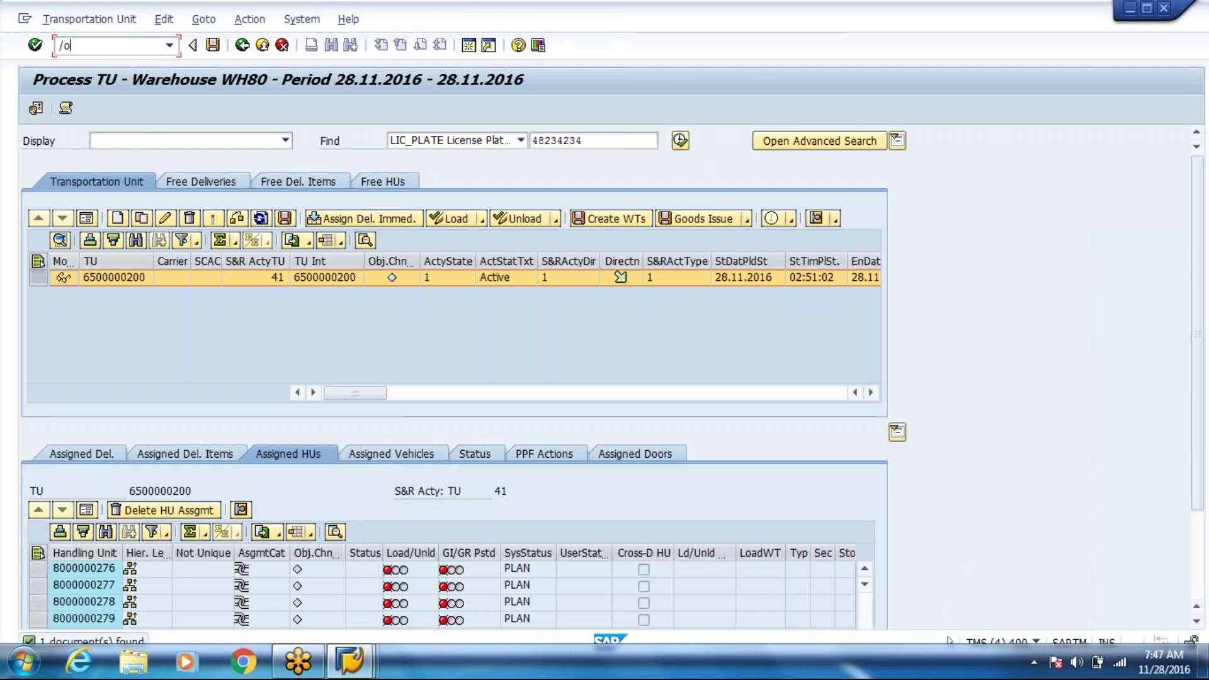
text(scwm/rfu)
key(Return)
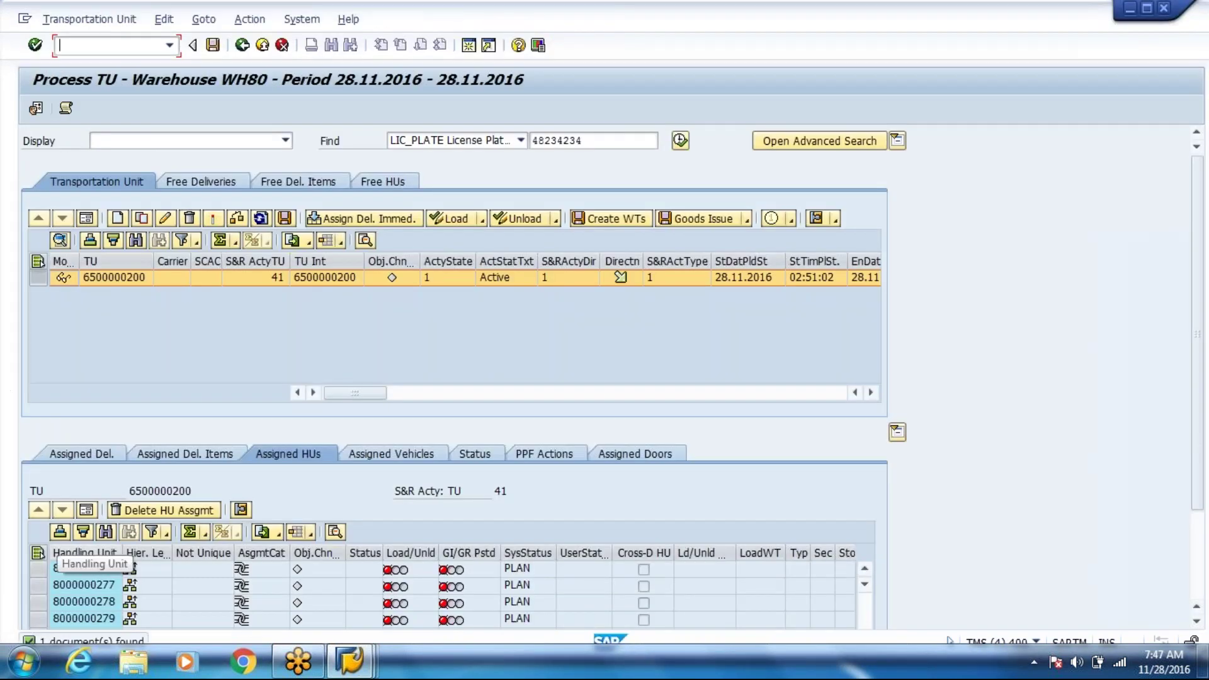
click(90, 571)
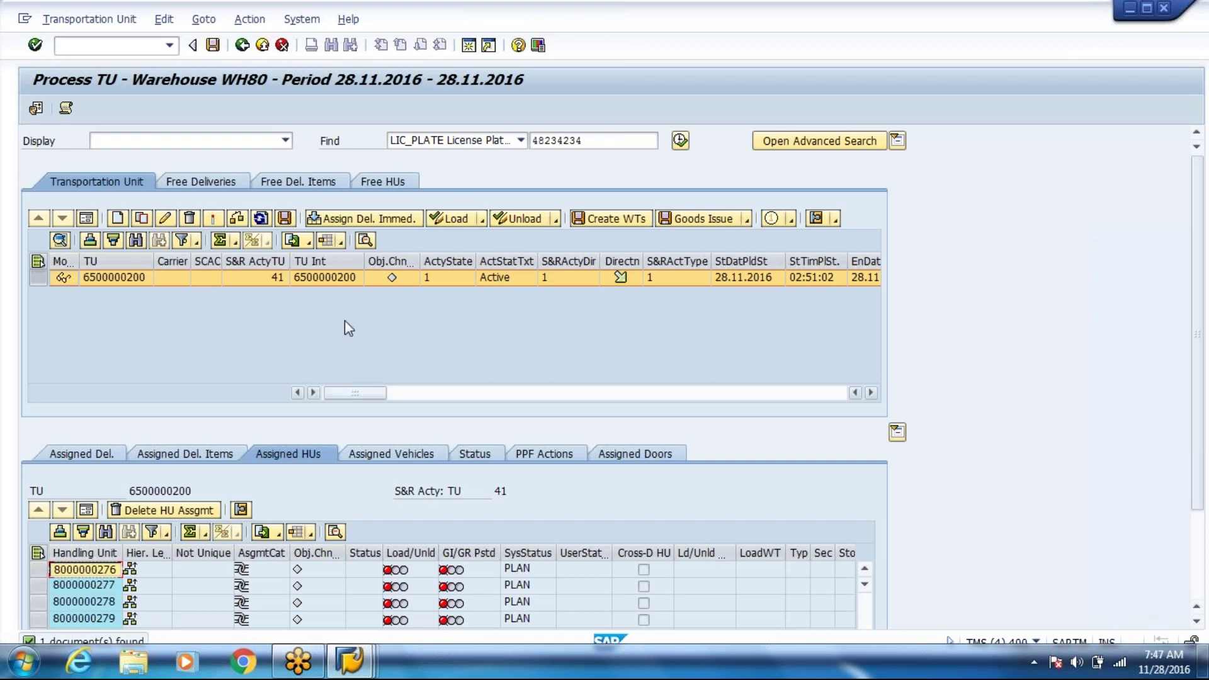
click(124, 282)
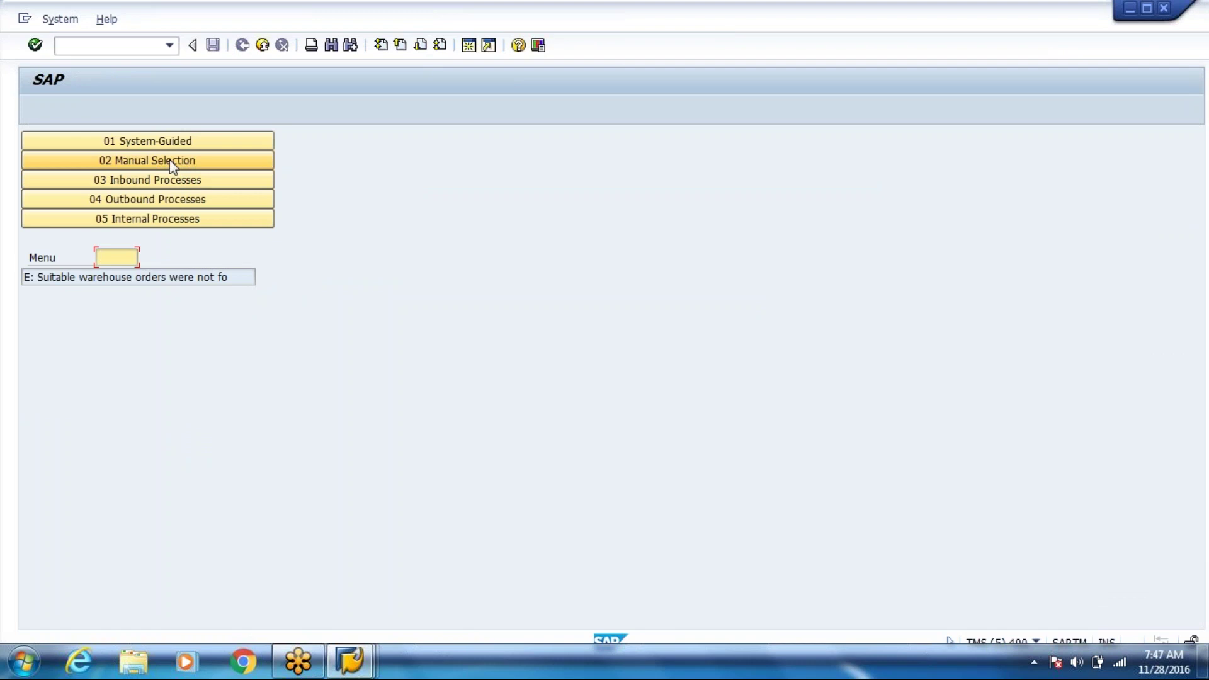
- Open receiving of handling units by transportation unit or door under Inbound Processes
click(163, 181)
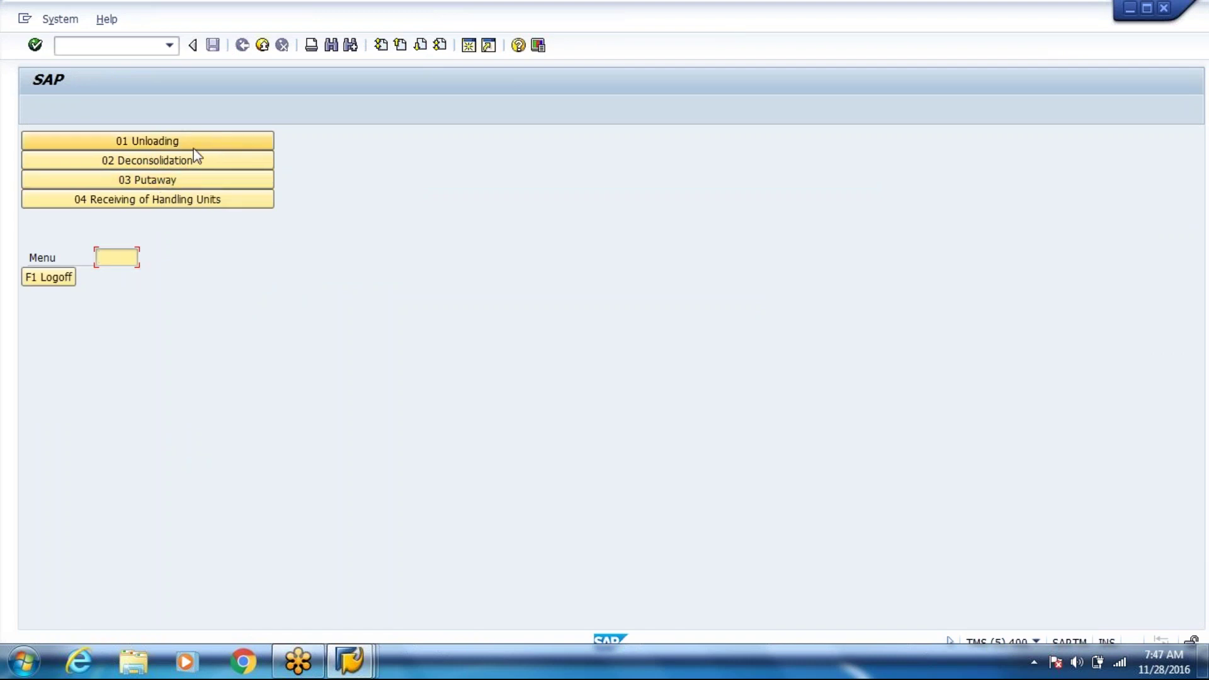
click(168, 200)
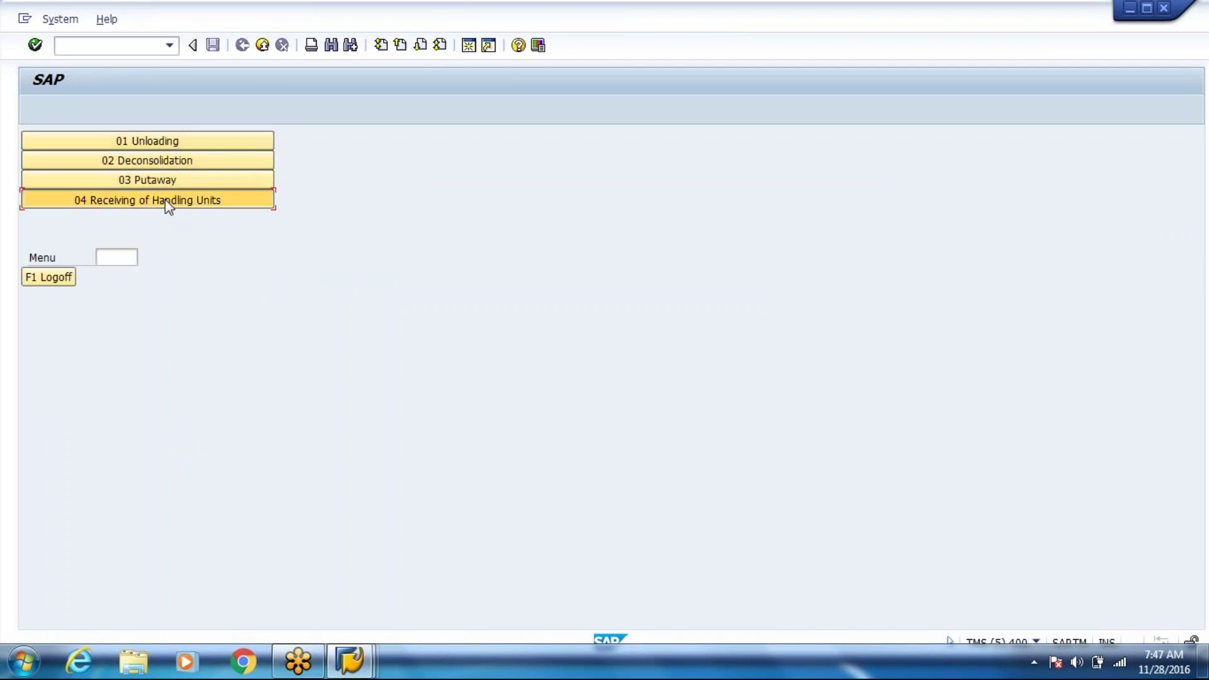
click(206, 181)
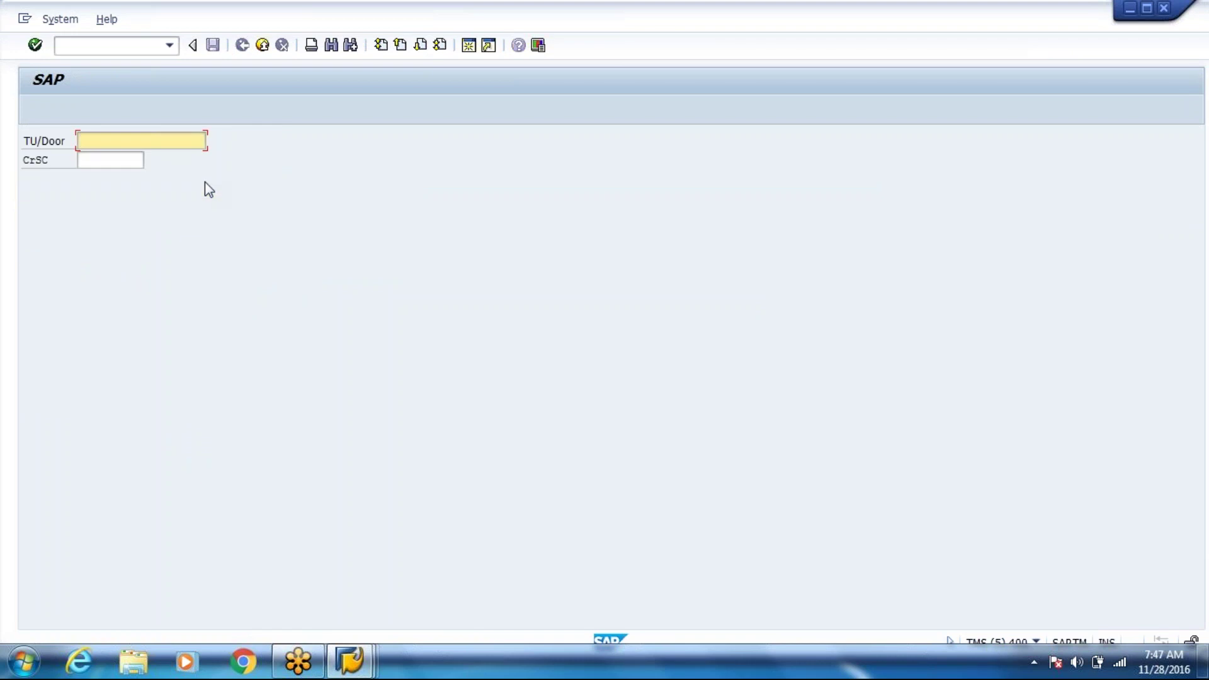
key(alt+Tab)
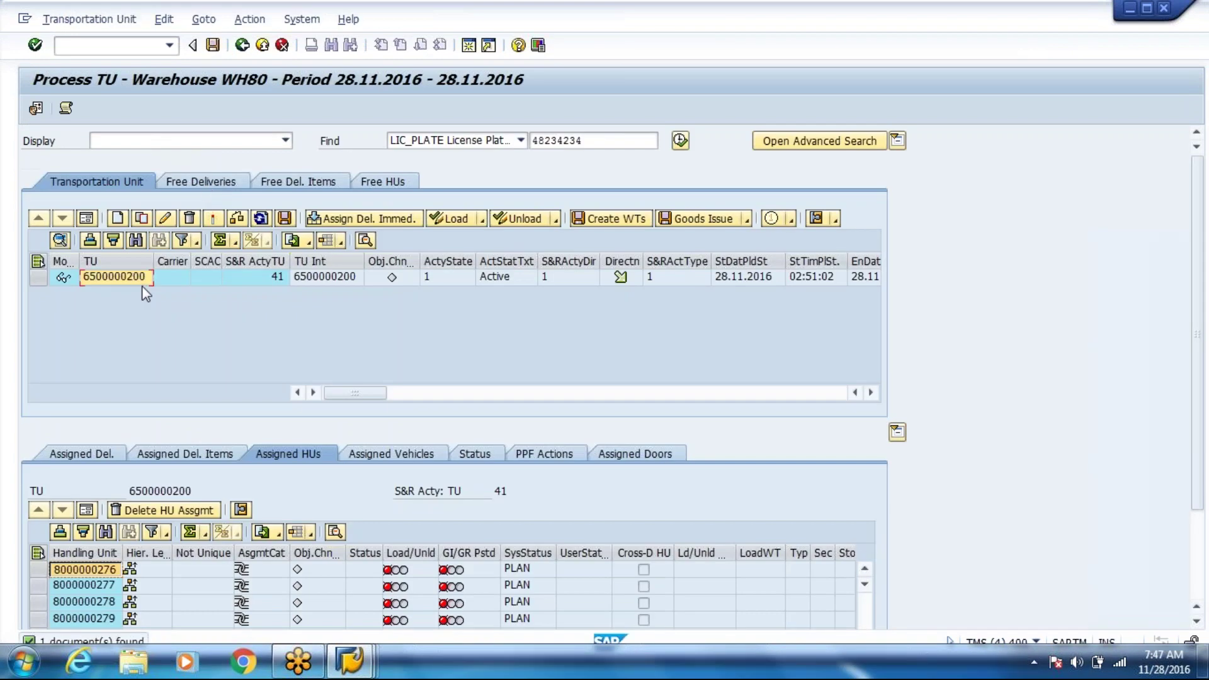
click(141, 283)
key(alt+Tab)
key(ctrl+v)
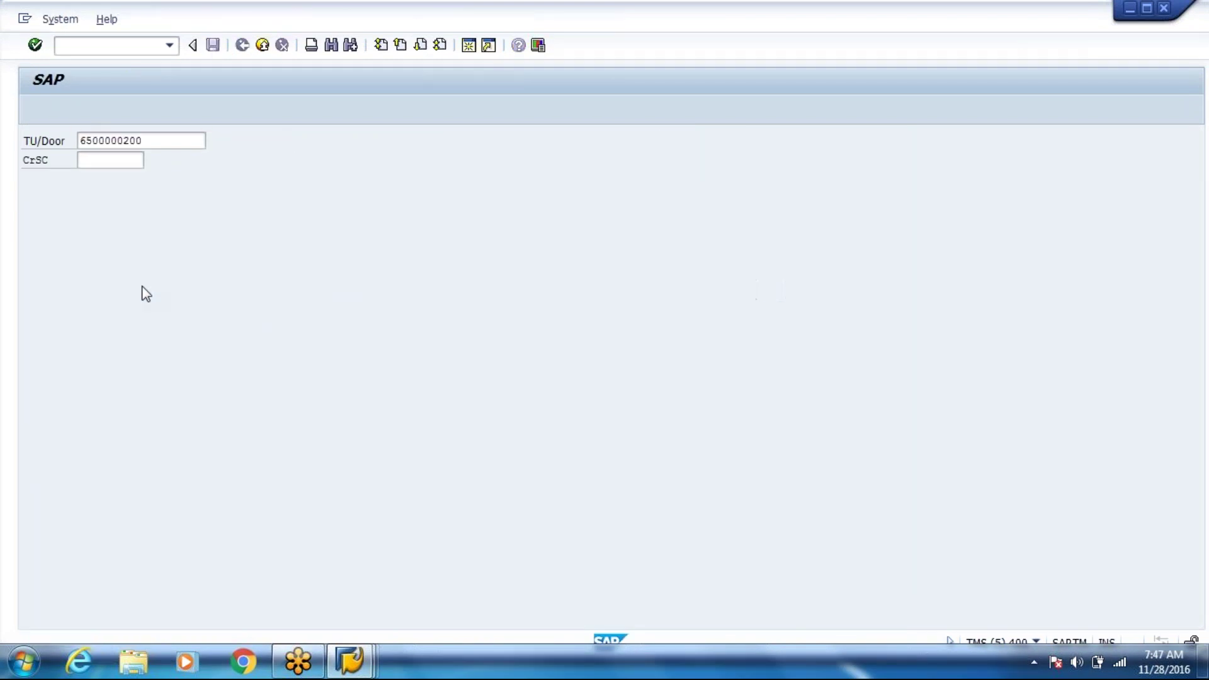
key(Return)
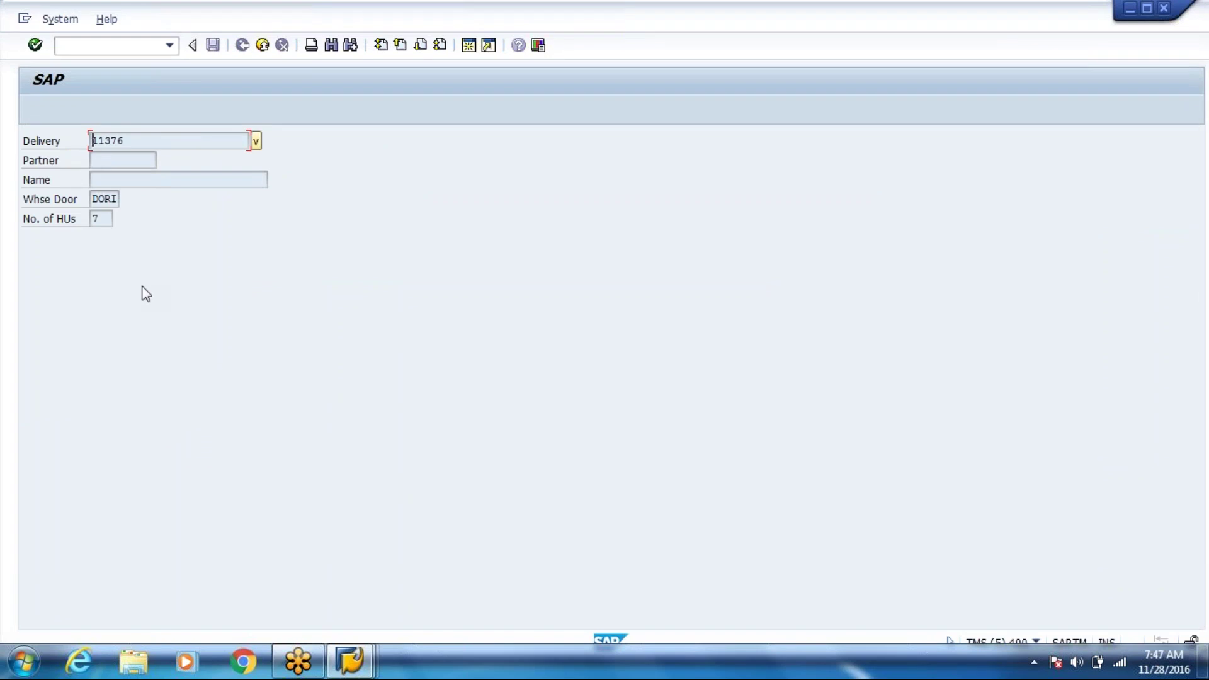
key(Return)
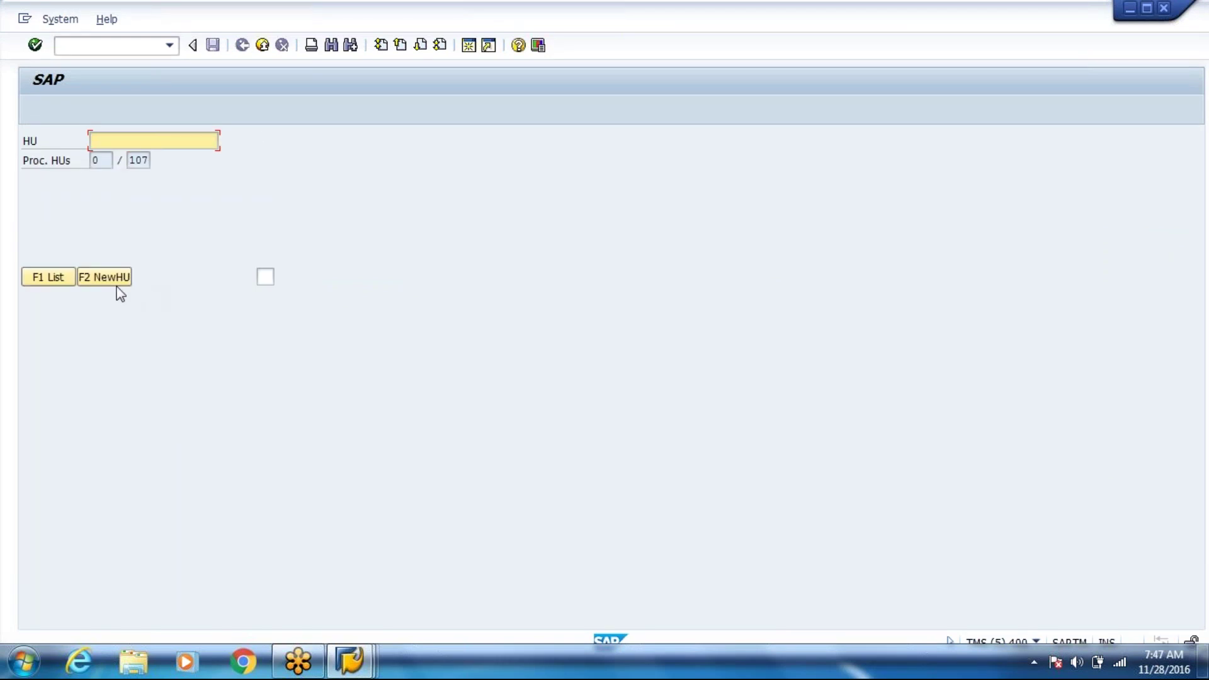
click(55, 275)
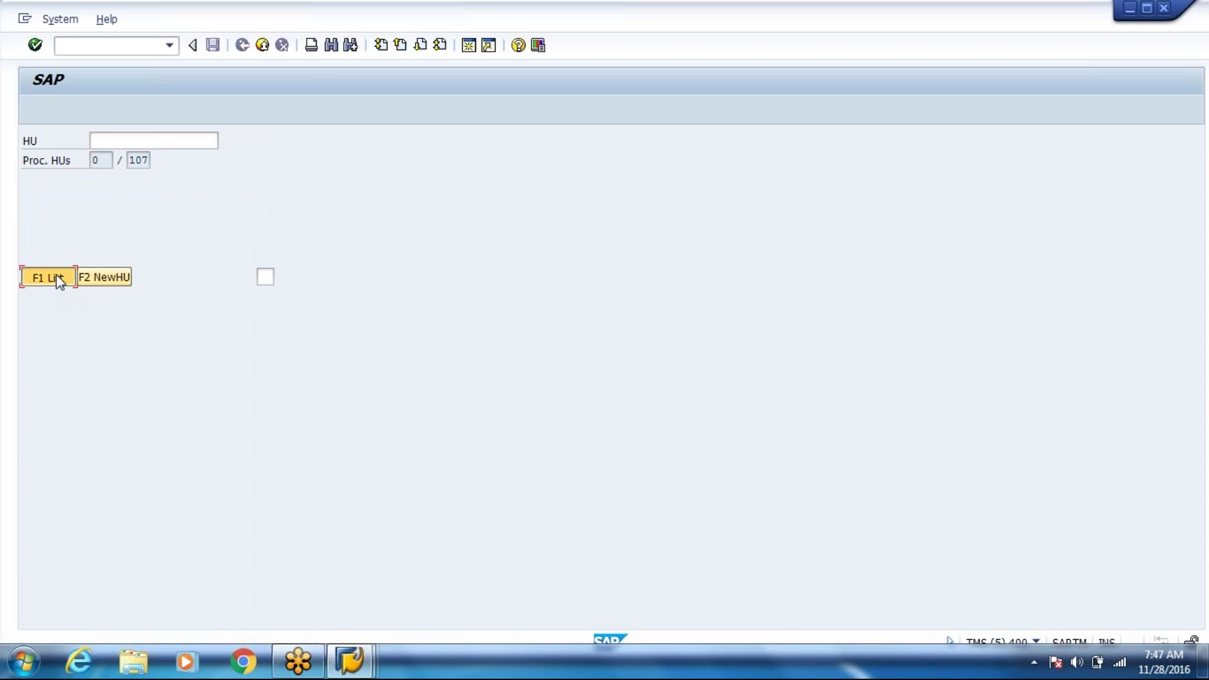
text(1)
key(Return)
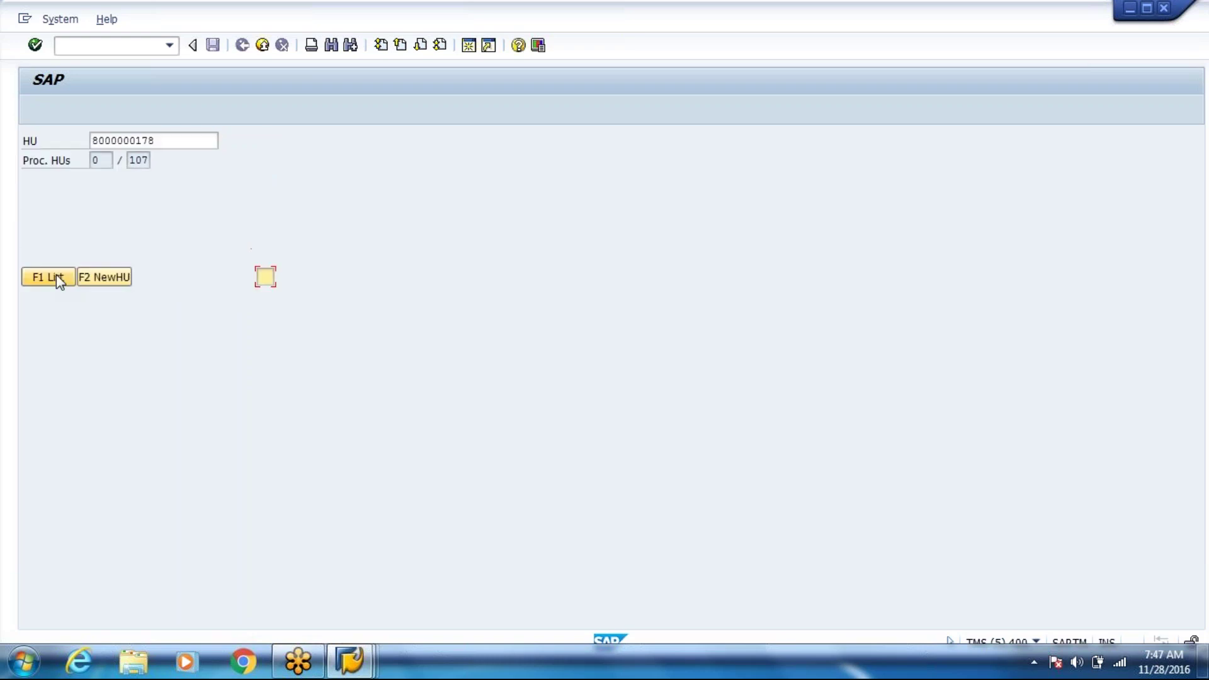
key(Return)
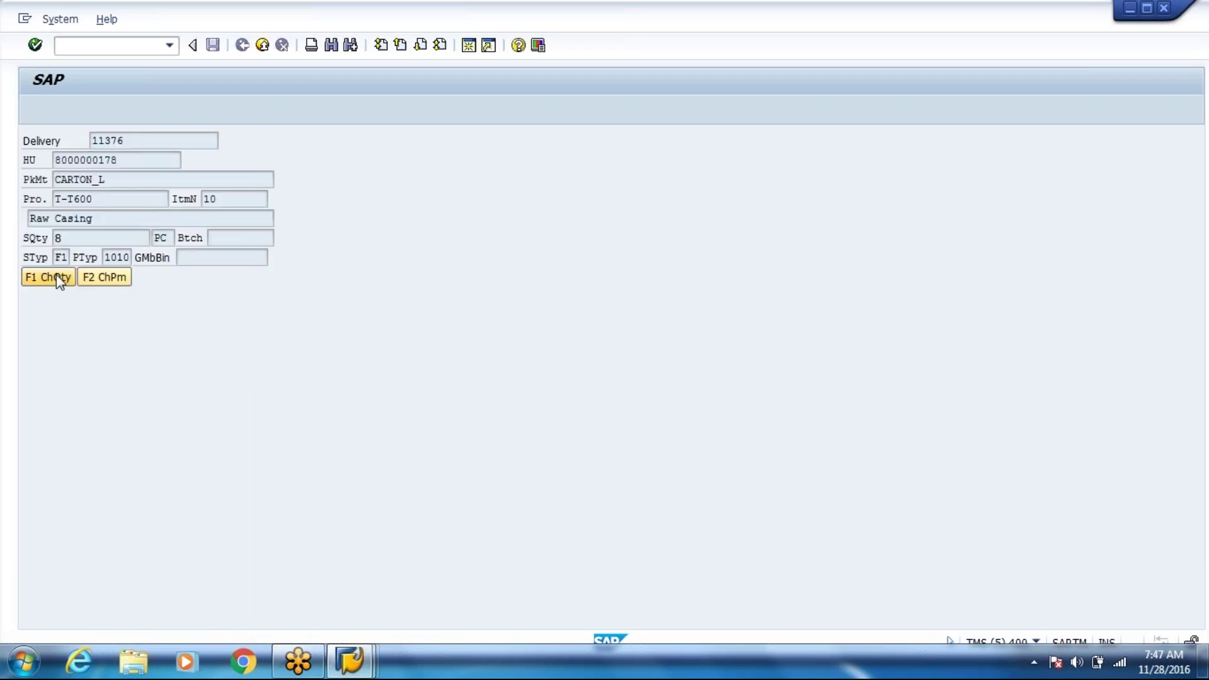
key(Return)
click(57, 278)
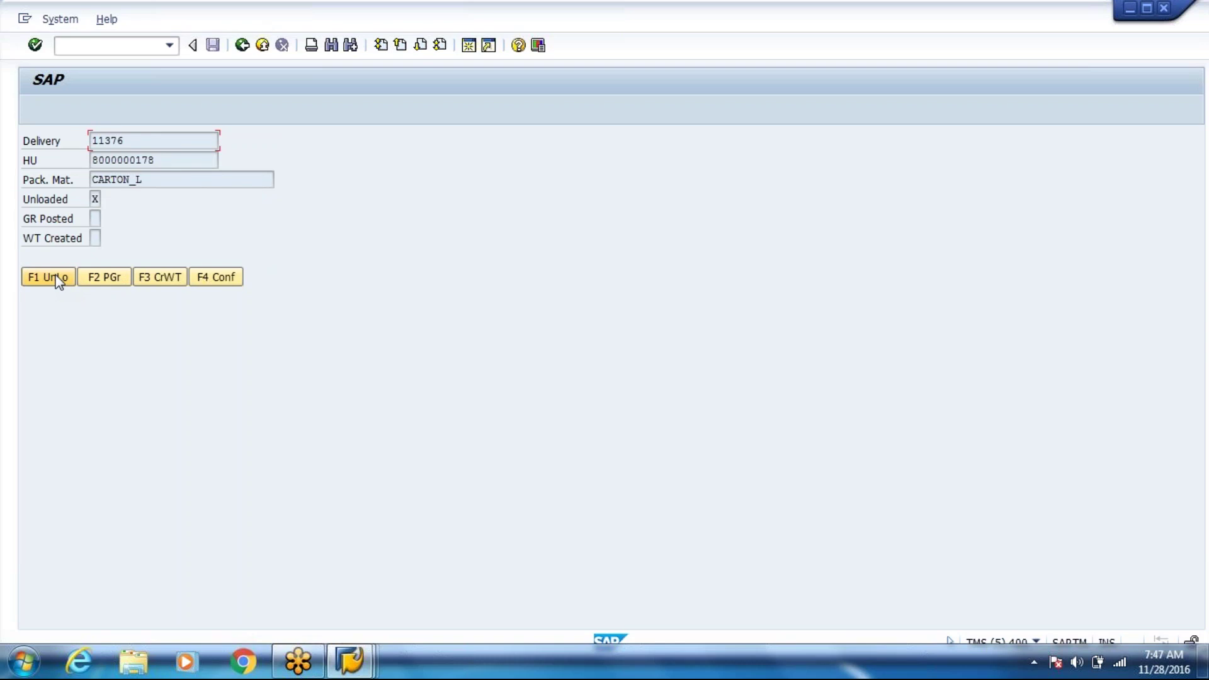
click(102, 278)
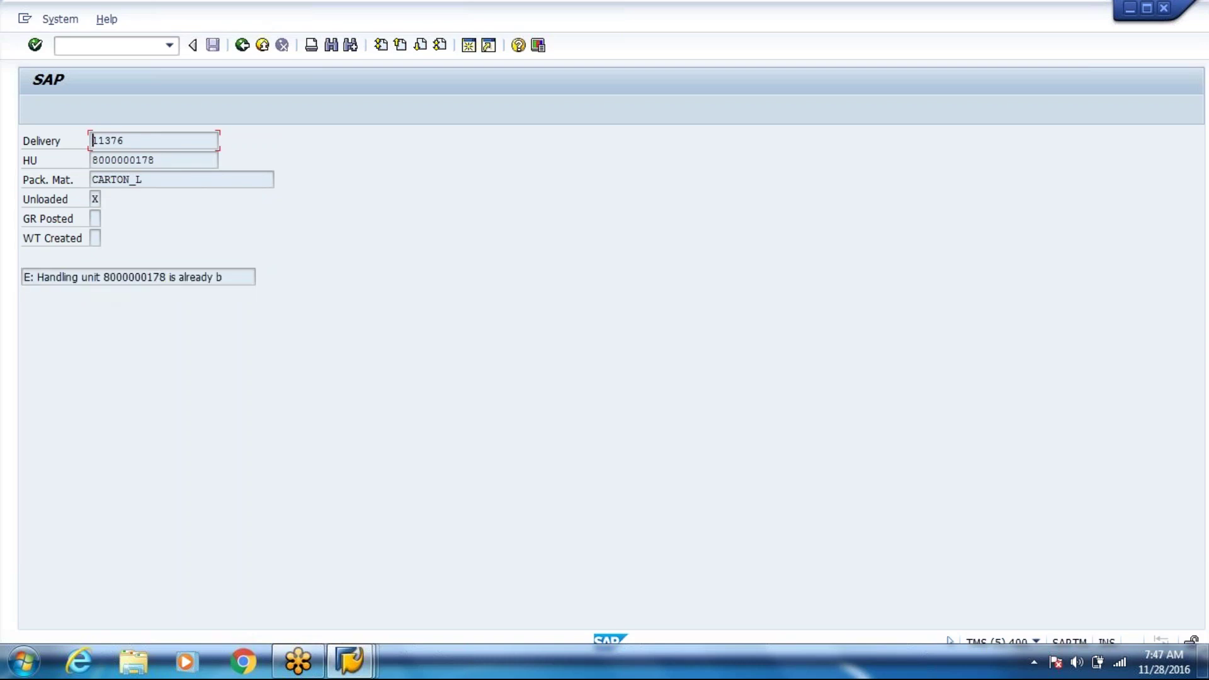
drag(103, 278, 243, 285)
click(242, 284)
key(F2)
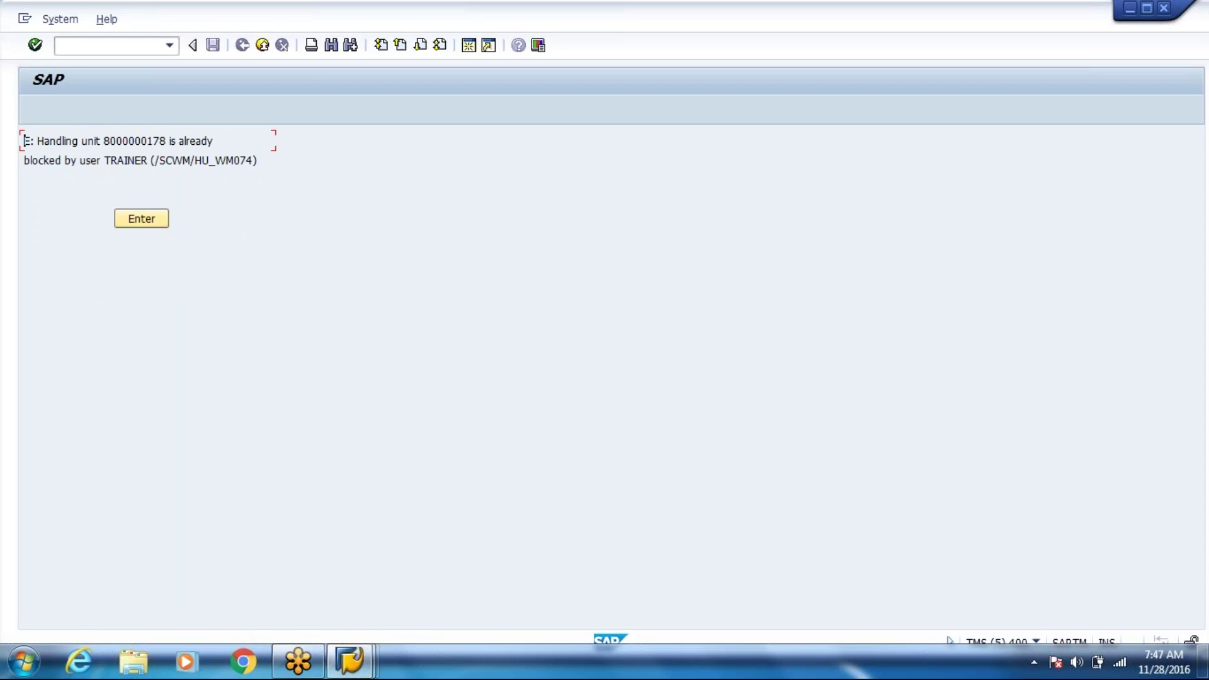
key(Return)
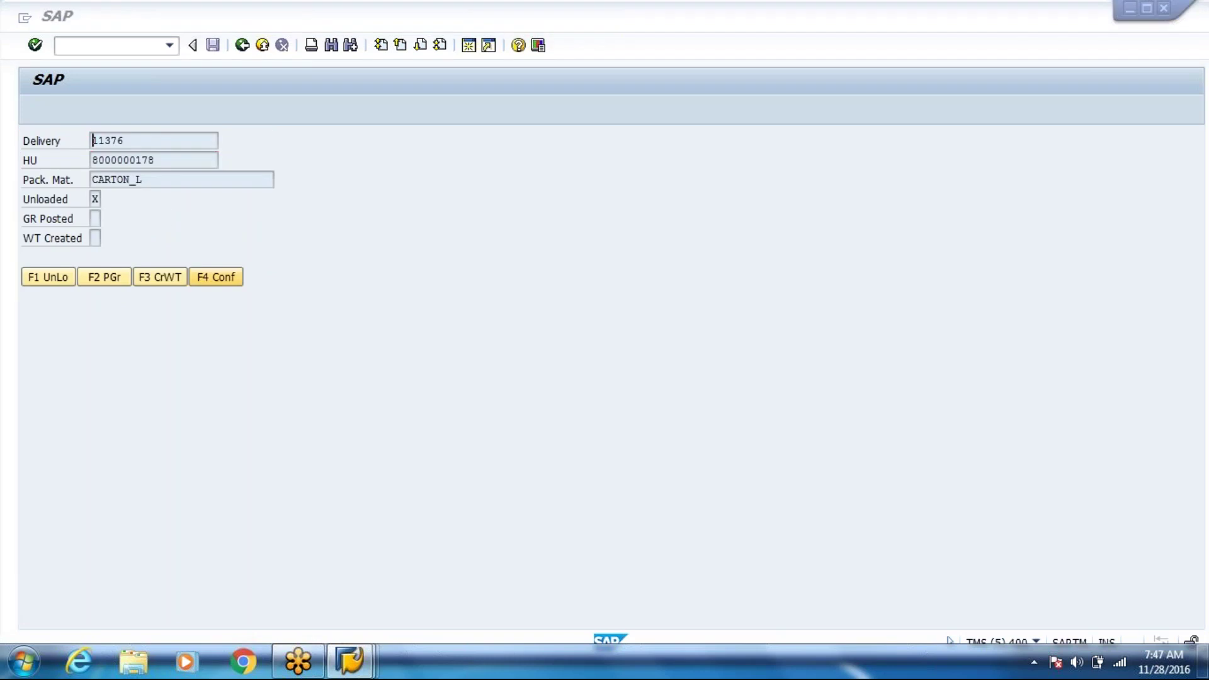
key(alt+Tab)
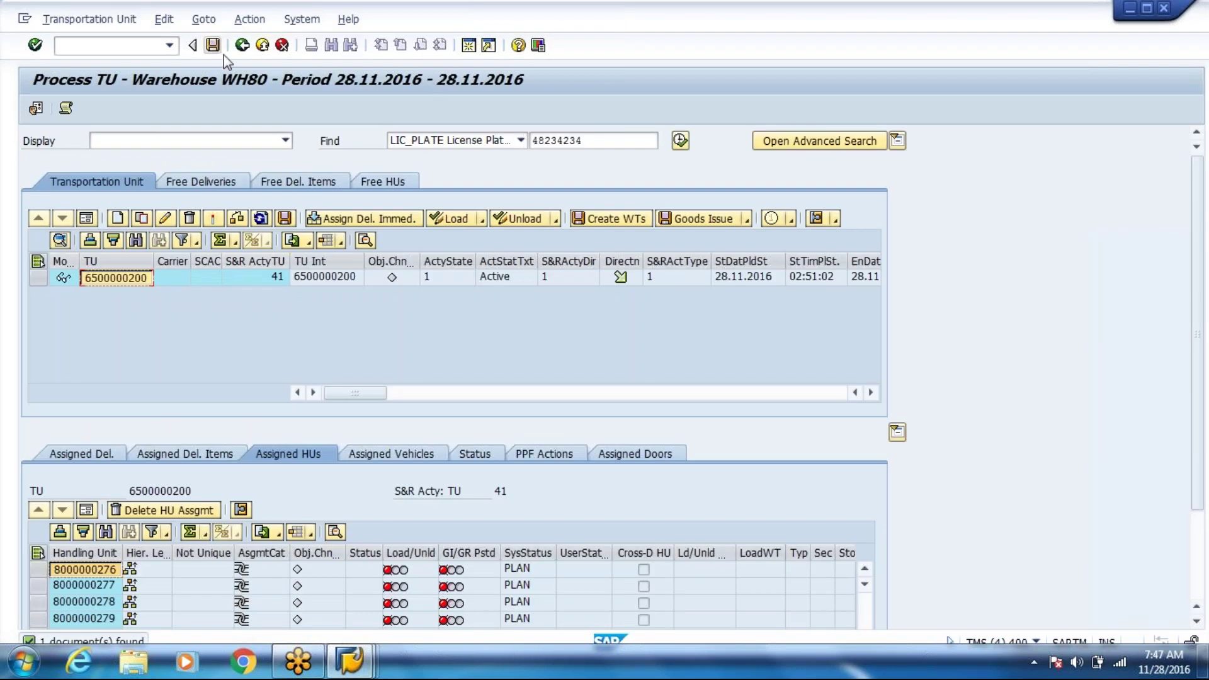
click(262, 45)
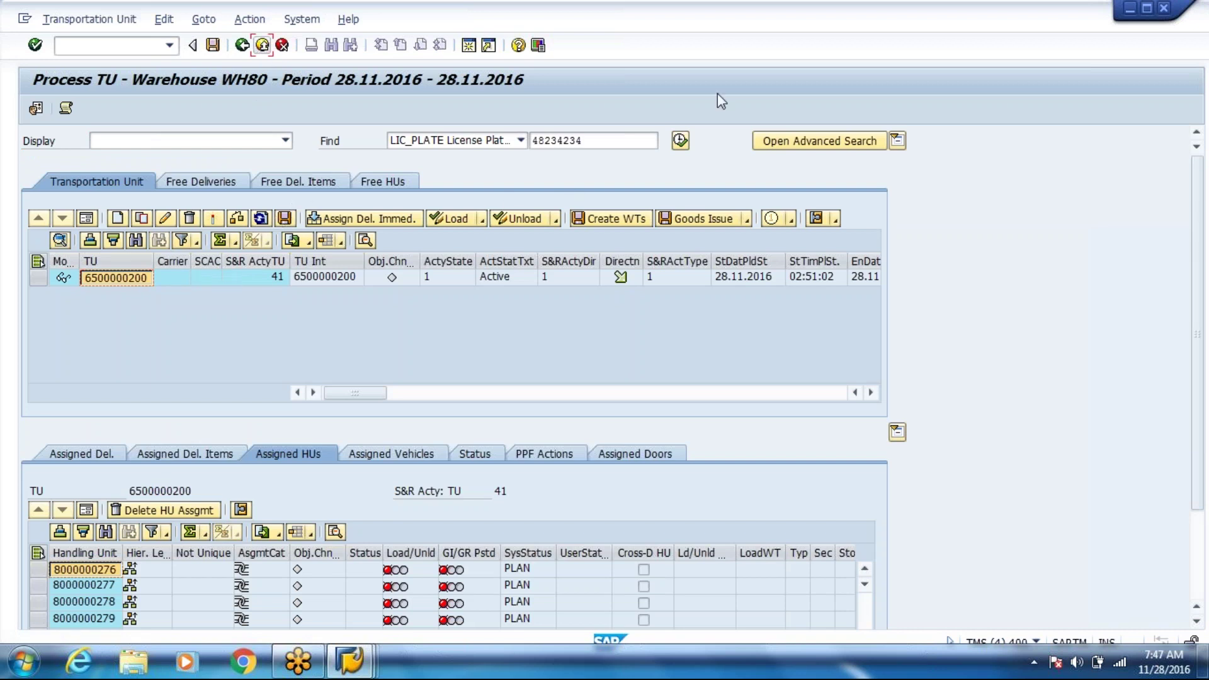
click(681, 141)
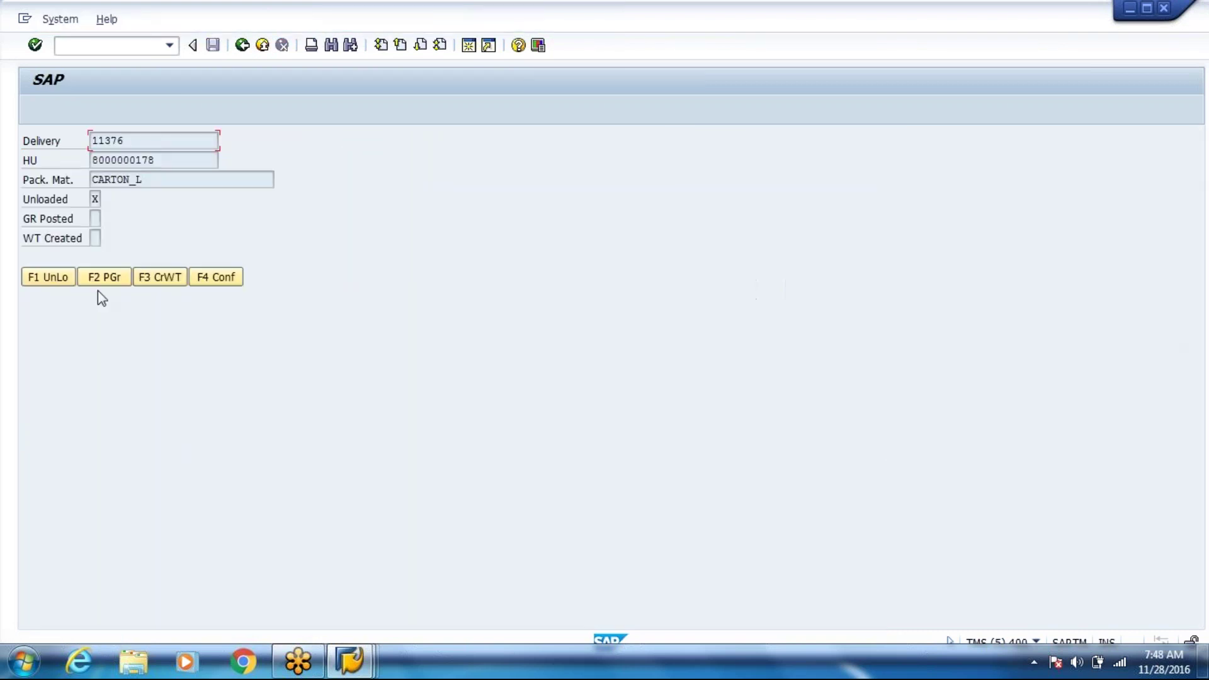
click(101, 279)
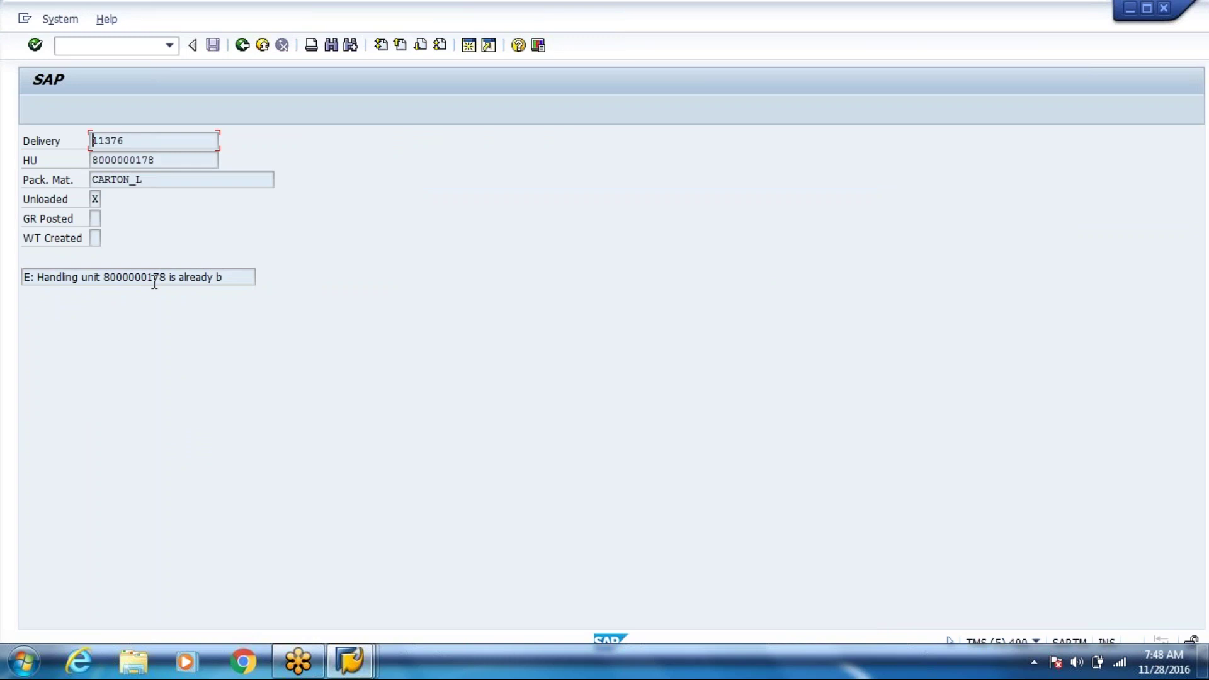
key(alt+Tab)
key(alt+Tab)
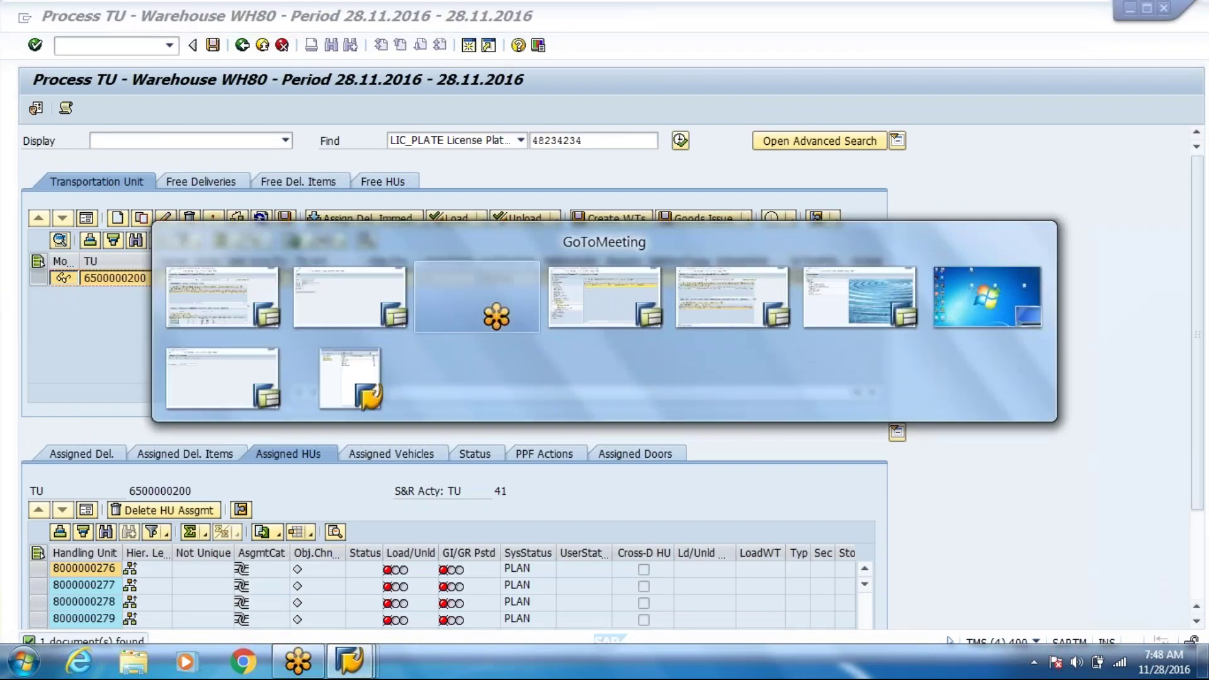
key(alt+Tab)
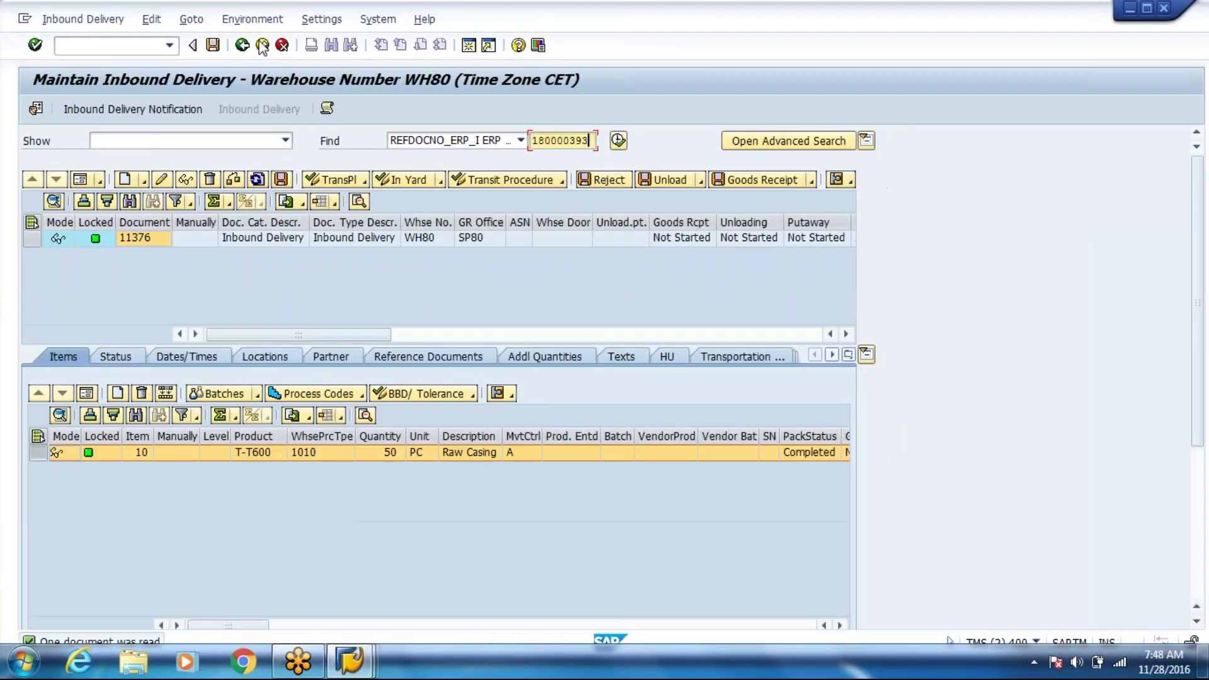
click(262, 45)
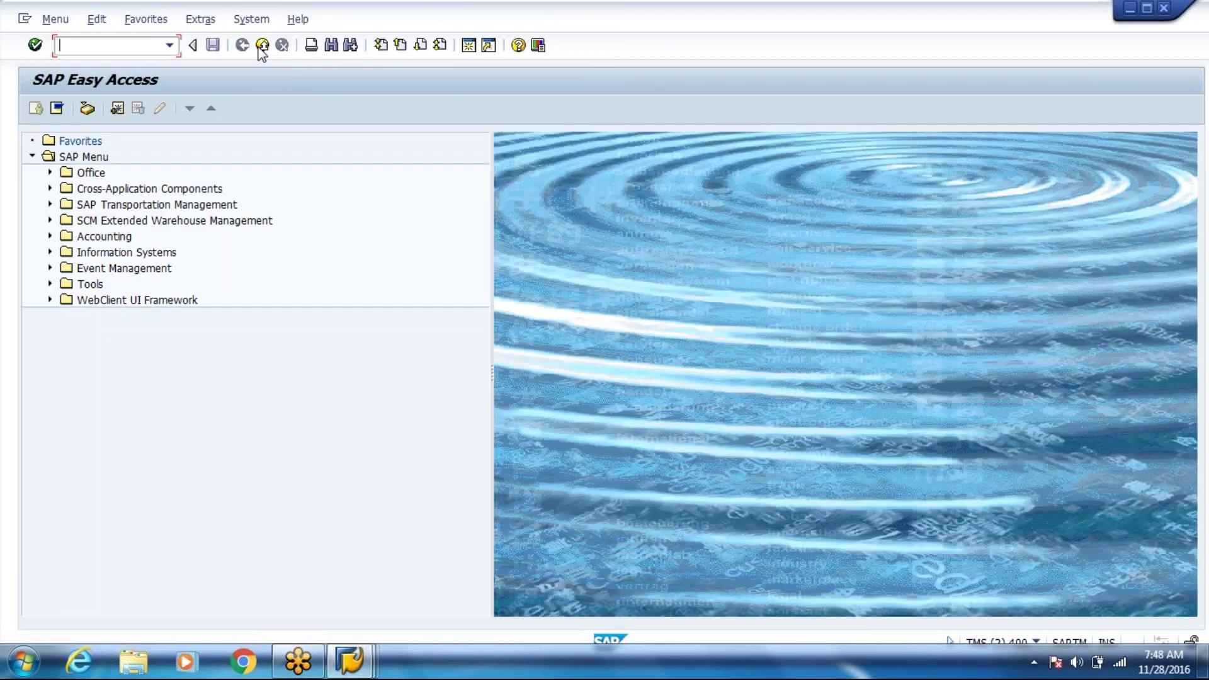
click(262, 45)
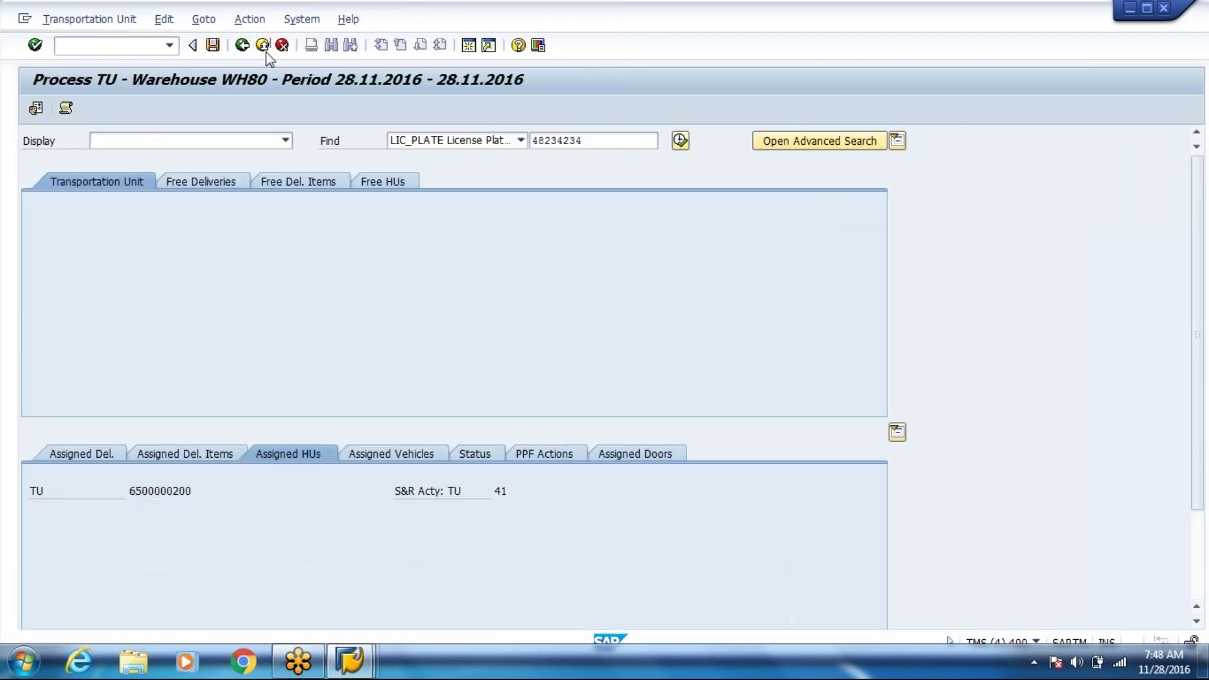
click(263, 48)
click(263, 48)
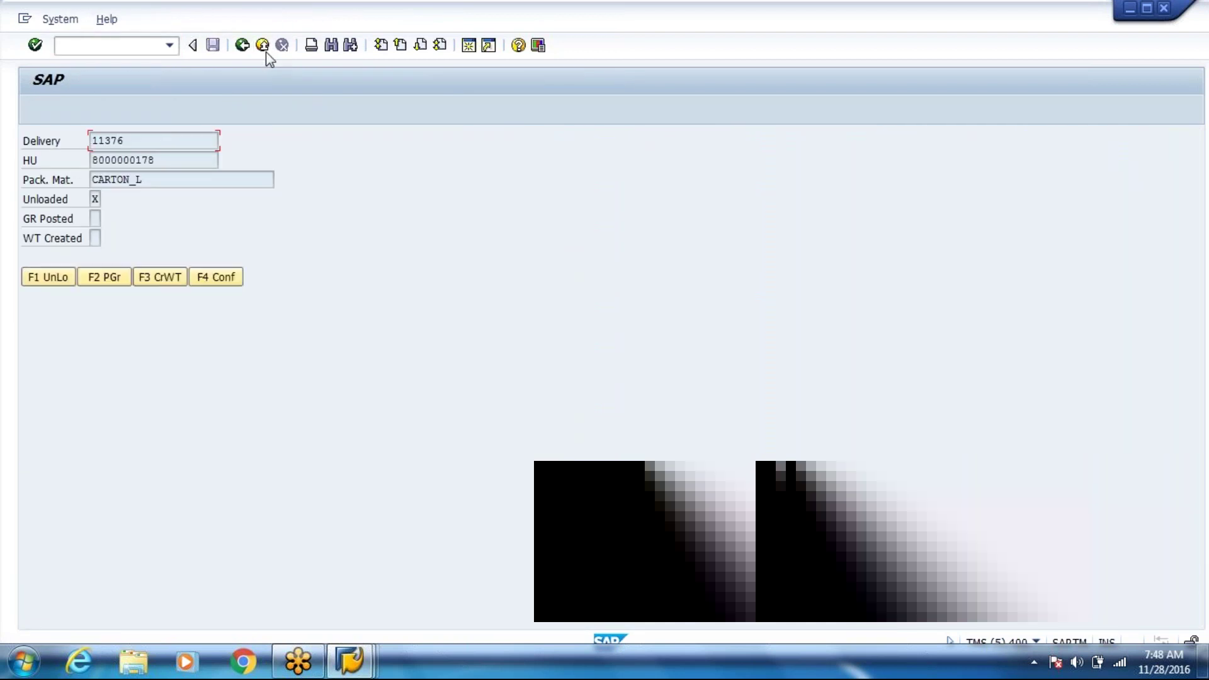
click(109, 272)
- Open transportation unit processing from the SAP Easy Access session with /n/scwm/tu
mouse_move(349, 661)
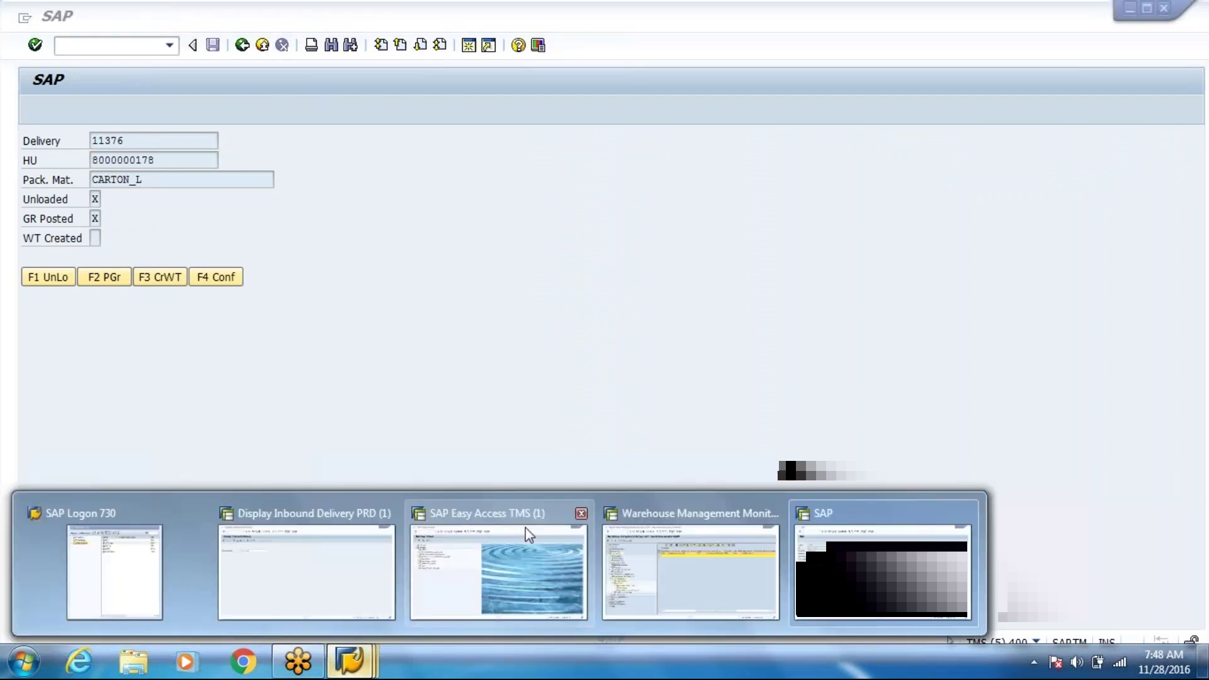
mouse_move(526, 527)
mouse_move(834, 562)
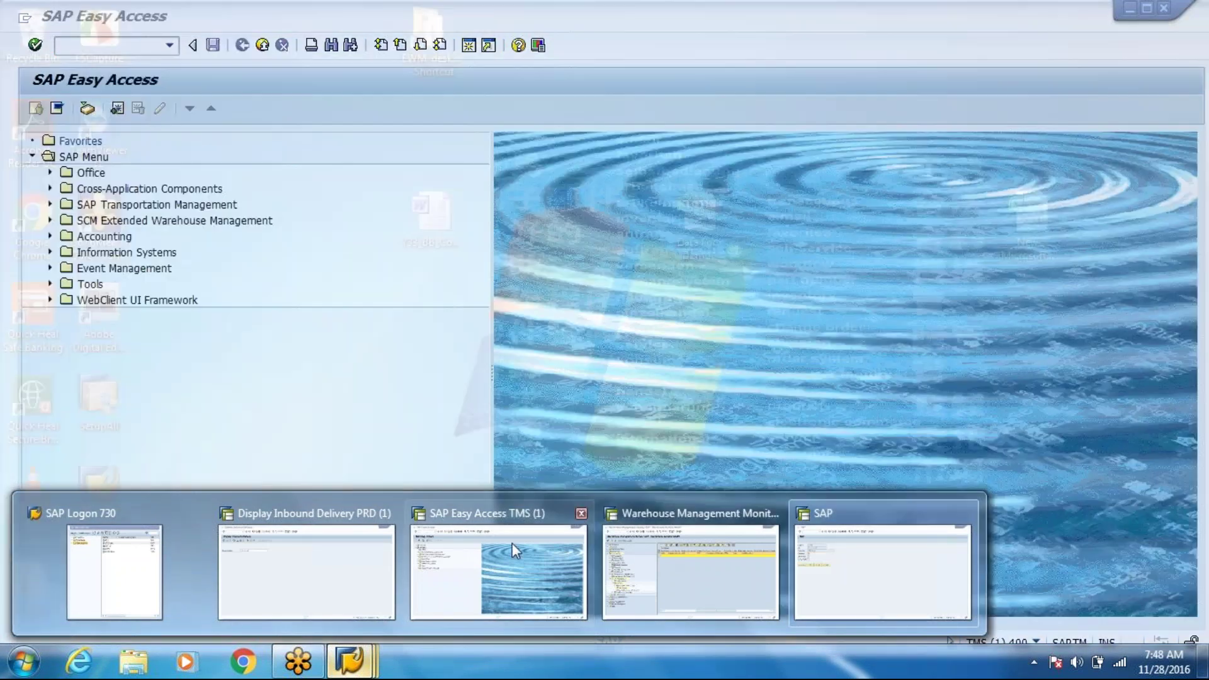
click(512, 543)
click(107, 45)
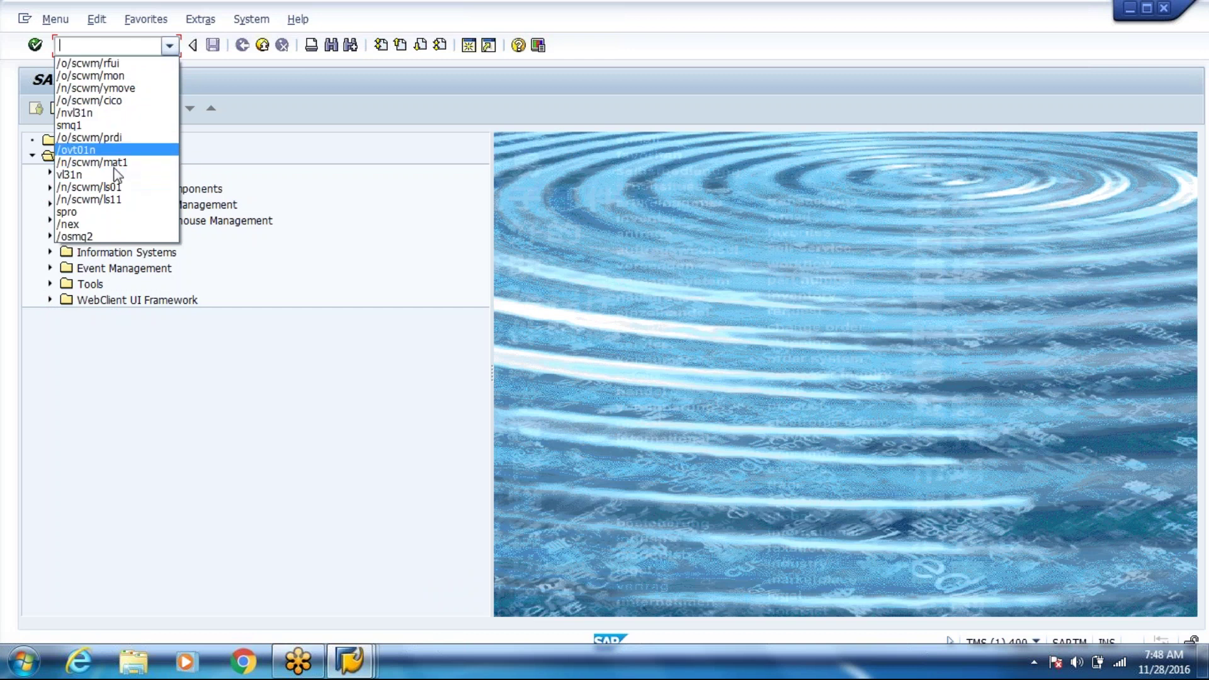
click(120, 88)
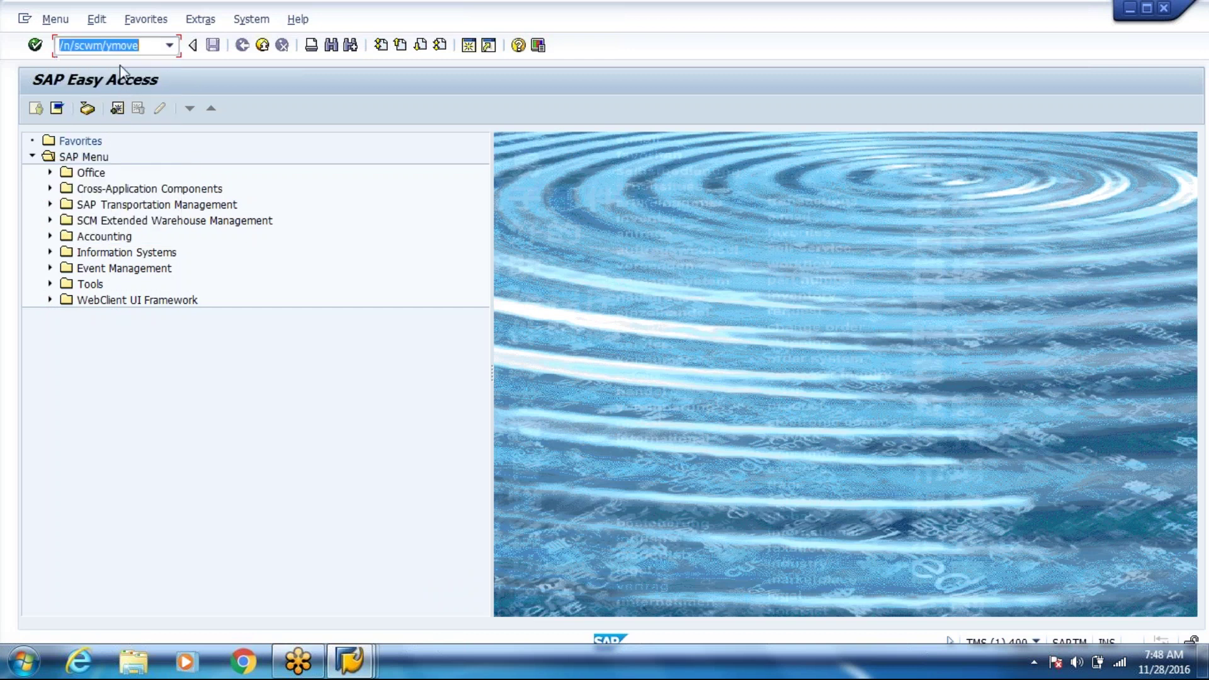
click(141, 45)
key(BackSpace)
key(BackSpace)
key(BackSpace)
key(BackSpace)
key(BackSpace)
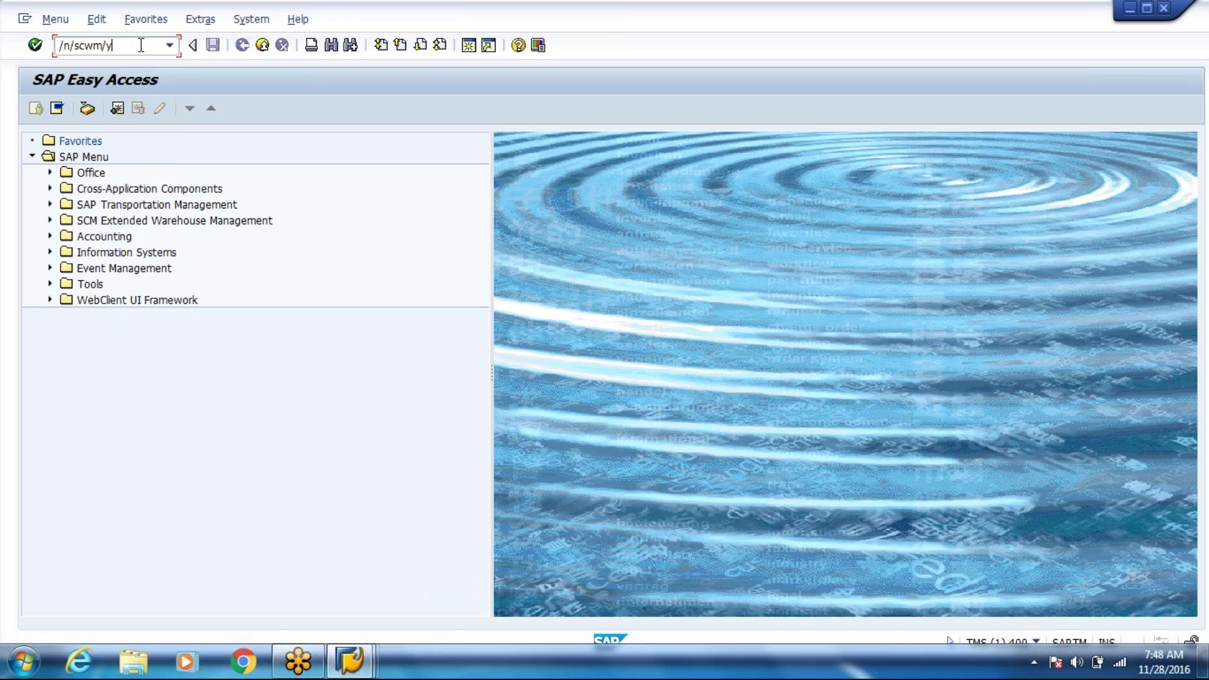
text(tu)
key(Return)
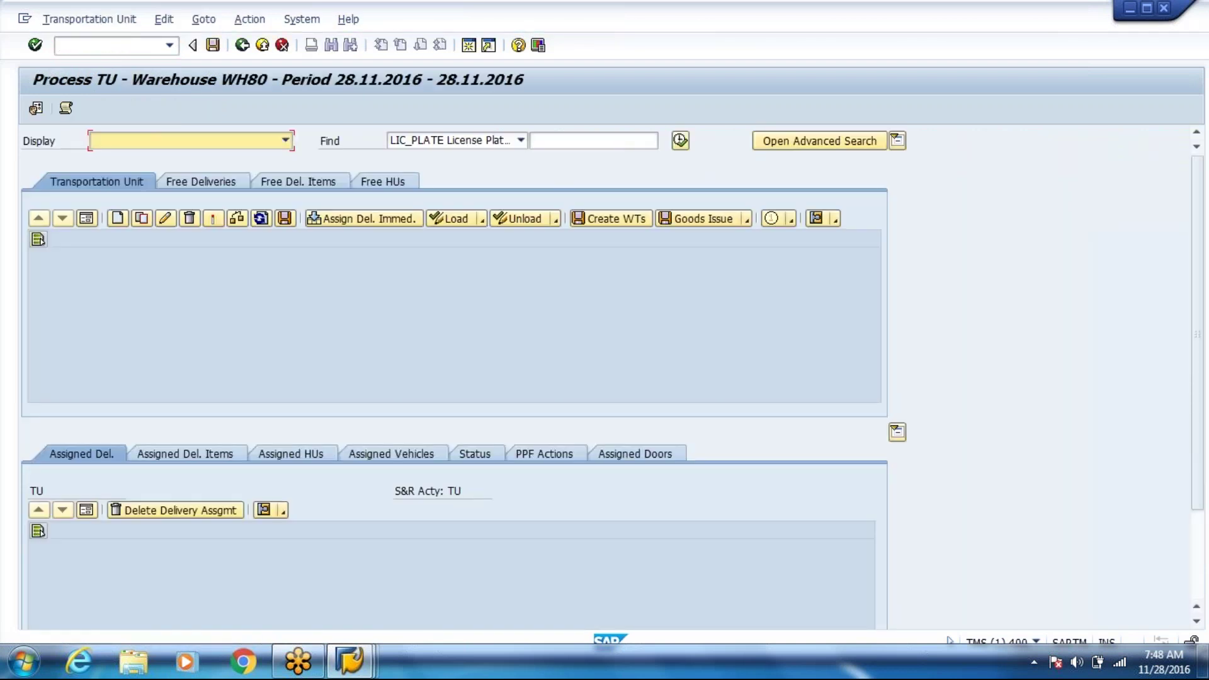
- Find the transportation unit by license plate 48234234
click(561, 140)
click(561, 158)
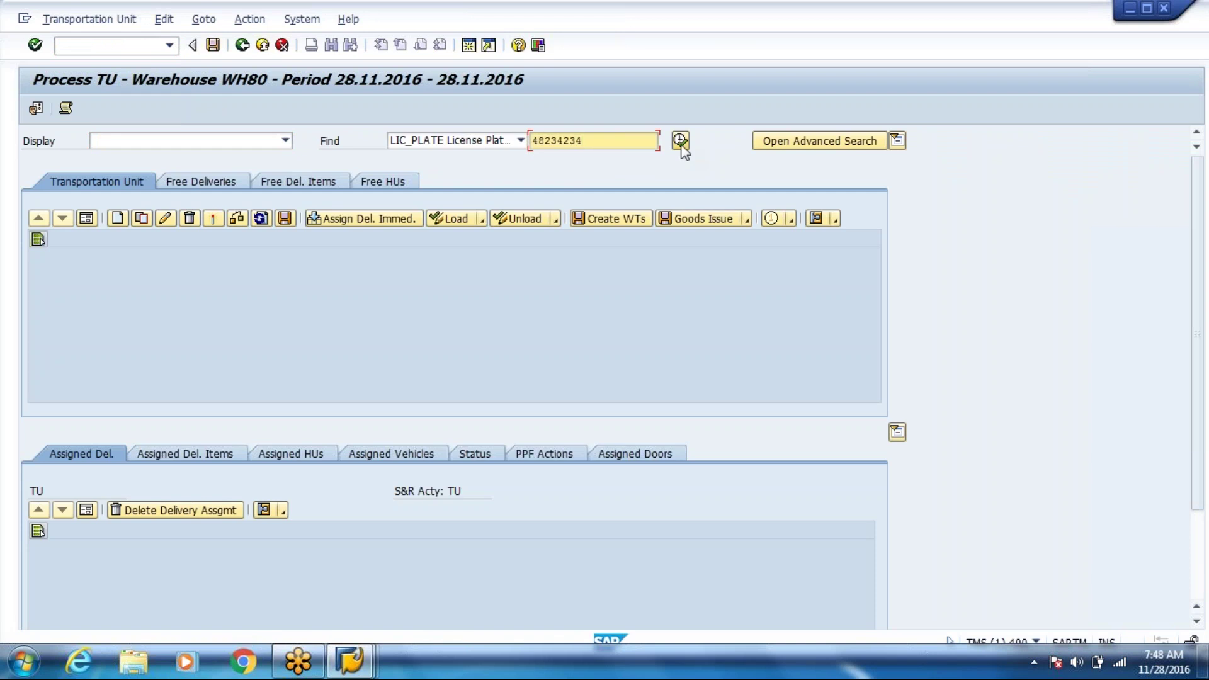
click(680, 140)
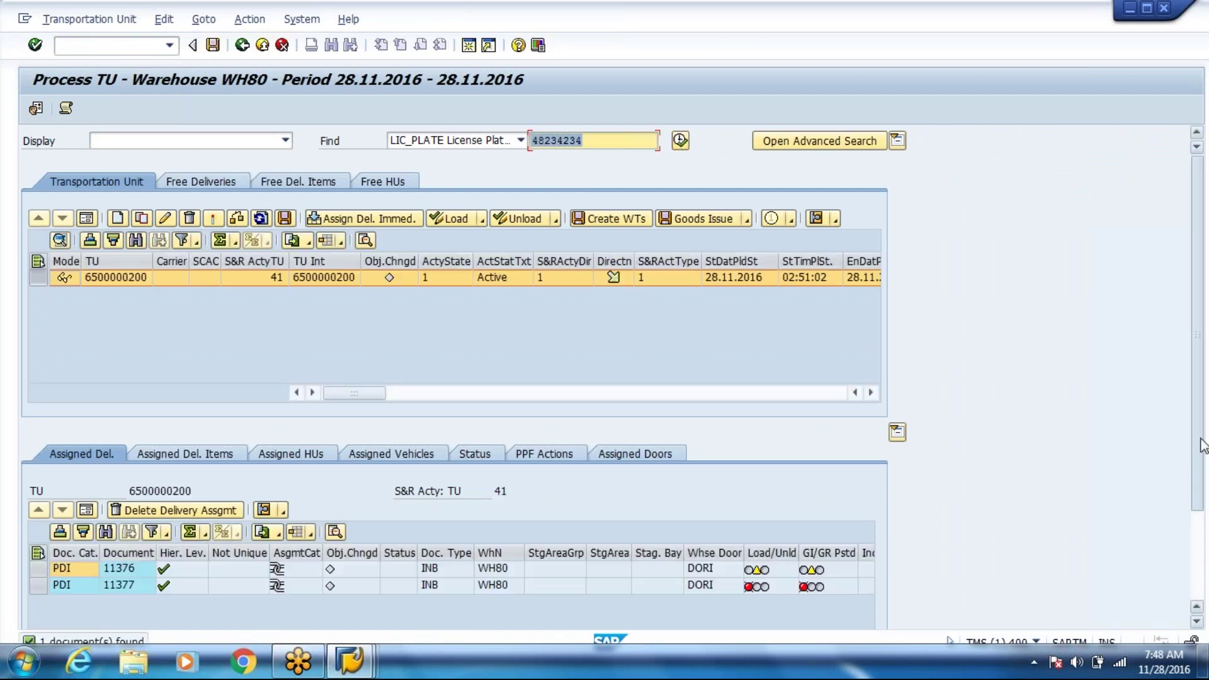
scroll(1203, 444, down, 3)
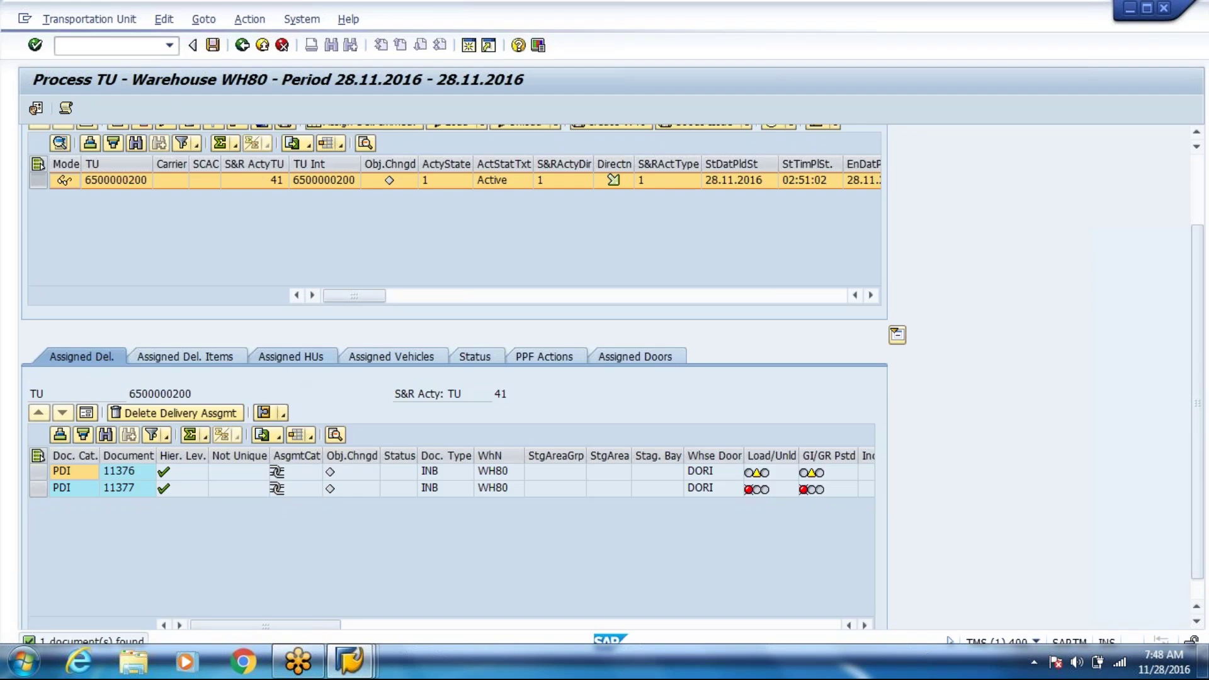
click(290, 357)
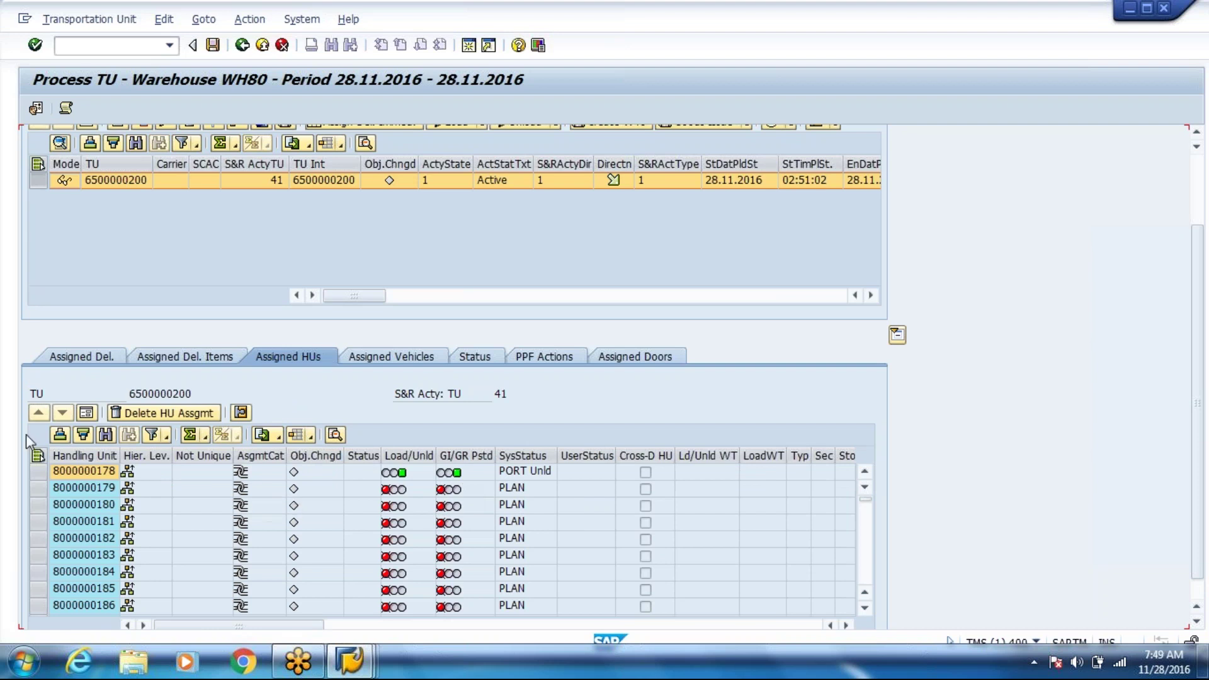
click(38, 459)
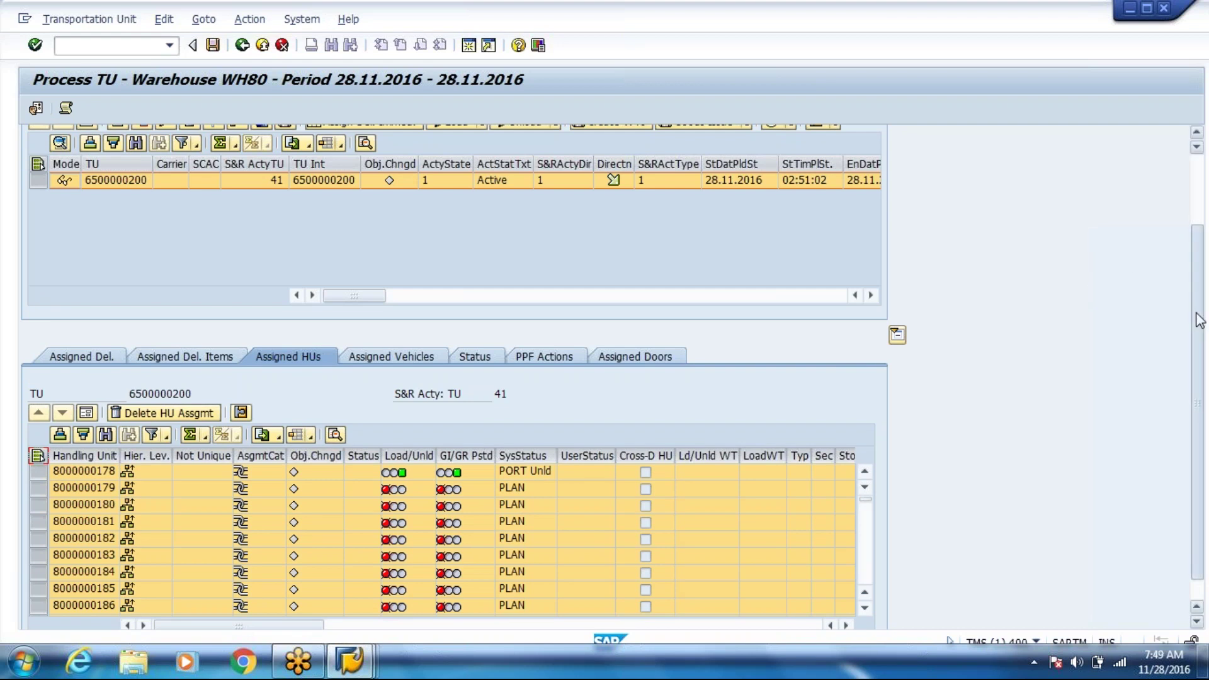
drag(1198, 320, 1202, 270)
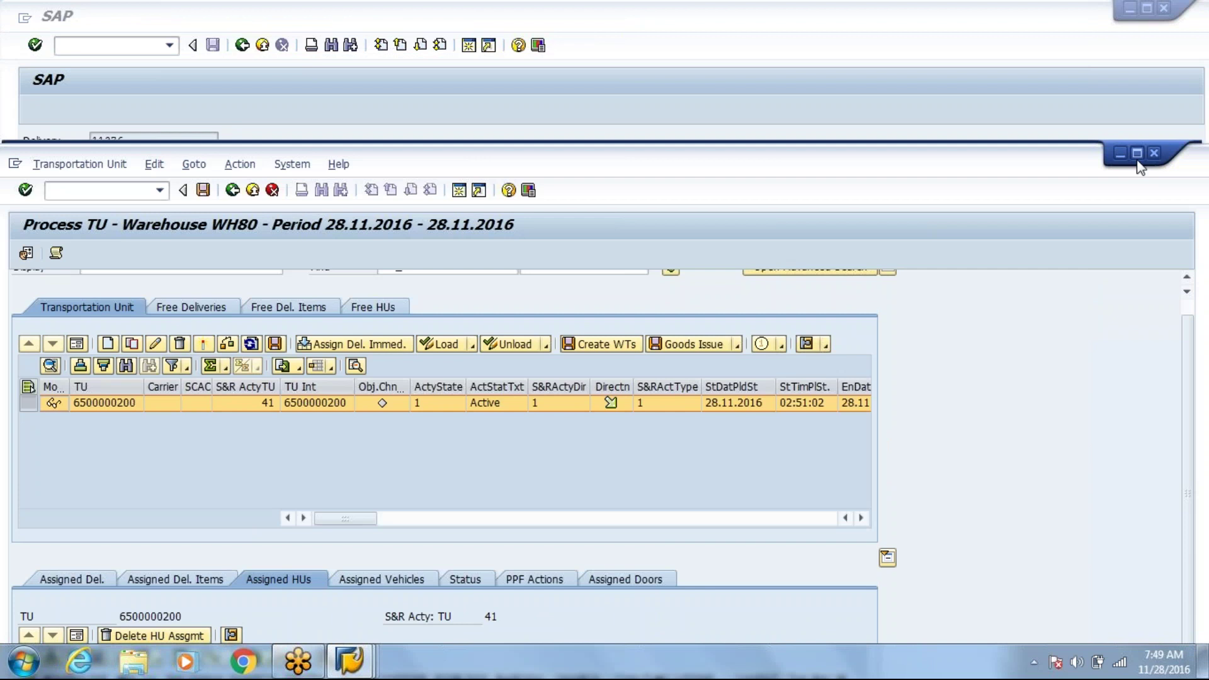
click(1137, 157)
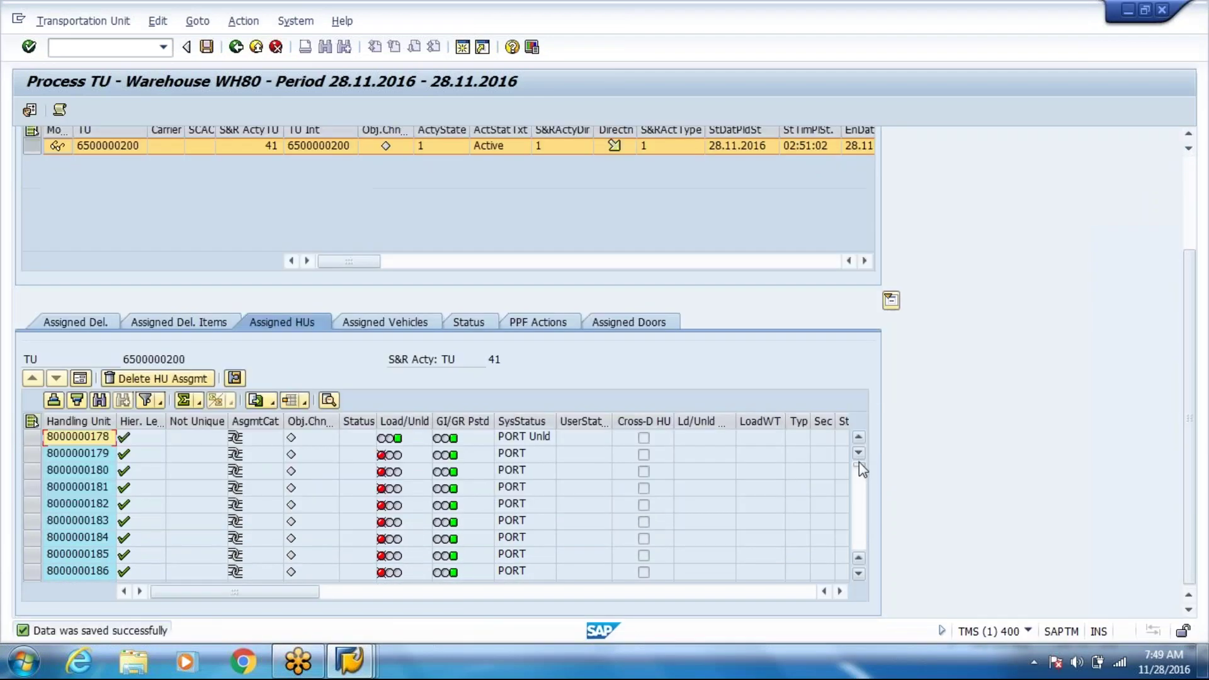
drag(859, 466, 858, 554)
scroll(1195, 508, up, 1)
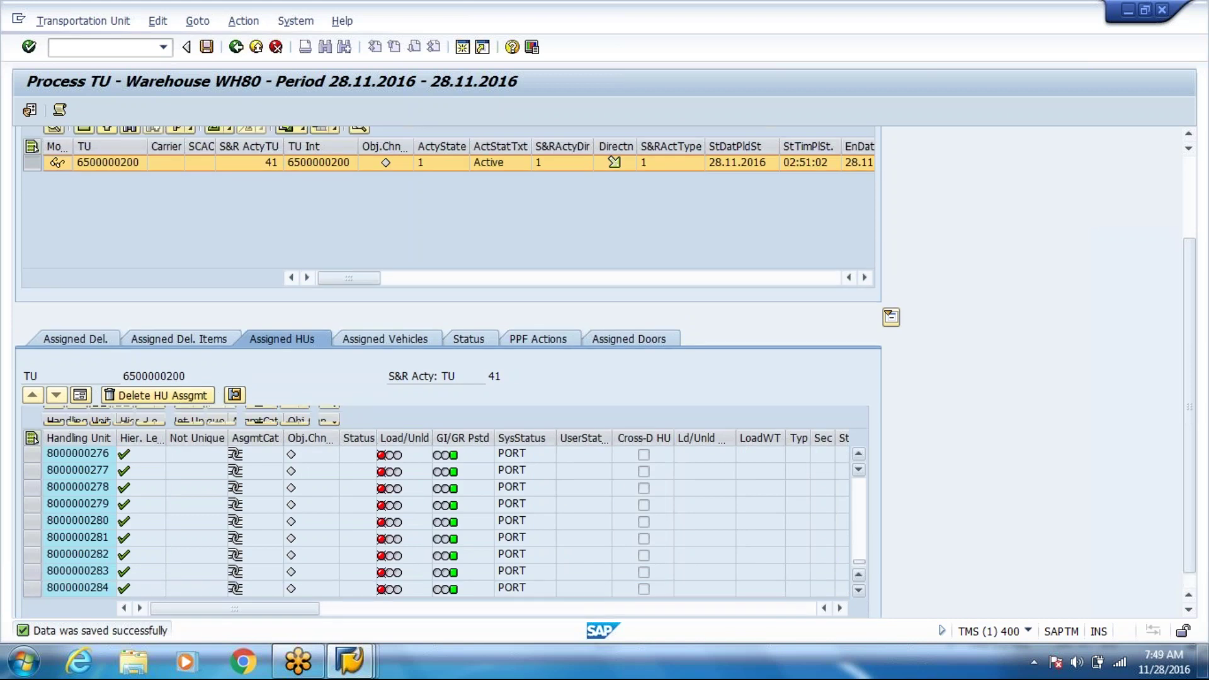
scroll(1201, 346, up, 5)
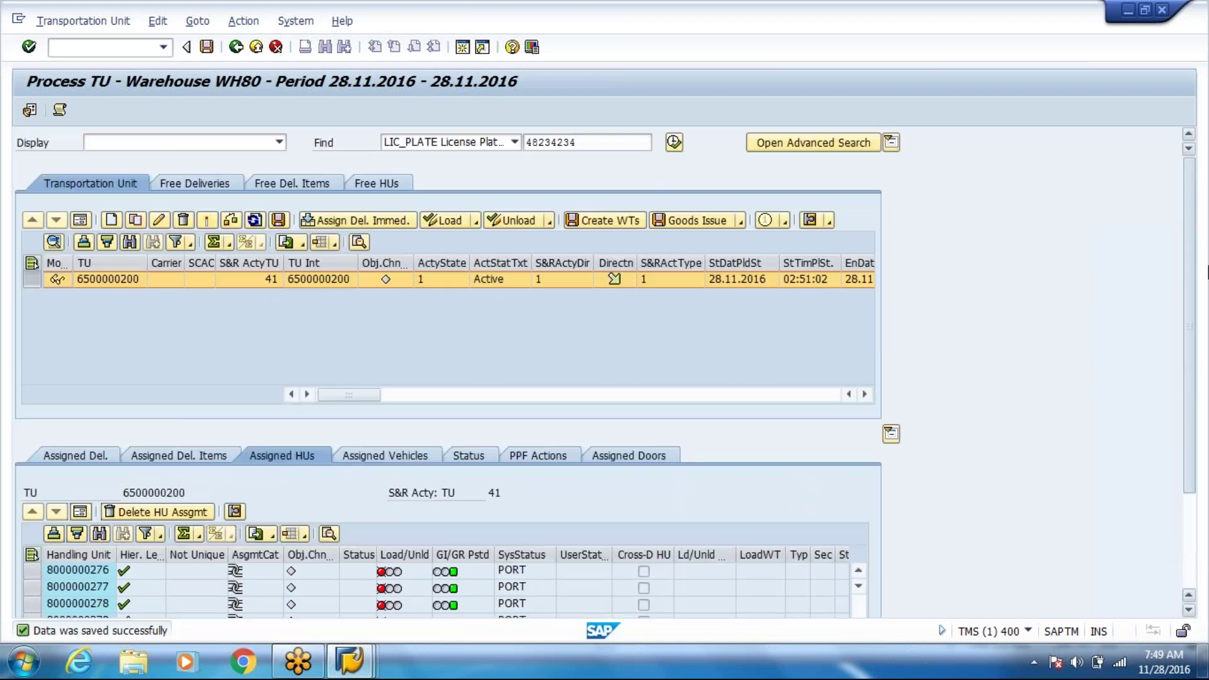
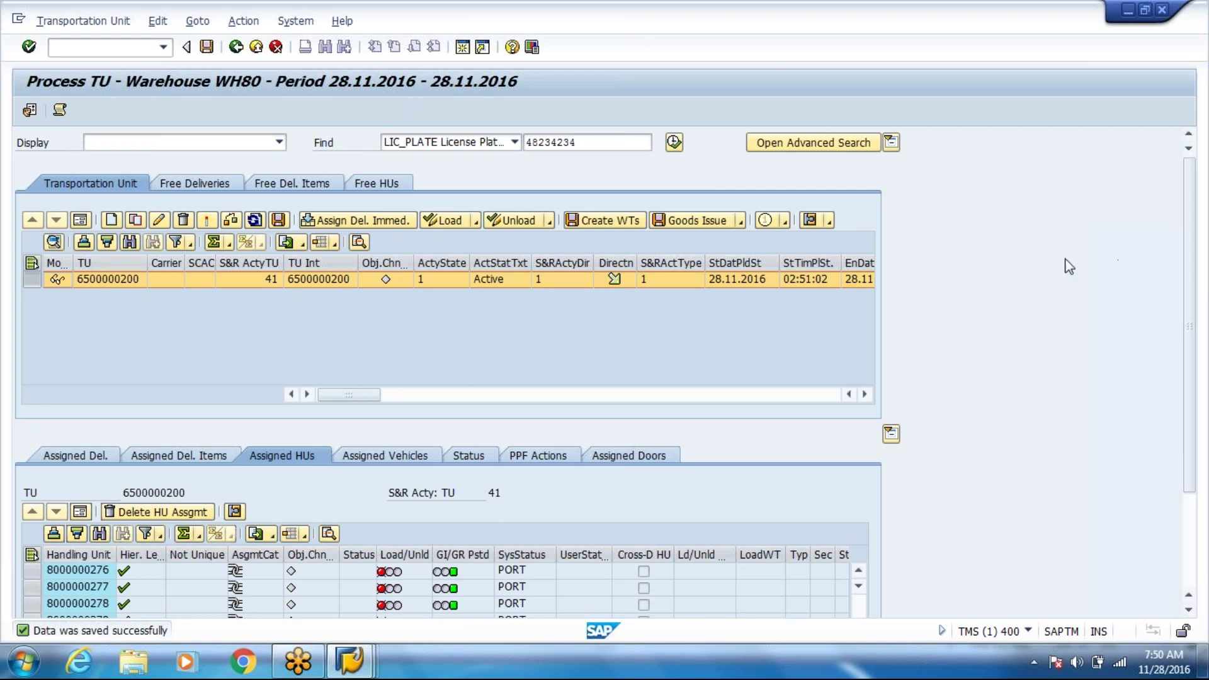
click(830, 220)
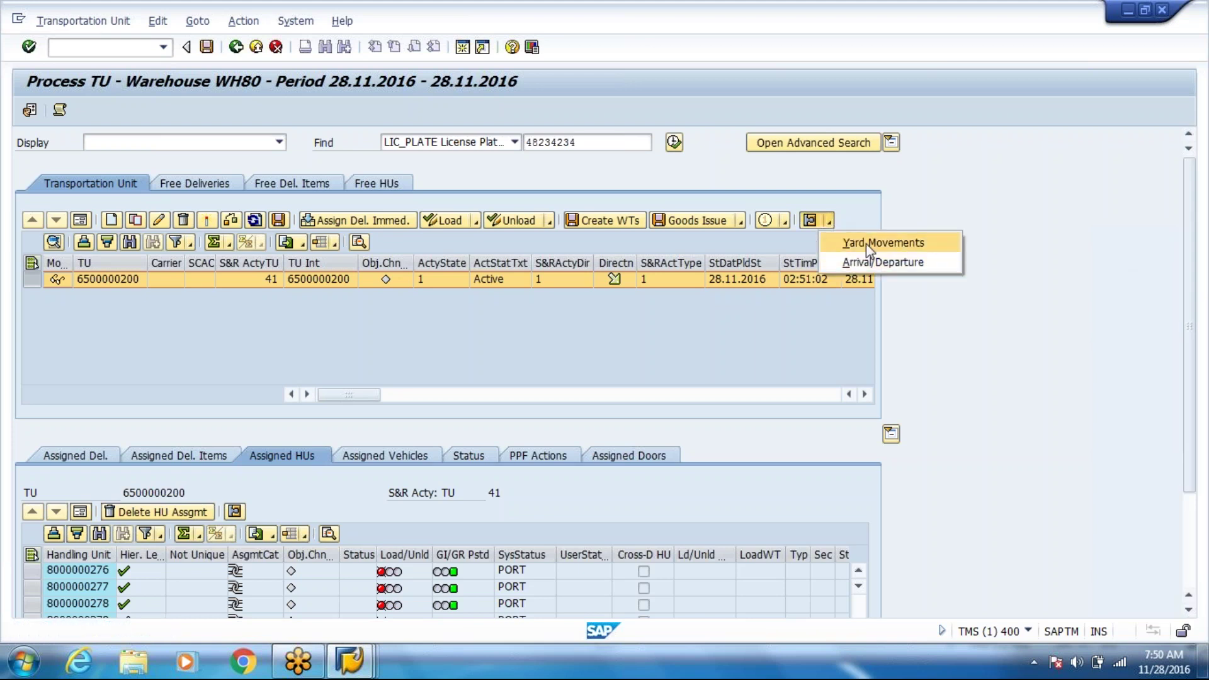
click(866, 244)
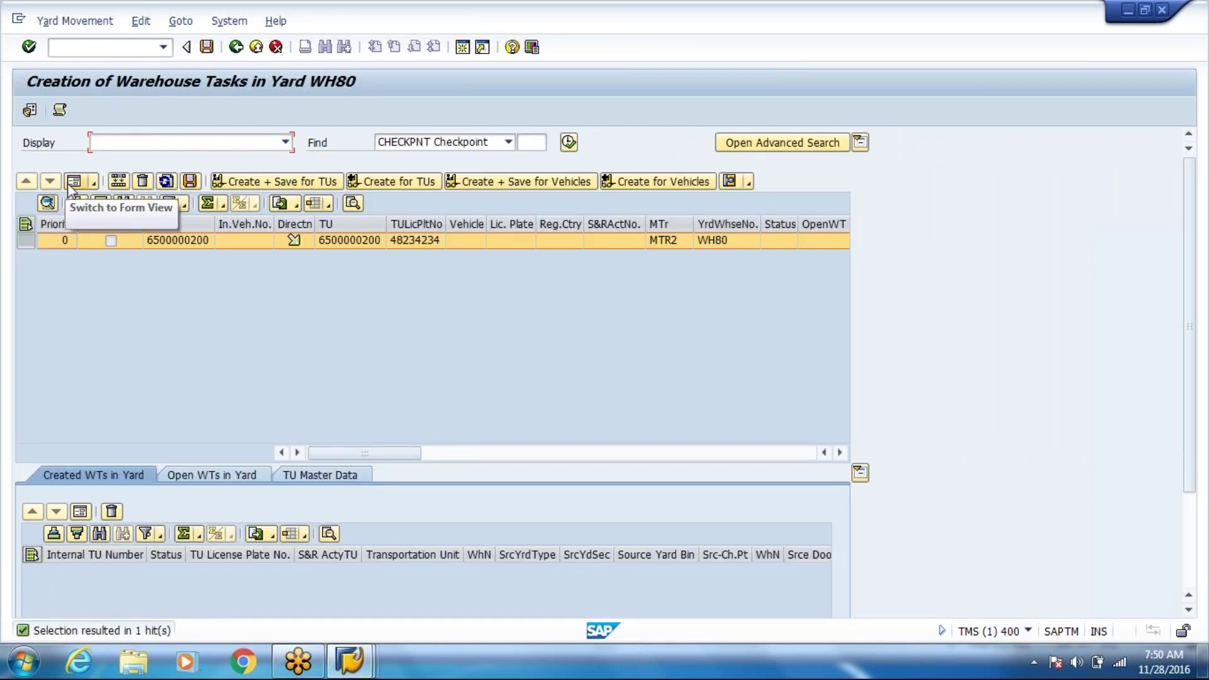
click(73, 182)
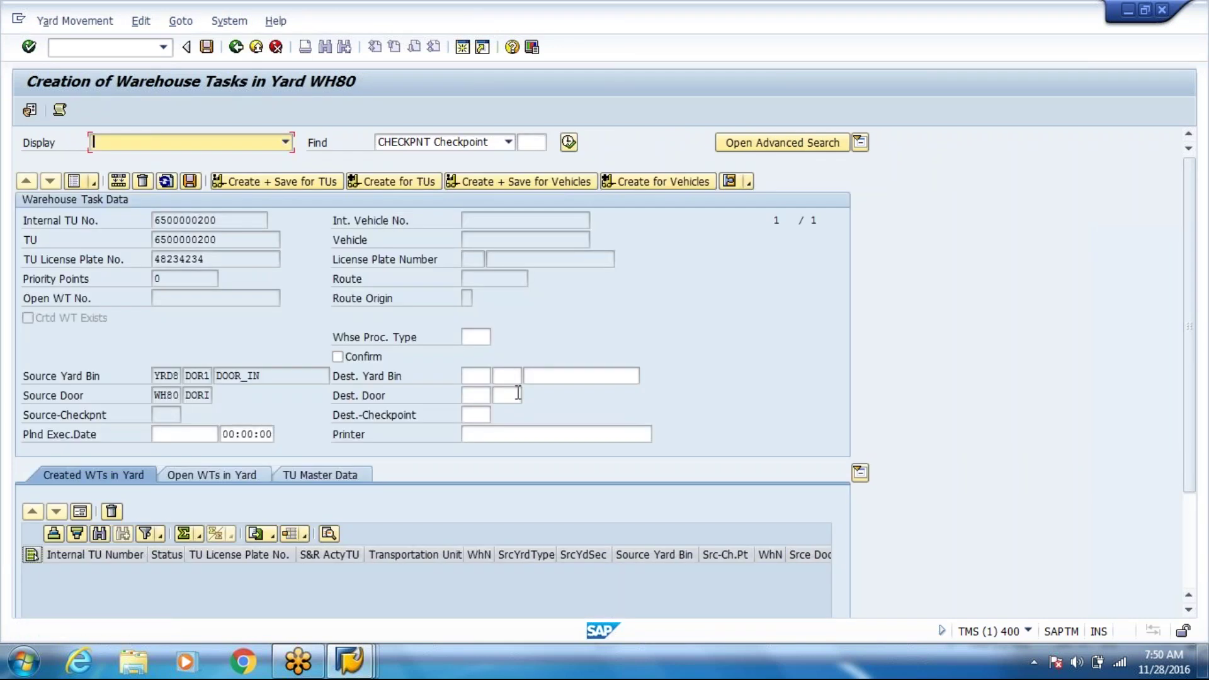
click(517, 394)
click(621, 376)
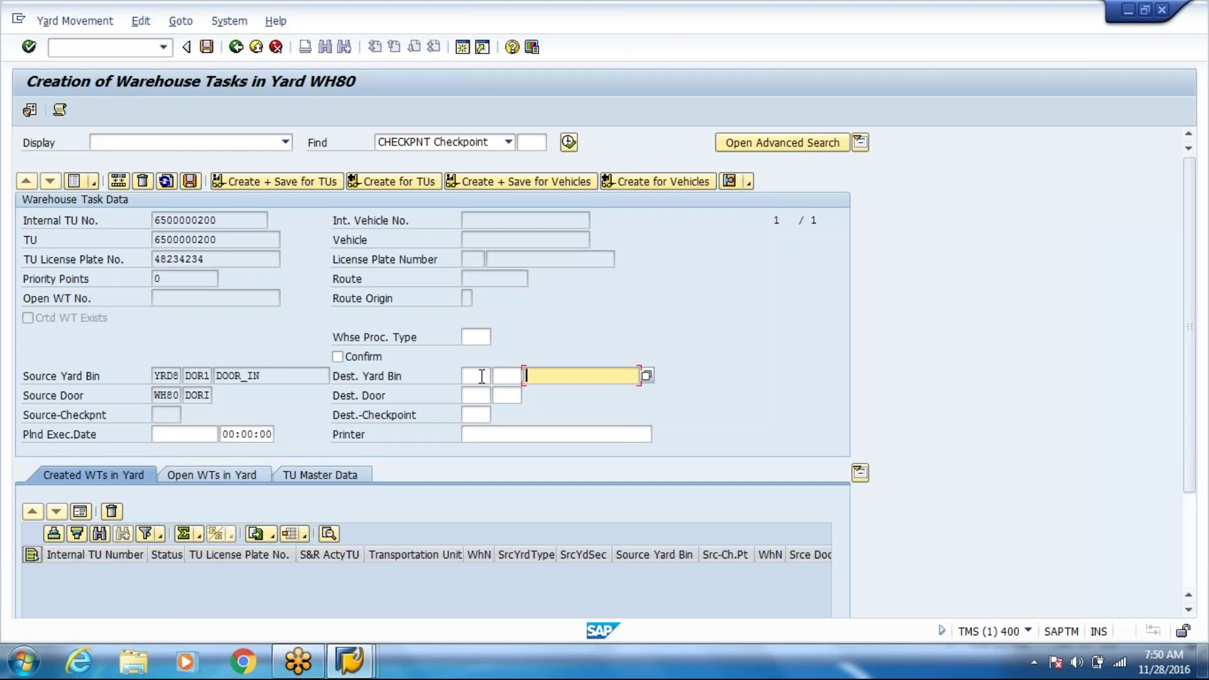
click(481, 376)
text(yrd8)
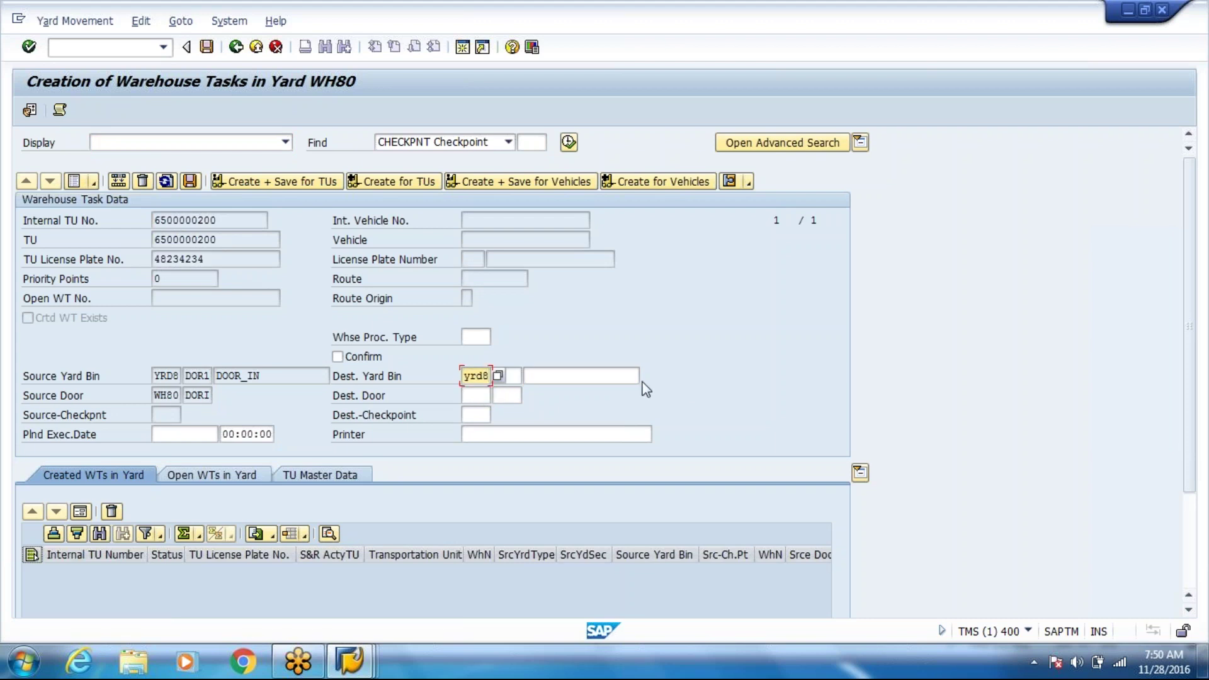
click(637, 378)
key(Return)
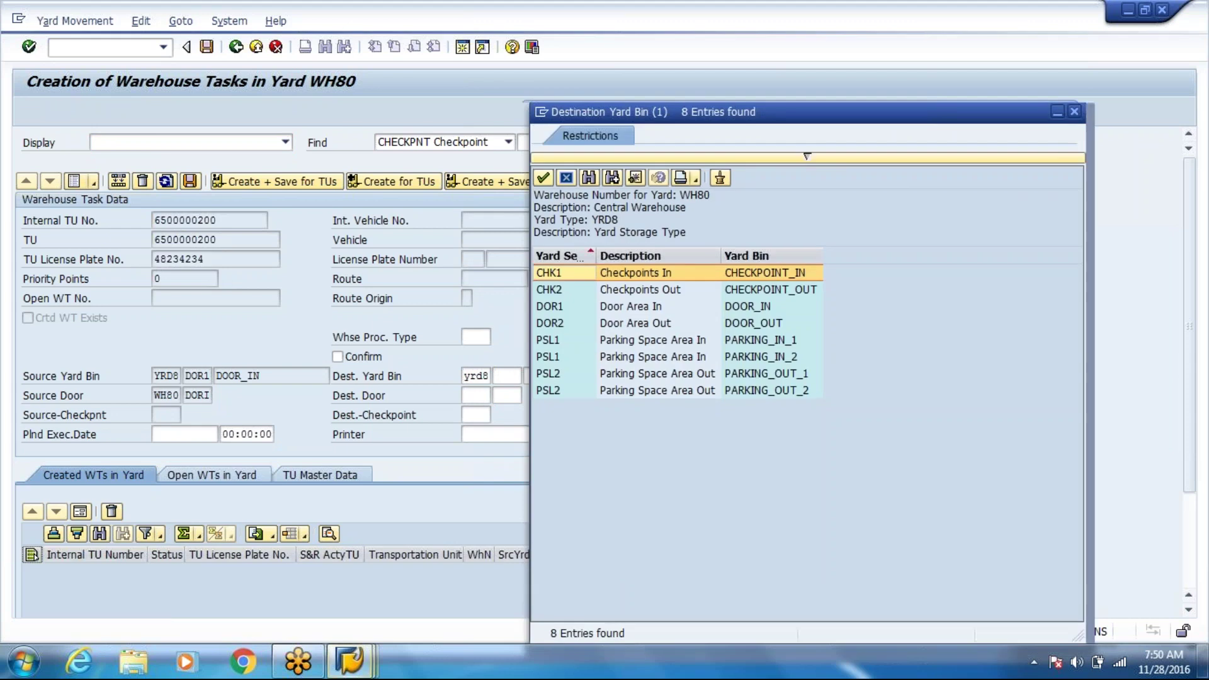
double_click(766, 372)
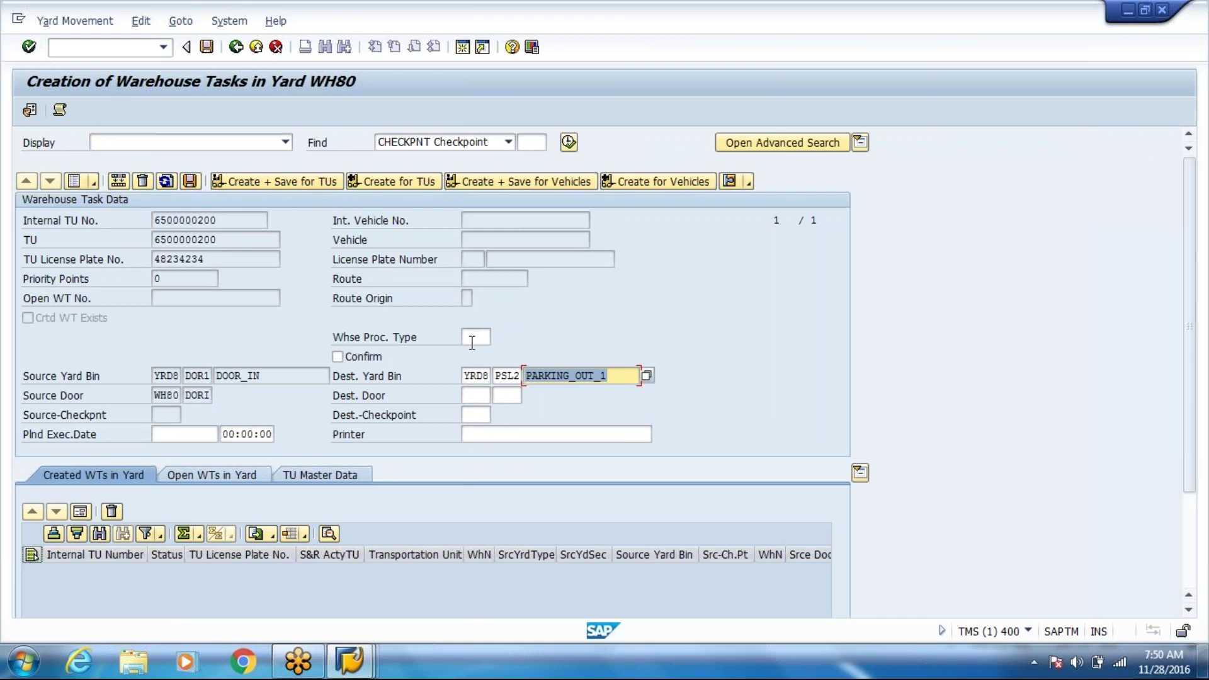
key(BackSpace)
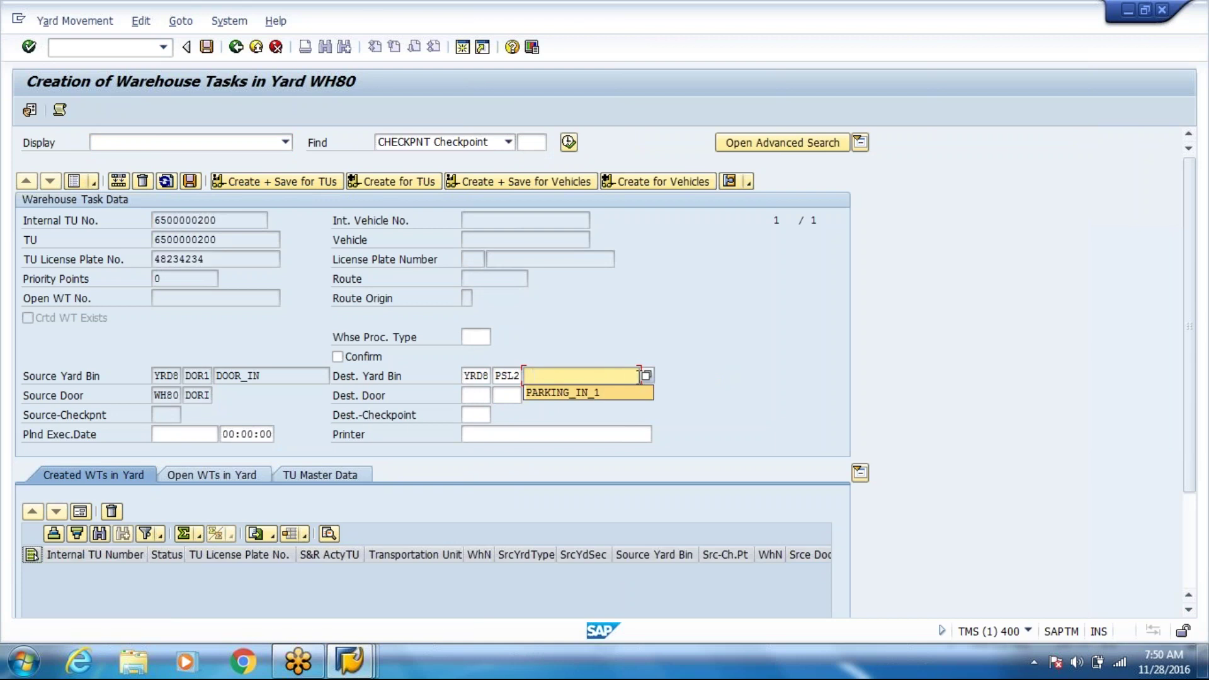
click(645, 375)
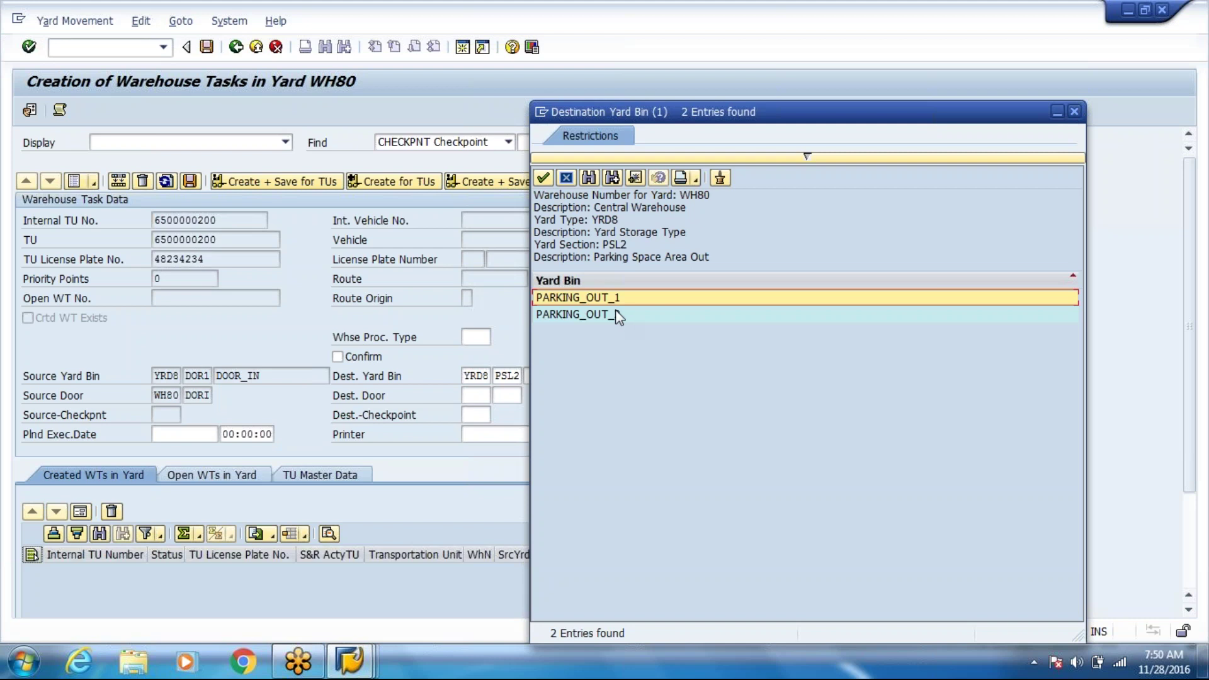
click(618, 314)
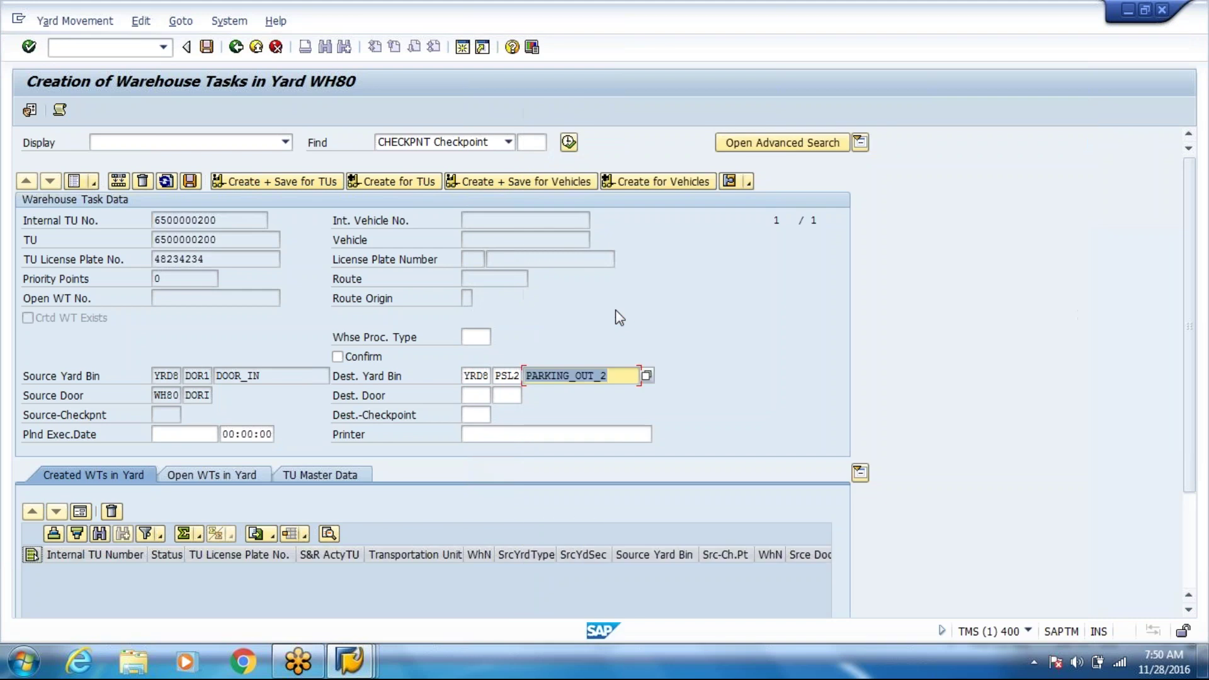
- Set the warehouse process type to 9999, then create and save the yard warehouse task for the transportation unit
click(475, 337)
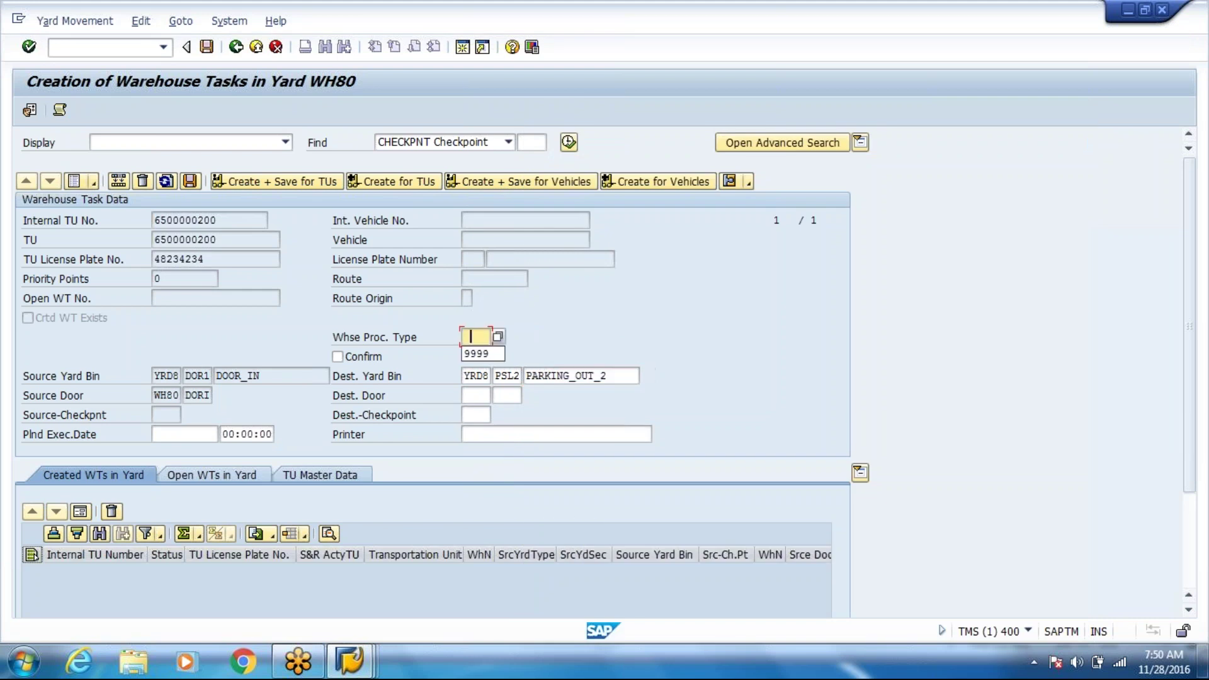
click(482, 354)
click(271, 180)
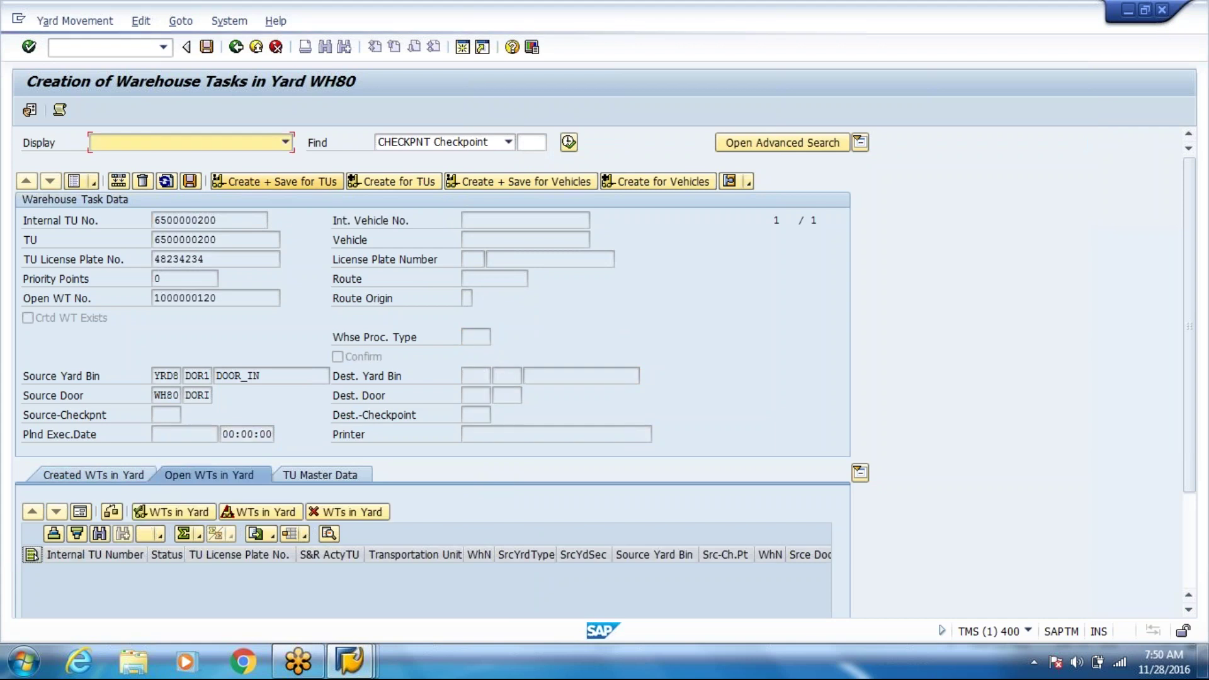
- Confirm the open yard warehouse task of the transportation unit and save the confirmation
click(191, 513)
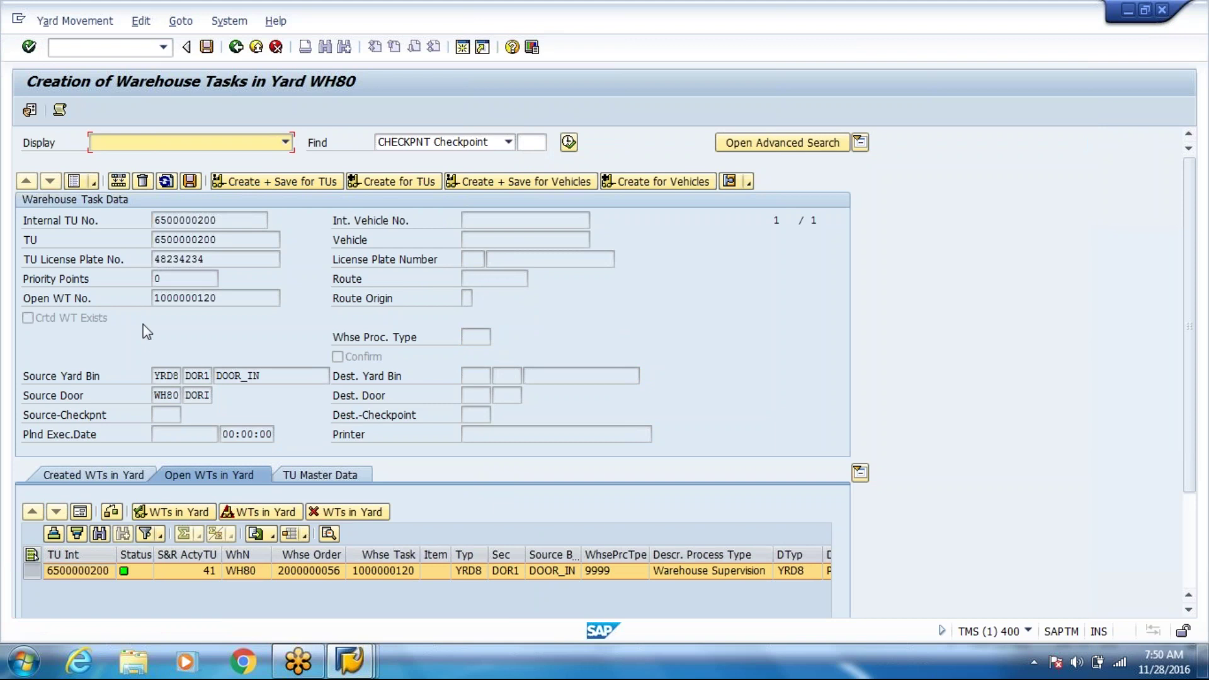
click(210, 51)
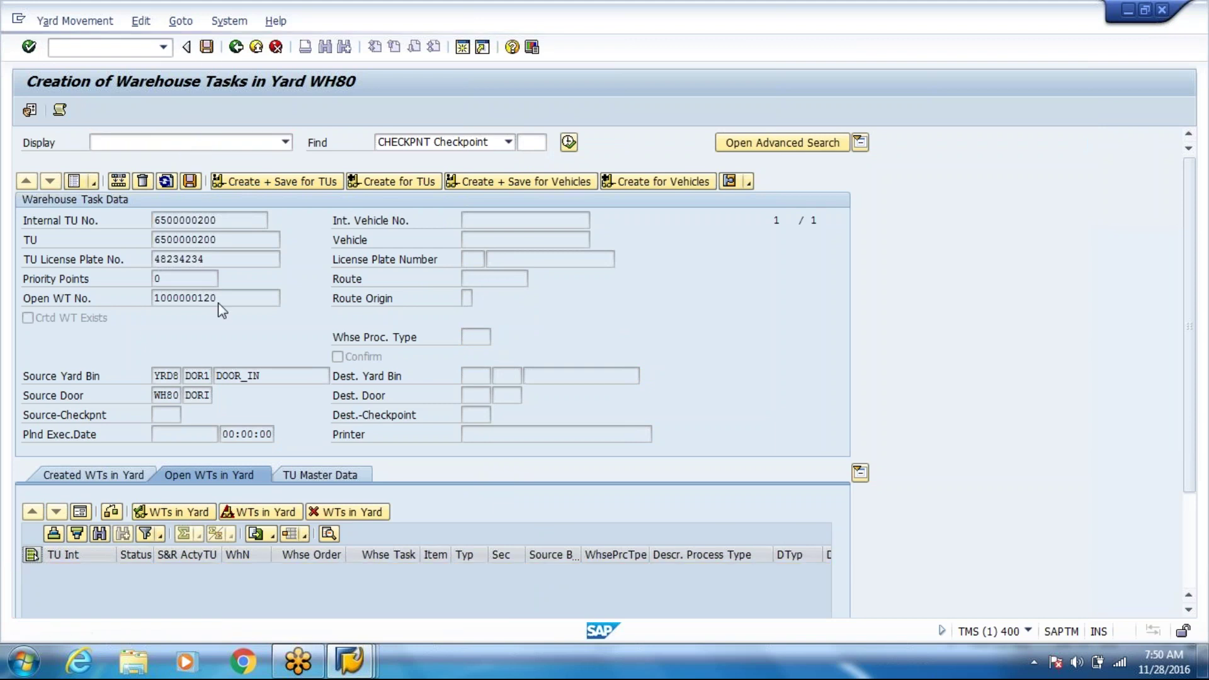
click(286, 377)
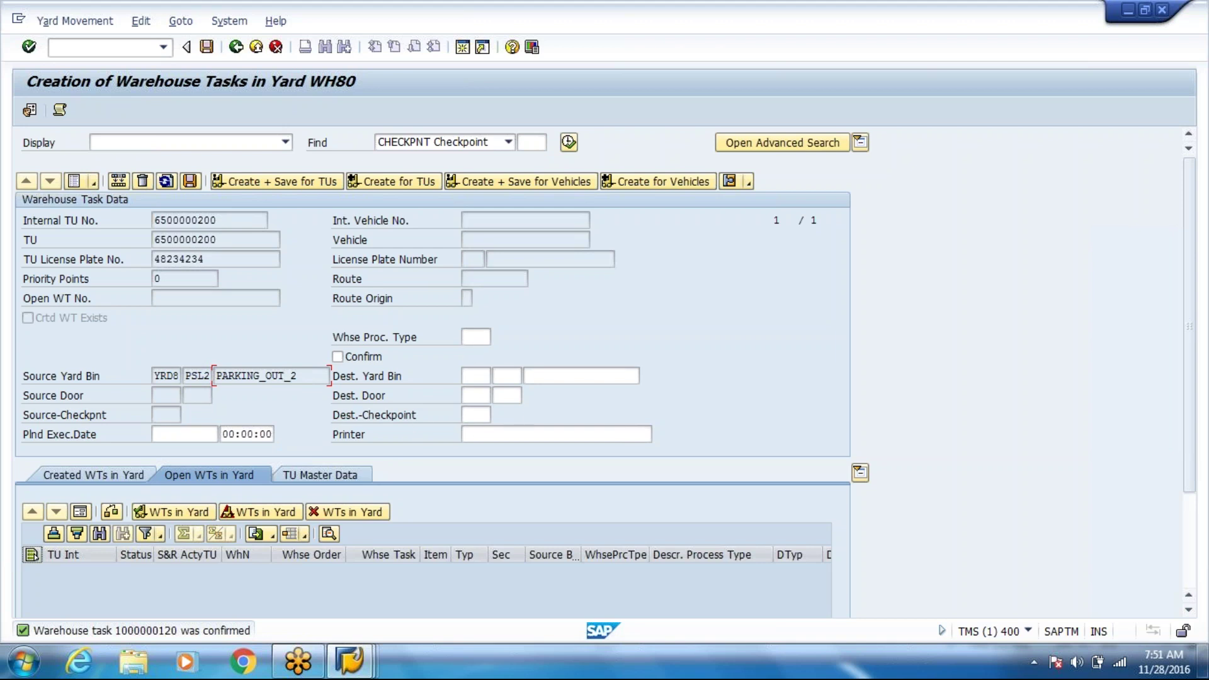
- Try to create and save a yard warehouse task to destination checkpoint CHKO with process type 9999
click(480, 415)
click(499, 414)
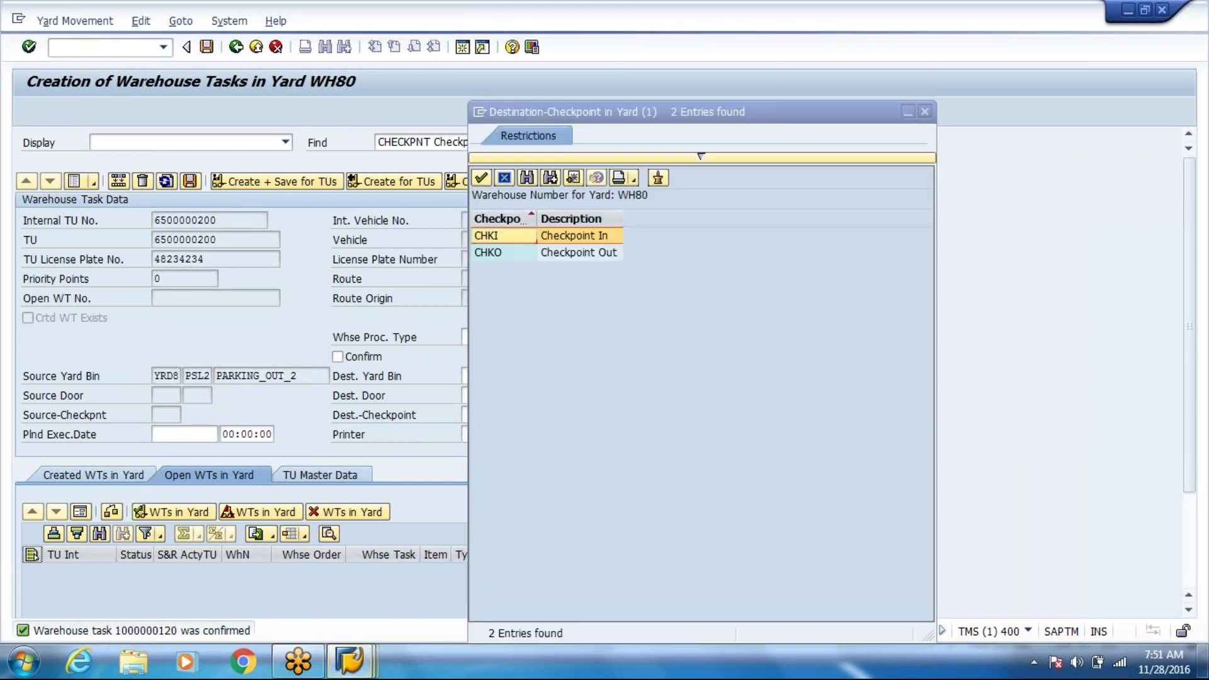
key(Down)
text(CHKO)
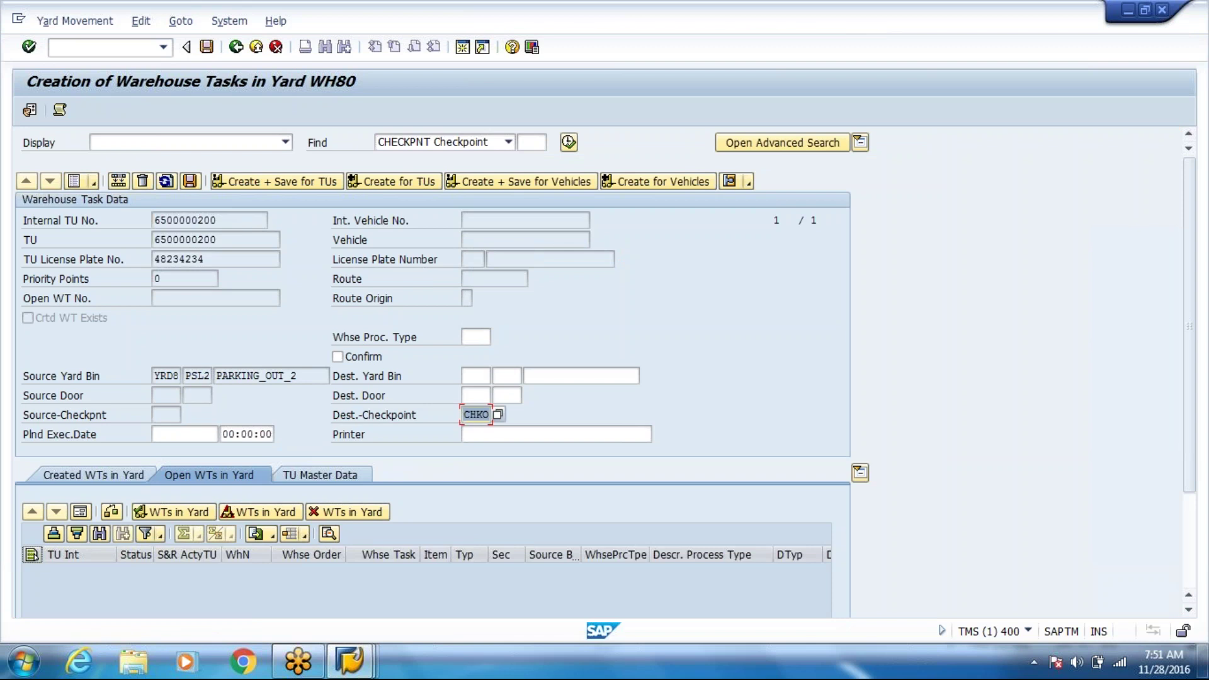
click(475, 337)
click(476, 352)
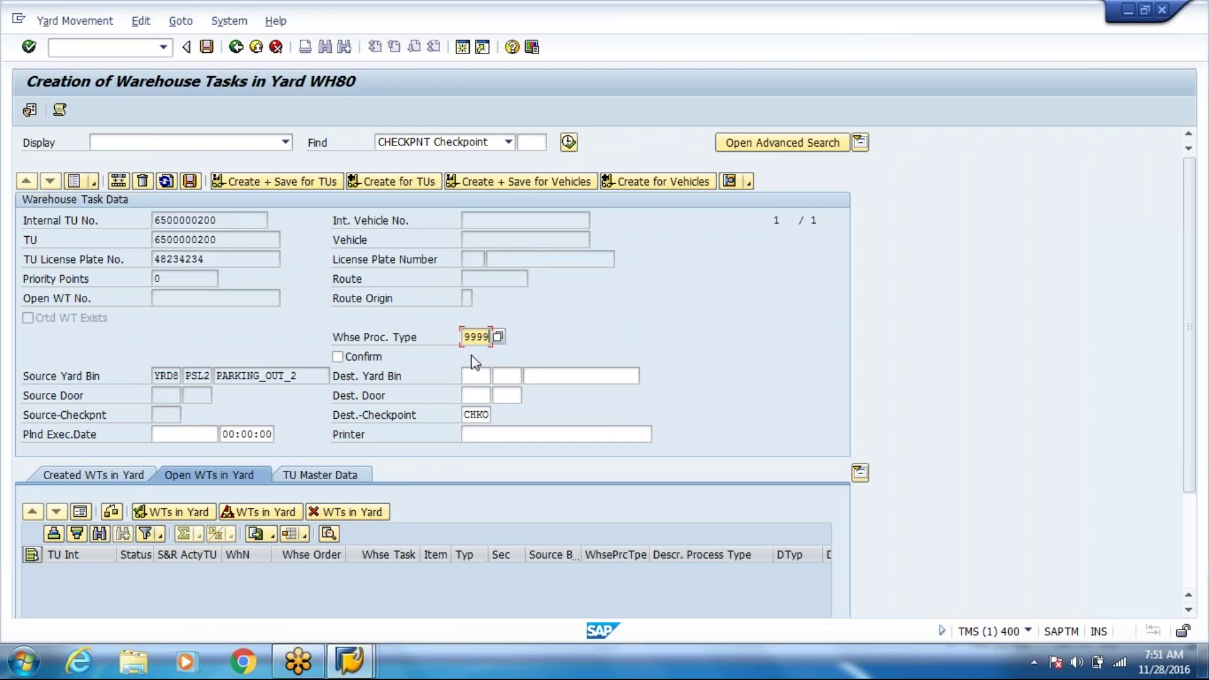
click(338, 357)
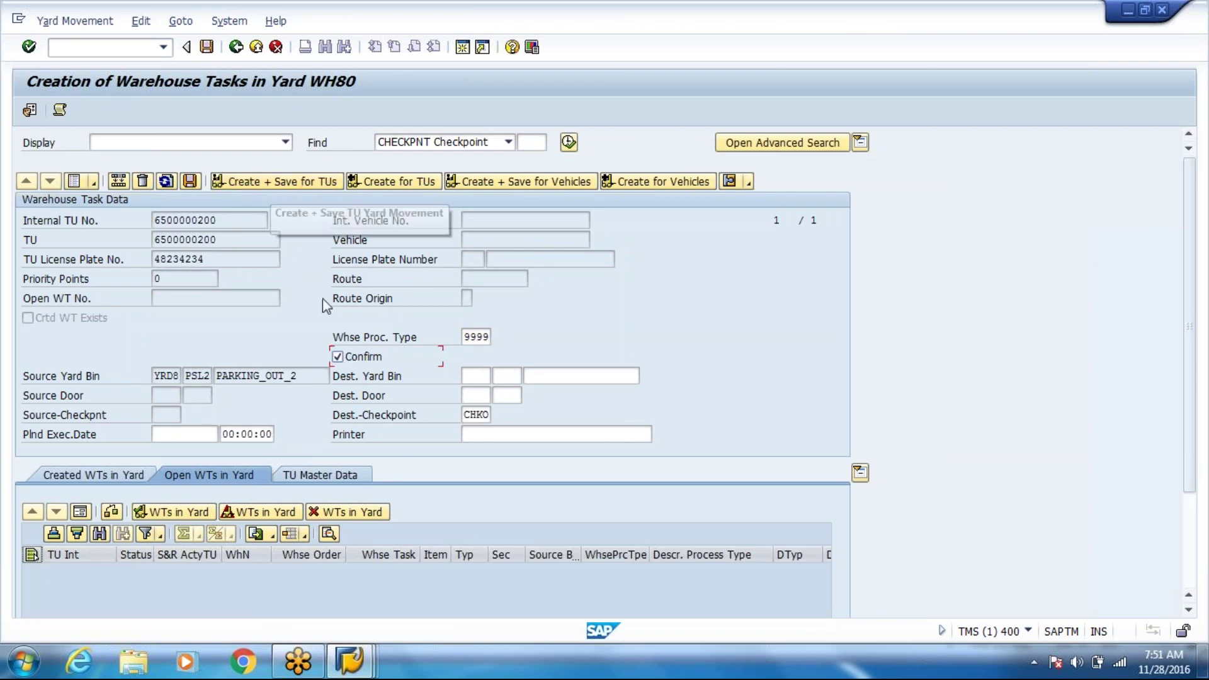
click(362, 358)
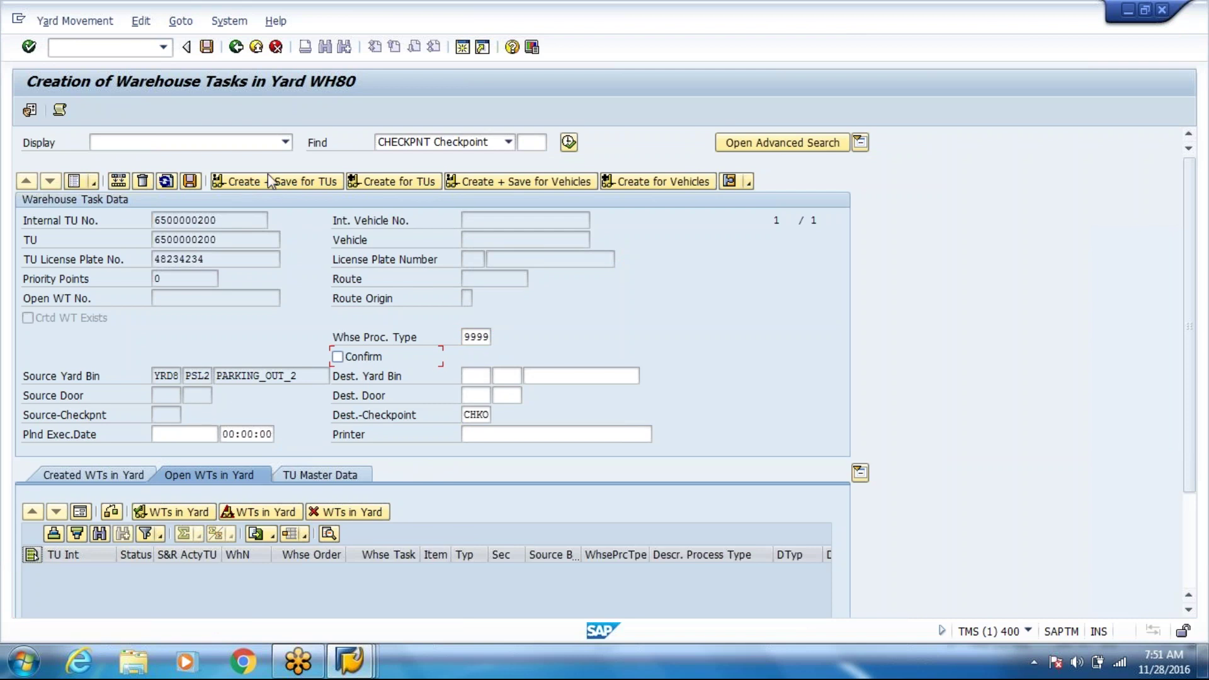
click(242, 182)
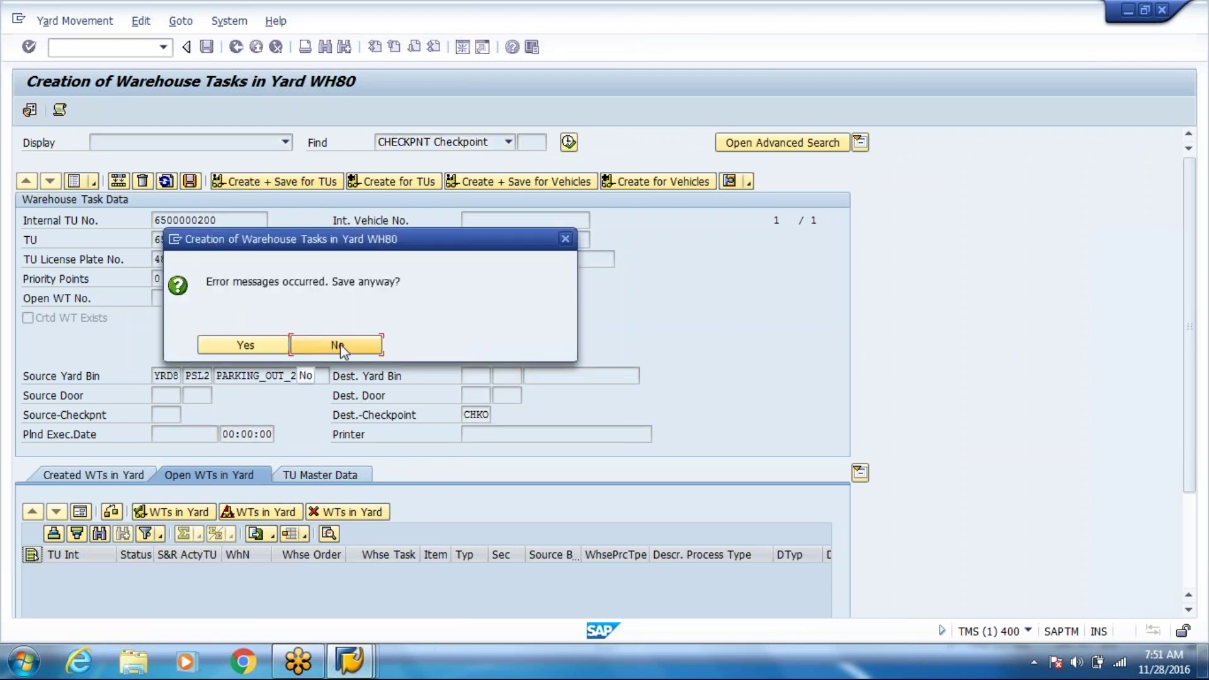
click(267, 345)
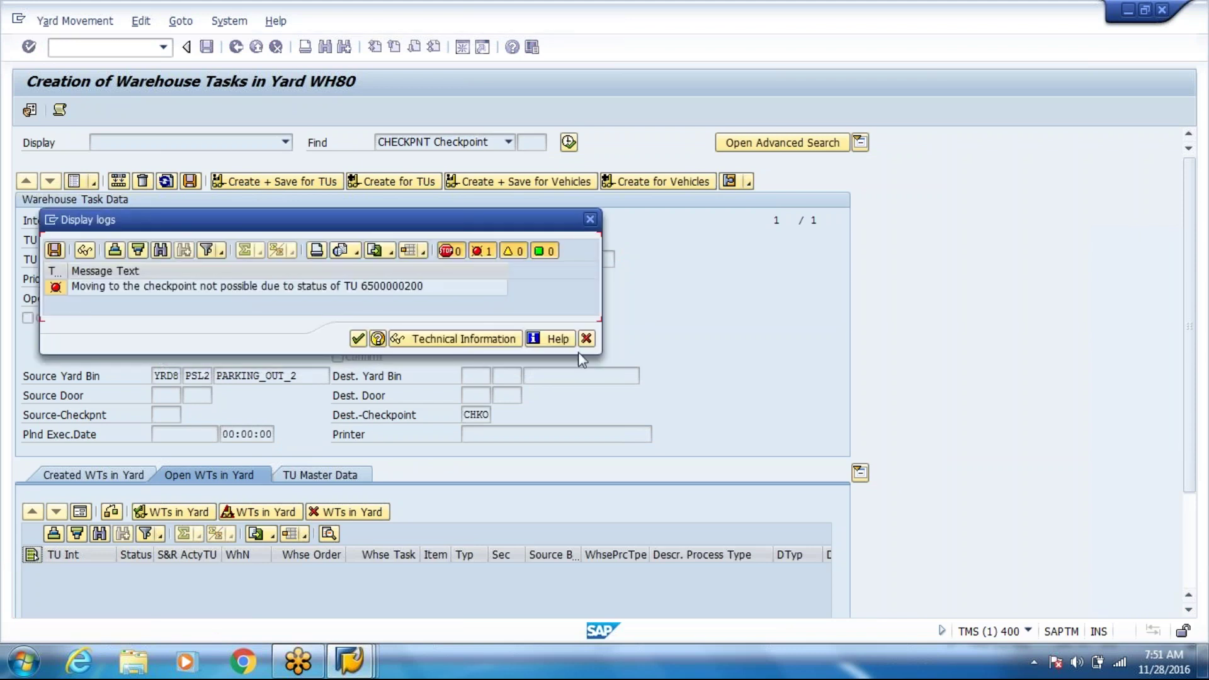
click(583, 343)
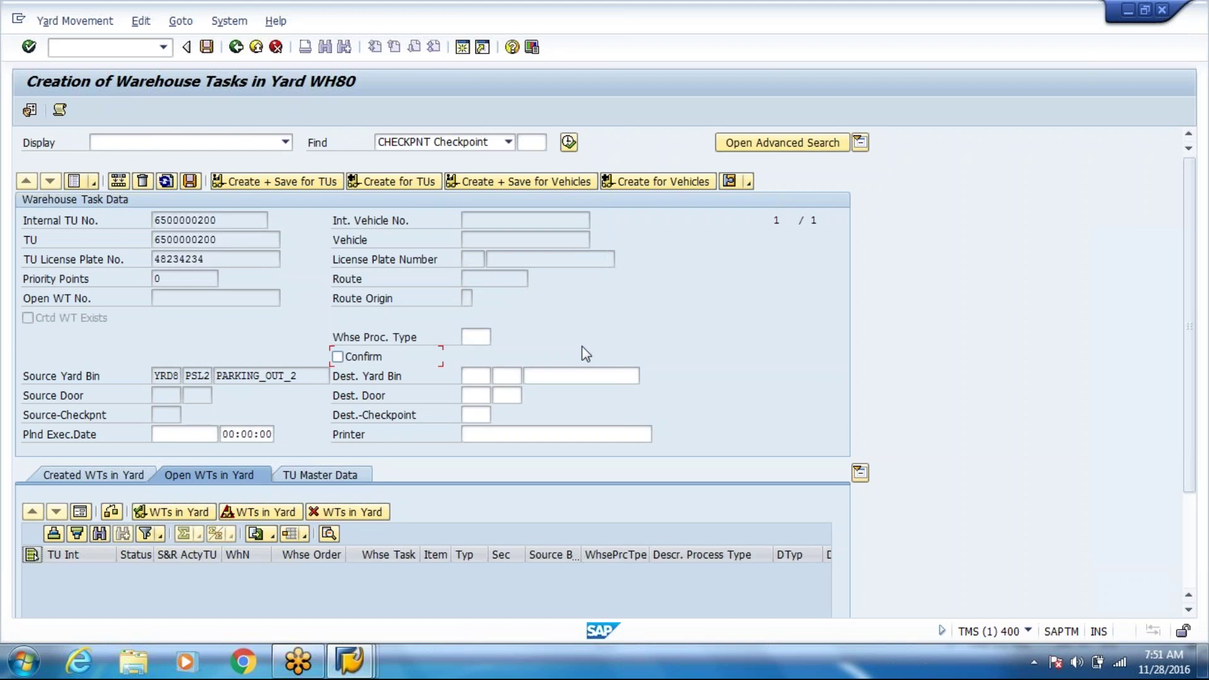
click(569, 143)
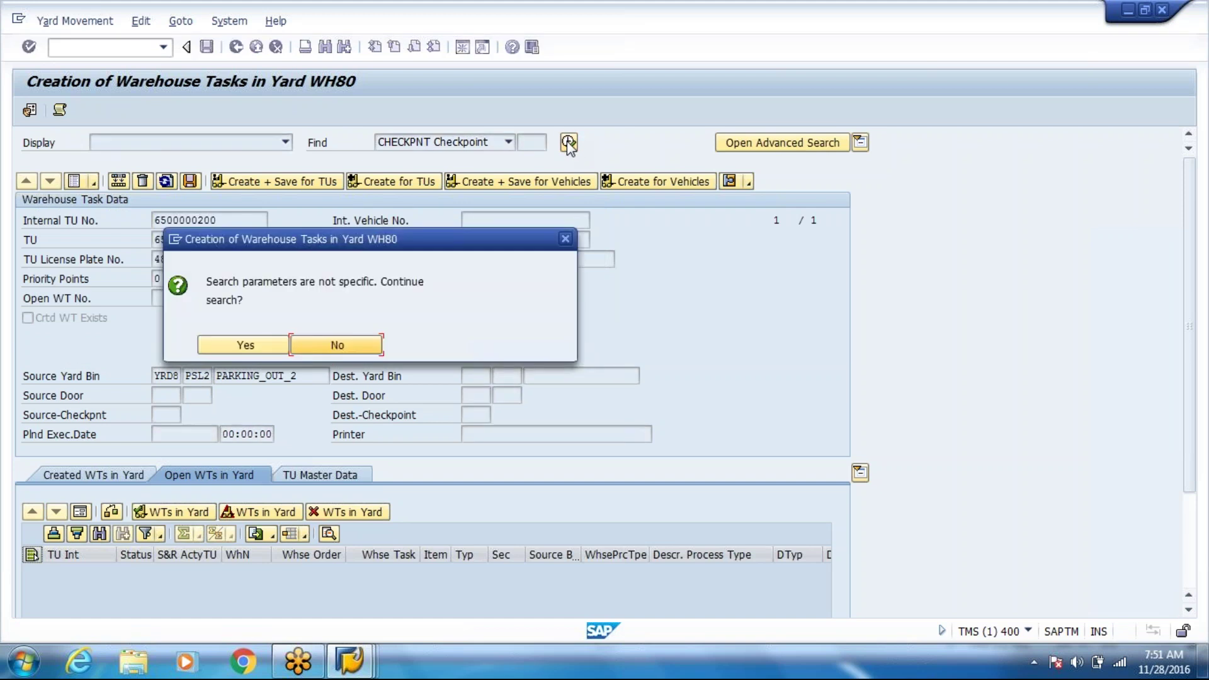
click(327, 346)
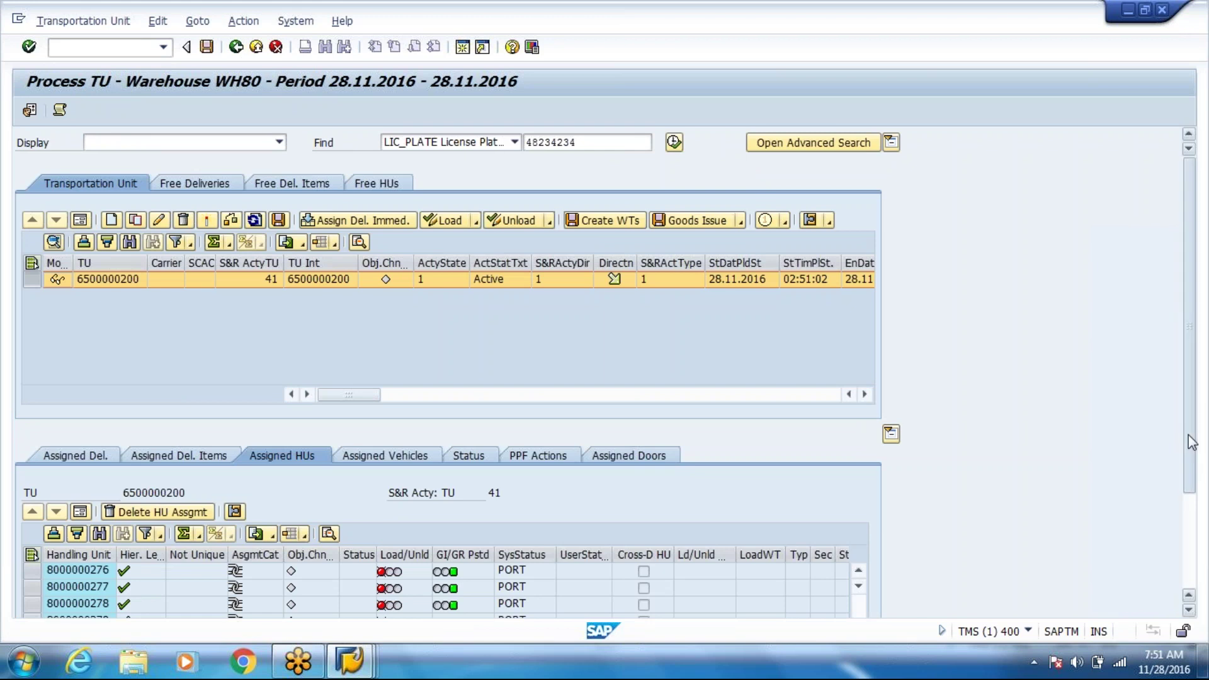
drag(1192, 443, 1197, 512)
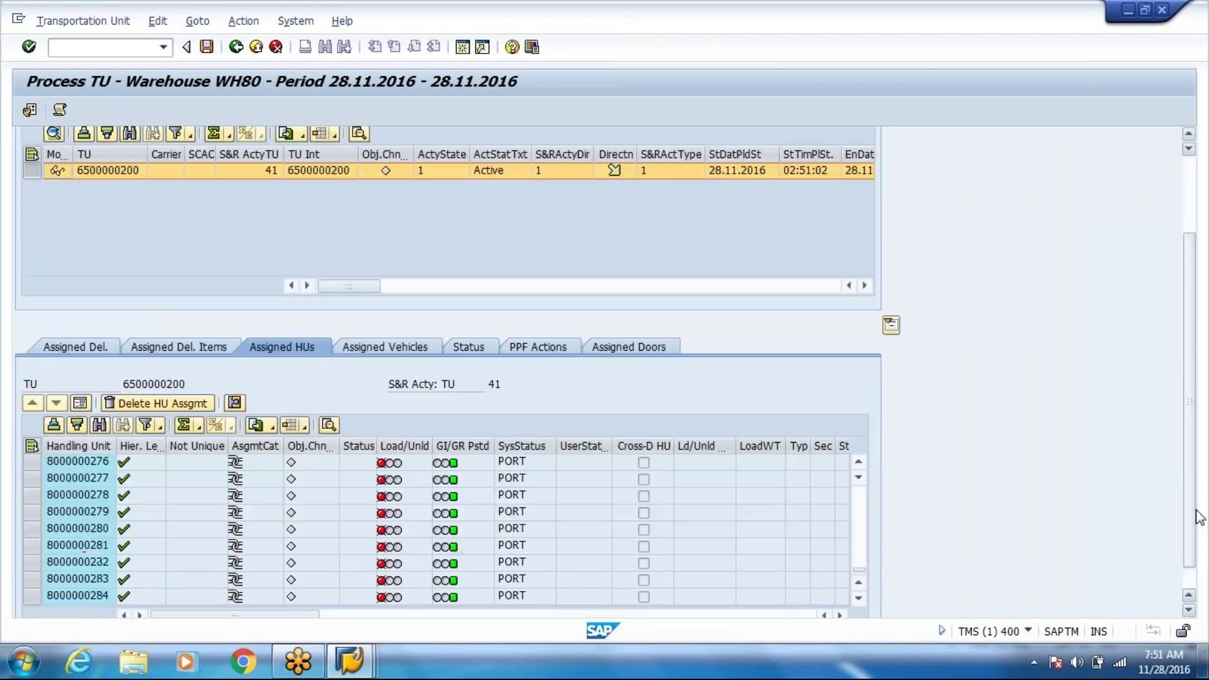
click(469, 347)
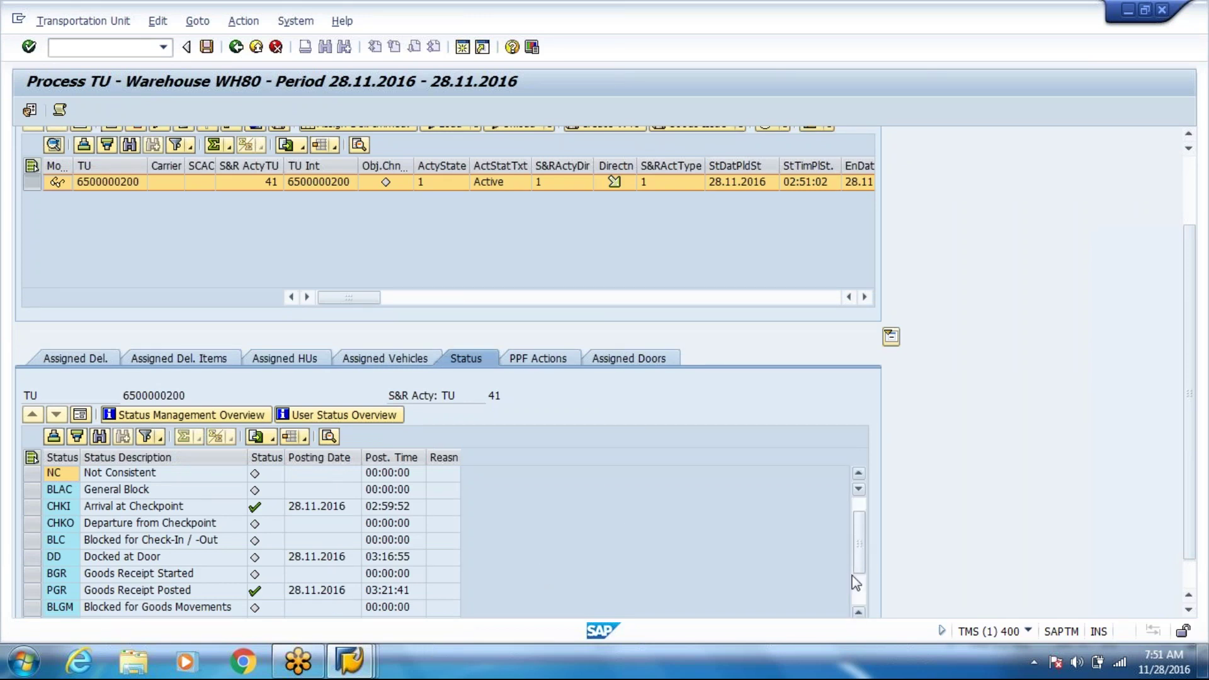
scroll(850, 584, down, 2)
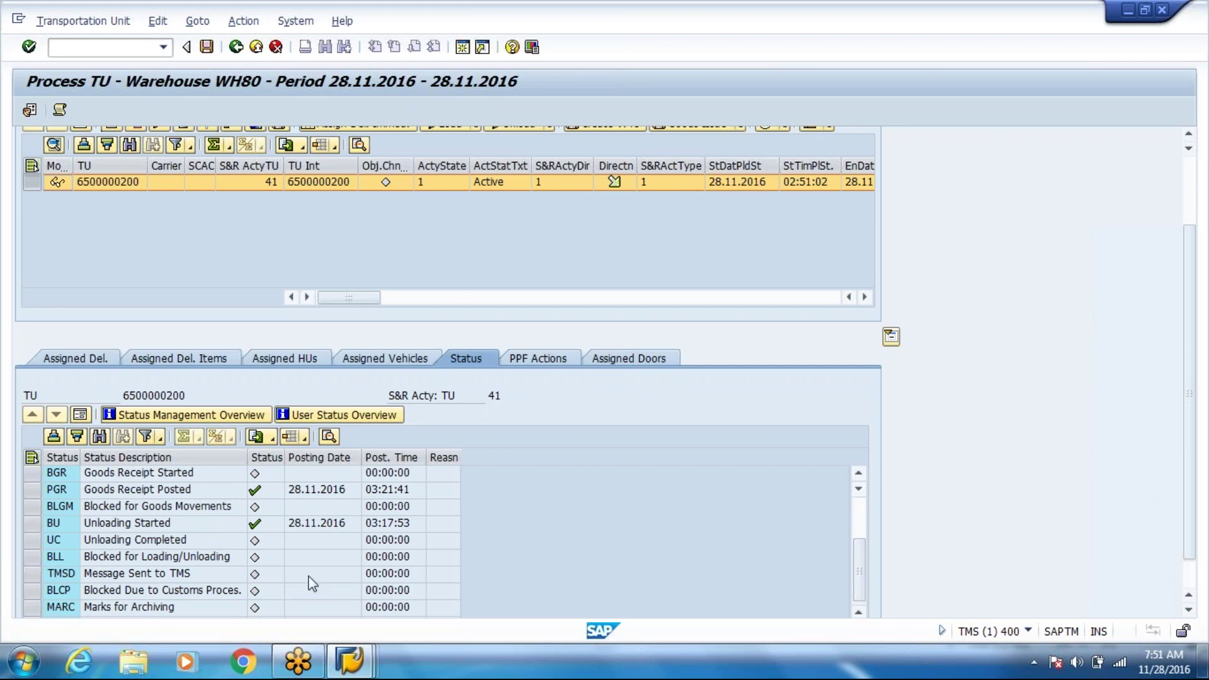
click(160, 544)
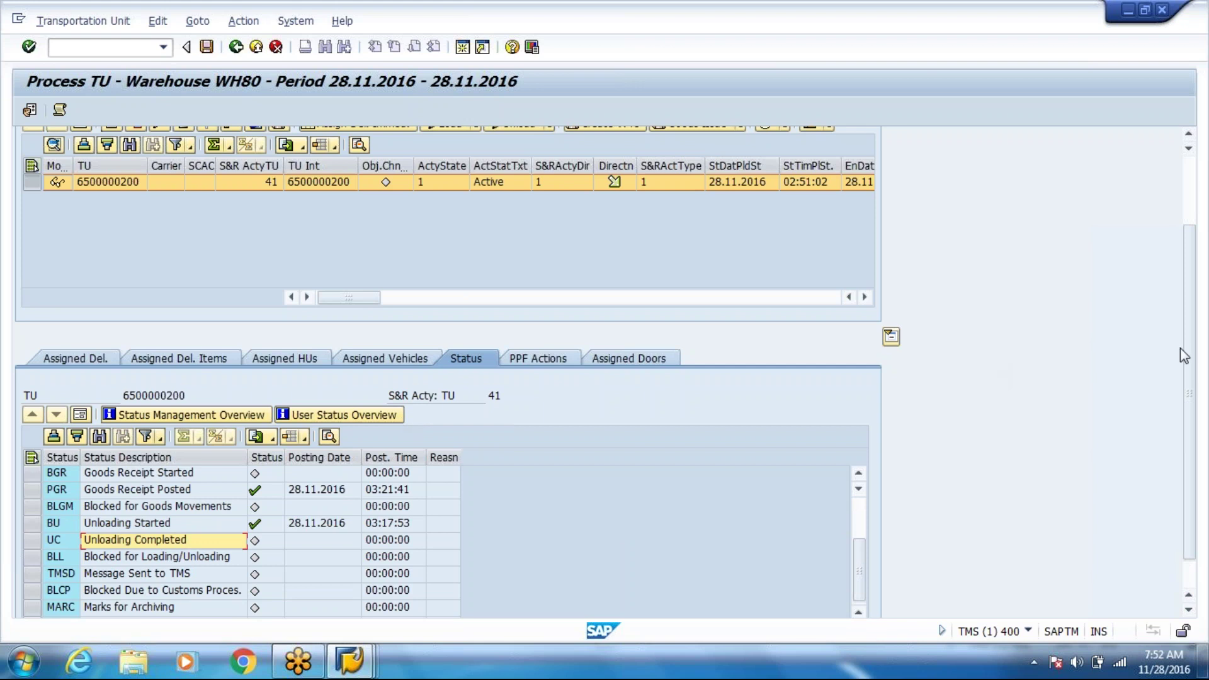
drag(1191, 358, 1196, 237)
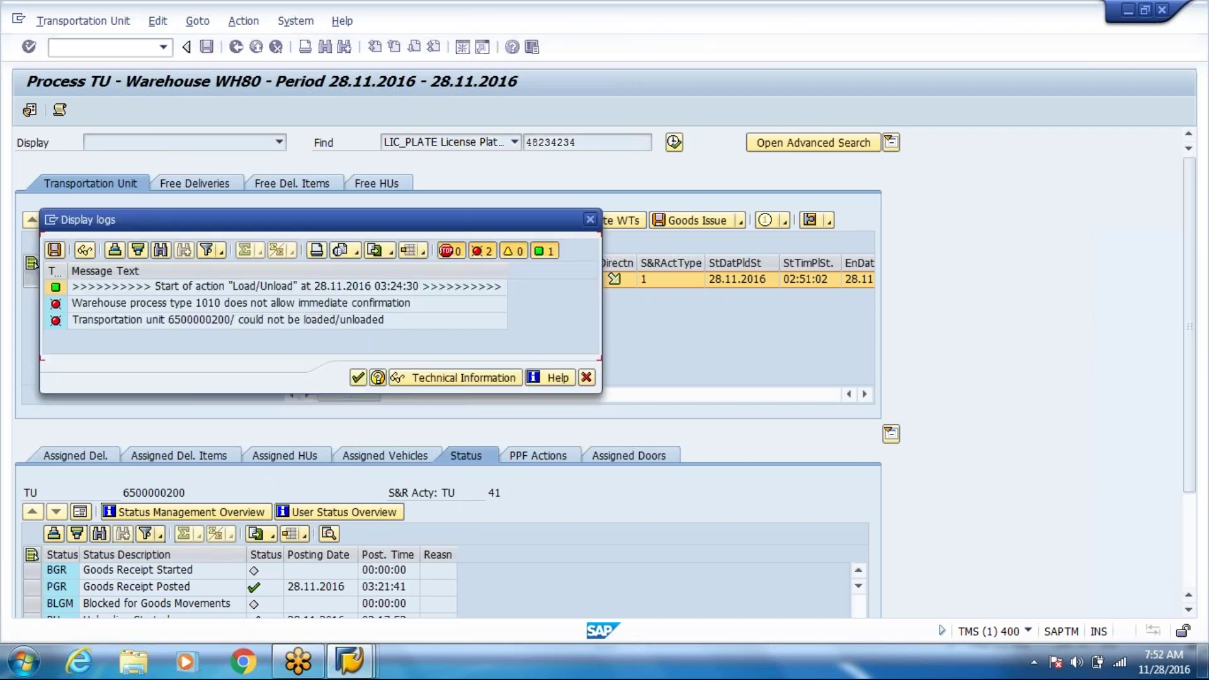
click(361, 385)
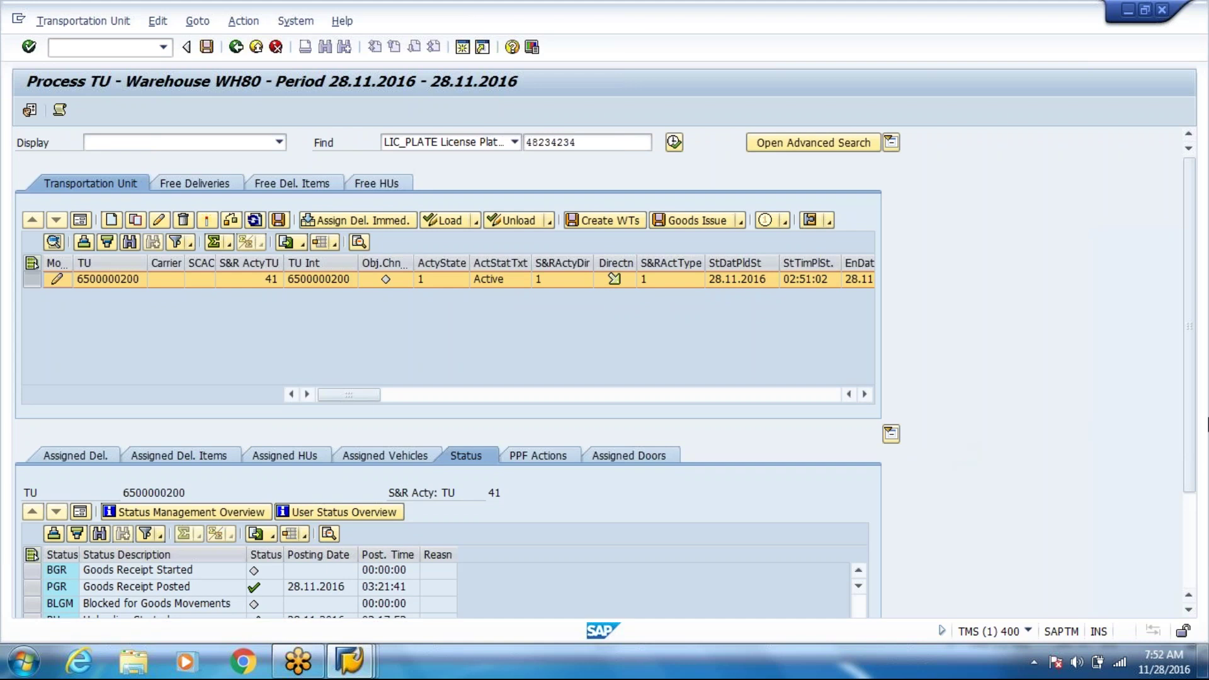
- Open inbound delivery 11376 from the transportation unit's assigned deliveries
scroll(1197, 469, down, 1)
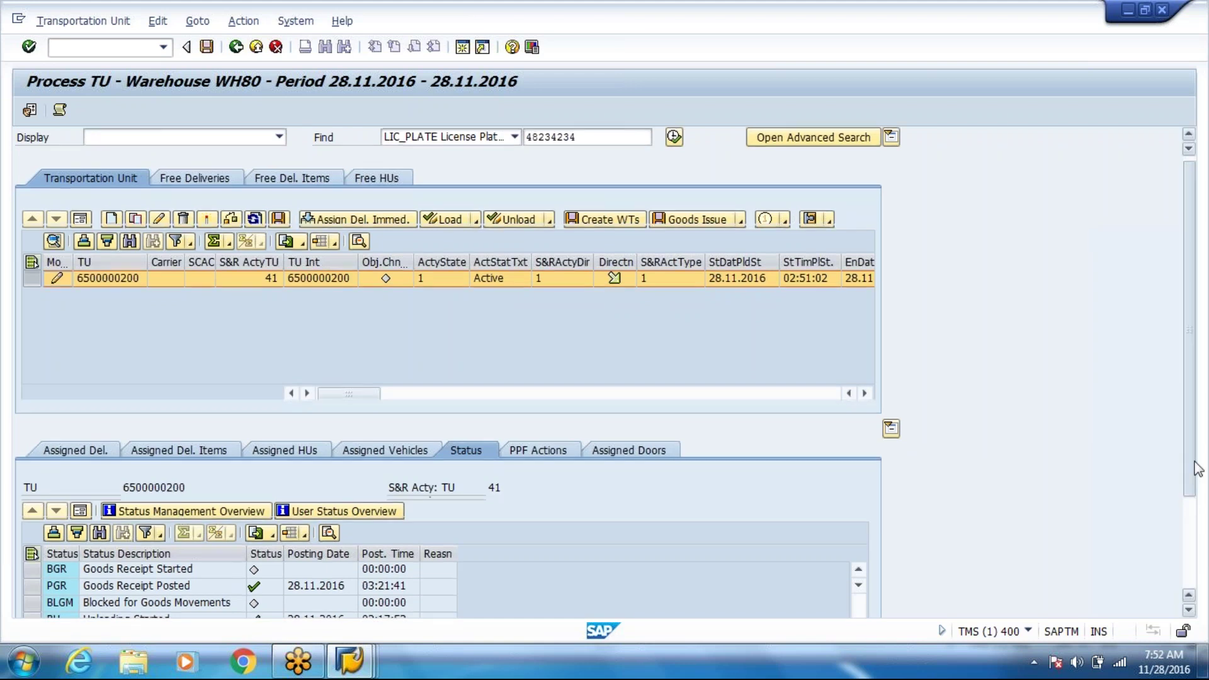
scroll(1196, 470, down, 3)
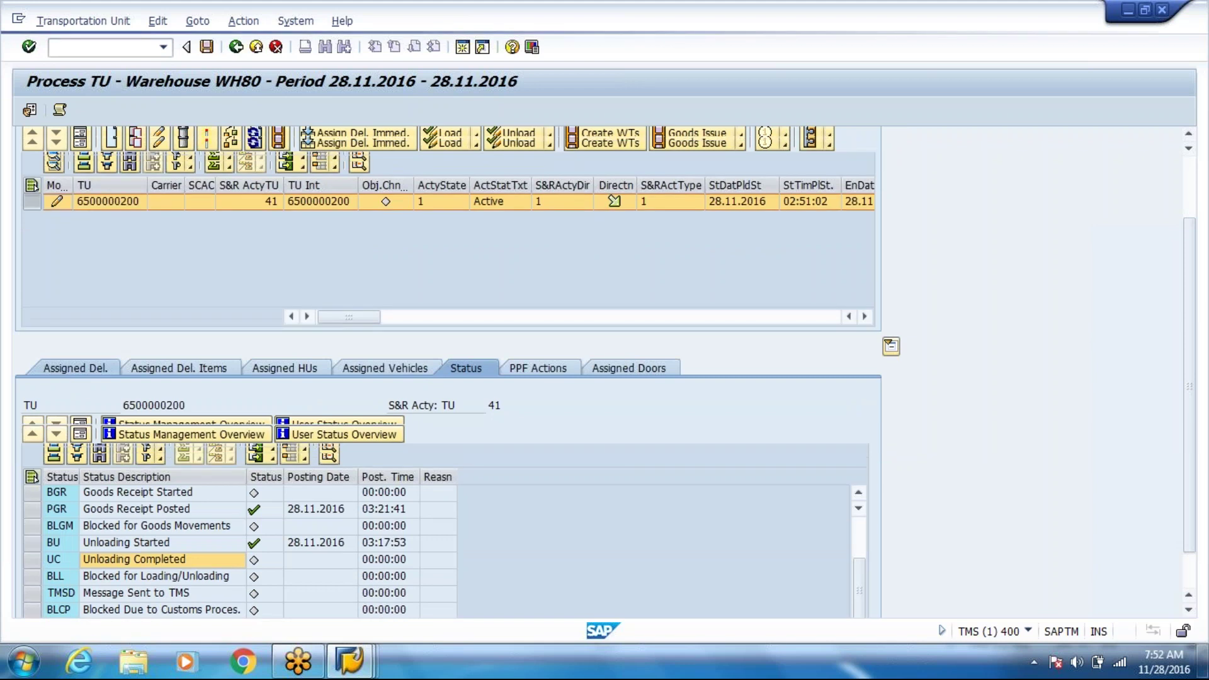
click(75, 368)
click(31, 493)
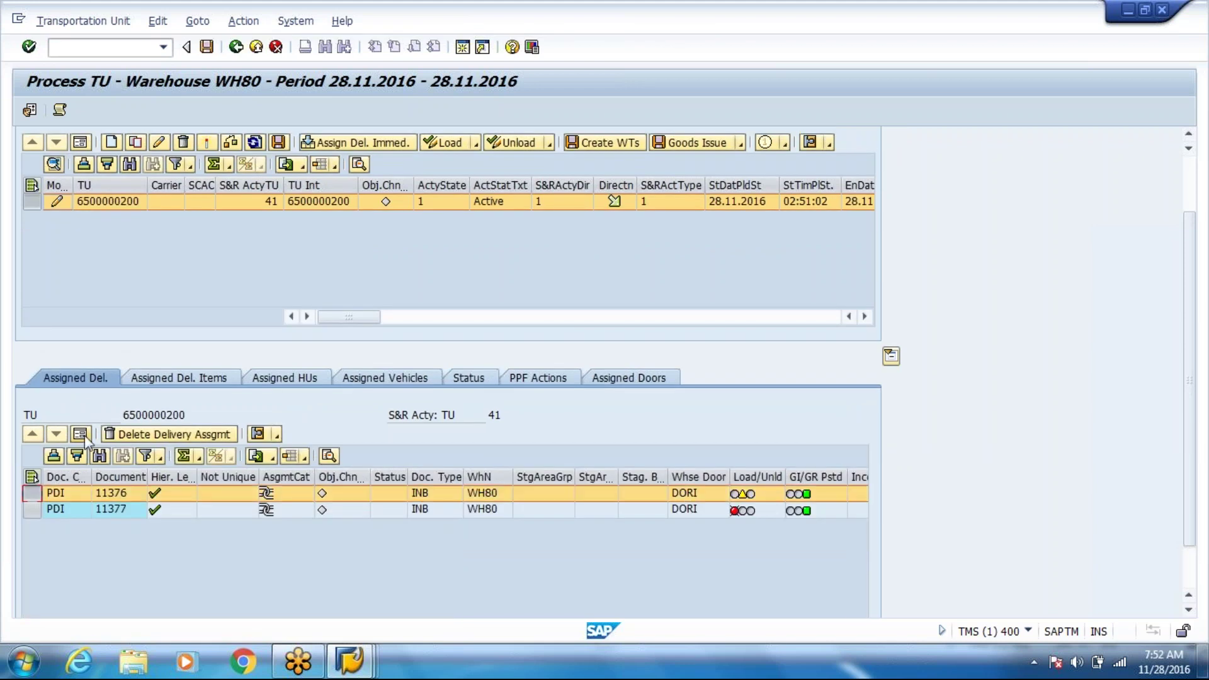
click(107, 440)
click(80, 434)
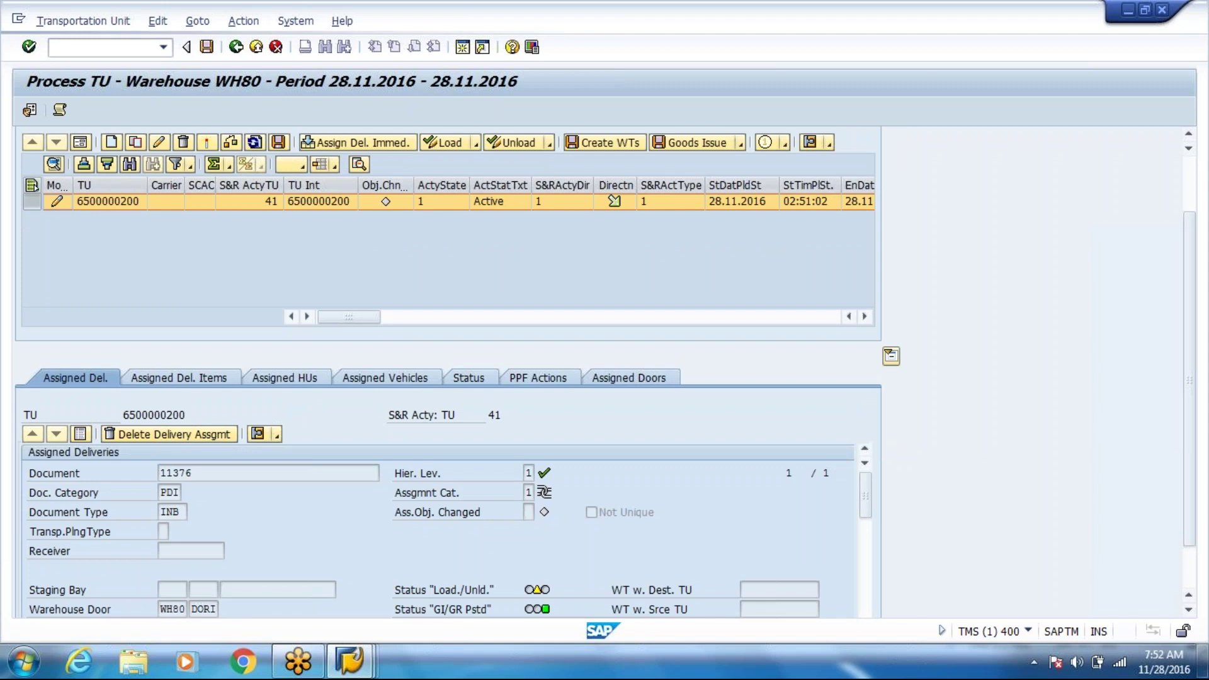
click(85, 438)
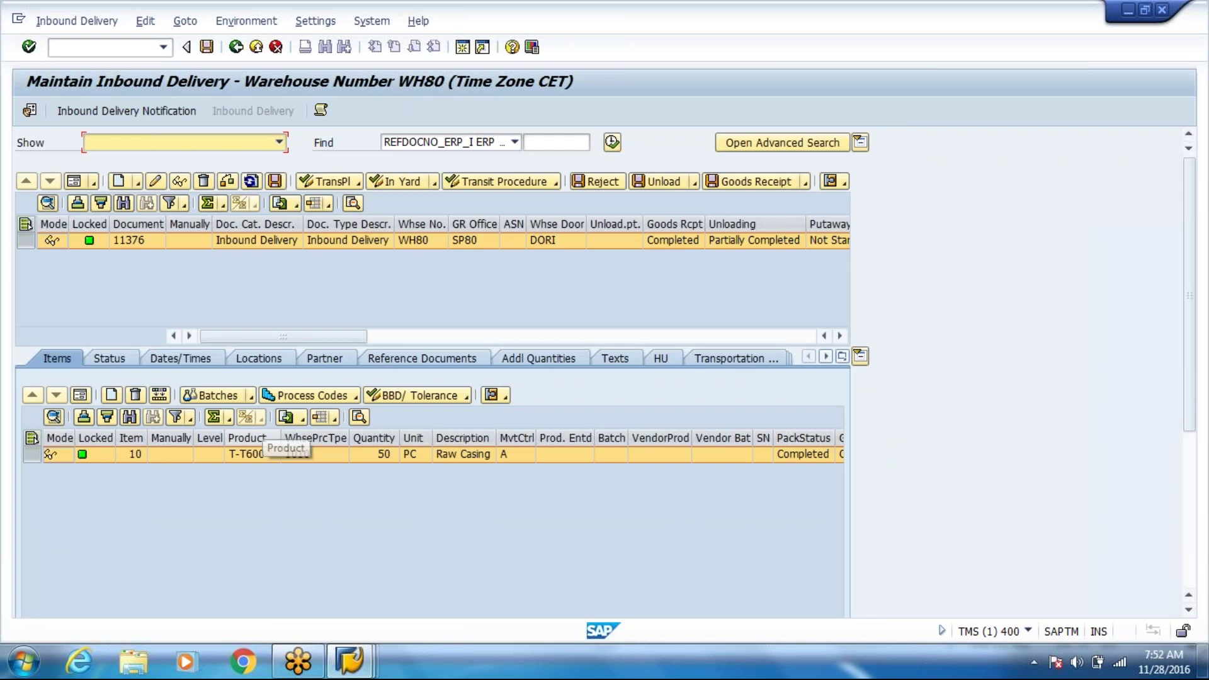
- Try to post the unloading of inbound delivery 11376 and close the log
click(655, 189)
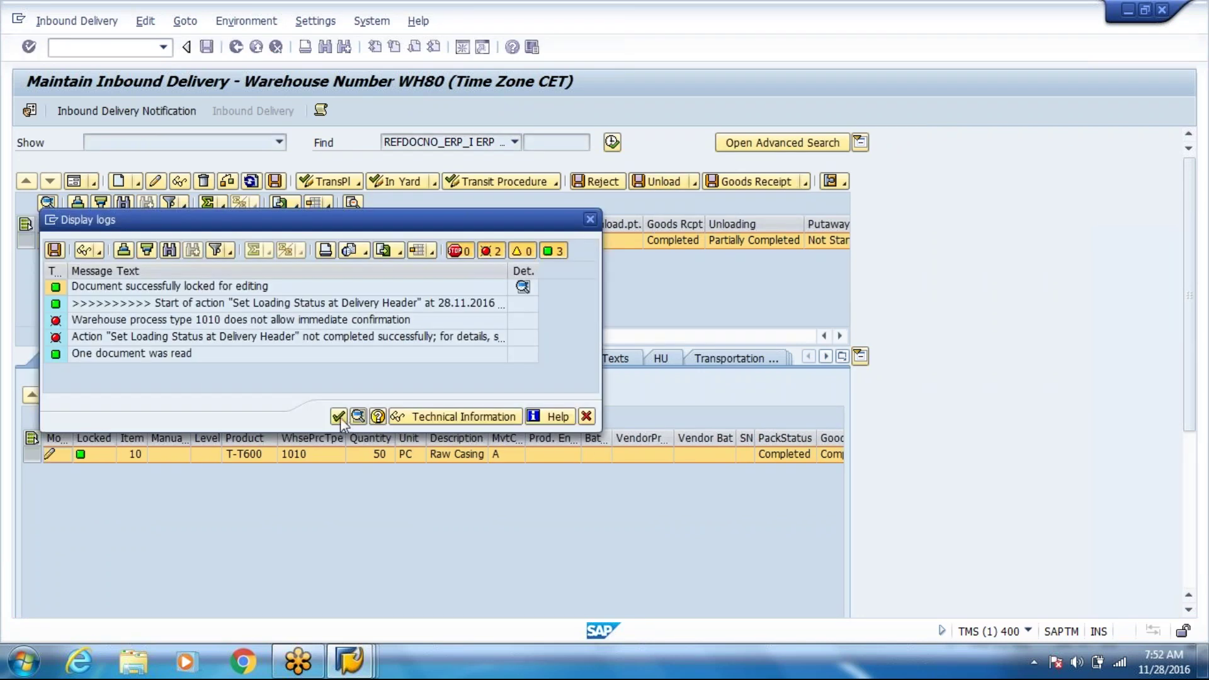
click(339, 416)
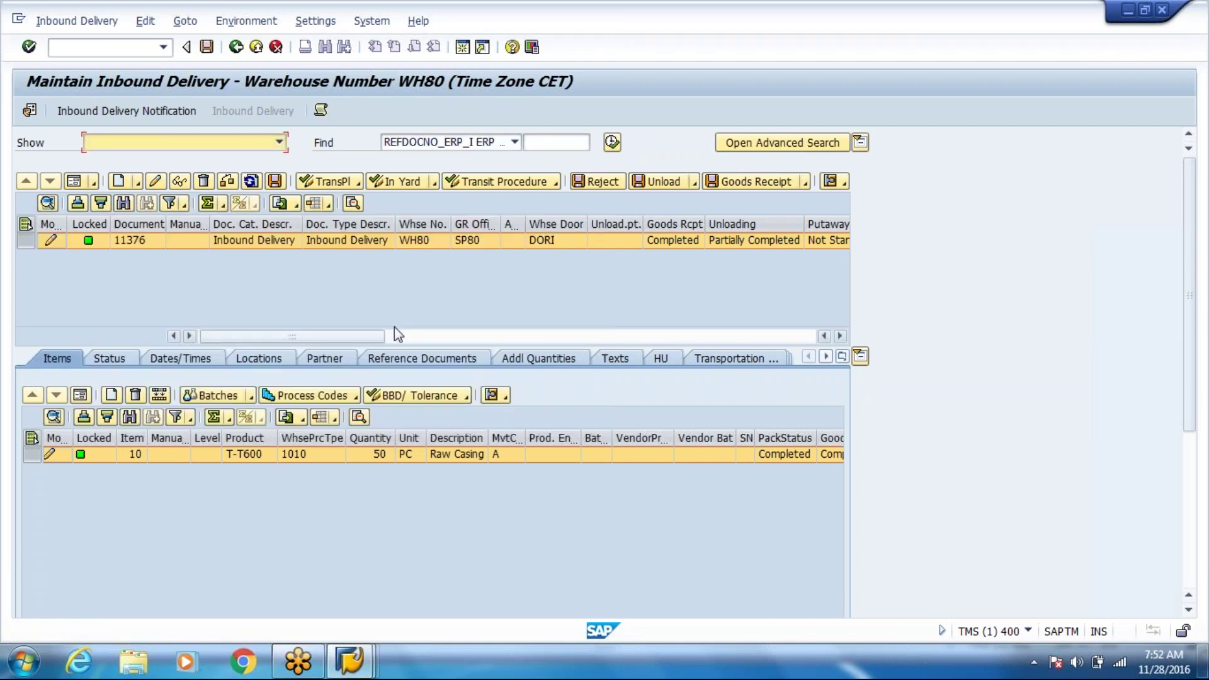
click(695, 182)
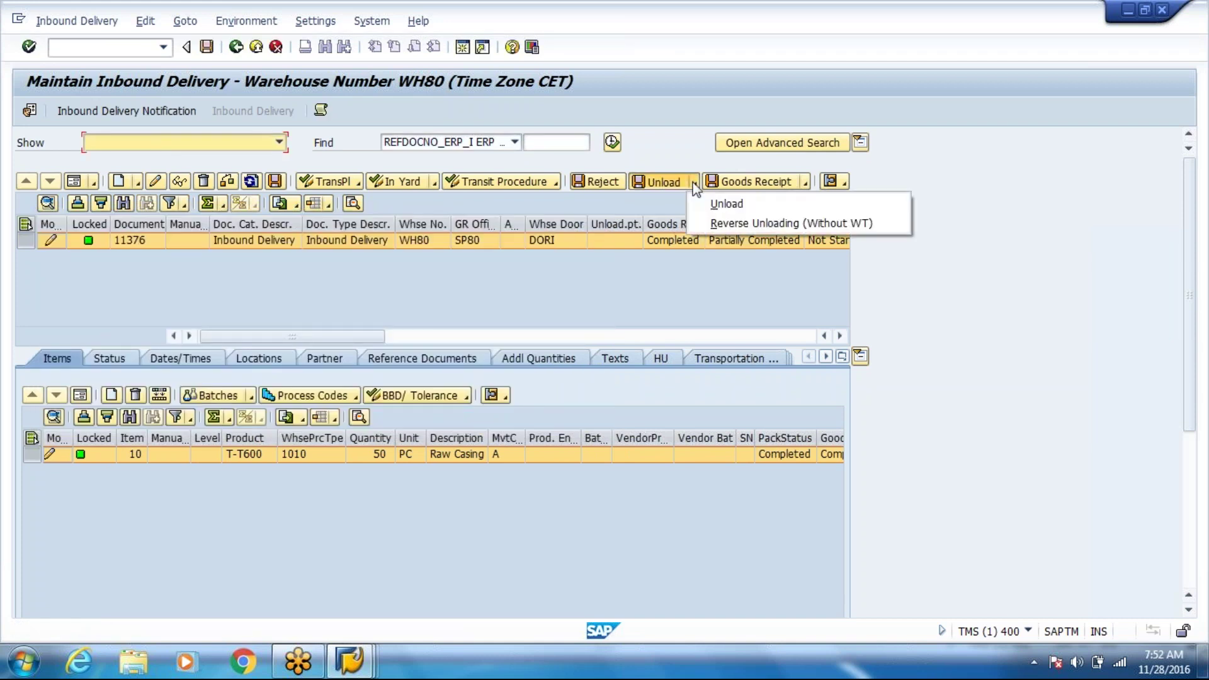
- Open the Unload follow-on function for inbound delivery 11376
click(62, 22)
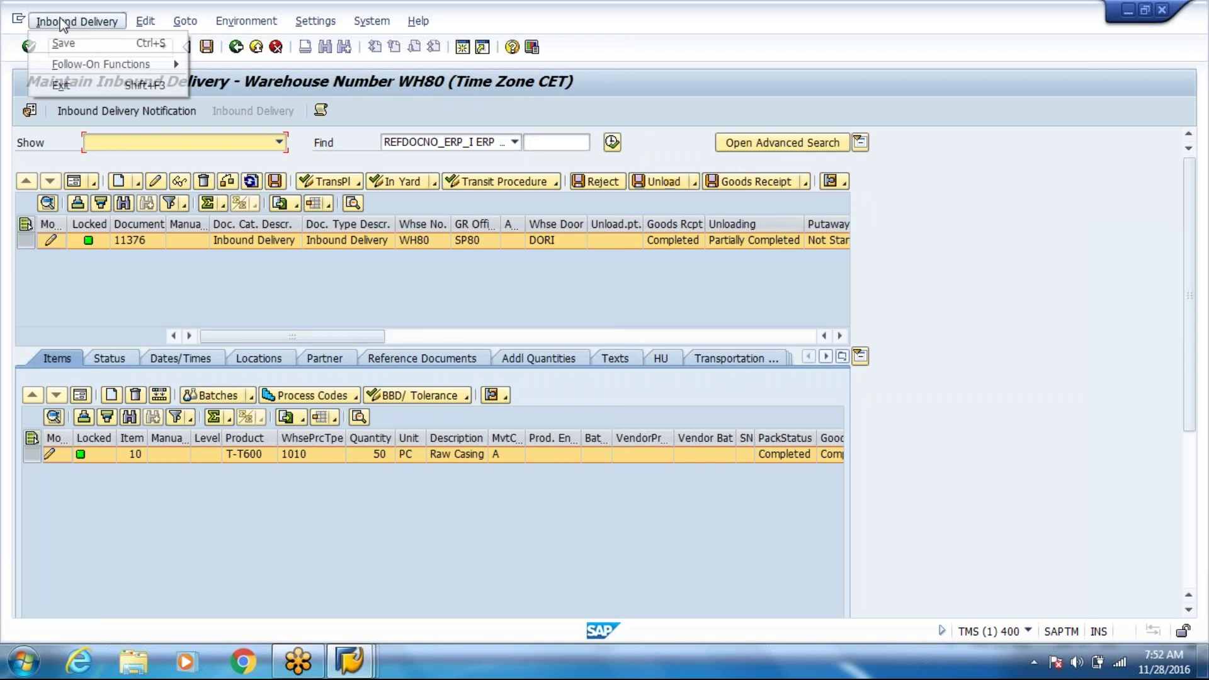
click(63, 23)
click(62, 21)
mouse_move(111, 65)
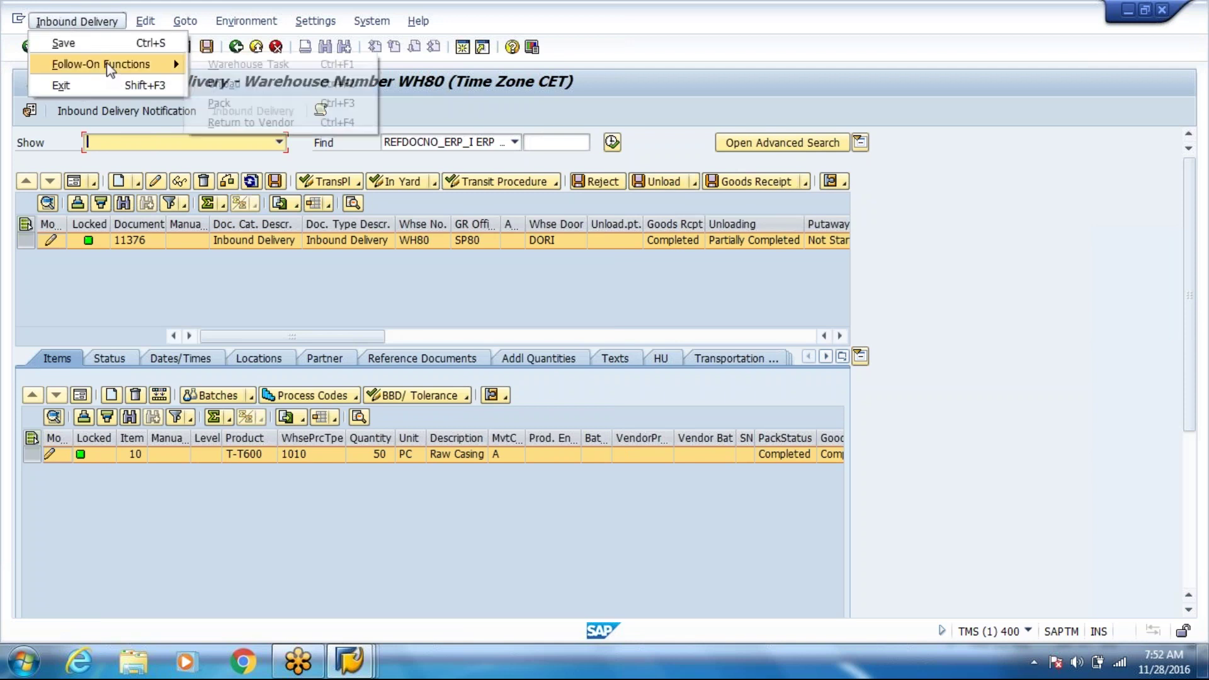
click(233, 83)
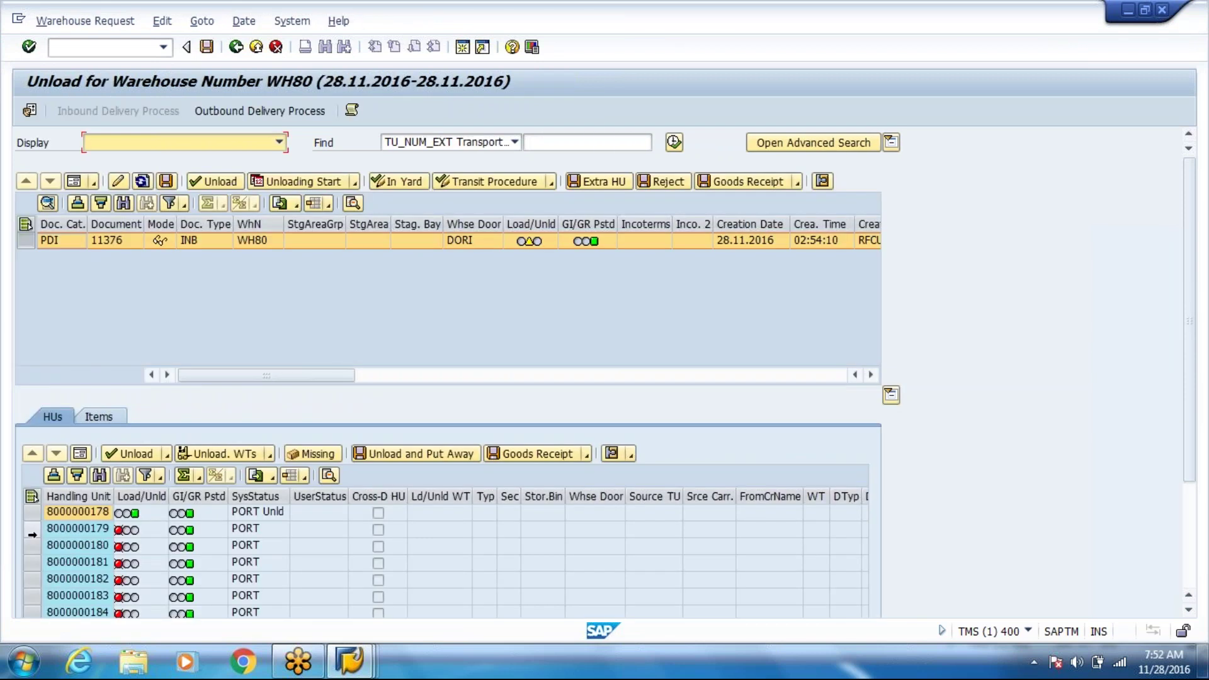
drag(32, 532, 33, 546)
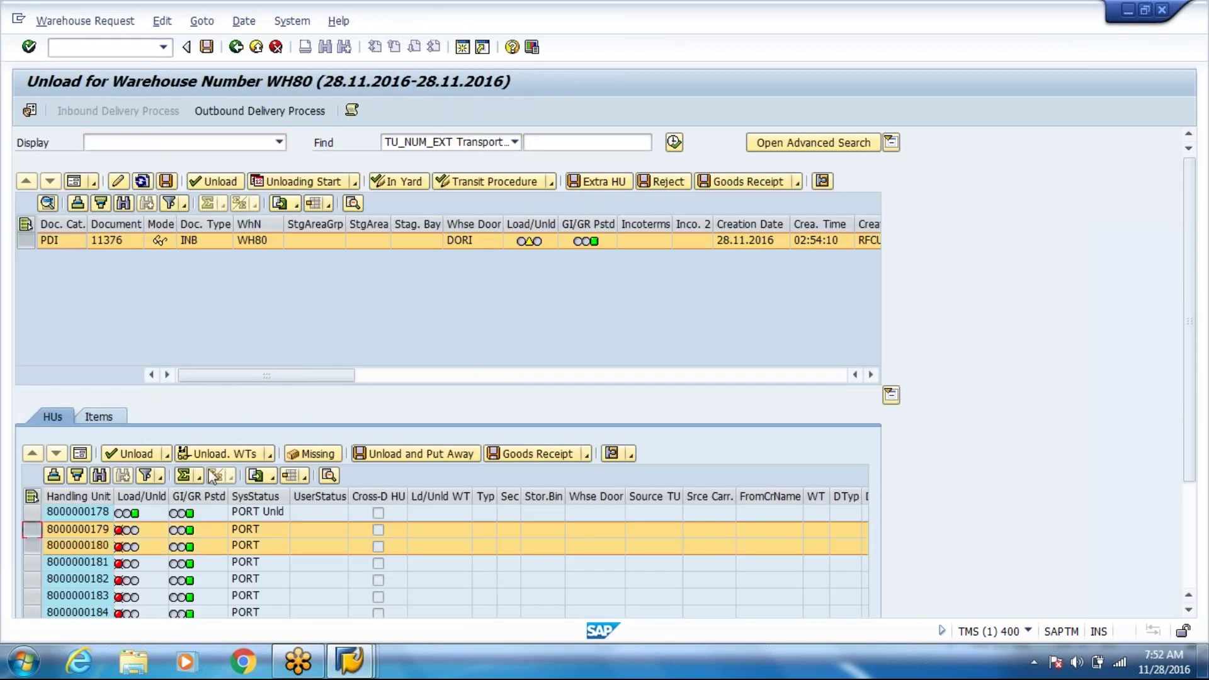
click(168, 455)
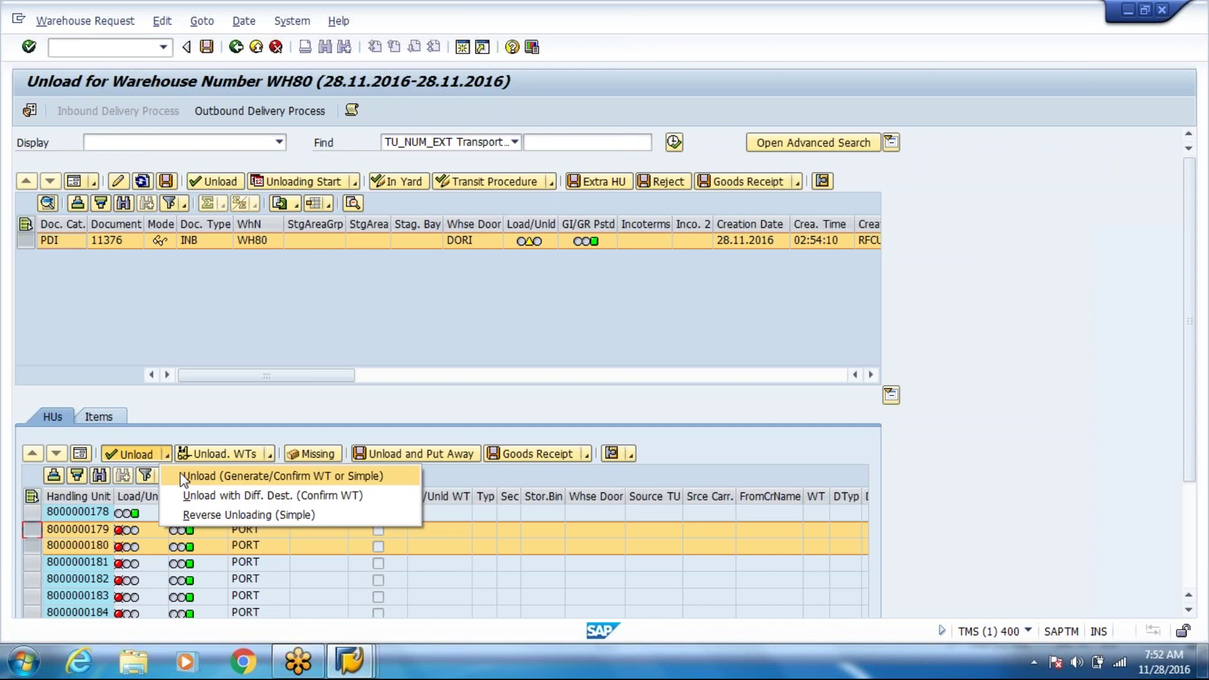
click(181, 474)
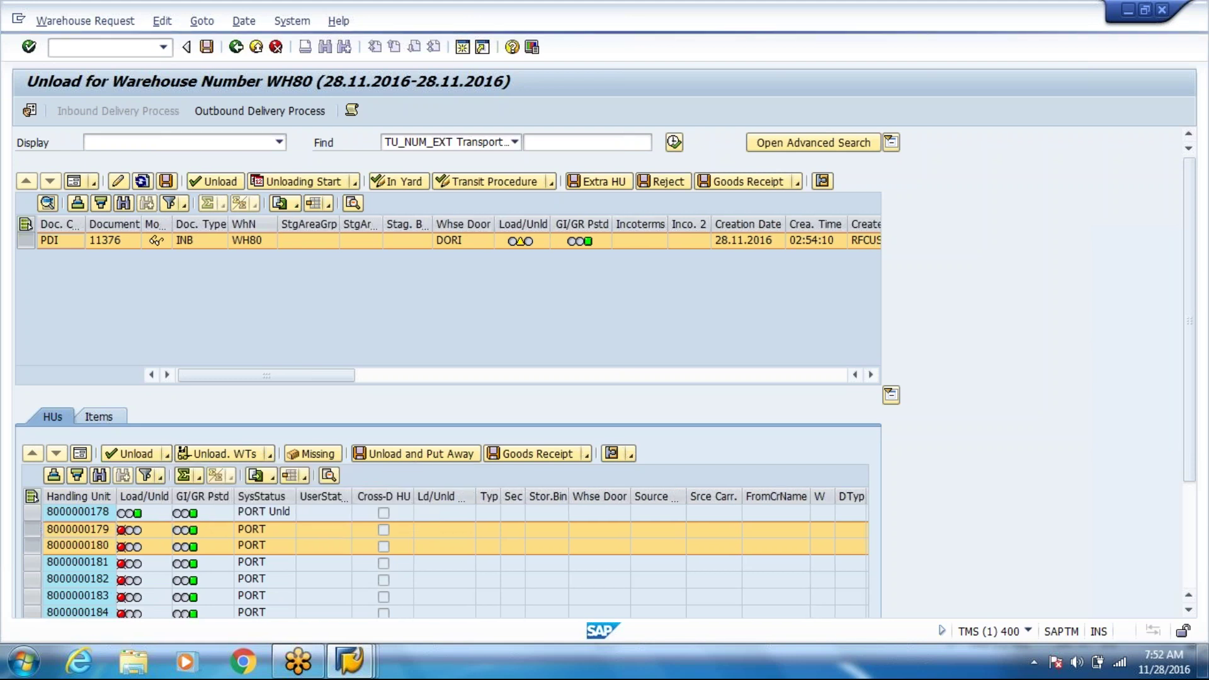
key(Return)
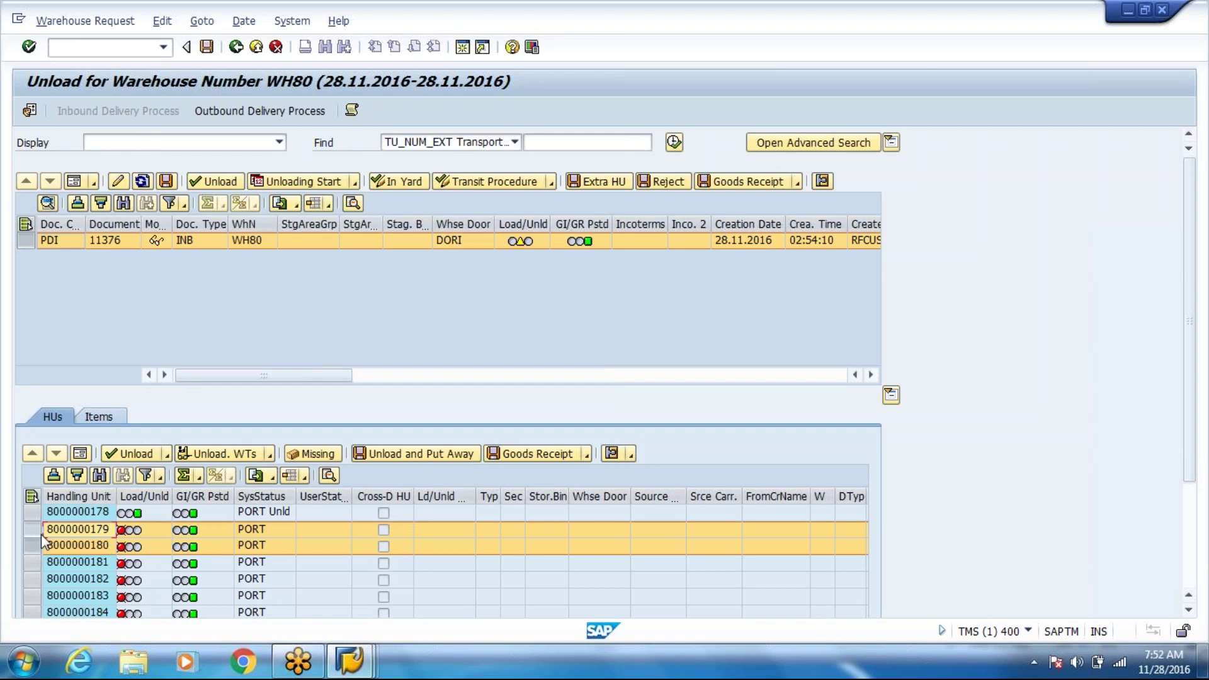
click(39, 530)
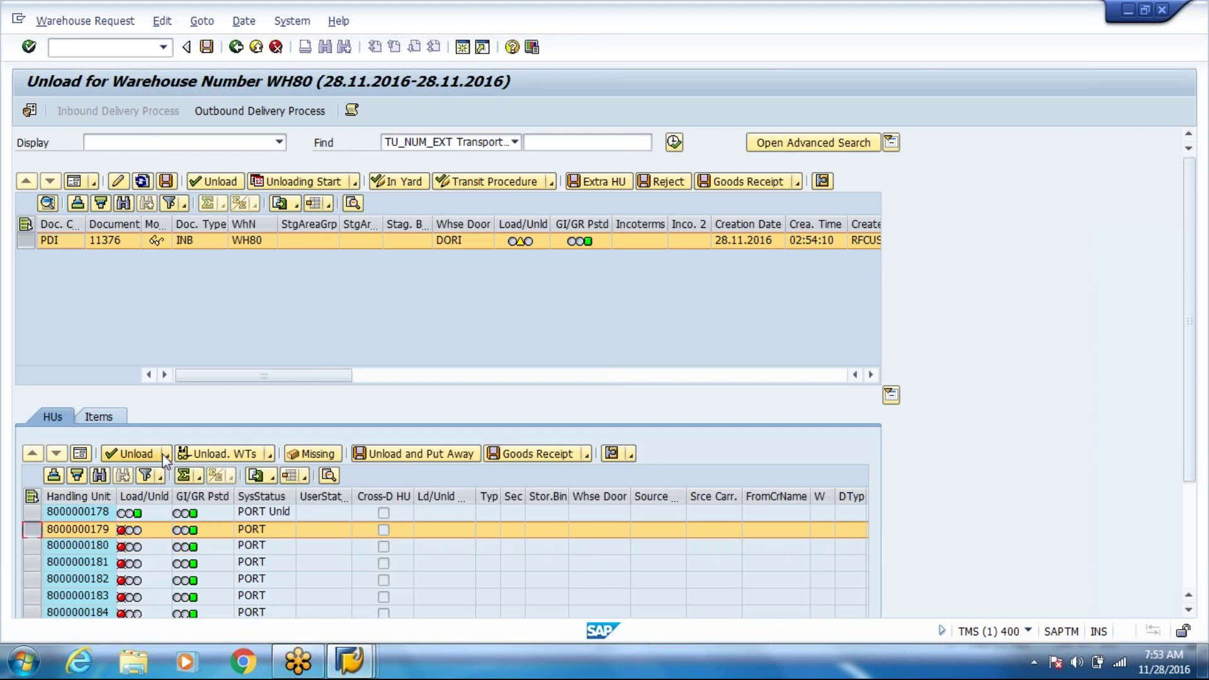
click(164, 456)
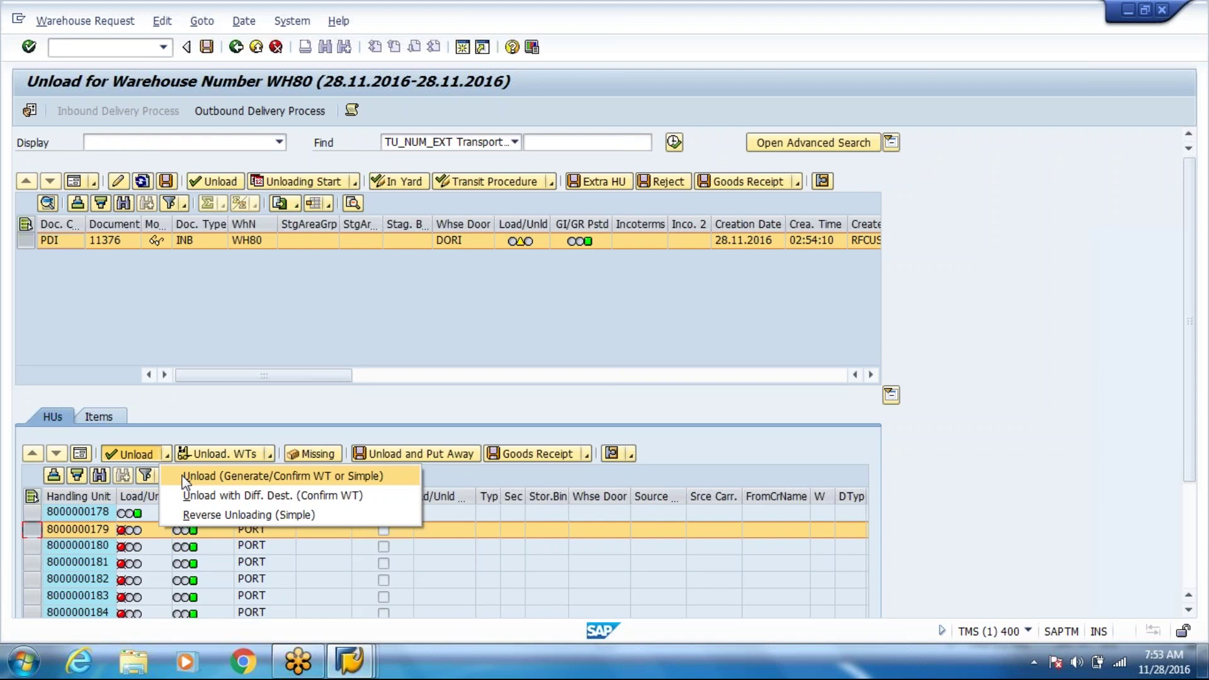
click(270, 455)
click(269, 455)
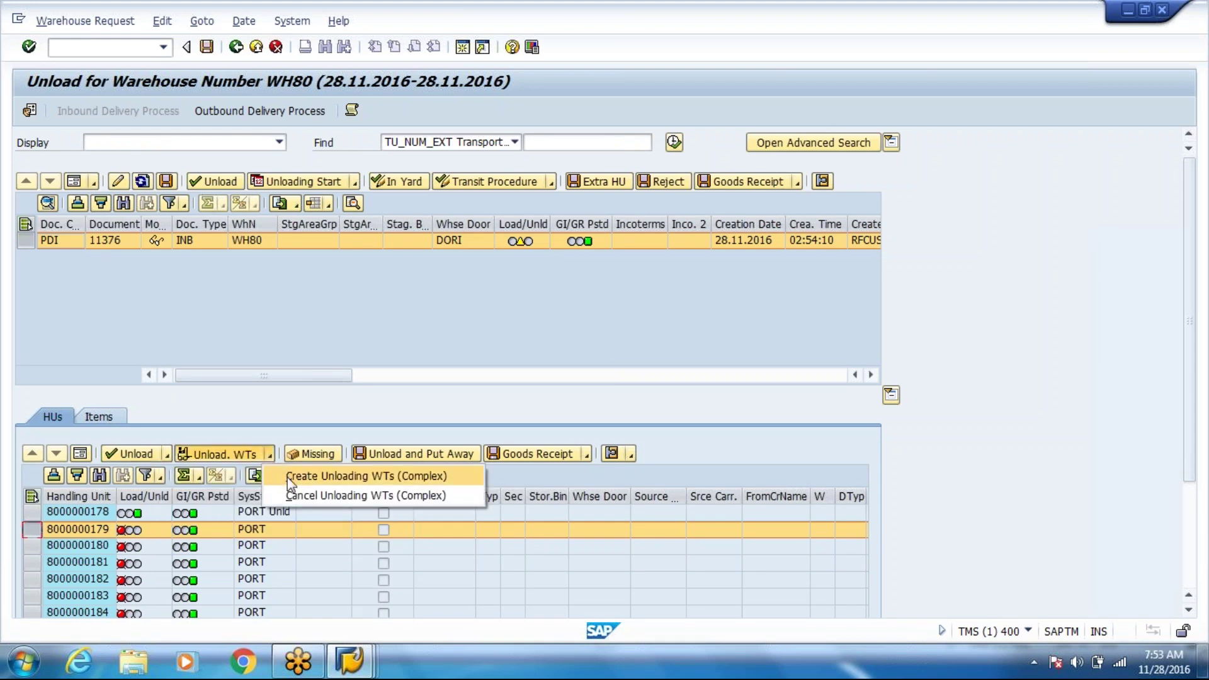
click(302, 476)
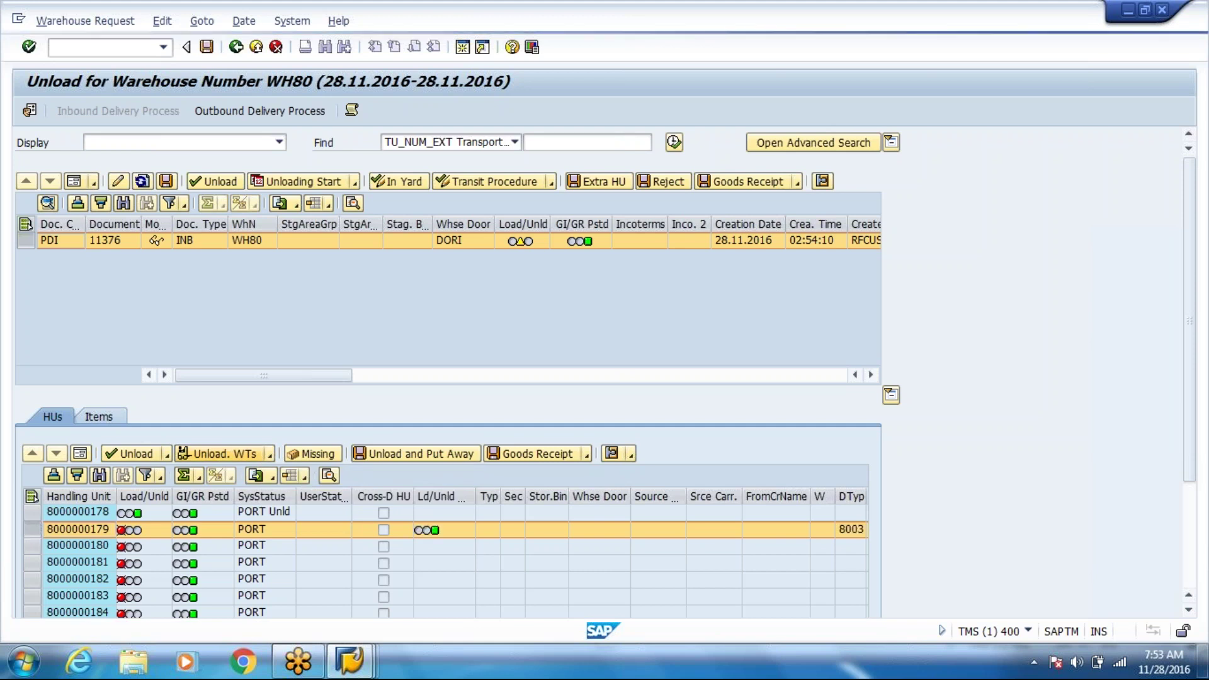
click(273, 456)
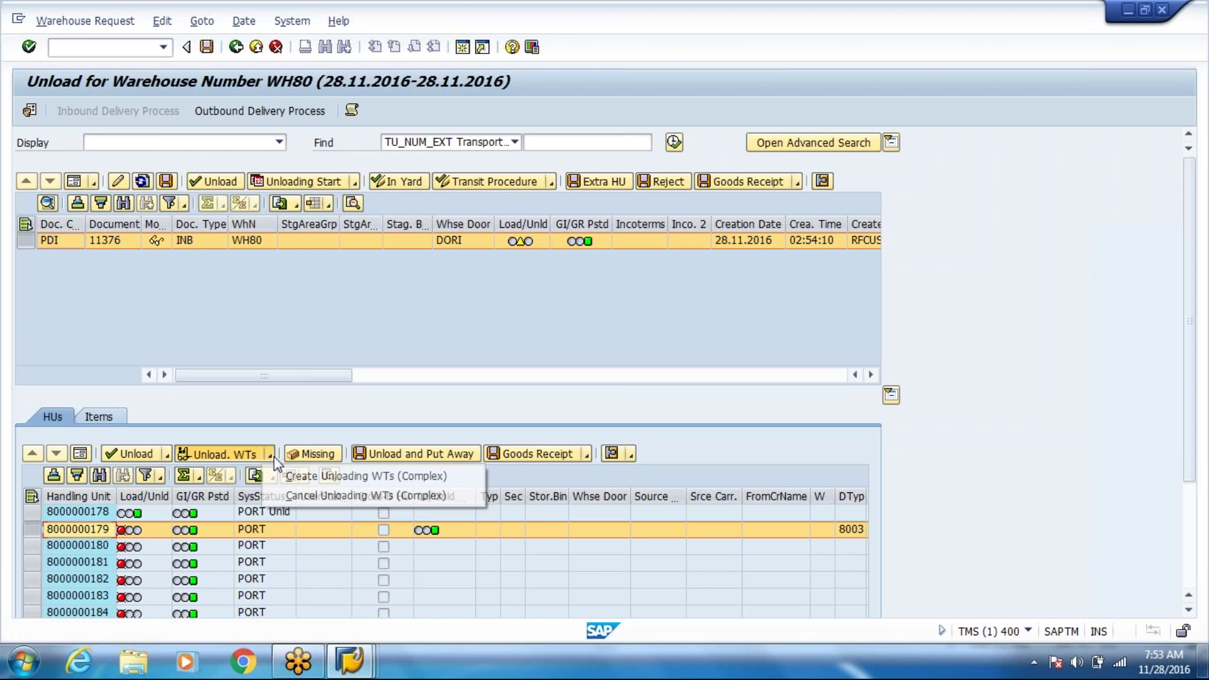
click(168, 455)
click(167, 454)
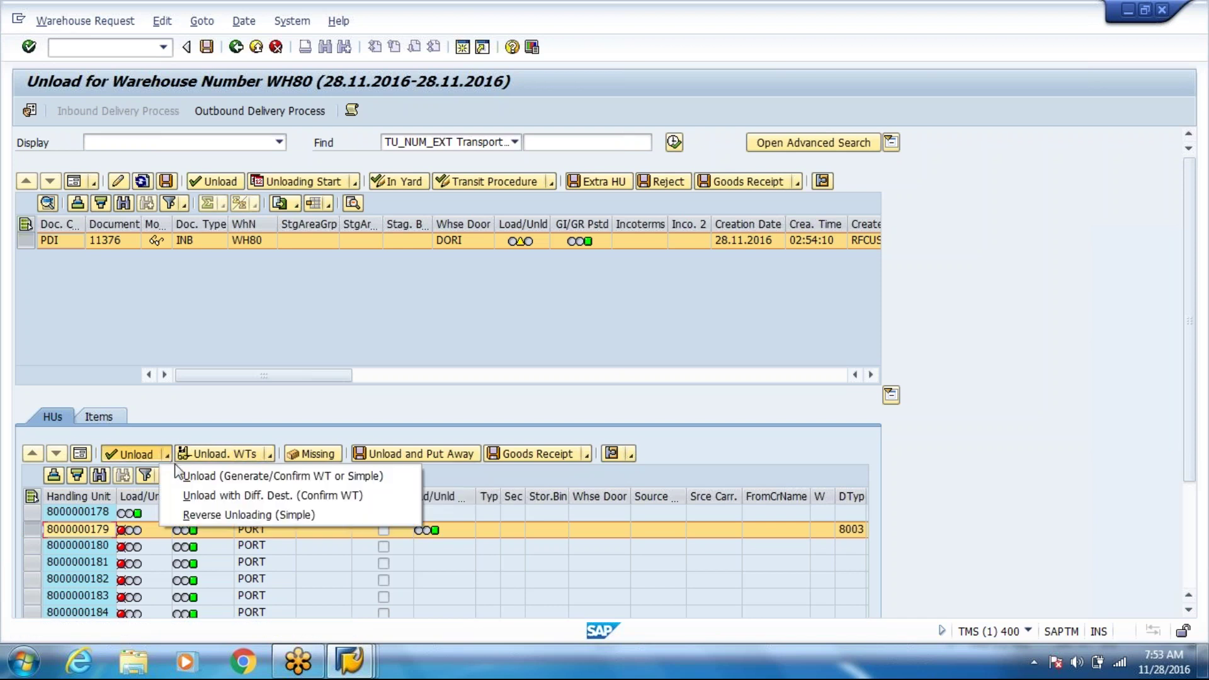
click(199, 495)
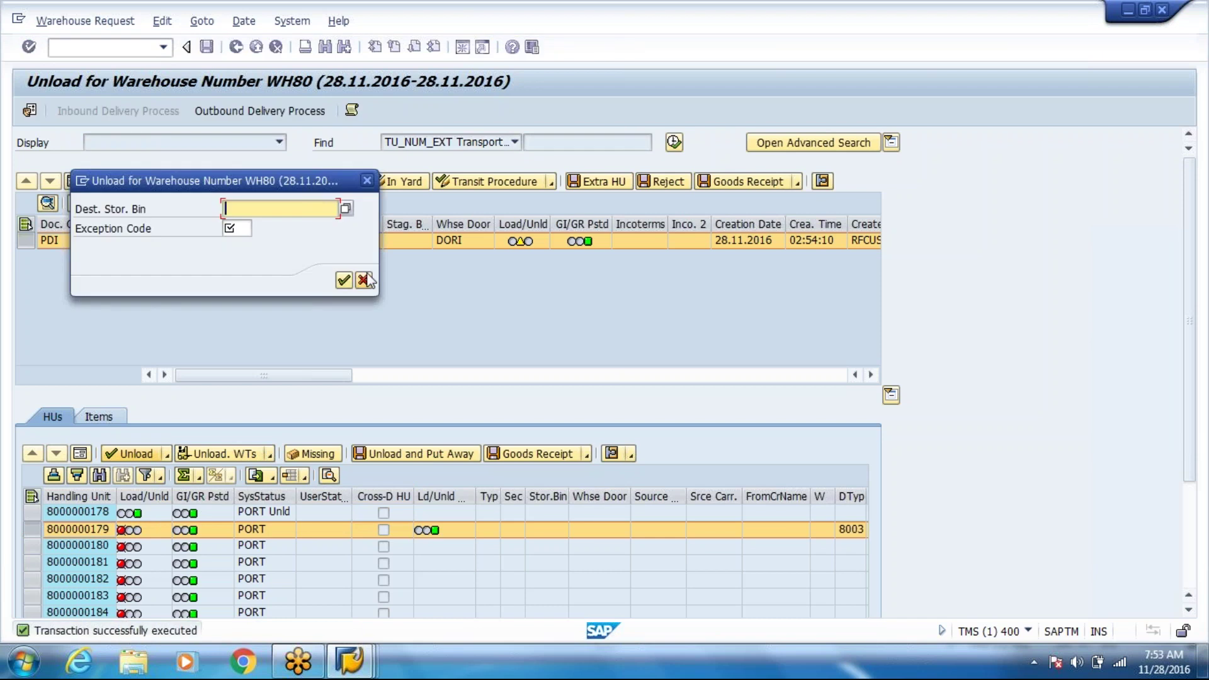
click(364, 280)
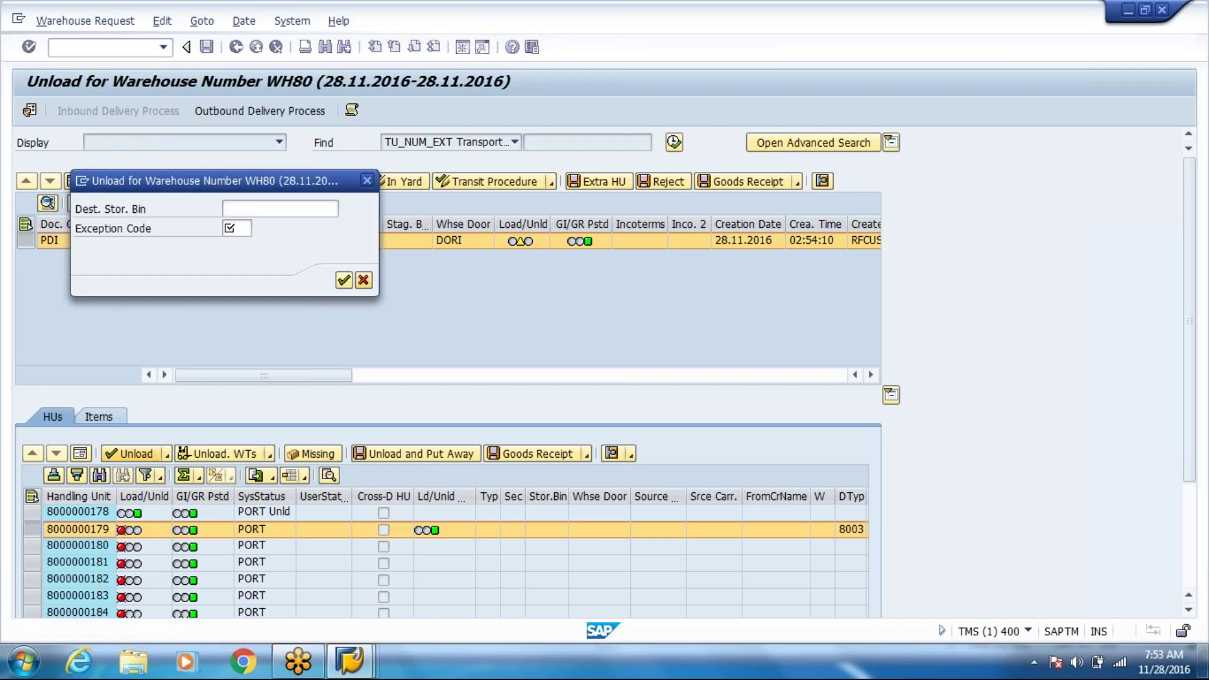
click(167, 456)
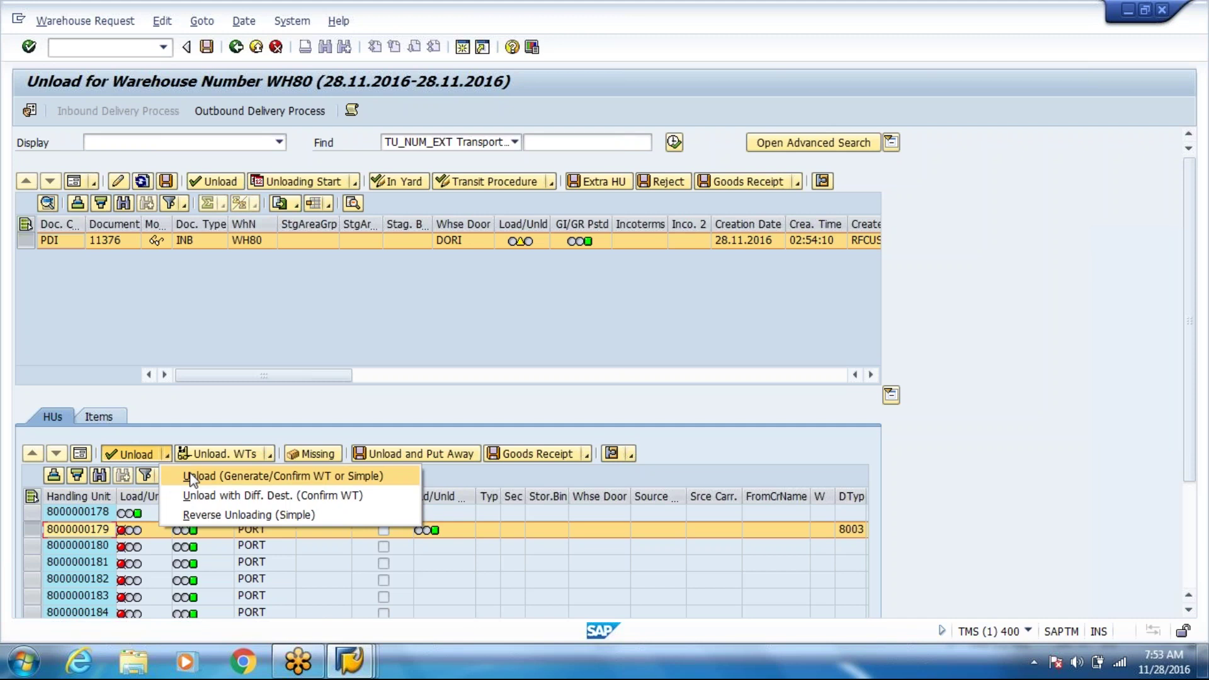
click(192, 478)
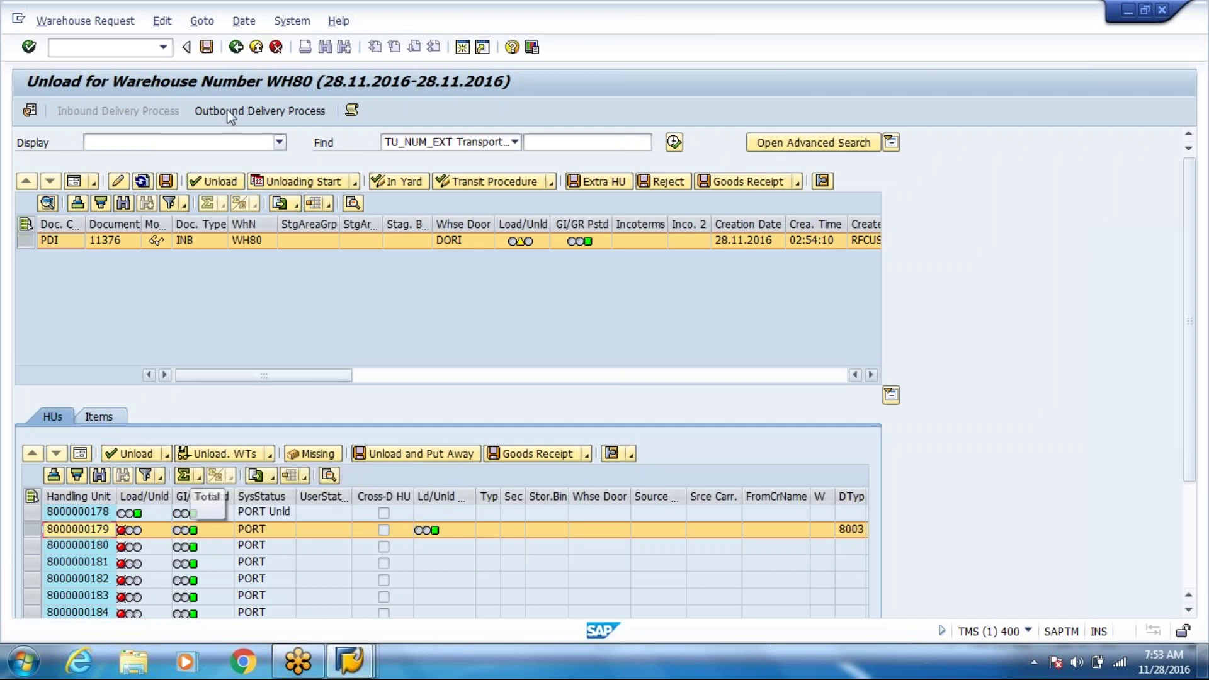
click(207, 47)
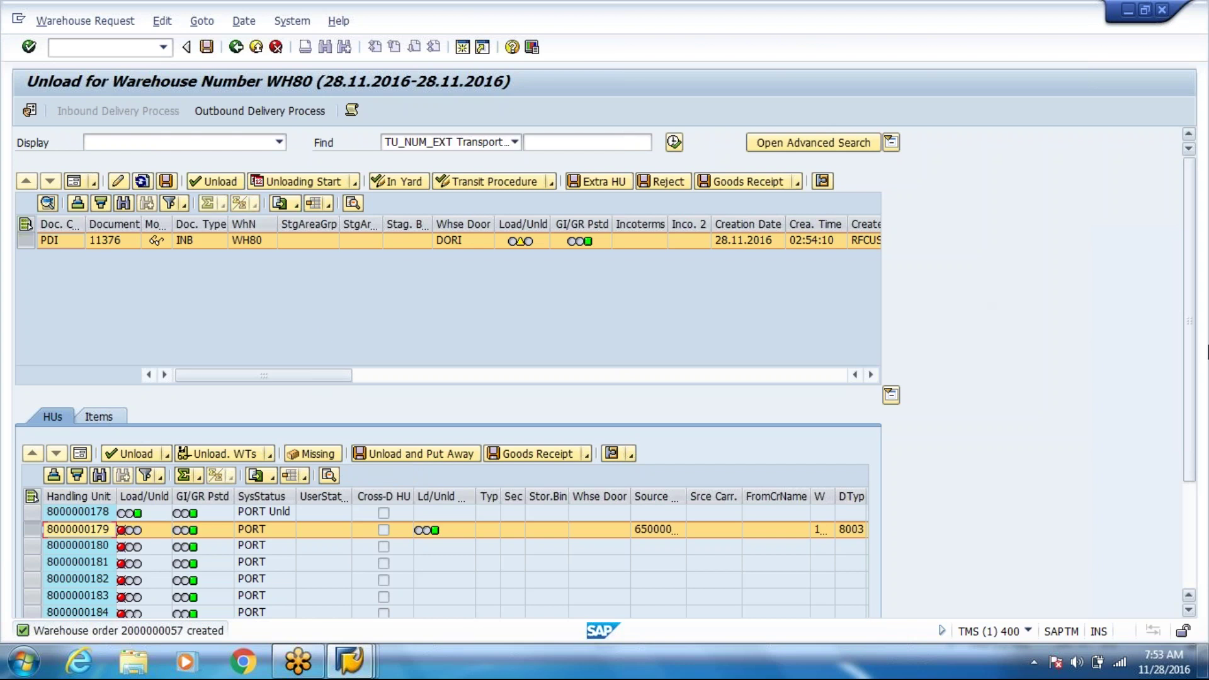
drag(1196, 346, 1196, 410)
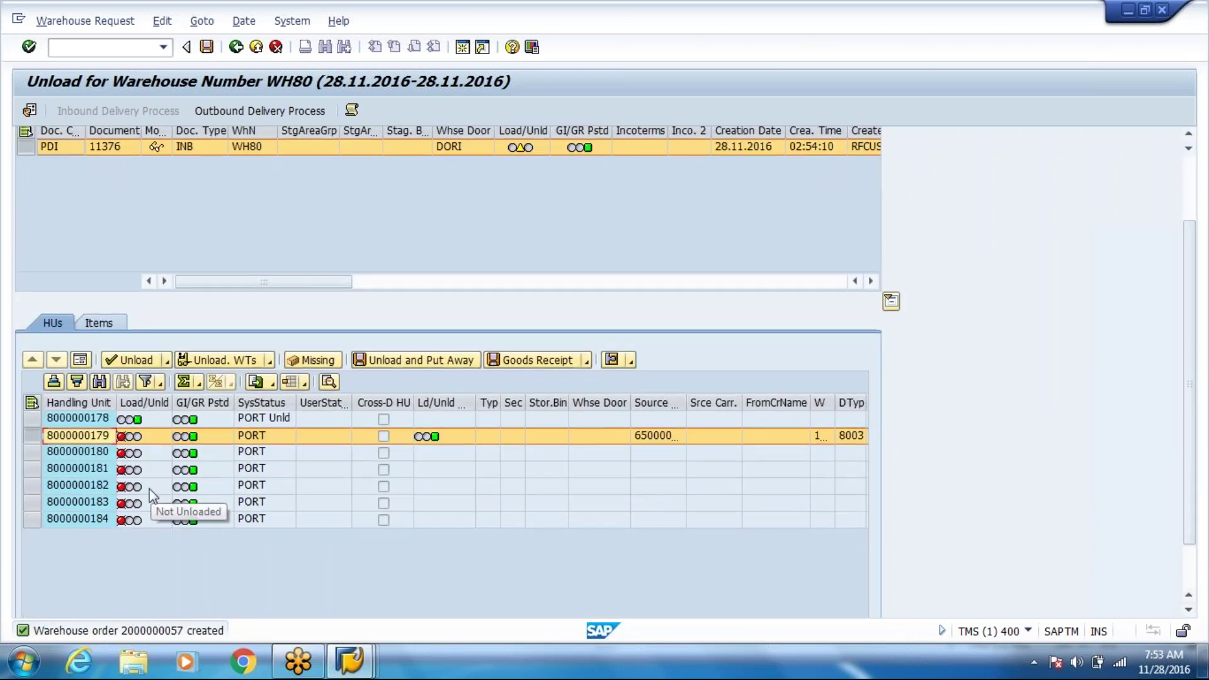
click(32, 452)
shift+click(31, 520)
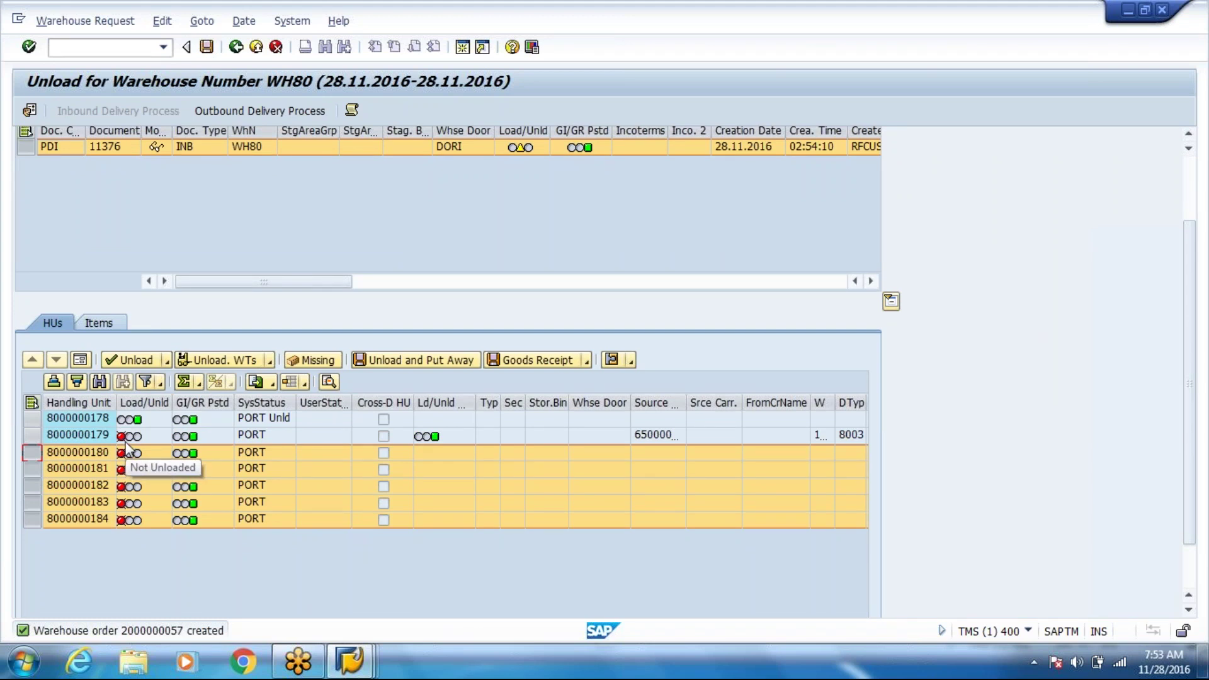
click(269, 364)
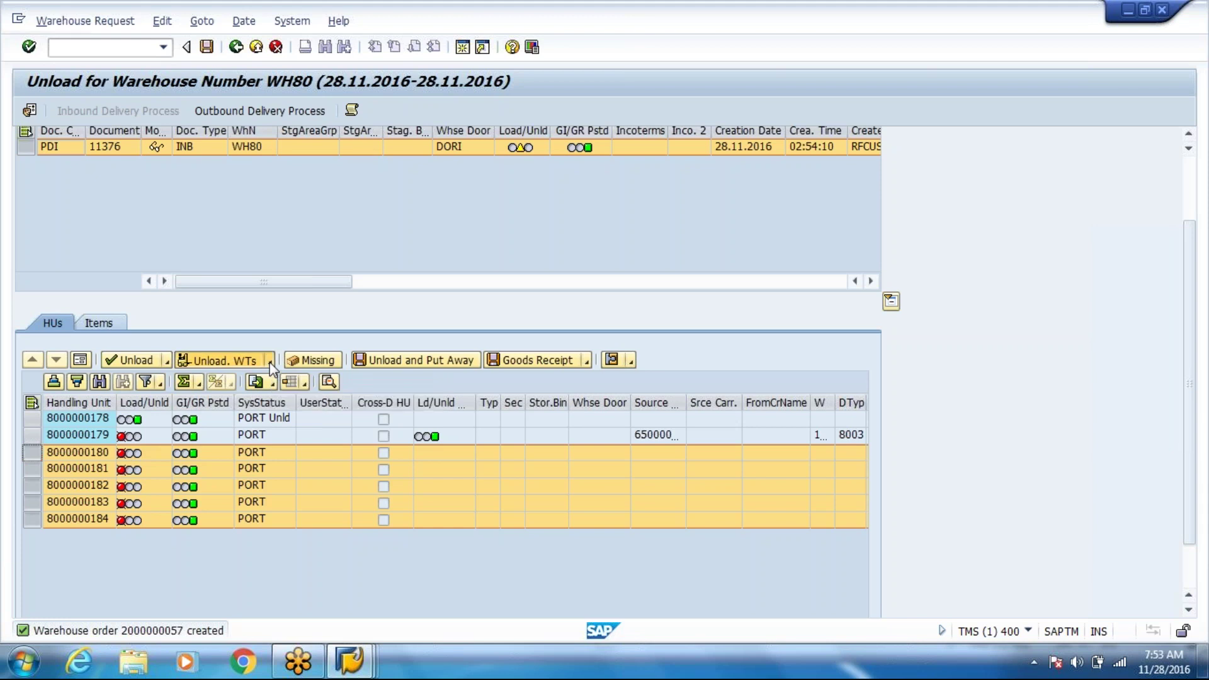
click(366, 267)
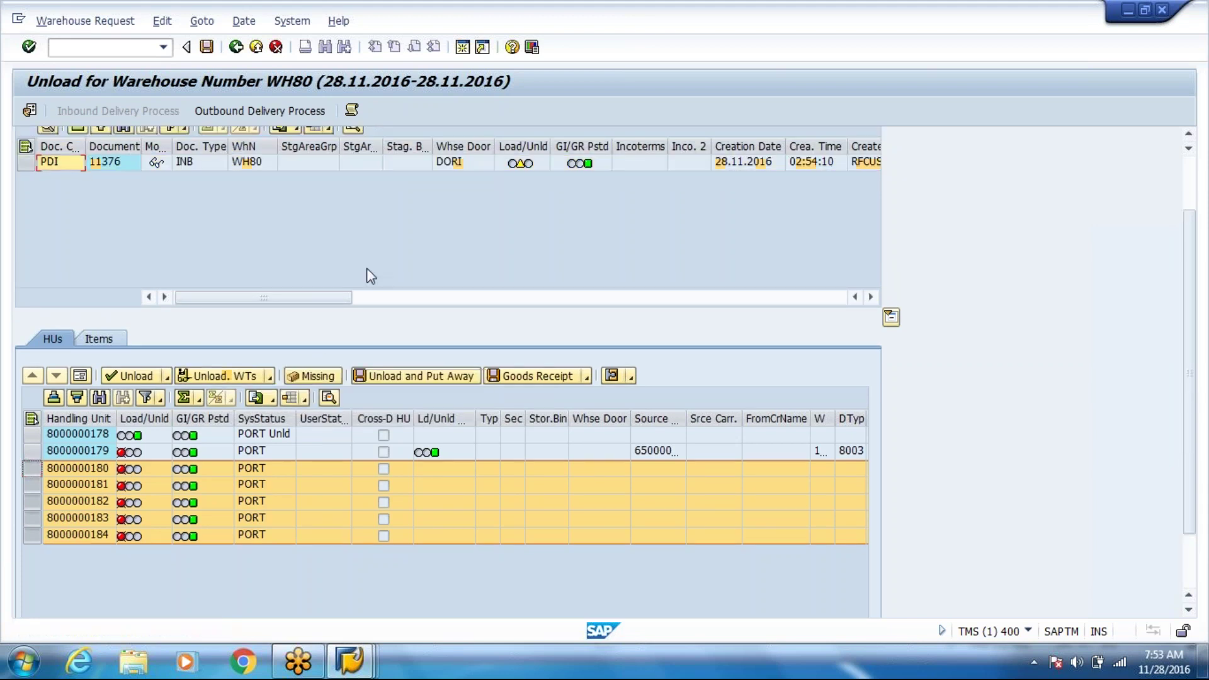
- Return to inbound delivery 11376, create and save putaway warehouse tasks for its open quantity, and confirm them
click(237, 48)
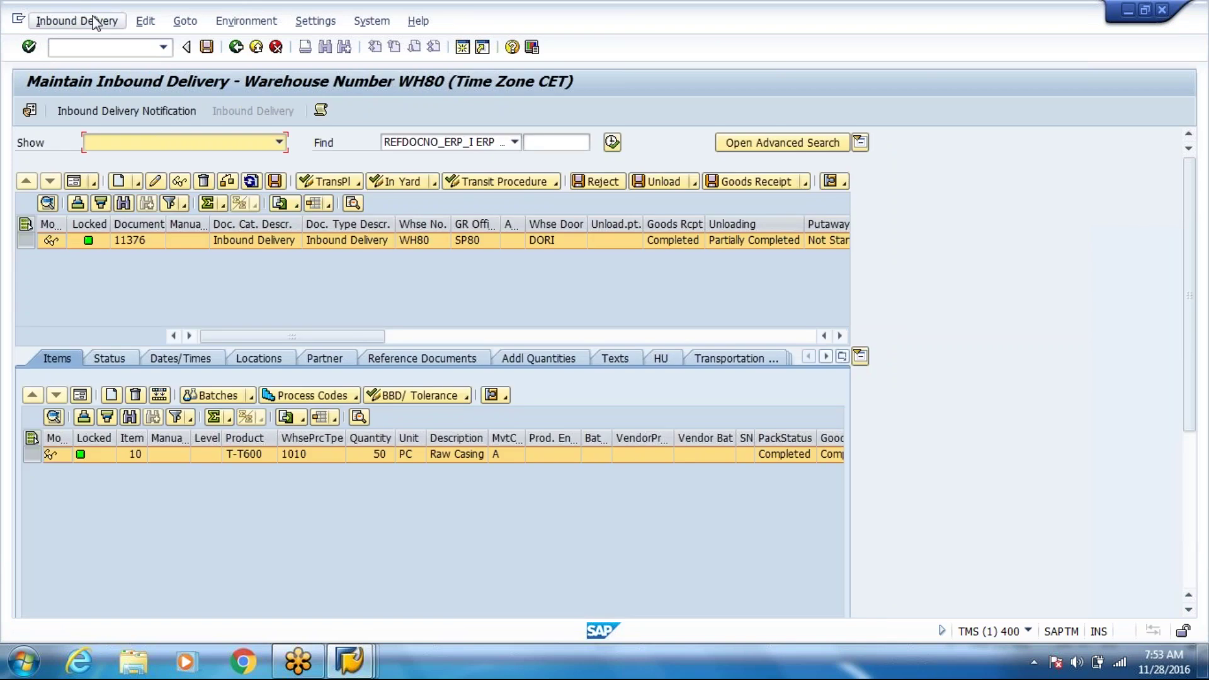
click(88, 21)
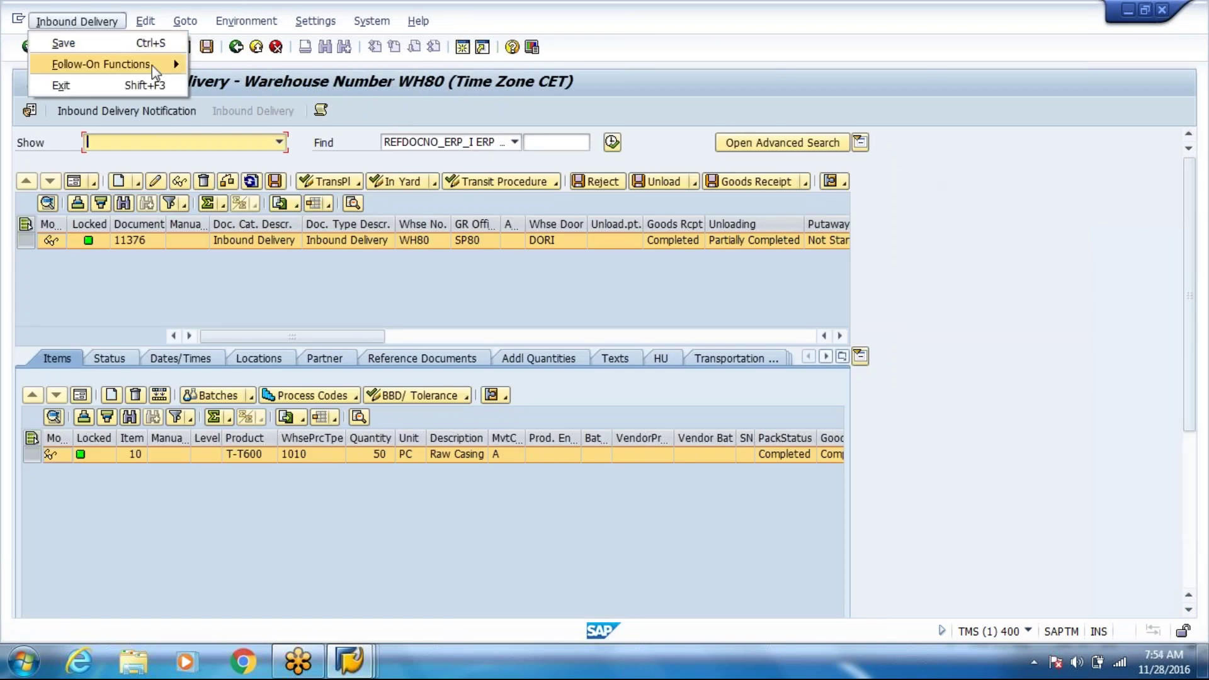
mouse_move(152, 66)
click(233, 64)
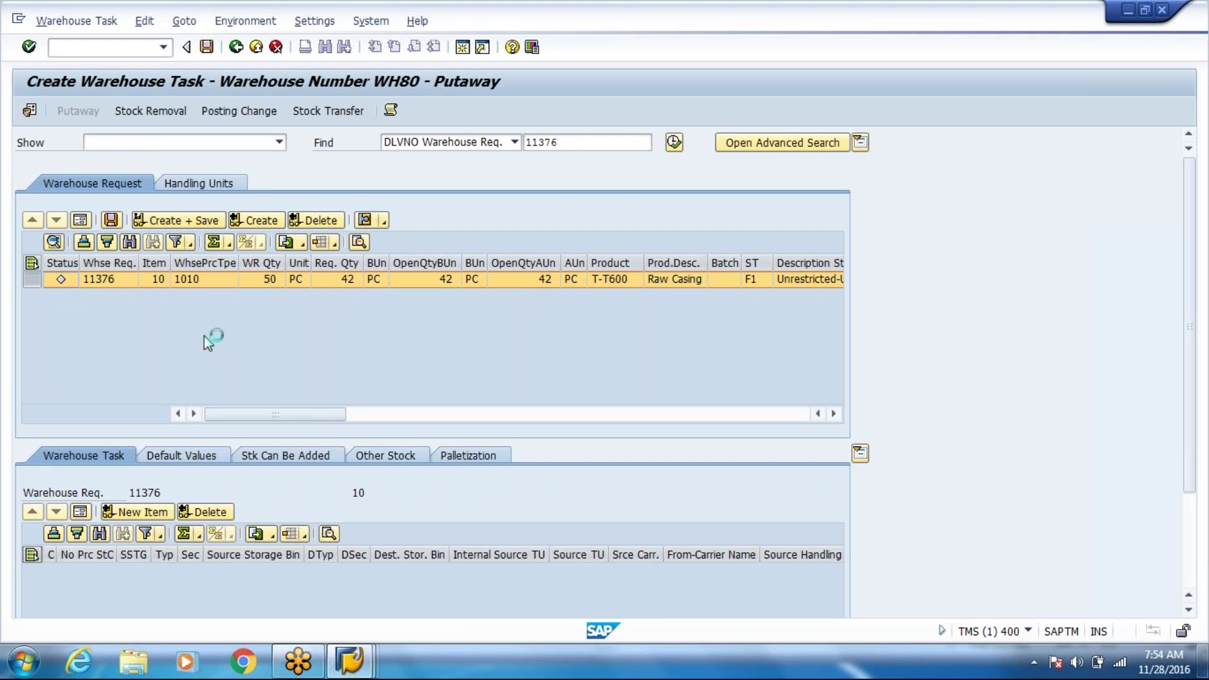
click(71, 19)
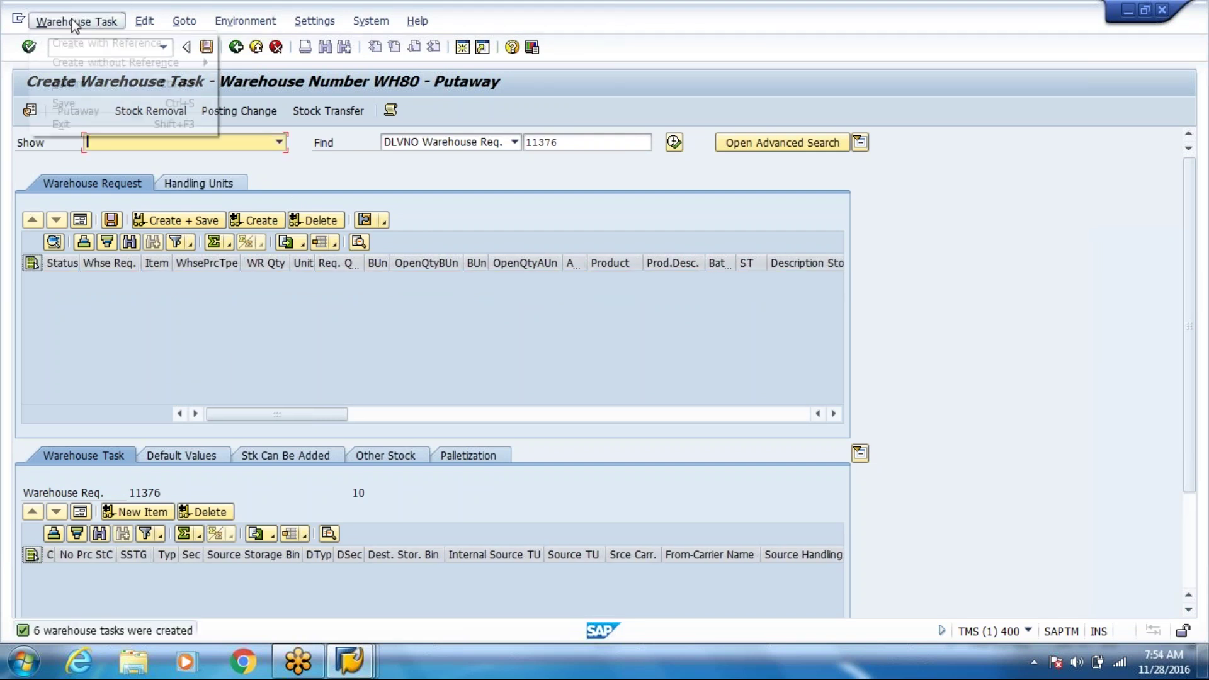
click(82, 81)
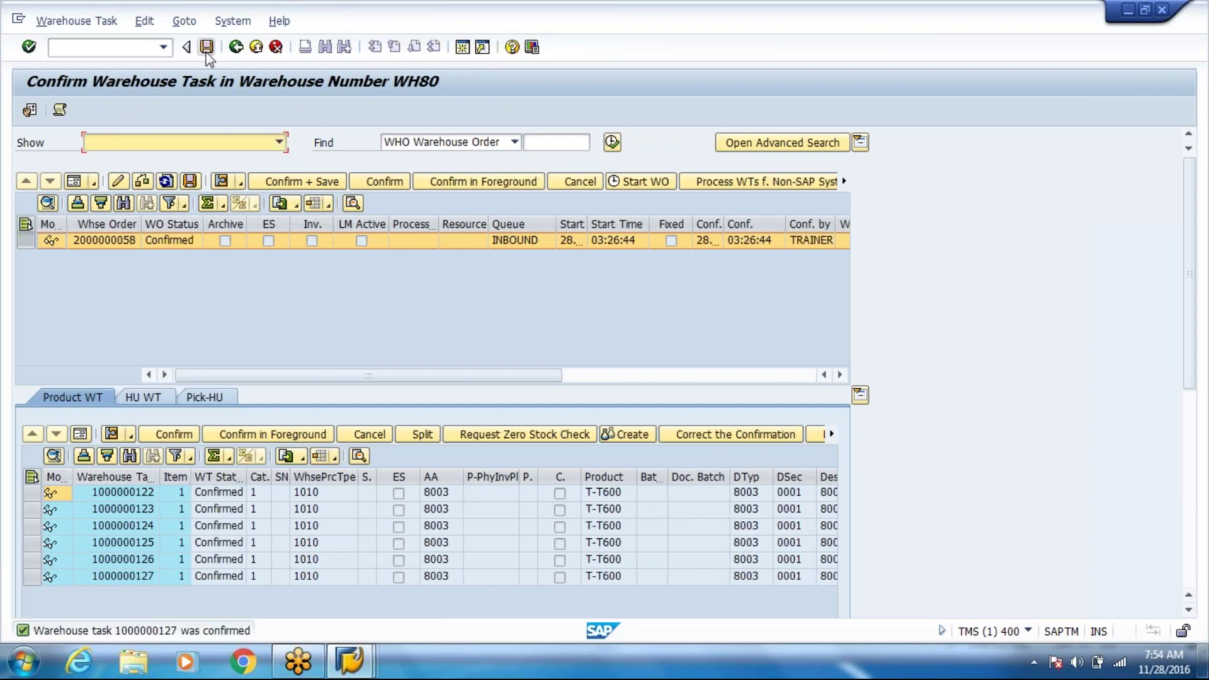
click(237, 48)
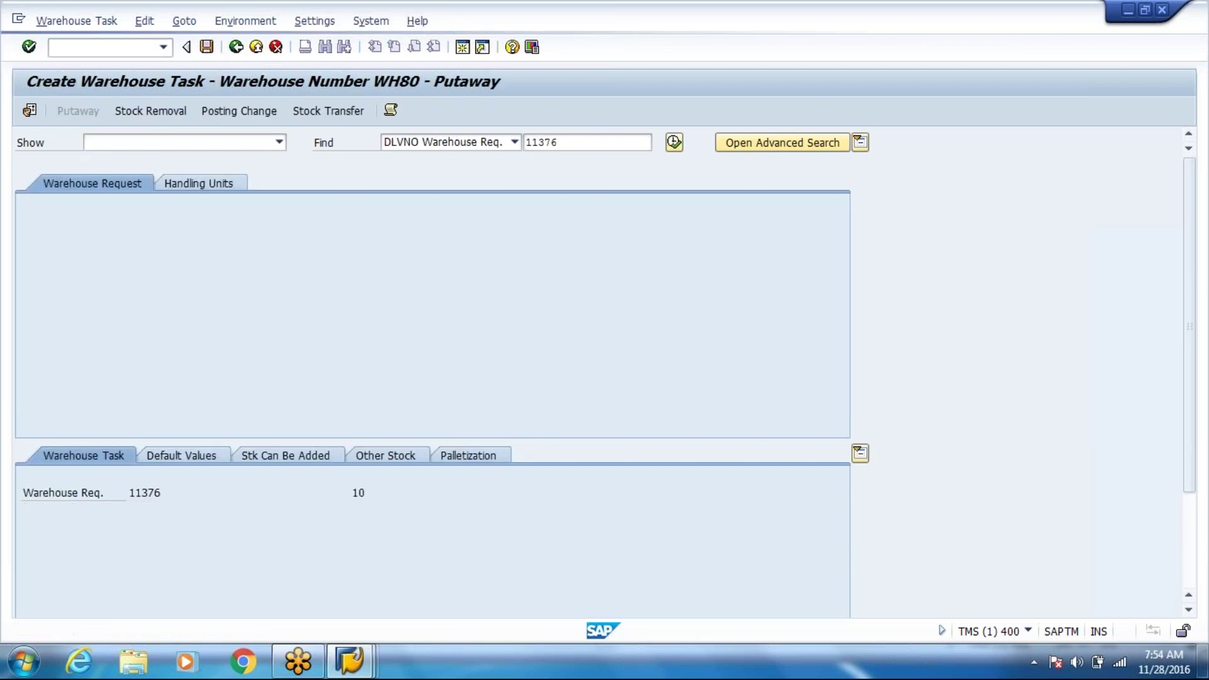
click(236, 48)
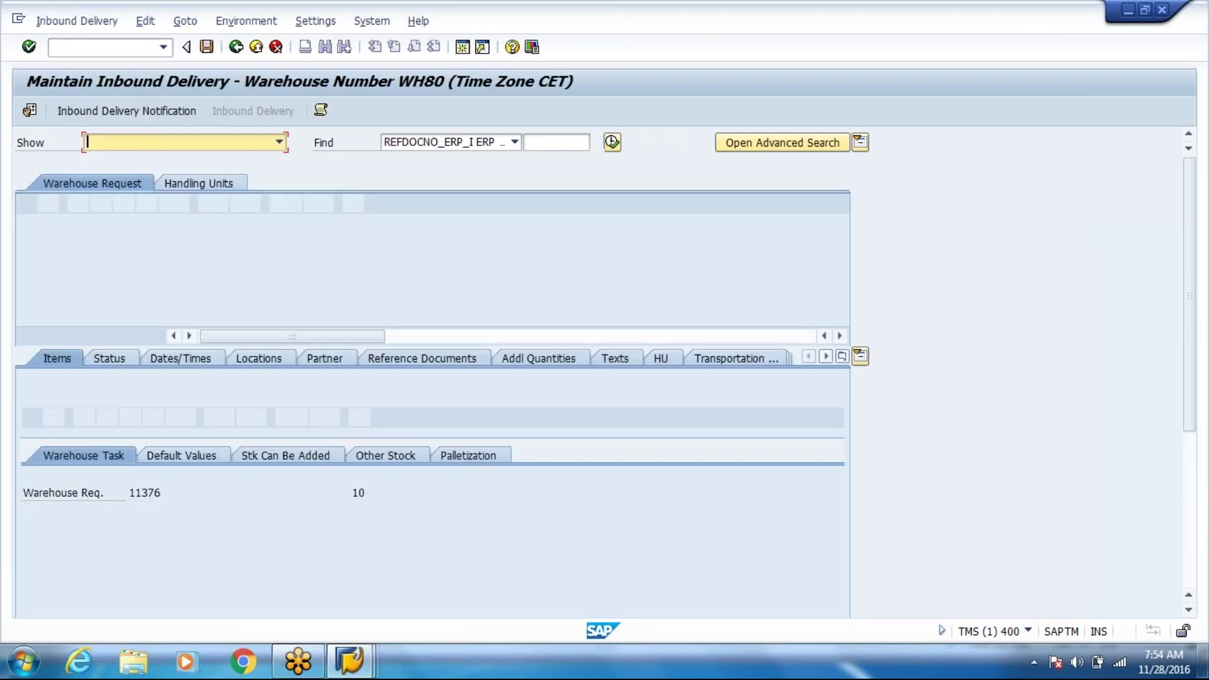
click(236, 48)
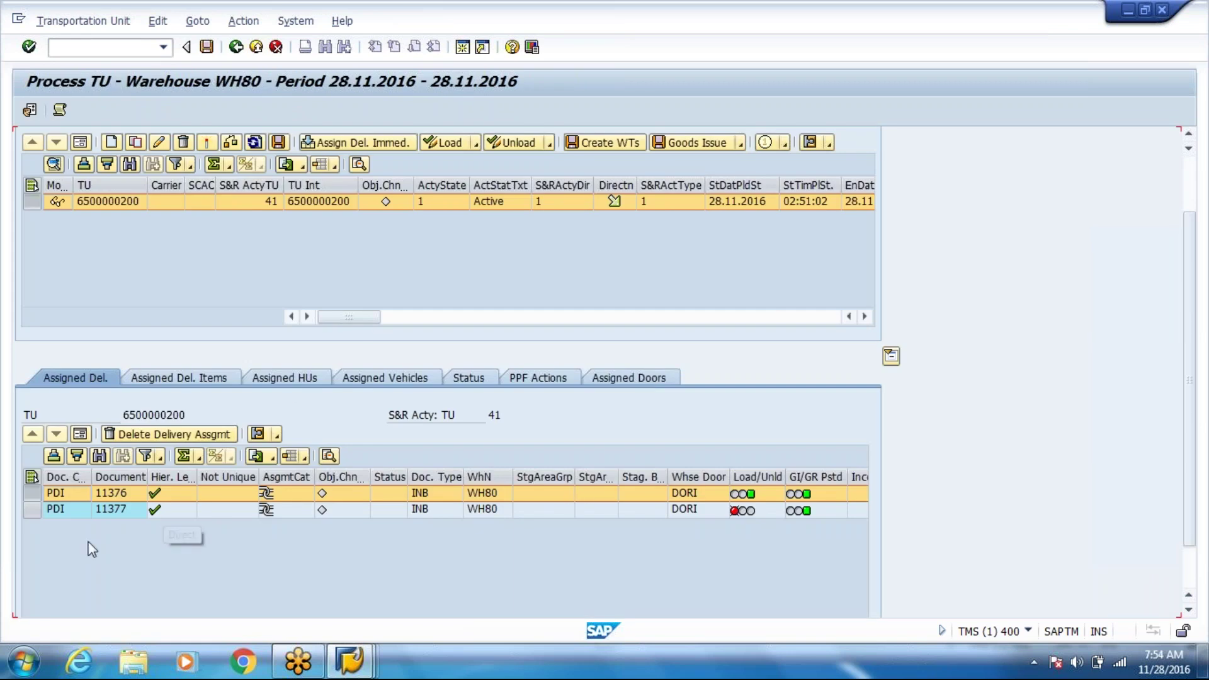
click(31, 509)
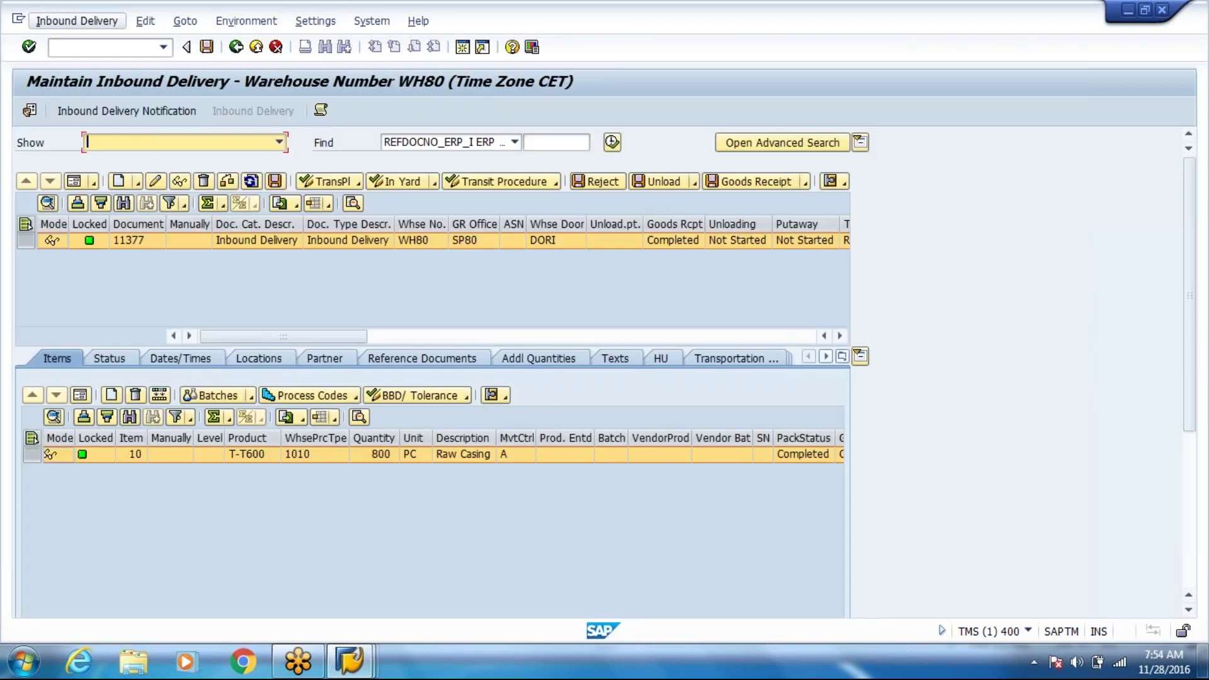
- Create and save the putaway warehouse tasks for inbound delivery 11377, and confirm them
click(77, 21)
mouse_move(126, 64)
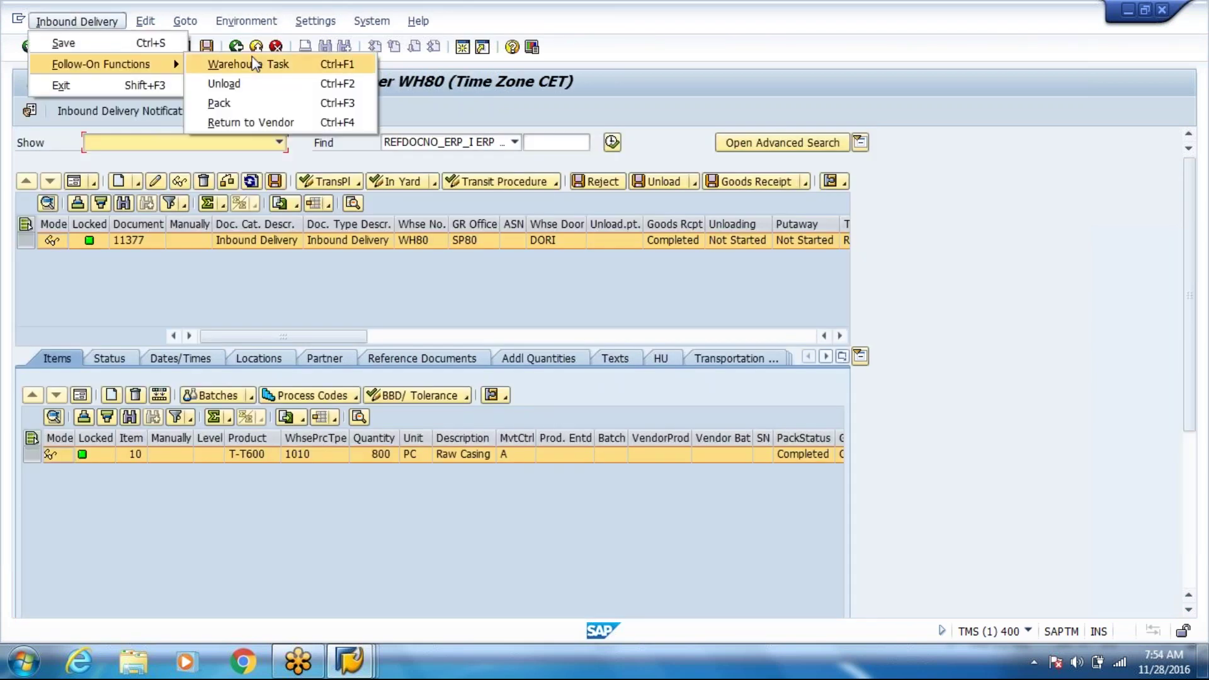
click(255, 64)
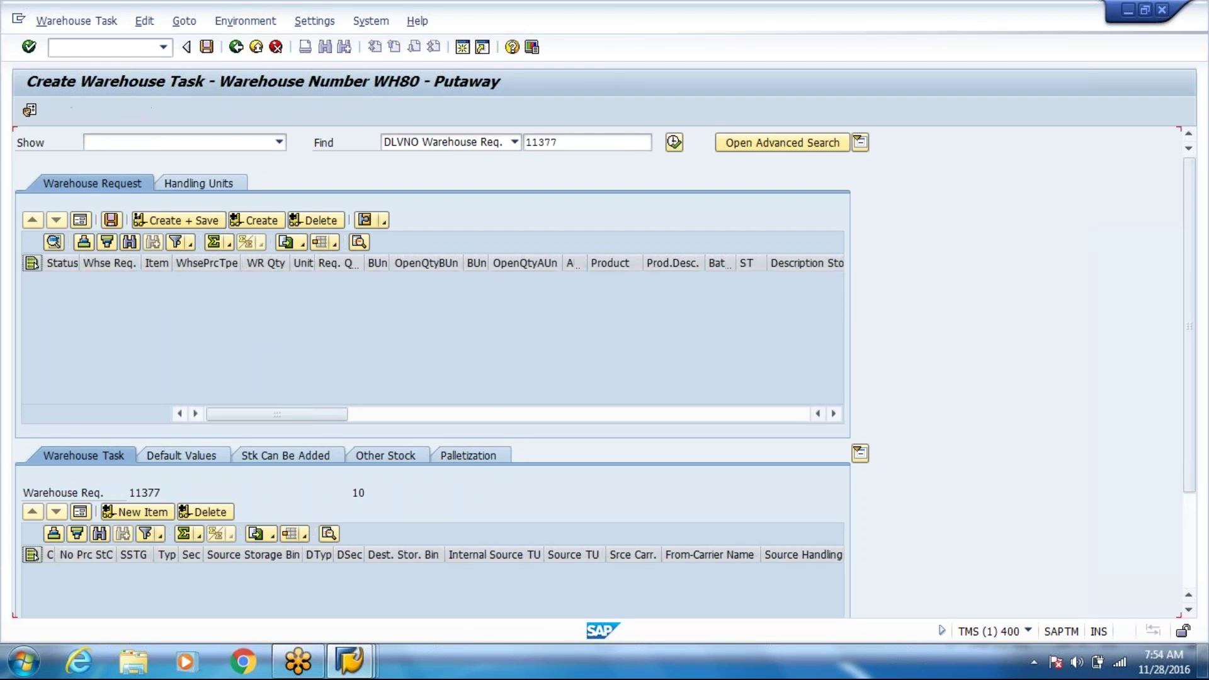
click(77, 25)
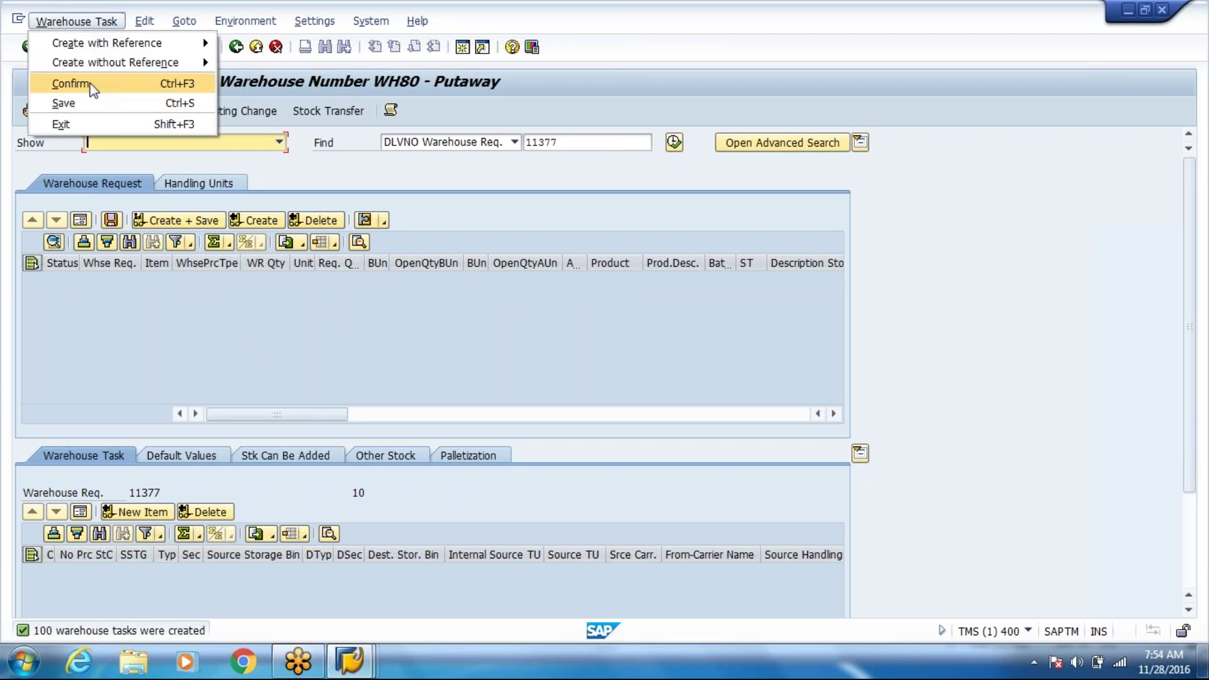
click(93, 88)
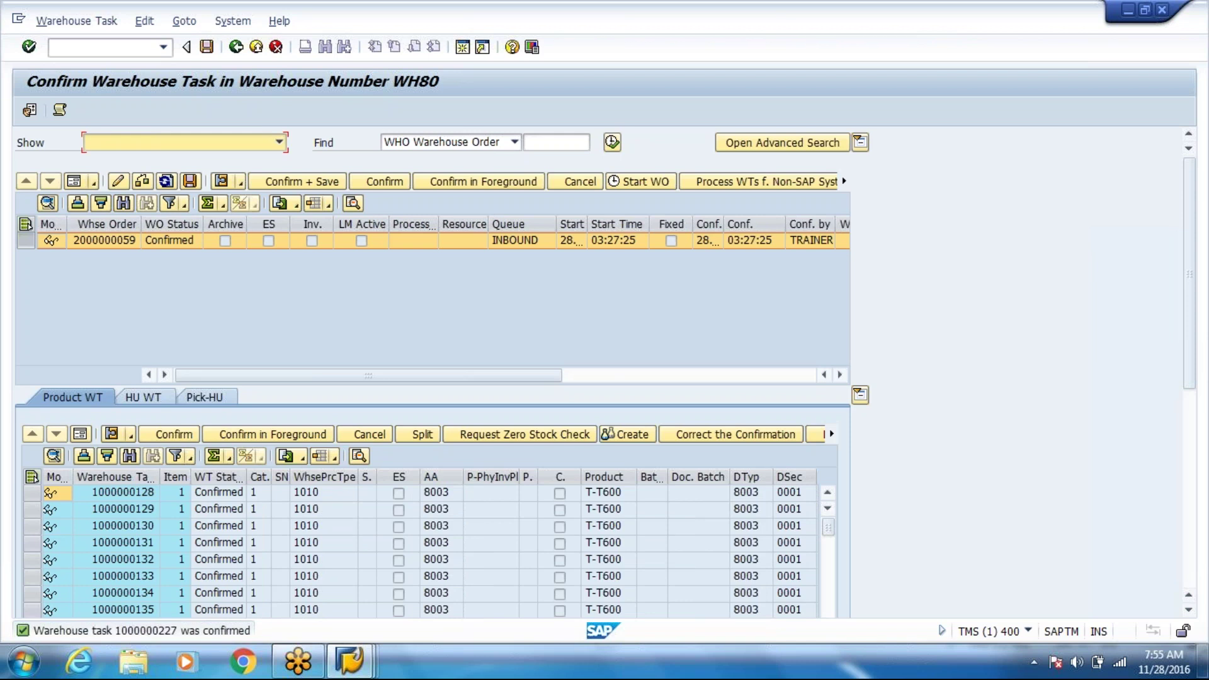
click(35, 508)
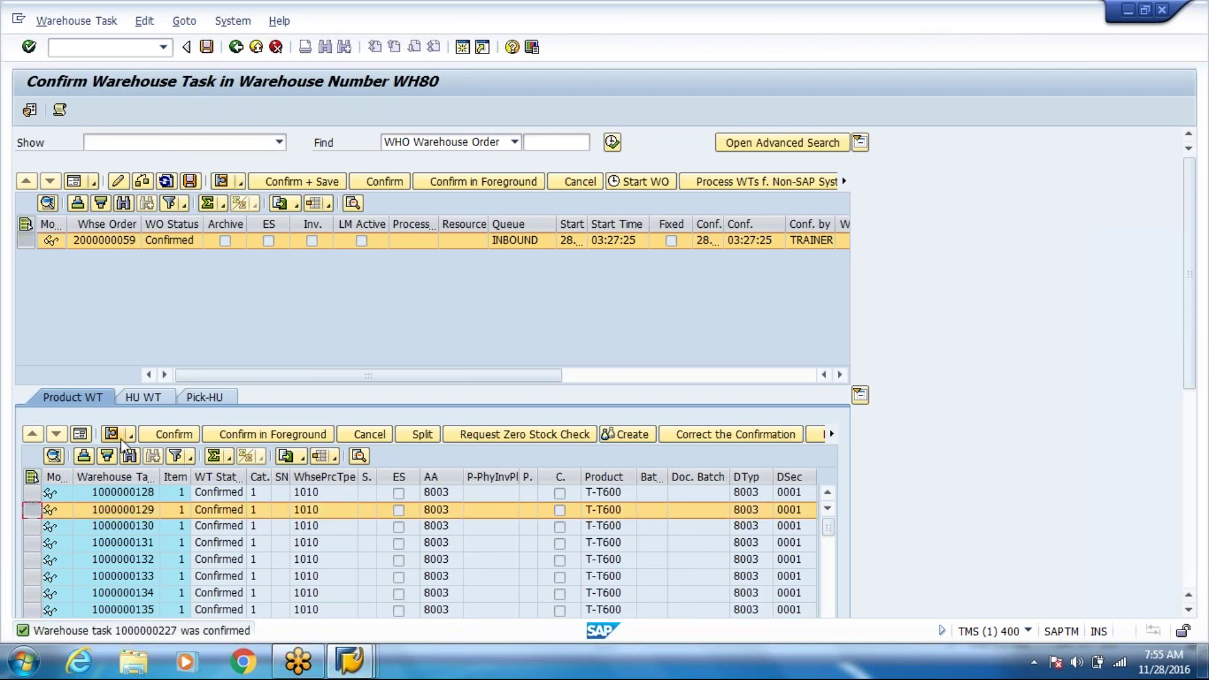
click(121, 440)
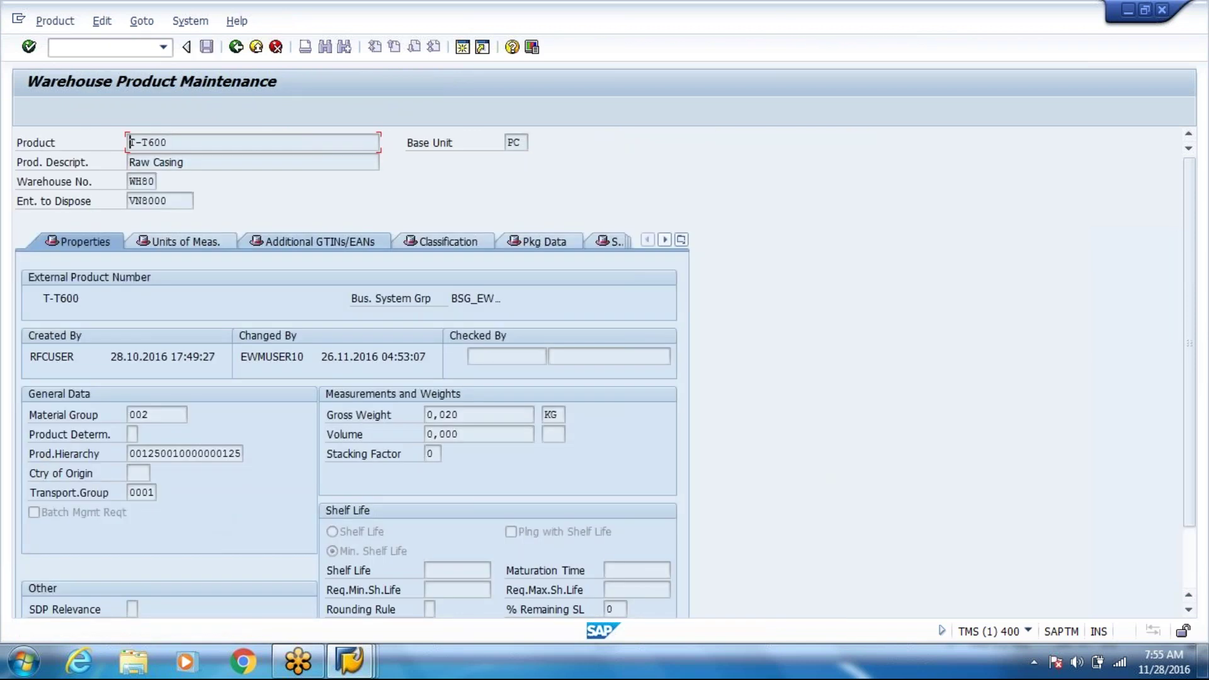
click(237, 49)
click(79, 434)
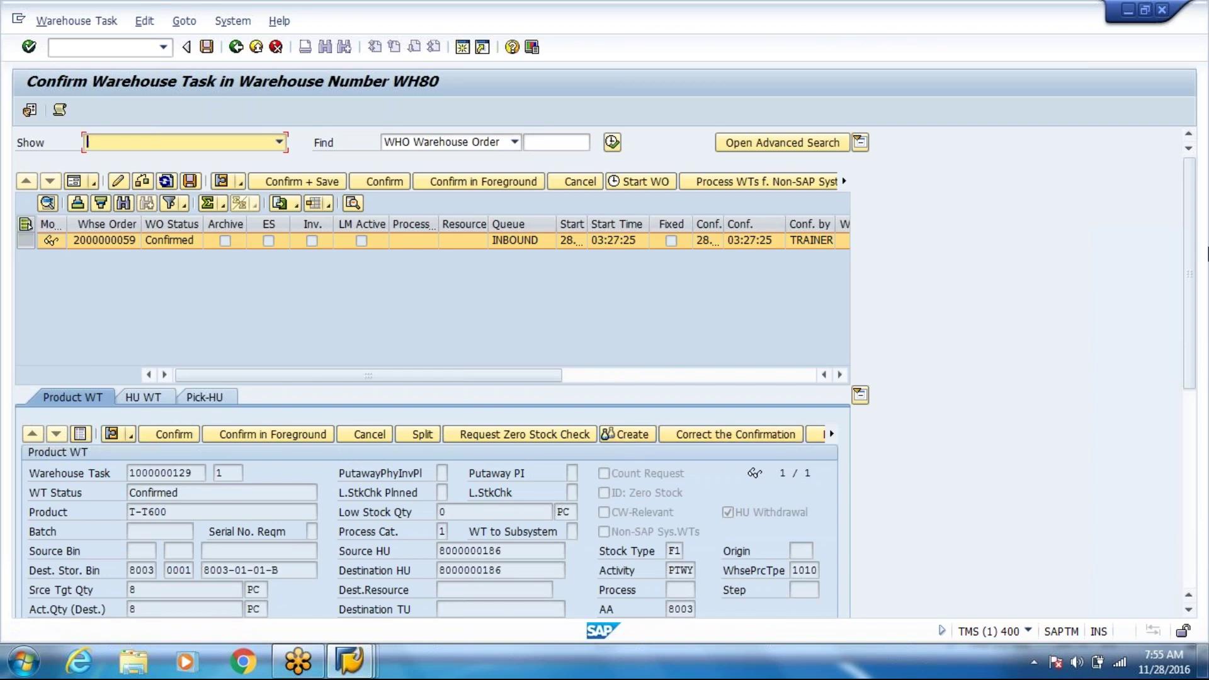
drag(1191, 257, 1203, 327)
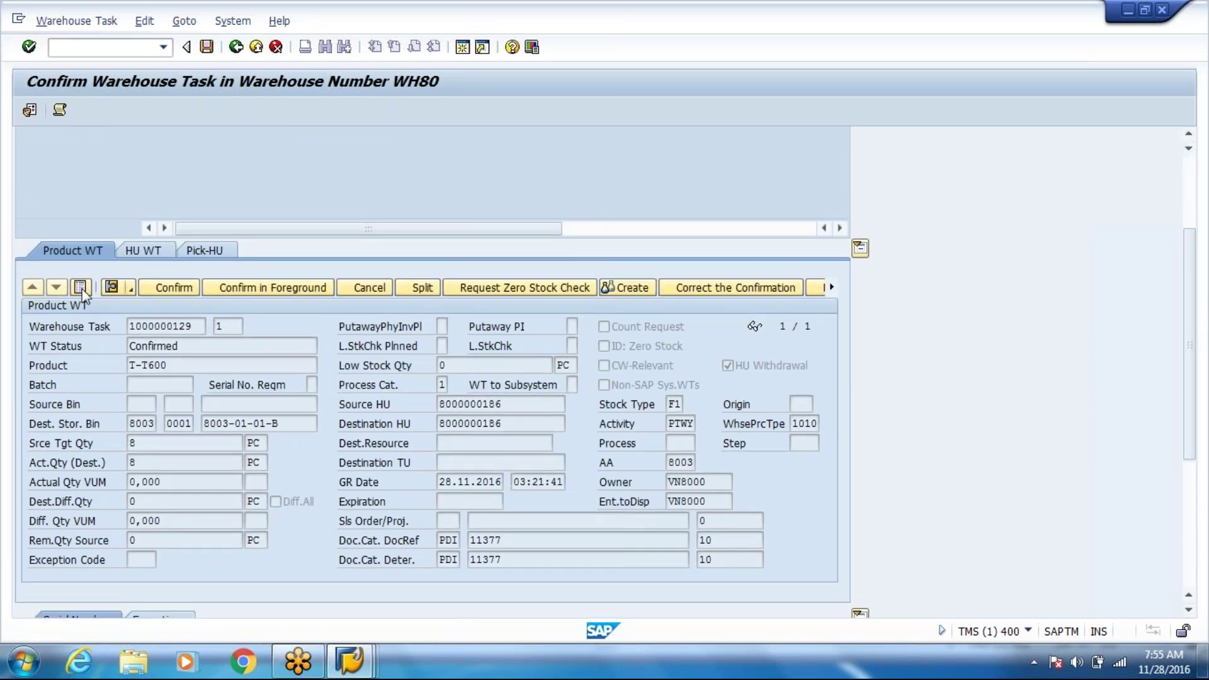
click(80, 288)
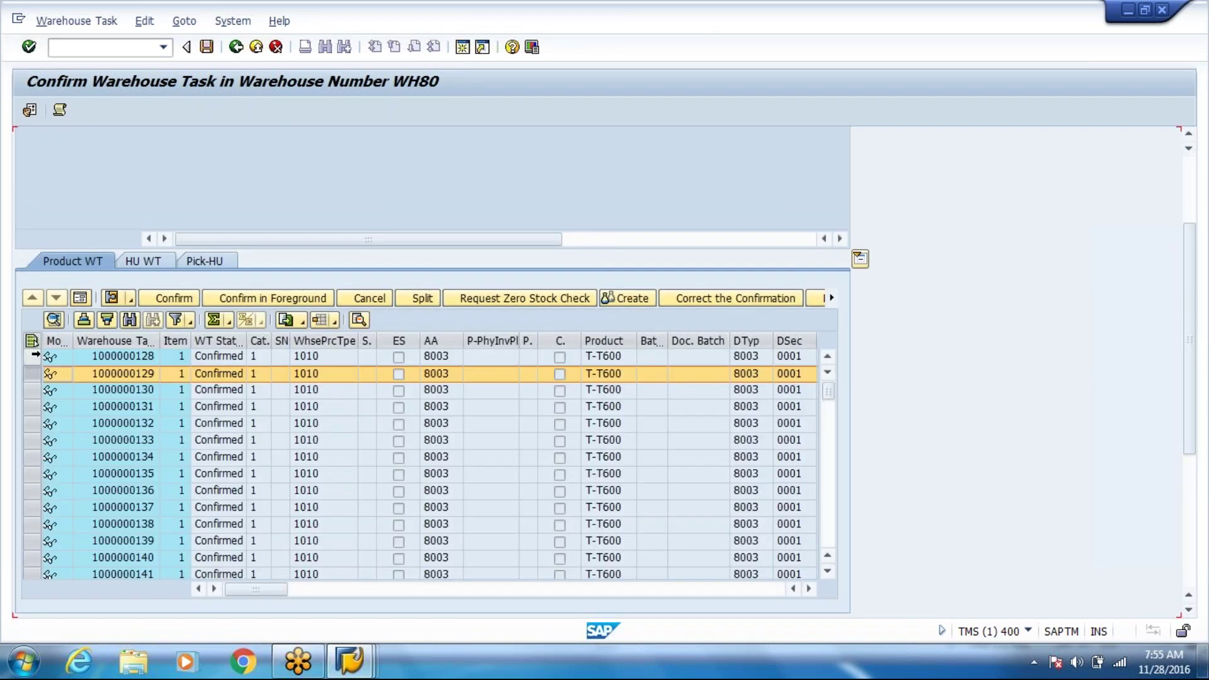
click(32, 357)
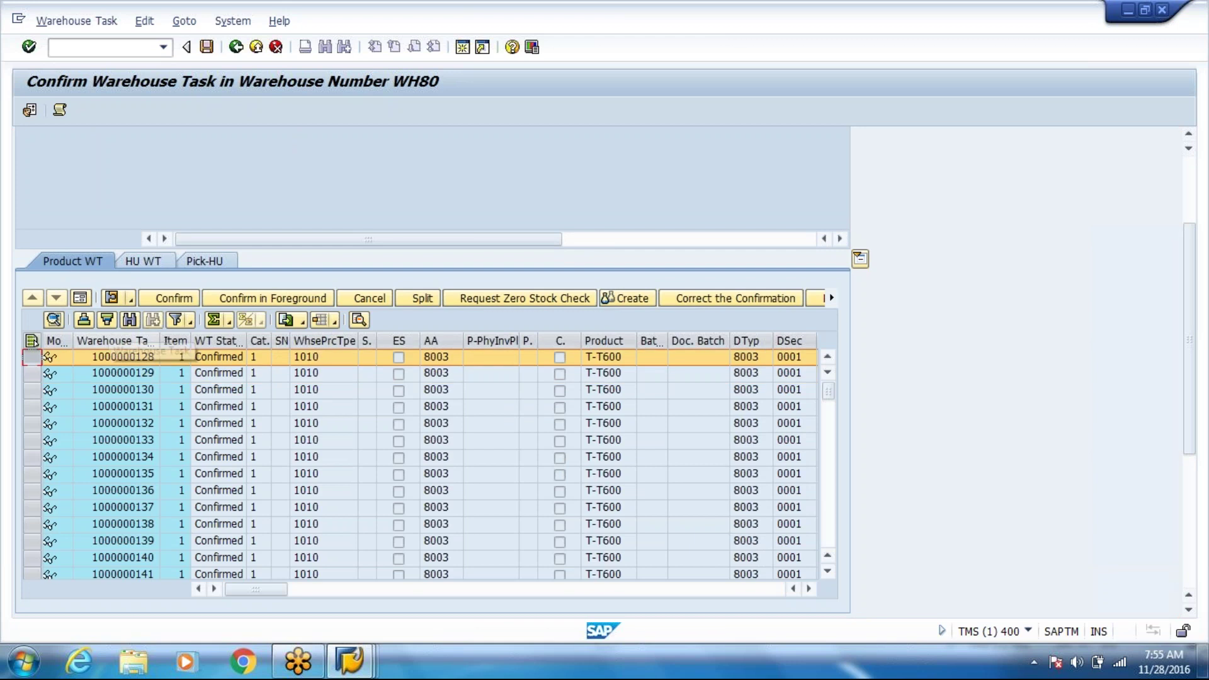
click(80, 298)
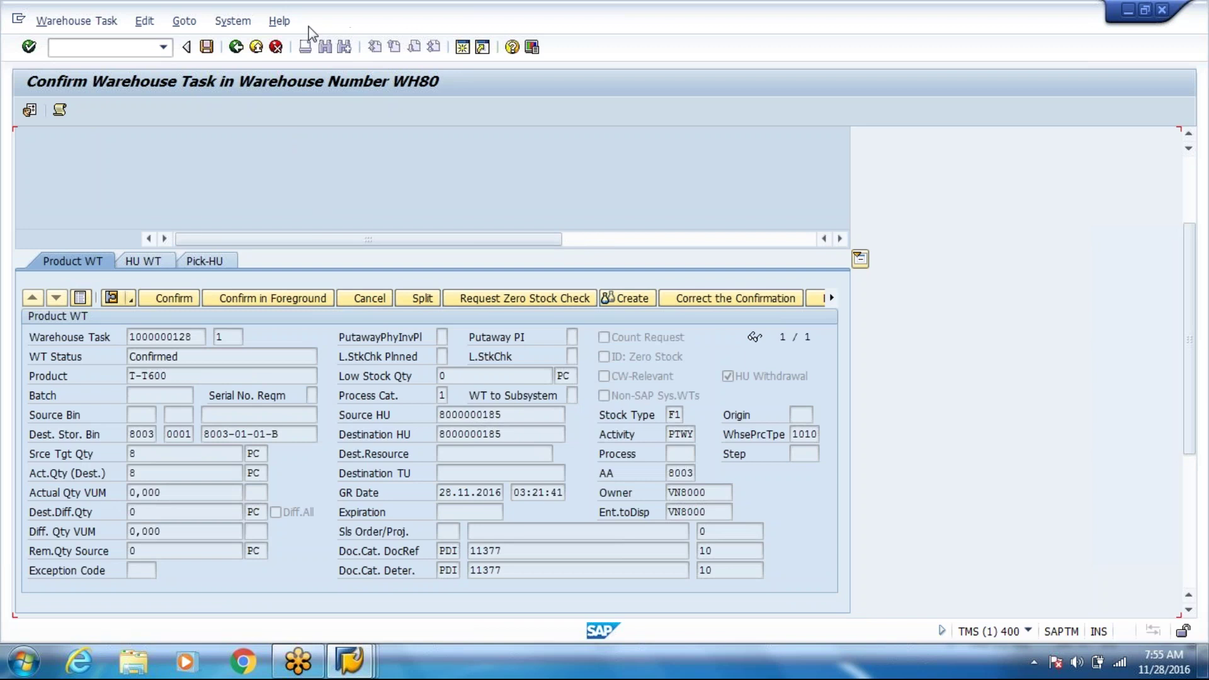
click(238, 49)
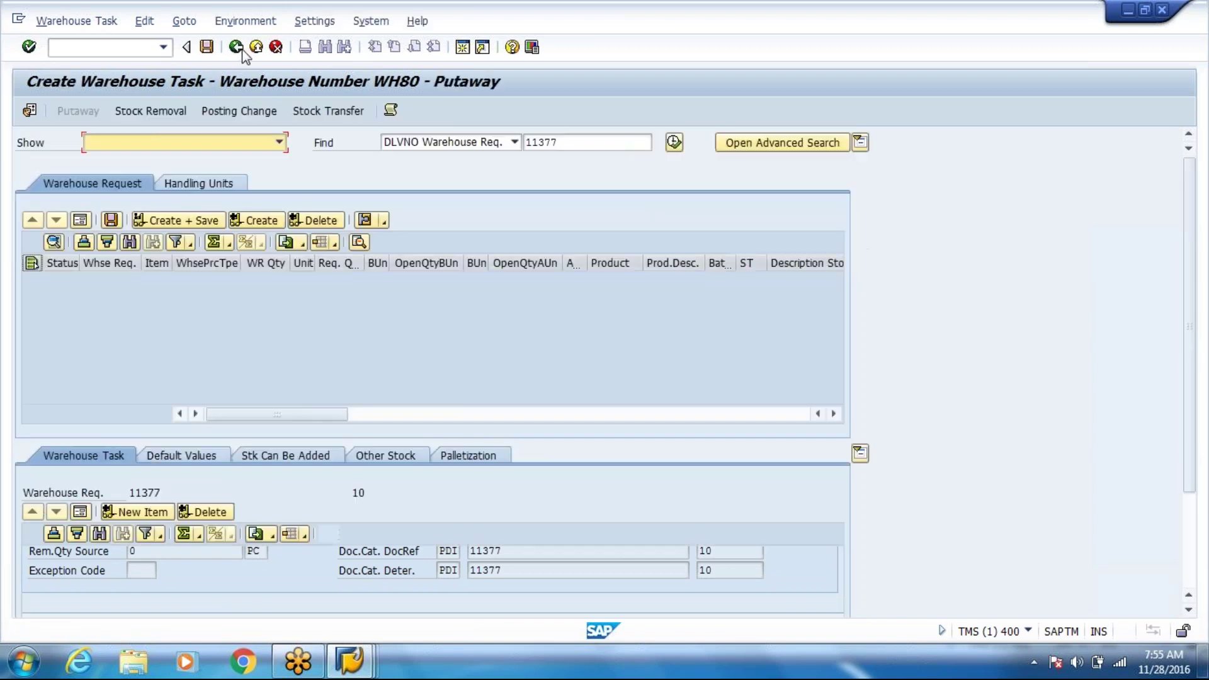
click(243, 53)
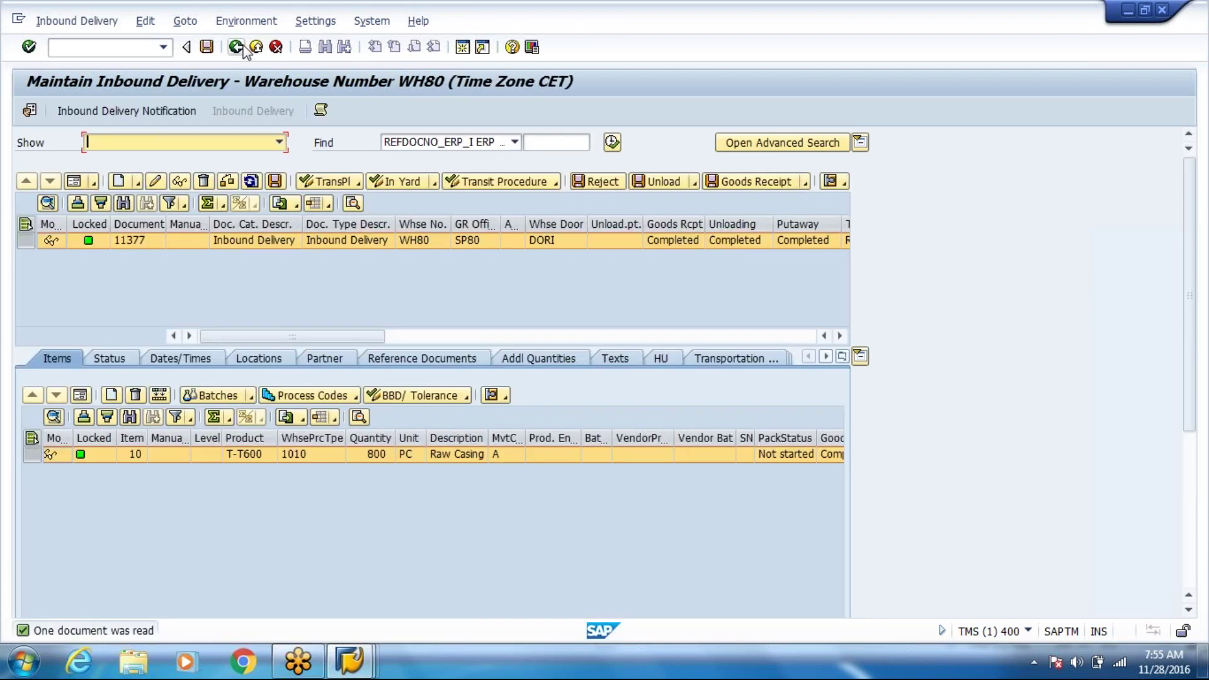
click(243, 53)
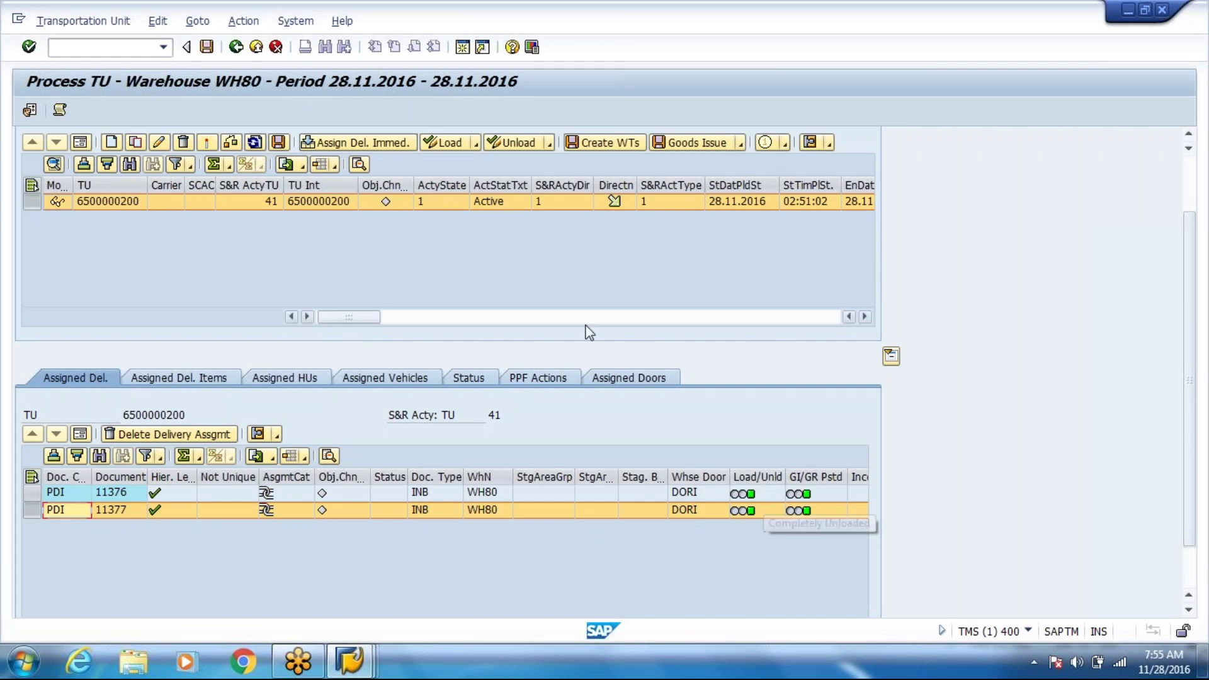
click(94, 22)
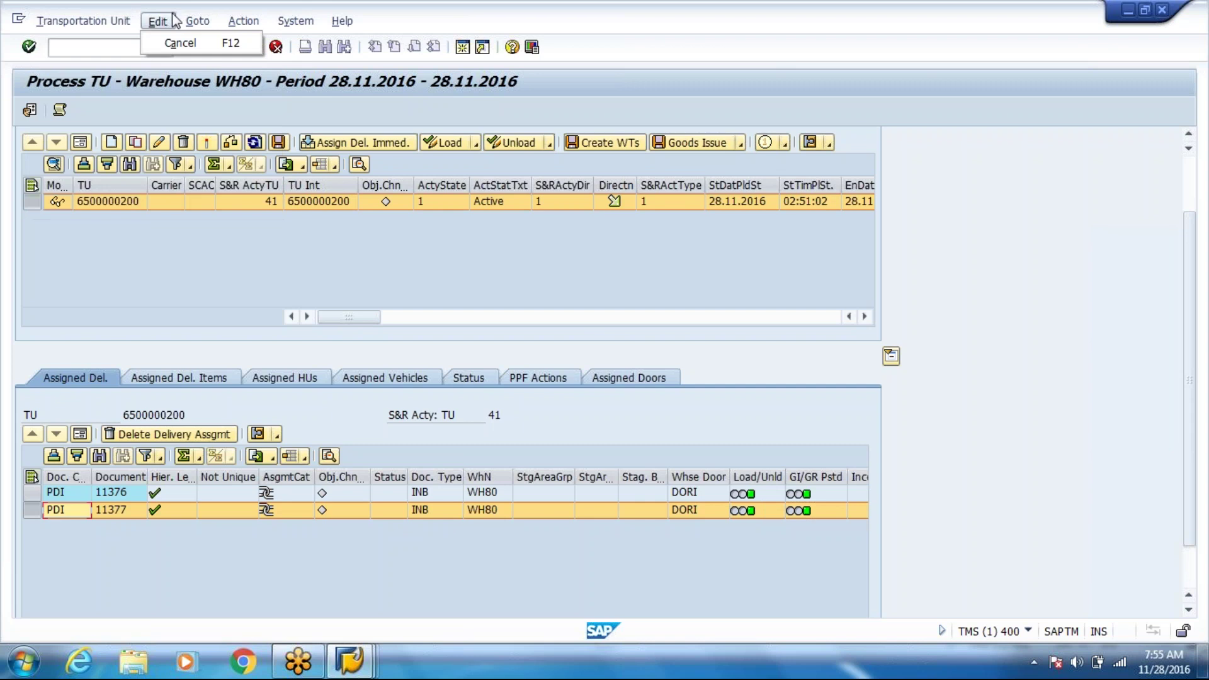
click(243, 21)
mouse_move(277, 159)
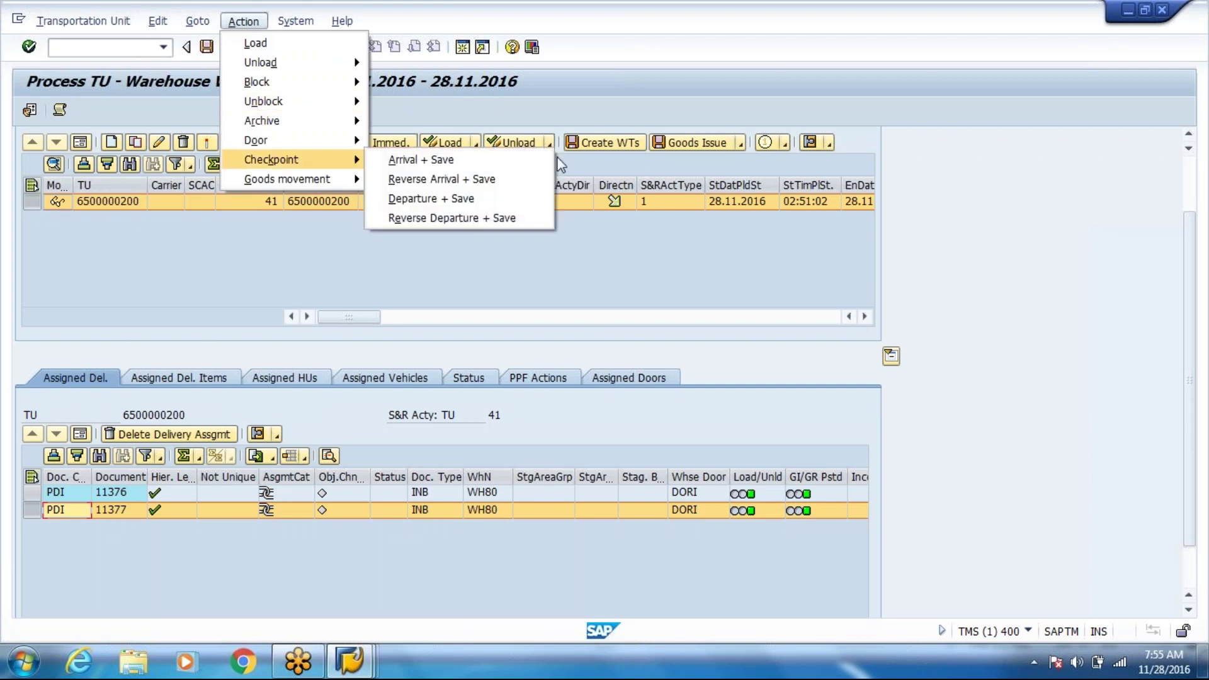
click(833, 149)
click(834, 150)
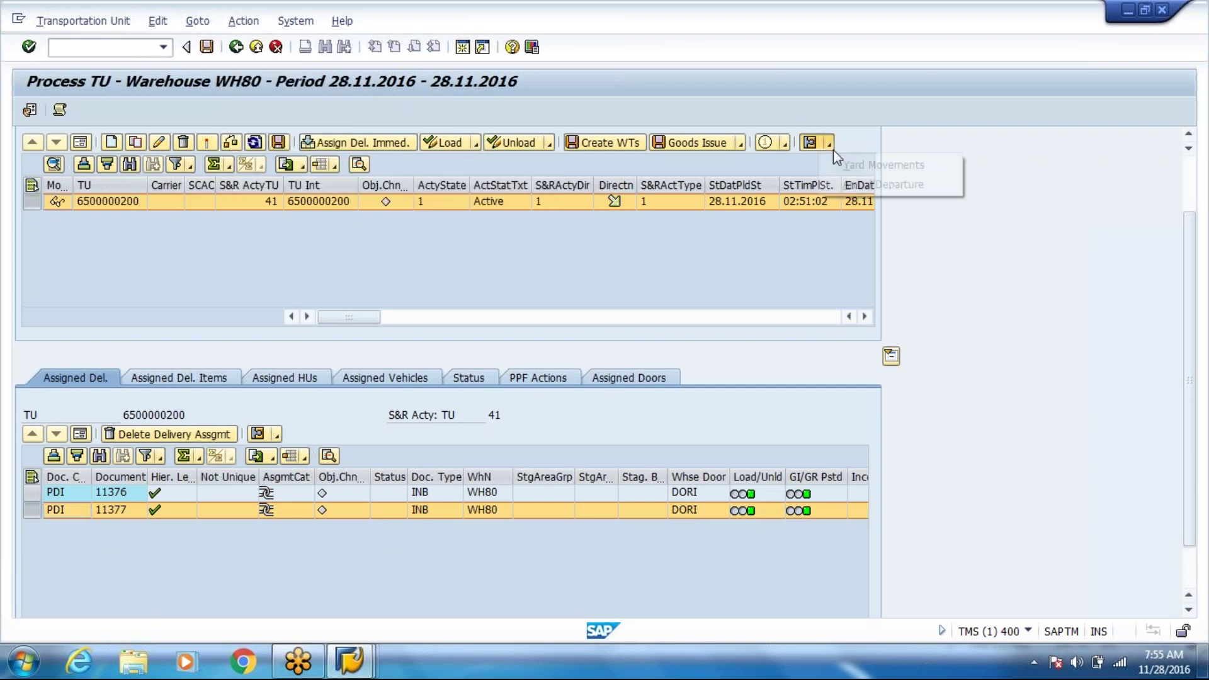
click(875, 169)
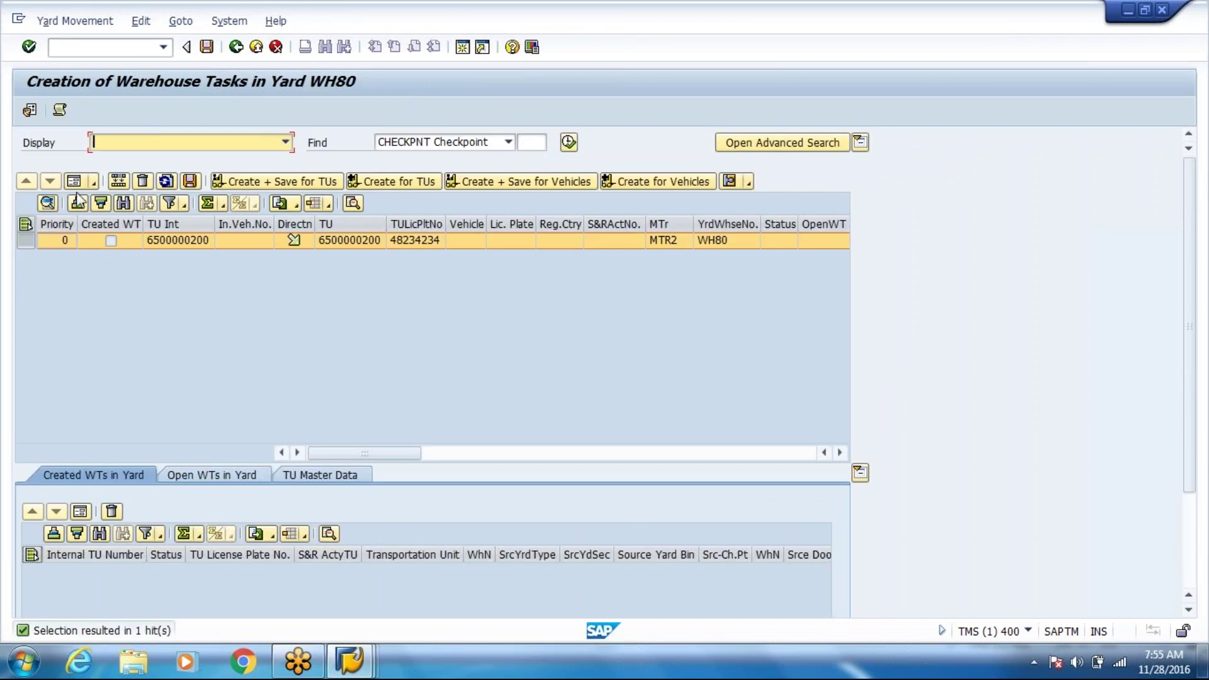
- Create and save a yard warehouse task moving the transportation unit to destination checkpoint CHKO with warehouse process type 9999
click(72, 180)
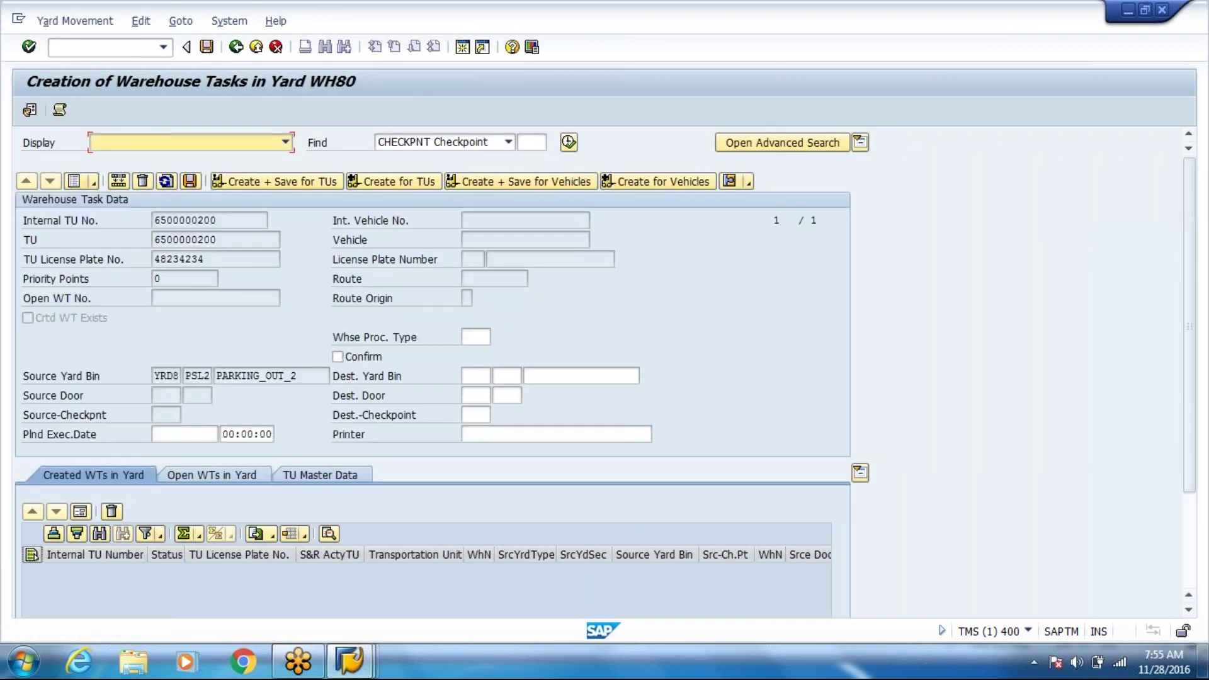
click(469, 416)
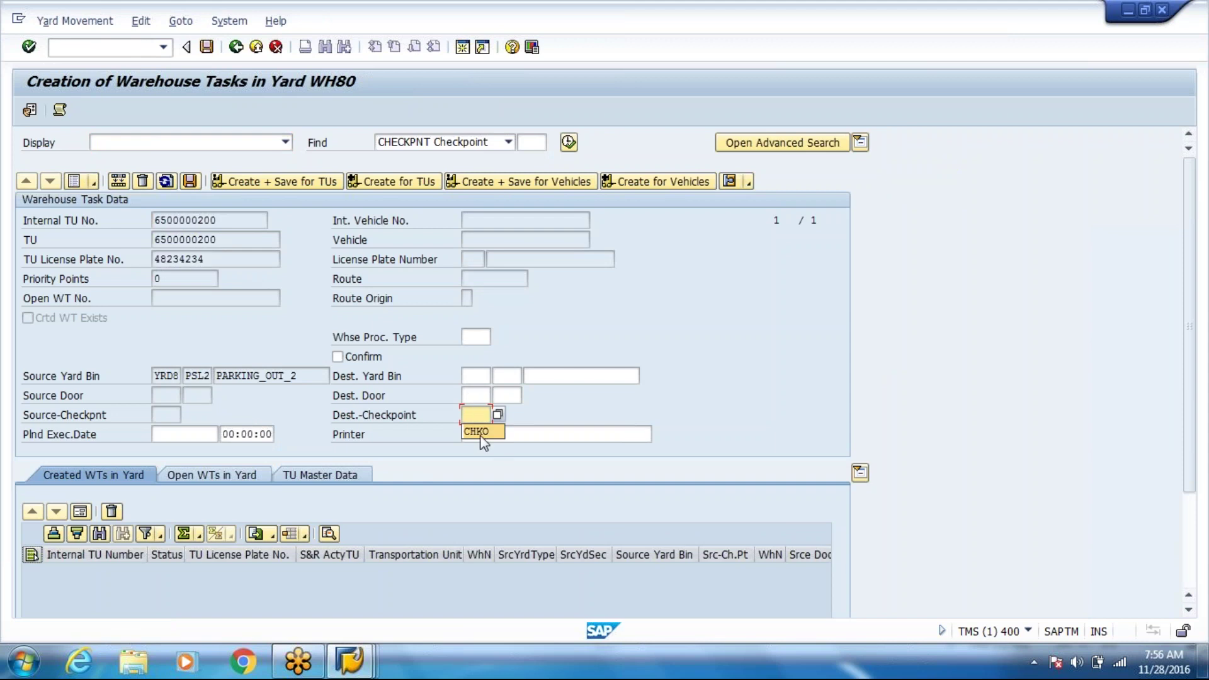
click(481, 434)
click(471, 334)
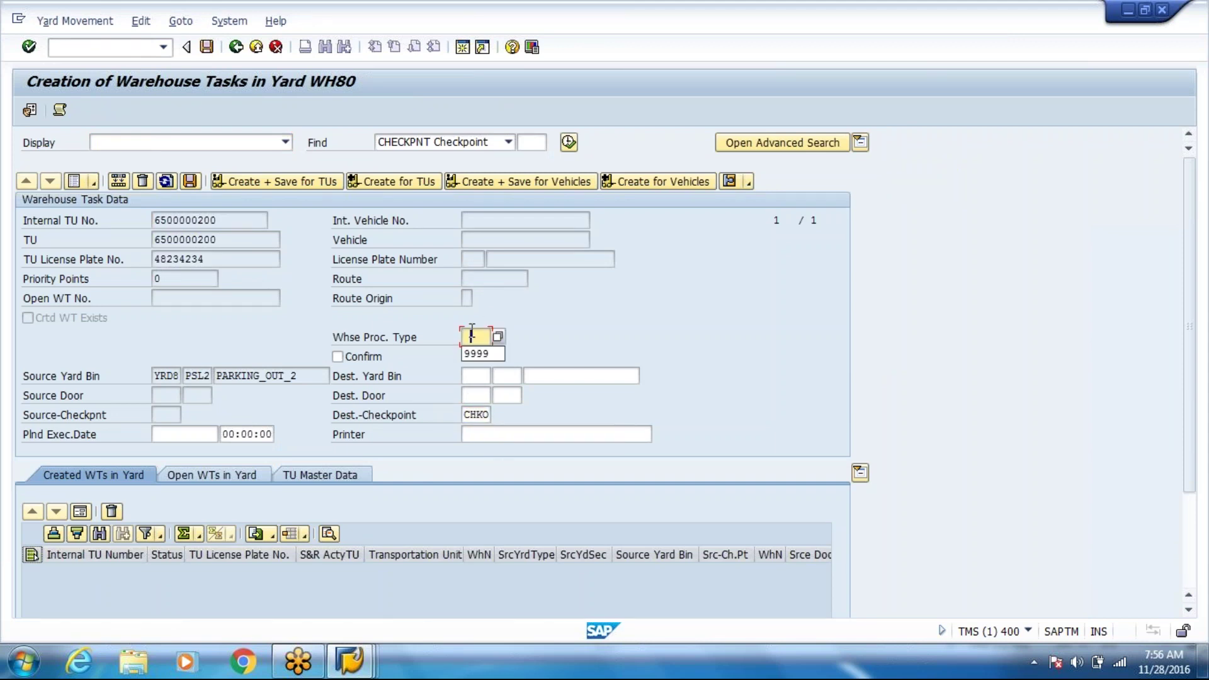
click(477, 354)
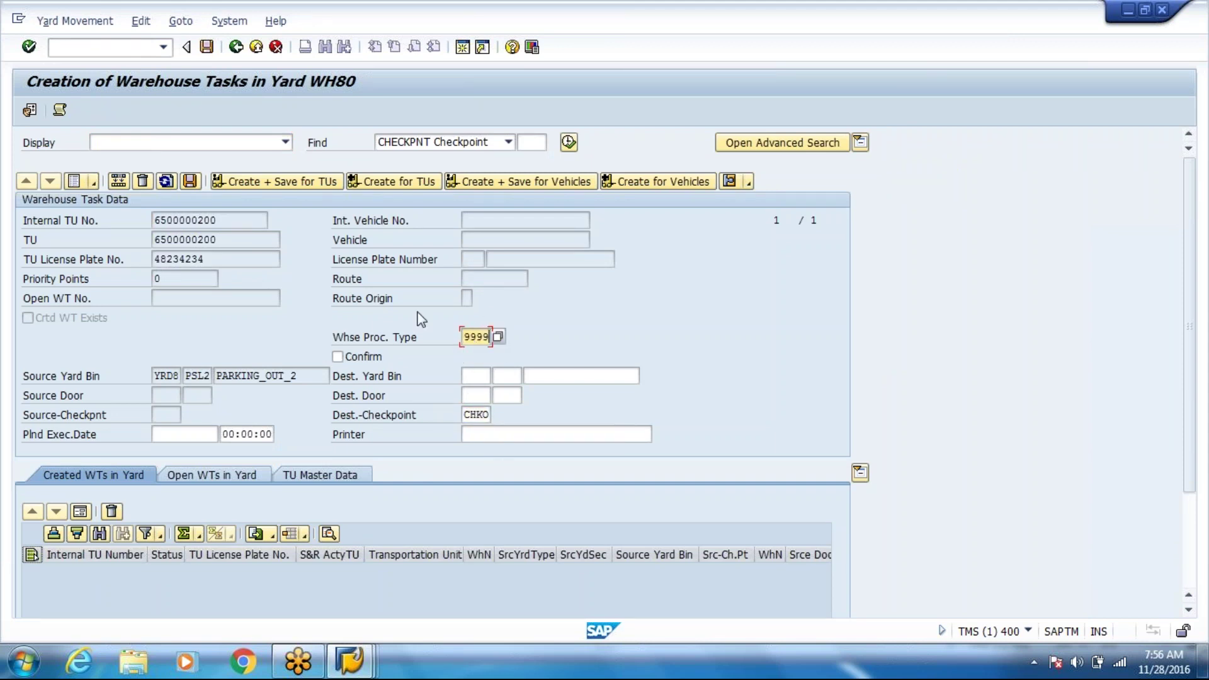
click(251, 185)
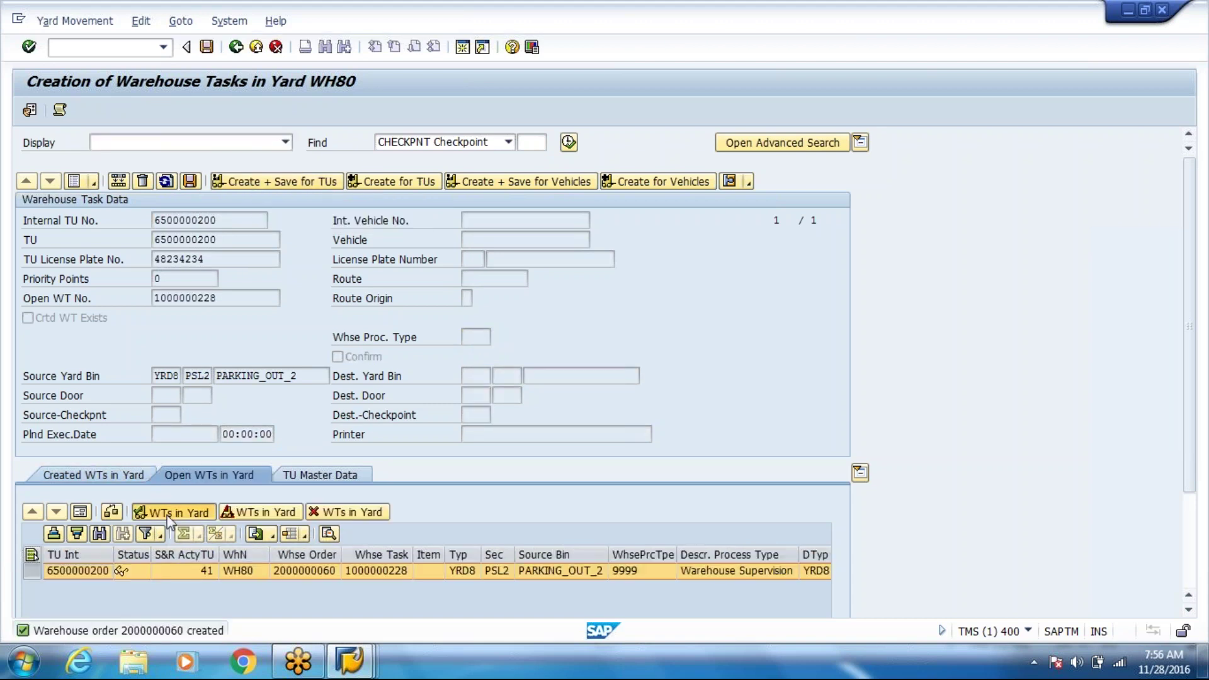
- Confirm the open yard warehouse task, save it, and return to the transportation unit
click(169, 514)
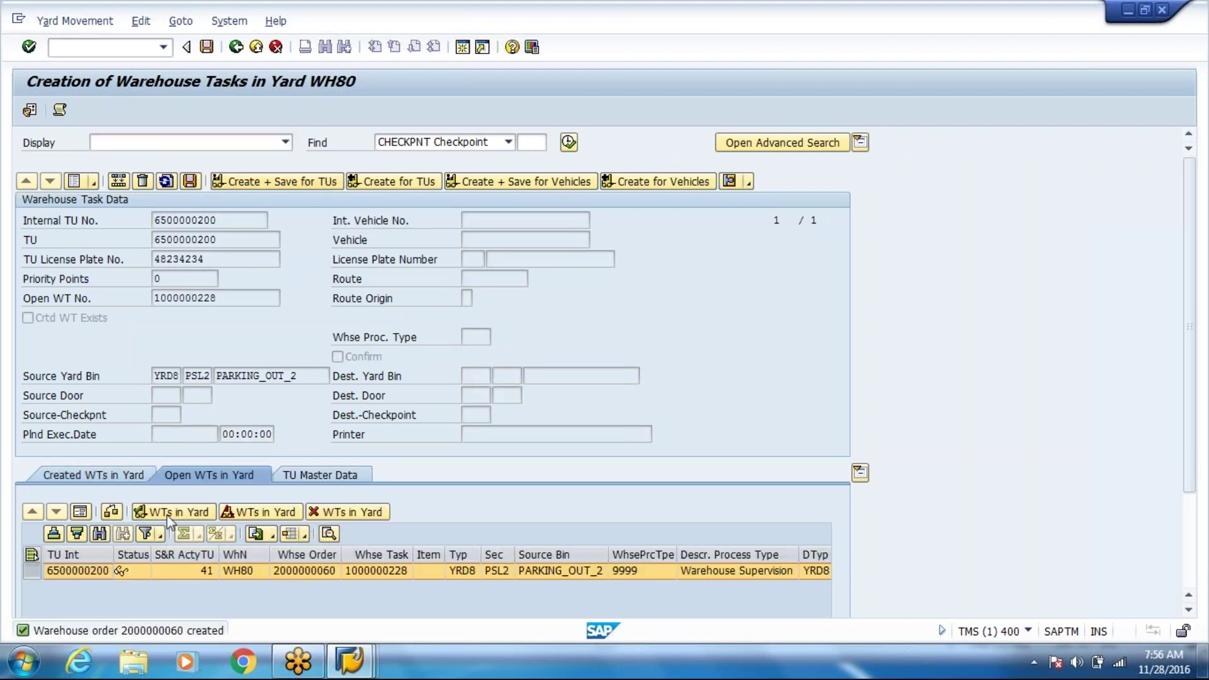
click(207, 48)
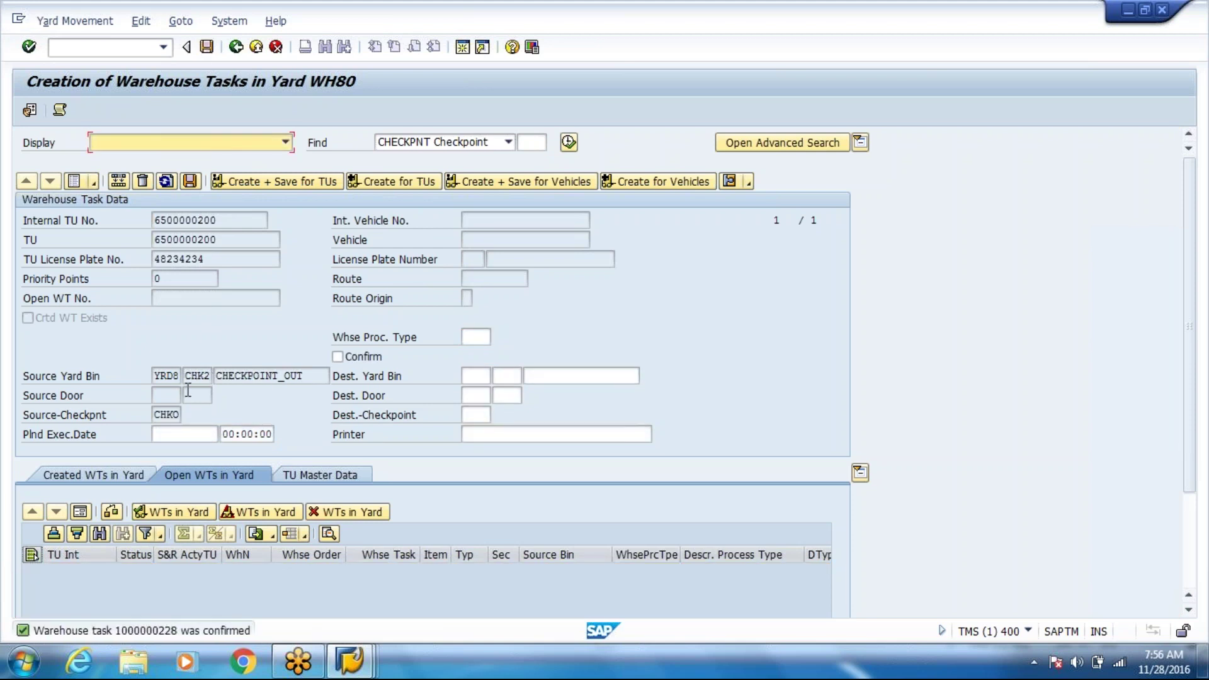
click(237, 49)
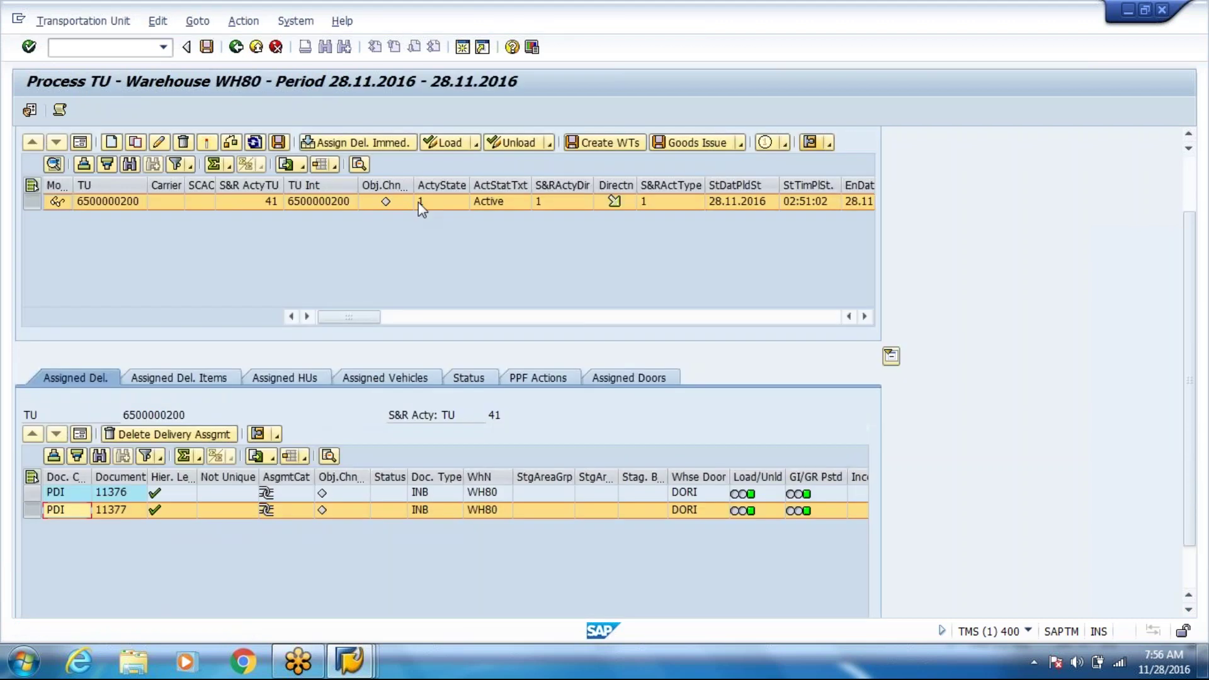
click(481, 202)
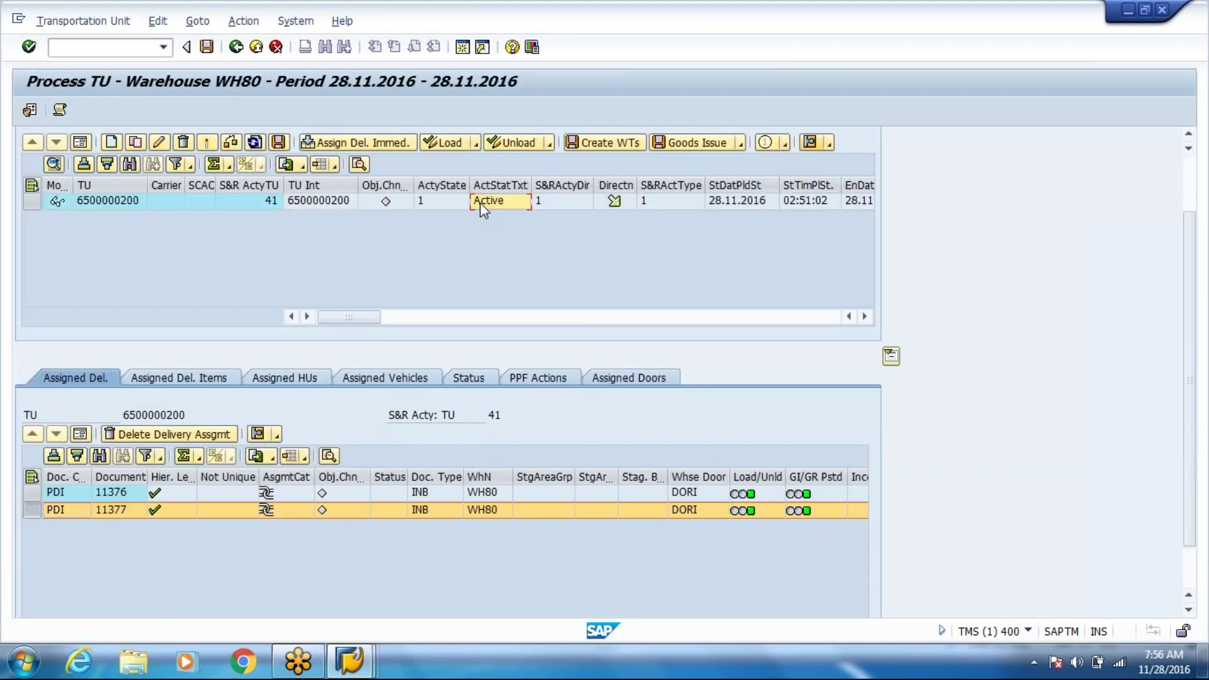
click(23, 200)
click(33, 202)
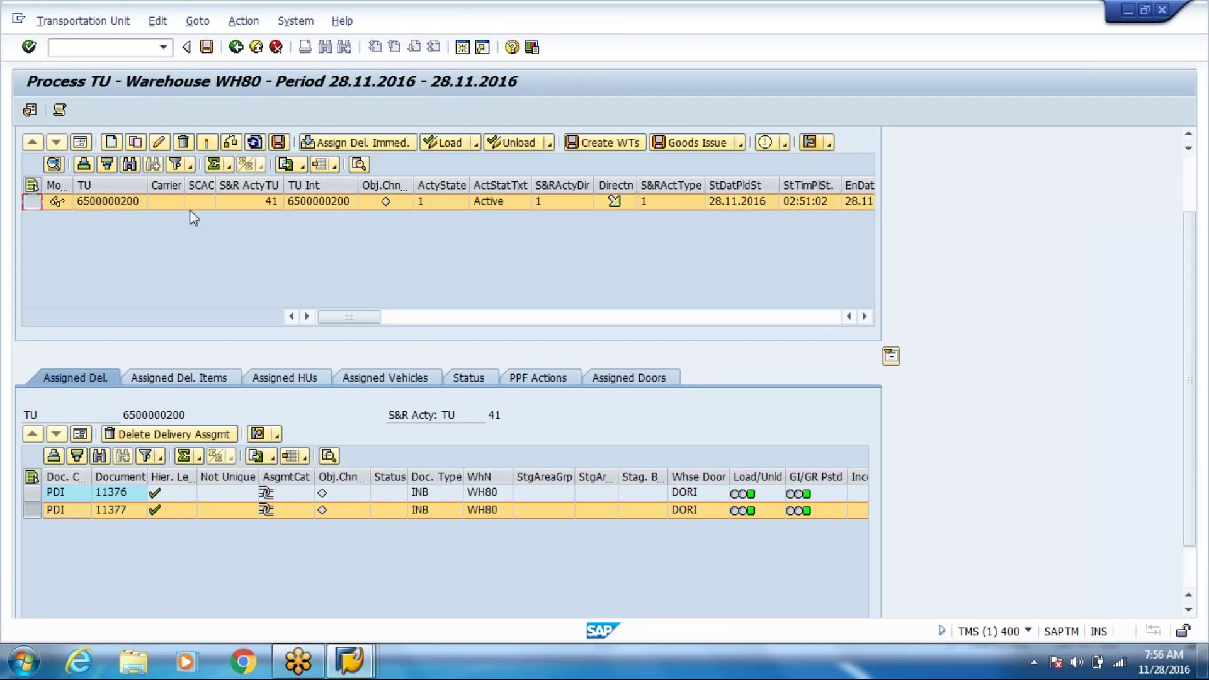
click(243, 21)
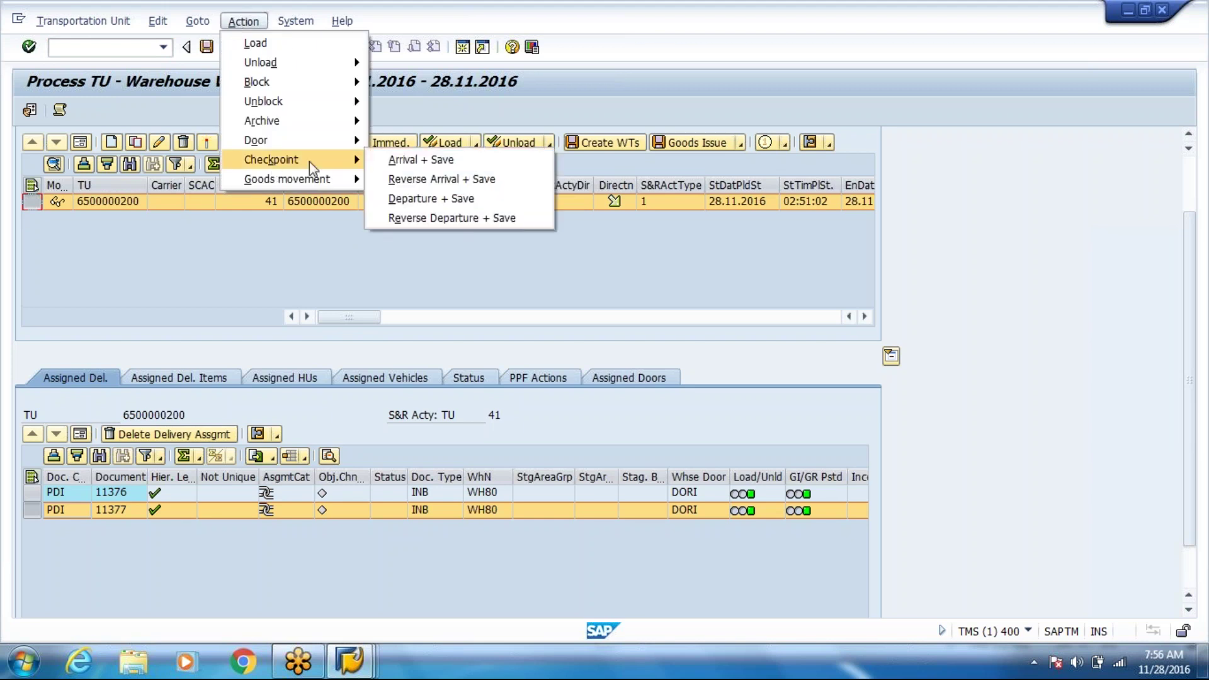
mouse_move(324, 174)
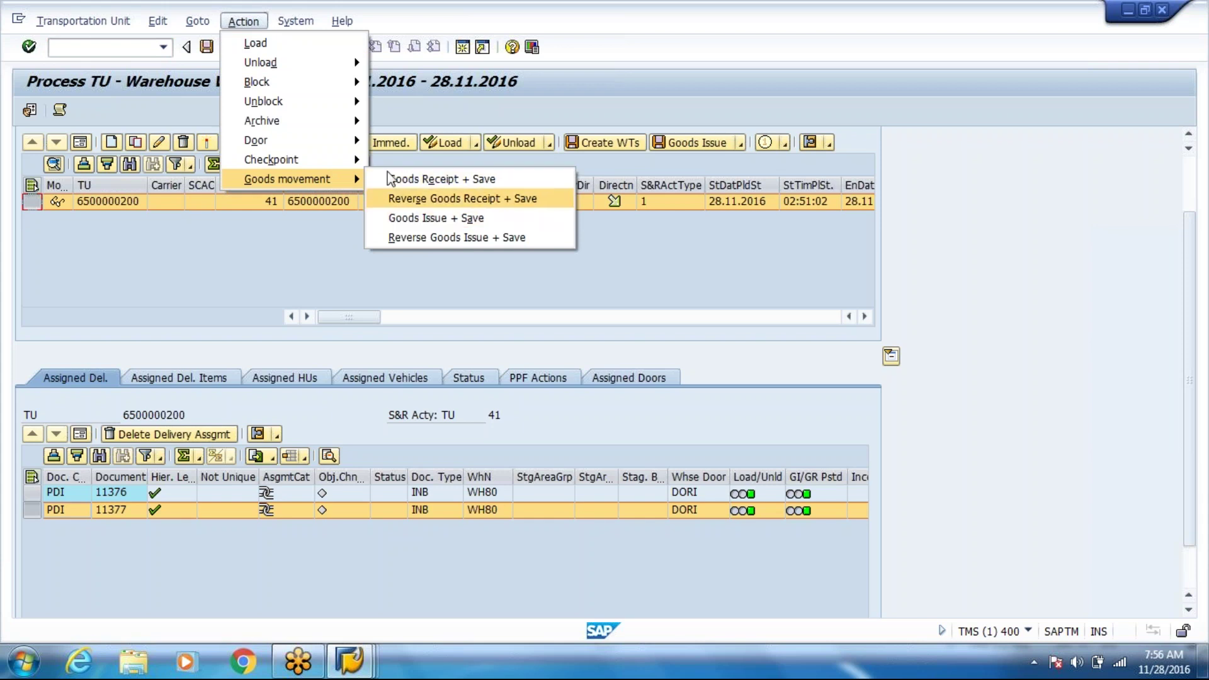
mouse_move(361, 155)
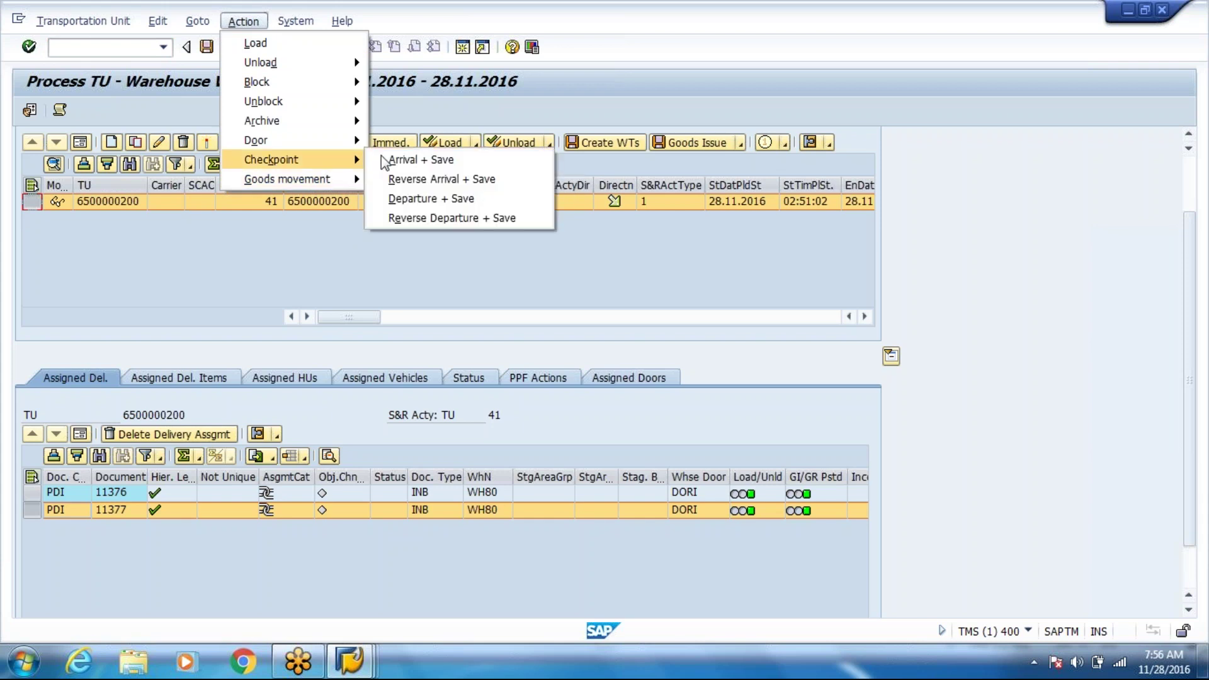
click(421, 197)
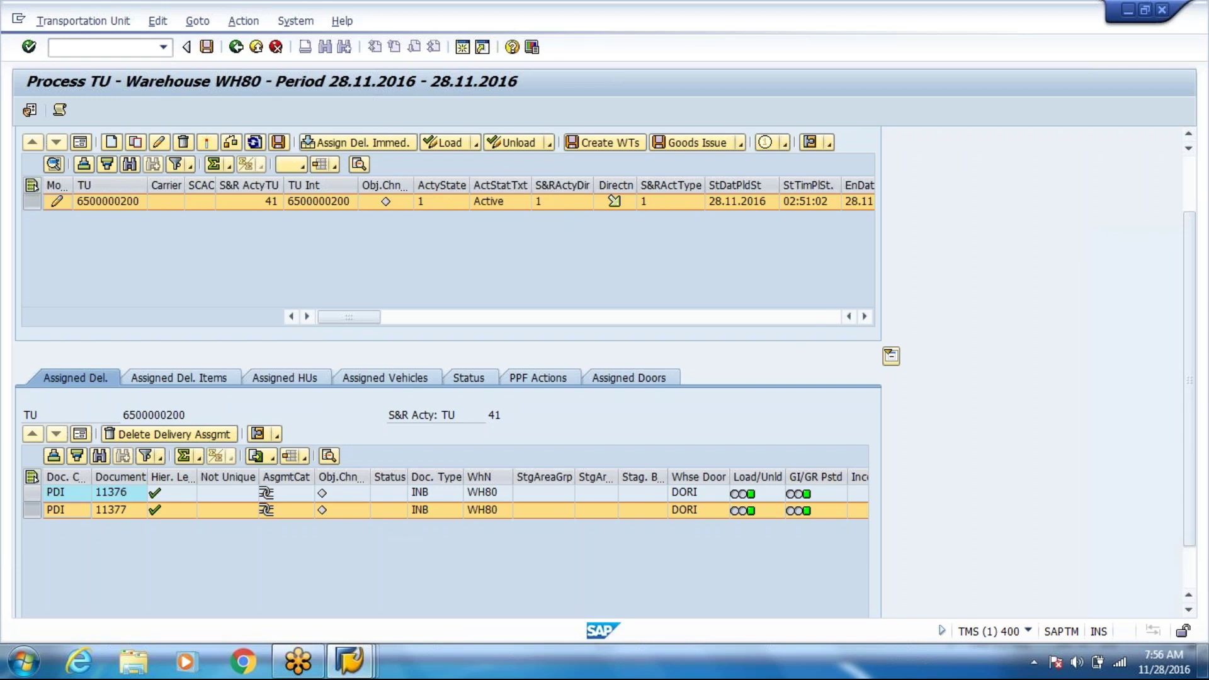
click(355, 342)
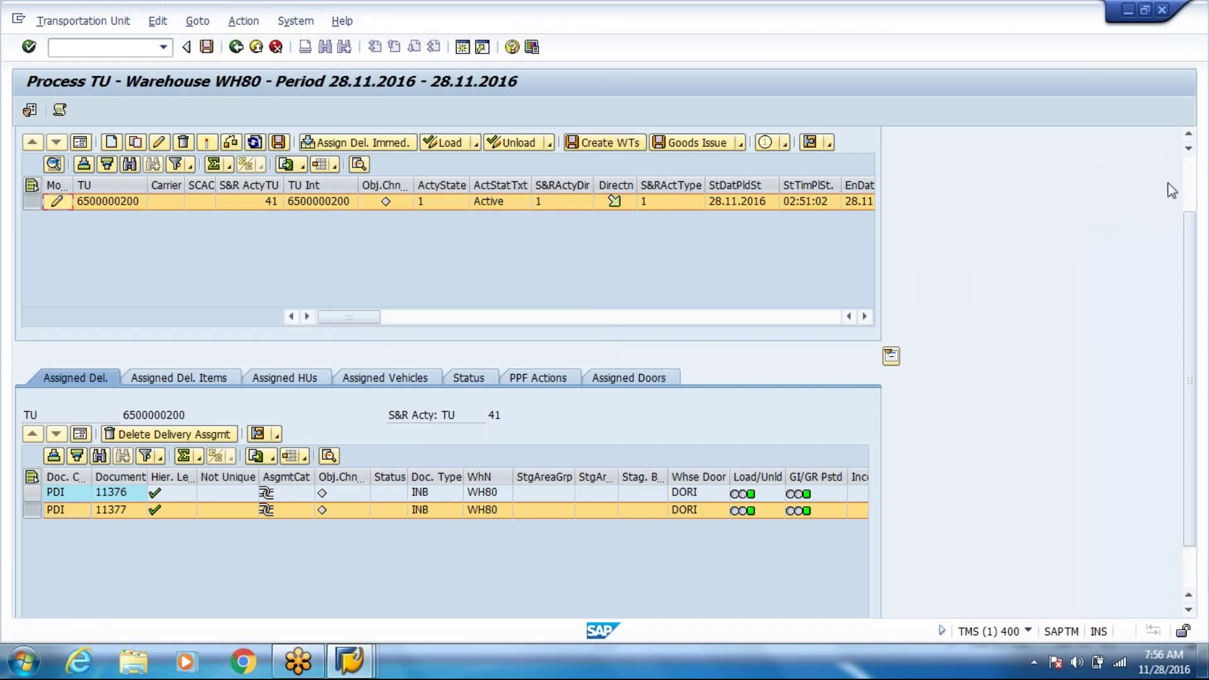
click(1194, 185)
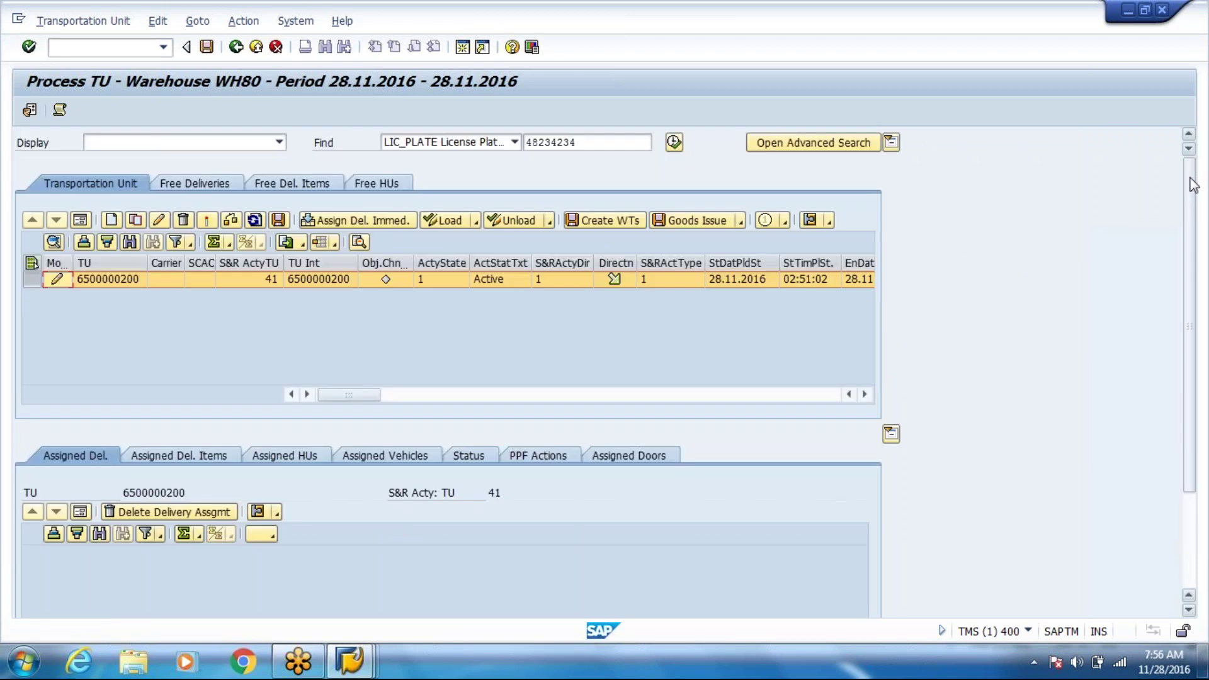
click(674, 143)
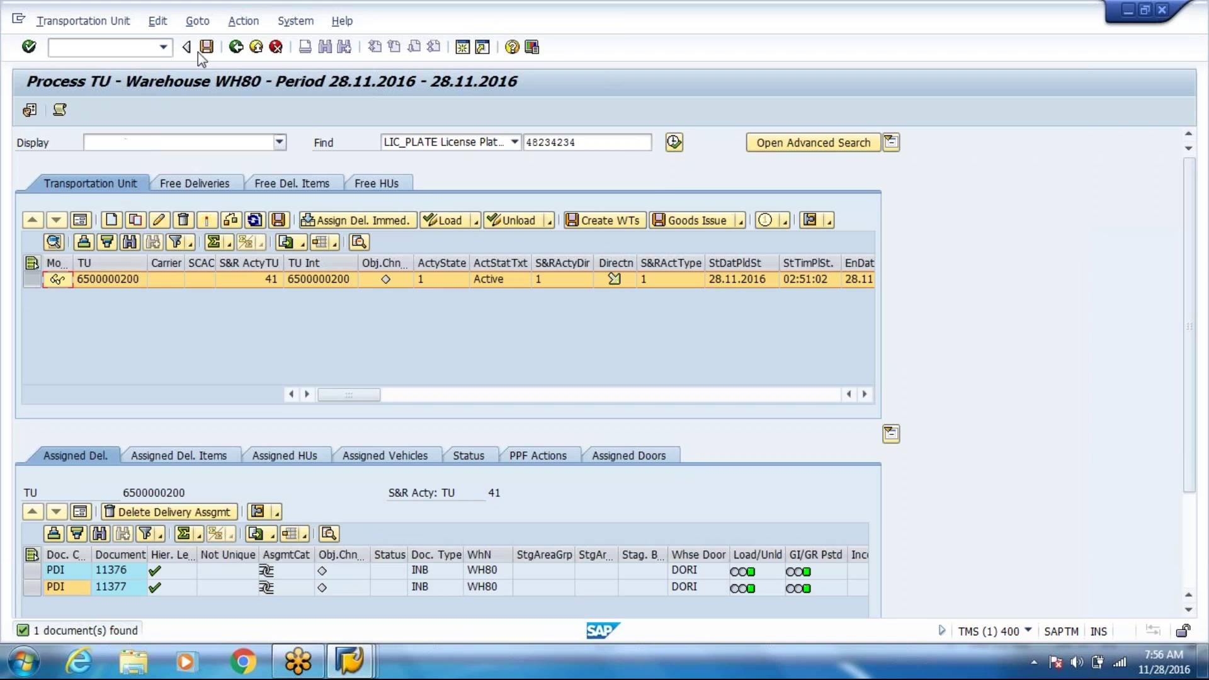
click(197, 21)
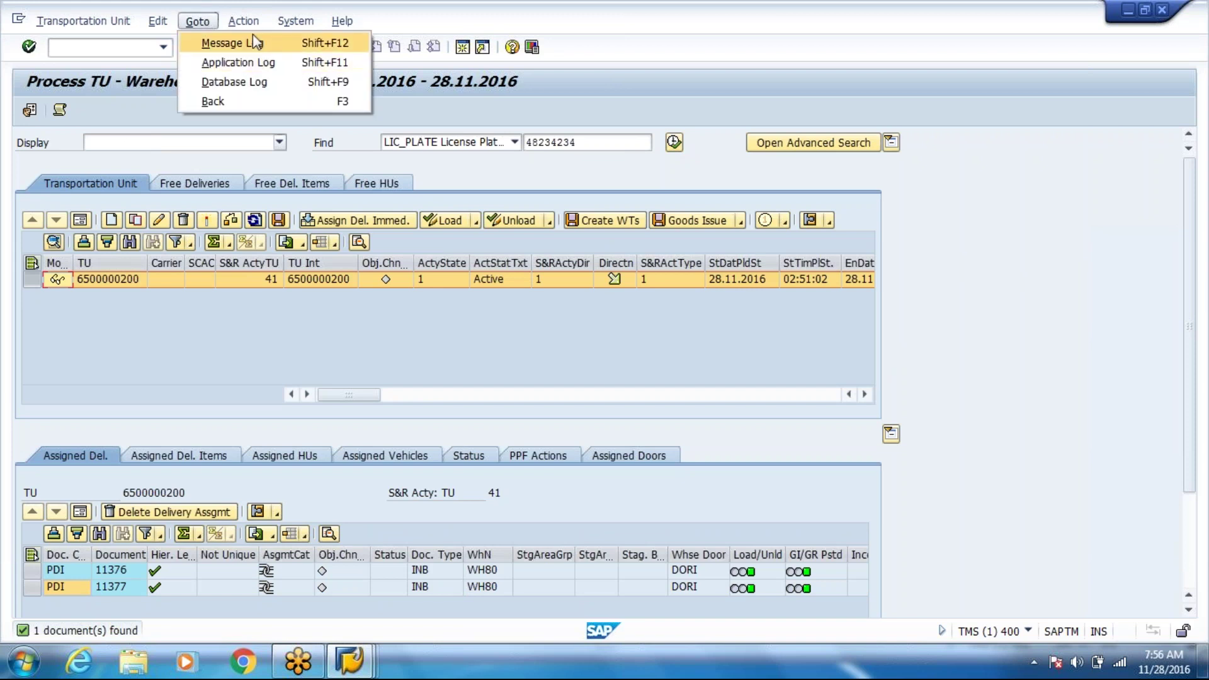
mouse_move(243, 21)
mouse_move(254, 162)
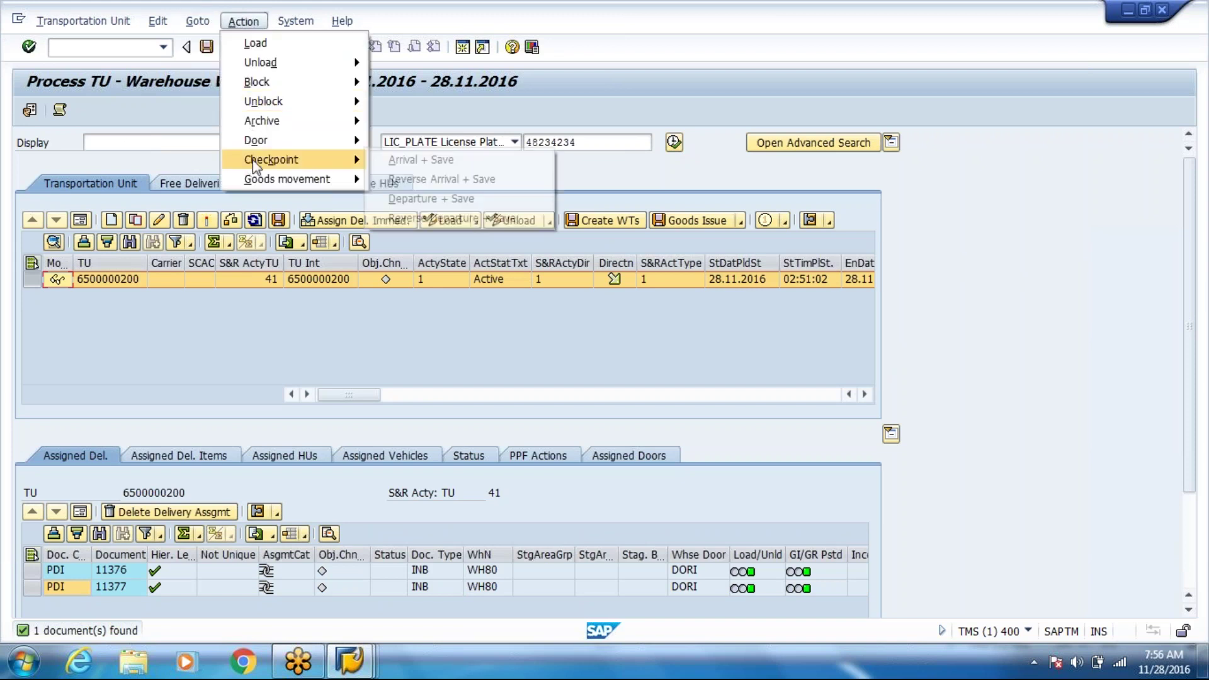
click(403, 198)
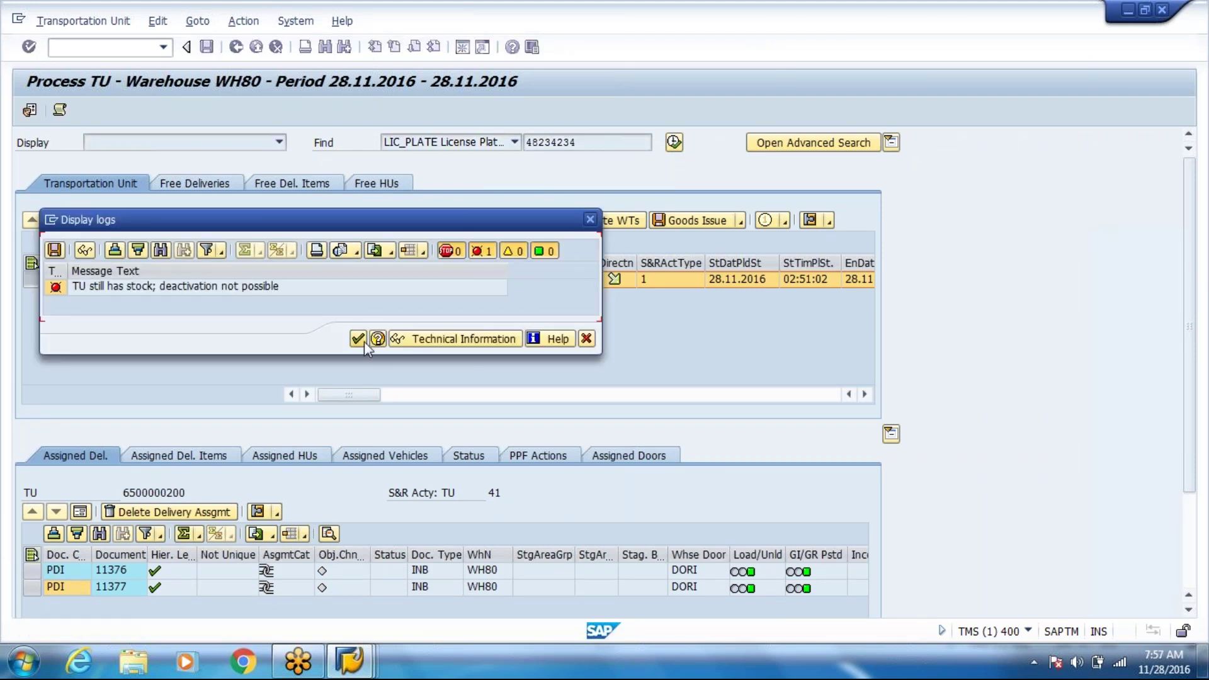
click(358, 339)
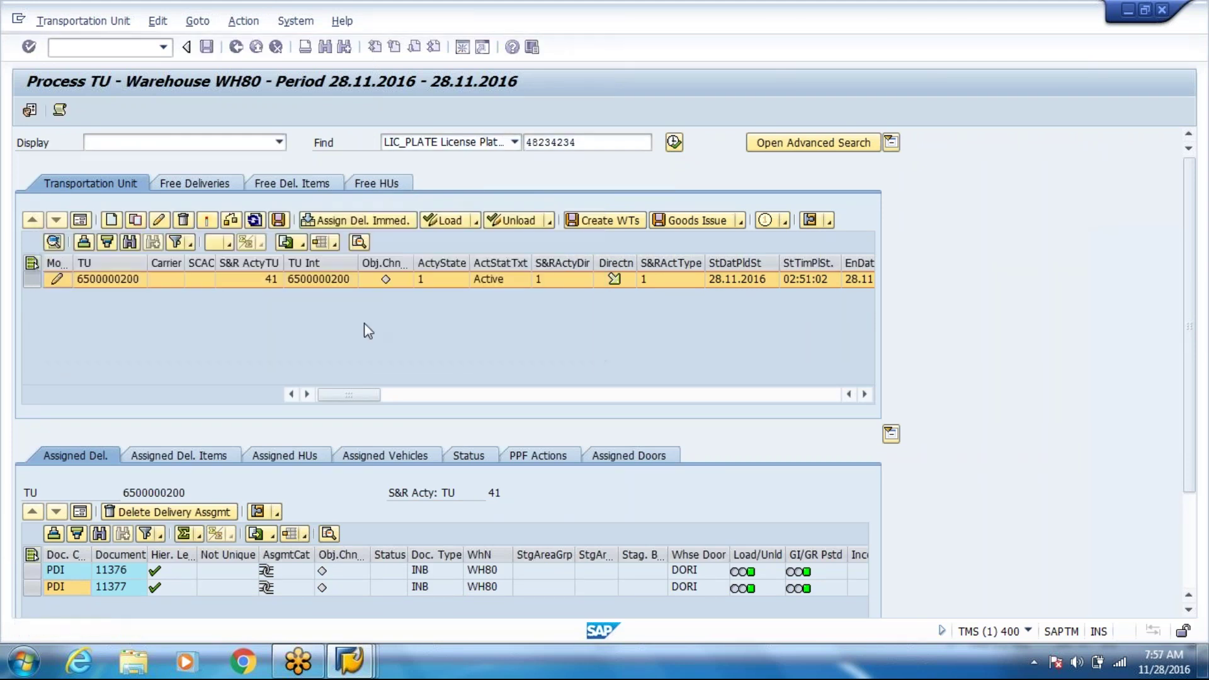
- Restart transportation unit processing with /n/scwm/tu and find the unit by license plate 48234234
click(241, 50)
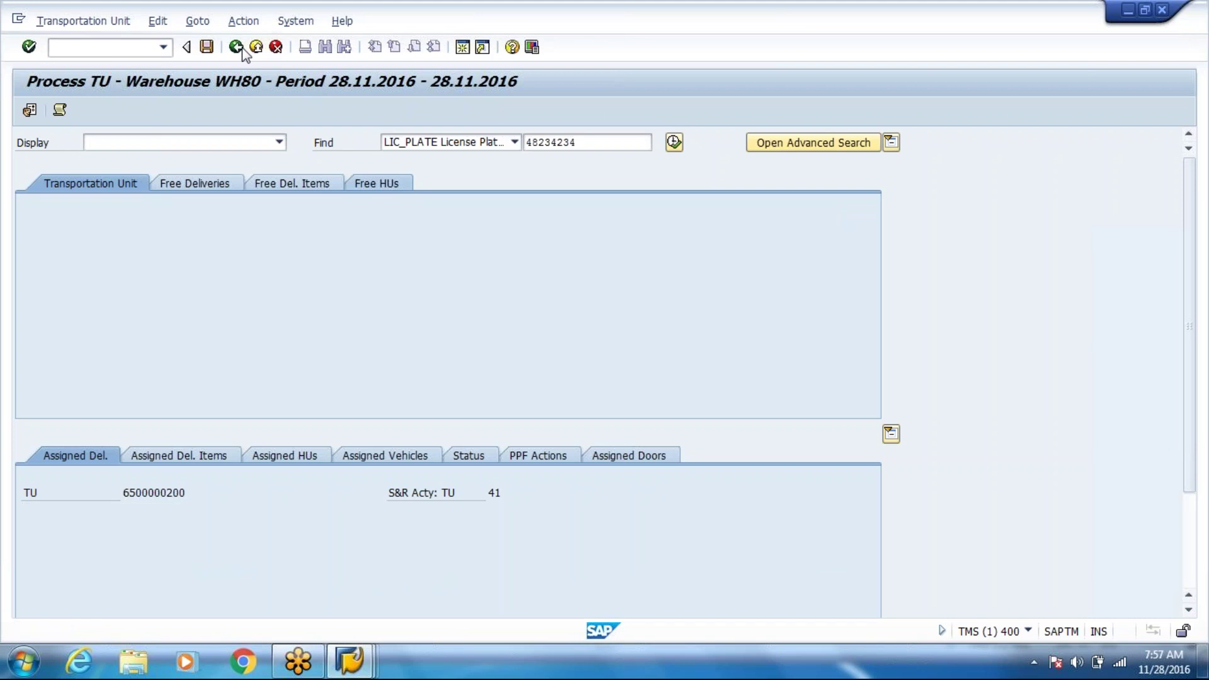
text(/)
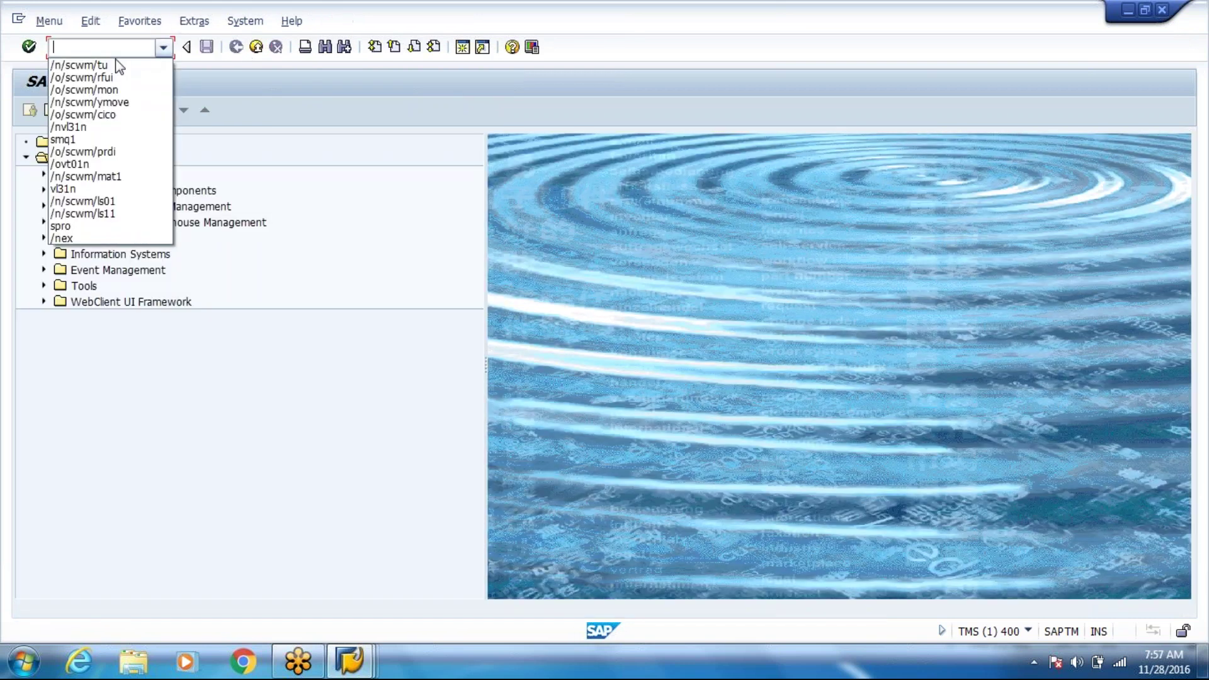
click(115, 59)
key(Return)
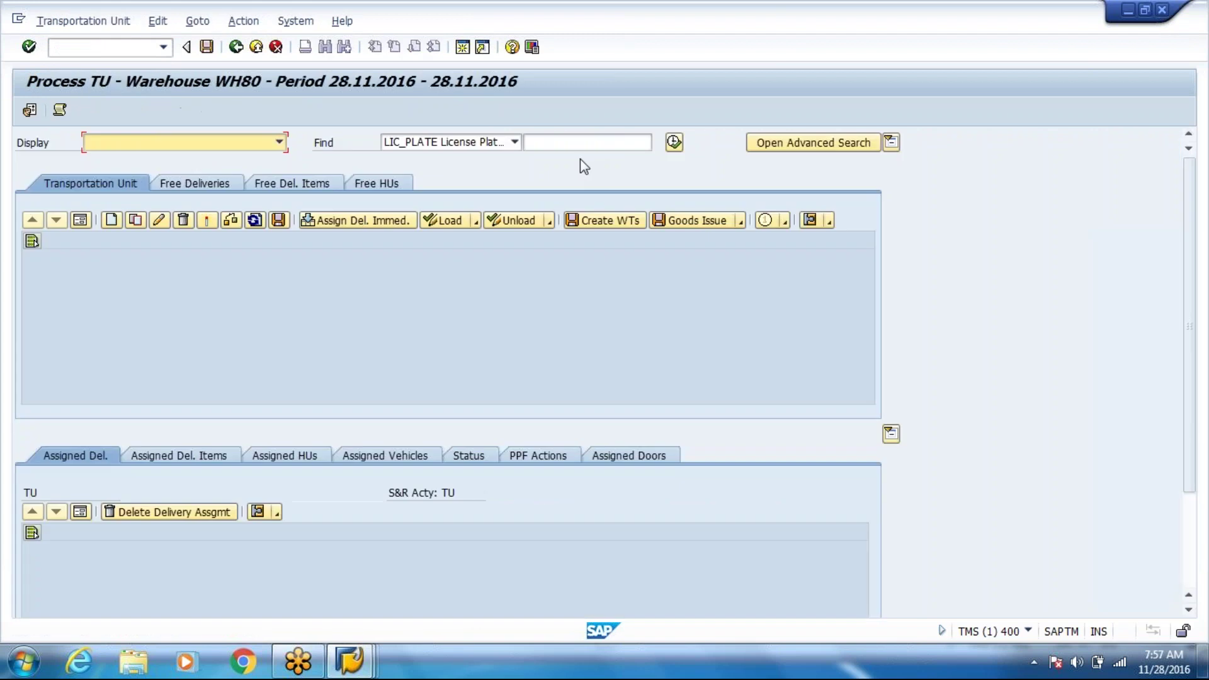
click(572, 140)
key(Down)
key(Return)
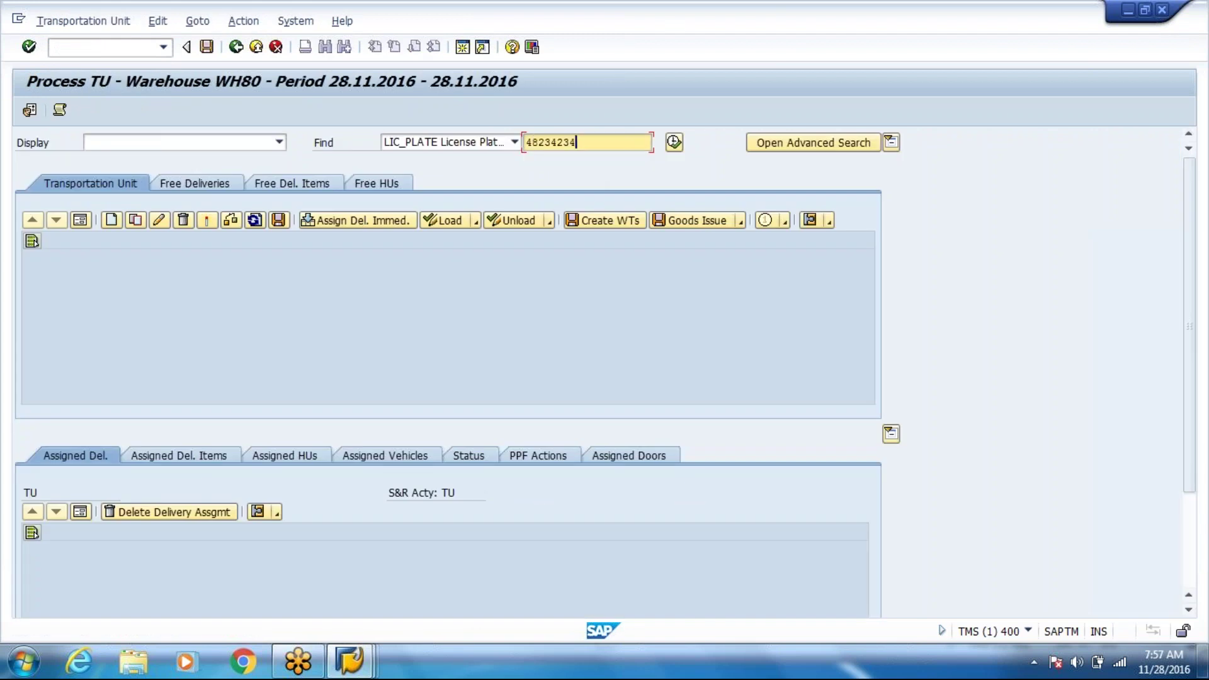
click(674, 143)
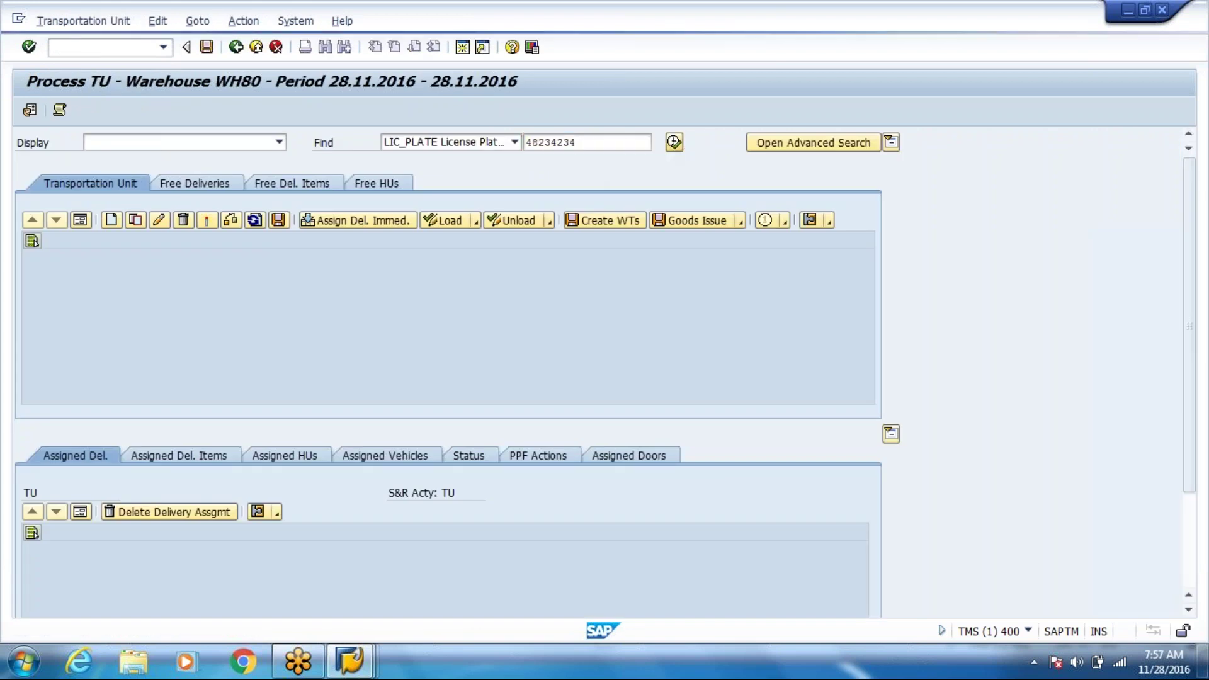
click(243, 20)
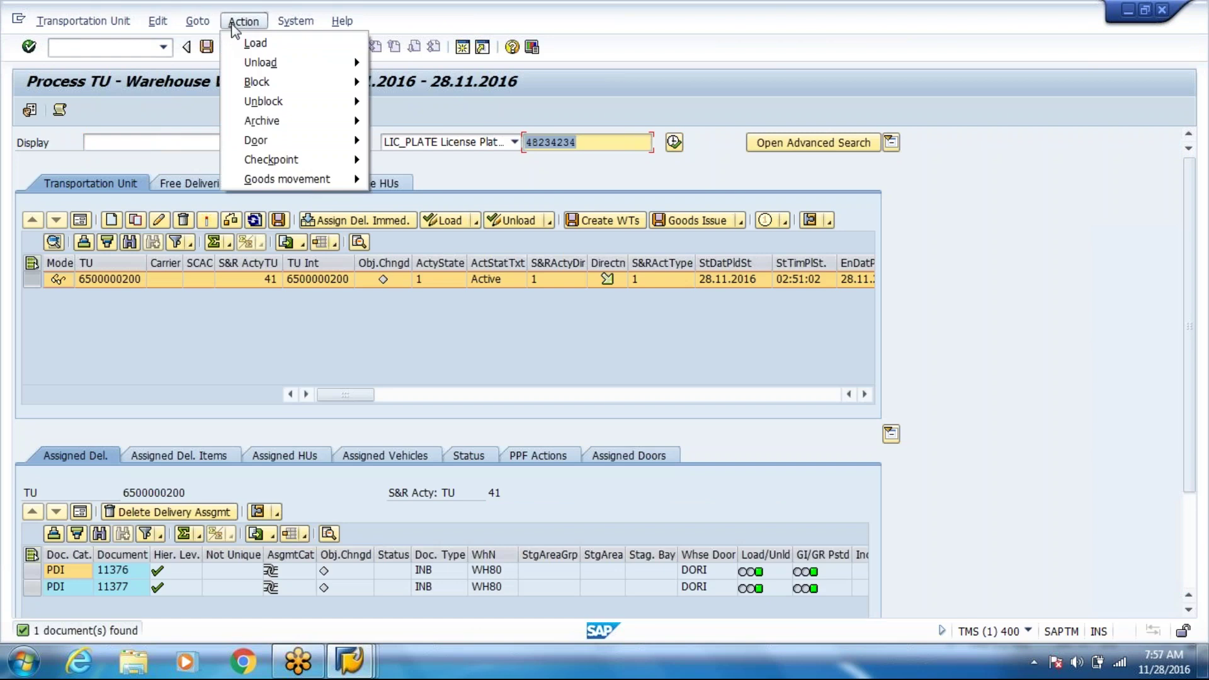
mouse_move(228, 21)
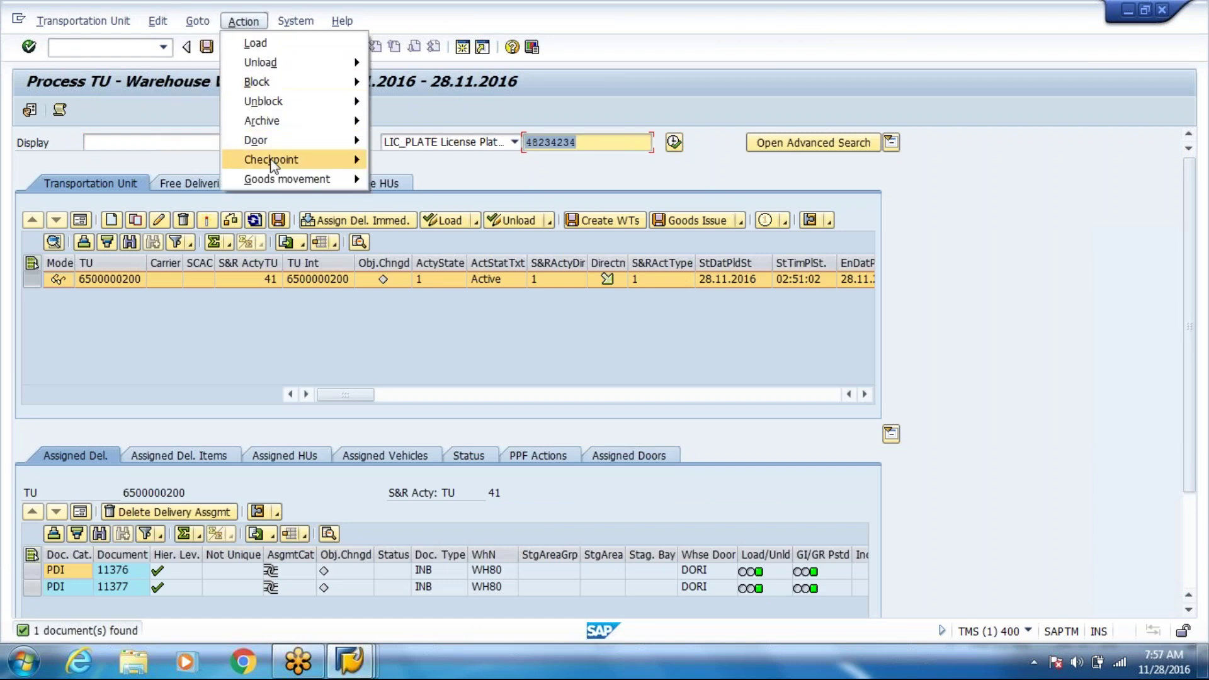
mouse_move(271, 160)
click(414, 192)
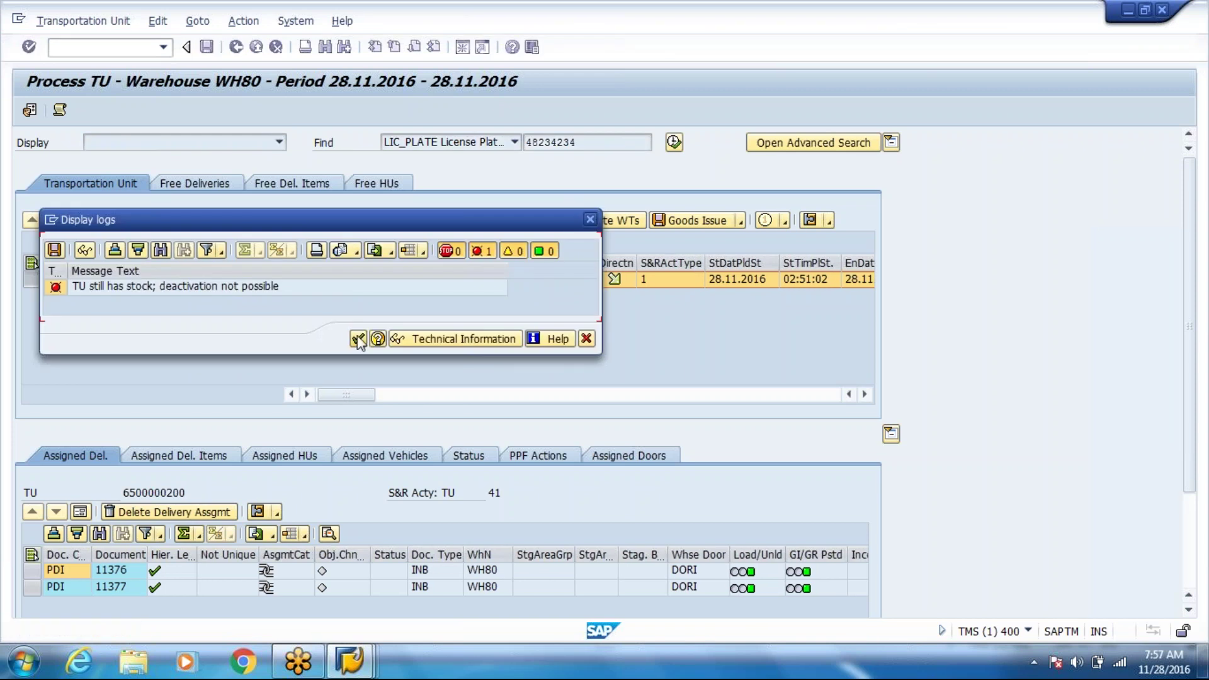
click(359, 336)
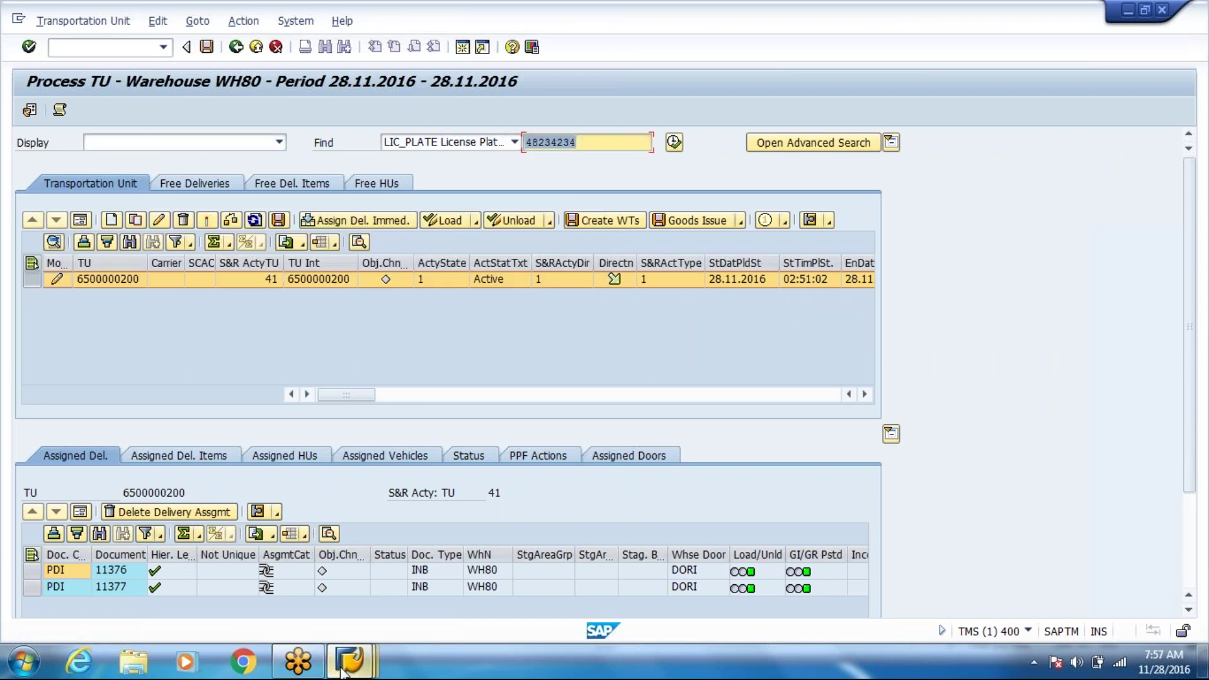
- Switch to the session showing the RF screen for delivery 11376 and start the warehouse monitor there with /n/scwm/mon
click(342, 671)
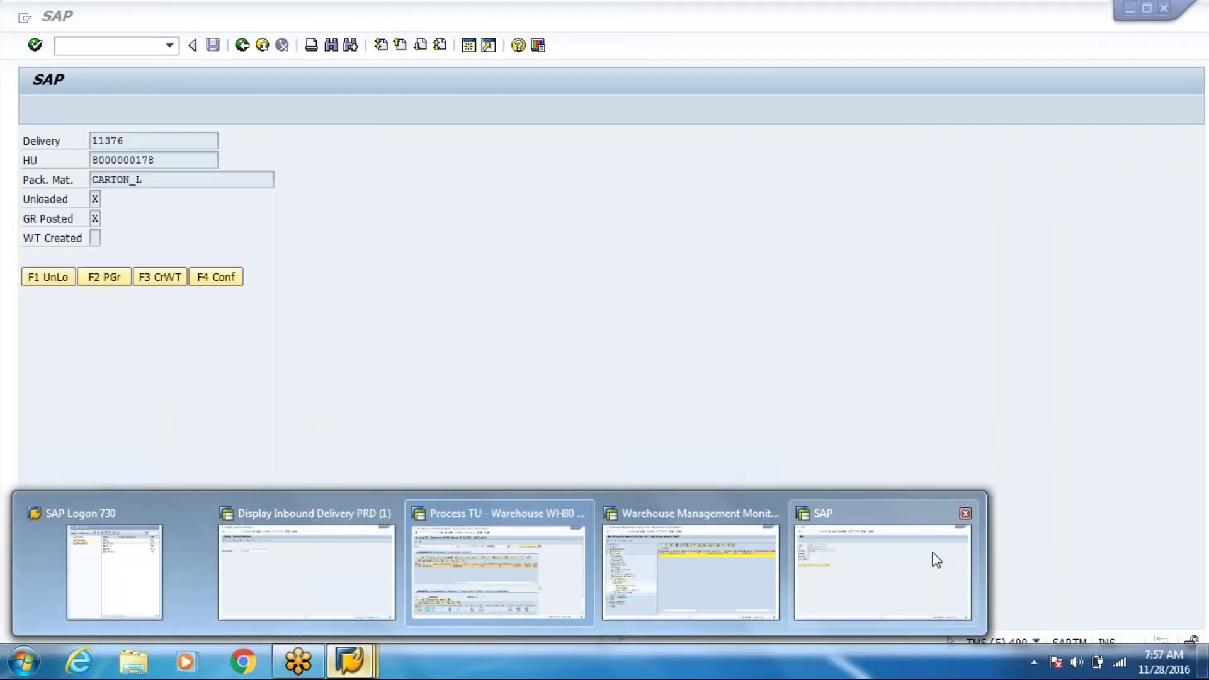
click(934, 559)
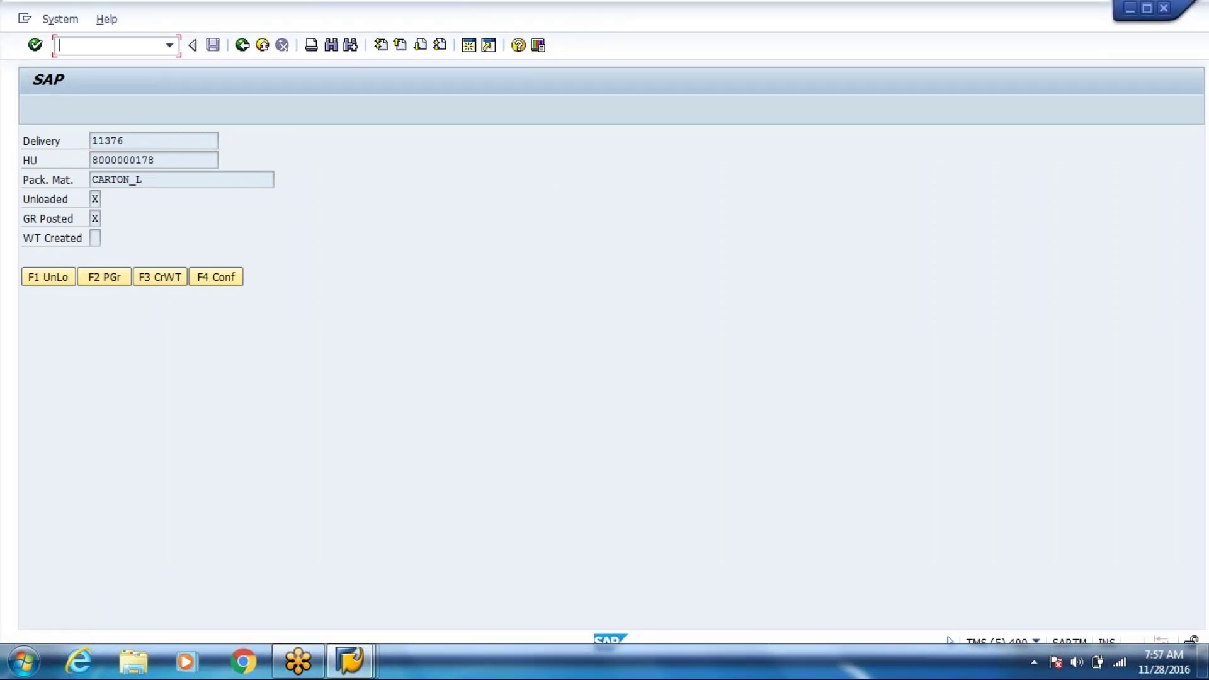
text(/n)
key(Return)
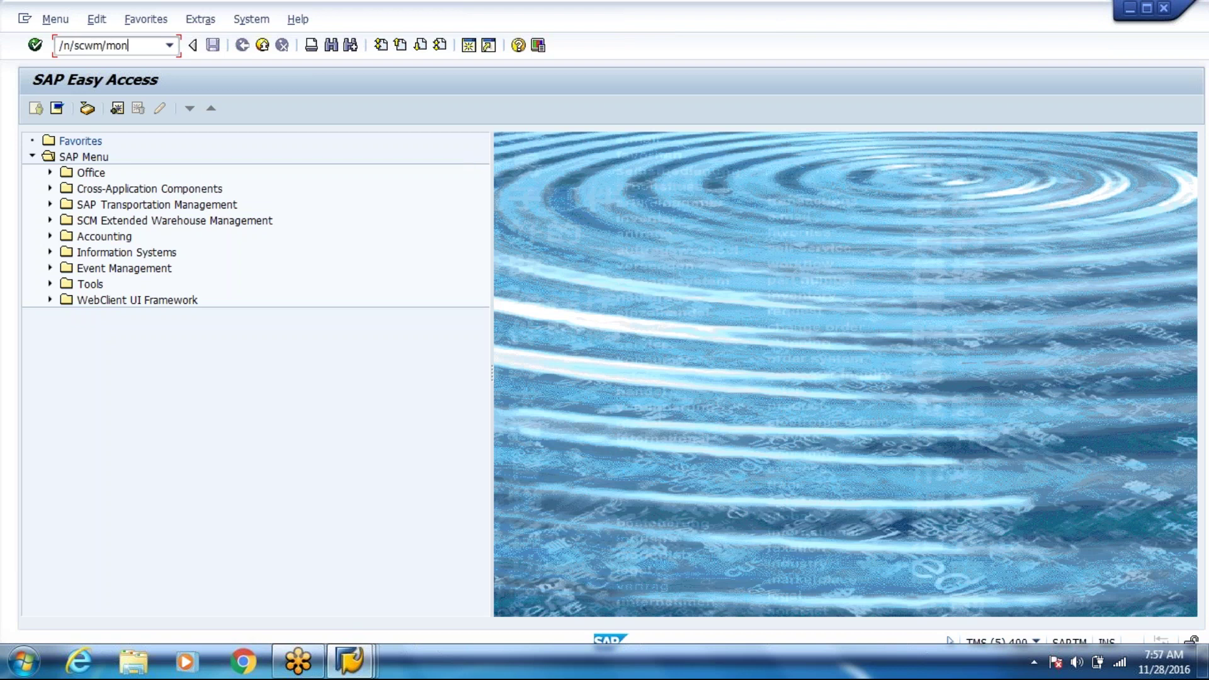
key(Return)
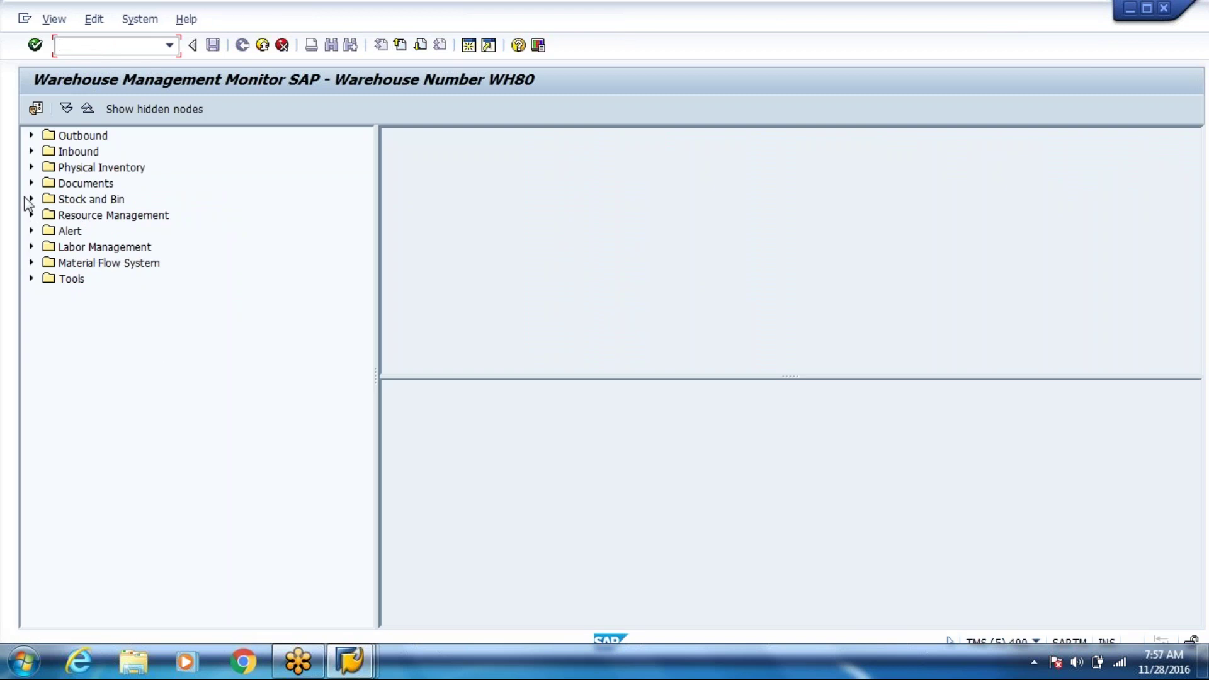
click(30, 200)
click(113, 216)
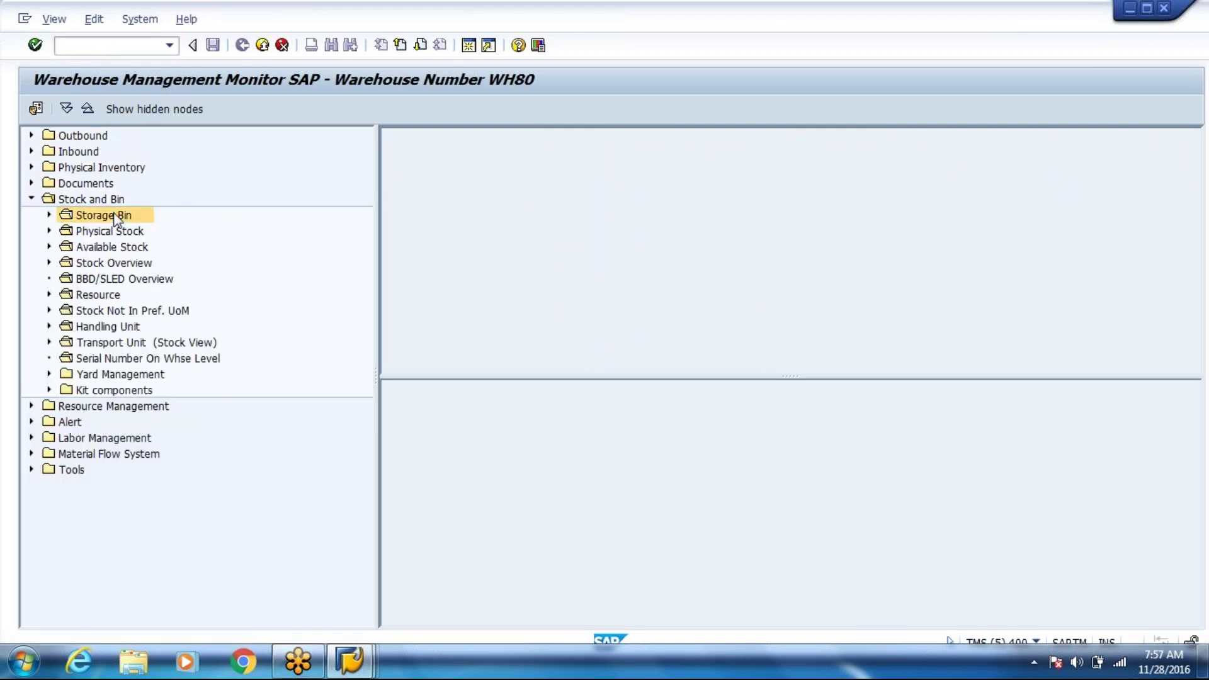
double_click(115, 216)
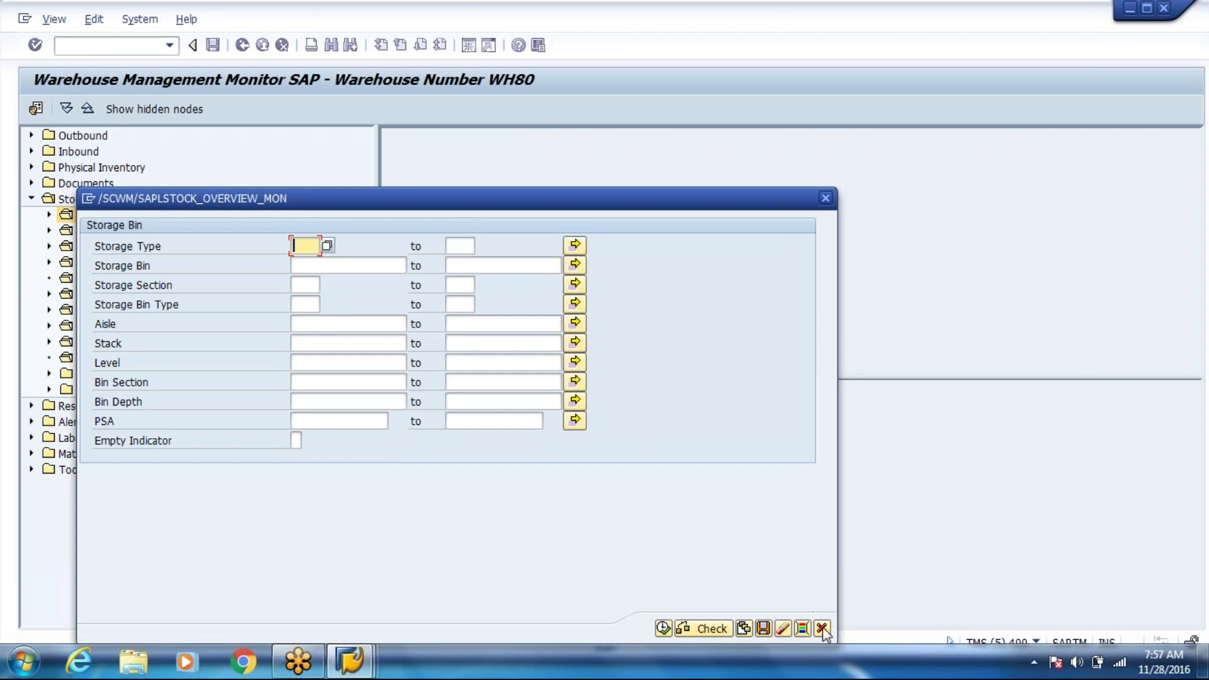
click(822, 628)
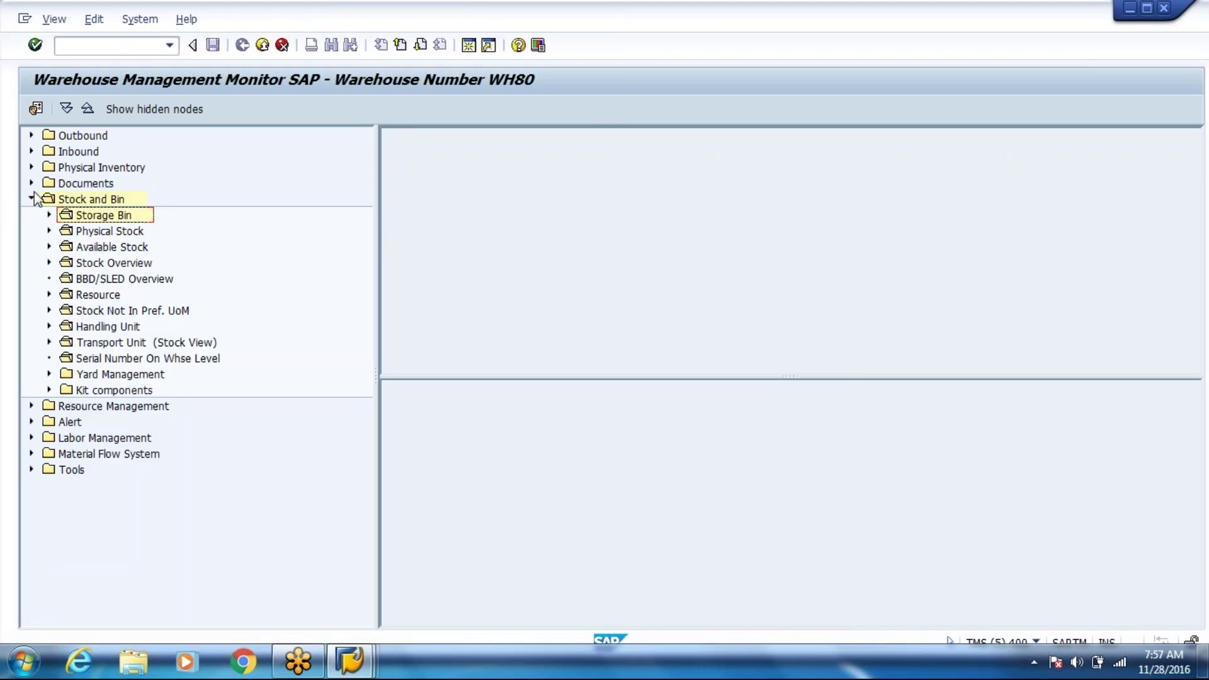
double_click(93, 343)
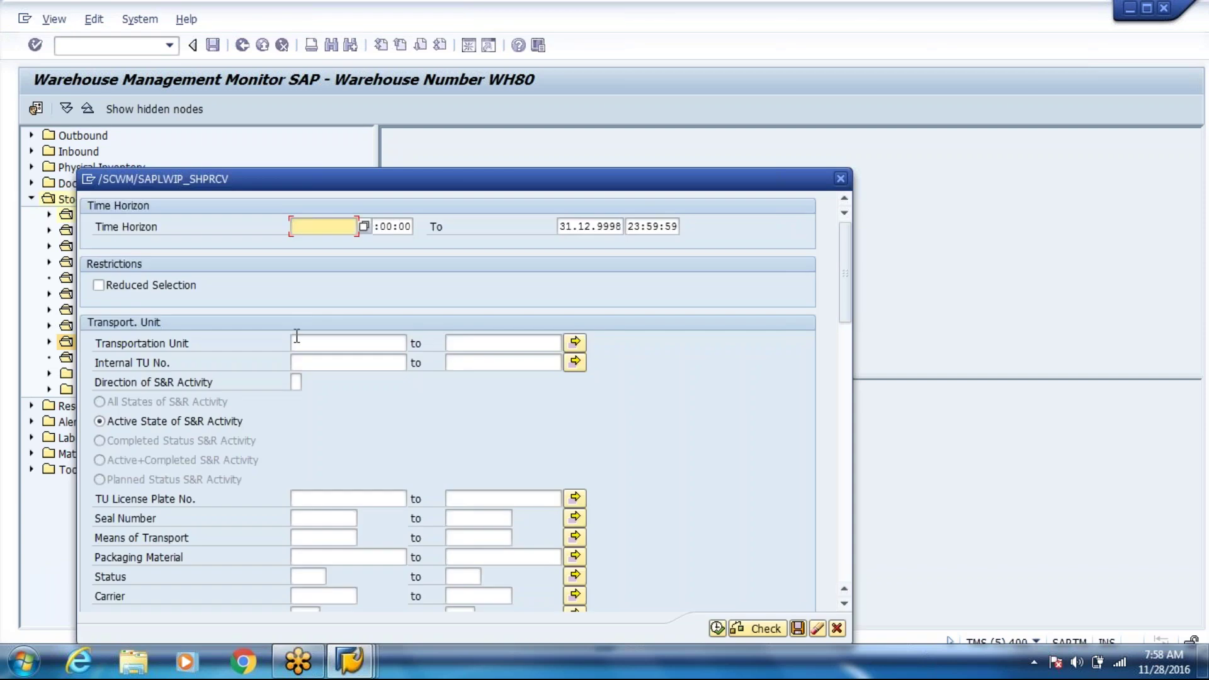
click(717, 628)
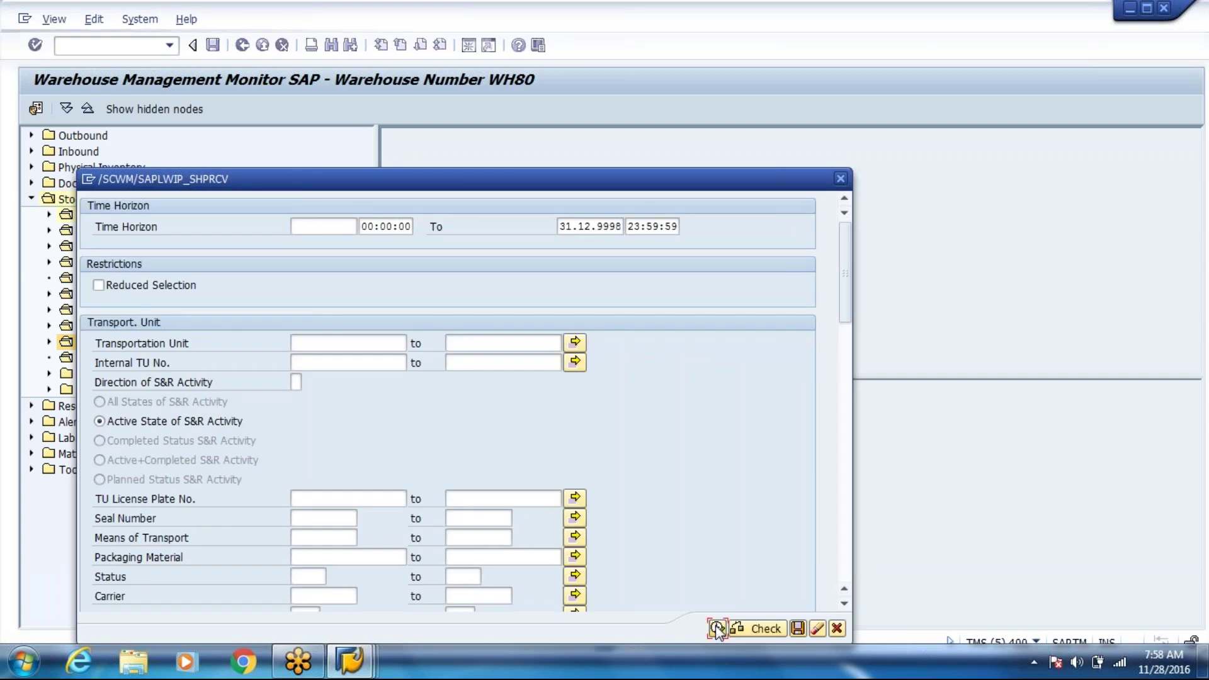
click(469, 140)
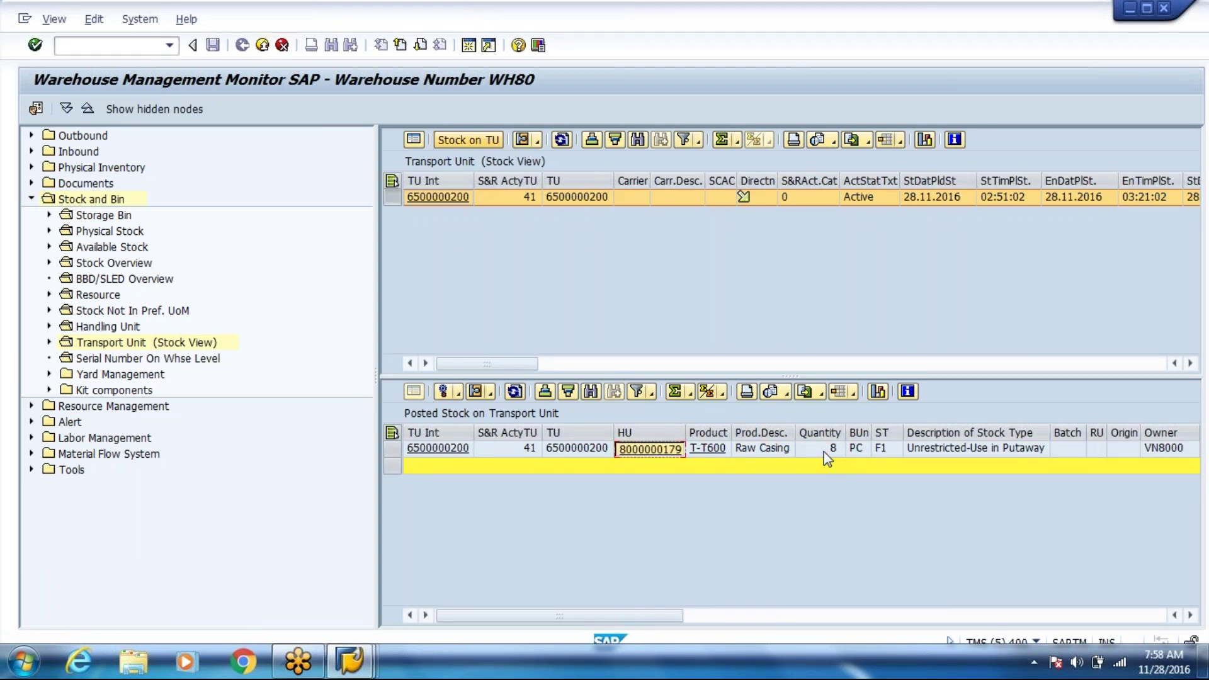
- Open an RF session with /o/scwm/rfui and go to inbound putaway by HU
click(76, 43)
text(/o/scwm/rfui)
key(Return)
key(Return)
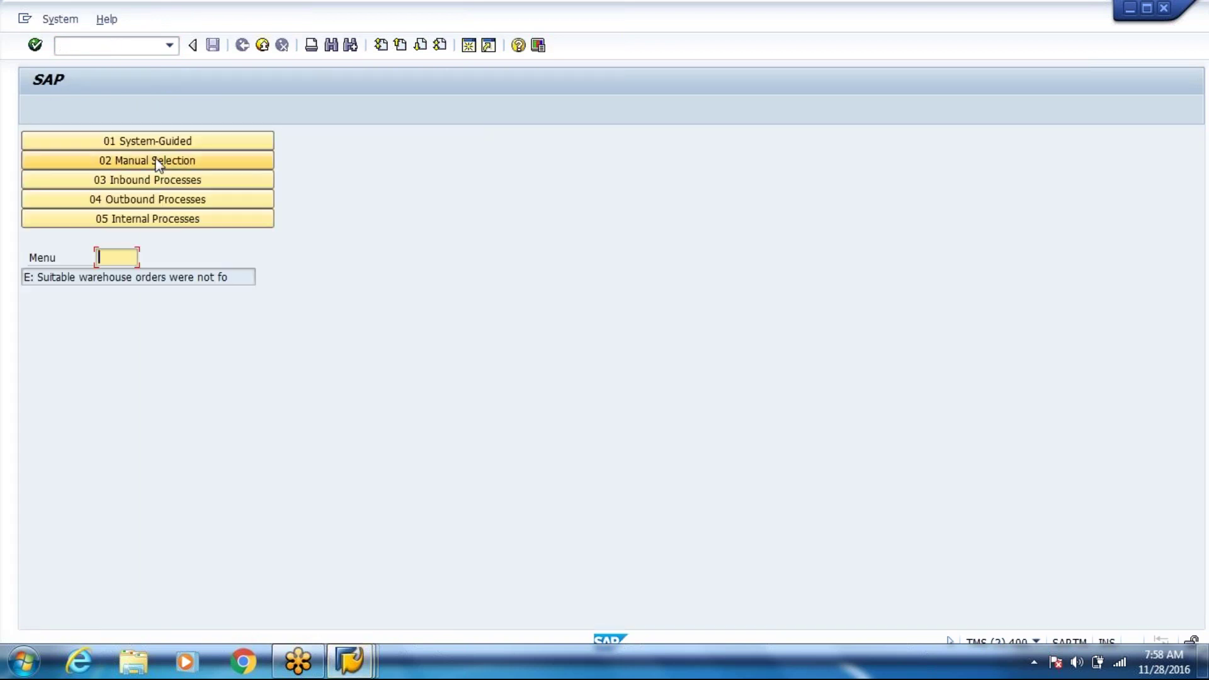
click(155, 180)
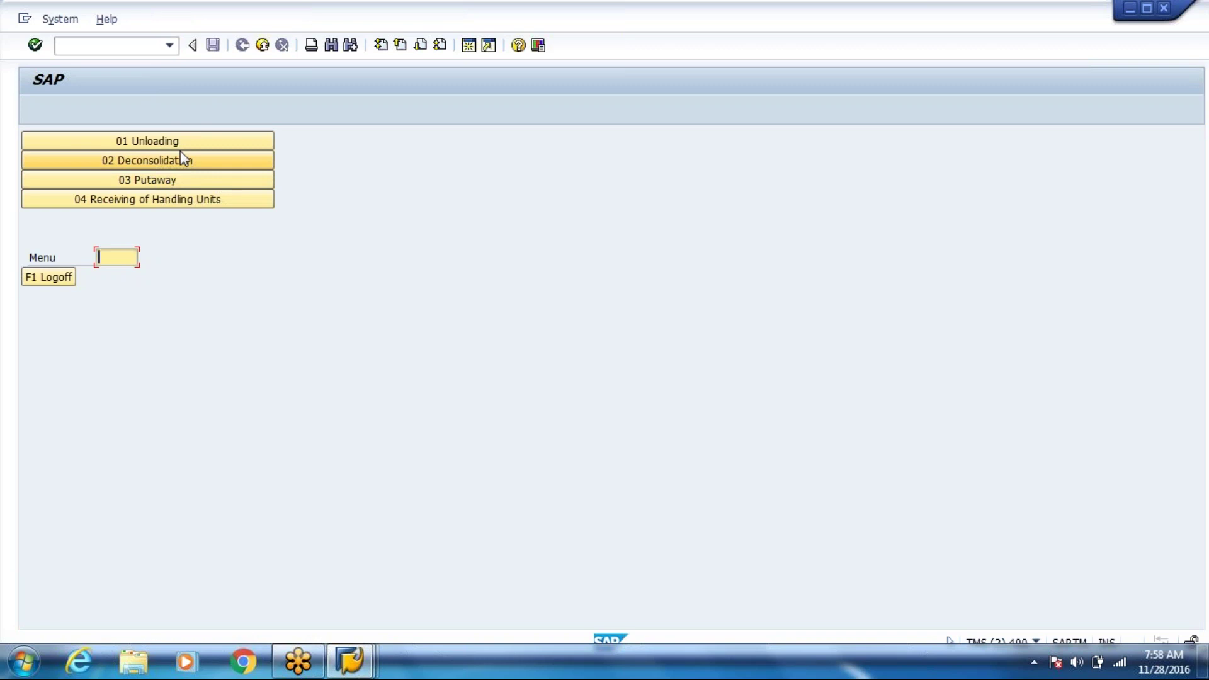
click(174, 186)
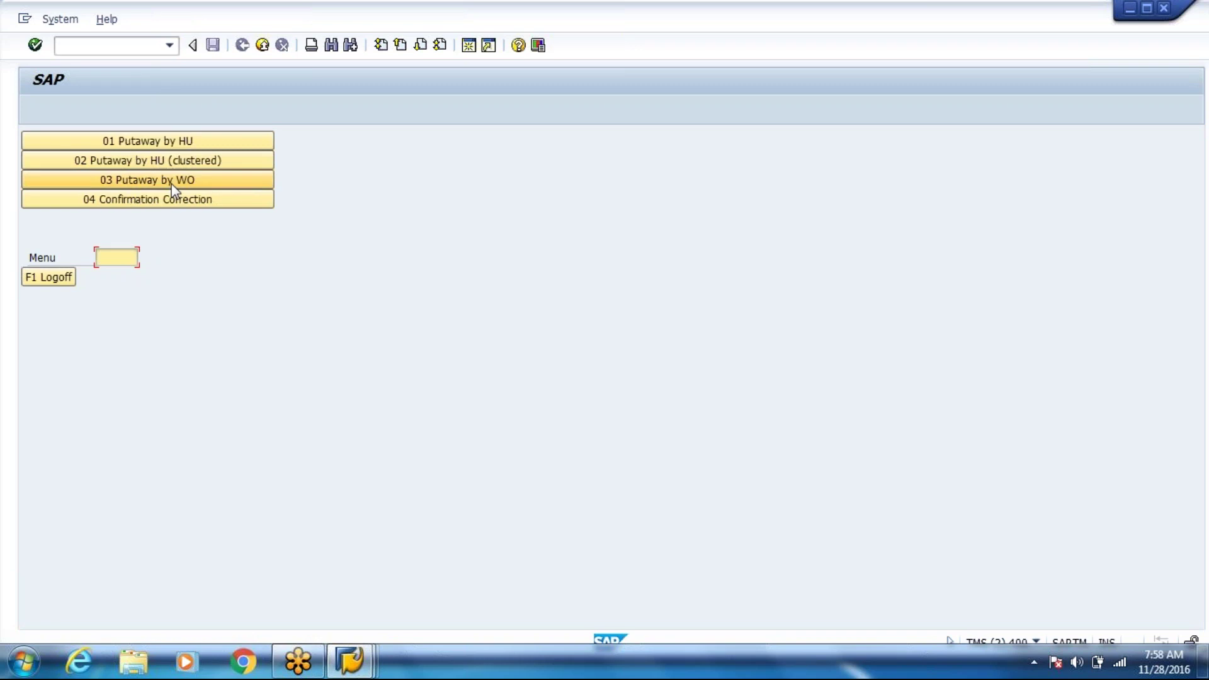
click(194, 144)
text(8000000179)
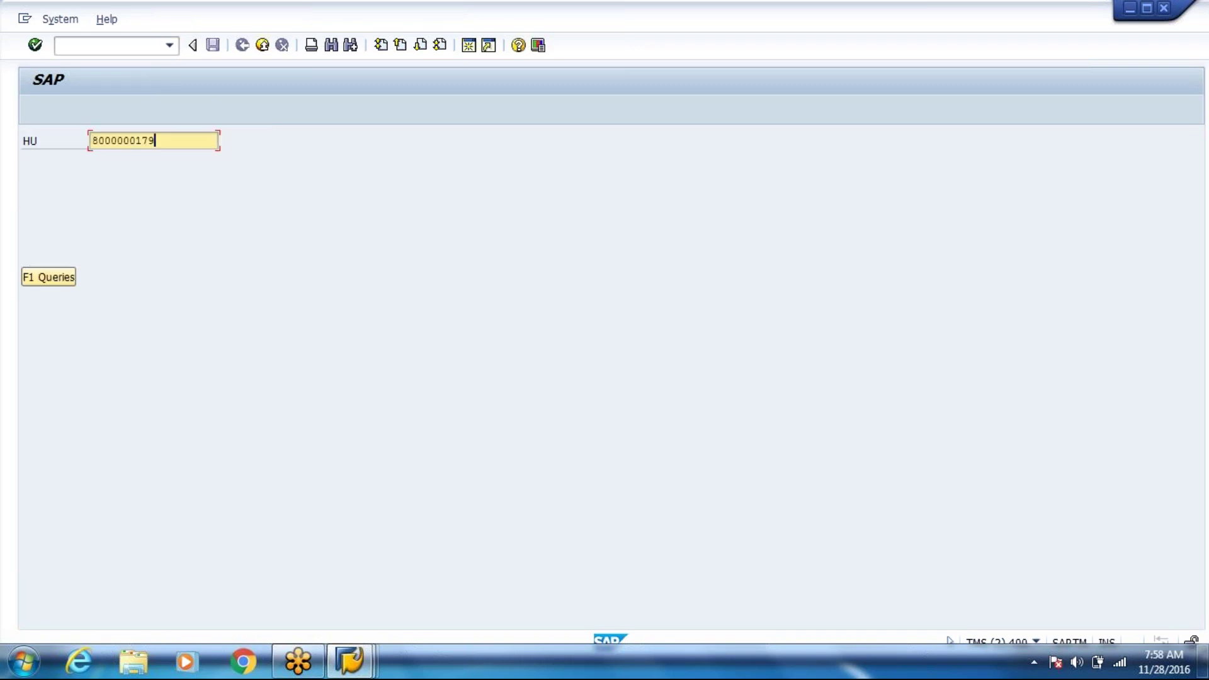
key(Return)
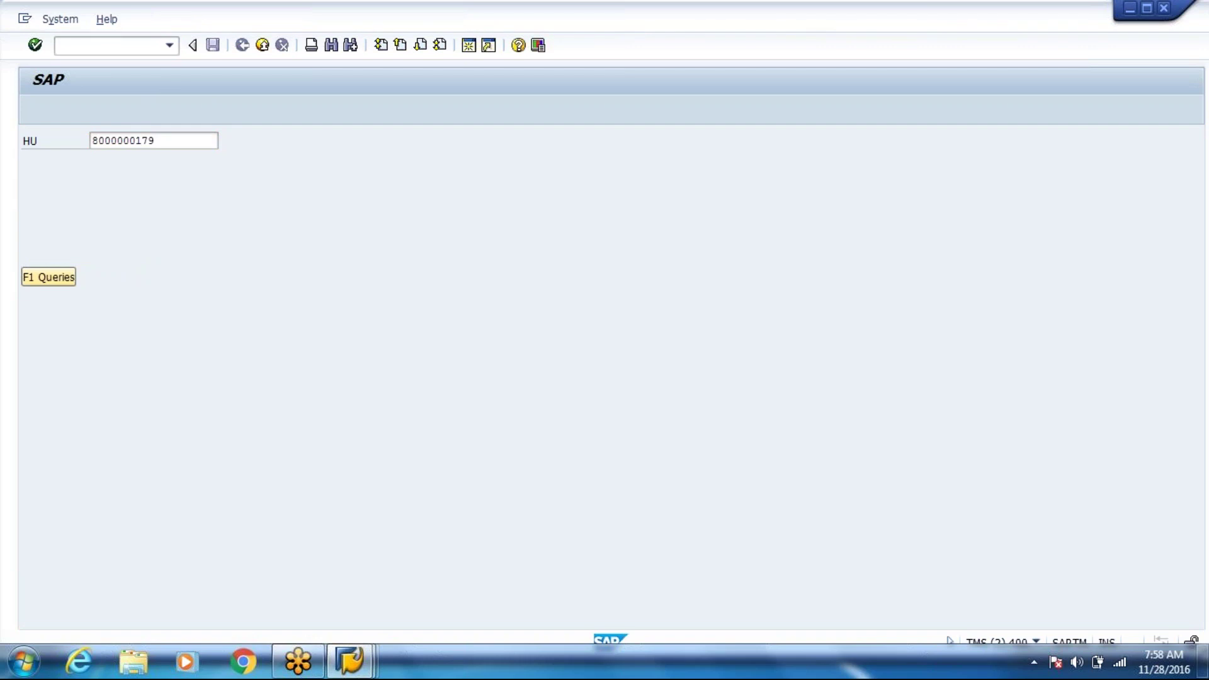
drag(243, 184, 134, 168)
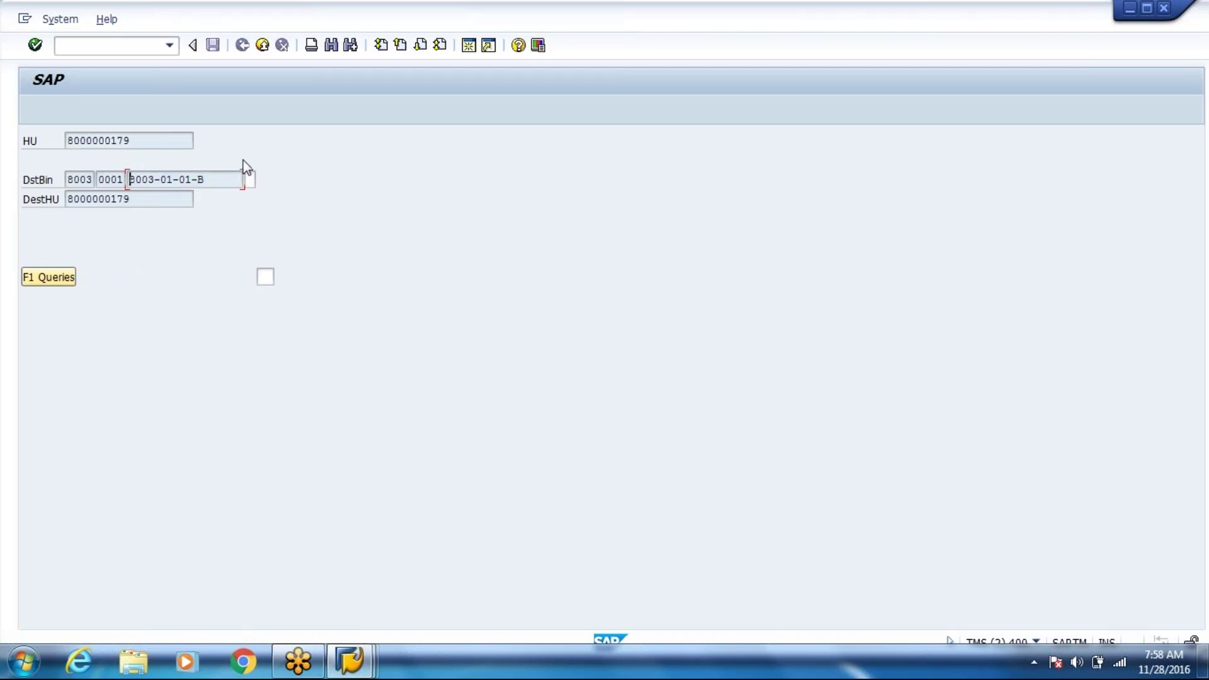
click(249, 179)
key(Return)
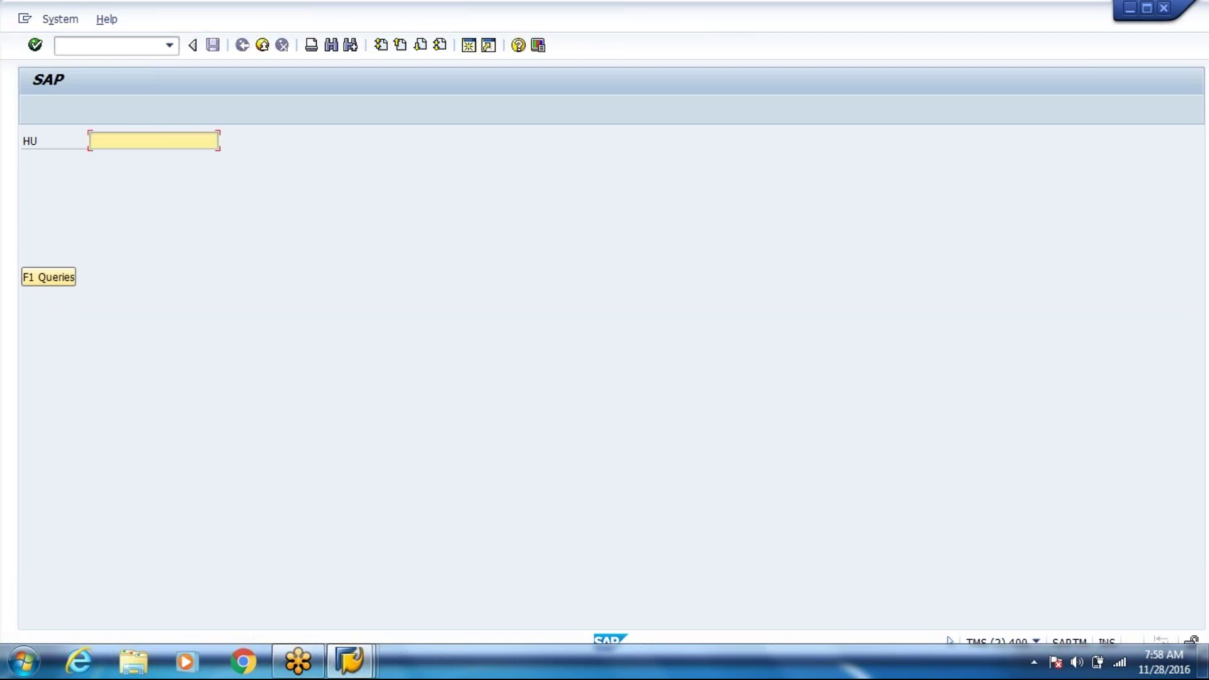
key(alt+Tab)
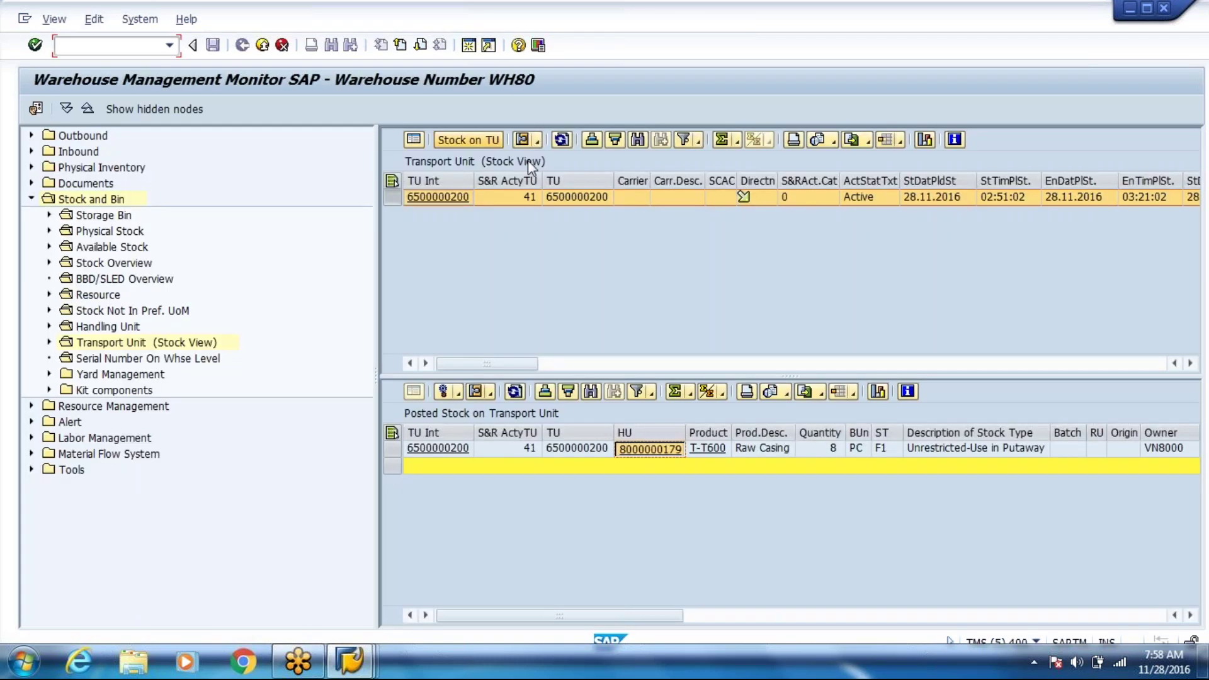
click(471, 136)
key(alt+Tab)
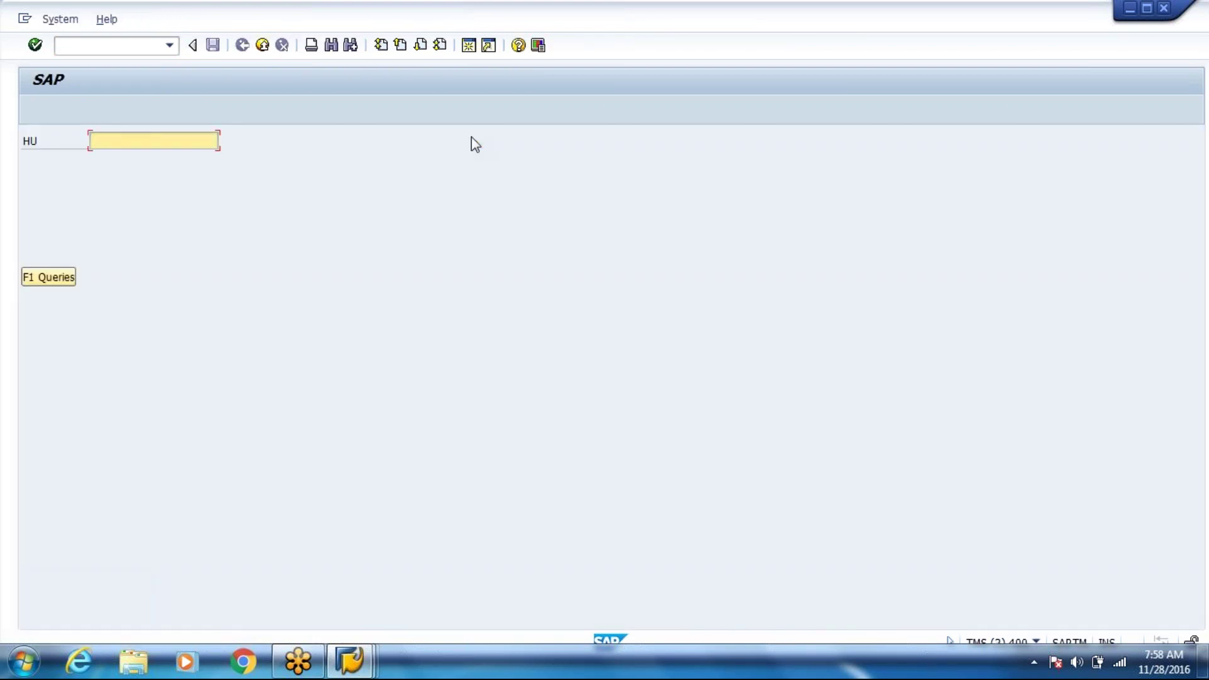
key(alt+Tab)
key(alt+Tab)
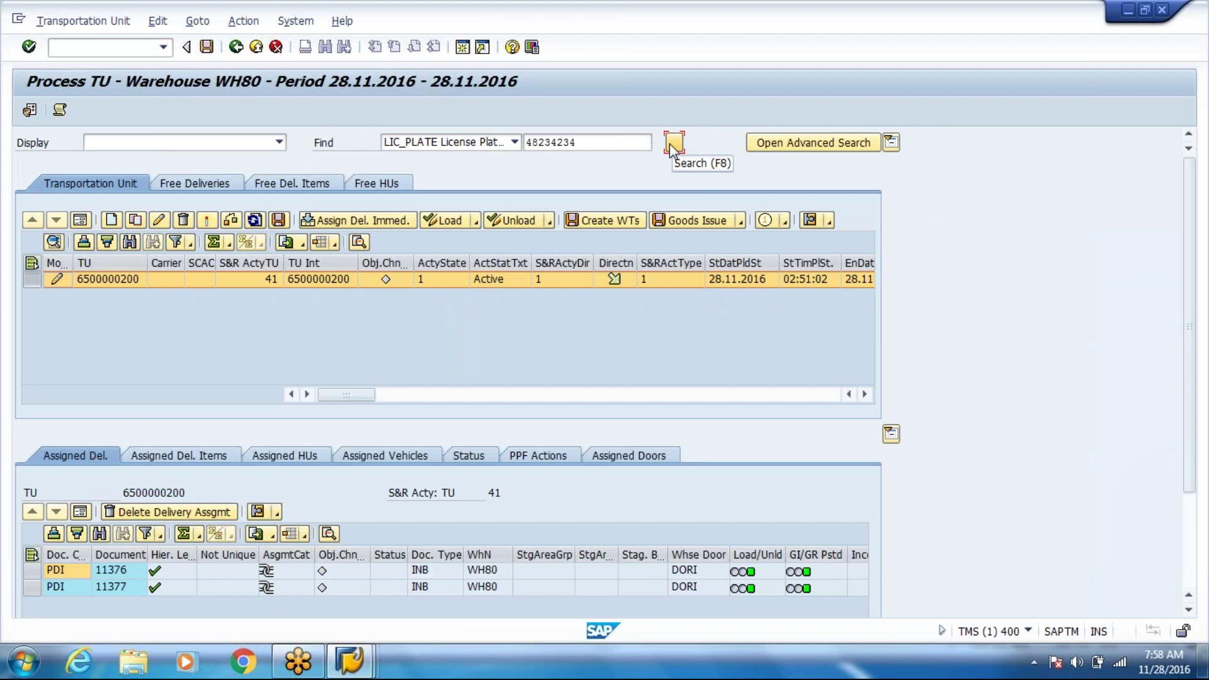
click(674, 143)
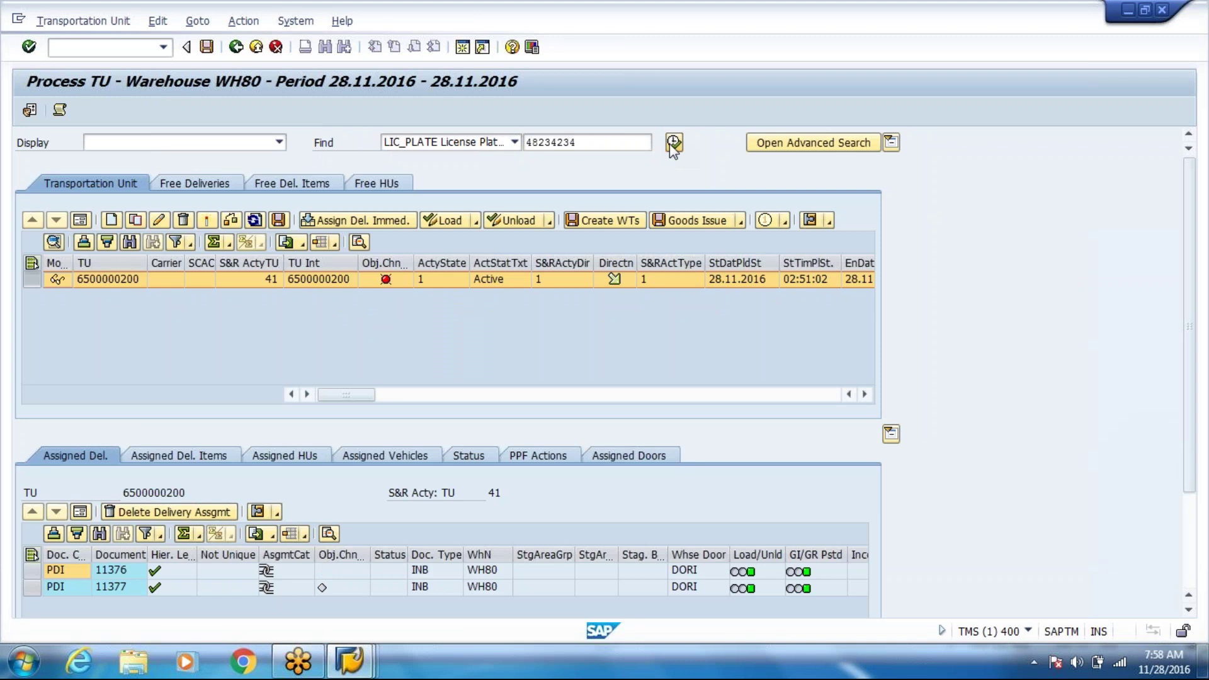
click(241, 21)
mouse_move(270, 159)
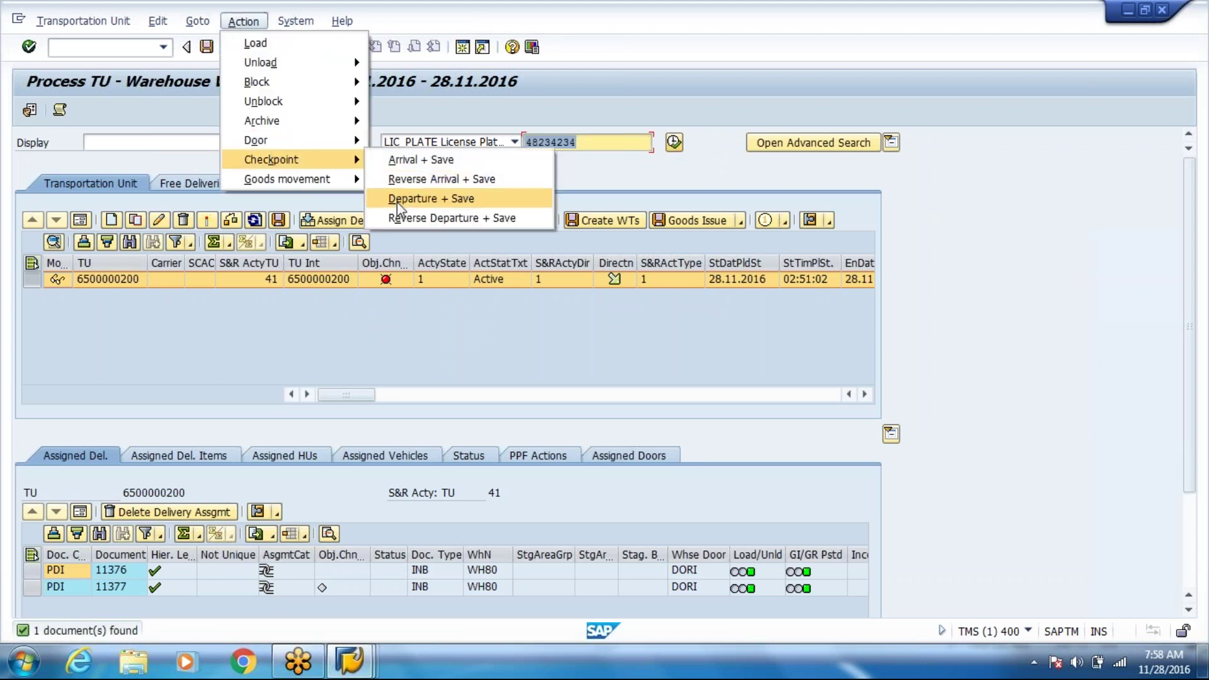
click(398, 199)
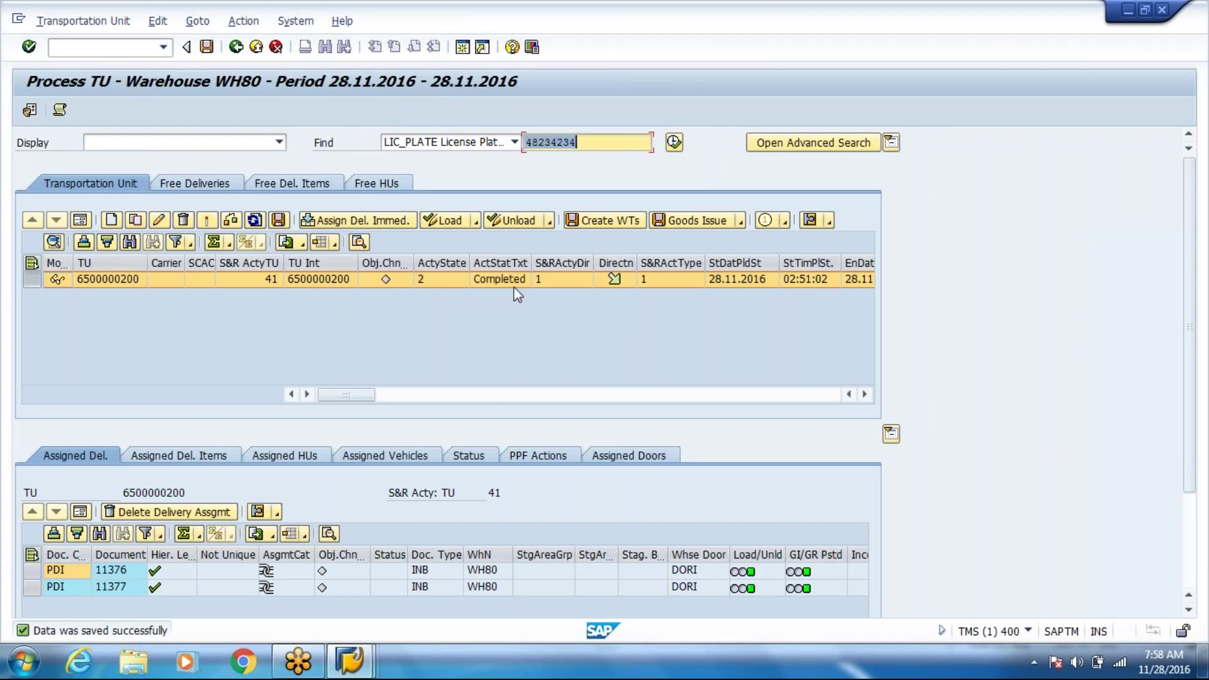
click(206, 47)
- Check the transportation unit's activity status and open its assigned inbound delivery 11376 in delivery maintenance
click(519, 286)
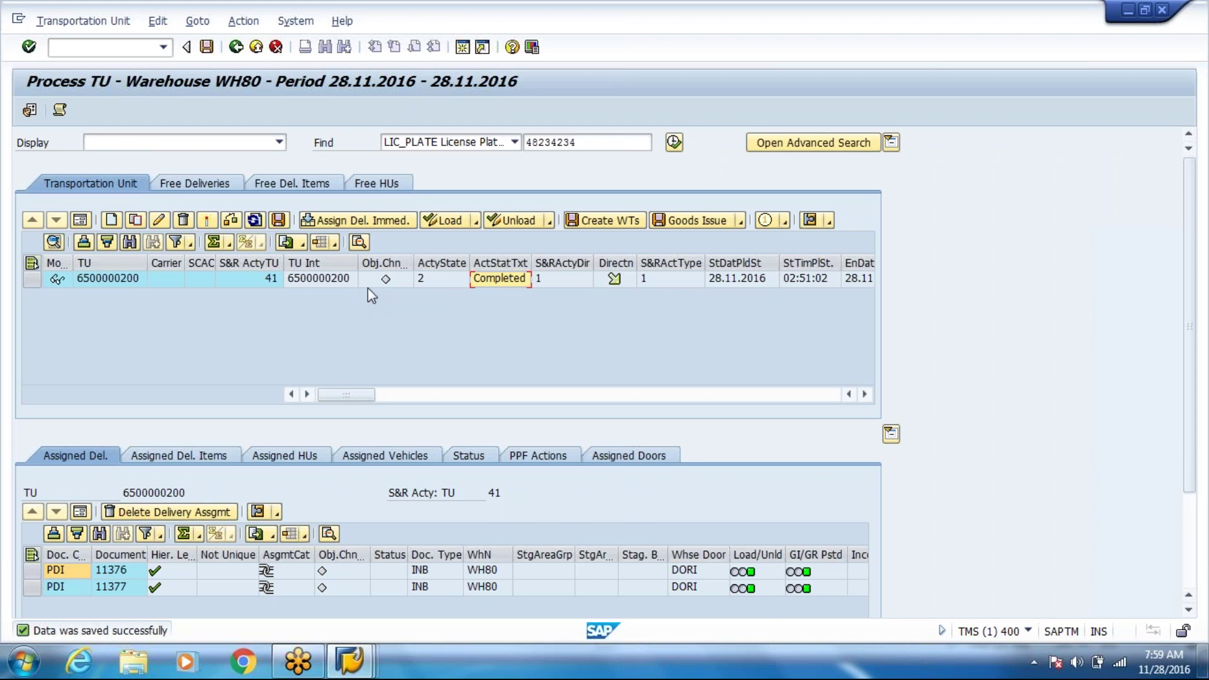
mouse_move(369, 294)
click(30, 263)
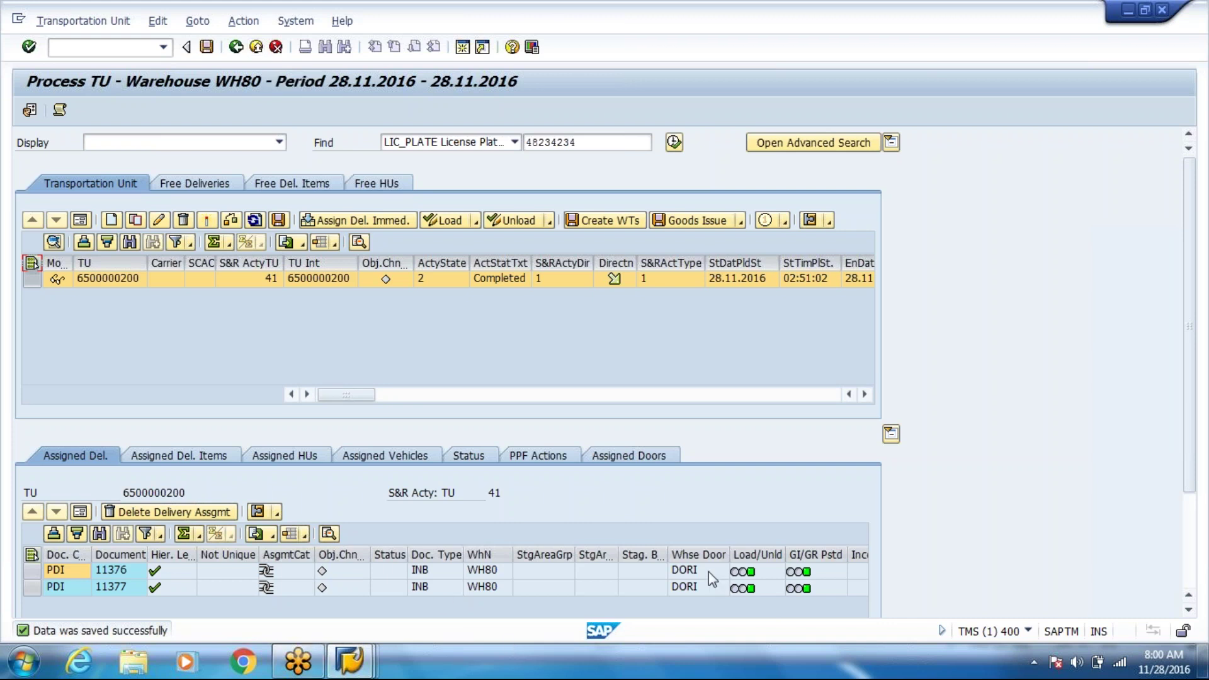
mouse_move(751, 575)
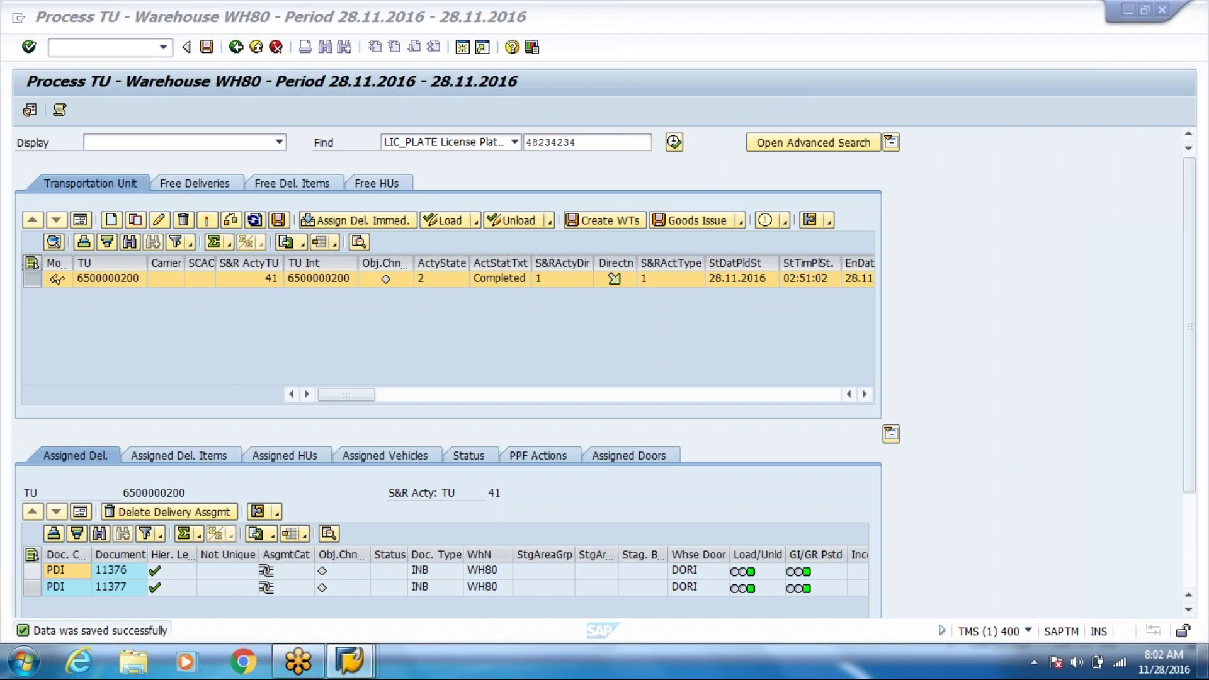
click(32, 571)
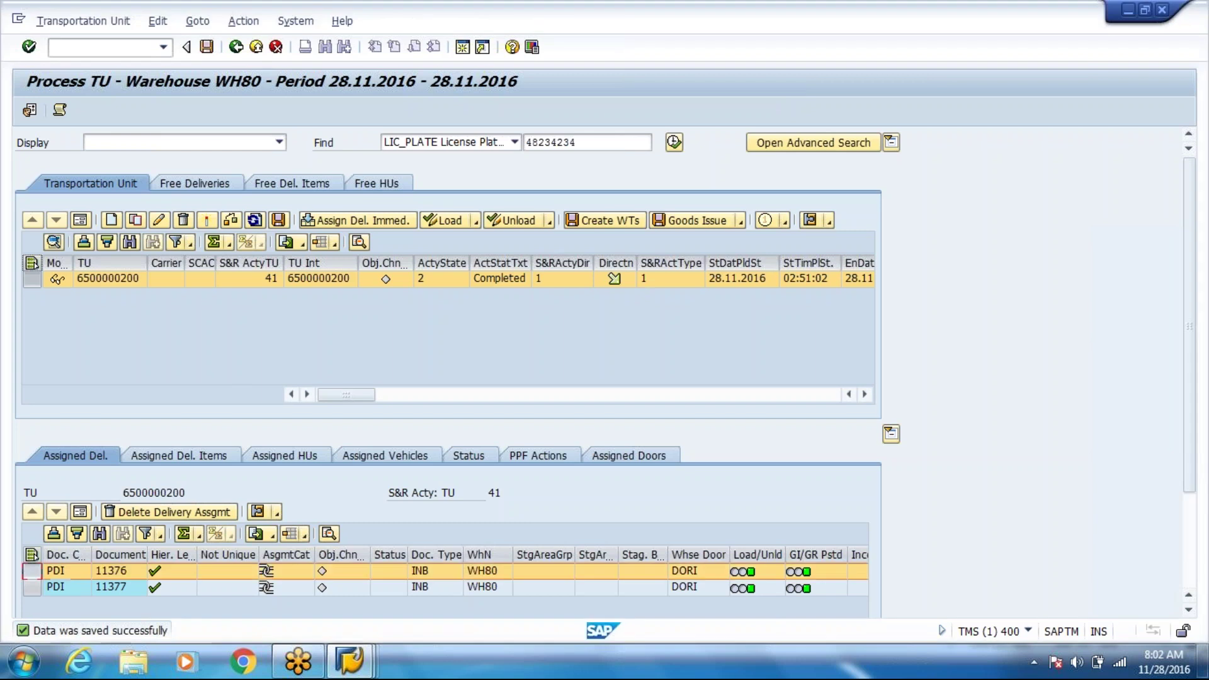
click(256, 513)
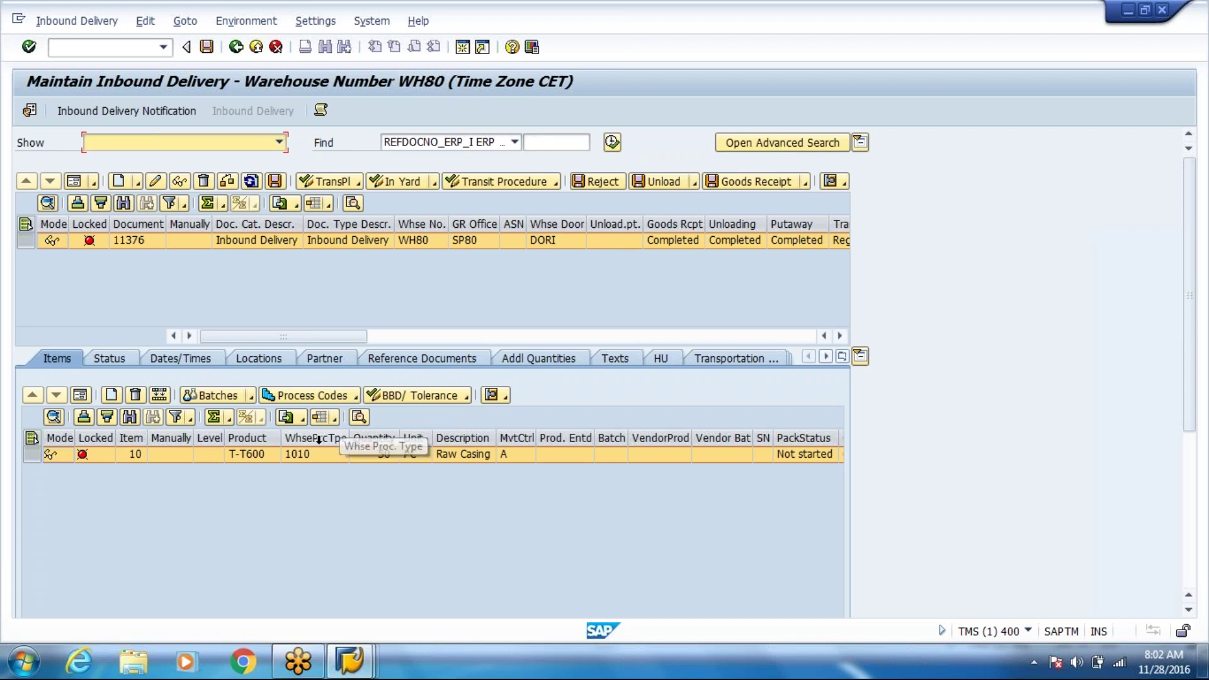
- Switch delivery 11376 to change mode, dismiss the logs, view its transportation unit assignment, and leave without saving
click(222, 179)
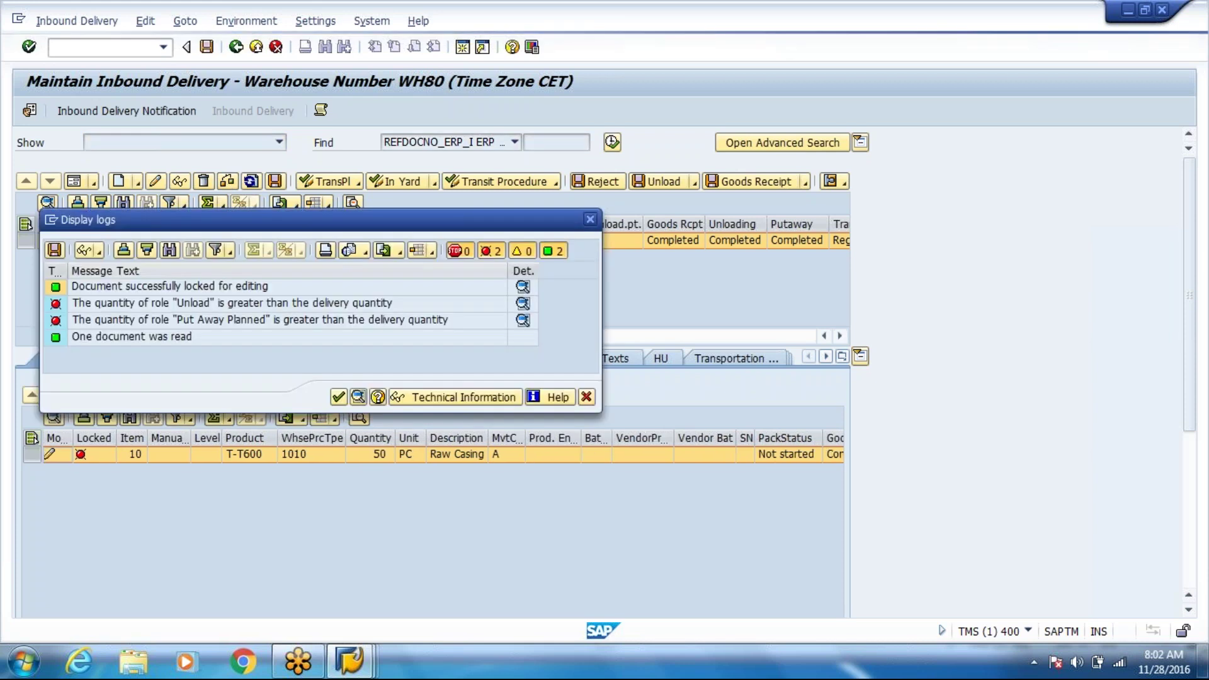
click(586, 397)
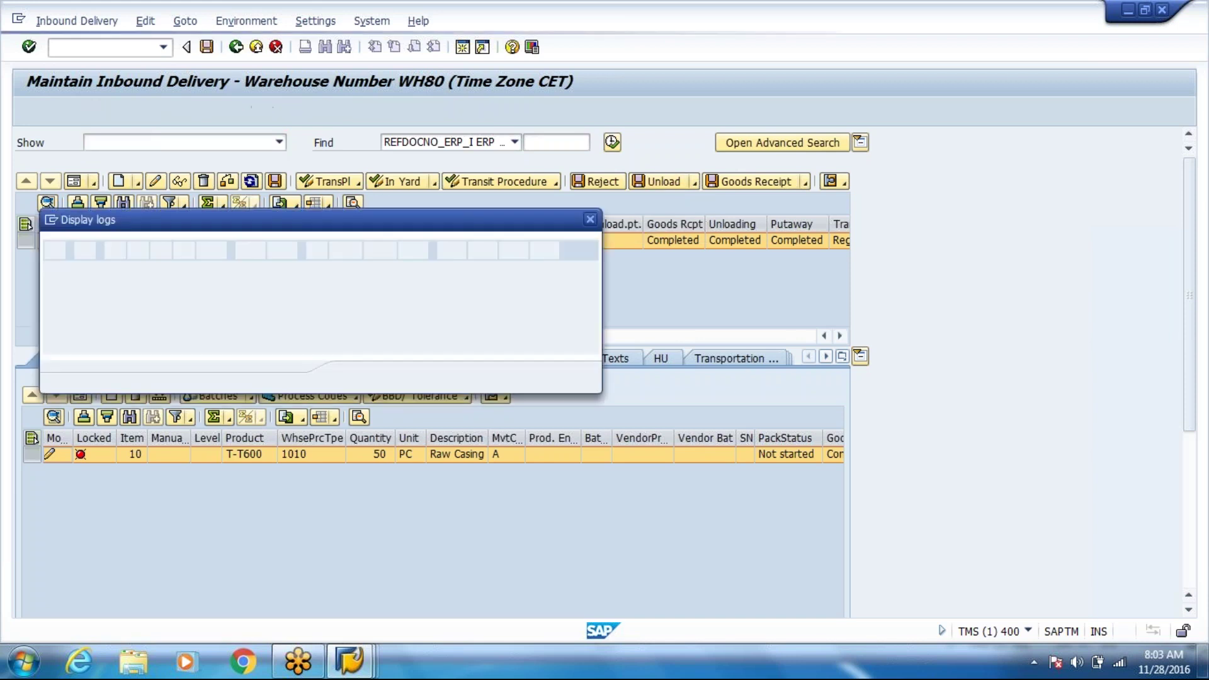
click(583, 378)
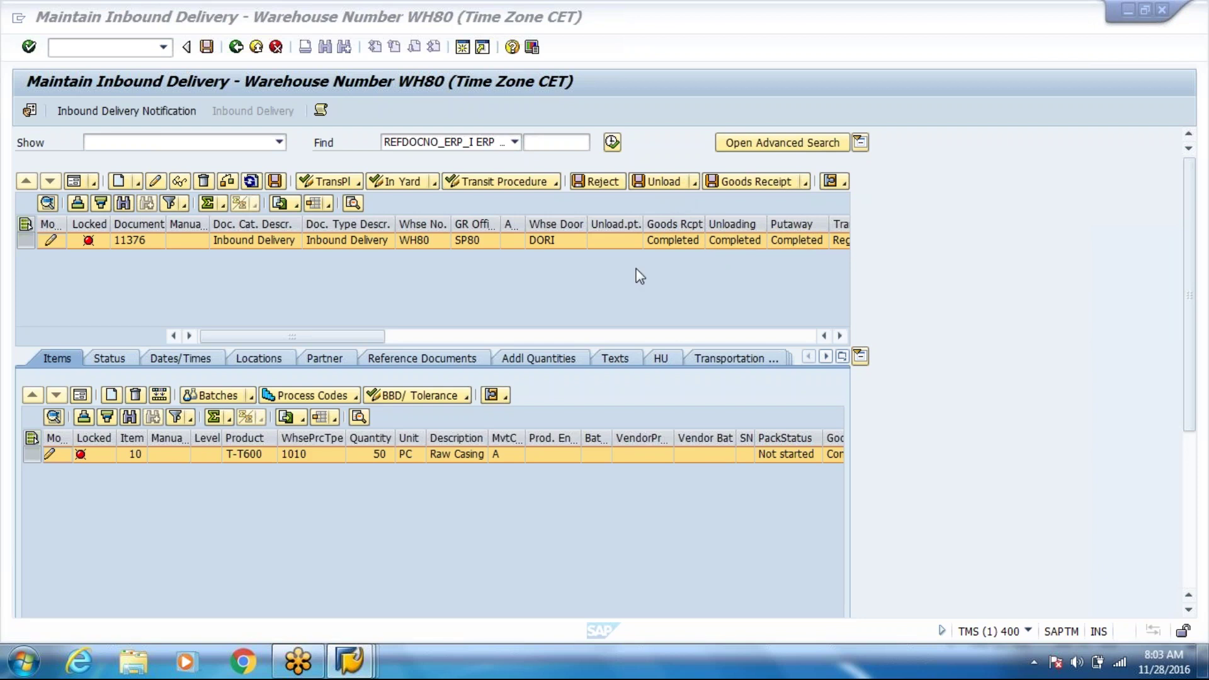
click(735, 360)
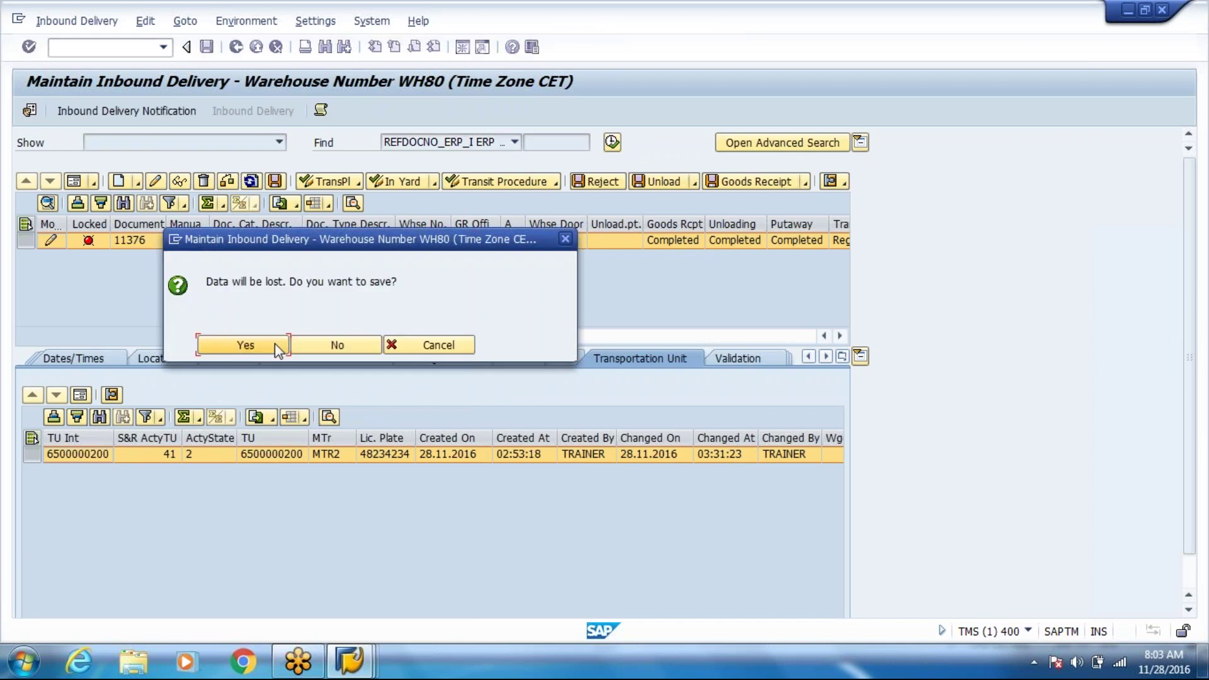
click(319, 344)
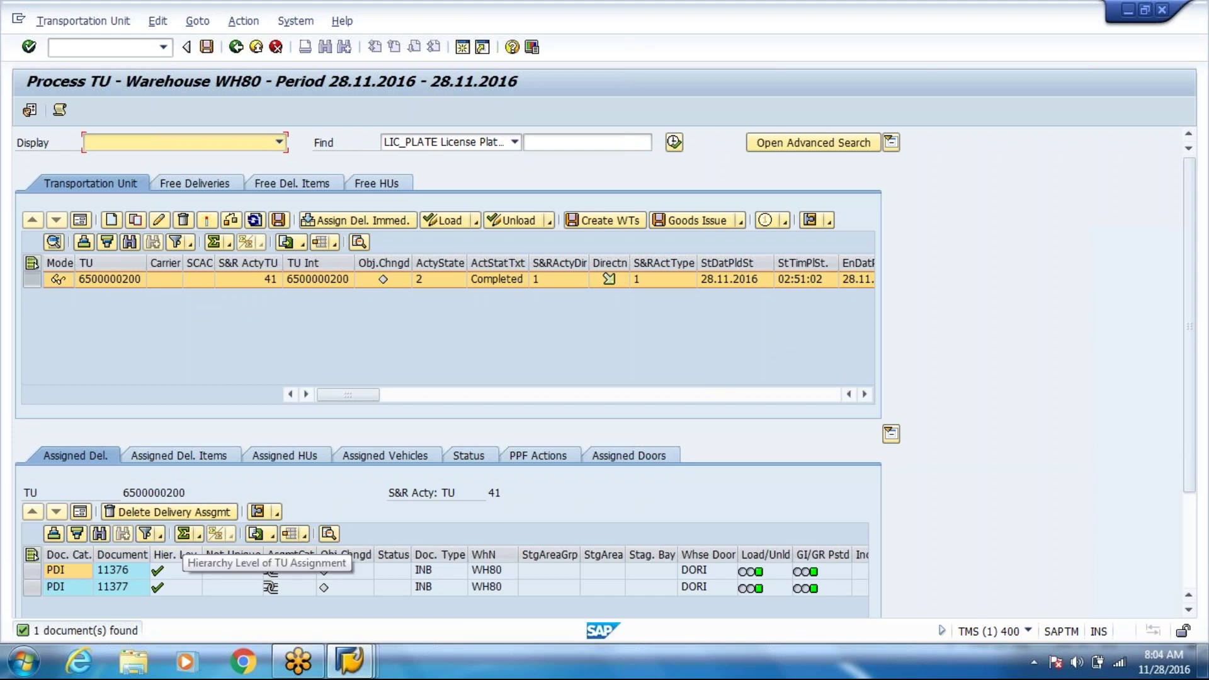
- Open all deliveries assigned to the transportation unit together and display the items of inbound delivery 11376
click(32, 555)
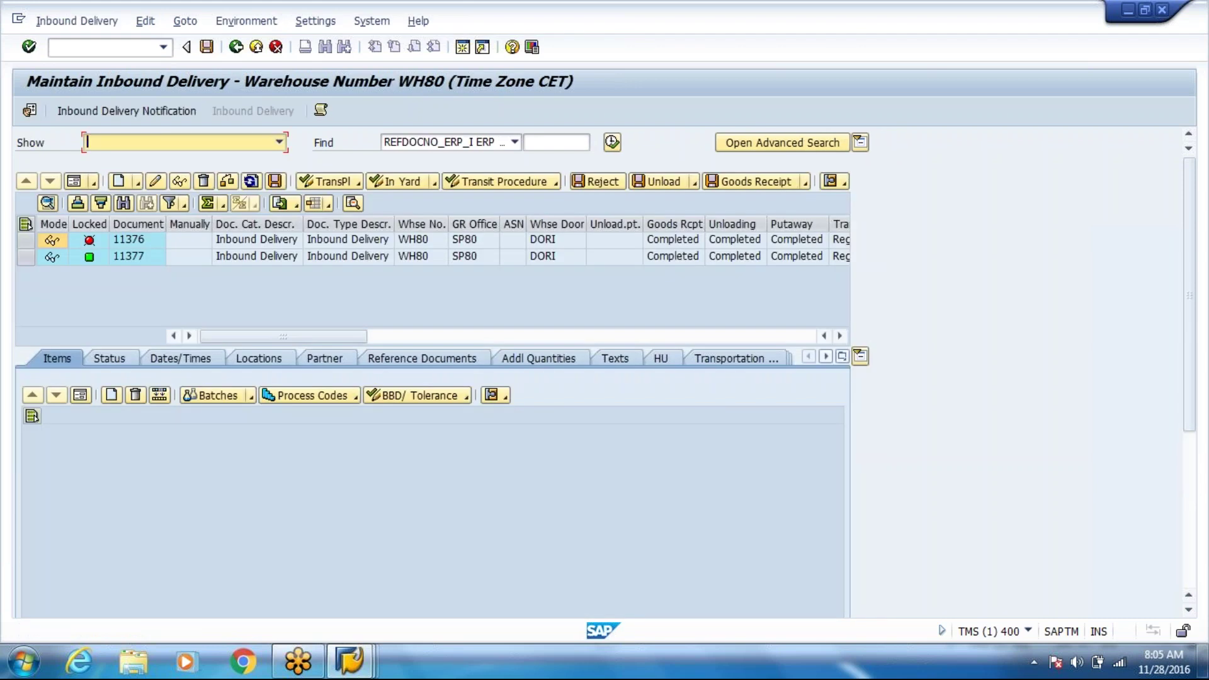
click(175, 244)
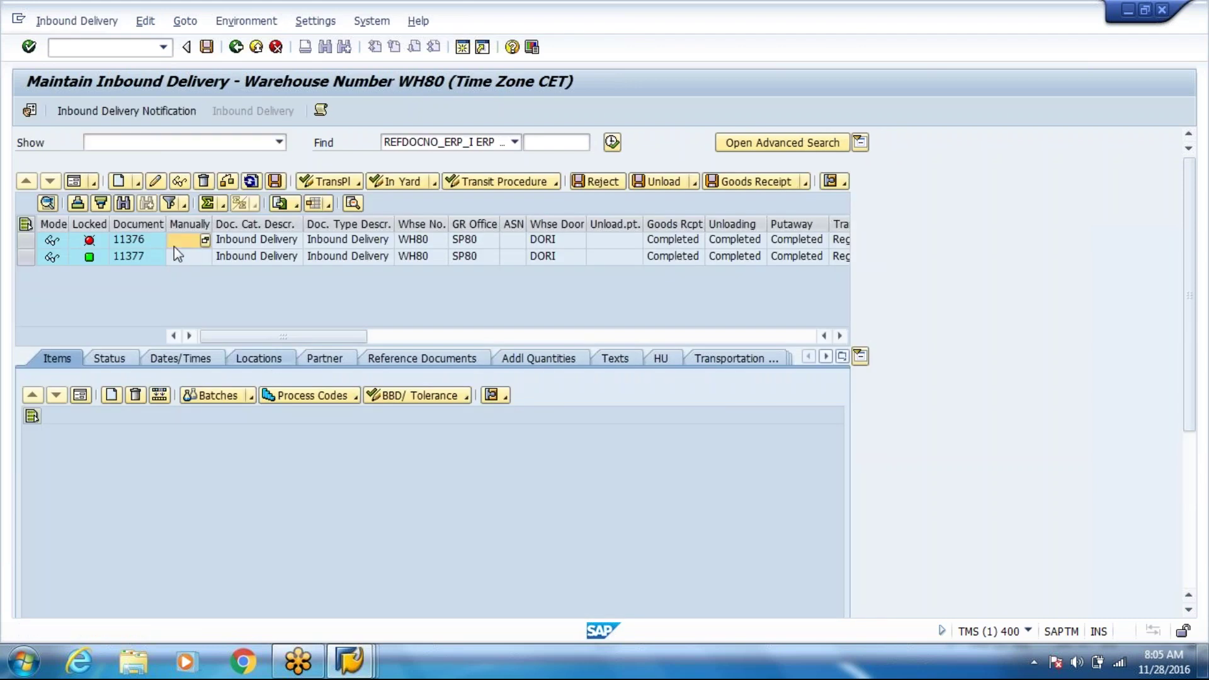
double_click(174, 246)
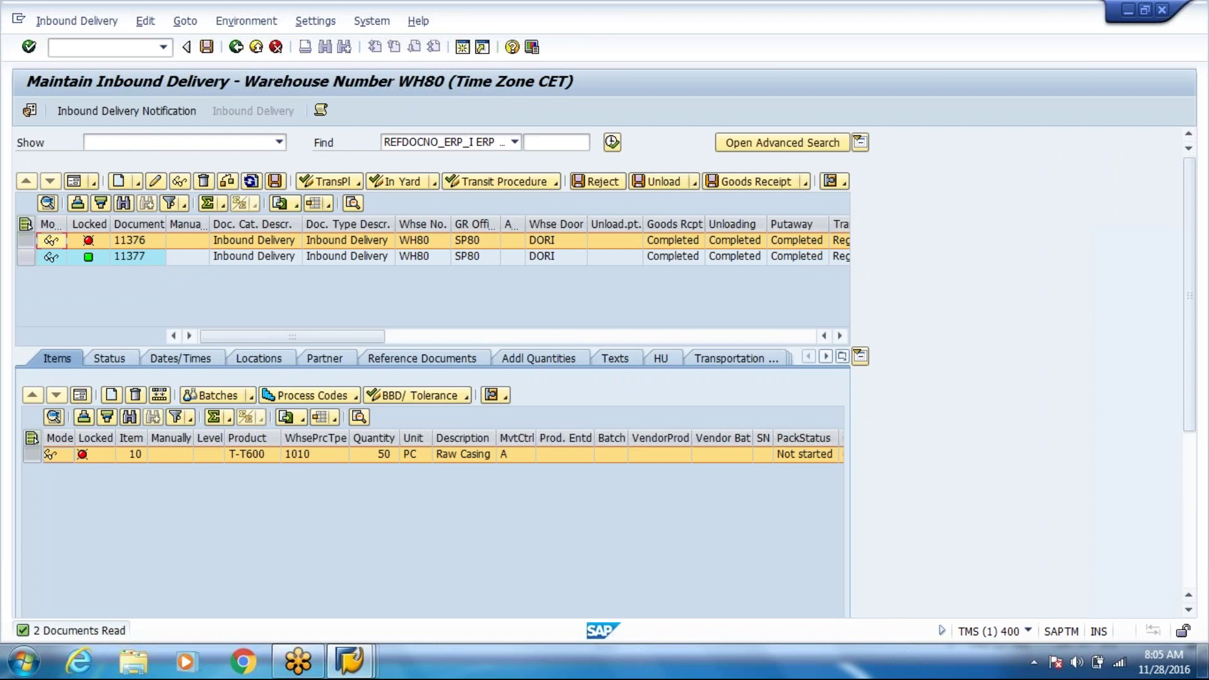
- Display the items of inbound delivery 11377 and widen the ASN column in the delivery list
click(171, 252)
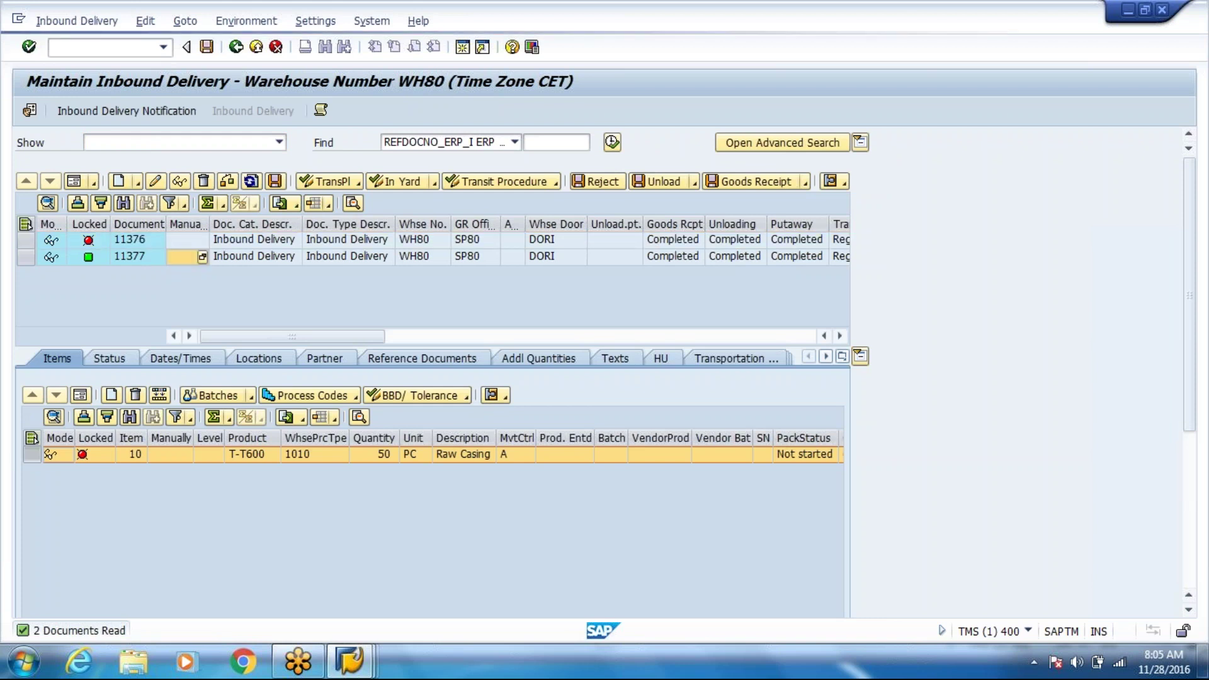
click(51, 257)
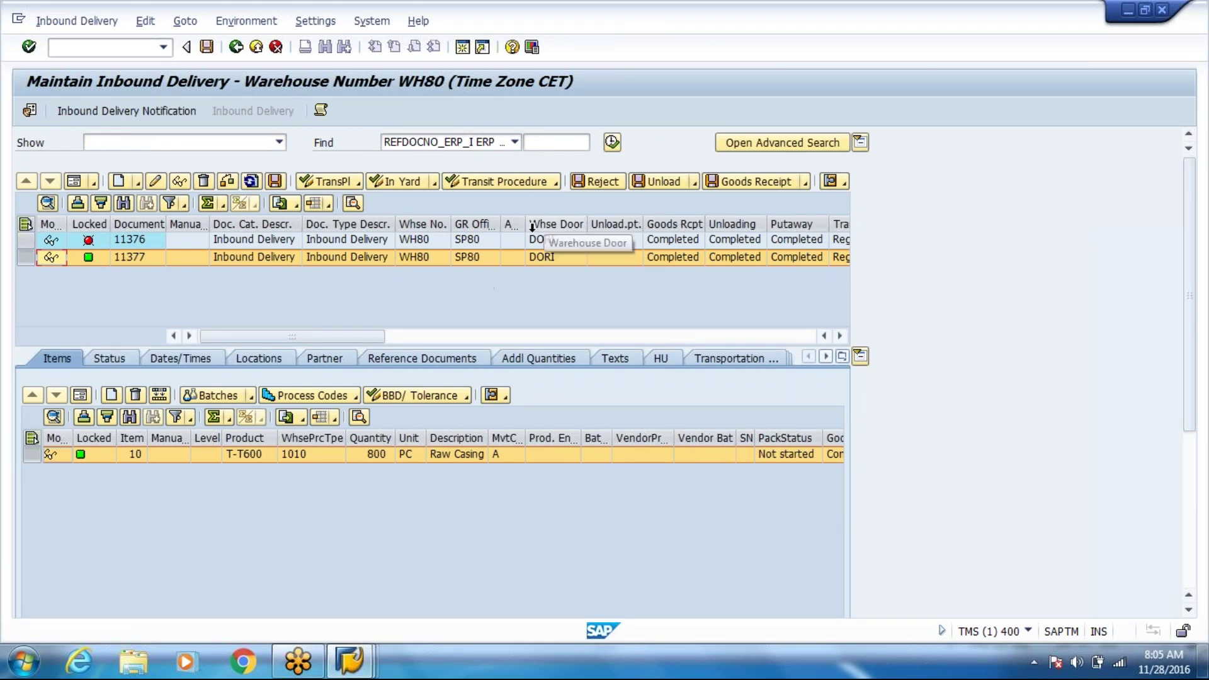
drag(528, 224, 572, 225)
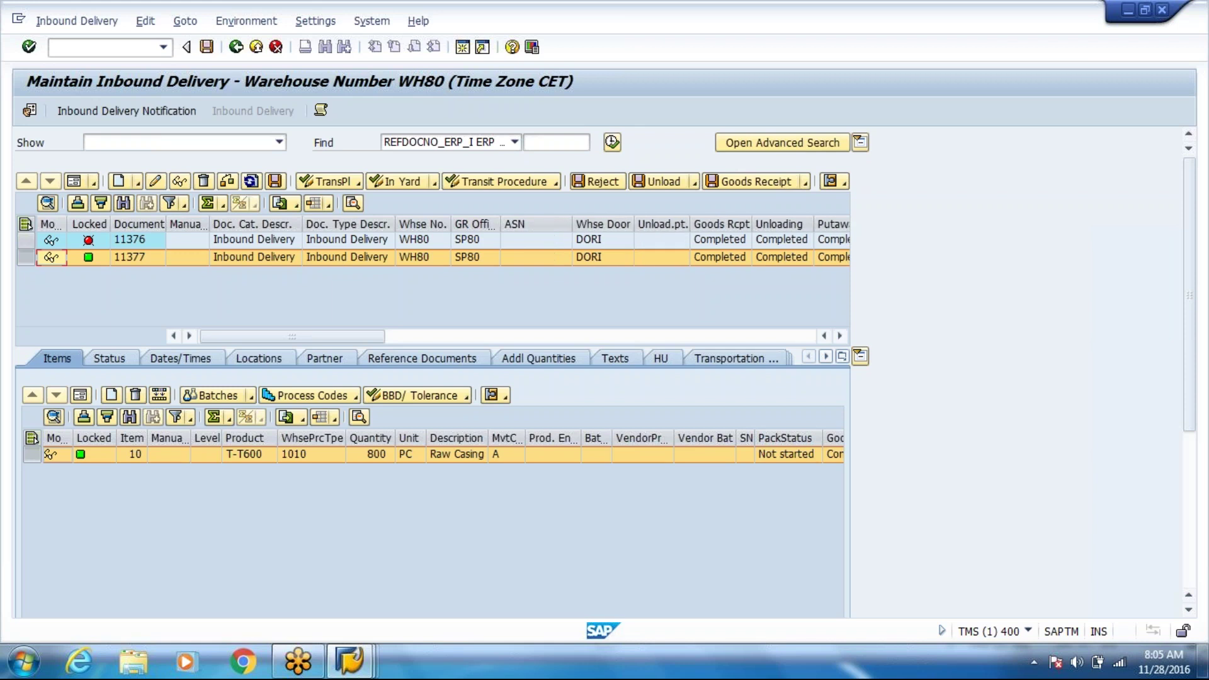